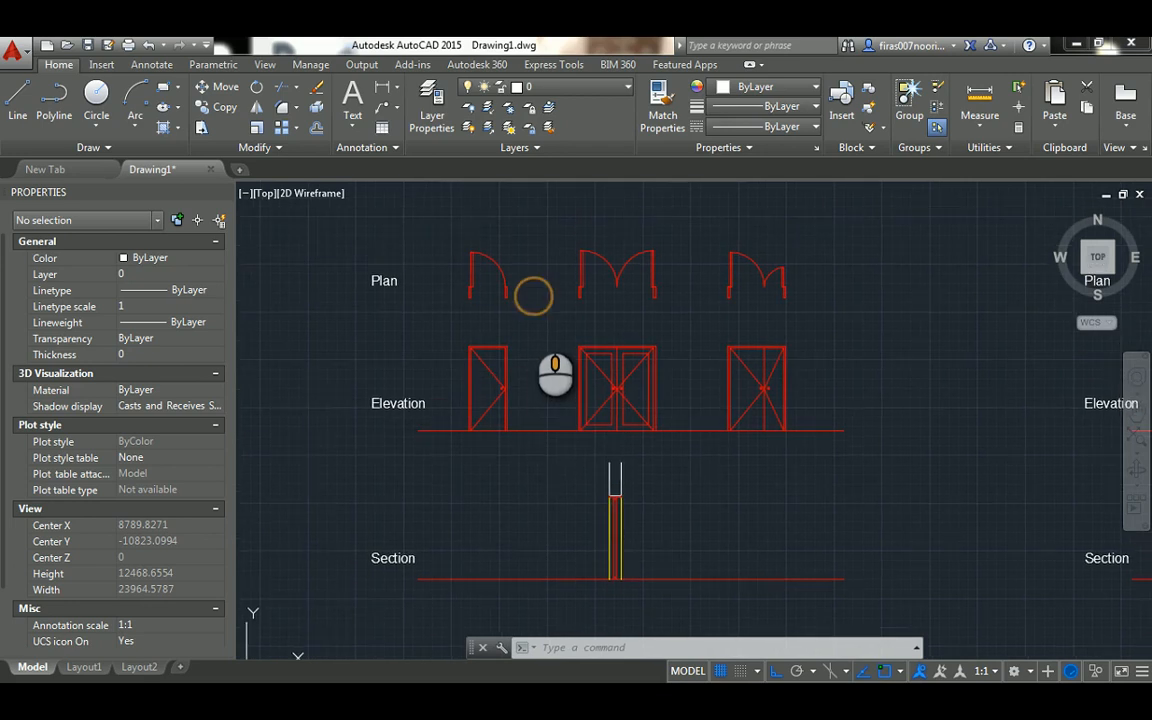
Examine the plan, elevation and section drawings of the three door types below the room outline
{"action": "middle_click_drag", "start_coordinate": [532, 292], "coordinate": [531, 360]}
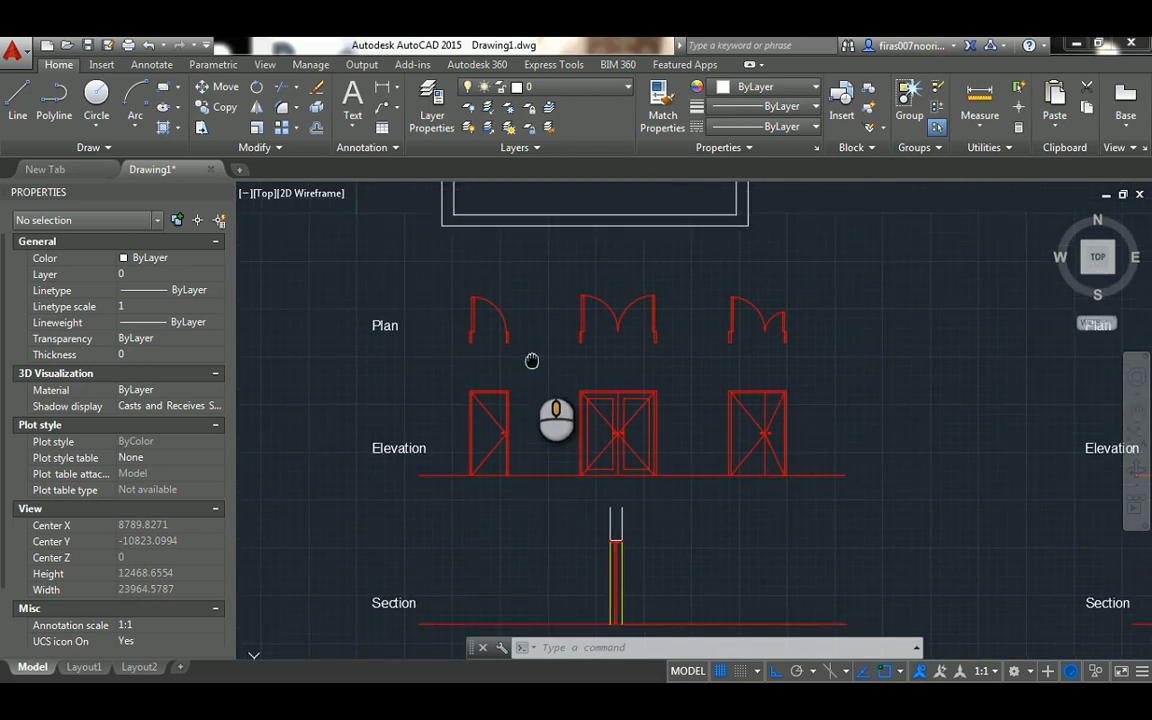
{"action": "scroll", "coordinate": [531, 356], "scroll_direction": "down", "scroll_amount": 2}
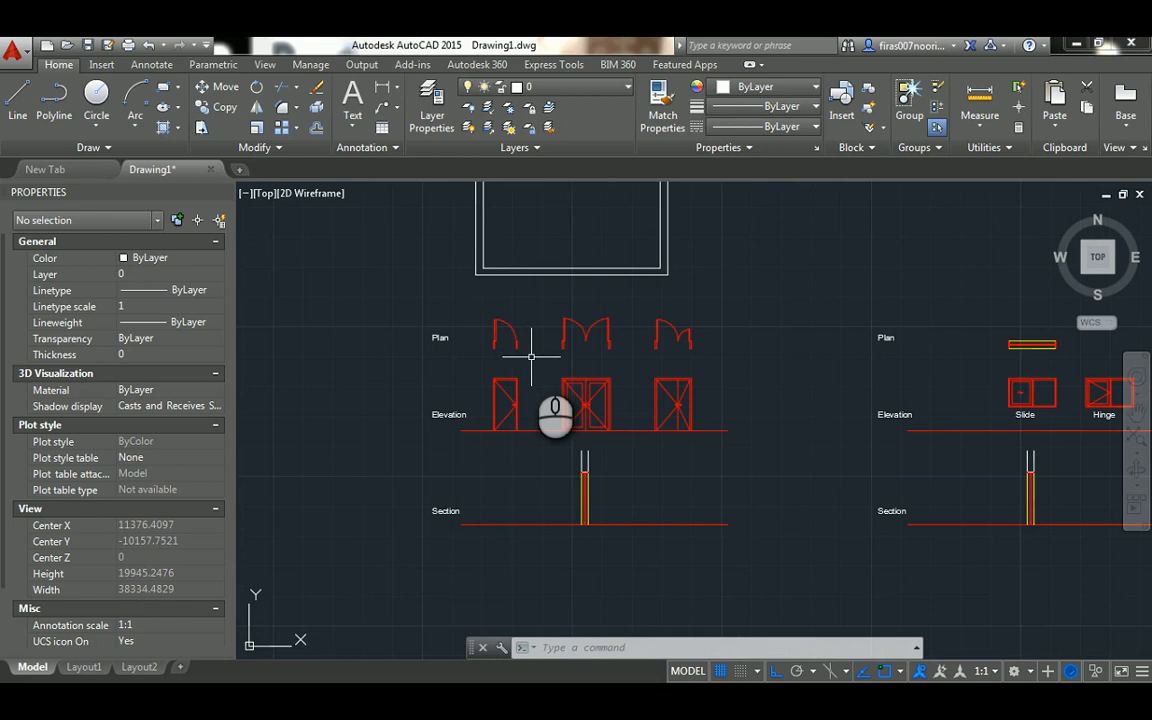
{"action": "middle_click_drag", "start_coordinate": [512, 309], "coordinate": [509, 383]}
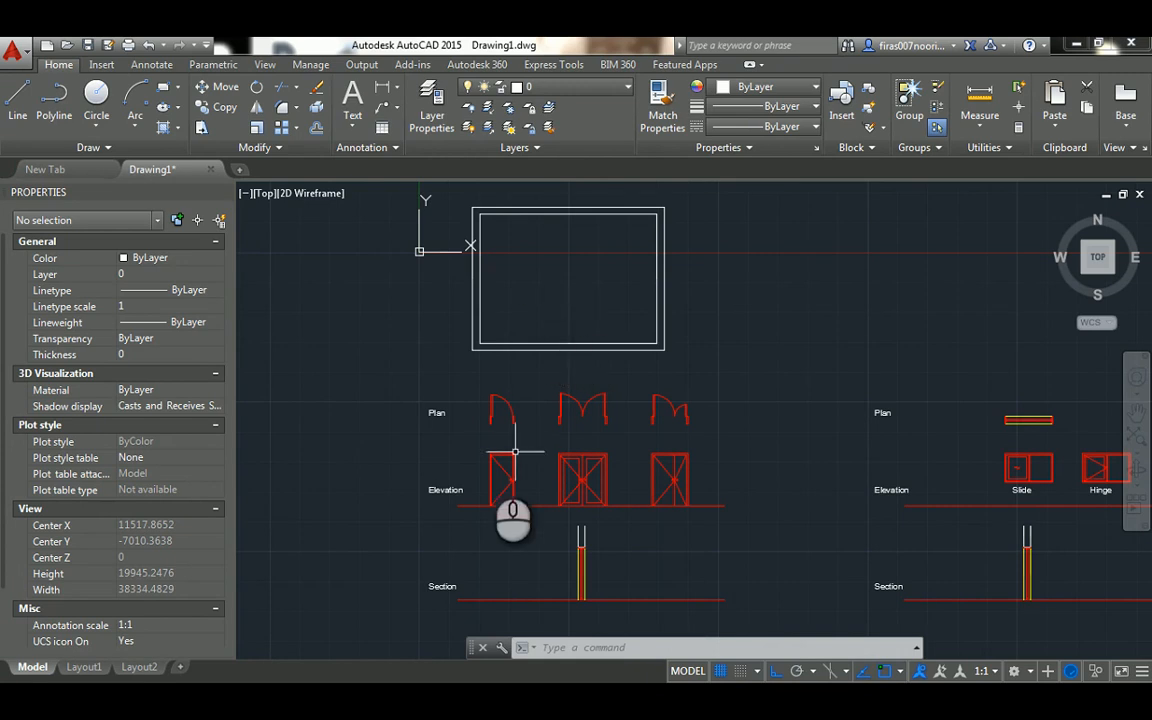
{"action": "scroll", "coordinate": [487, 464], "scroll_direction": "up", "scroll_amount": 5}
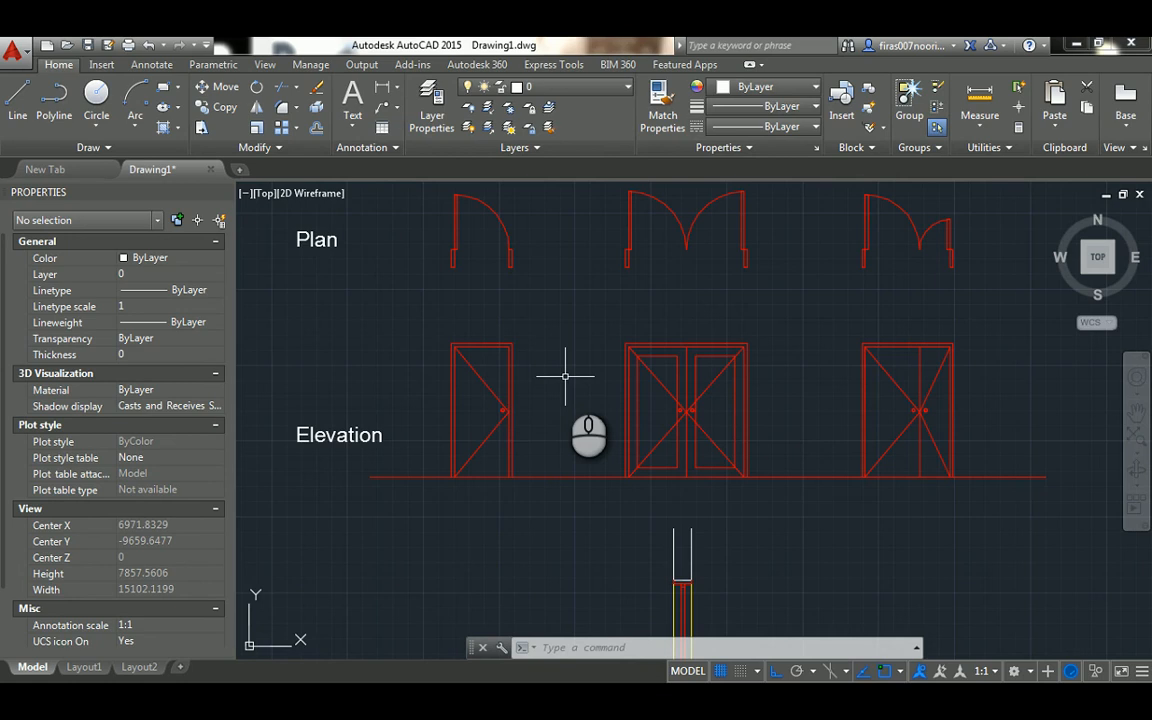
{"action": "scroll", "coordinate": [565, 376], "scroll_direction": "down", "scroll_amount": 3}
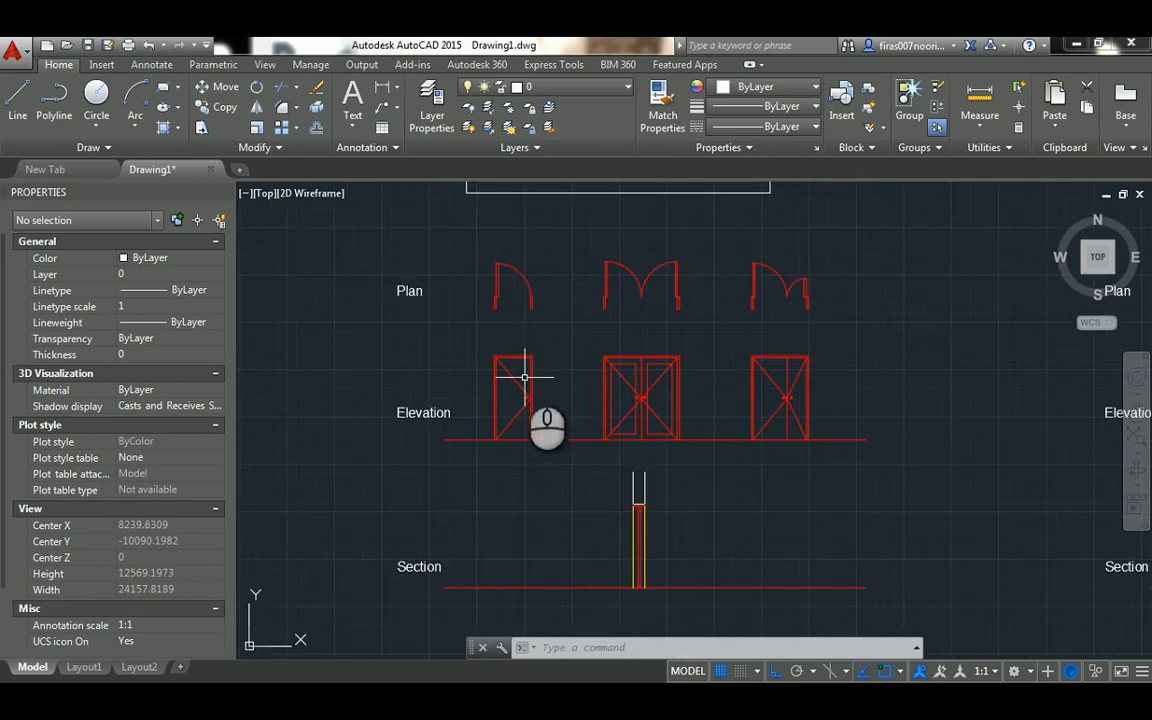
Draw a line from the room's inner lower-left corner 200 to the right along the wall, continuing perpendicular down to the outer wall edge
{"action": "middle_click_drag", "start_coordinate": [504, 262], "coordinate": [535, 437]}
{"action": "scroll", "coordinate": [513, 333], "scroll_direction": "up", "scroll_amount": 5}
{"action": "scroll", "coordinate": [513, 352], "scroll_direction": "up", "scroll_amount": 4}
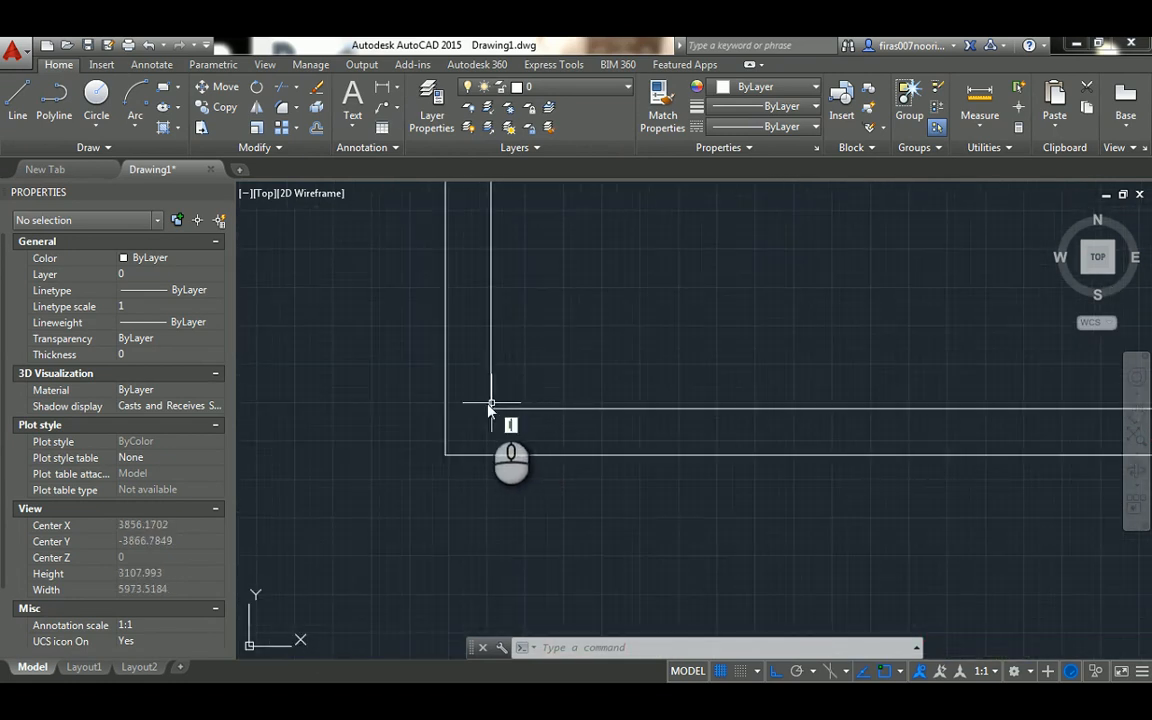
{"action": "key", "text": "Return"}
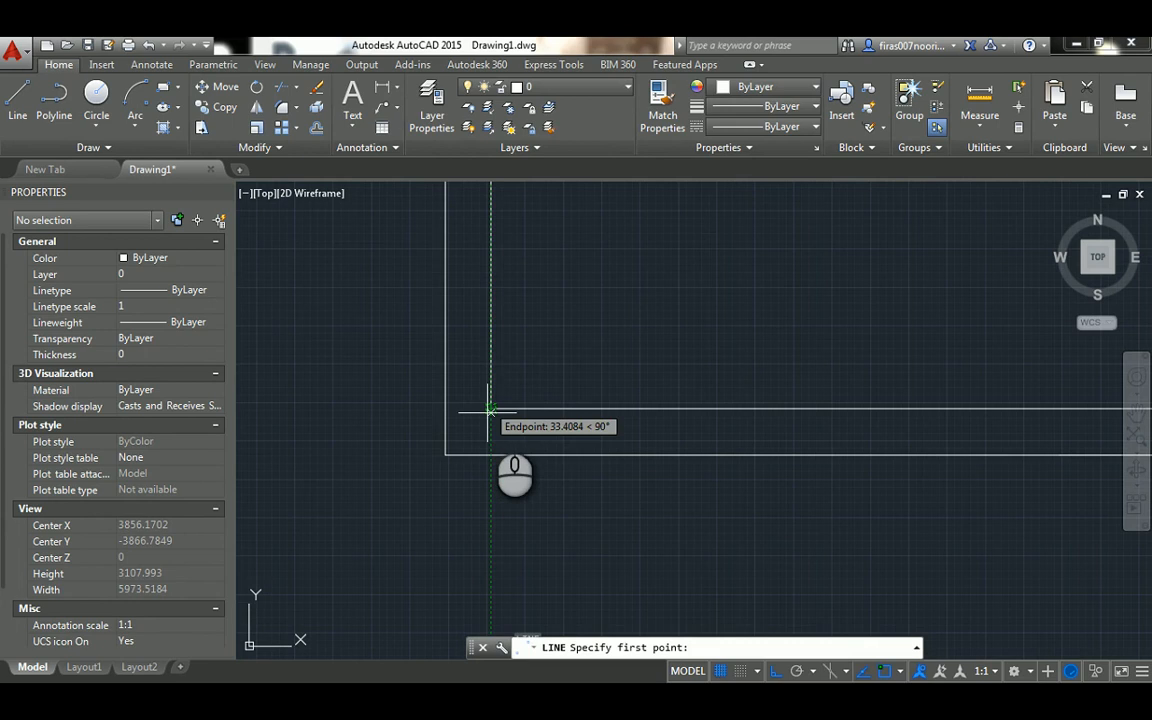
{"action": "scroll", "coordinate": [490, 405], "scroll_direction": "up", "scroll_amount": 4}
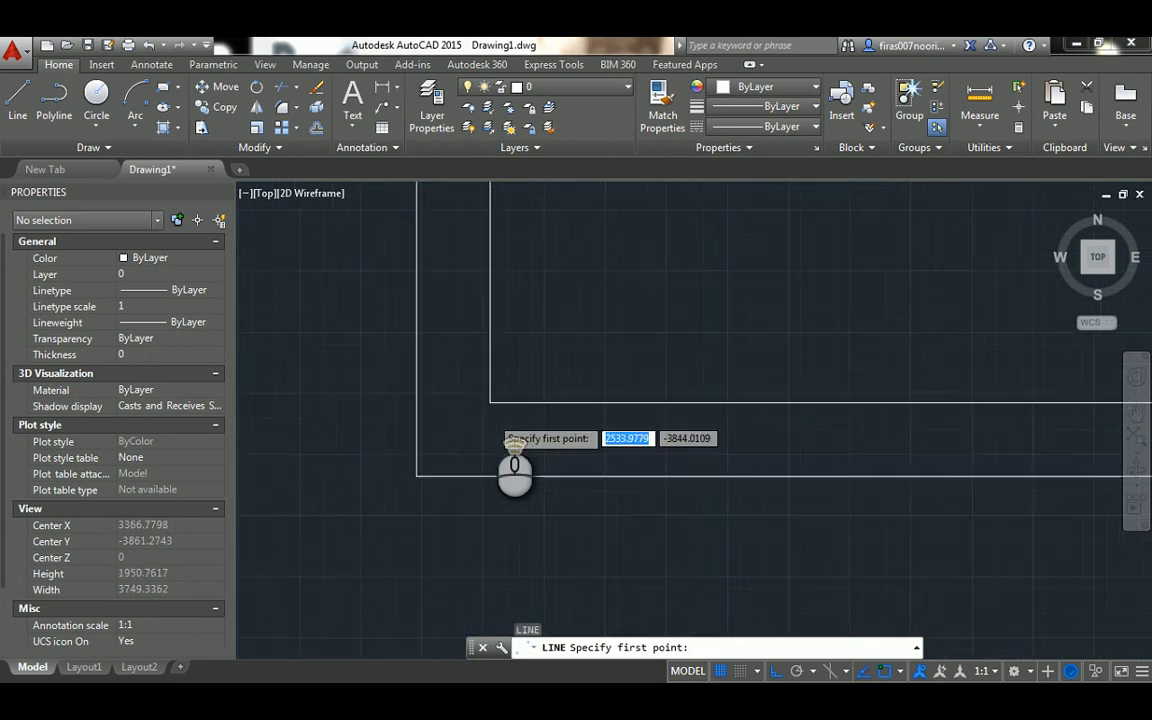
{"action": "left_click", "coordinate": [489, 395]}
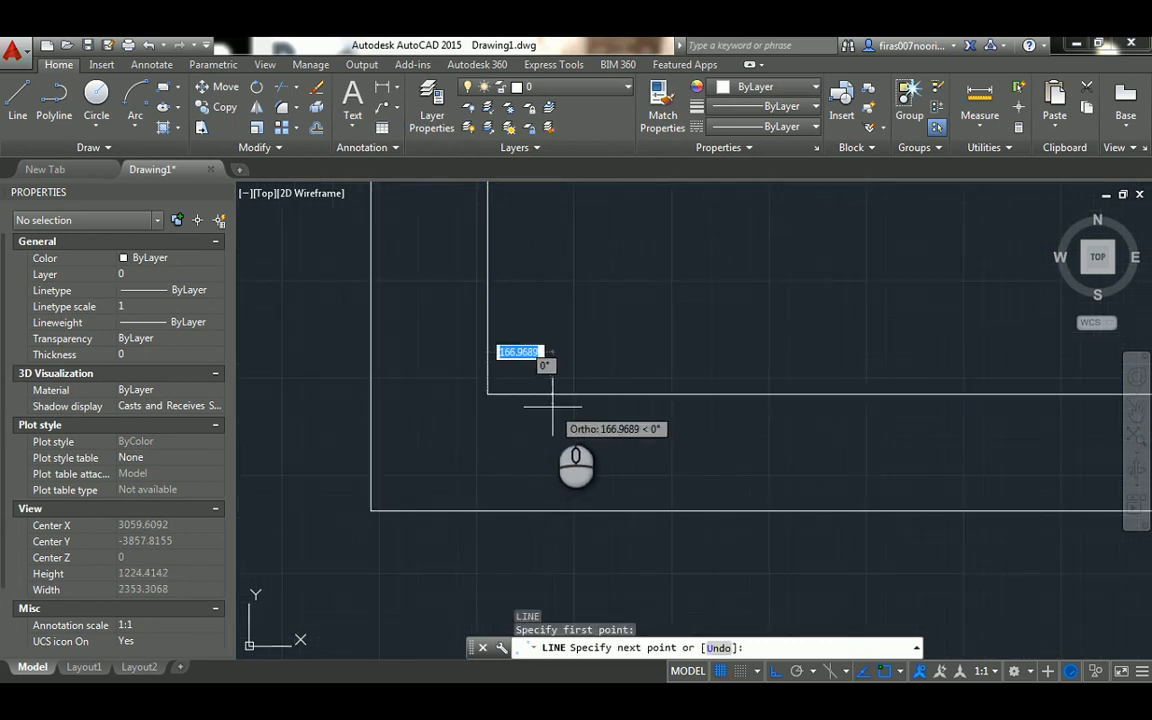
{"action": "type", "text": "200"}
{"action": "key", "text": "Return"}
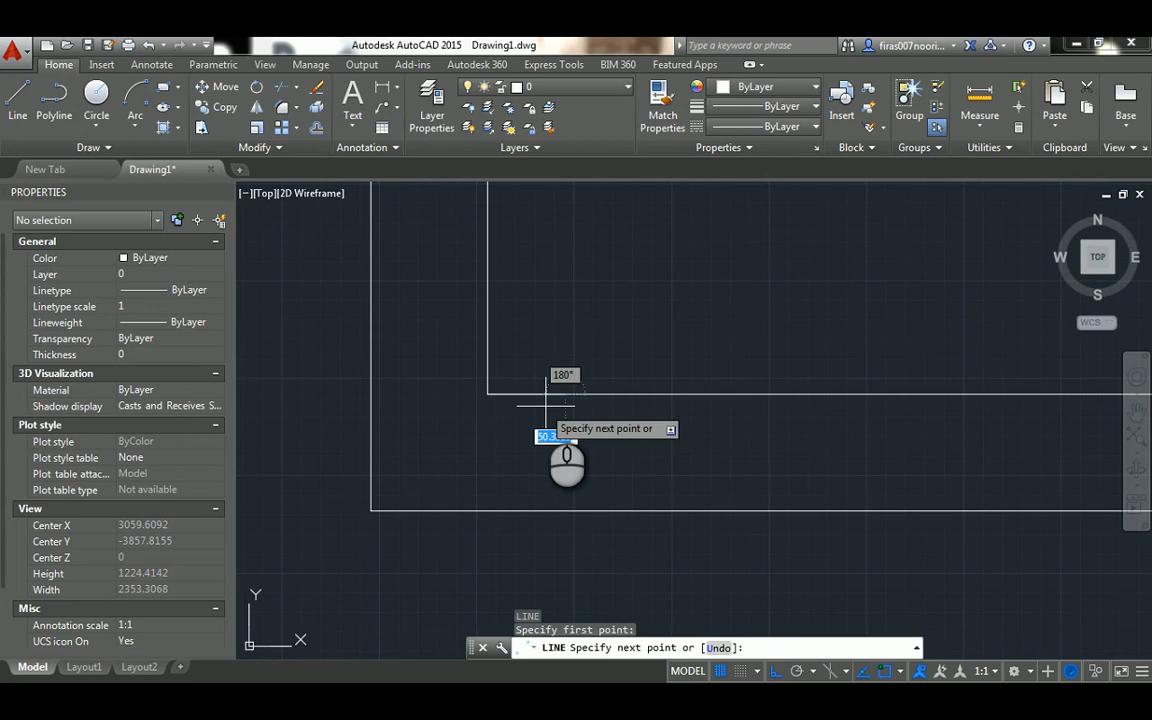
{"action": "left_click", "coordinate": [565, 511]}
{"action": "key", "text": "Escape"}
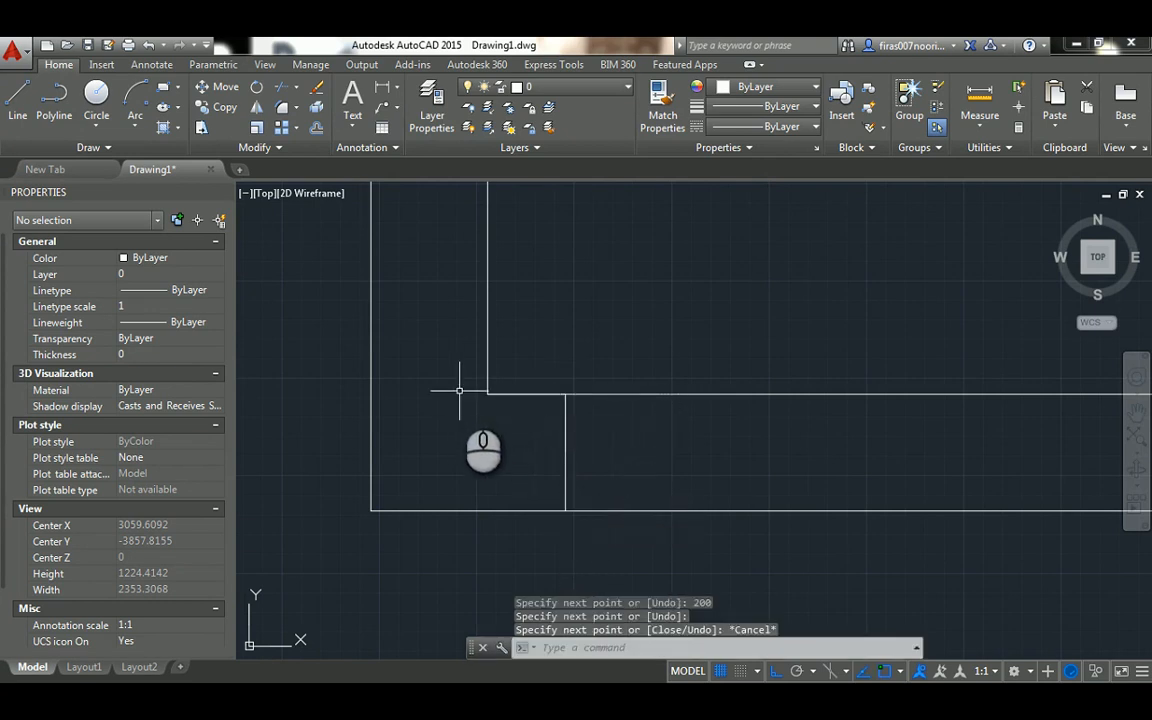
Delete the 200-long horizontal helper segment at the inner wall corner
{"action": "left_click", "coordinate": [449, 378]}
{"action": "left_click", "coordinate": [618, 407]}
{"action": "key", "text": "Delete"}
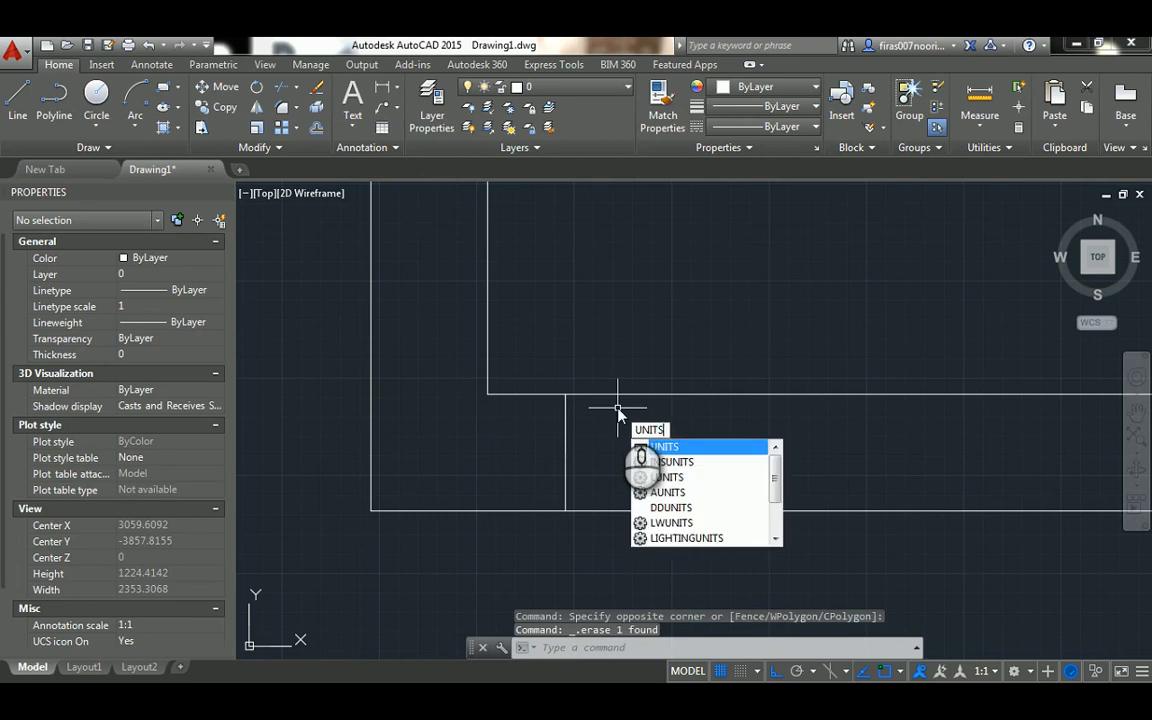
Review the drawing units and the object snap modes, accepting the current settings in both
{"action": "key", "text": "Return"}
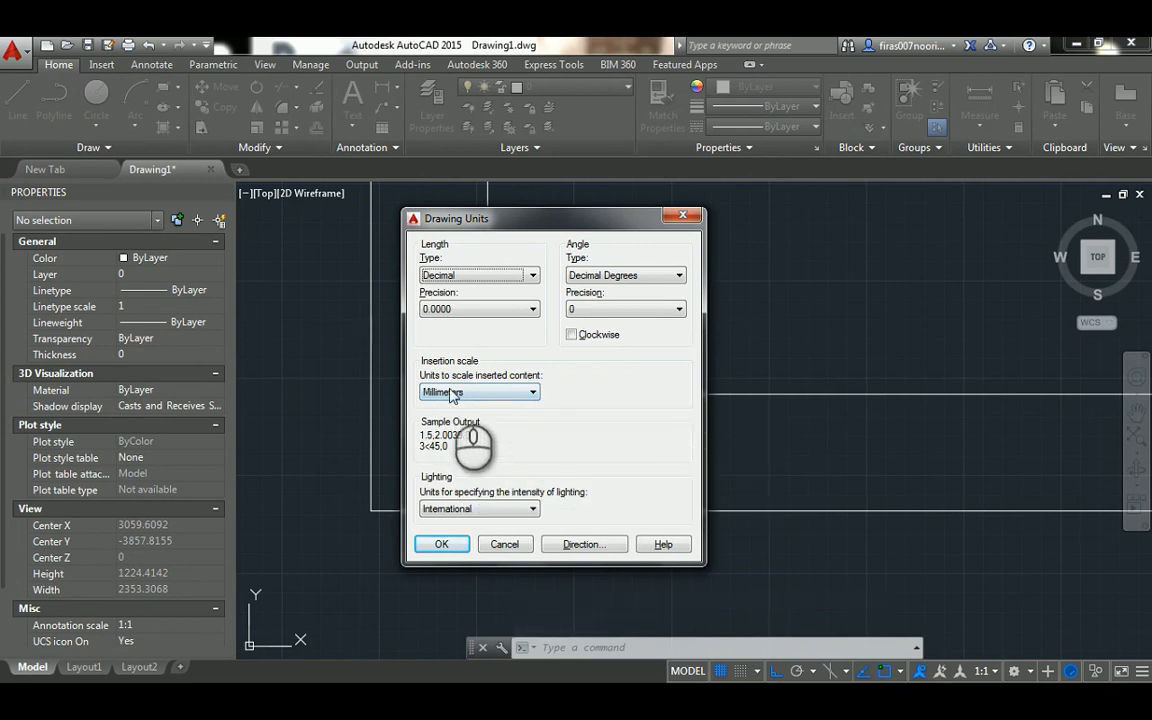
{"action": "left_click", "coordinate": [445, 545]}
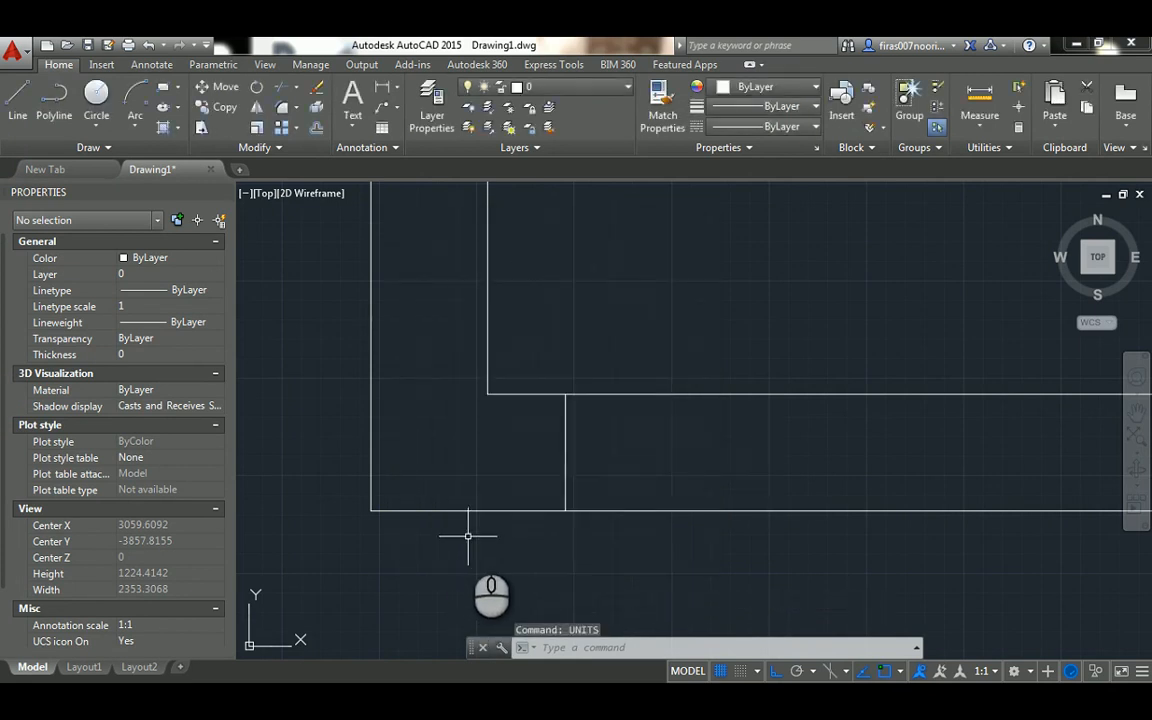
{"action": "type", "text": "os"}
{"action": "key", "text": "Return"}
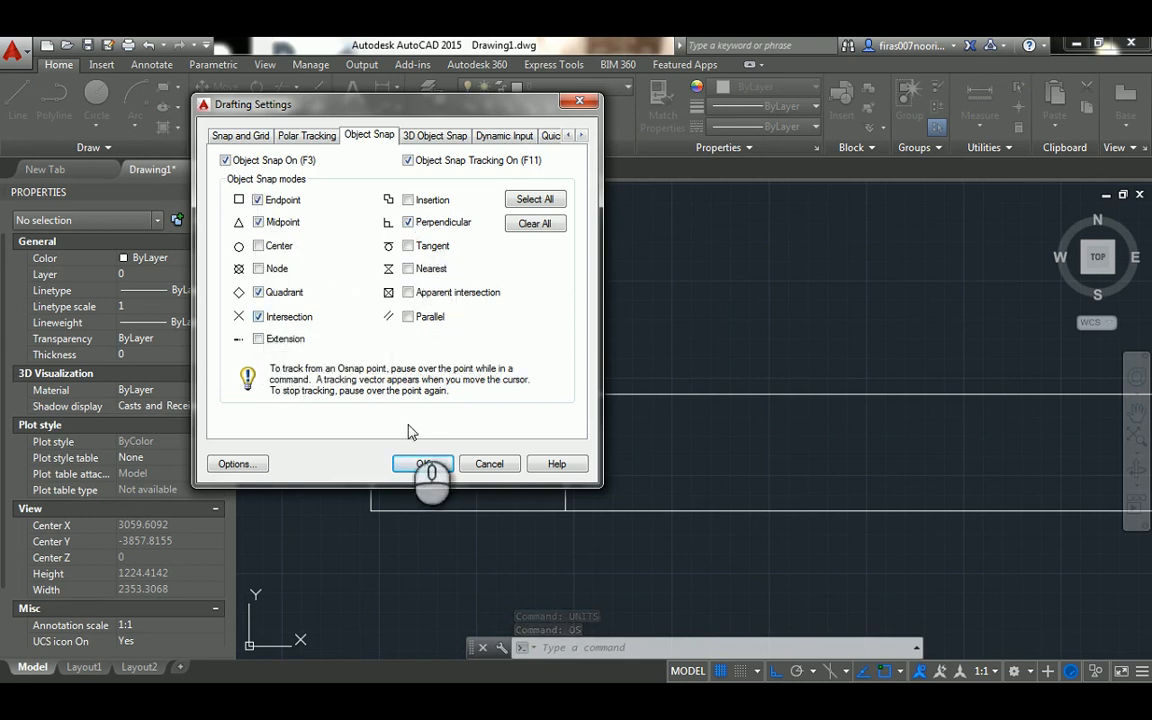
{"action": "left_click", "coordinate": [423, 464]}
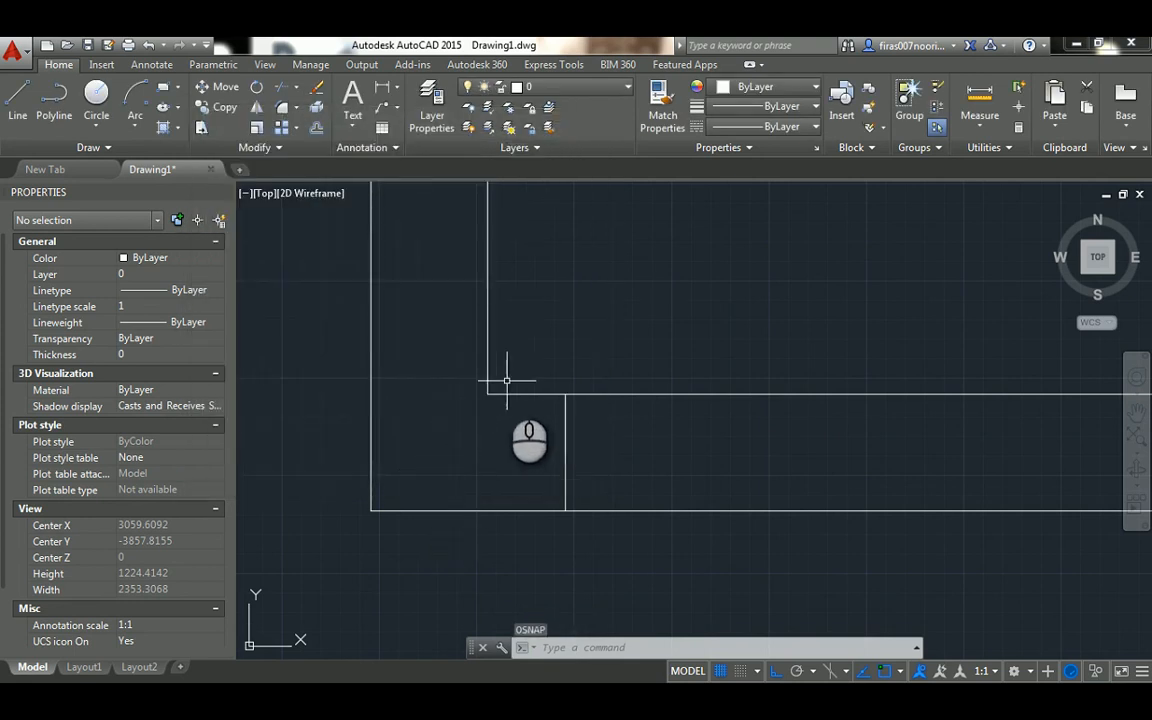
{"action": "left_click", "coordinate": [465, 375]}
{"action": "left_click", "coordinate": [600, 418]}
{"action": "left_click", "coordinate": [442, 368]}
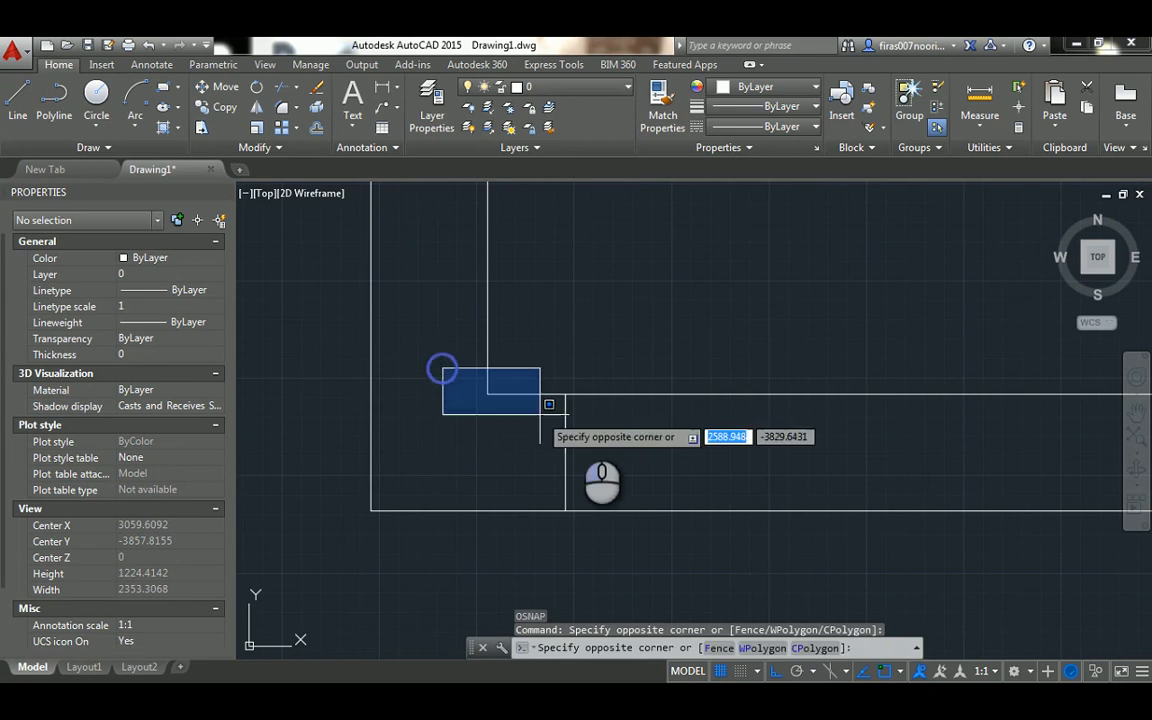
{"action": "left_click", "coordinate": [599, 421]}
Offset the short vertical jamb line 1000 to the right to mark the other side of the door opening
{"action": "scroll", "coordinate": [460, 420], "scroll_direction": "down", "scroll_amount": 2}
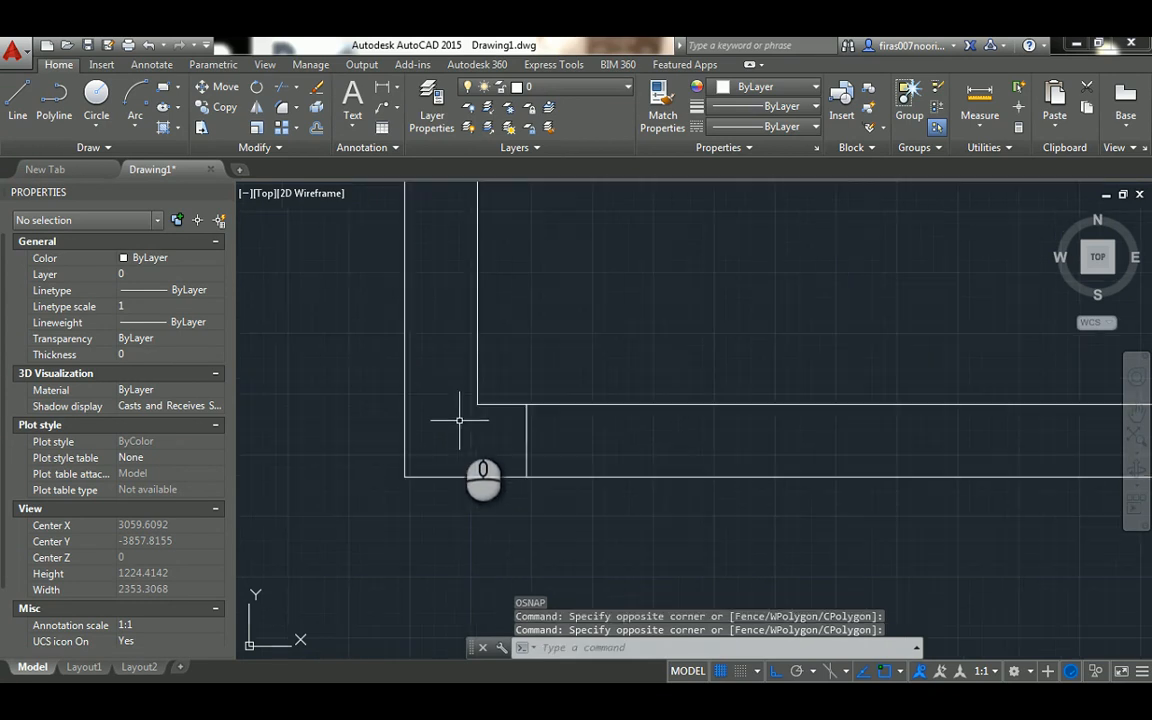
{"action": "type", "text": "o"}
{"action": "key", "text": "Return"}
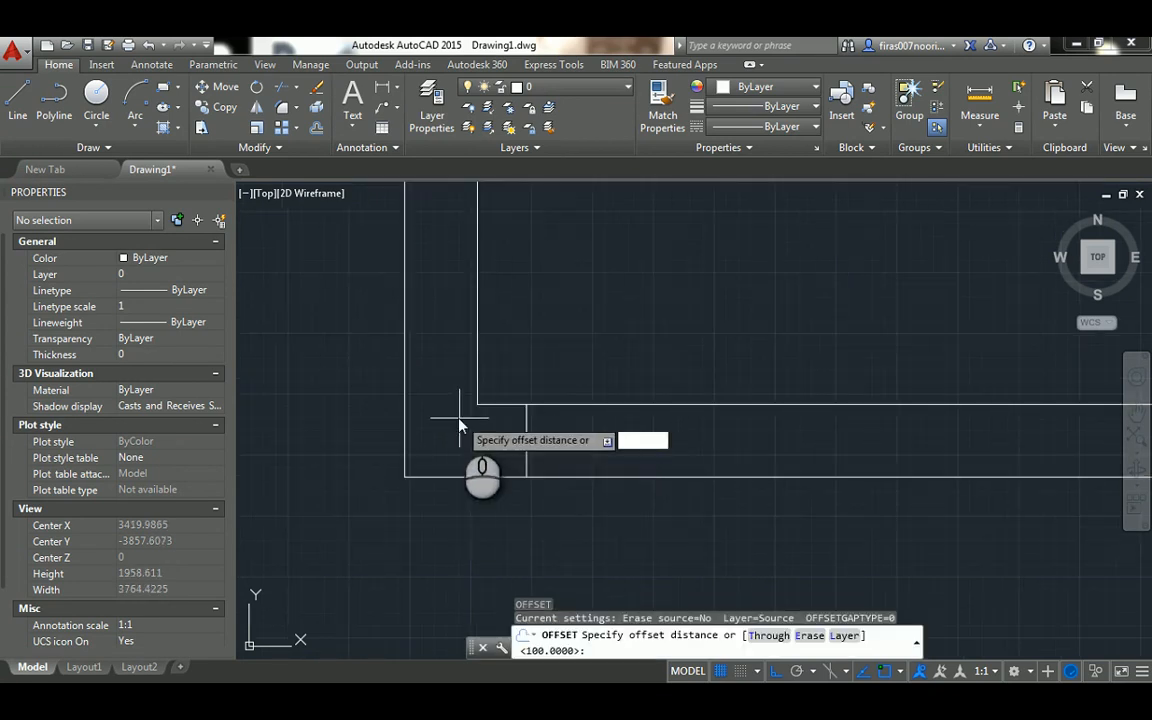
{"action": "type", "text": "1000"}
{"action": "key", "text": "Return"}
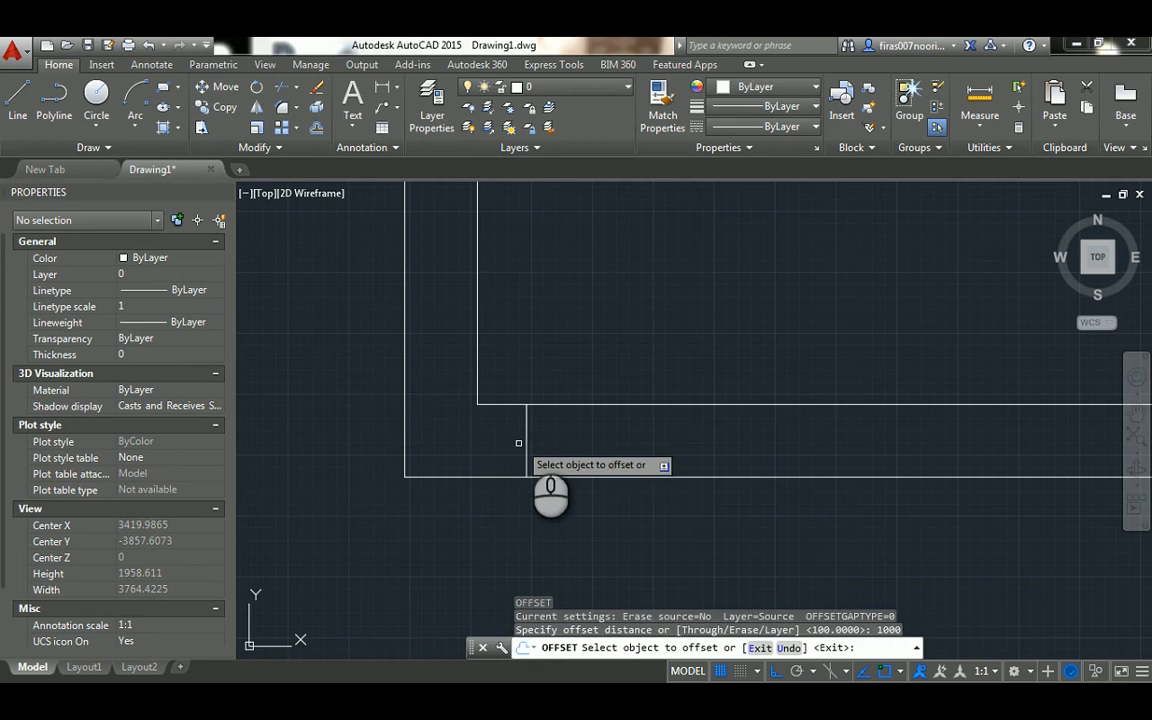
{"action": "left_click", "coordinate": [527, 432]}
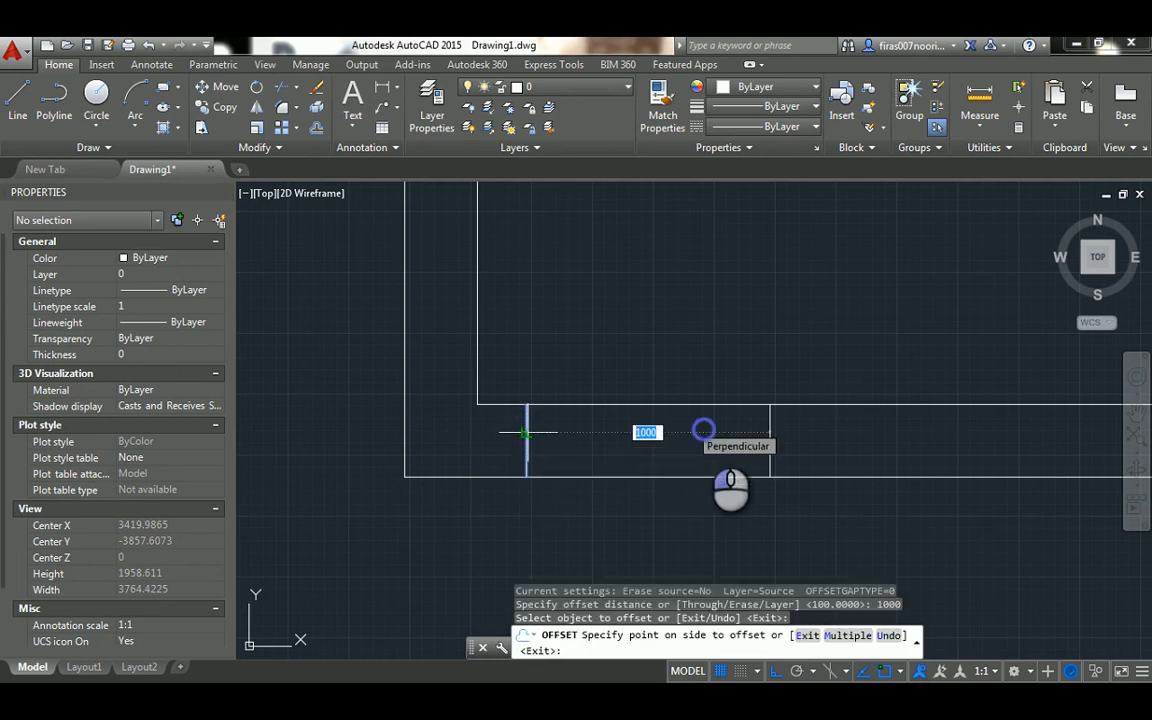
{"action": "left_click", "coordinate": [700, 430]}
{"action": "middle_click_drag", "start_coordinate": [635, 430], "coordinate": [541, 428]}
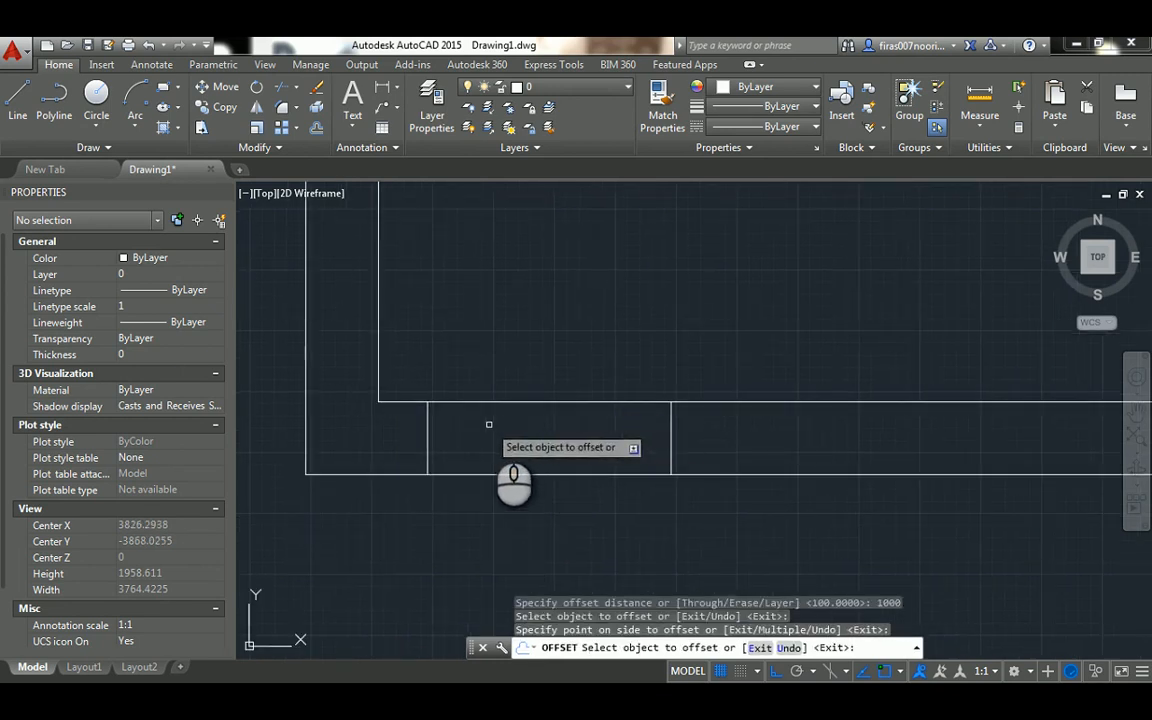
{"action": "key", "text": "Escape"}
{"action": "key", "text": "Escape"}
{"action": "key", "text": "Escape"}
{"action": "key", "text": "Escape"}
Trim the inner and outer wall lines between the two jamb lines to cut the door opening
{"action": "type", "text": "tr"}
{"action": "key", "text": "Return"}
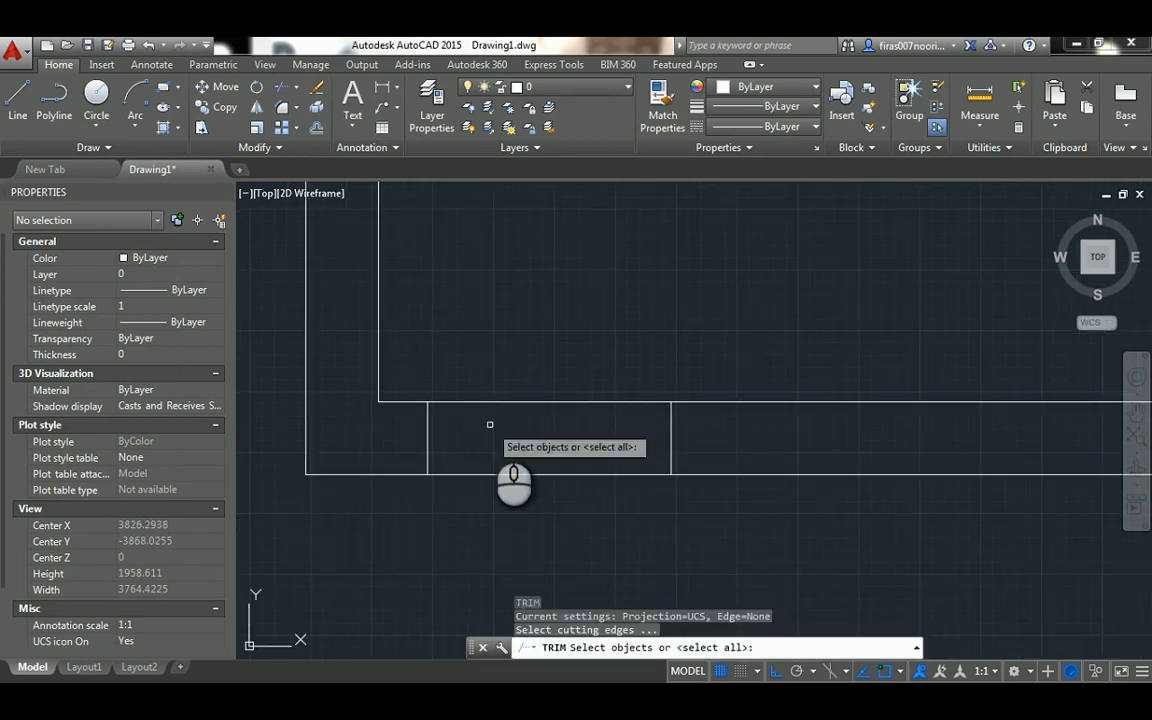
{"action": "key", "text": "Return"}
{"action": "left_click", "coordinate": [560, 310]}
{"action": "left_click", "coordinate": [507, 507]}
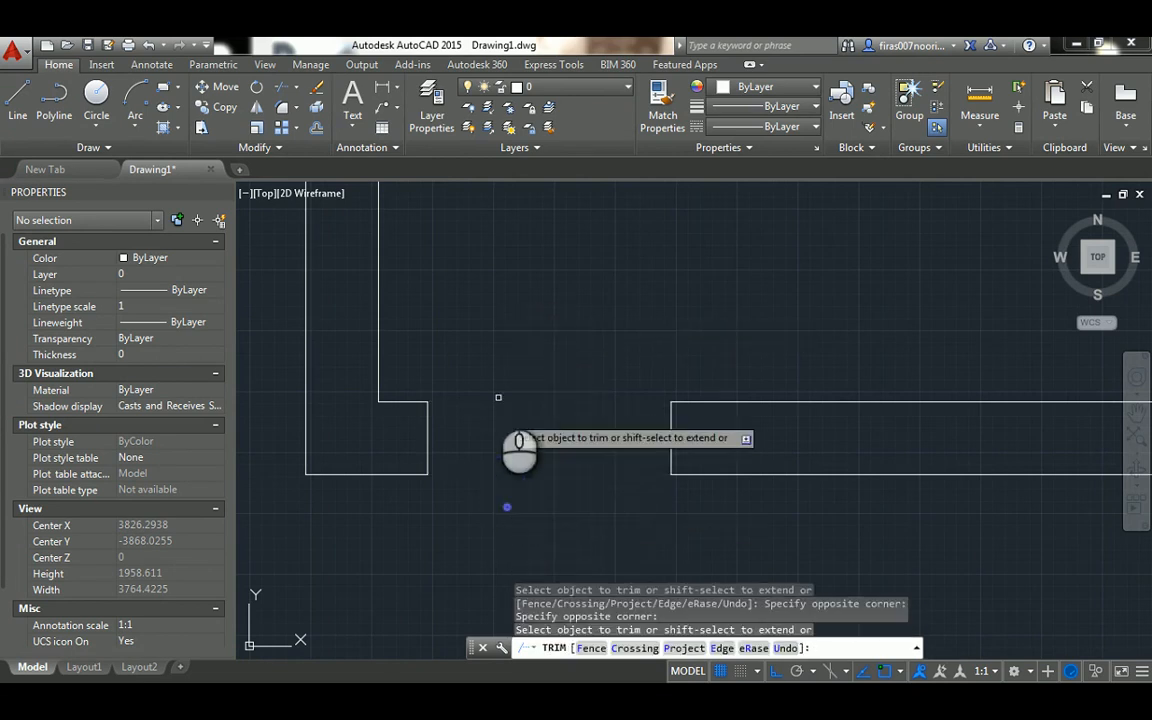
{"action": "scroll", "coordinate": [495, 390], "scroll_direction": "down", "scroll_amount": 4}
{"action": "scroll", "coordinate": [492, 382], "scroll_direction": "up", "scroll_amount": 2}
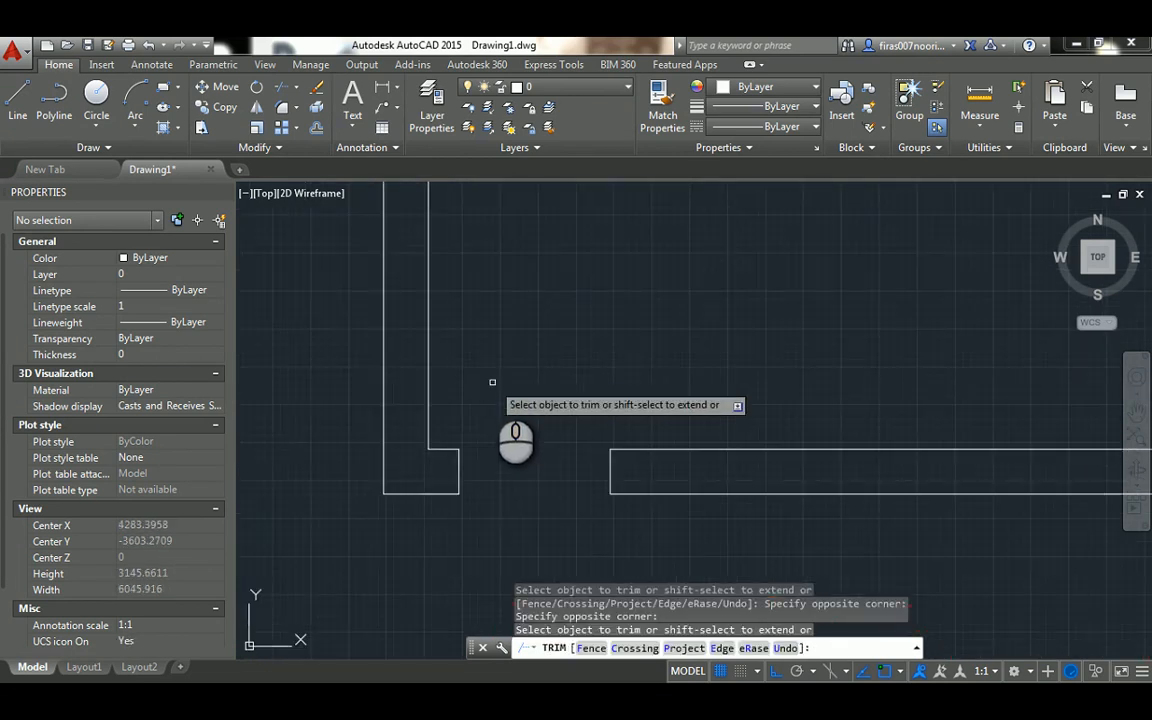
{"action": "key", "text": "Escape"}
{"action": "key", "text": "Escape"}
{"action": "key", "text": "Escape"}
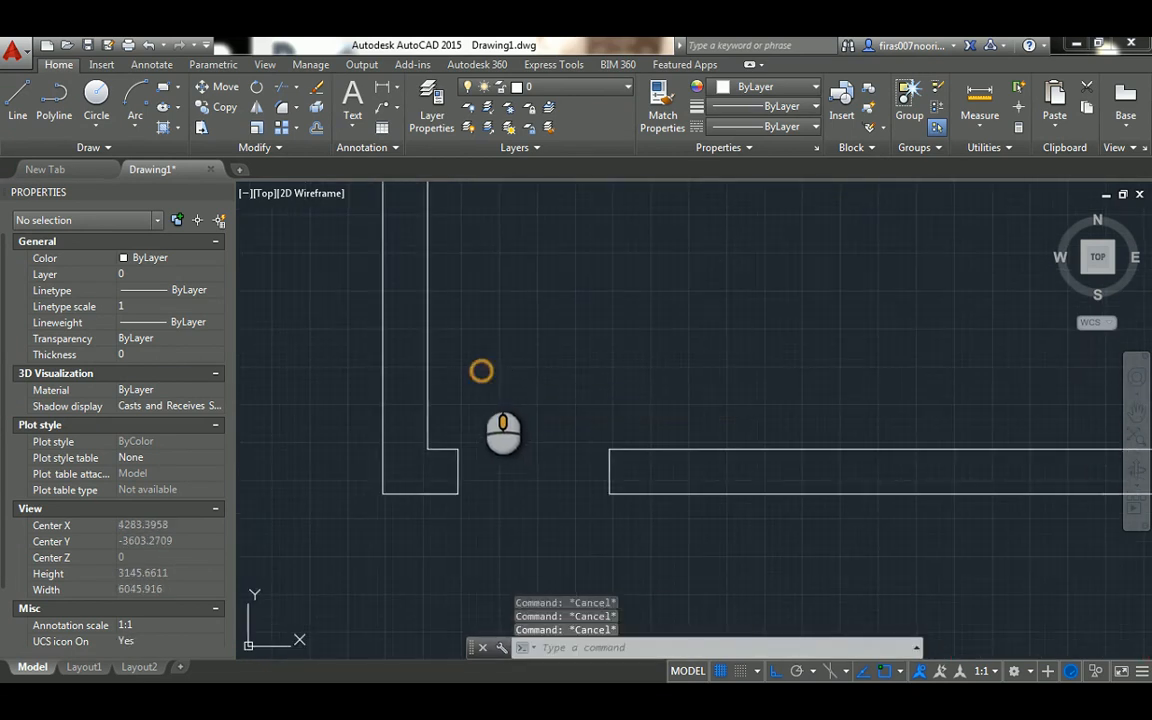
Draw a vertical door-leaf line 1000 long upward from the inner end of the opening's left jamb
{"action": "middle_click_drag", "start_coordinate": [481, 370], "coordinate": [477, 413]}
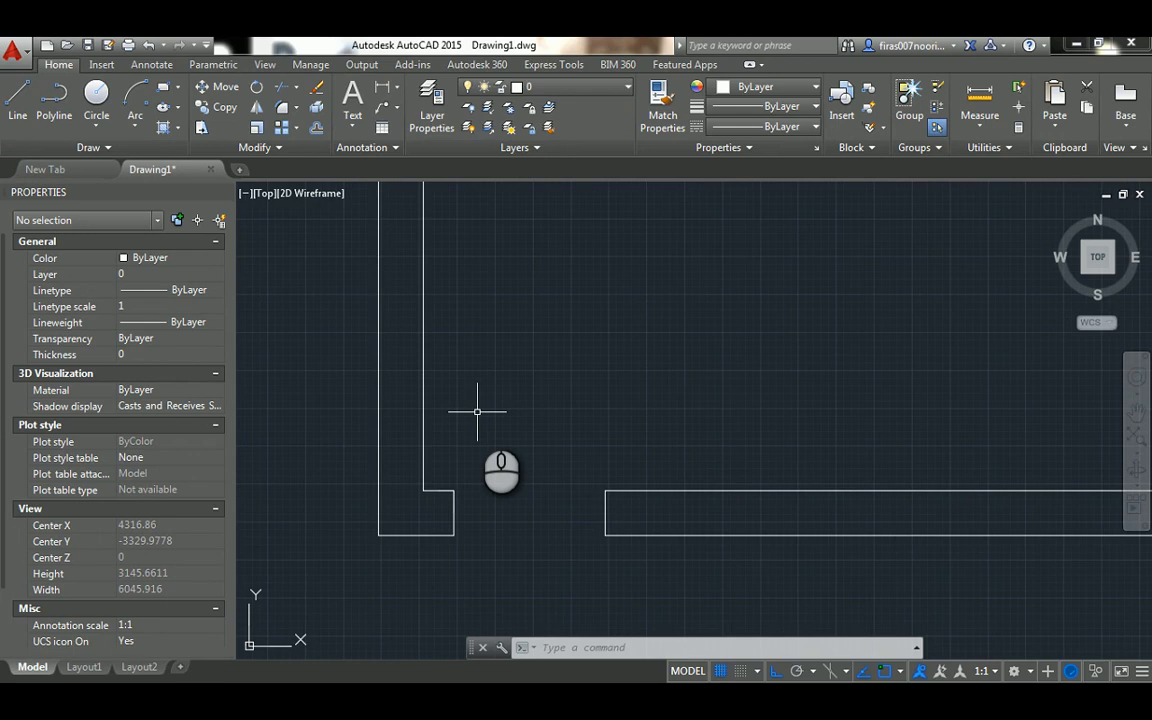
{"action": "type", "text": "l"}
{"action": "key", "text": "Return"}
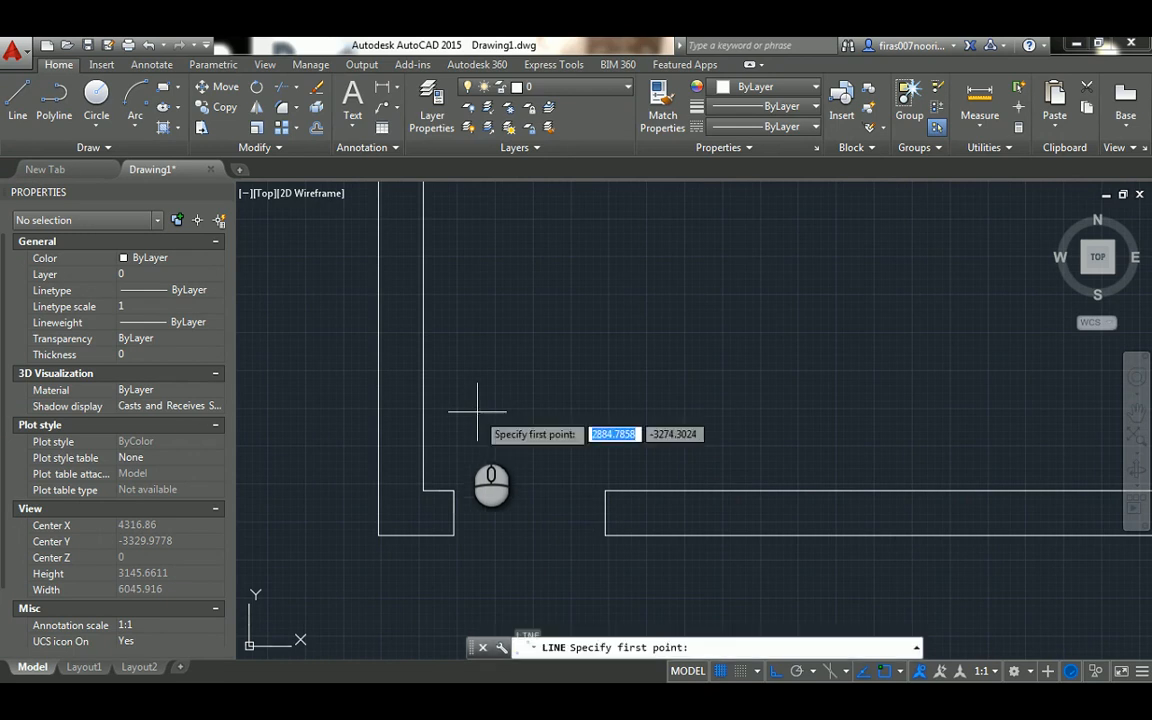
{"action": "left_click", "coordinate": [453, 490]}
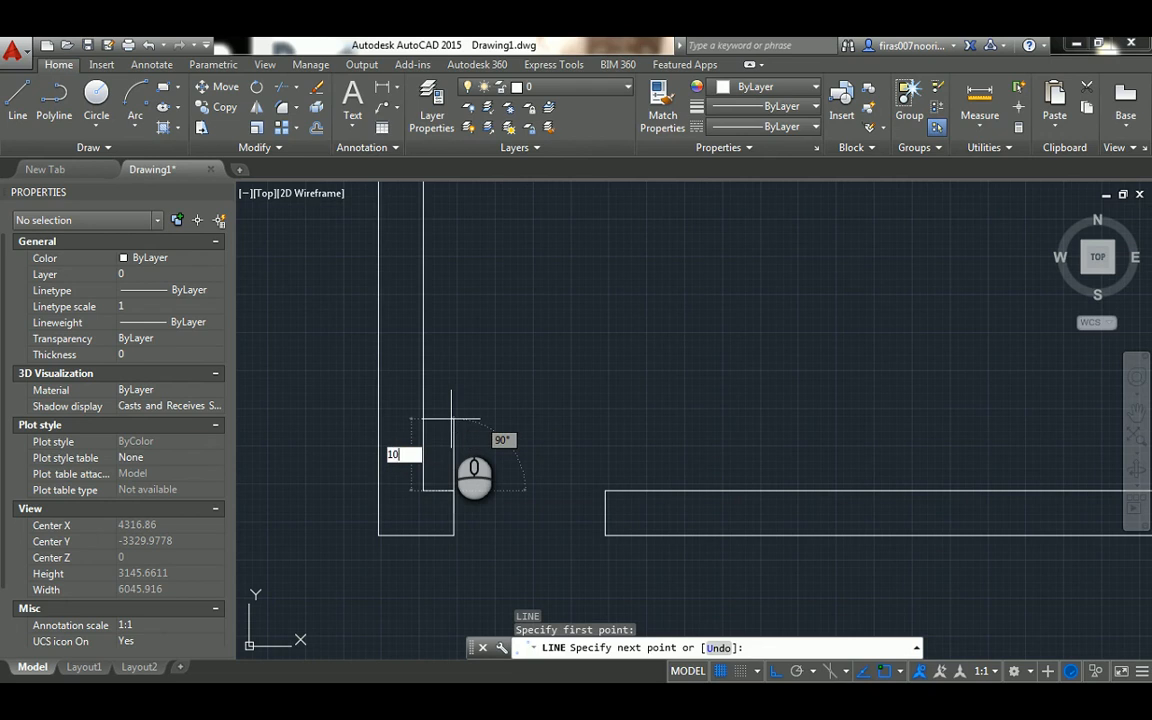
{"action": "type", "text": "1000"}
{"action": "key", "text": "Return"}
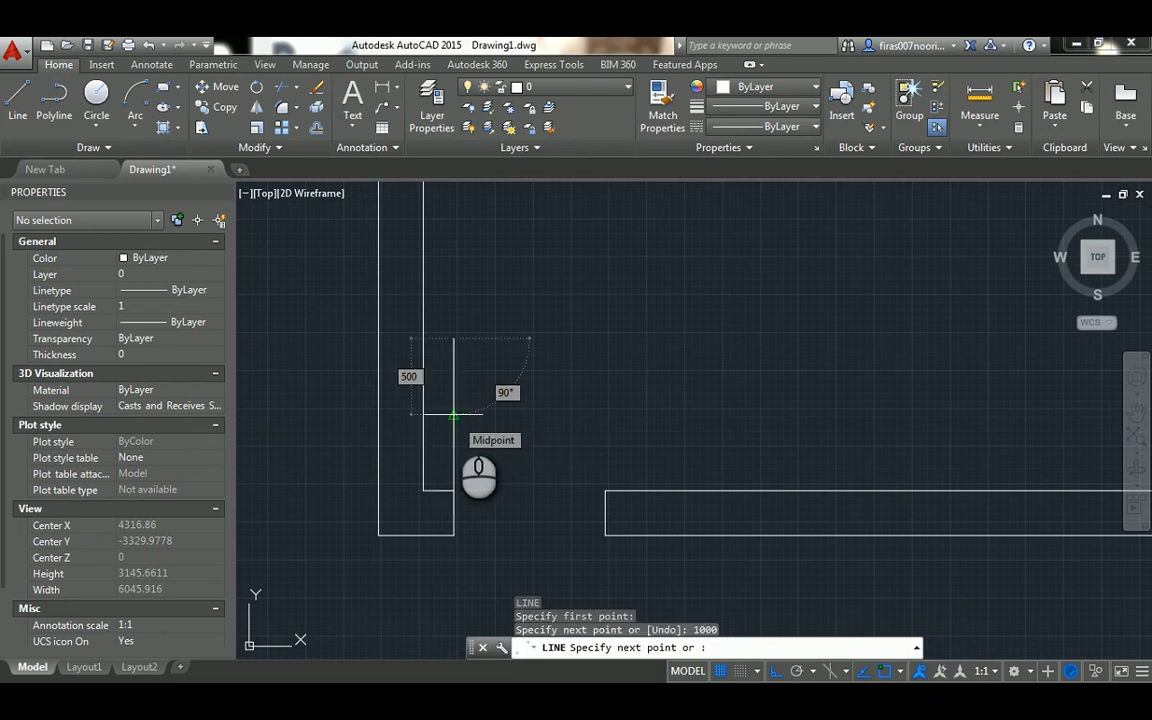
{"action": "key", "text": "Escape"}
Draw a circle centred on the inner end of the left jamb, with its radius reaching the top of the door-leaf line
{"action": "type", "text": "c"}
{"action": "key", "text": "Return"}
{"action": "left_click", "coordinate": [450, 490]}
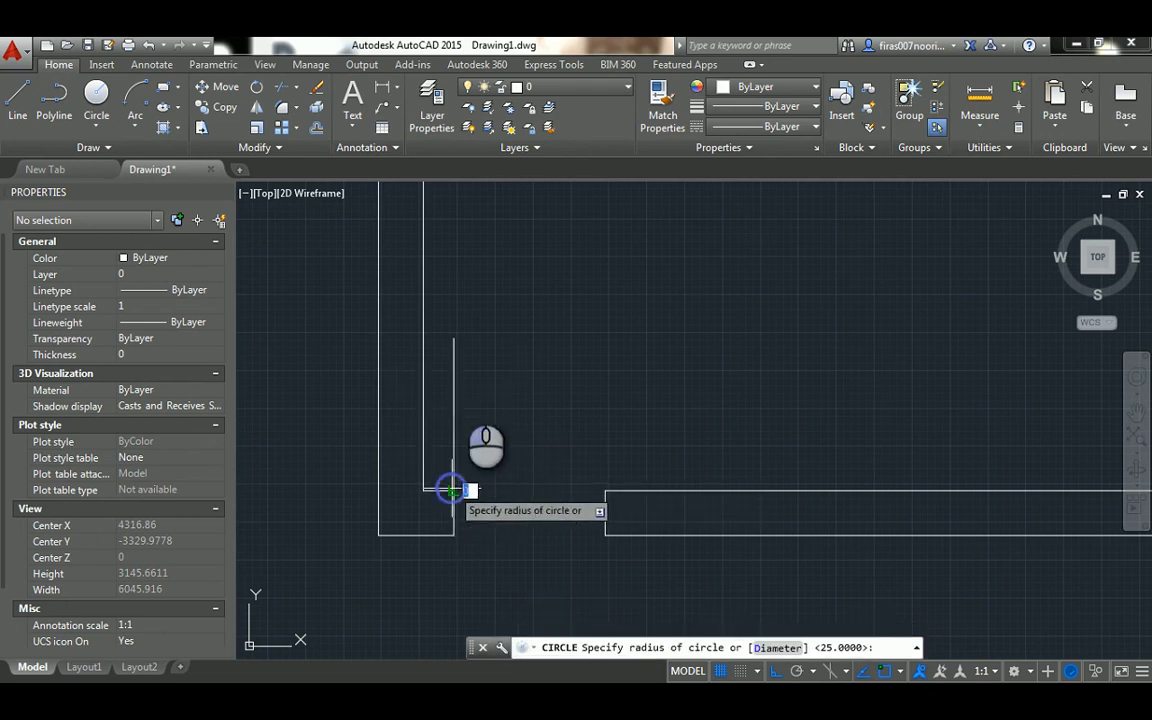
{"action": "left_click", "coordinate": [454, 340]}
{"action": "key", "text": "Escape"}
{"action": "key", "text": "Escape"}
{"action": "key", "text": "Escape"}
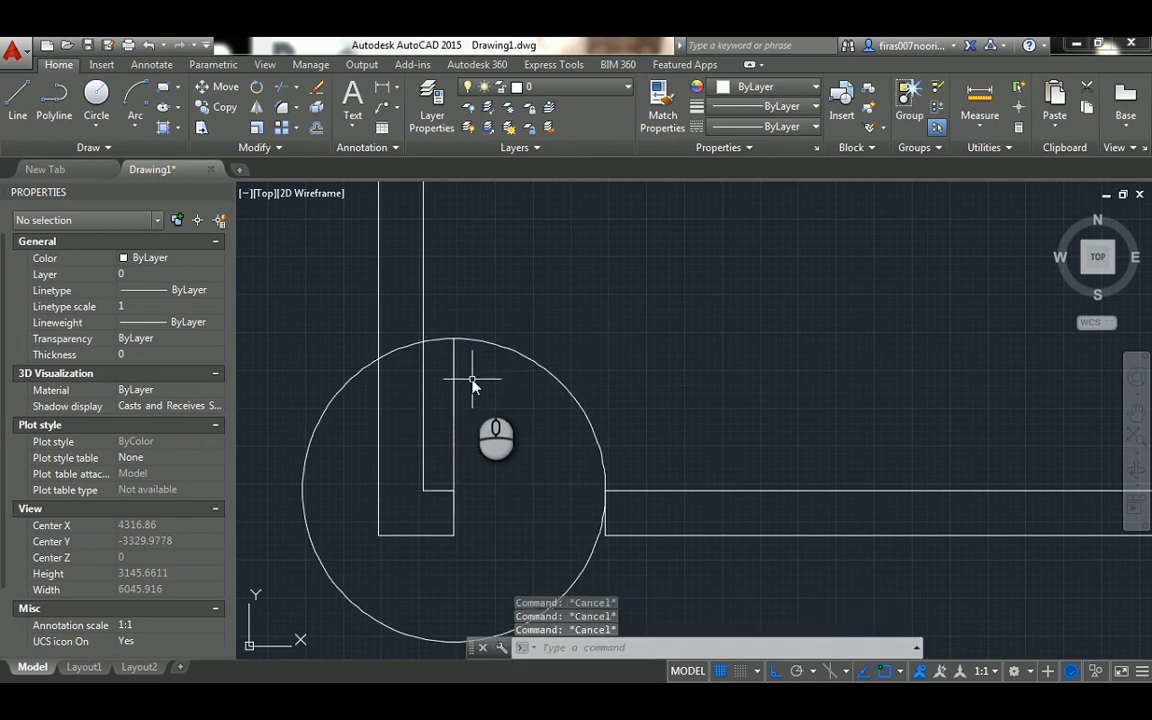
Try to trim the circle using the two jamb lines of the opening as cutting edges
{"action": "type", "text": "tr"}
{"action": "key", "text": "Return"}
{"action": "left_click", "coordinate": [454, 498]}
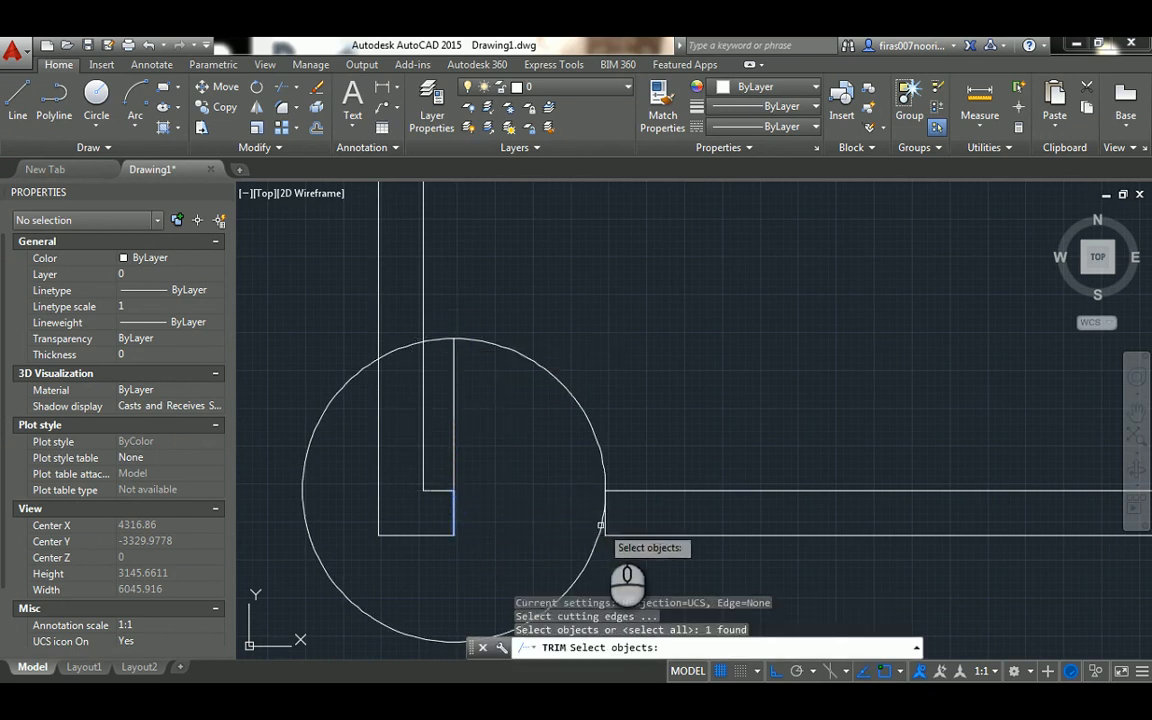
{"action": "key", "text": "Return"}
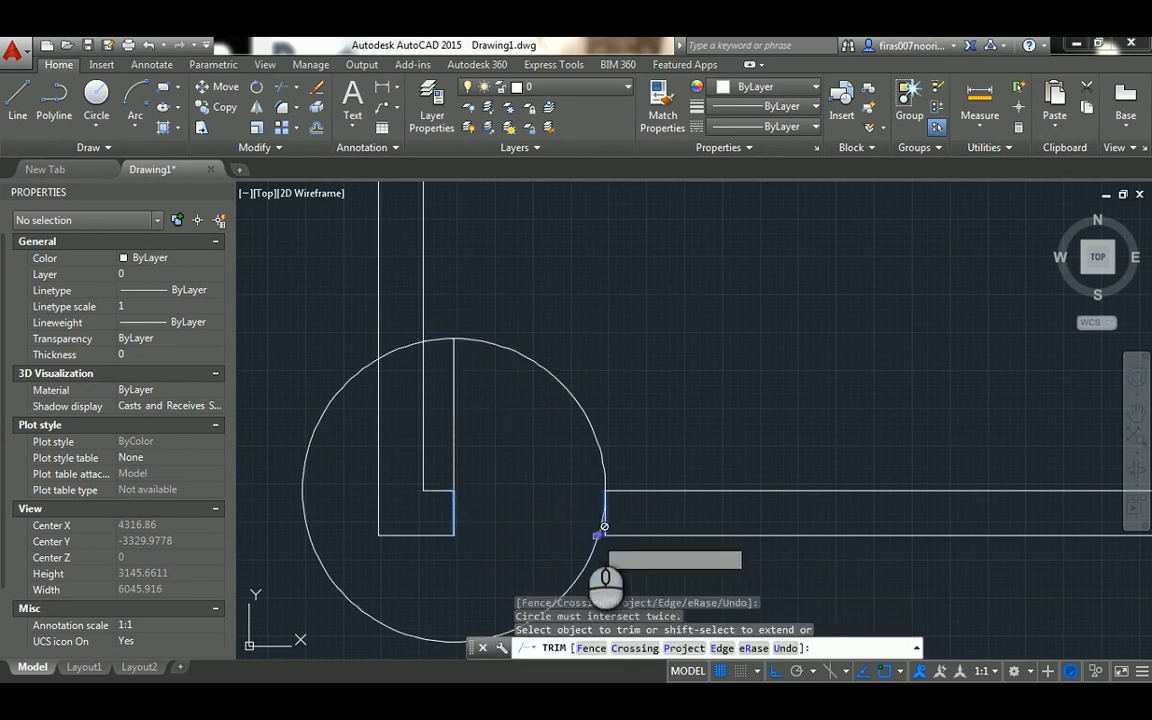
{"action": "key", "text": "Escape"}
{"action": "key", "text": "Escape"}
{"action": "key", "text": "Escape"}
Trim the circle to a quarter swing arc, using the door-leaf line and the opening's right jamb line as cutting edges
{"action": "key", "text": "Return"}
{"action": "left_click", "coordinate": [454, 455]}
{"action": "scroll", "coordinate": [604, 535], "scroll_direction": "up", "scroll_amount": 4}
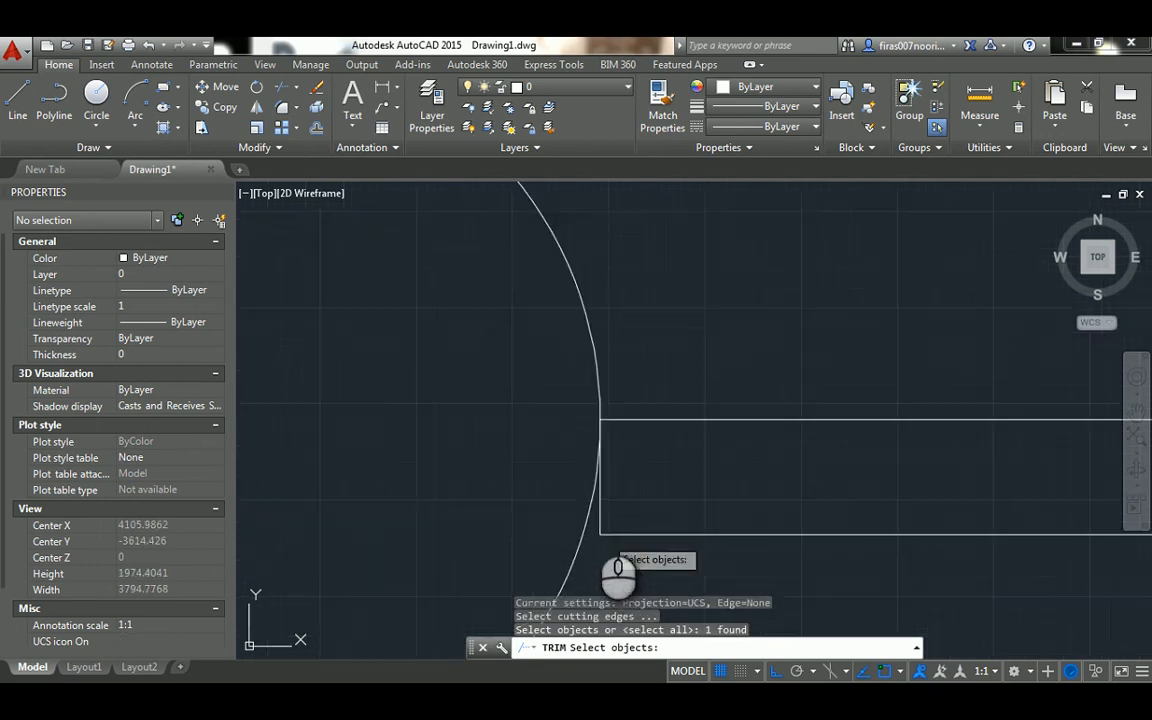
{"action": "left_click", "coordinate": [600, 507]}
{"action": "left_click", "coordinate": [599, 507]}
{"action": "scroll", "coordinate": [578, 470], "scroll_direction": "down", "scroll_amount": 5}
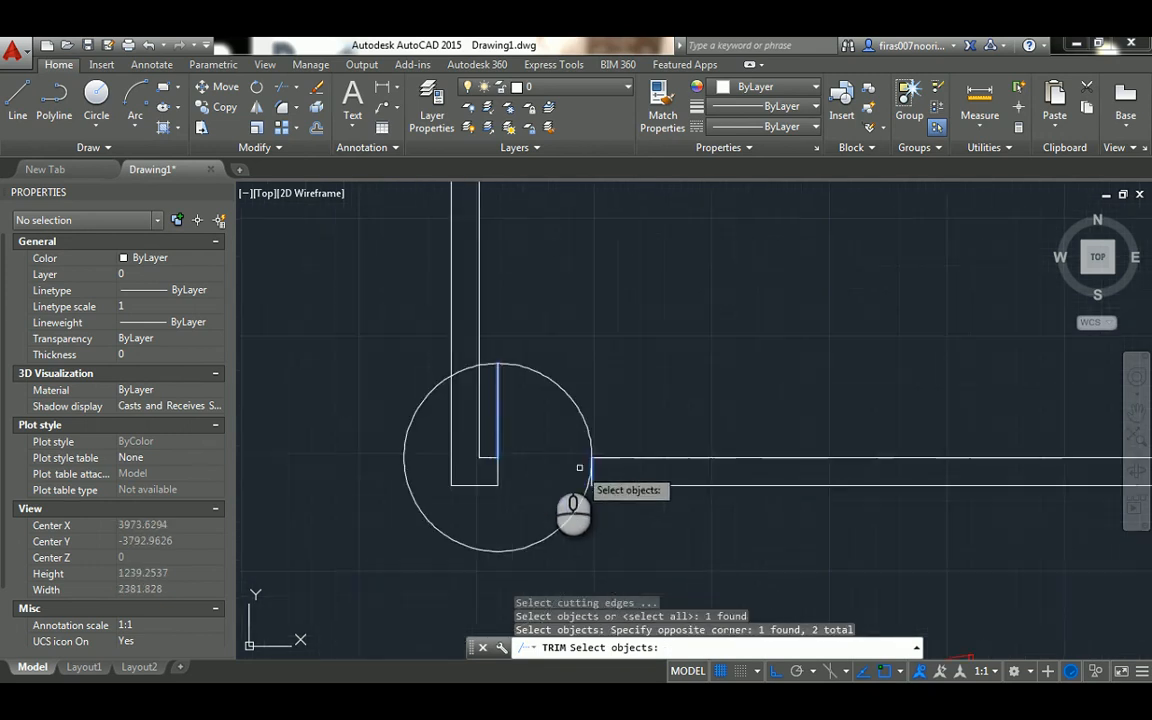
{"action": "key", "text": "Return"}
{"action": "left_click", "coordinate": [437, 386]}
{"action": "key", "text": "Escape"}
{"action": "scroll", "coordinate": [517, 415], "scroll_direction": "up", "scroll_amount": 2}
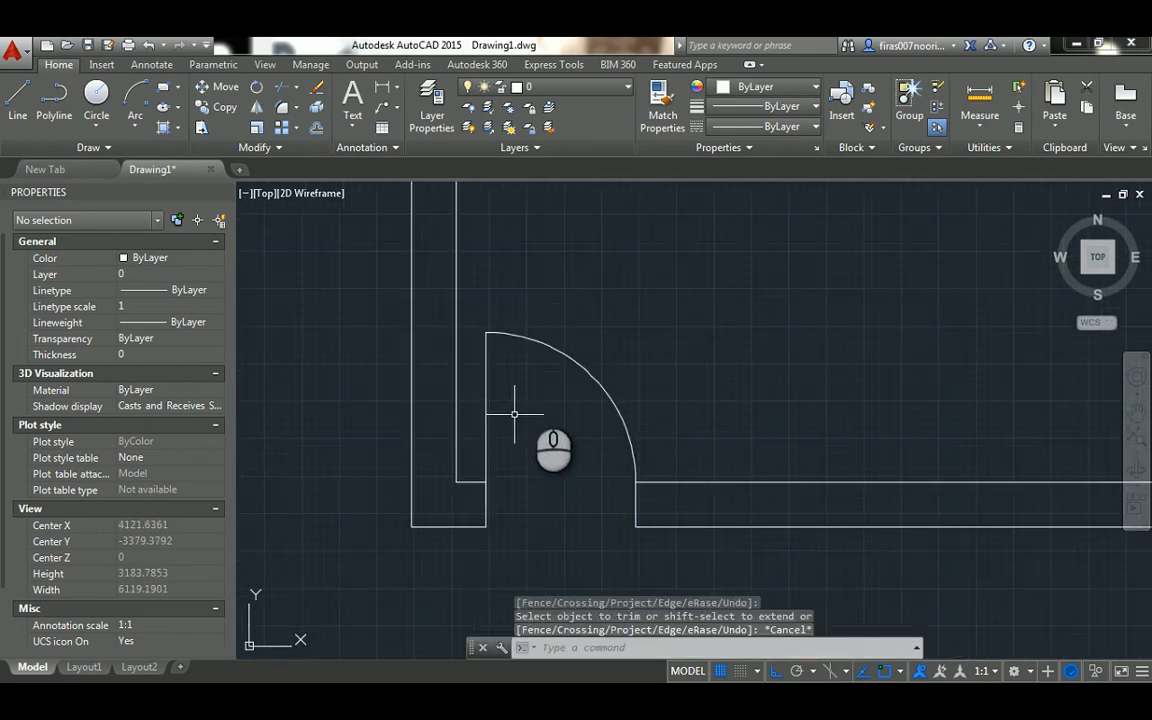
Set the colour of the door-leaf line and swing arc to Red
{"action": "key", "text": "Escape"}
{"action": "key", "text": "Escape"}
{"action": "left_click", "coordinate": [524, 300]}
{"action": "left_click", "coordinate": [477, 349]}
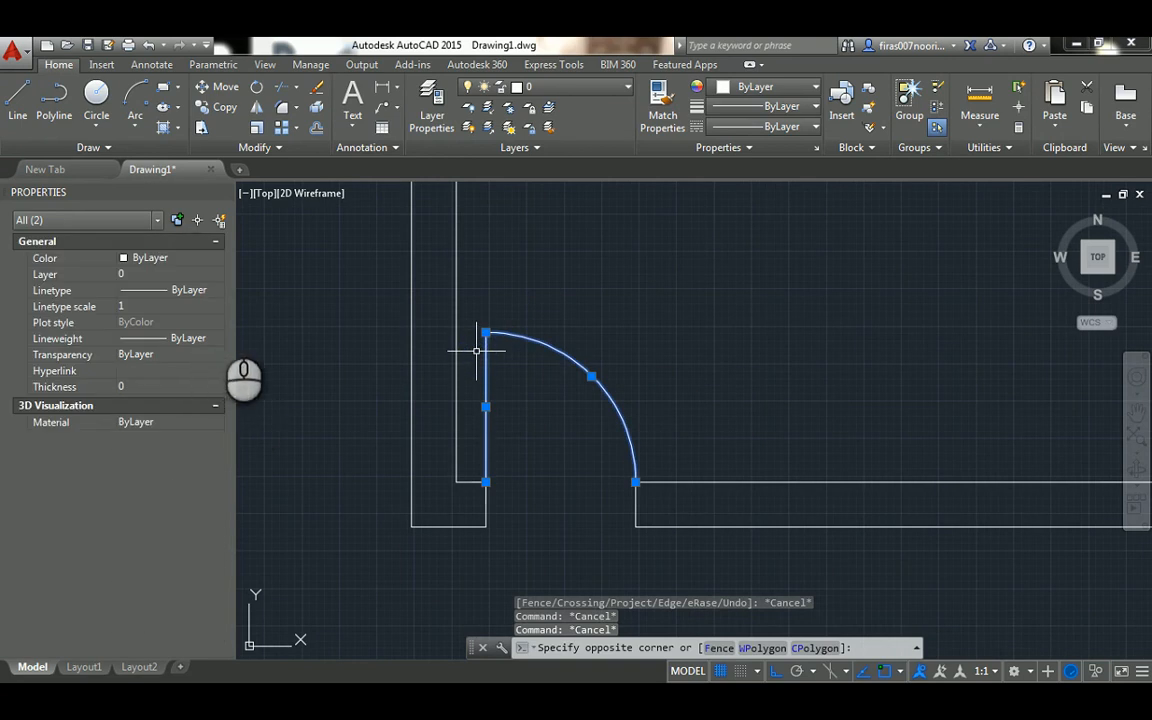
{"action": "left_click", "coordinate": [183, 259]}
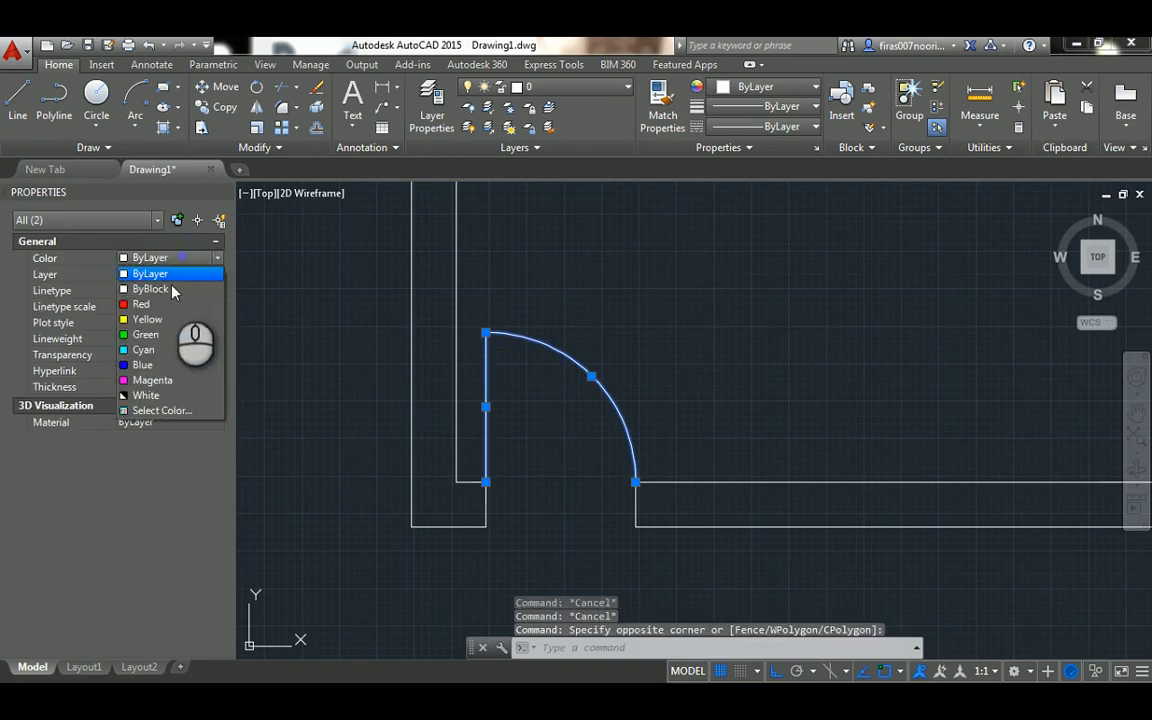
{"action": "left_click", "coordinate": [152, 303]}
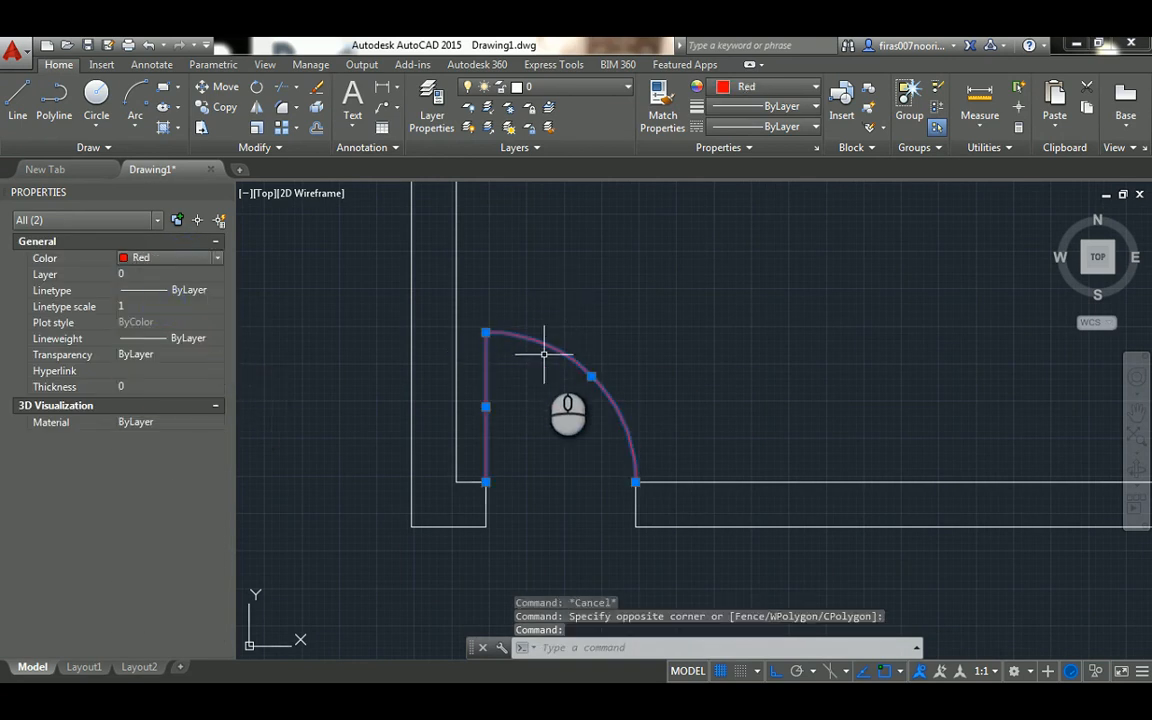
{"action": "key", "text": "Escape"}
{"action": "key", "text": "Escape"}
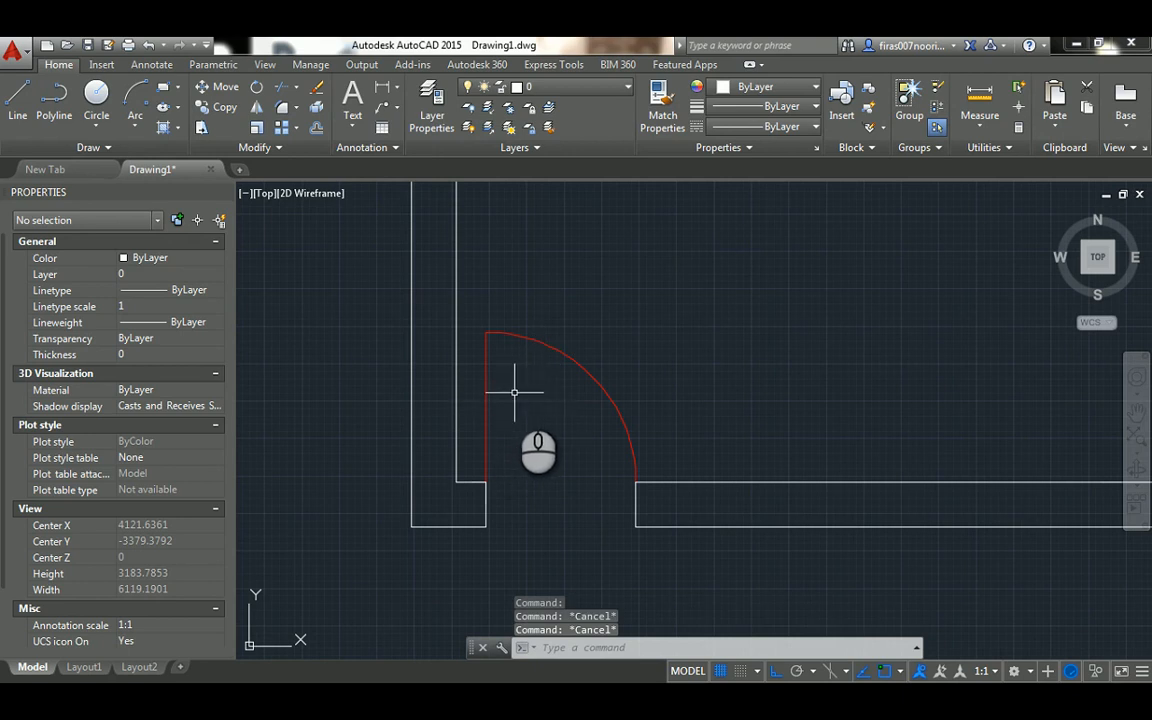
Examine the red sample doors in plan and elevation below the room, comparing the single door's frame and leaf with the drawn door
{"action": "middle_click_drag", "start_coordinate": [492, 411], "coordinate": [465, 308]}
{"action": "scroll", "coordinate": [466, 308], "scroll_direction": "down", "scroll_amount": 4}
{"action": "scroll", "coordinate": [473, 535], "scroll_direction": "up", "scroll_amount": 2}
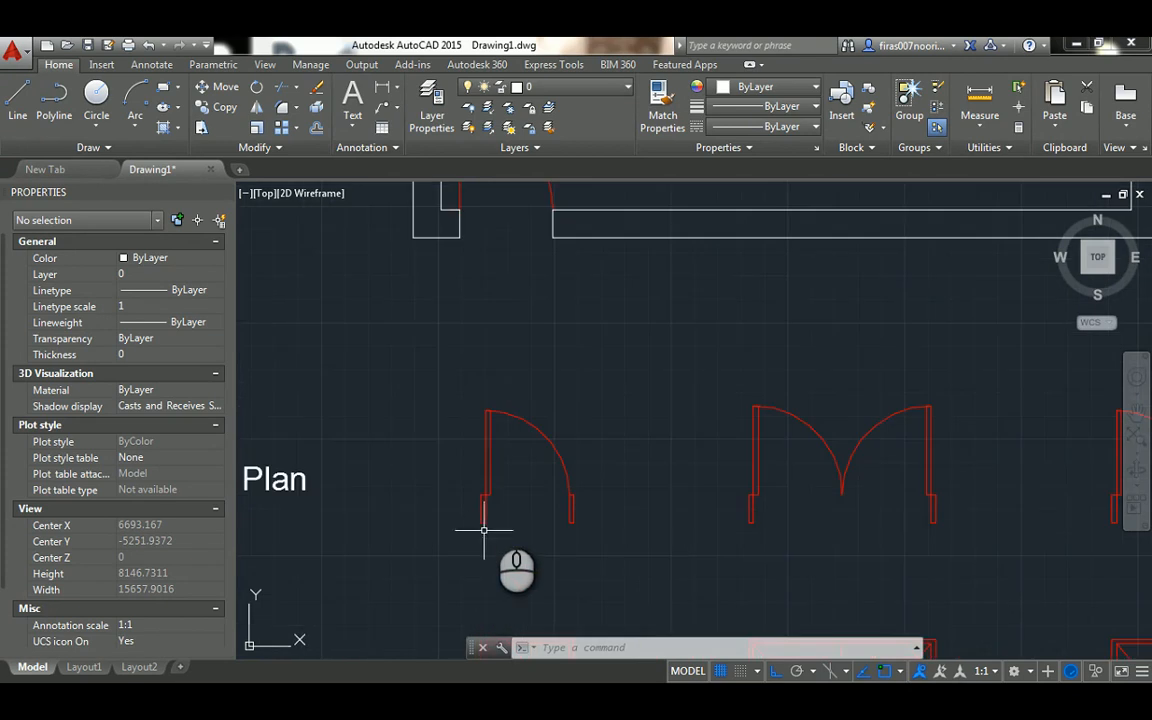
{"action": "middle_click_drag", "start_coordinate": [518, 515], "coordinate": [484, 332]}
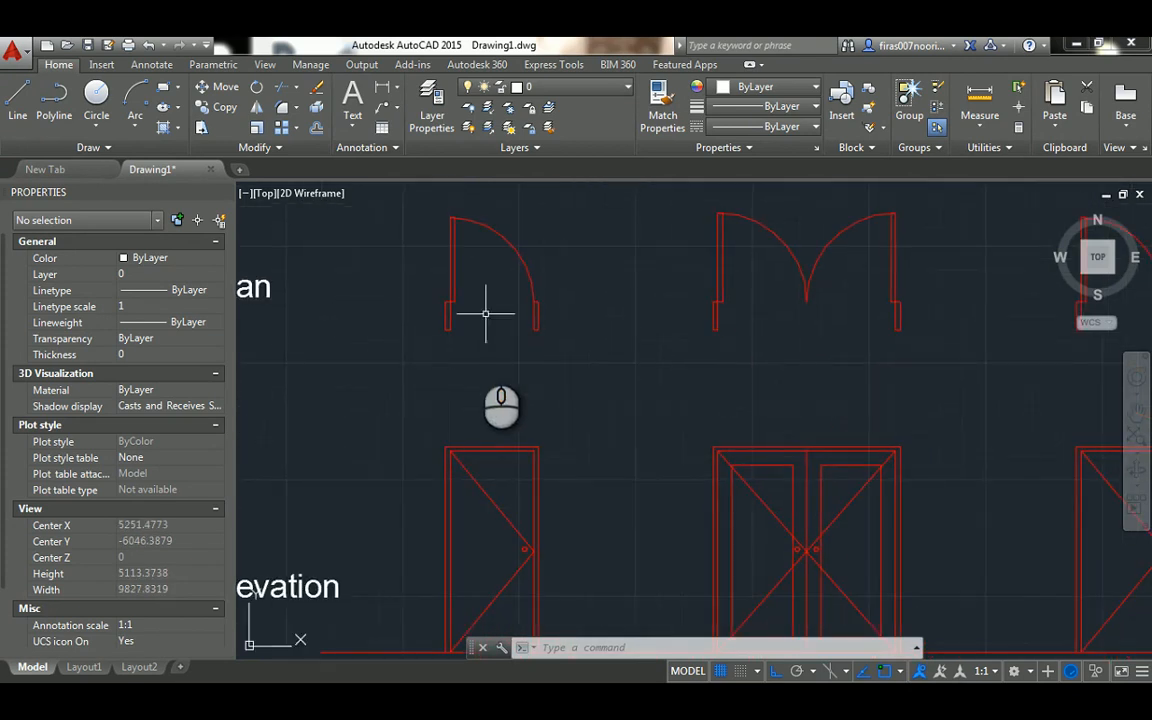
{"action": "middle_click_drag", "start_coordinate": [483, 519], "coordinate": [503, 398]}
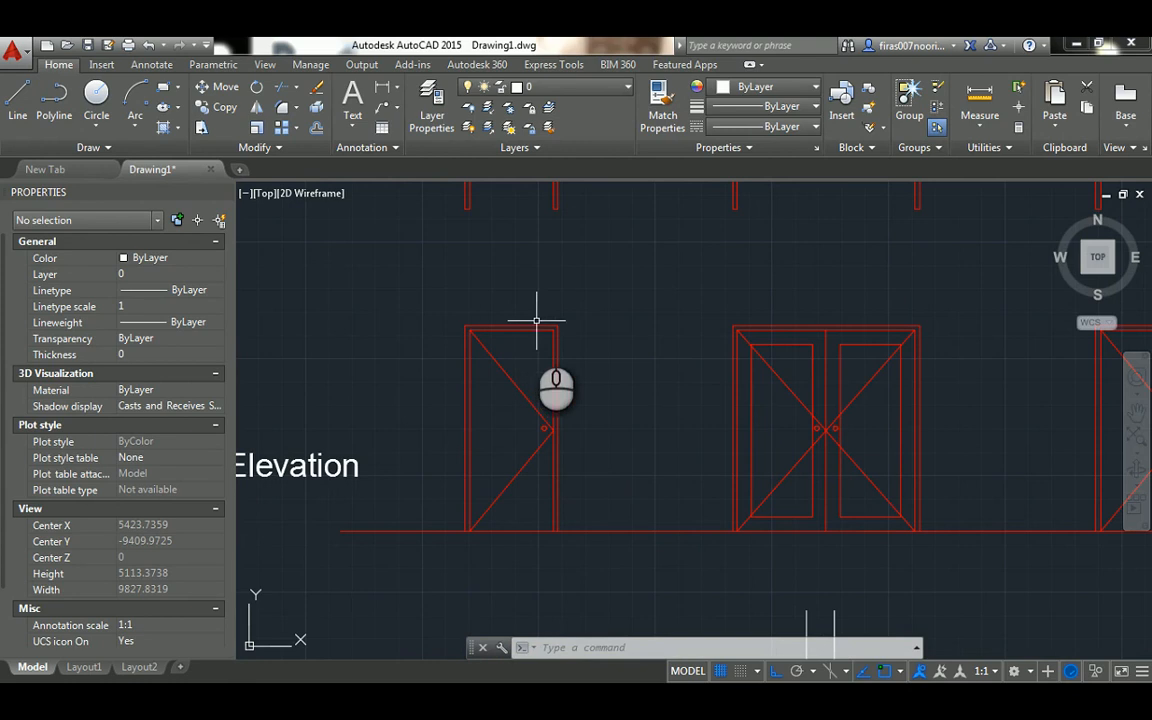
{"action": "middle_click_drag", "start_coordinate": [508, 292], "coordinate": [505, 489]}
{"action": "scroll", "coordinate": [505, 489], "scroll_direction": "down", "scroll_amount": 2}
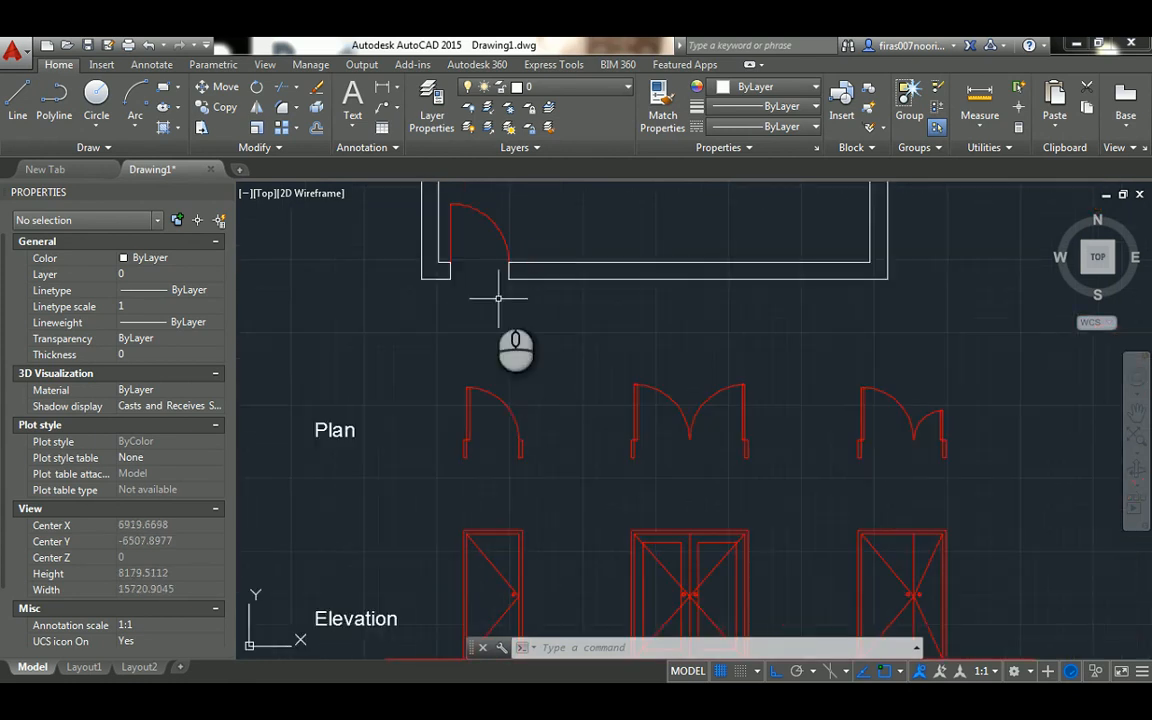
{"action": "middle_click_drag", "start_coordinate": [498, 297], "coordinate": [500, 400]}
{"action": "scroll", "coordinate": [476, 367], "scroll_direction": "up", "scroll_amount": 2}
{"action": "scroll", "coordinate": [442, 314], "scroll_direction": "up", "scroll_amount": 2}
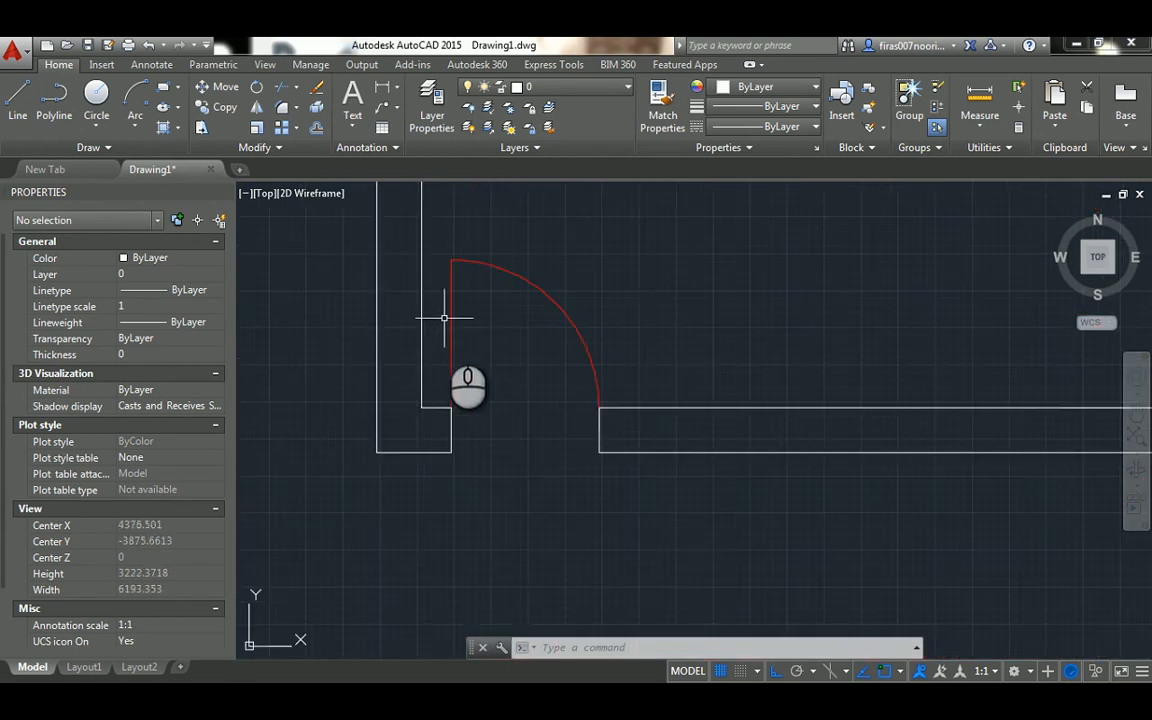
Erase the red door-leaf line and swing arc from the wall opening
{"action": "left_click", "coordinate": [491, 240]}
{"action": "left_click", "coordinate": [436, 300]}
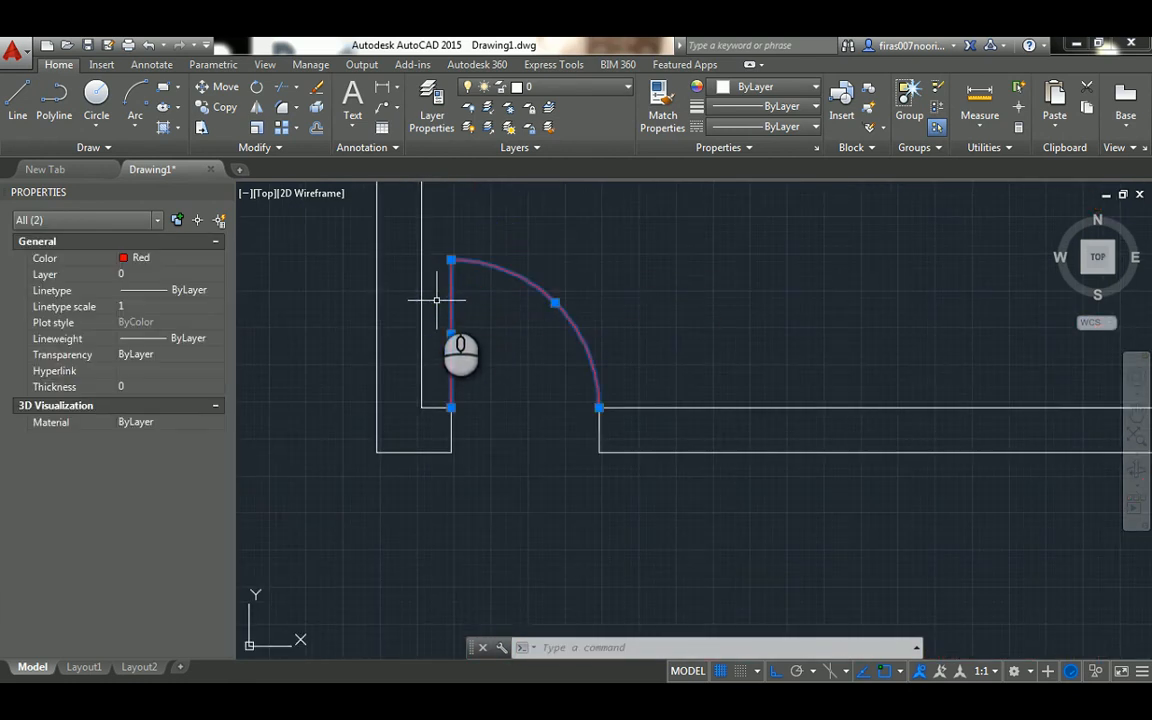
{"action": "key", "text": "Delete"}
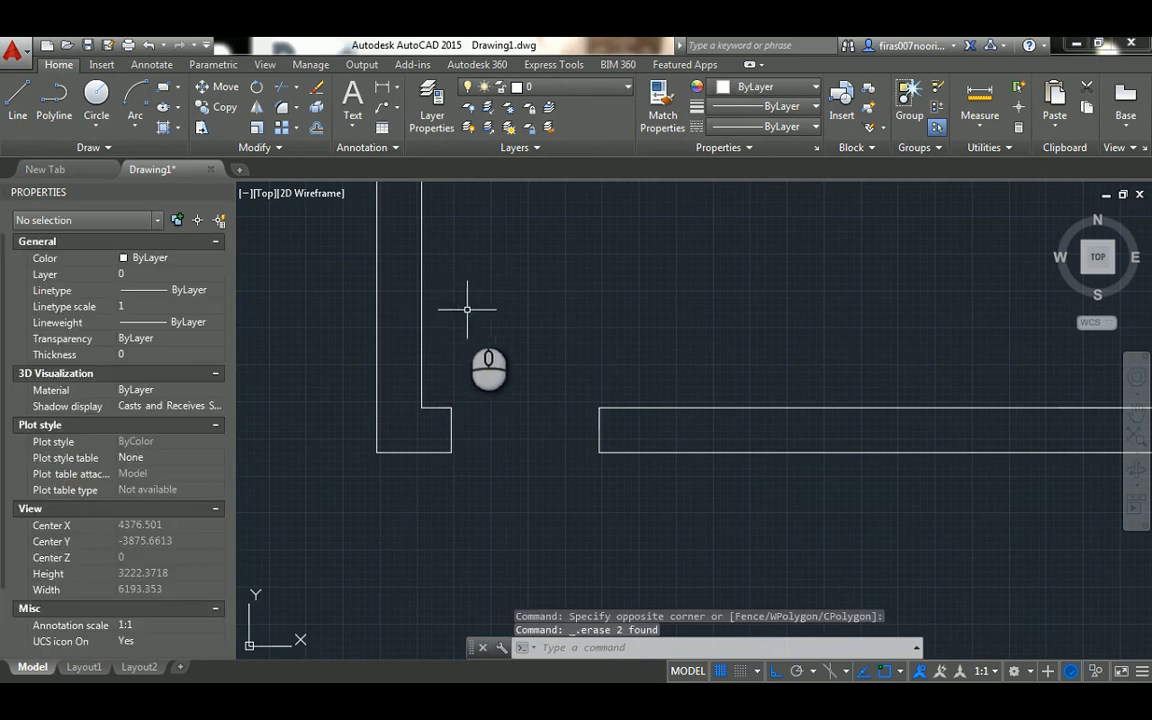
{"action": "middle_click_drag", "start_coordinate": [455, 308], "coordinate": [462, 342]}
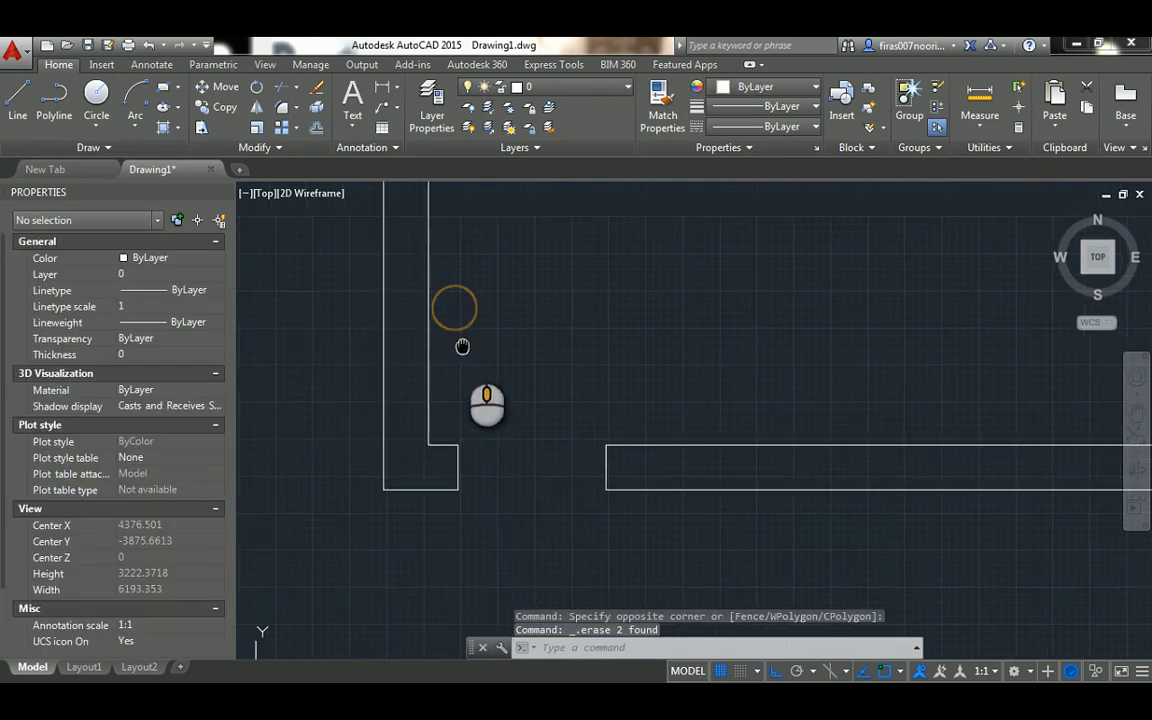
{"action": "middle_click_drag", "start_coordinate": [450, 488], "coordinate": [450, 373]}
{"action": "scroll", "coordinate": [465, 326], "scroll_direction": "up", "scroll_amount": 2}
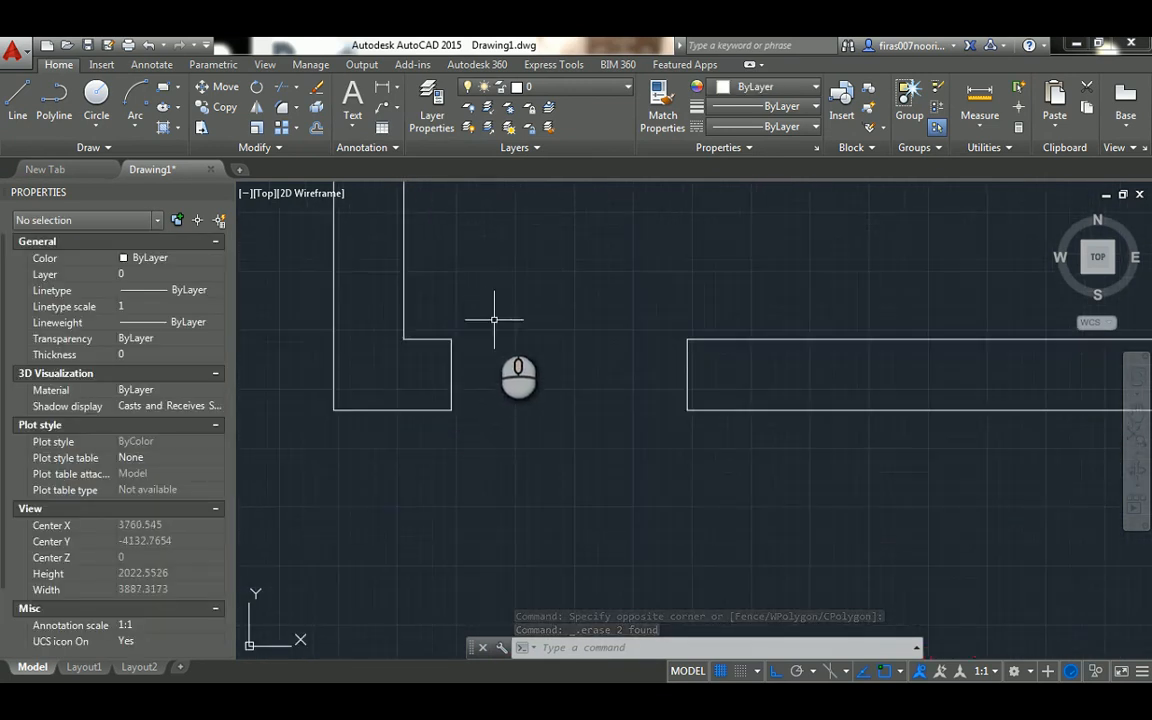
{"action": "scroll", "coordinate": [496, 452], "scroll_direction": "down", "scroll_amount": 4}
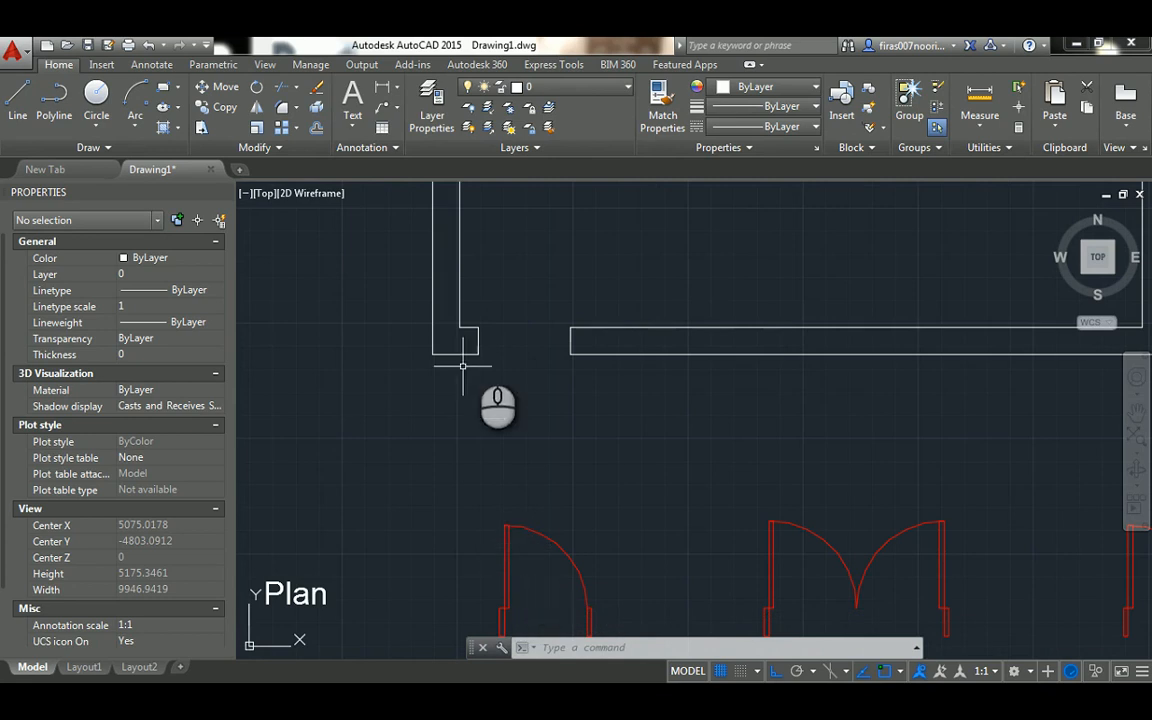
{"action": "scroll", "coordinate": [495, 315], "scroll_direction": "up", "scroll_amount": 2}
{"action": "middle_click_drag", "start_coordinate": [491, 315], "coordinate": [497, 403]}
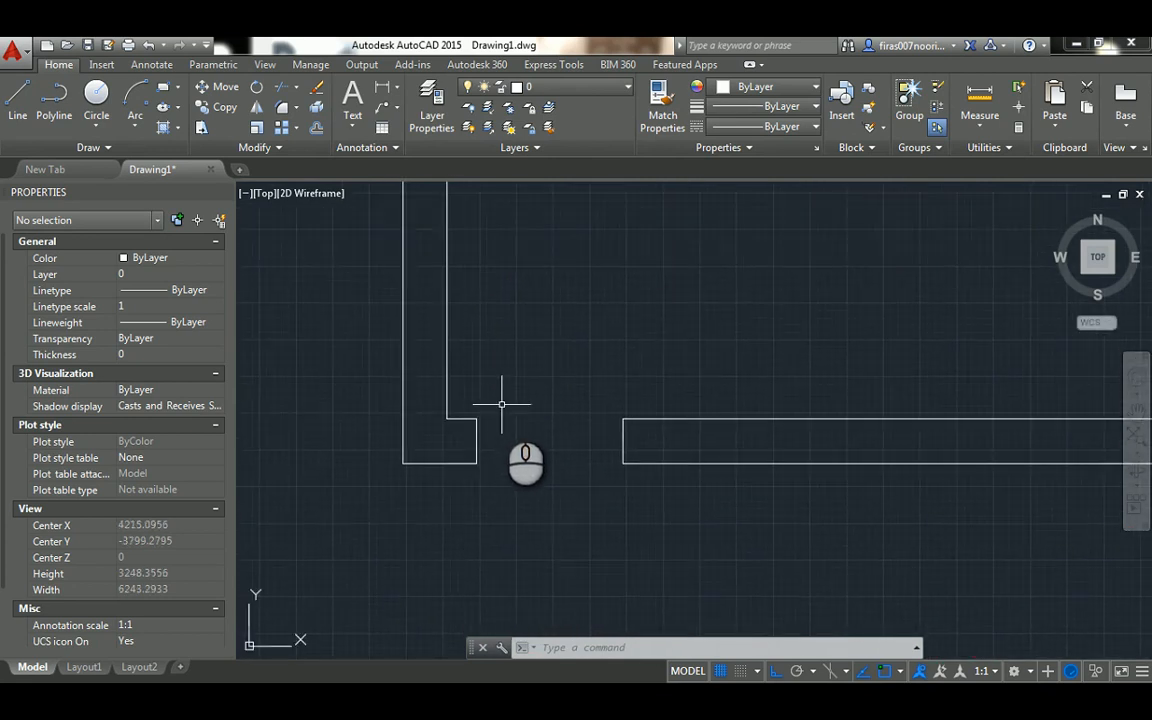
Offset the left and right jamb lines 50 inward into the door opening
{"action": "type", "text": "o"}
{"action": "key", "text": "Return"}
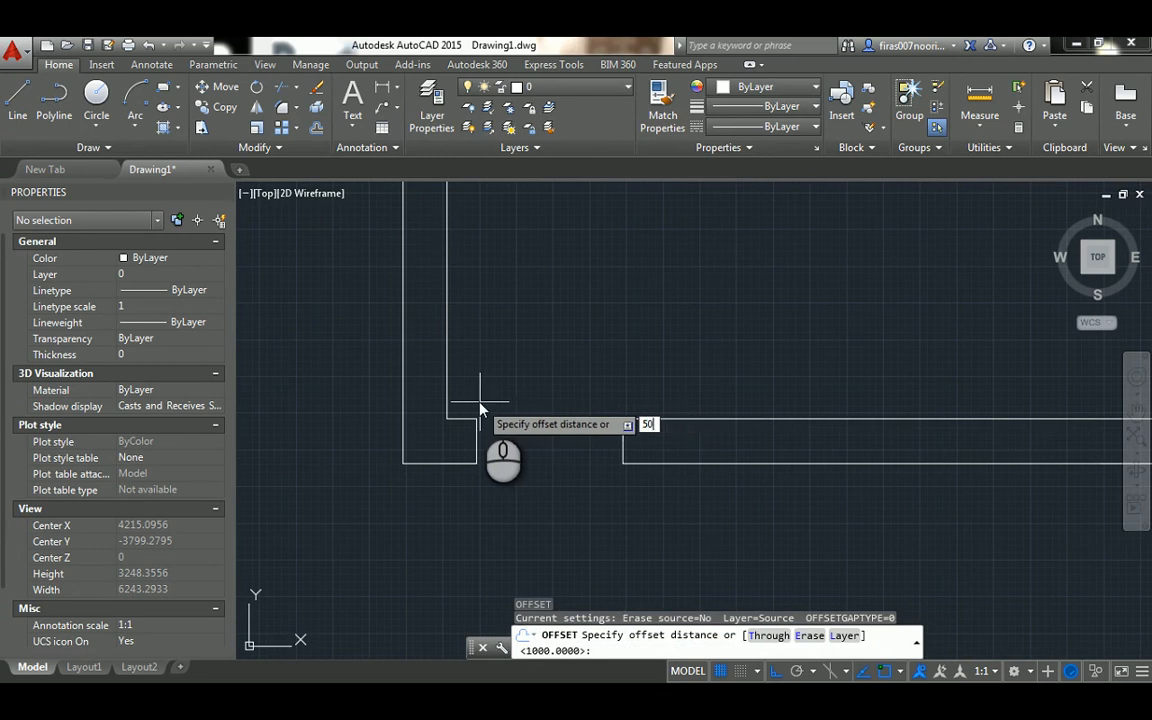
{"action": "key", "text": "Return"}
{"action": "left_click", "coordinate": [475, 439]}
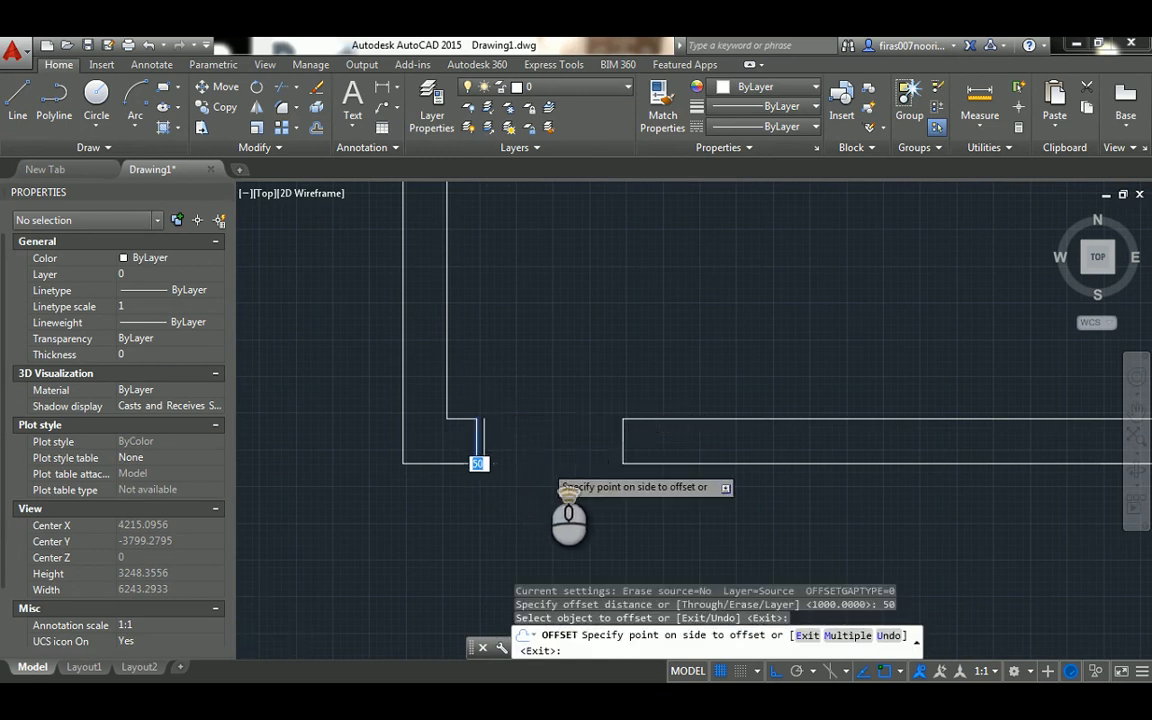
{"action": "scroll", "coordinate": [543, 464], "scroll_direction": "up", "scroll_amount": 2}
{"action": "left_click", "coordinate": [539, 464]}
{"action": "left_click", "coordinate": [669, 406]}
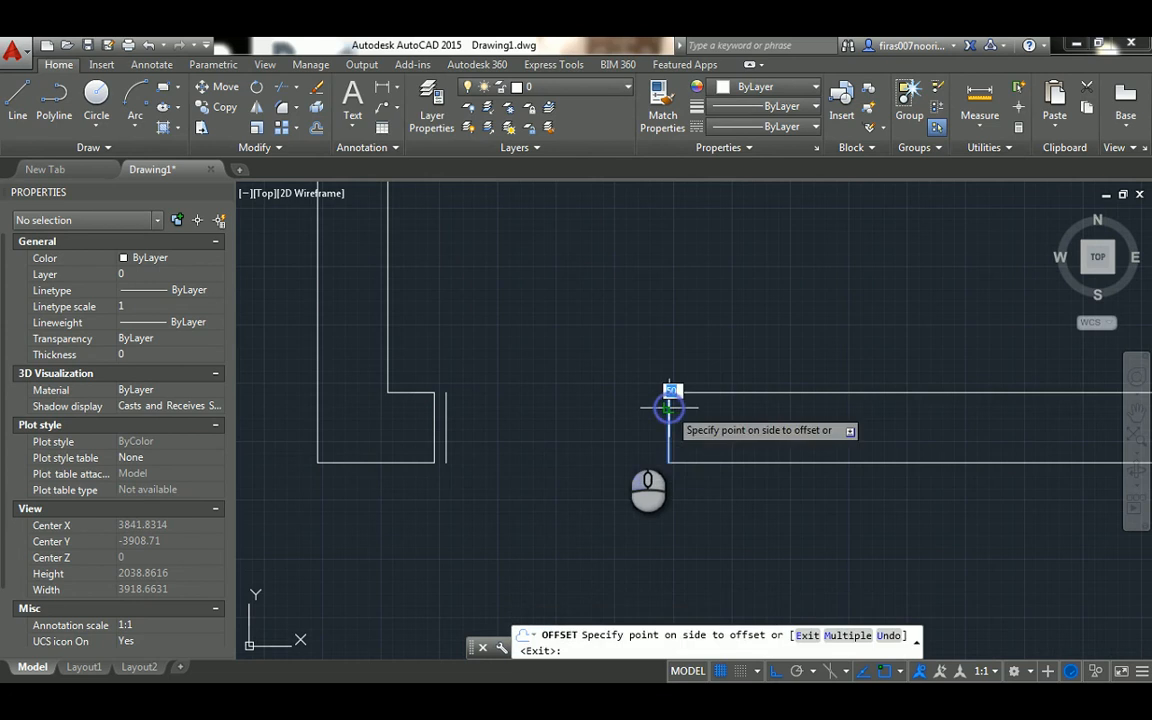
{"action": "left_click", "coordinate": [580, 440]}
{"action": "scroll", "coordinate": [578, 442], "scroll_direction": "up", "scroll_amount": 2}
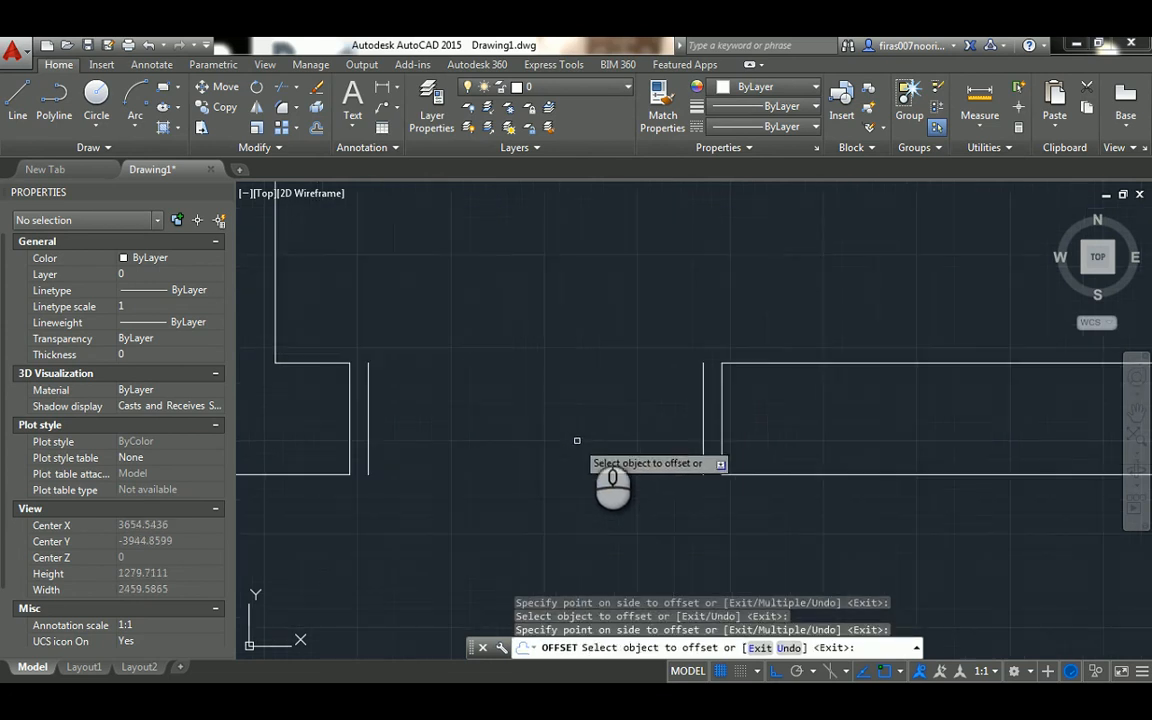
{"action": "key", "text": "Escape"}
{"action": "key", "text": "Escape"}
{"action": "key", "text": "Escape"}
Set the colour of the two offset frame lines in the opening to Red
{"action": "left_click", "coordinate": [713, 343]}
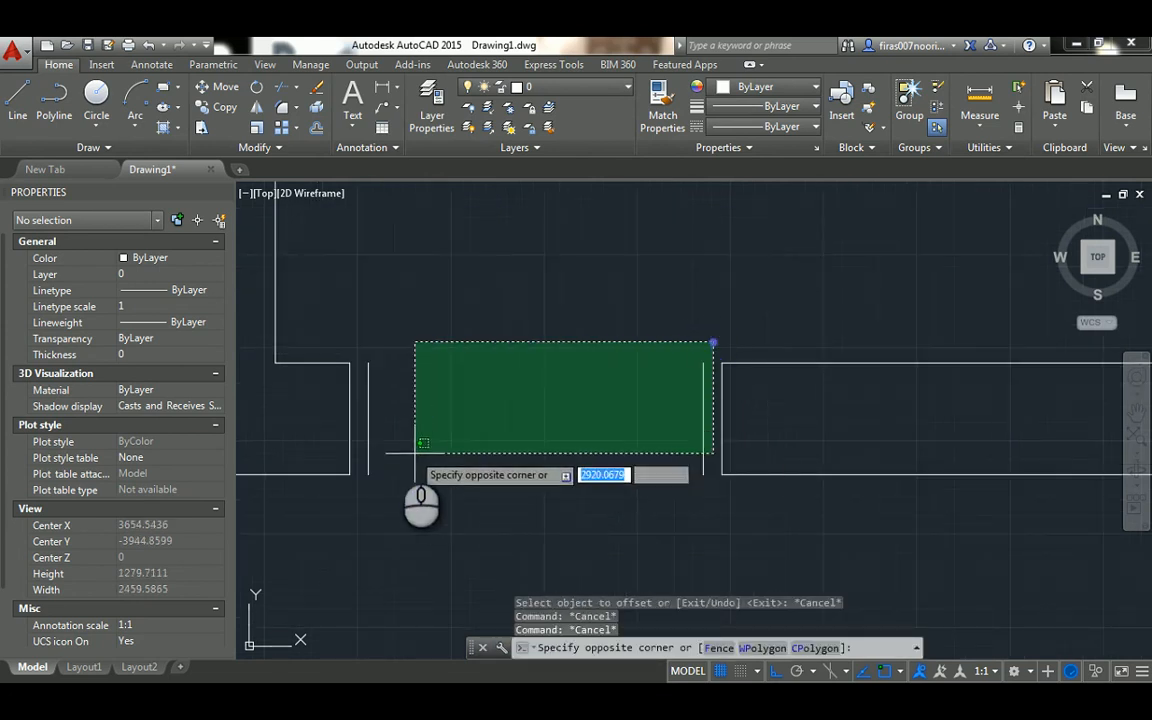
{"action": "left_click", "coordinate": [357, 410]}
{"action": "left_click", "coordinate": [197, 268]}
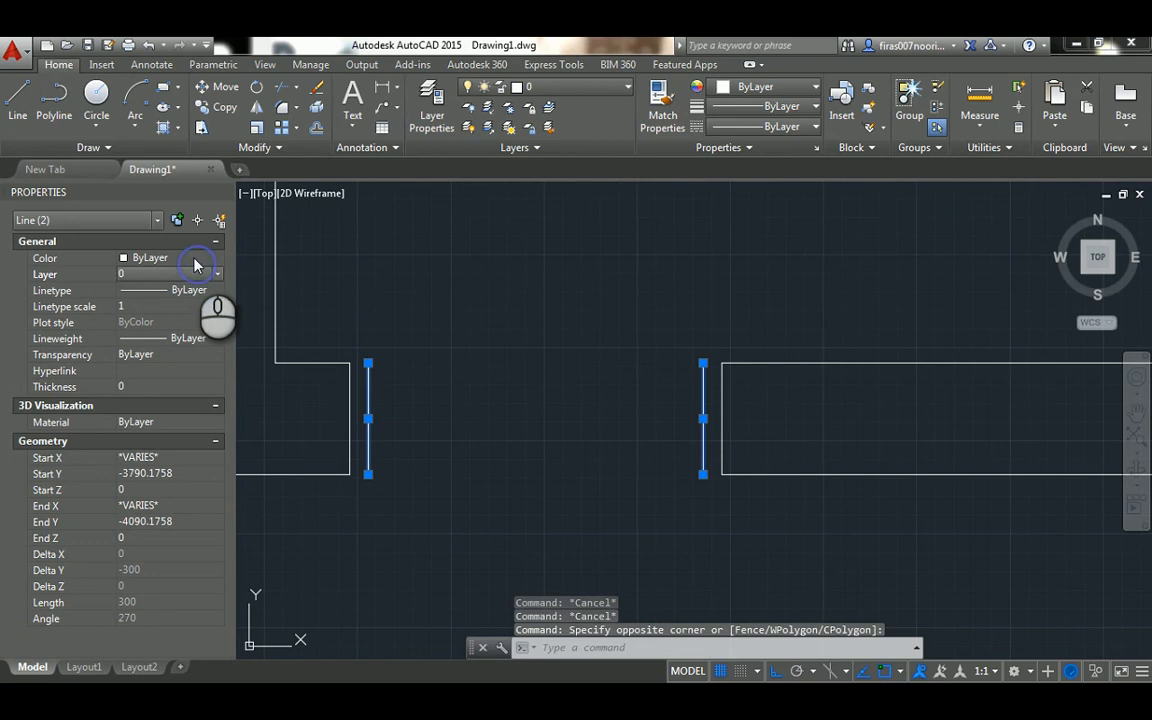
{"action": "left_click", "coordinate": [195, 262]}
{"action": "left_click", "coordinate": [142, 300]}
{"action": "key", "text": "Escape"}
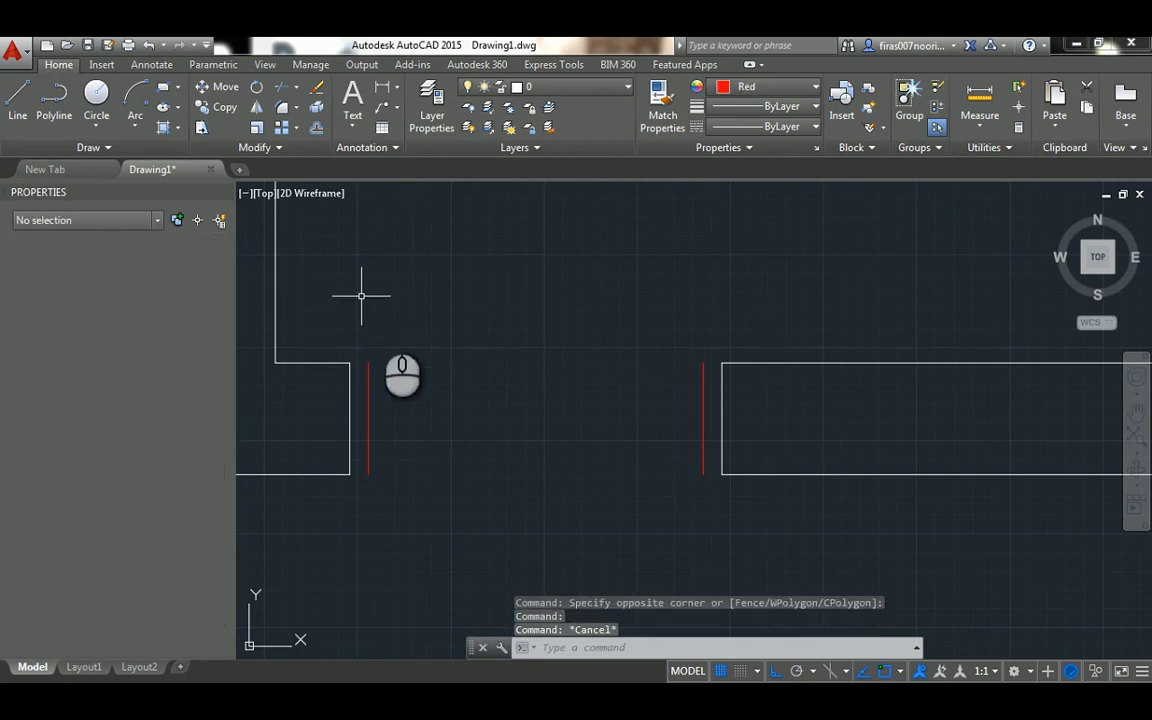
Draw two short lines joining the inner and outer ends of the left red frame line to the left jamb's ends
{"action": "type", "text": "l"}
{"action": "key", "text": "Return"}
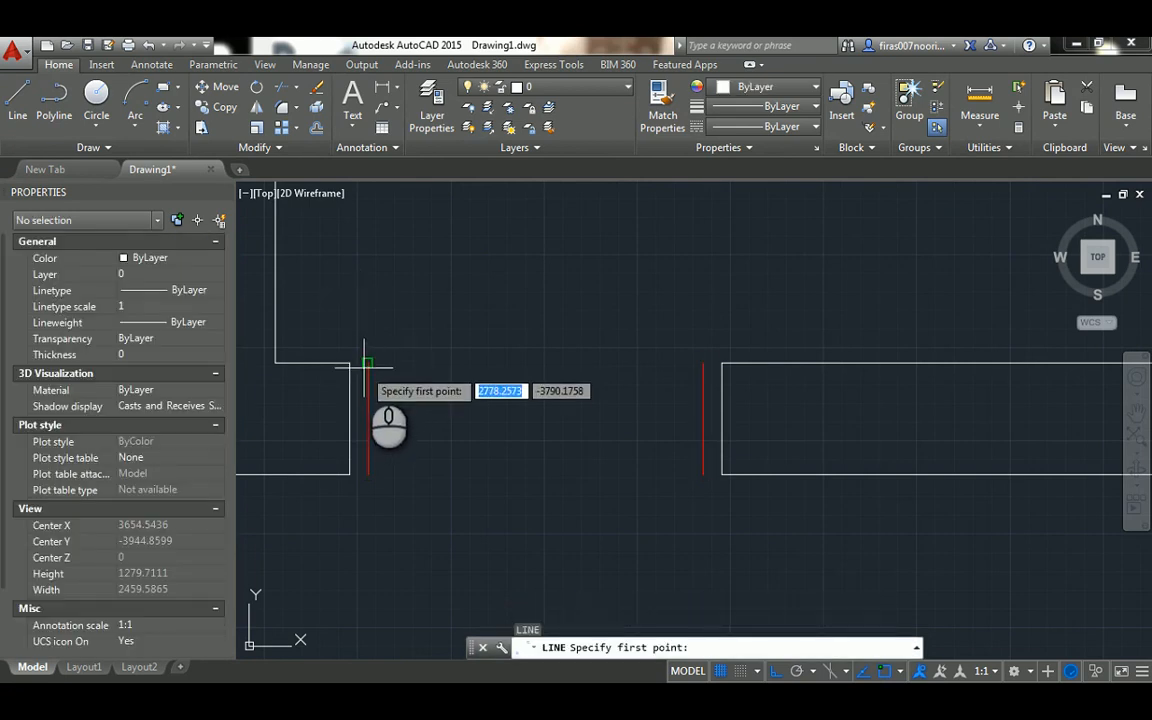
{"action": "left_click", "coordinate": [365, 363]}
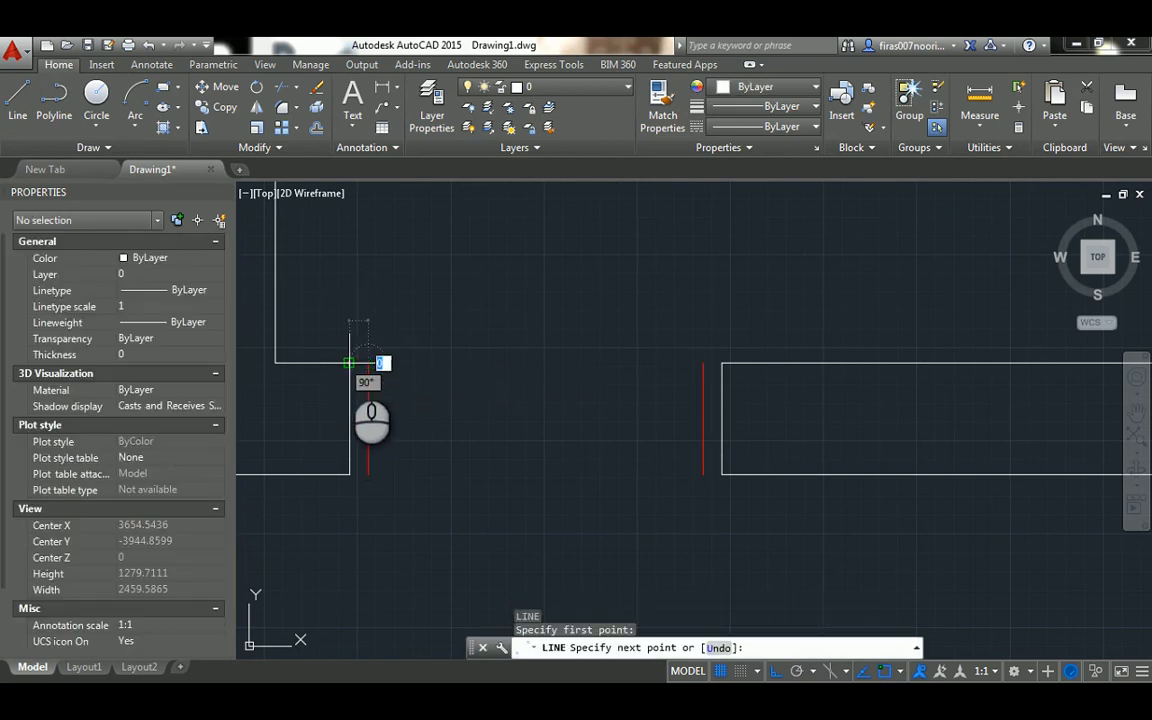
{"action": "left_click", "coordinate": [349, 363]}
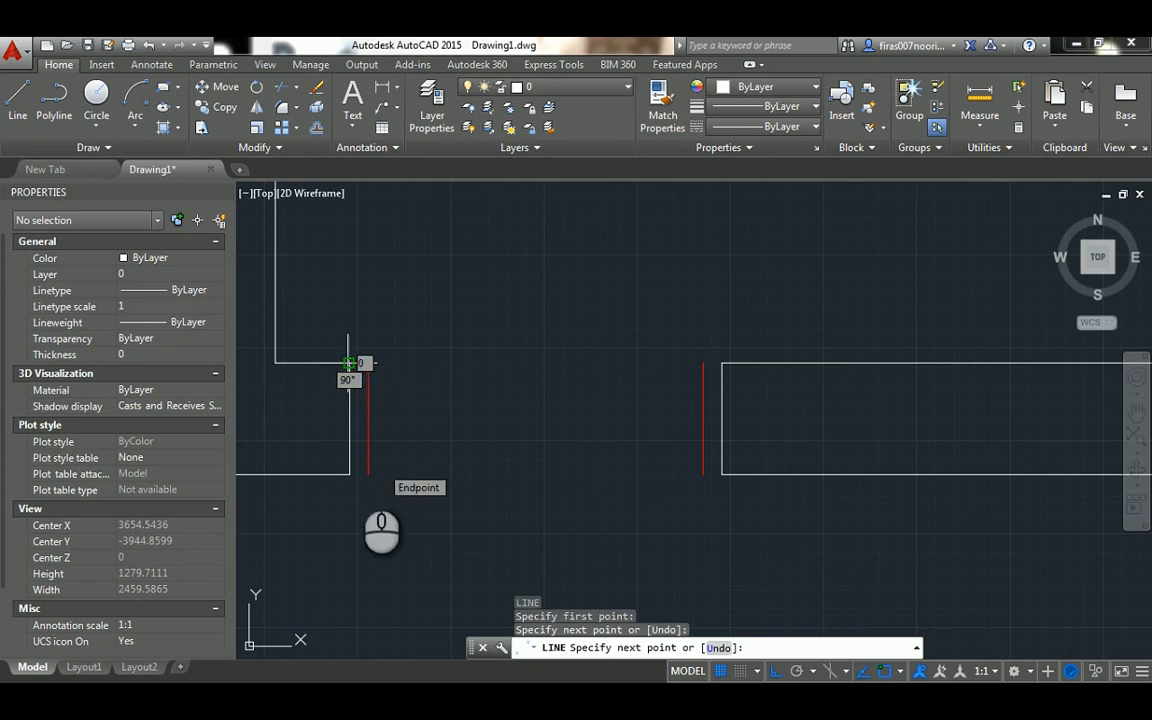
{"action": "key", "text": "Escape"}
{"action": "scroll", "coordinate": [355, 470], "scroll_direction": "up", "scroll_amount": 2}
{"action": "key", "text": "Return"}
{"action": "left_click", "coordinate": [370, 477]}
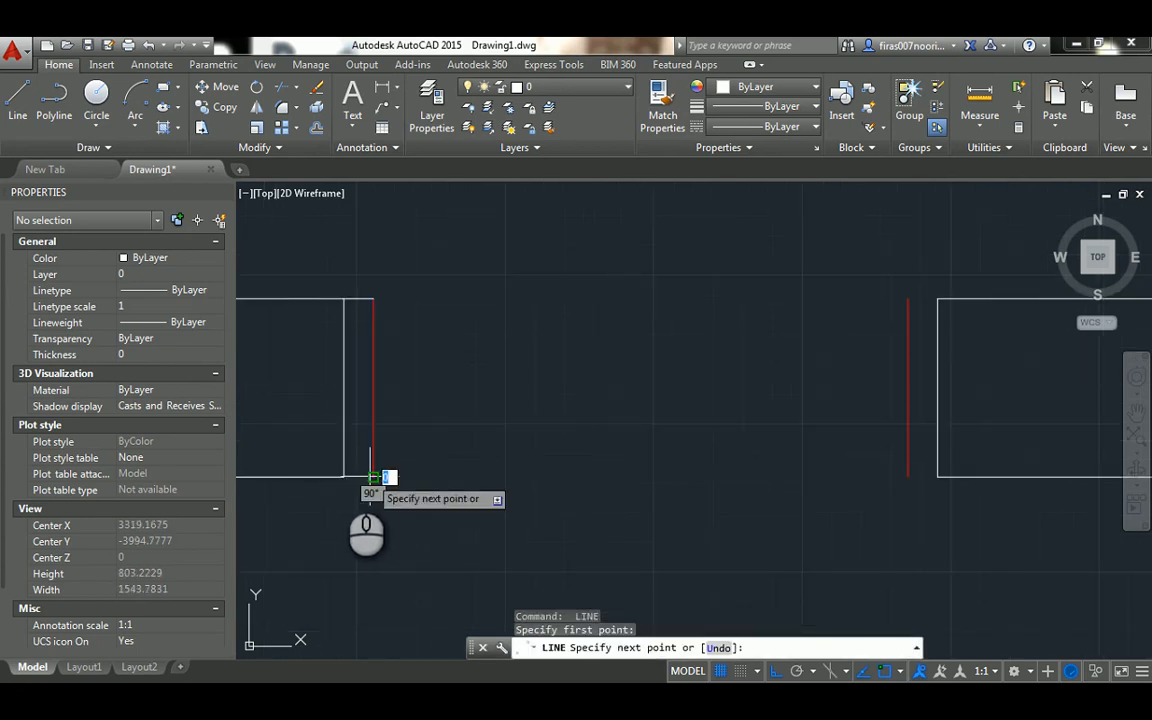
{"action": "left_click", "coordinate": [343, 477]}
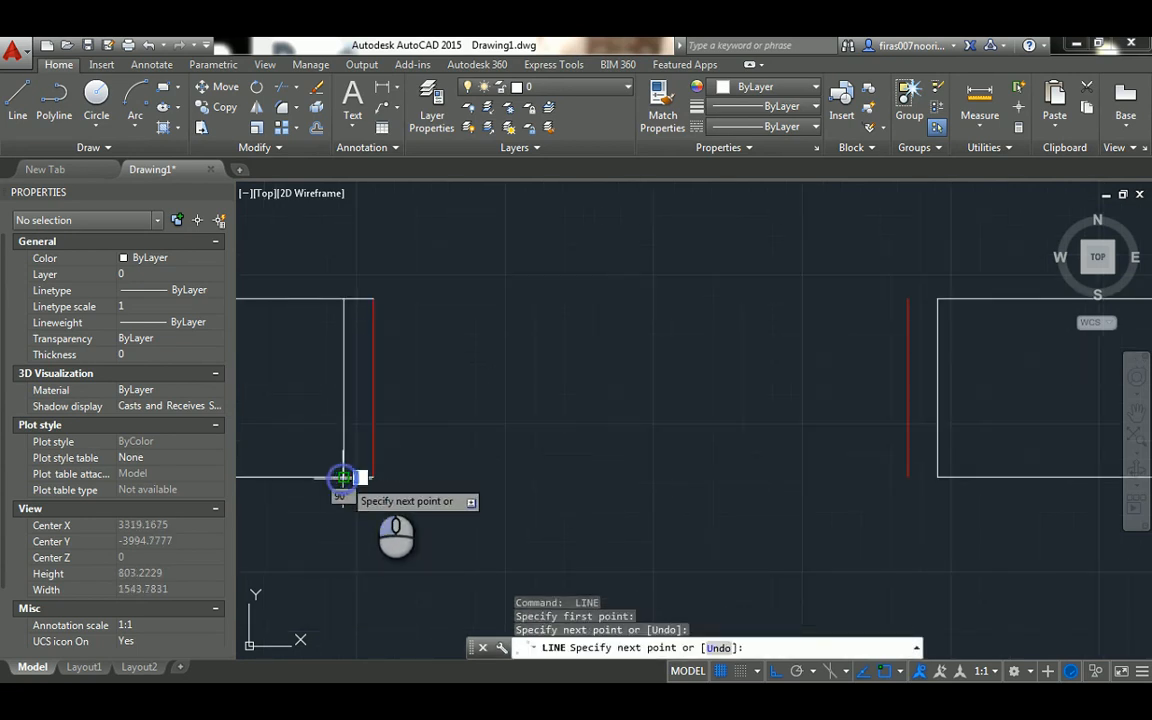
{"action": "key", "text": "Escape"}
{"action": "scroll", "coordinate": [520, 450], "scroll_direction": "down", "scroll_amount": 3}
{"action": "key", "text": "Escape"}
{"action": "key", "text": "Escape"}
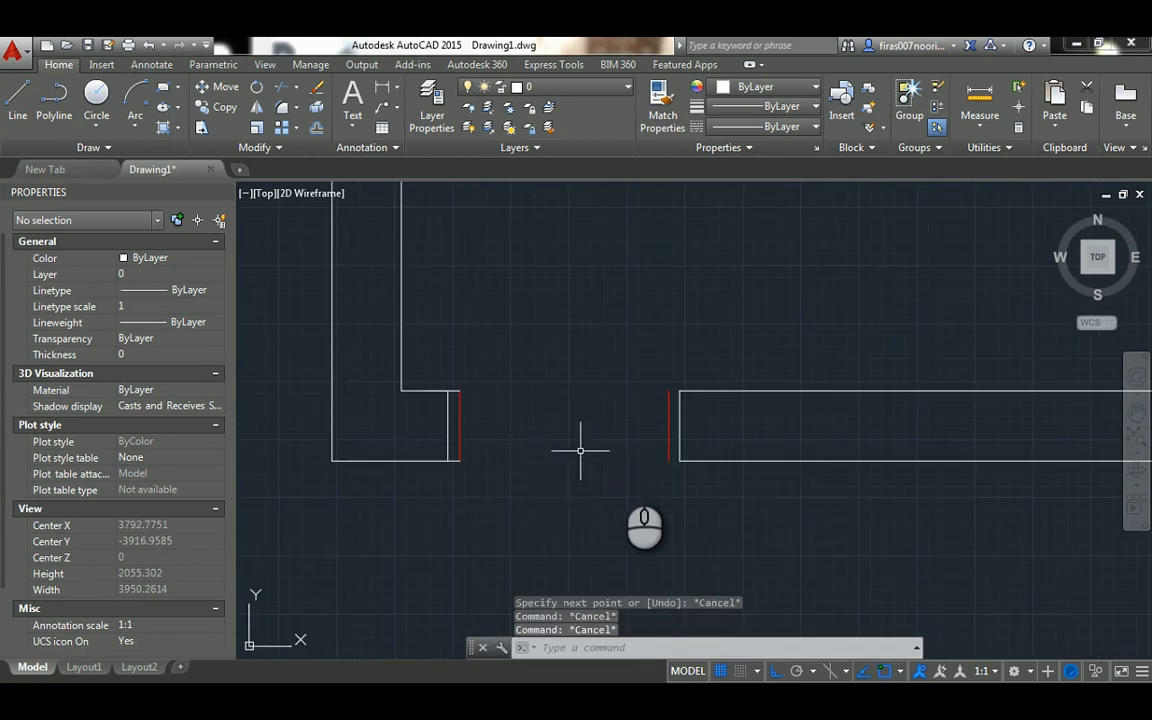
Draw two short lines joining the lower and upper ends of the right red frame line to the right jamb's ends
{"action": "scroll", "coordinate": [670, 462], "scroll_direction": "up", "scroll_amount": 3}
{"action": "key", "text": "Return"}
{"action": "left_click", "coordinate": [656, 439]}
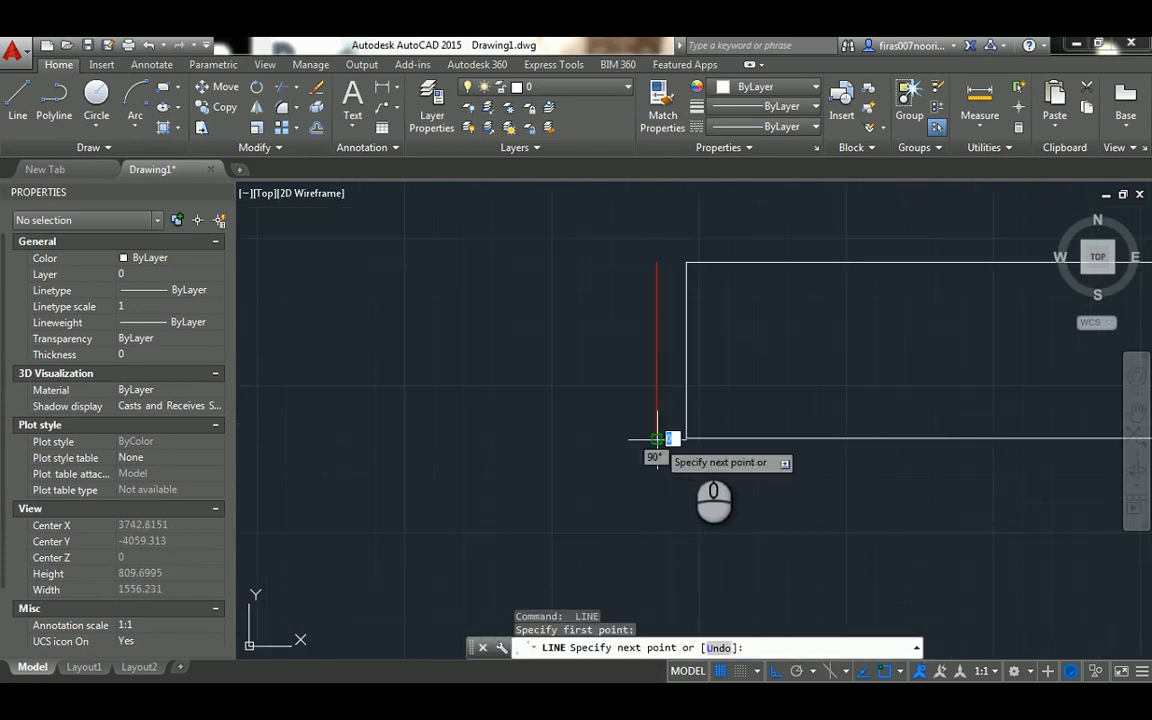
{"action": "left_click", "coordinate": [687, 438]}
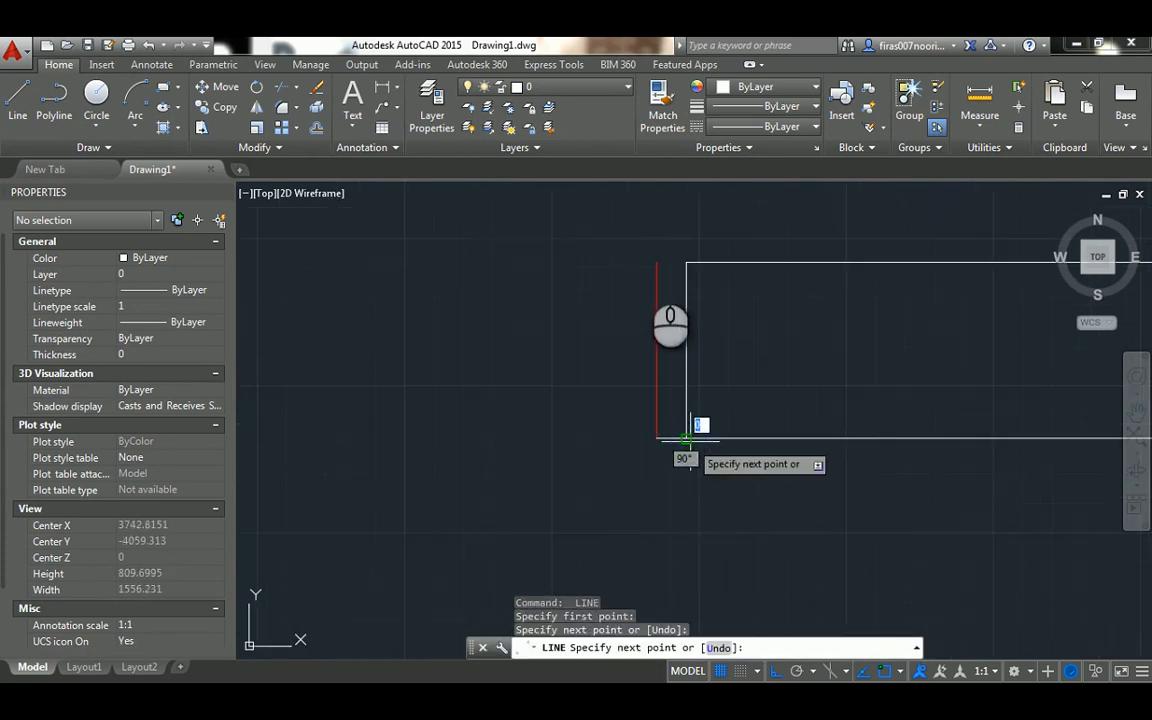
{"action": "key", "text": "Escape"}
{"action": "key", "text": "Return"}
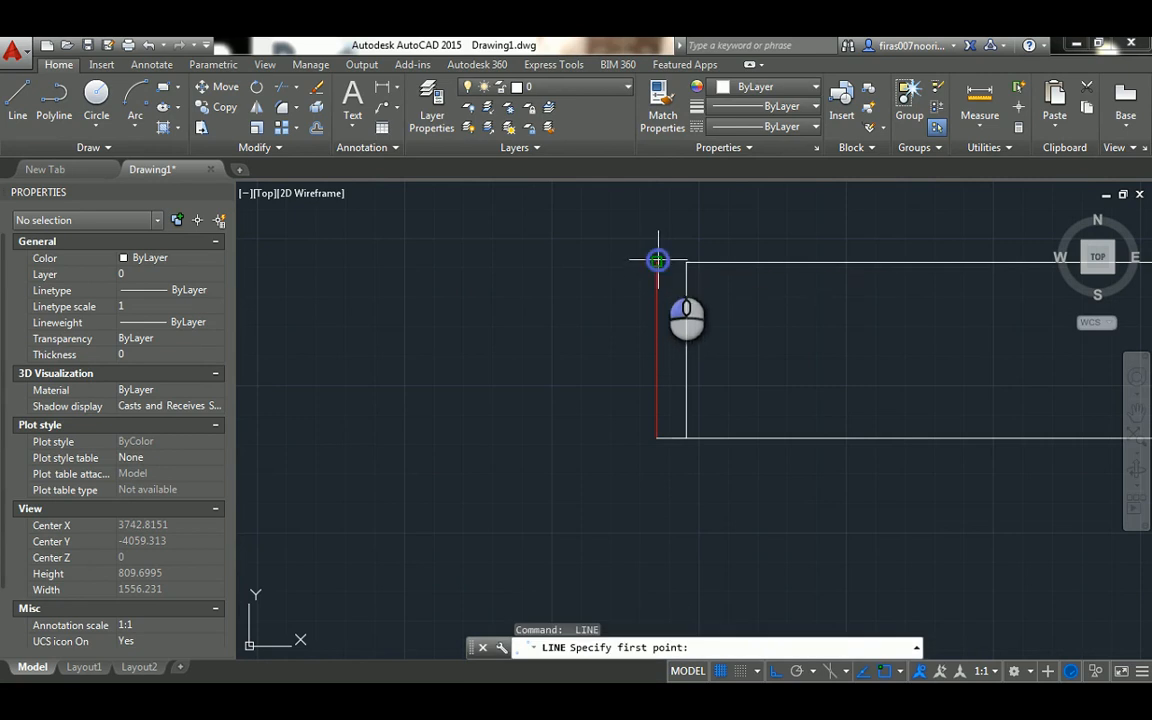
{"action": "left_click", "coordinate": [658, 262]}
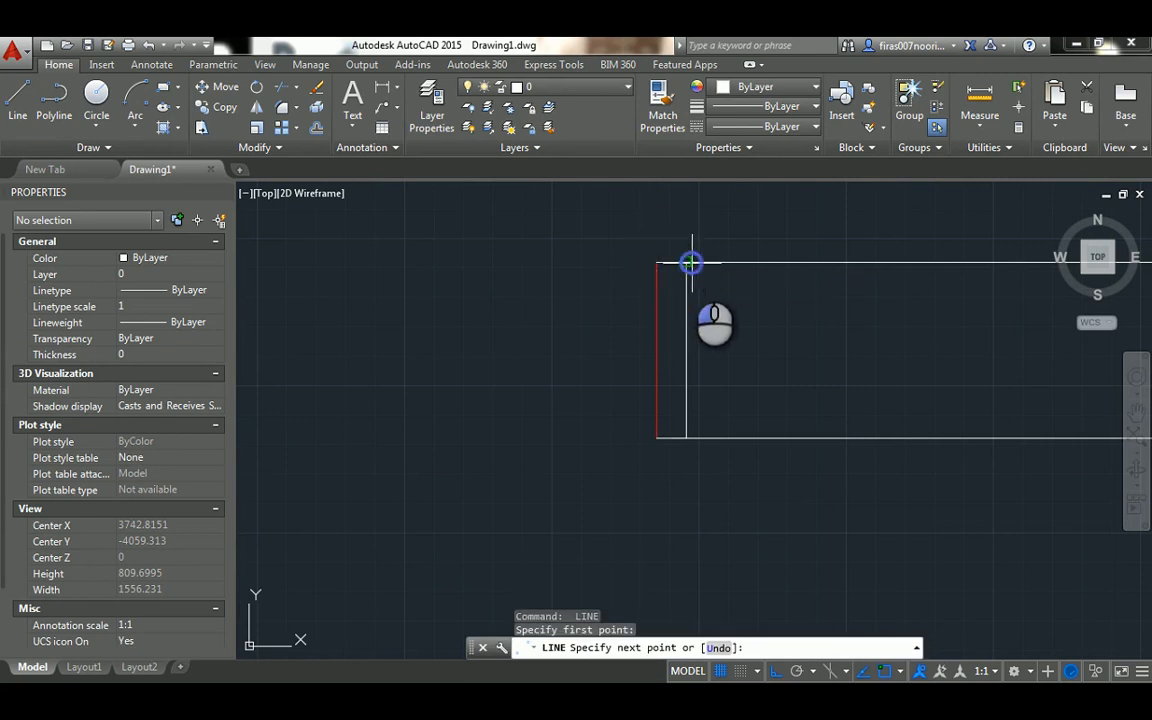
{"action": "left_click", "coordinate": [687, 262]}
{"action": "scroll", "coordinate": [687, 280], "scroll_direction": "down", "scroll_amount": 4}
{"action": "key", "text": "Escape"}
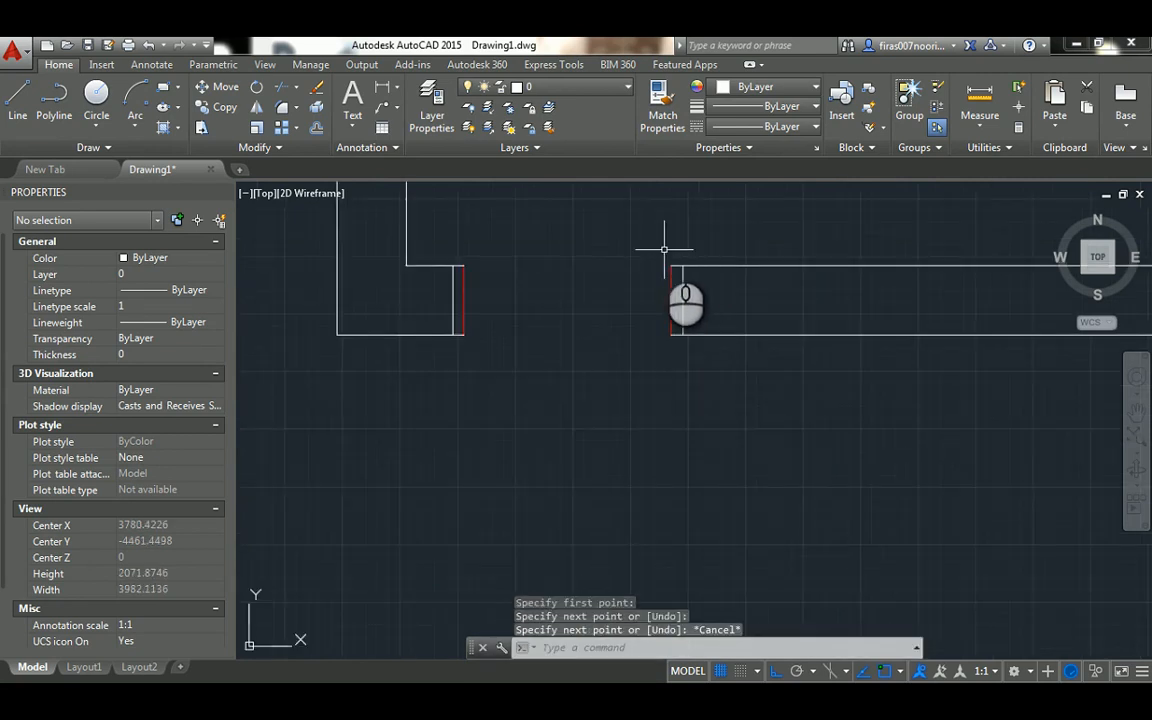
Set the colour of all the frame lines at both sides of the door opening to Red
{"action": "left_click", "coordinate": [680, 236]}
{"action": "left_click", "coordinate": [466, 395]}
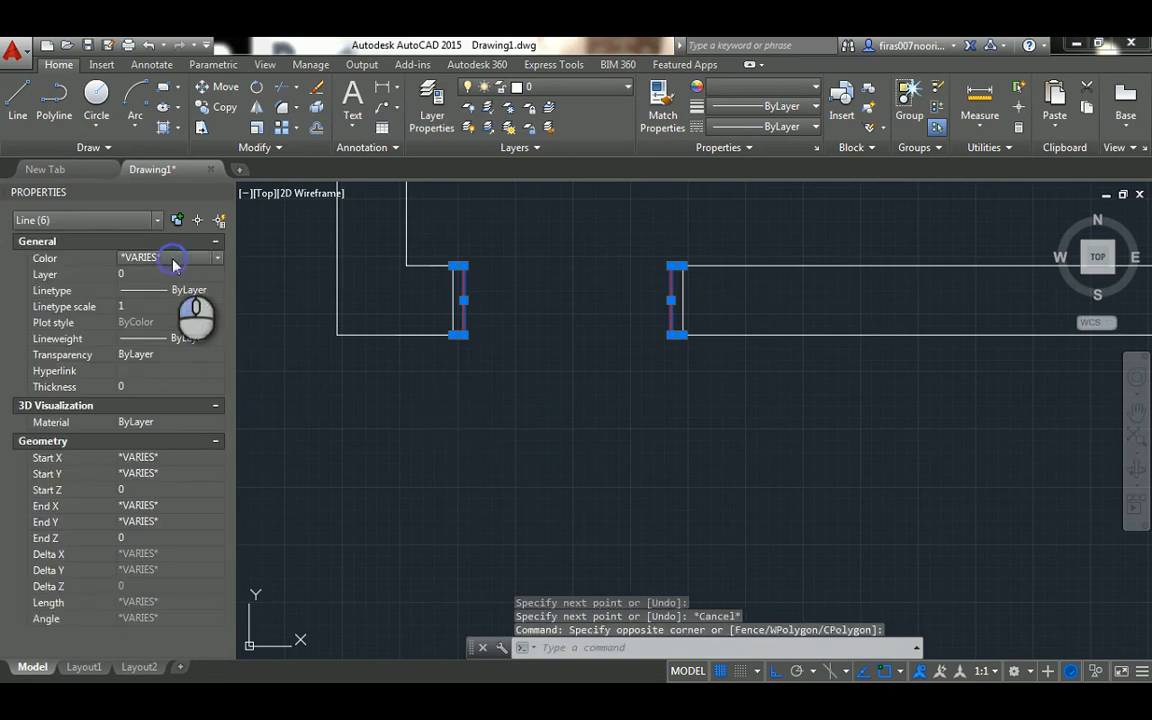
{"action": "left_click", "coordinate": [172, 258]}
{"action": "left_click", "coordinate": [145, 288]}
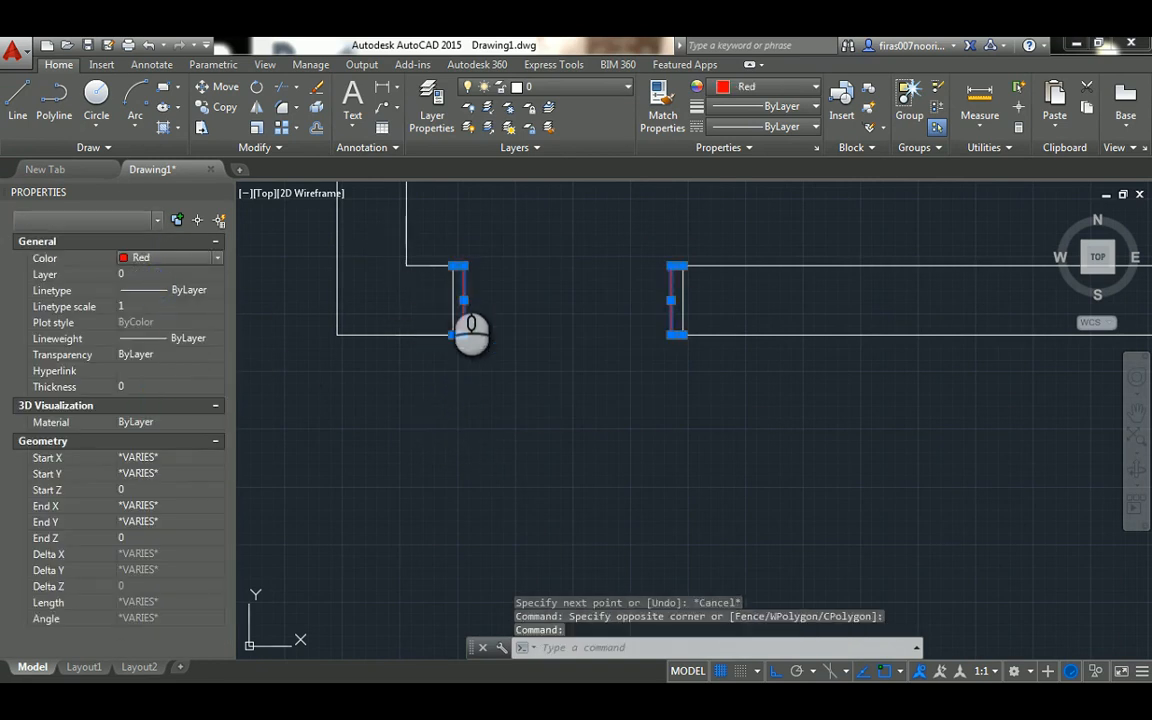
{"action": "key", "text": "Escape"}
{"action": "scroll", "coordinate": [446, 272], "scroll_direction": "up", "scroll_amount": 6}
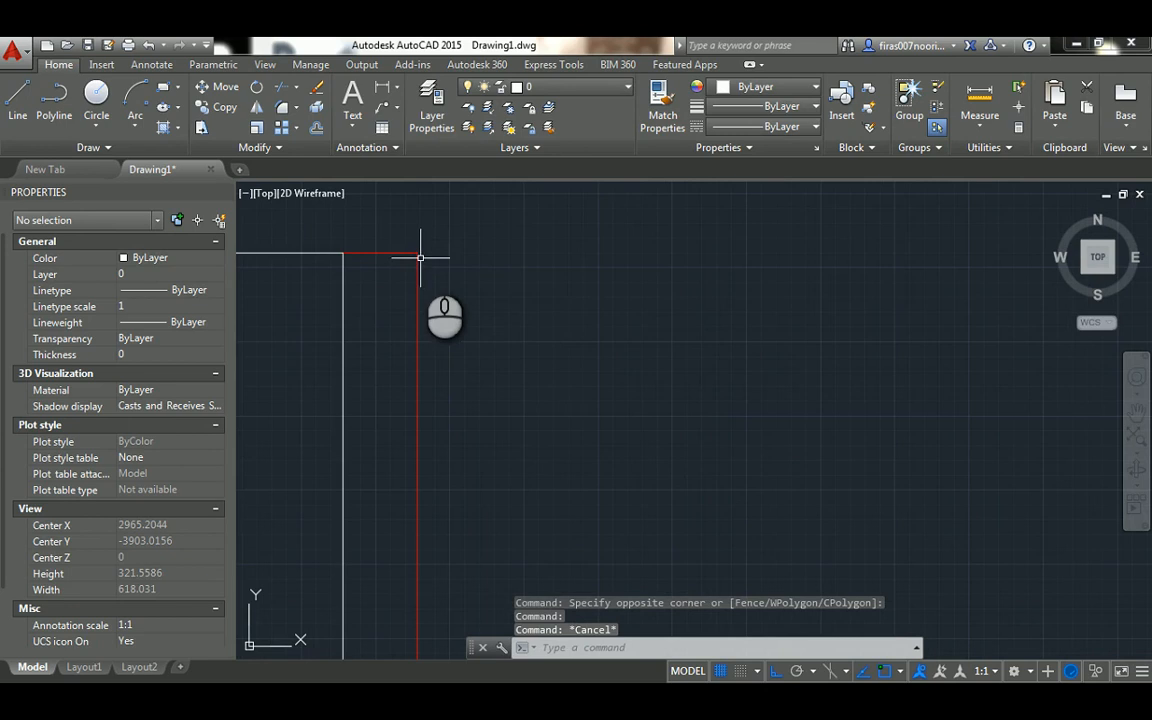
{"action": "scroll", "coordinate": [380, 367], "scroll_direction": "down", "scroll_amount": 6}
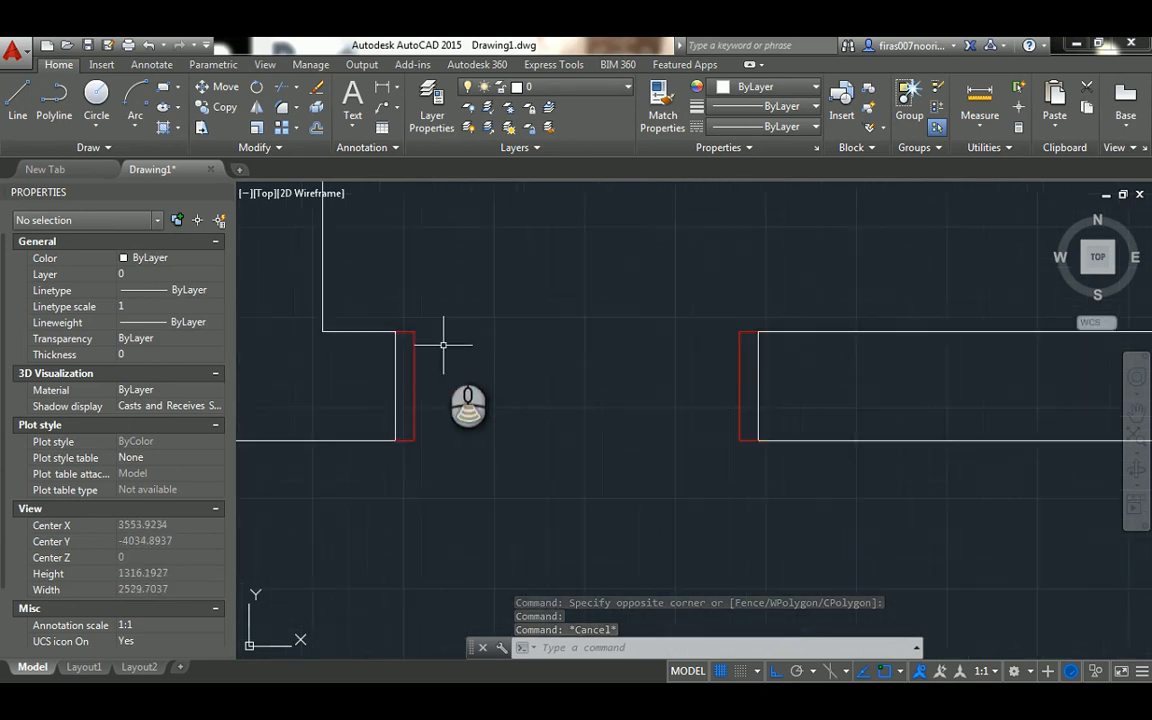
Draw a 900-long vertical line upward from the upper inner corner of the left red frame
{"action": "mouse_move", "coordinate": [433, 275]}
{"action": "middle_mouse_down"}
{"action": "mouse_move", "coordinate": [460, 307]}
{"action": "mouse_move", "coordinate": [474, 391]}
{"action": "middle_mouse_up"}
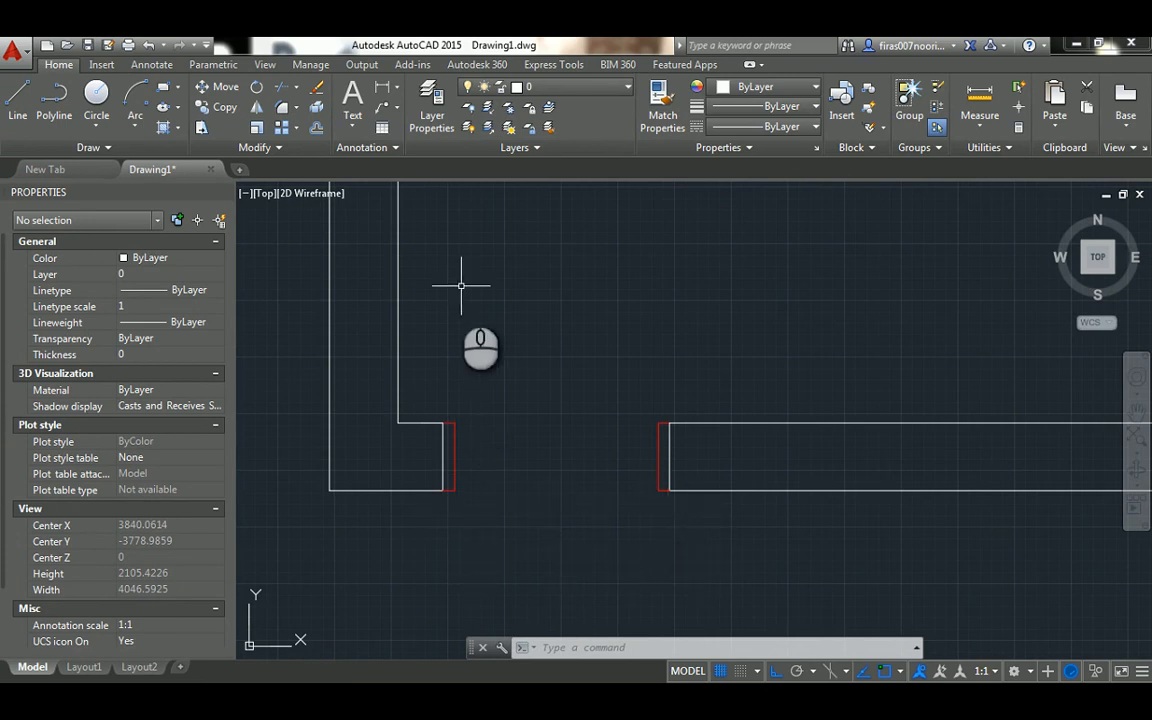
{"action": "middle_click_drag", "start_coordinate": [461, 286], "coordinate": [455, 313]}
{"action": "key", "text": "l"}
{"action": "key", "text": "Return"}
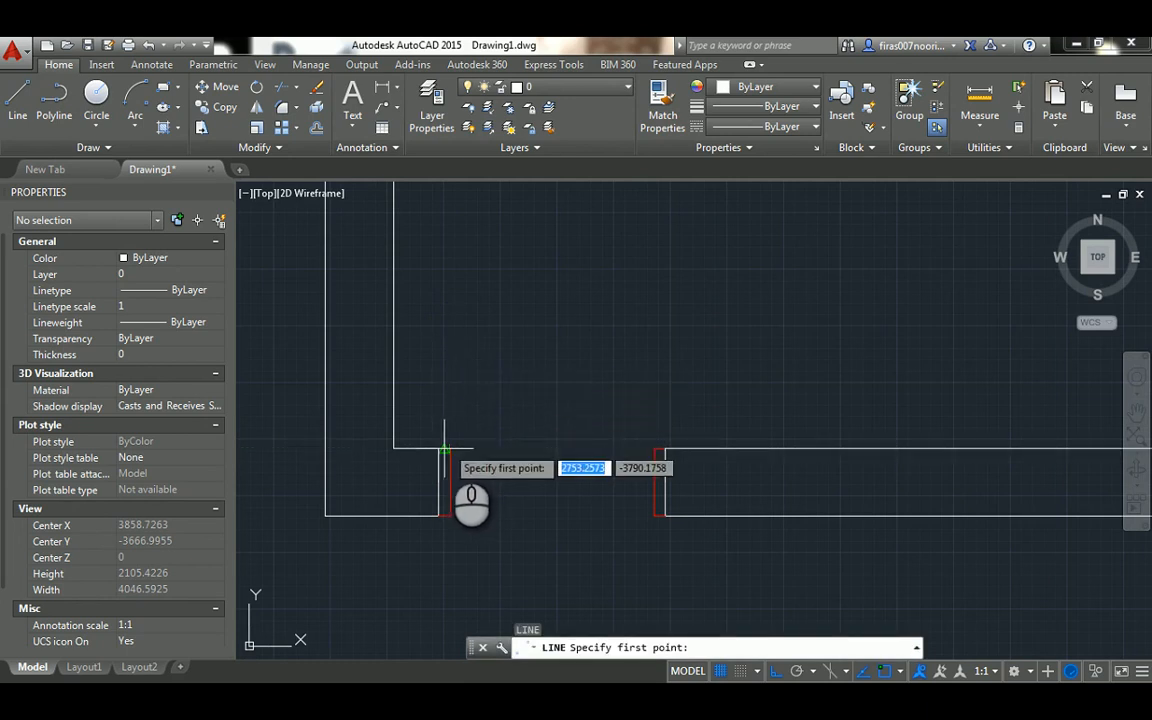
{"action": "left_click", "coordinate": [450, 449]}
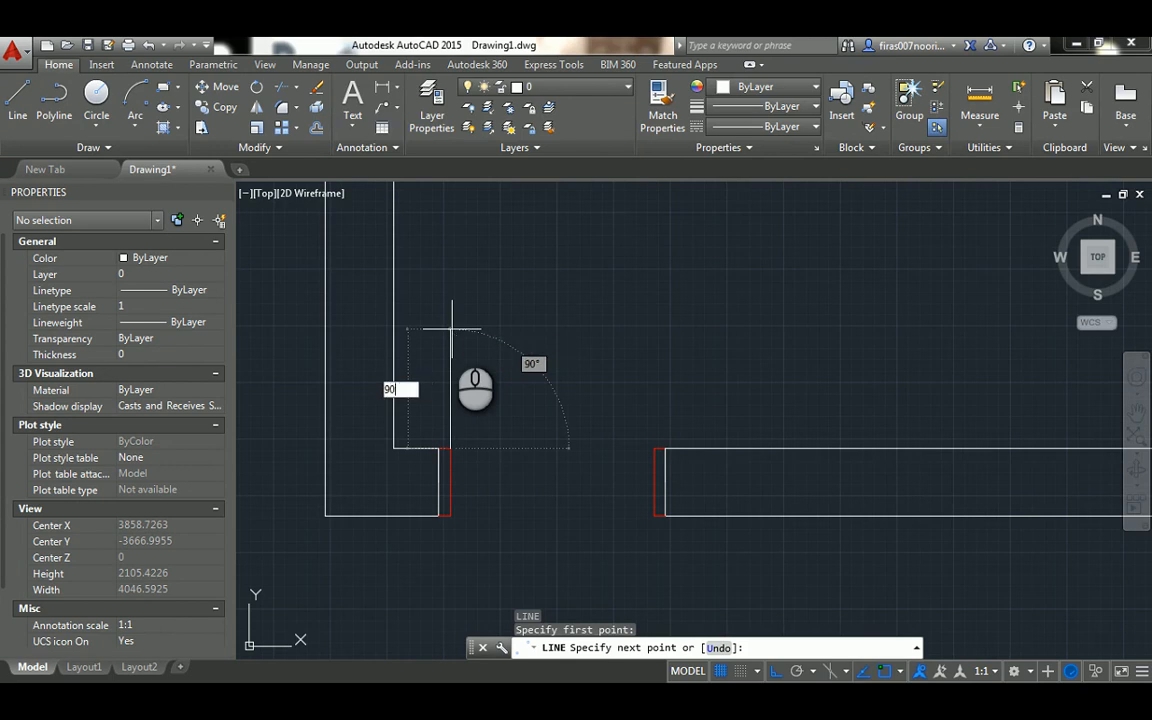
{"action": "key", "text": "Return"}
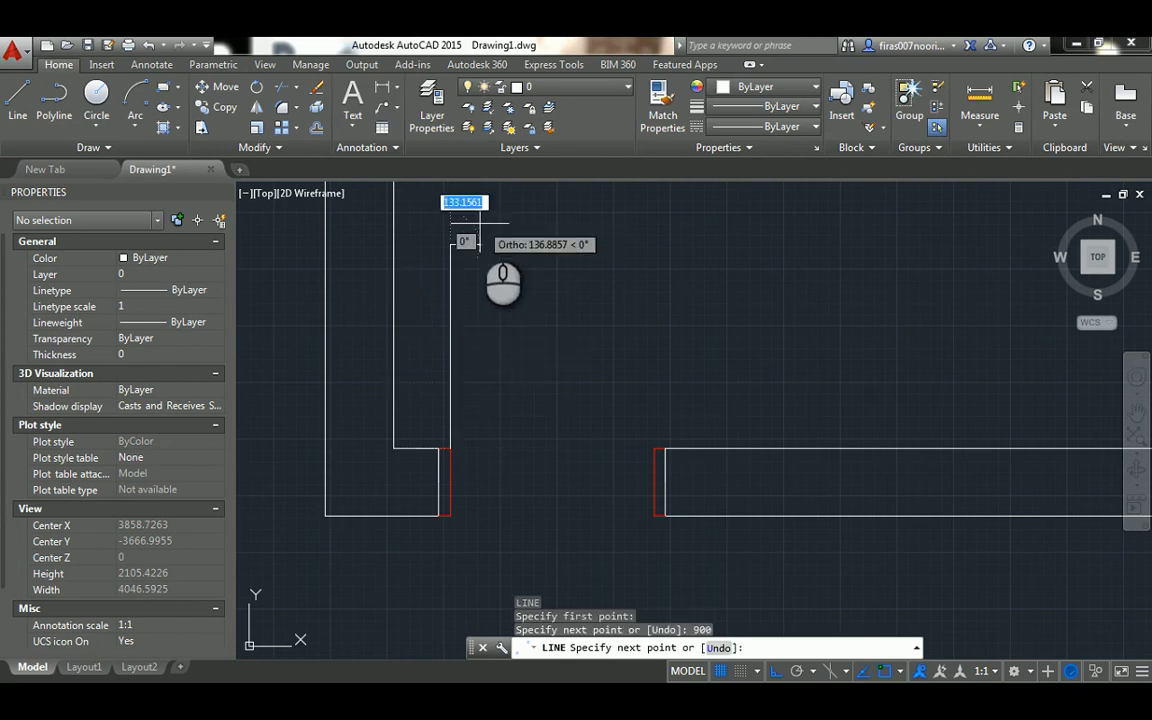
{"action": "type", "text": "0"}
{"action": "key", "text": "Return"}
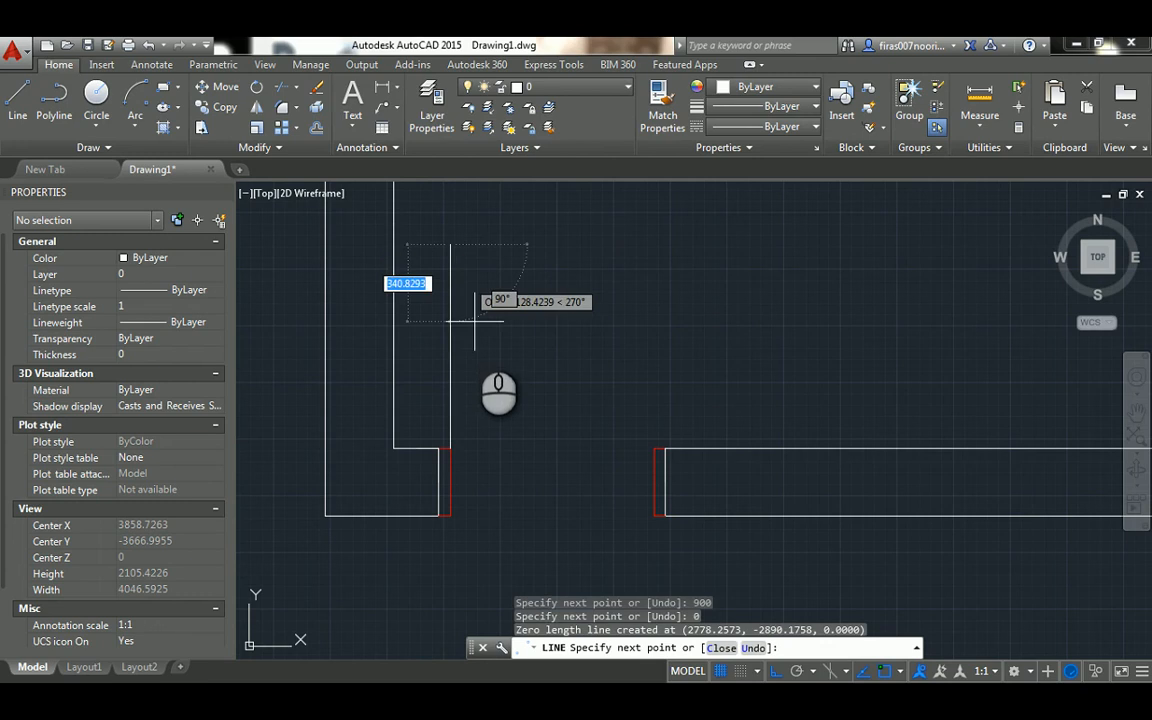
Continue the line 50 to the right, 900 down and back to its start to close the door-leaf rectangle
{"action": "scroll", "coordinate": [476, 259], "scroll_direction": "up", "scroll_amount": 2}
{"action": "type", "text": "5"}
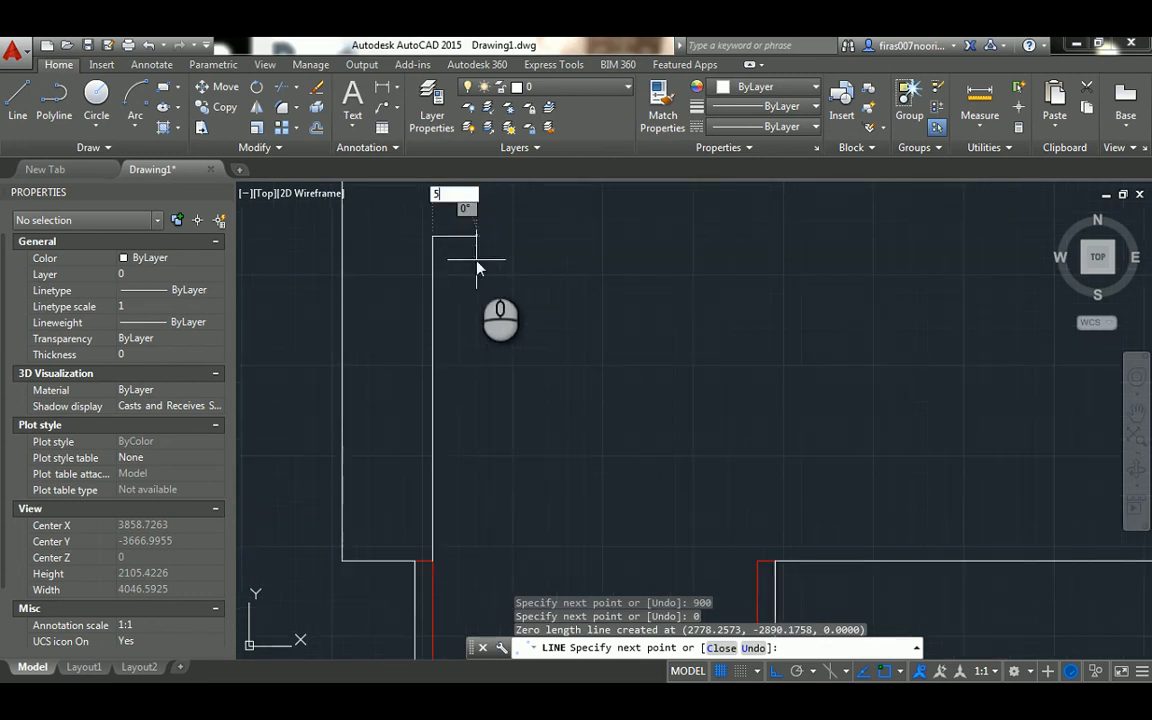
{"action": "type", "text": "0"}
{"action": "key", "text": "Return"}
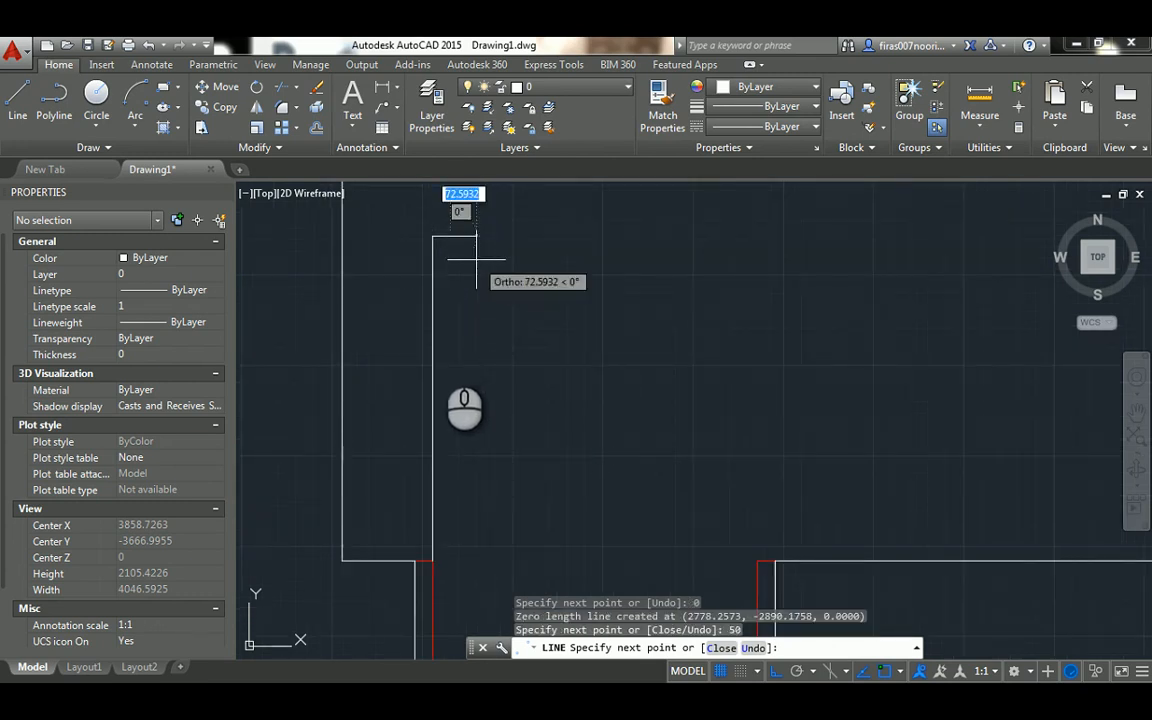
{"action": "type", "text": "9"}
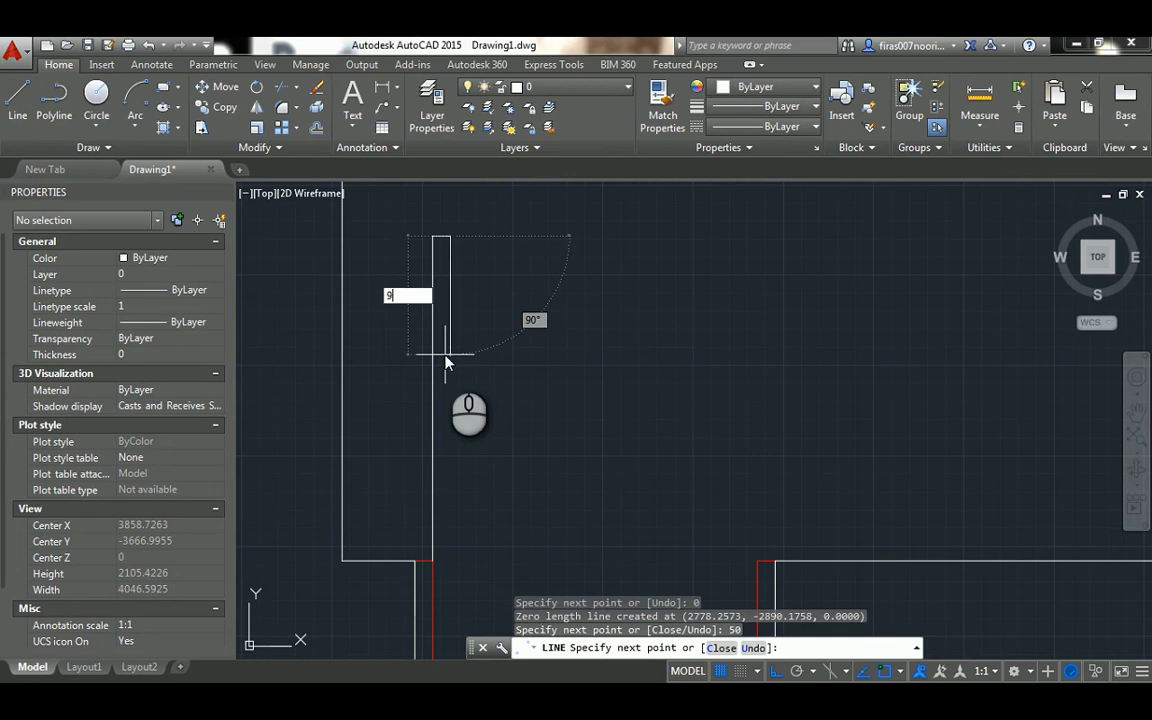
{"action": "type", "text": "00"}
{"action": "key", "text": "Return"}
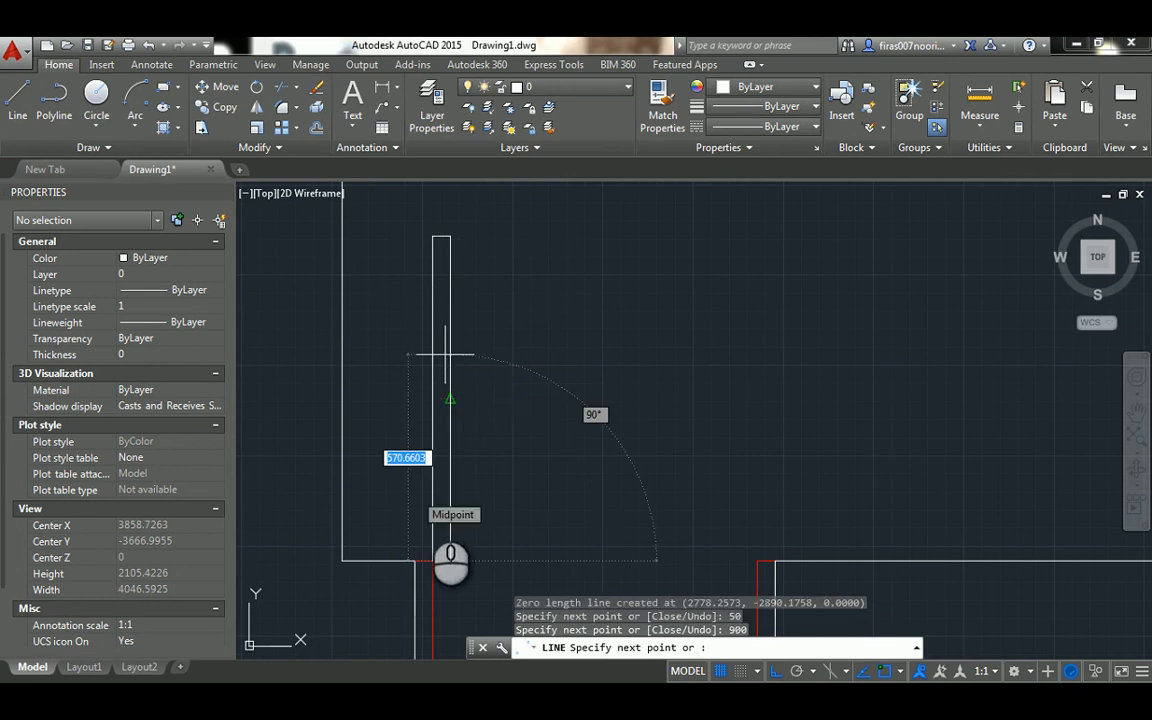
{"action": "left_click", "coordinate": [433, 557]}
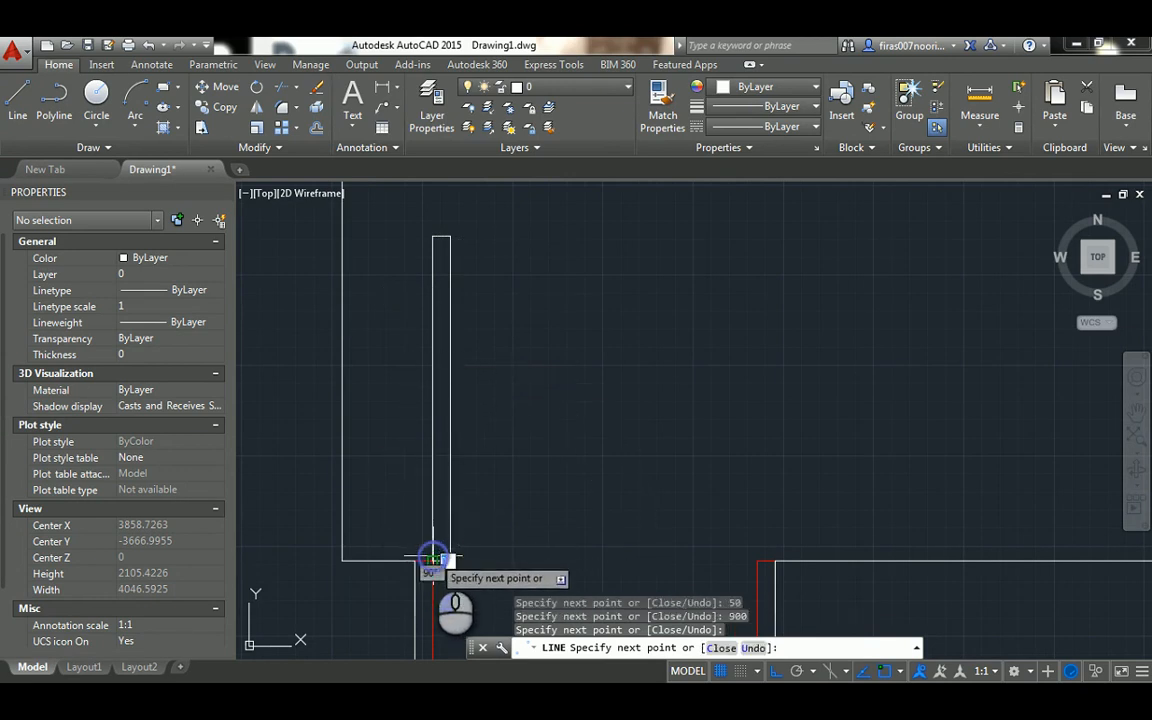
{"action": "key", "text": "Escape"}
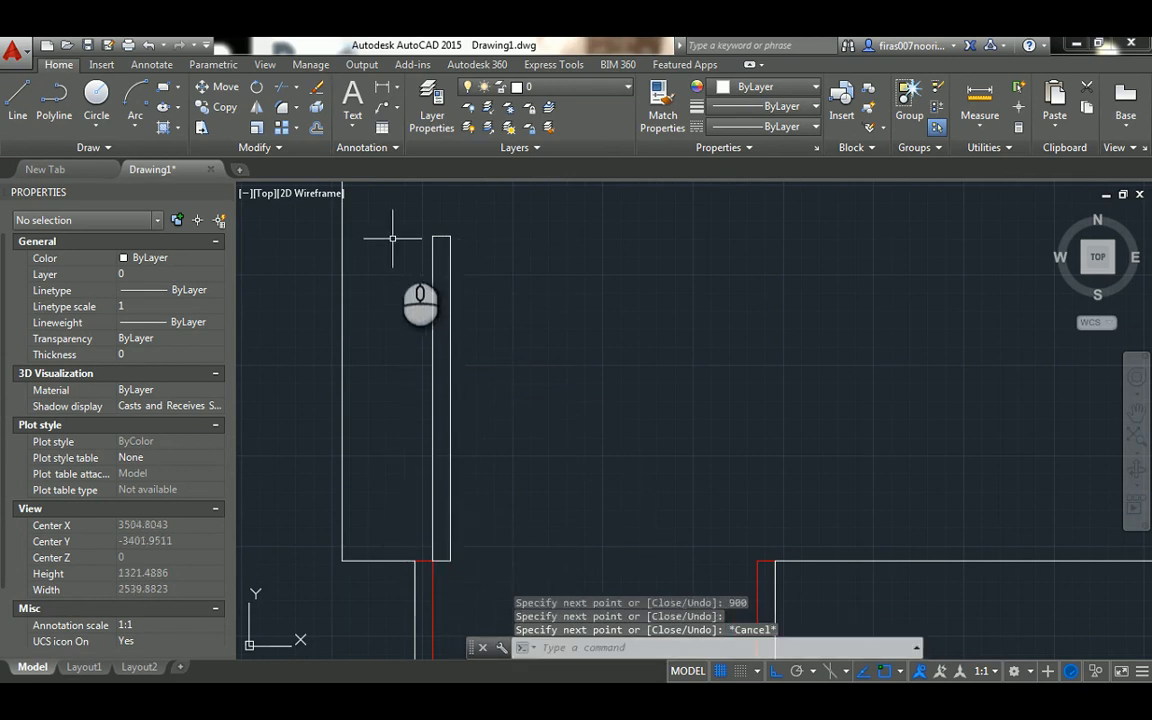
{"action": "key", "text": "Escape"}
Erase the stray zero-length line at the upper left corner of the door leaf
{"action": "scroll", "coordinate": [403, 246], "scroll_direction": "up", "scroll_amount": 1}
{"action": "left_click", "coordinate": [430, 214]}
{"action": "left_click", "coordinate": [469, 260]}
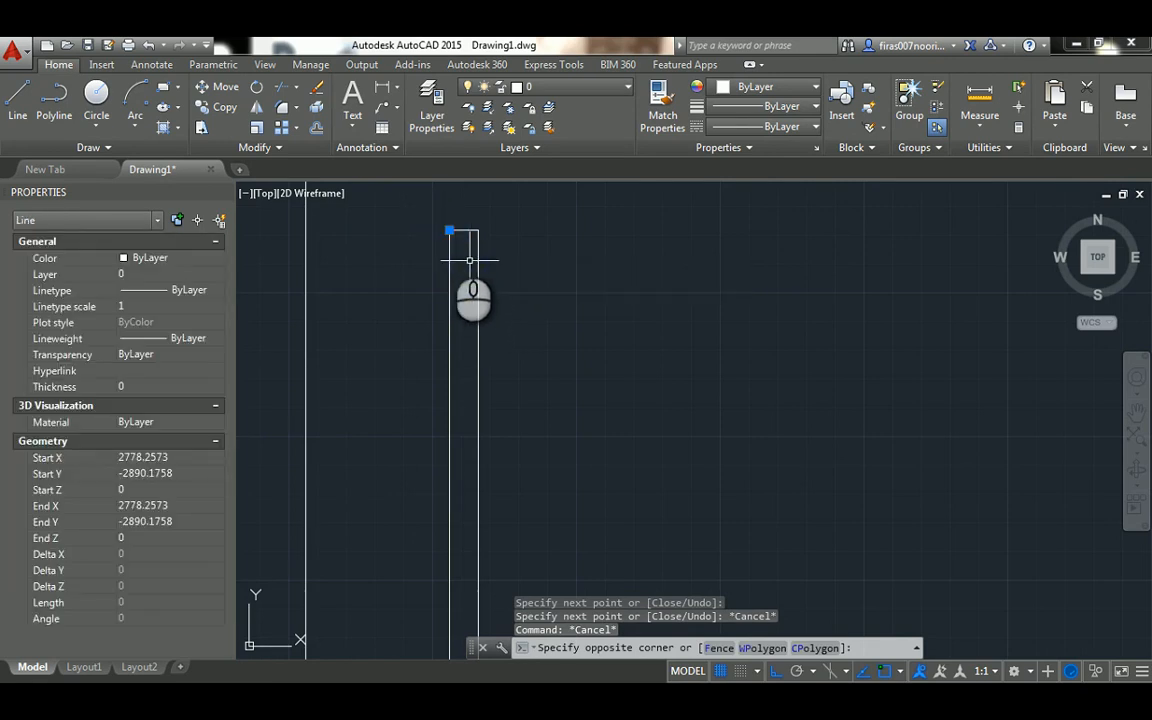
{"action": "key", "text": "Delete"}
{"action": "scroll", "coordinate": [451, 222], "scroll_direction": "down", "scroll_amount": 2}
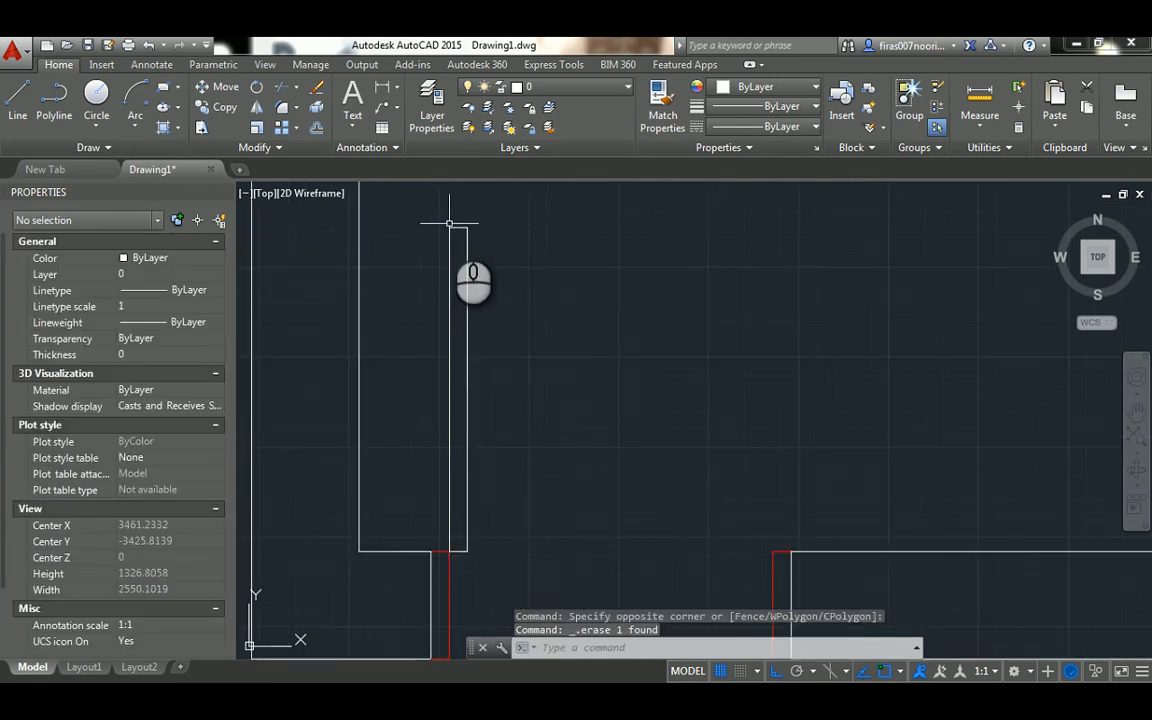
Set the colour of the four door-leaf lines to Red
{"action": "left_click", "coordinate": [432, 218]}
{"action": "left_click", "coordinate": [525, 557]}
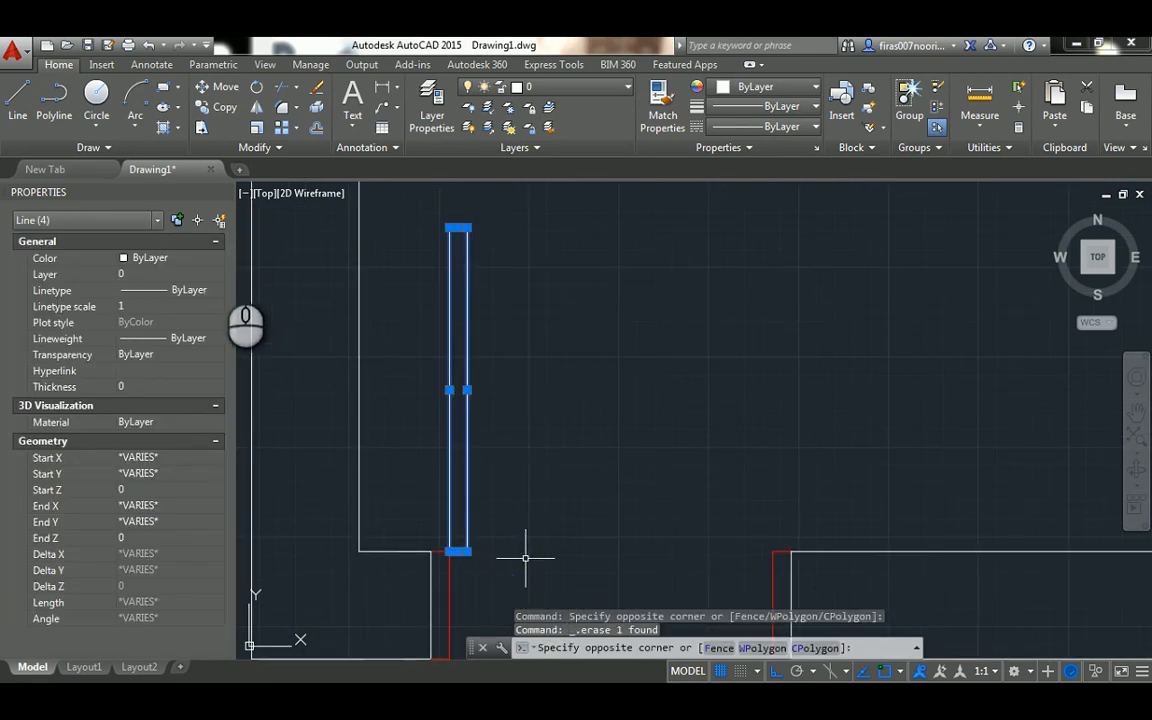
{"action": "left_click", "coordinate": [190, 258]}
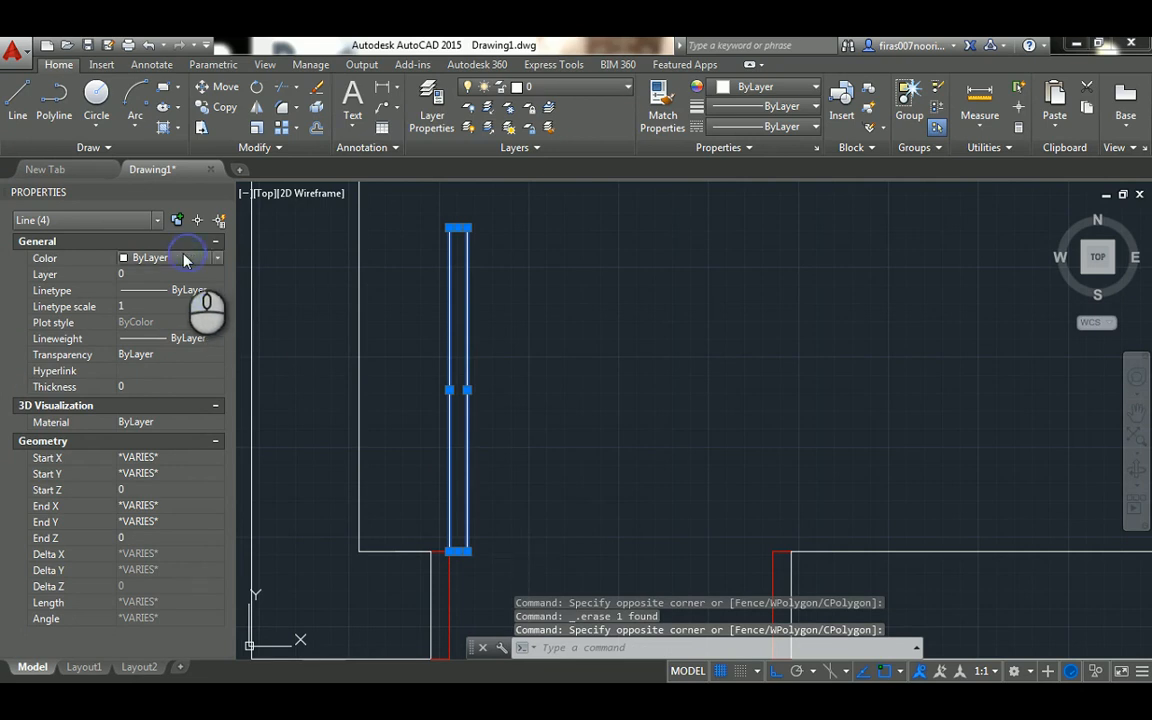
{"action": "left_click", "coordinate": [193, 260]}
{"action": "left_click", "coordinate": [180, 302]}
{"action": "key", "text": "Escape"}
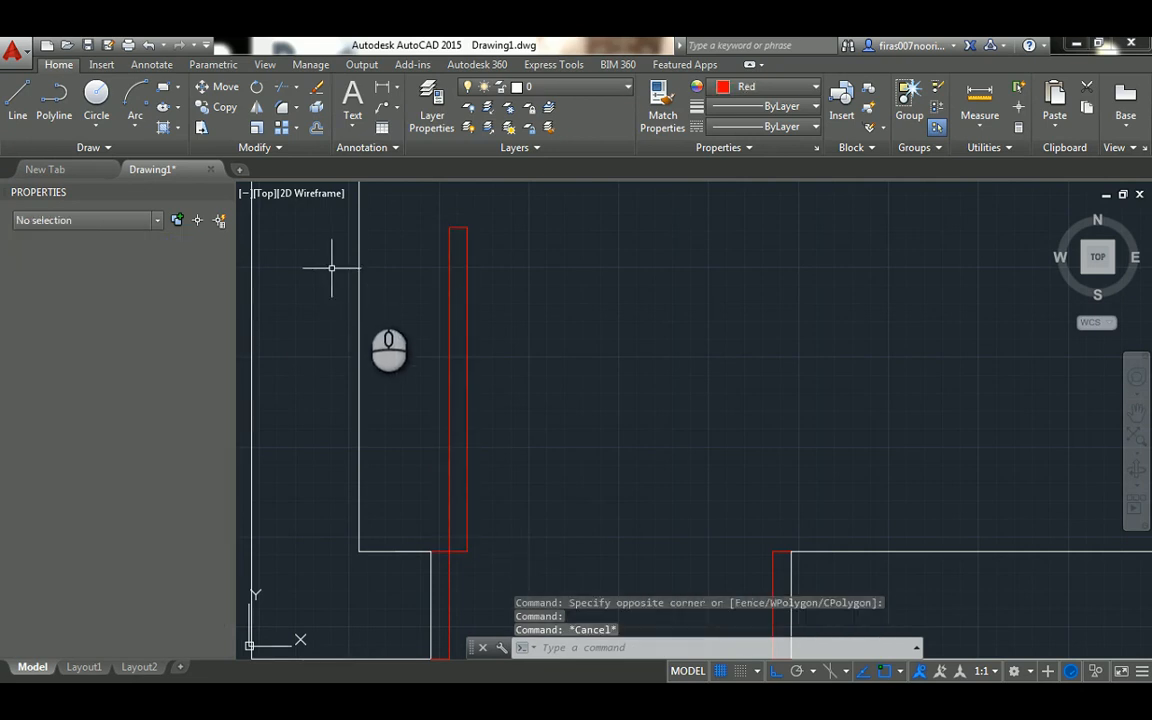
{"action": "key", "text": "Escape"}
{"action": "key", "text": "Escape"}
Draw a circle centred on the door leaf's lower left corner, with its radius reaching the leaf's upper left corner
{"action": "scroll", "coordinate": [395, 308], "scroll_direction": "down", "scroll_amount": 2}
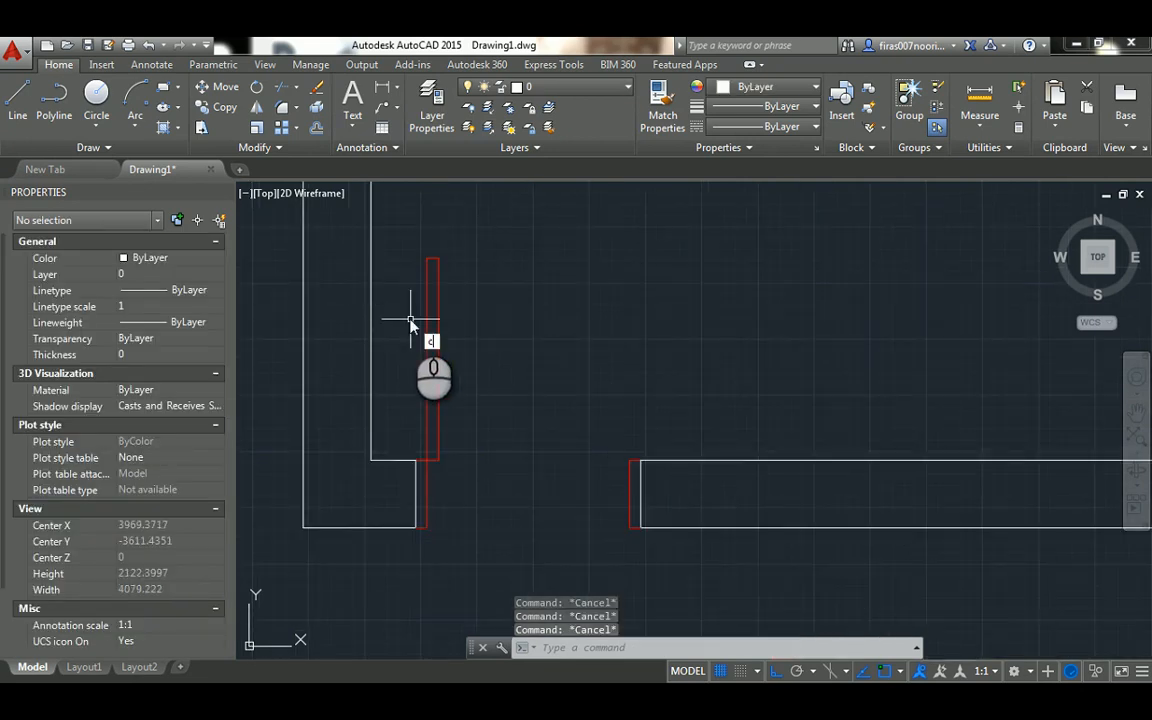
{"action": "key", "text": "Return"}
{"action": "scroll", "coordinate": [411, 455], "scroll_direction": "up", "scroll_amount": 4}
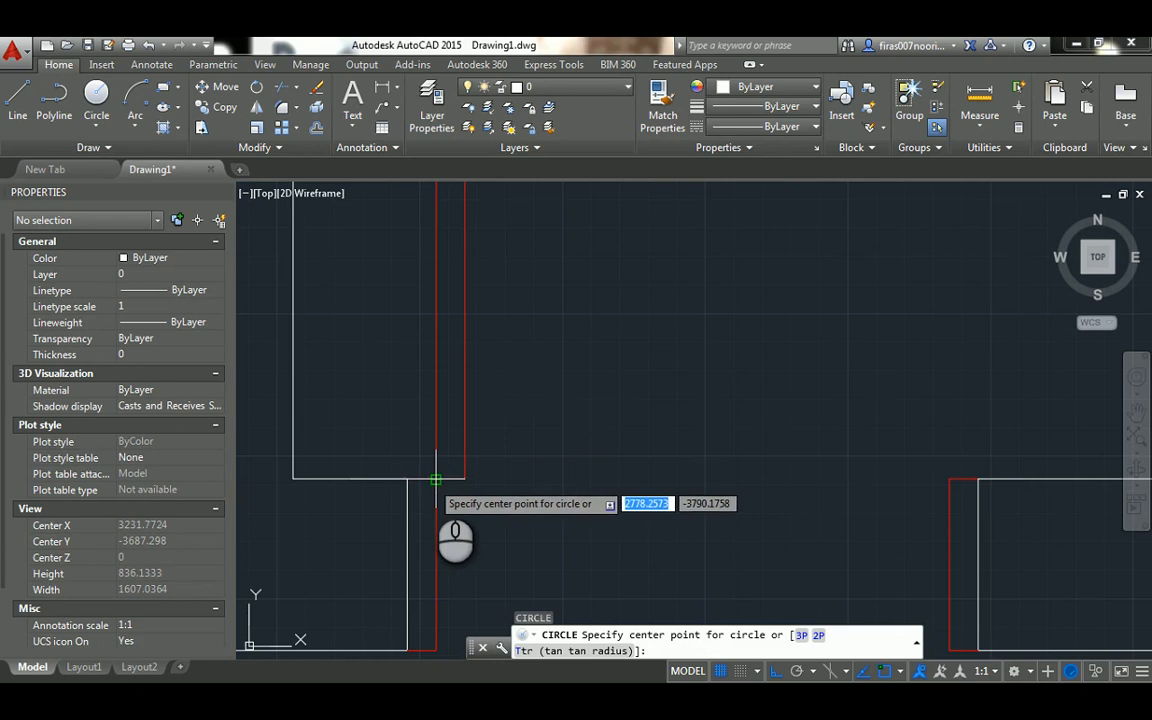
{"action": "left_click", "coordinate": [436, 479]}
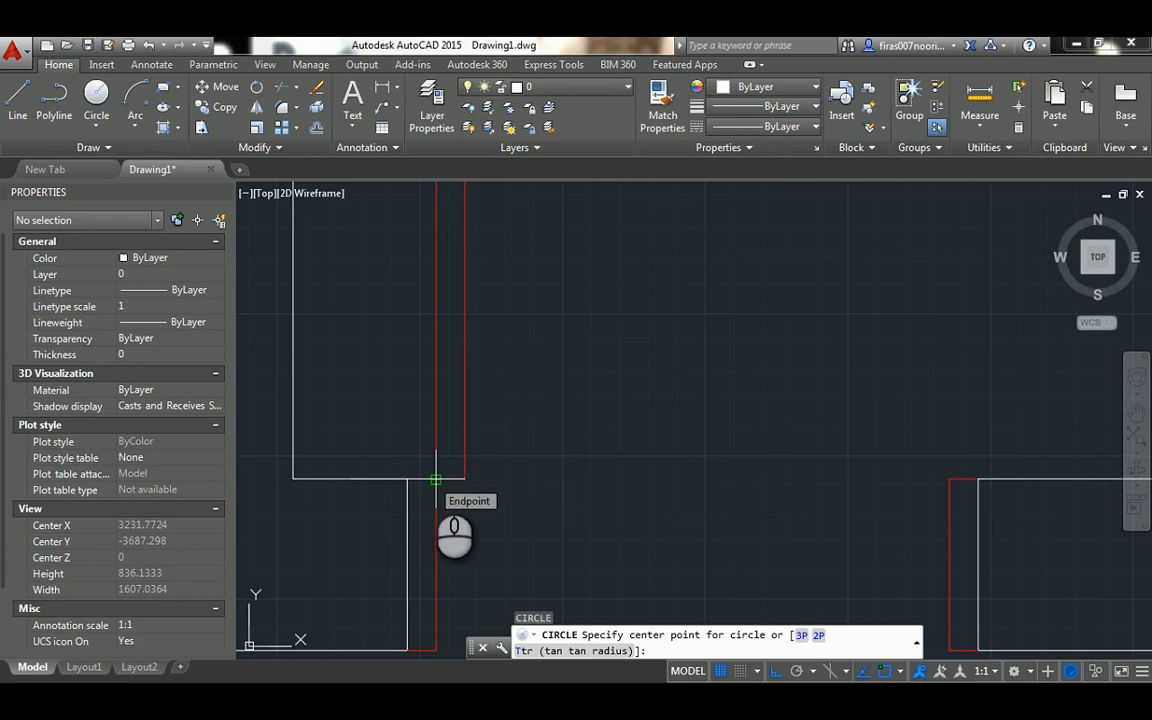
{"action": "left_click", "coordinate": [436, 479]}
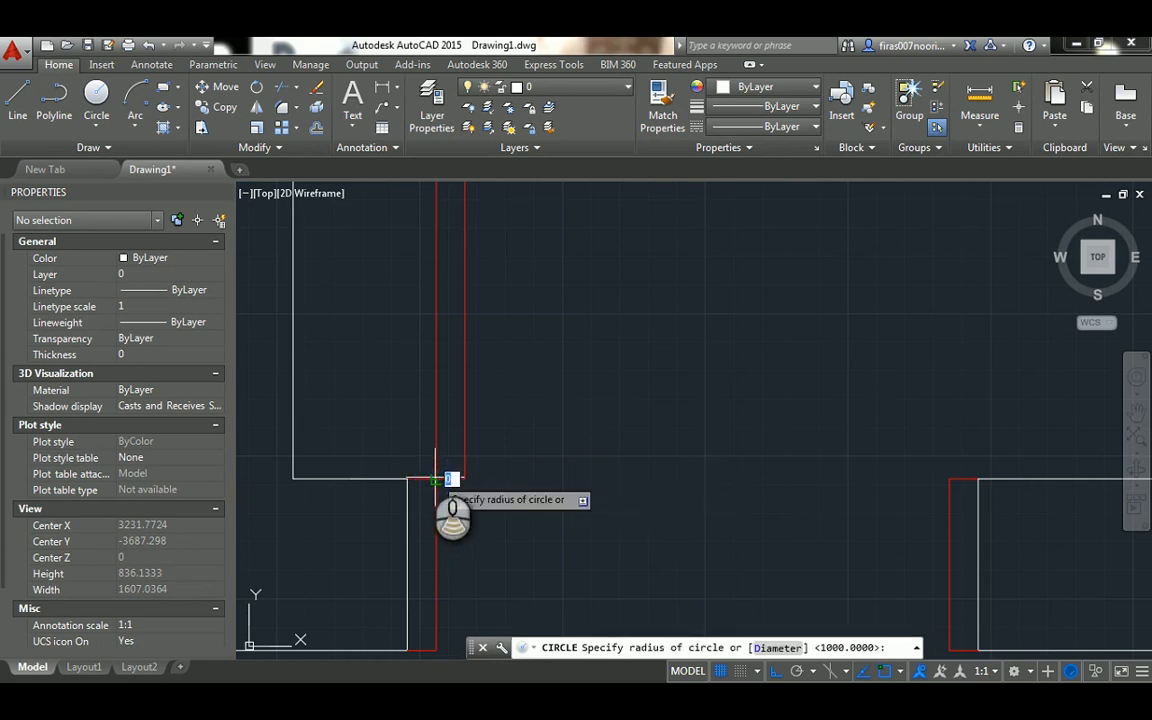
{"action": "scroll", "coordinate": [440, 479], "scroll_direction": "down", "scroll_amount": 2}
{"action": "middle_click_drag", "start_coordinate": [436, 245], "coordinate": [440, 327]}
{"action": "left_click", "coordinate": [441, 248]}
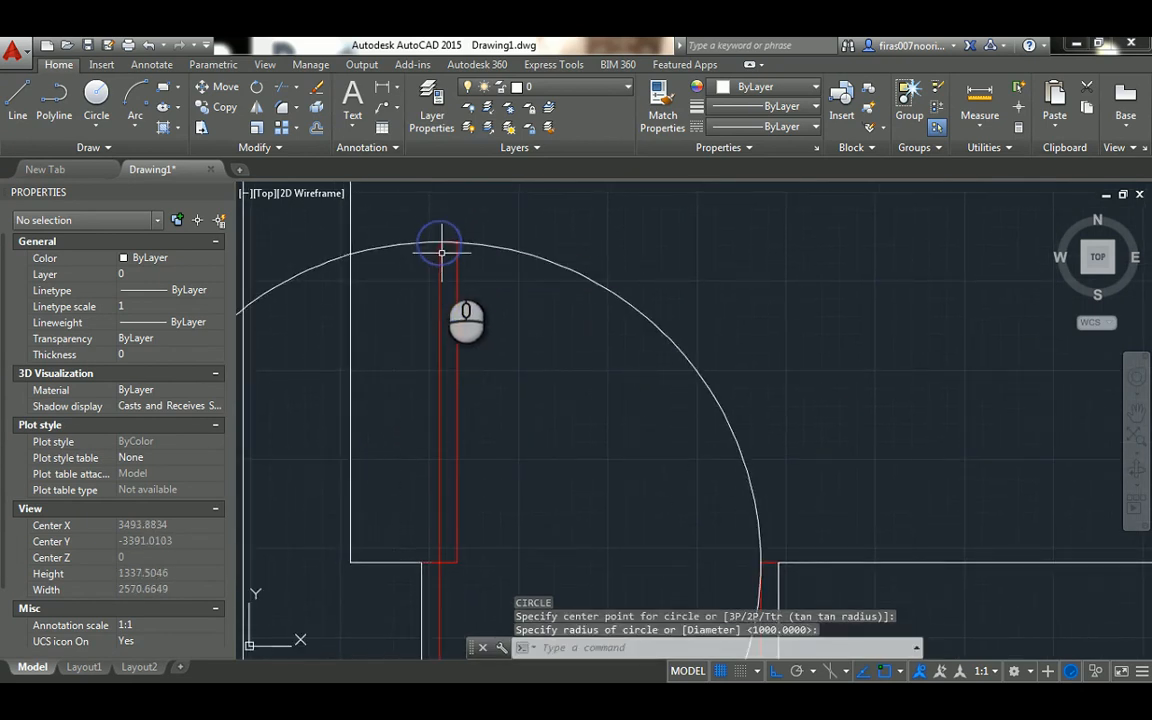
{"action": "key", "text": "Escape"}
{"action": "key", "text": "Escape"}
{"action": "key", "text": "Escape"}
{"action": "type", "text": "r"}
{"action": "key", "text": "Return"}
{"action": "left_click", "coordinate": [441, 319]}
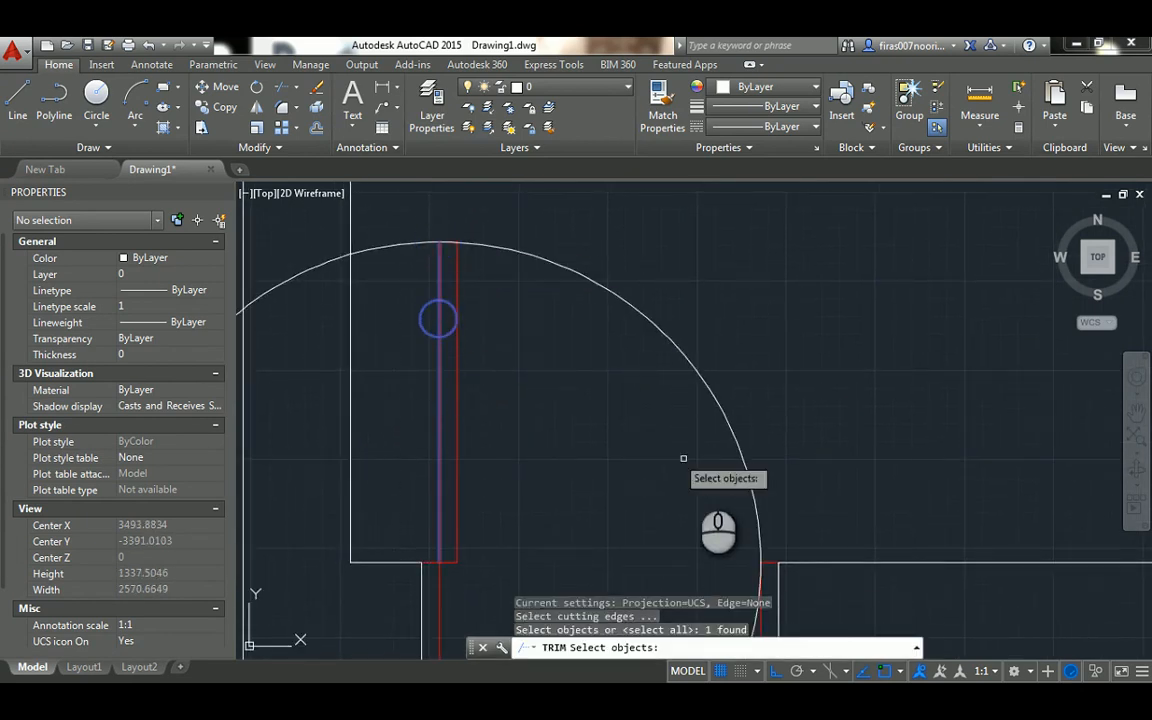
{"action": "left_click", "coordinate": [760, 615]}
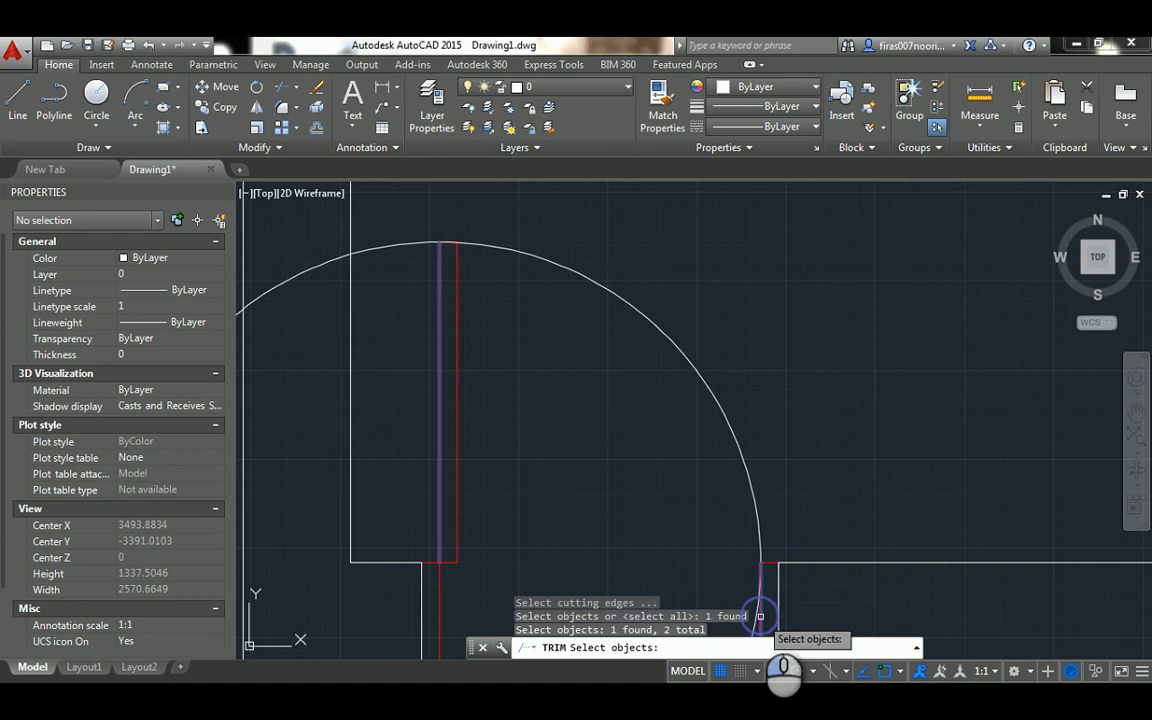
{"action": "key", "text": "Return"}
{"action": "key", "text": "Escape"}
{"action": "key", "text": "Escape"}
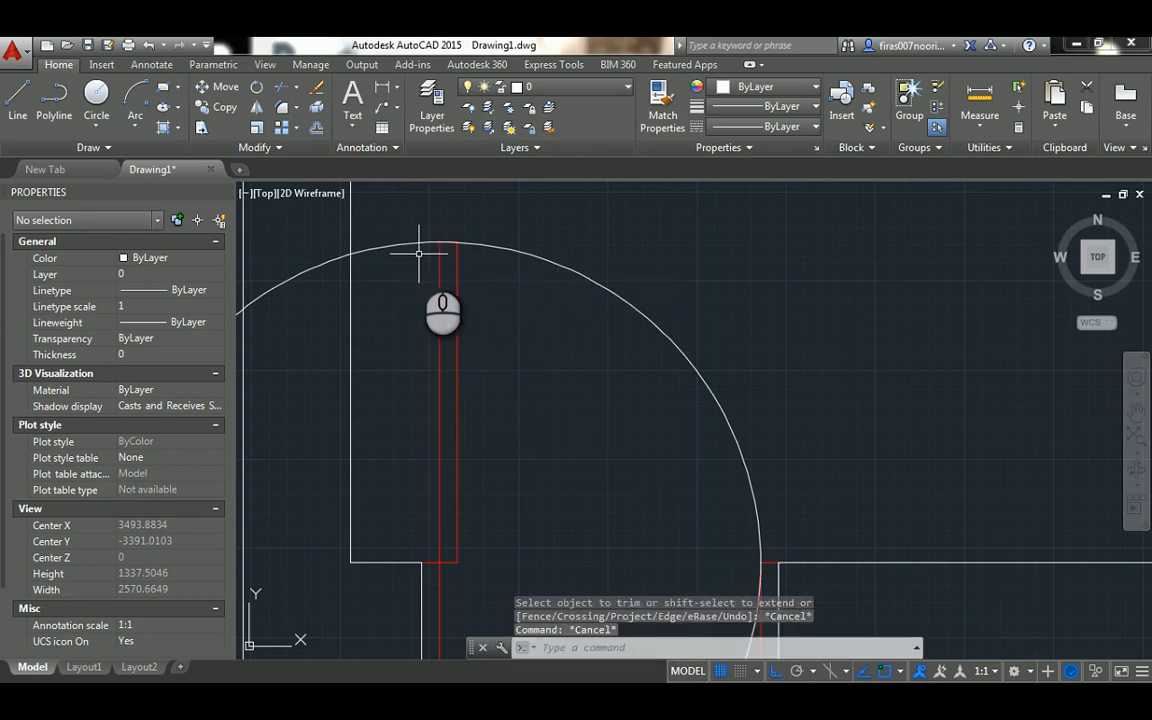
Trim the circle to a quarter swing arc, using the door leaf's left line and the right frame's inner line as cutting edges
{"action": "type", "text": "tr"}
{"action": "key", "text": "Return"}
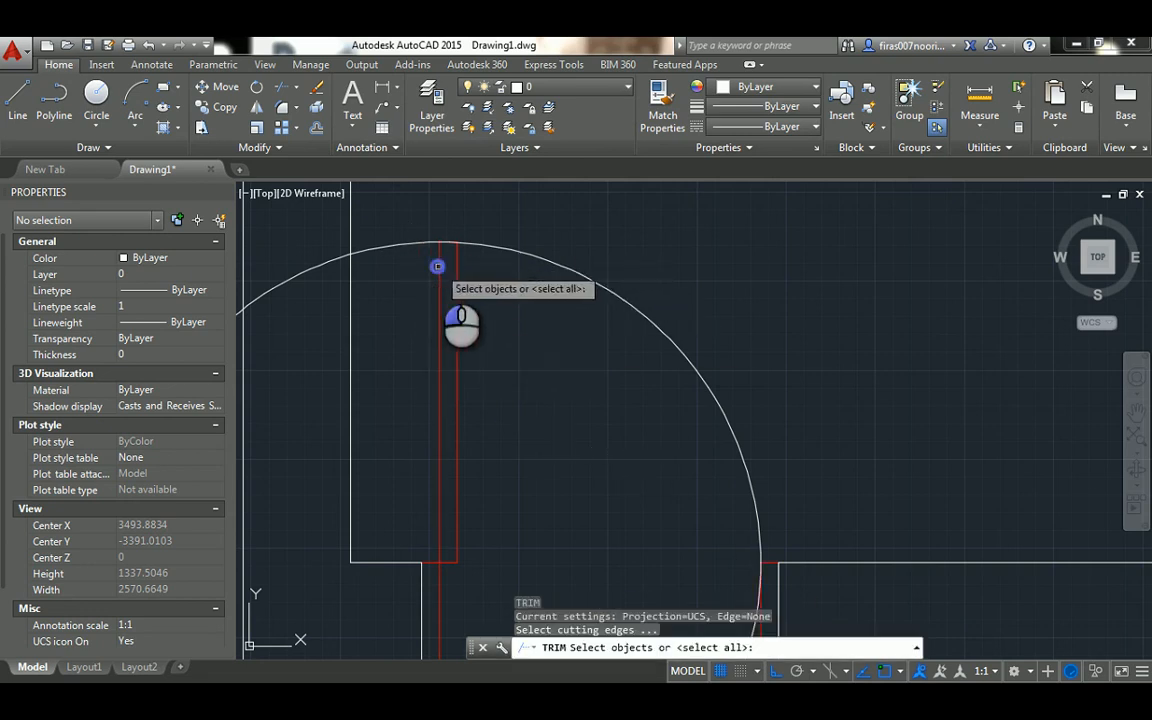
{"action": "left_click", "coordinate": [440, 258]}
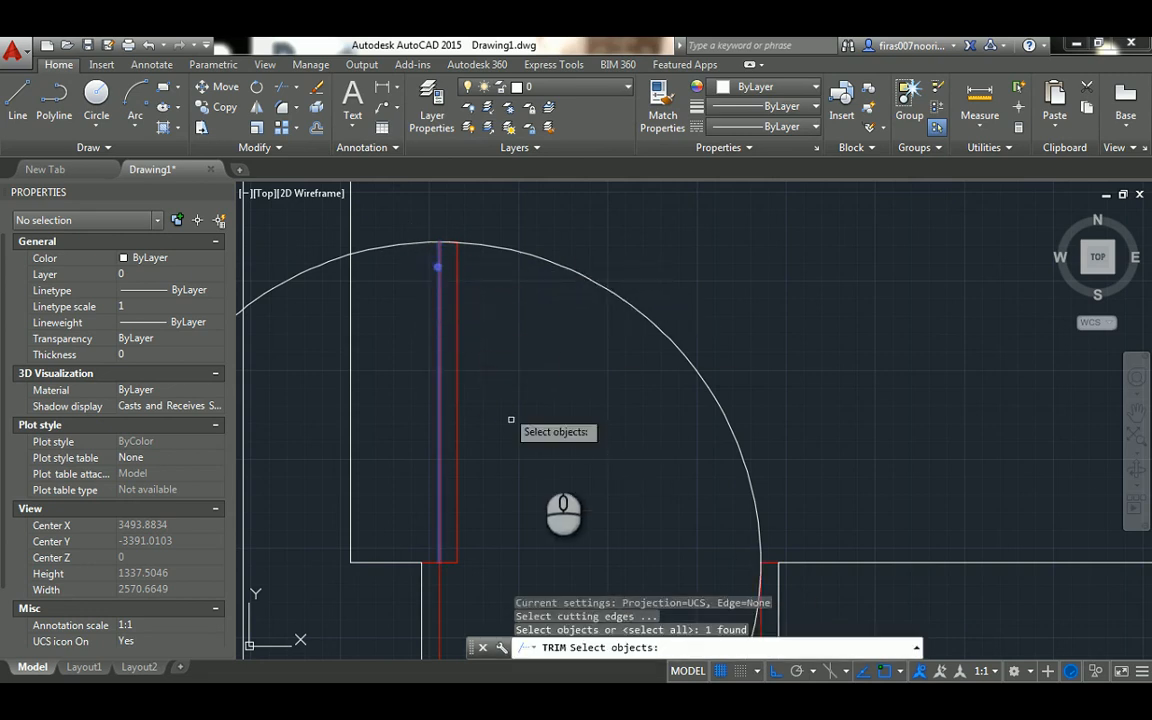
{"action": "left_click", "coordinate": [761, 620]}
{"action": "key", "text": "Return"}
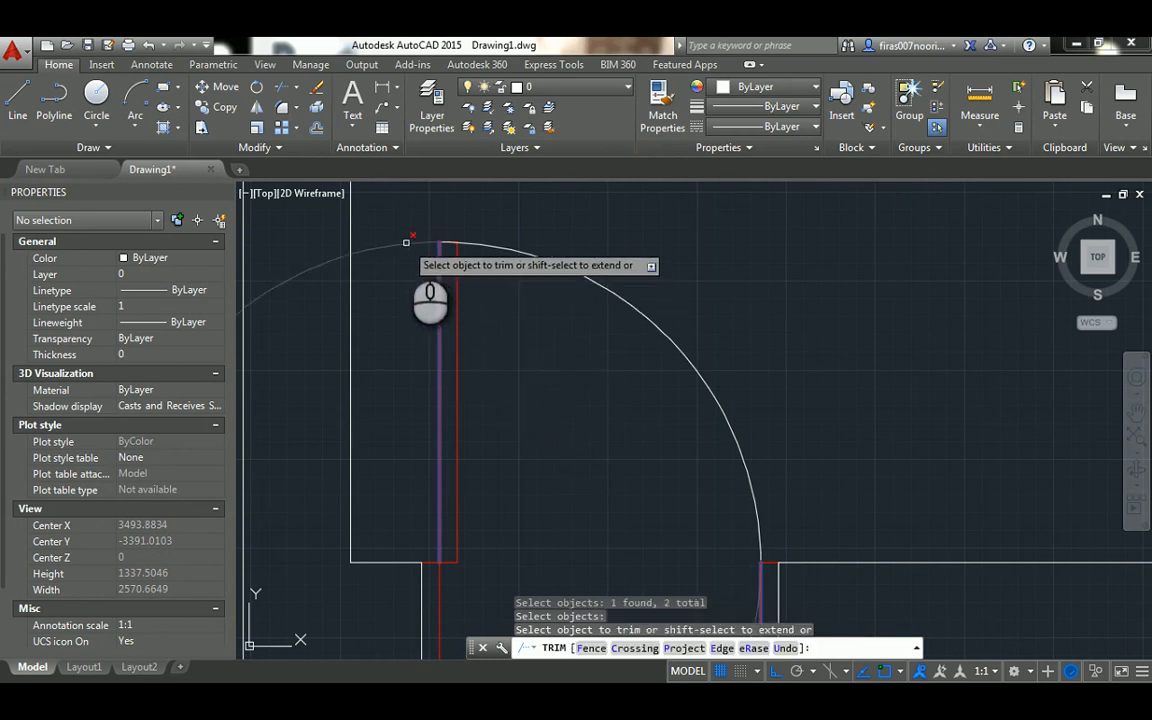
{"action": "left_click", "coordinate": [406, 242]}
{"action": "key", "text": "Escape"}
{"action": "key", "text": "Escape"}
{"action": "key", "text": "Escape"}
{"action": "key", "text": "Escape"}
Set the colour of the door's swing arc to Red
{"action": "left_click", "coordinate": [498, 213]}
{"action": "left_click", "coordinate": [480, 268]}
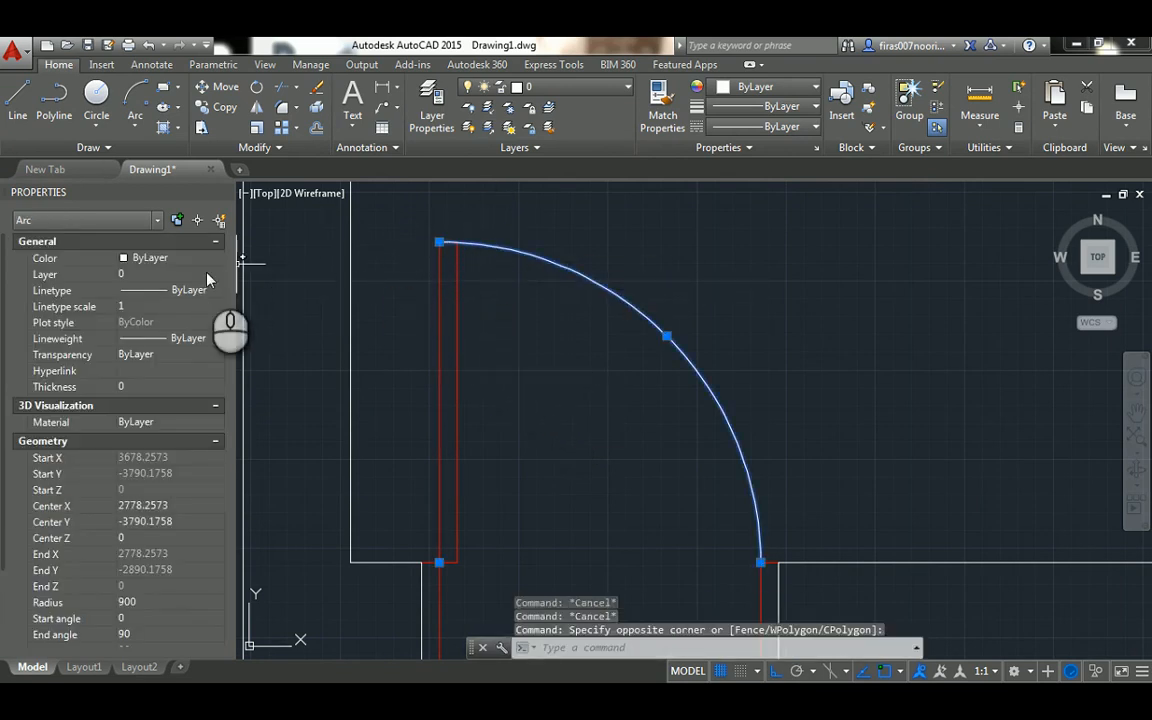
{"action": "left_click", "coordinate": [181, 266]}
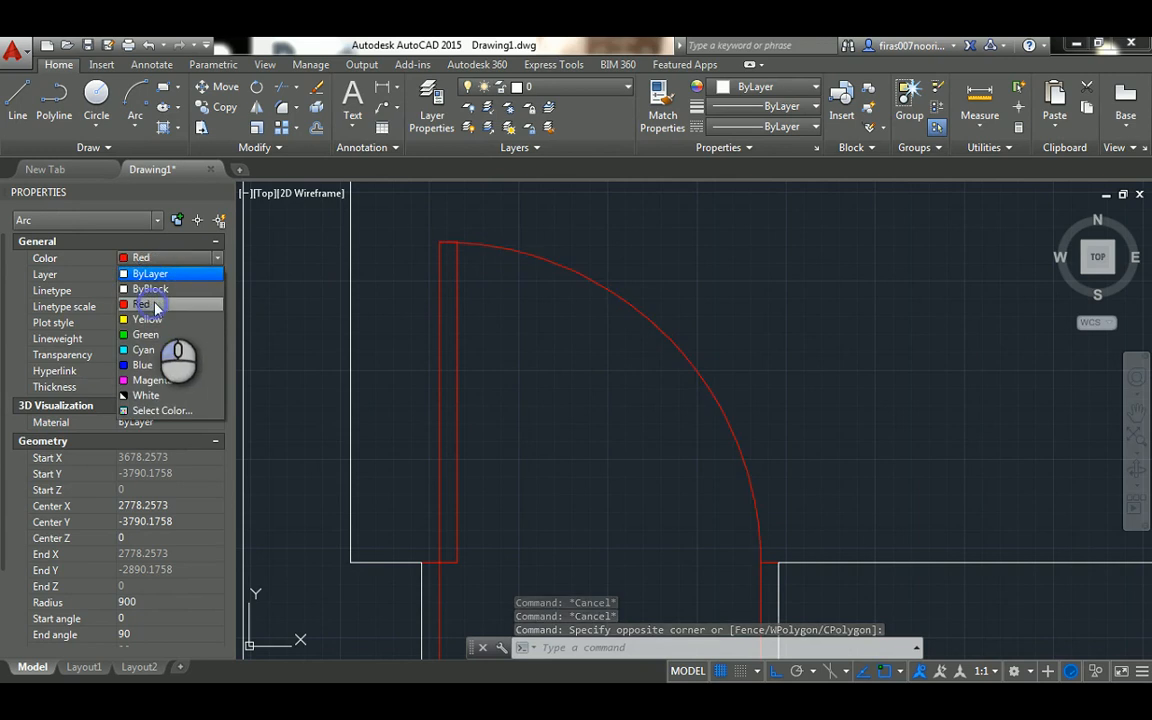
{"action": "left_click", "coordinate": [155, 308]}
{"action": "key", "text": "Escape"}
Examine the finished single door up close and compare it with the sample door plans below the room
{"action": "scroll", "coordinate": [391, 237], "scroll_direction": "up", "scroll_amount": 10}
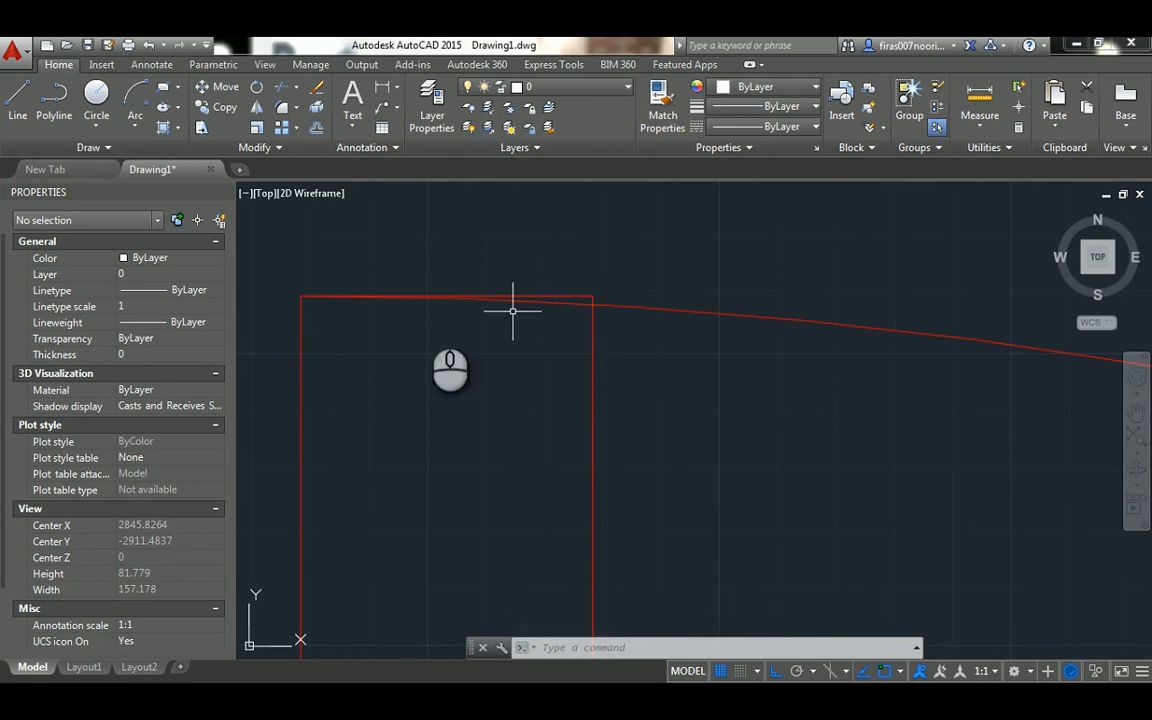
{"action": "scroll", "coordinate": [329, 250], "scroll_direction": "down", "scroll_amount": 10}
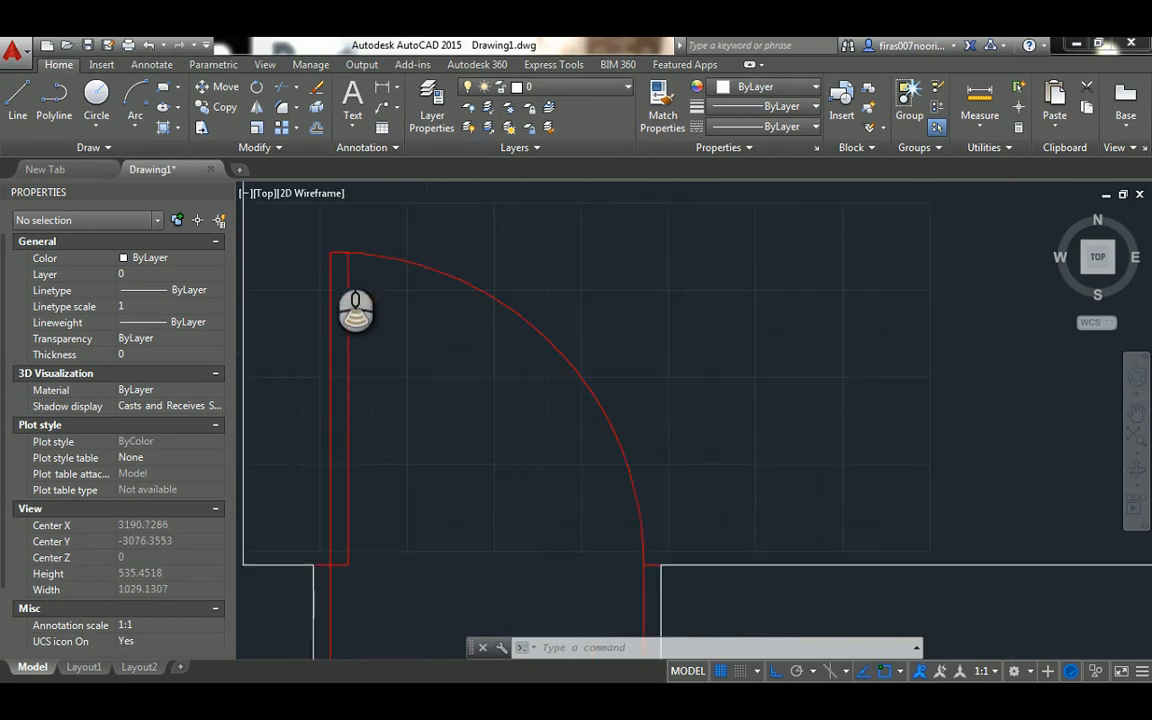
{"action": "mouse_move", "coordinate": [345, 315]}
{"action": "middle_mouse_down"}
{"action": "mouse_move", "coordinate": [465, 283]}
{"action": "mouse_move", "coordinate": [478, 298]}
{"action": "middle_mouse_up"}
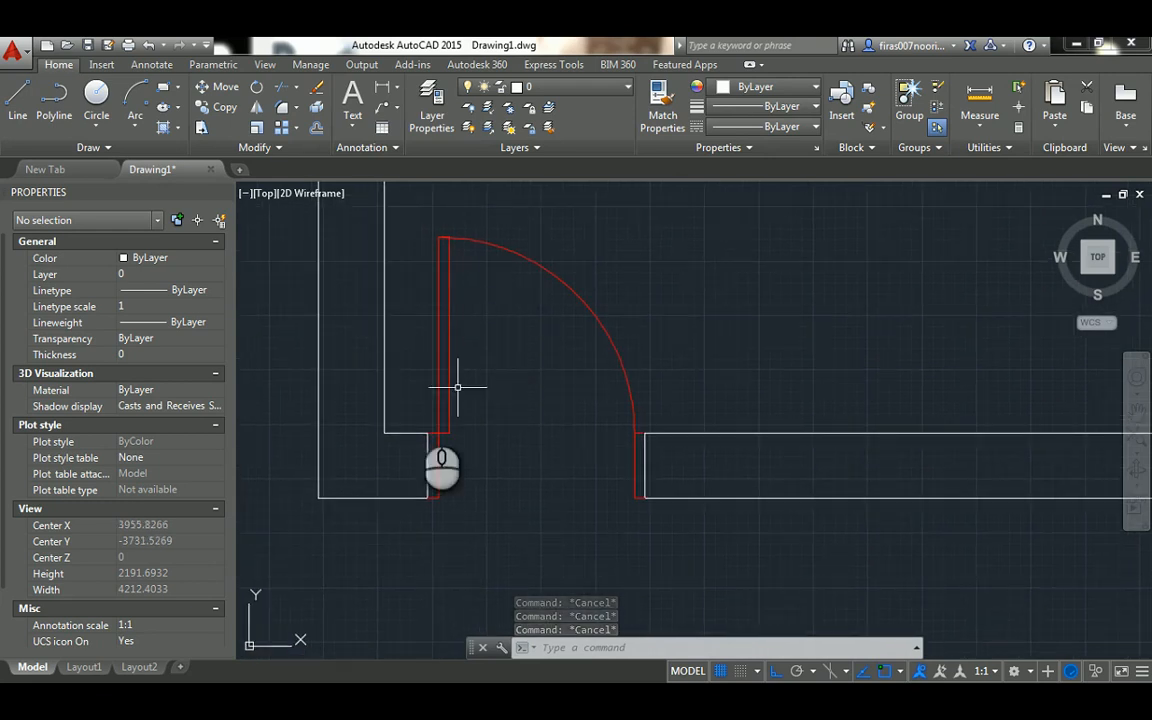
{"action": "scroll", "coordinate": [391, 437], "scroll_direction": "down", "scroll_amount": 5}
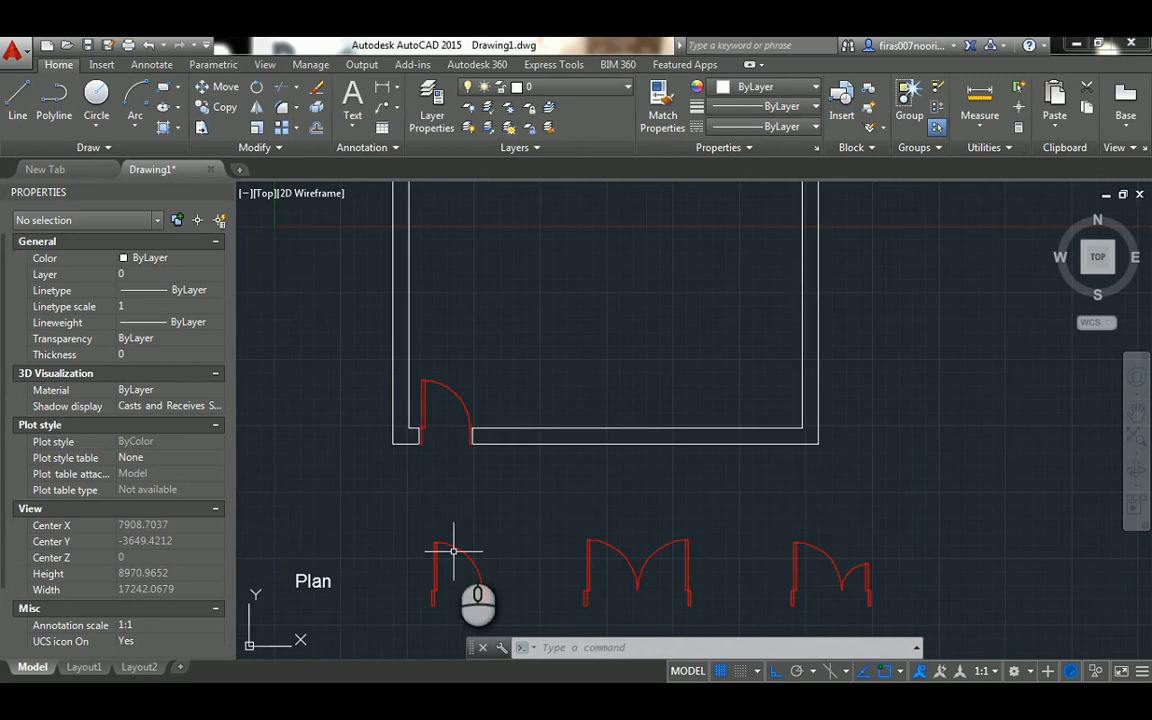
{"action": "middle_click_drag", "start_coordinate": [452, 545], "coordinate": [489, 424]}
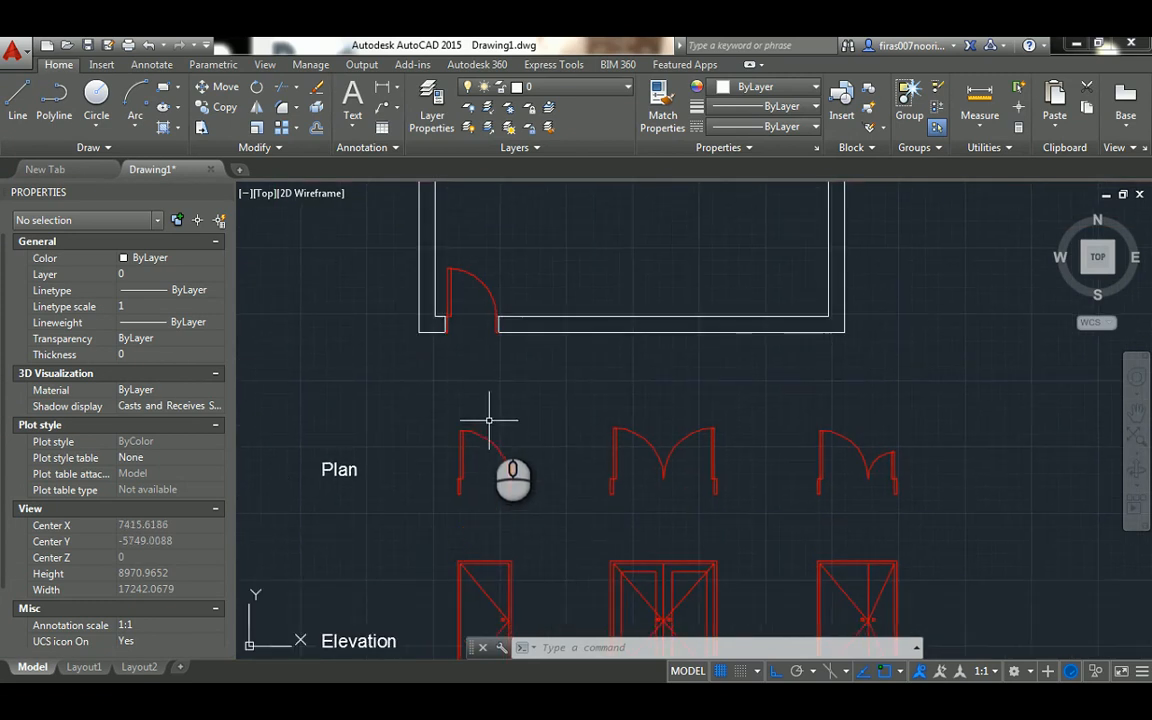
{"action": "scroll", "coordinate": [489, 420], "scroll_direction": "down", "scroll_amount": 2}
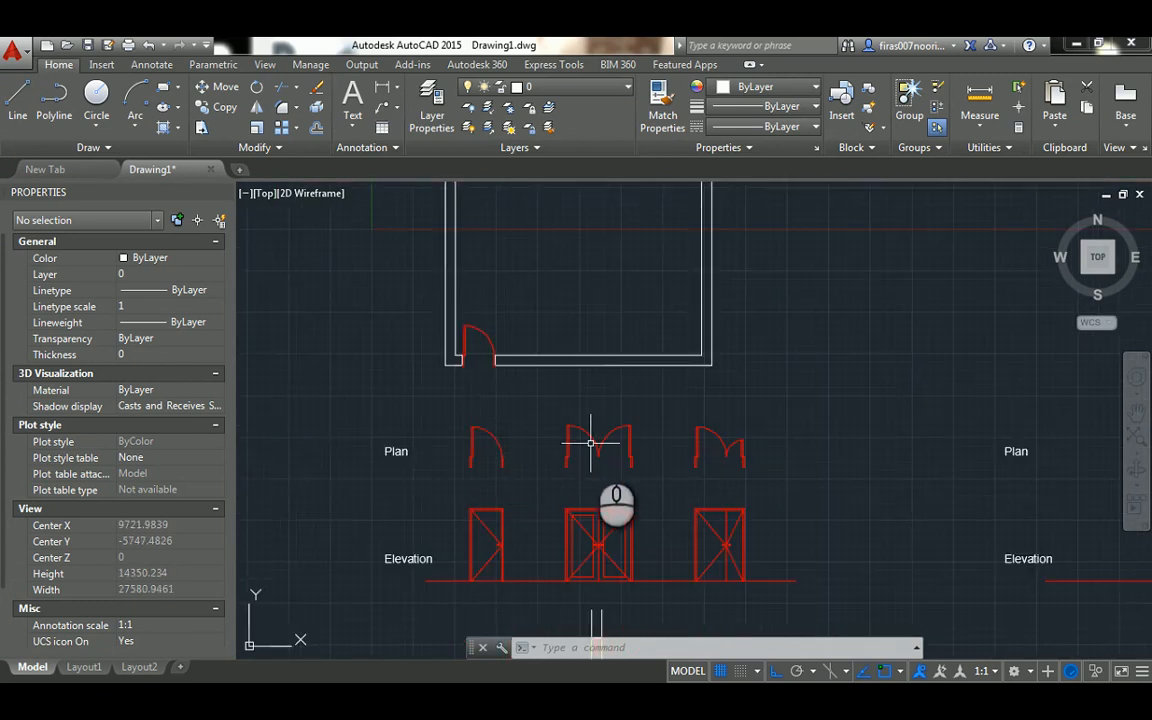
{"action": "scroll", "coordinate": [591, 464], "scroll_direction": "up", "scroll_amount": 4}
{"action": "scroll", "coordinate": [606, 456], "scroll_direction": "down", "scroll_amount": 6}
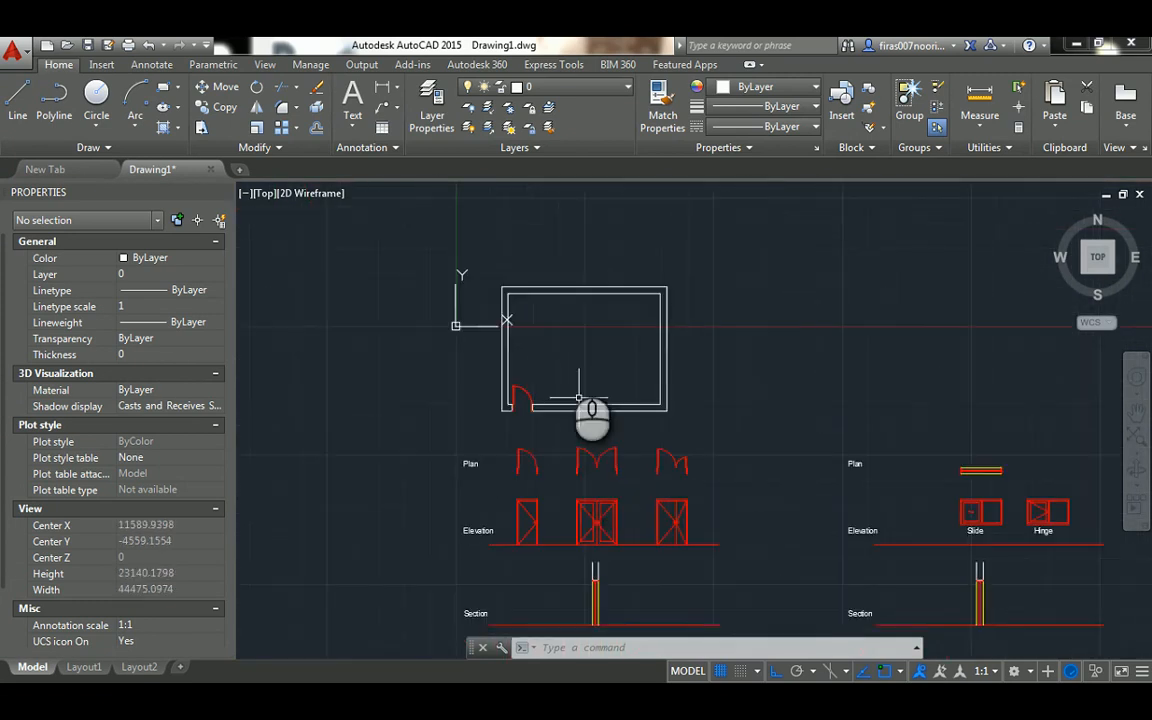
{"action": "scroll", "coordinate": [586, 303], "scroll_direction": "up", "scroll_amount": 4}
{"action": "middle_click_drag", "start_coordinate": [562, 502], "coordinate": [588, 521]}
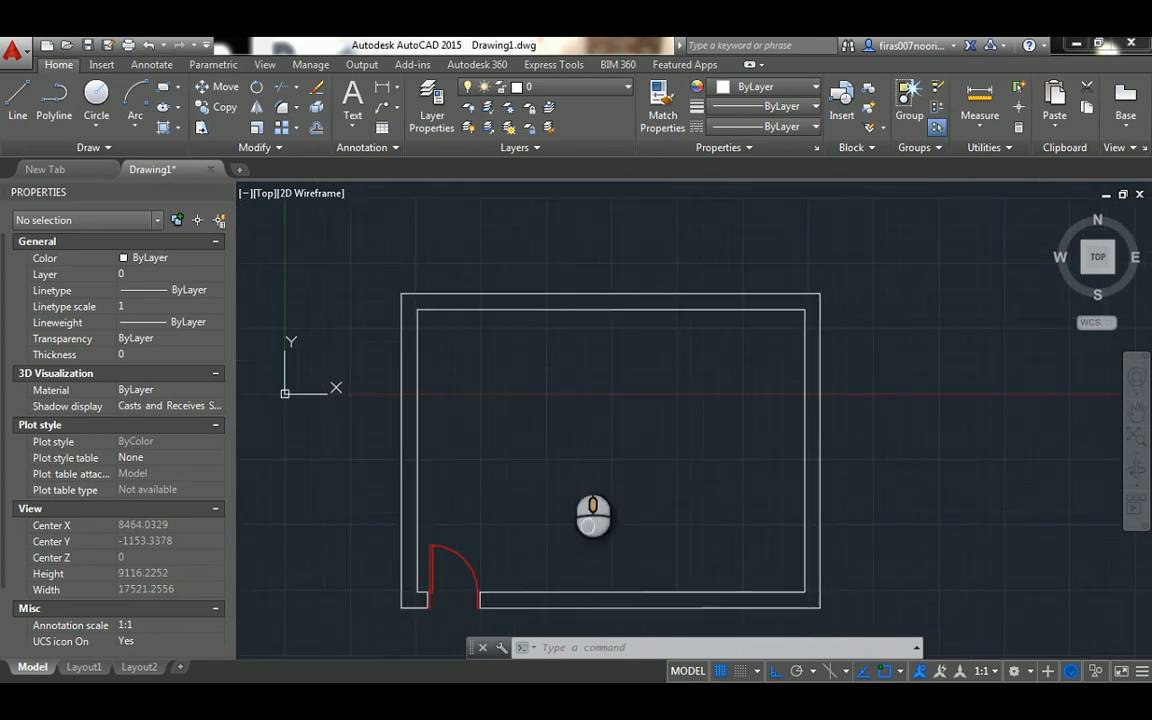
Draw a vertical line across the room's upper wall from the inner line's midpoint to the outer line
{"action": "scroll", "coordinate": [589, 291], "scroll_direction": "up", "scroll_amount": 2}
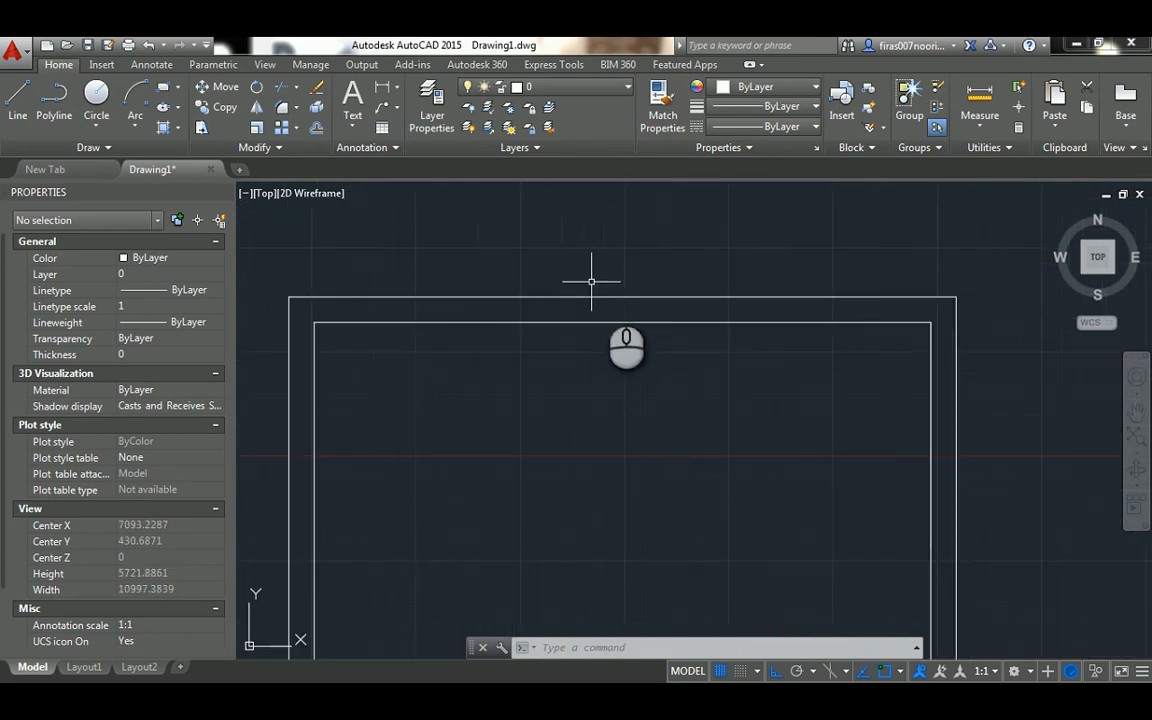
{"action": "type", "text": "l"}
{"action": "key", "text": "Return"}
{"action": "left_click", "coordinate": [624, 321]}
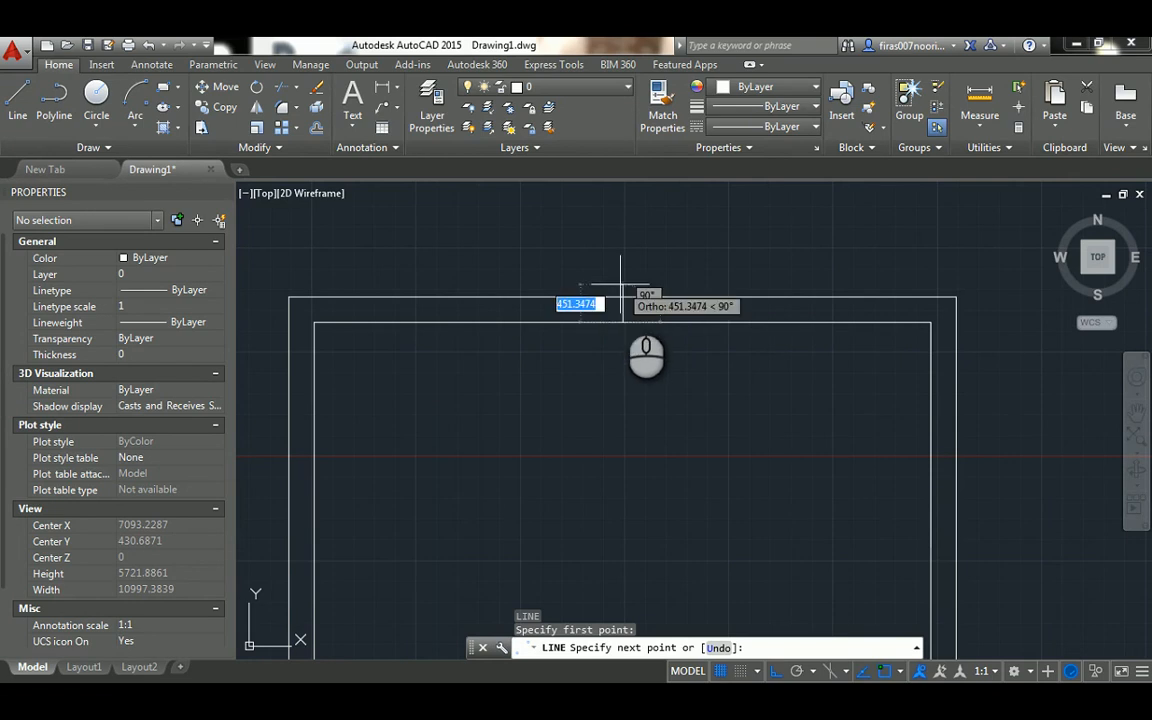
{"action": "left_click", "coordinate": [622, 297]}
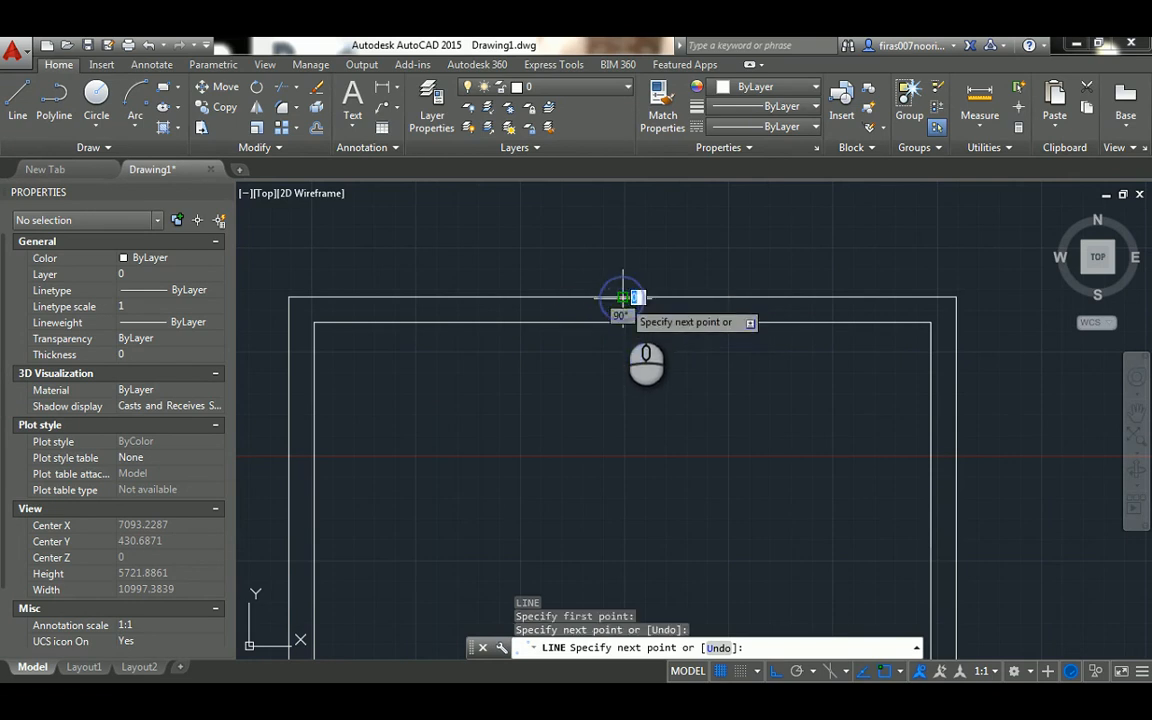
{"action": "scroll", "coordinate": [624, 300], "scroll_direction": "up", "scroll_amount": 4}
{"action": "key", "text": "Escape"}
{"action": "key", "text": "Escape"}
{"action": "key", "text": "Escape"}
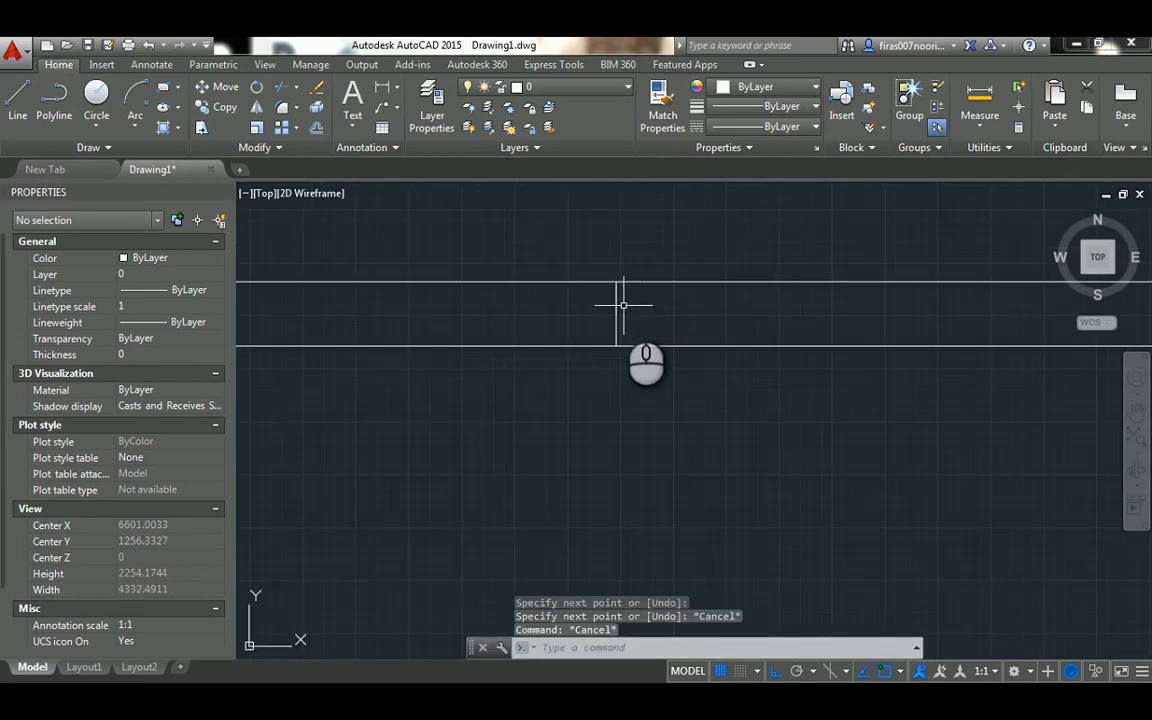
Offset the upper wall's centre line by 1000 to both the right and the left
{"action": "type", "text": "o"}
{"action": "key", "text": "Return"}
{"action": "type", "text": "1000"}
{"action": "key", "text": "Return"}
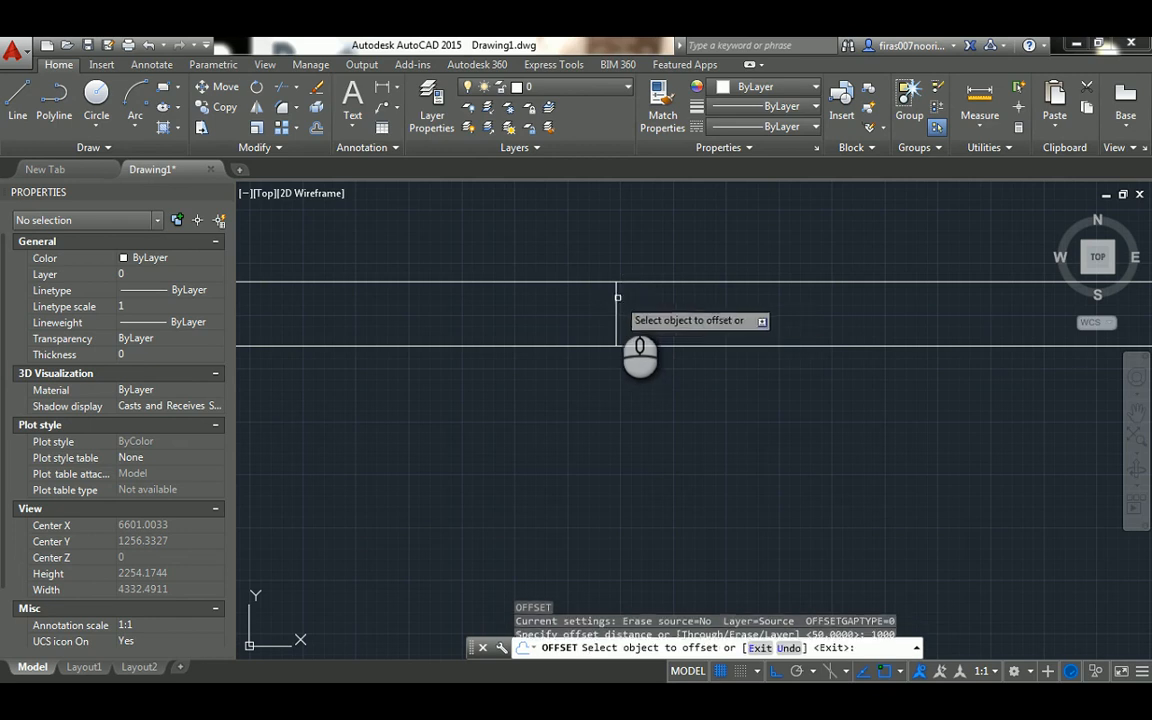
{"action": "left_click", "coordinate": [615, 297]}
{"action": "left_click", "coordinate": [710, 318]}
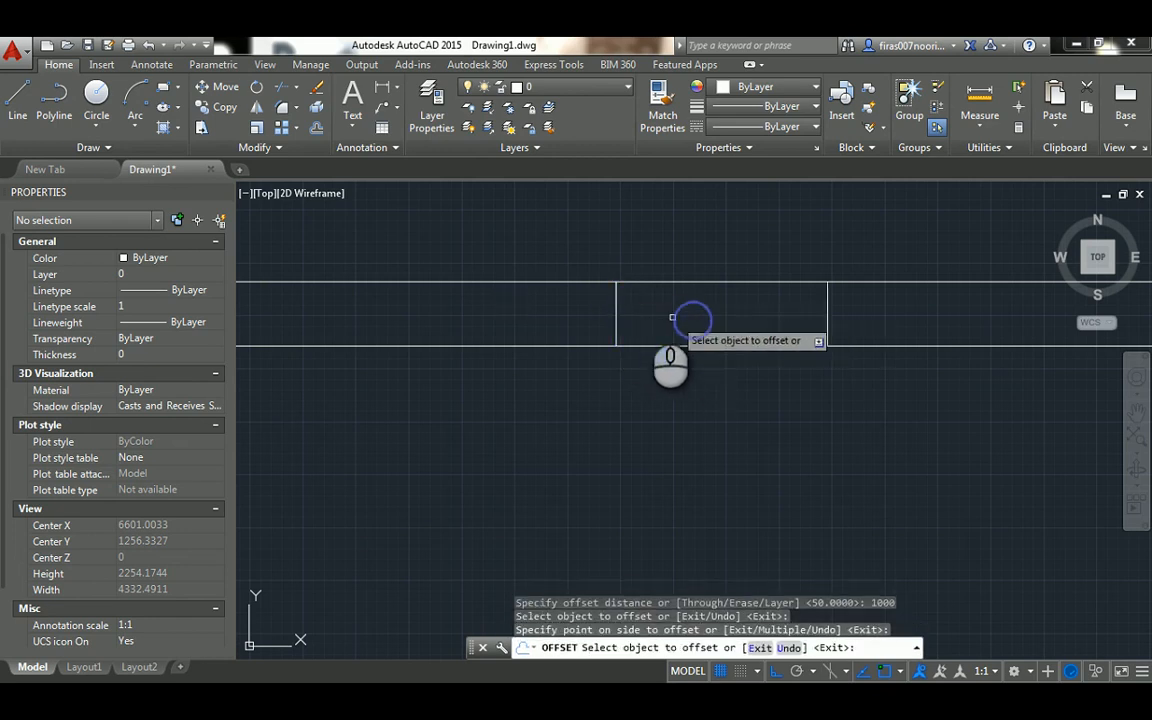
{"action": "left_click", "coordinate": [616, 298]}
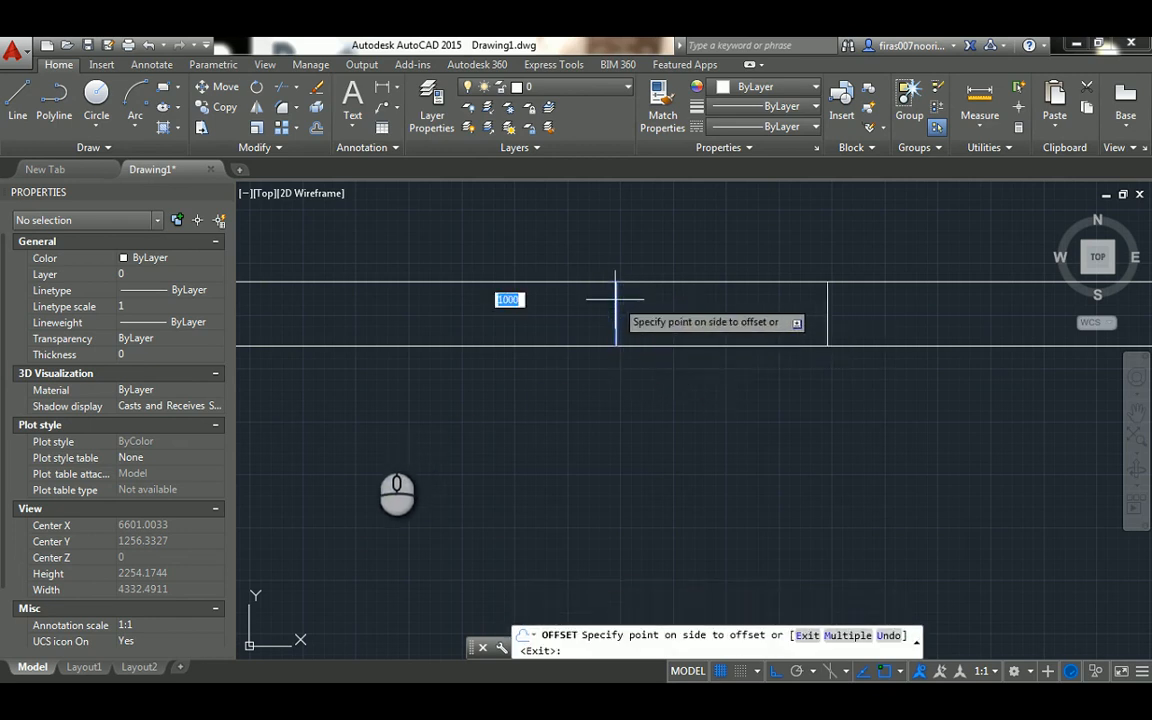
{"action": "left_click", "coordinate": [368, 450]}
{"action": "key", "text": "Escape"}
{"action": "key", "text": "Escape"}
{"action": "key", "text": "Escape"}
Erase the original centre line between the two offset lines in the upper wall
{"action": "left_click", "coordinate": [576, 223]}
{"action": "left_click", "coordinate": [645, 375]}
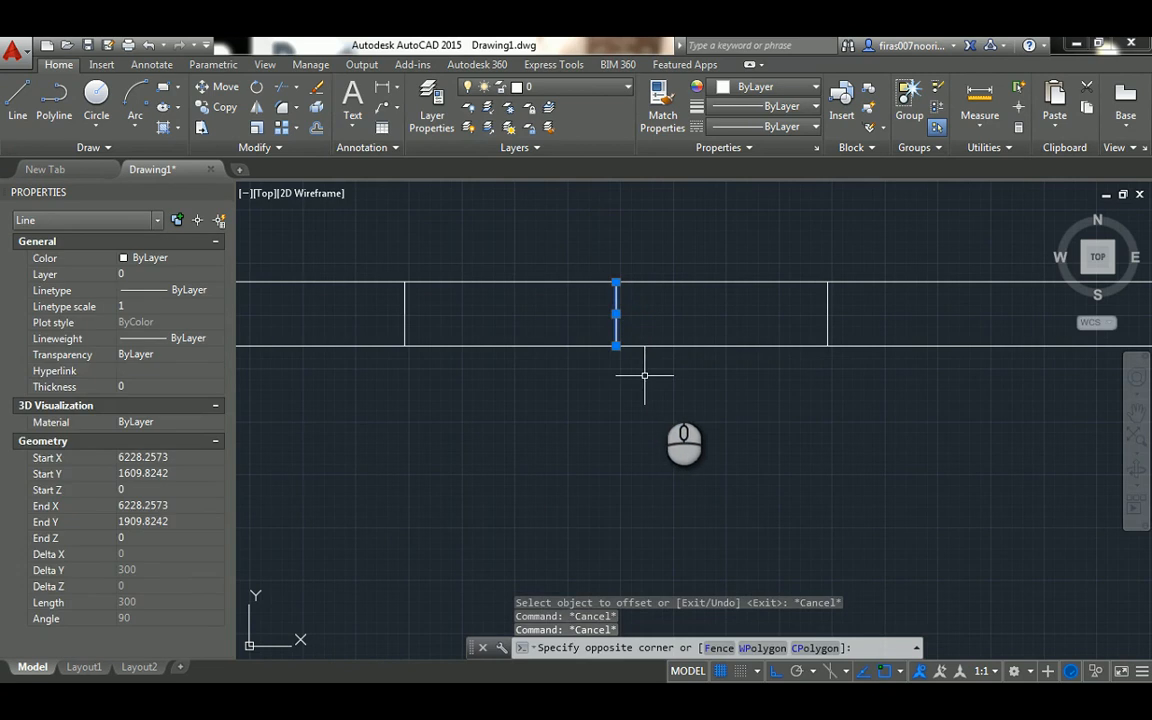
{"action": "key", "text": "Delete"}
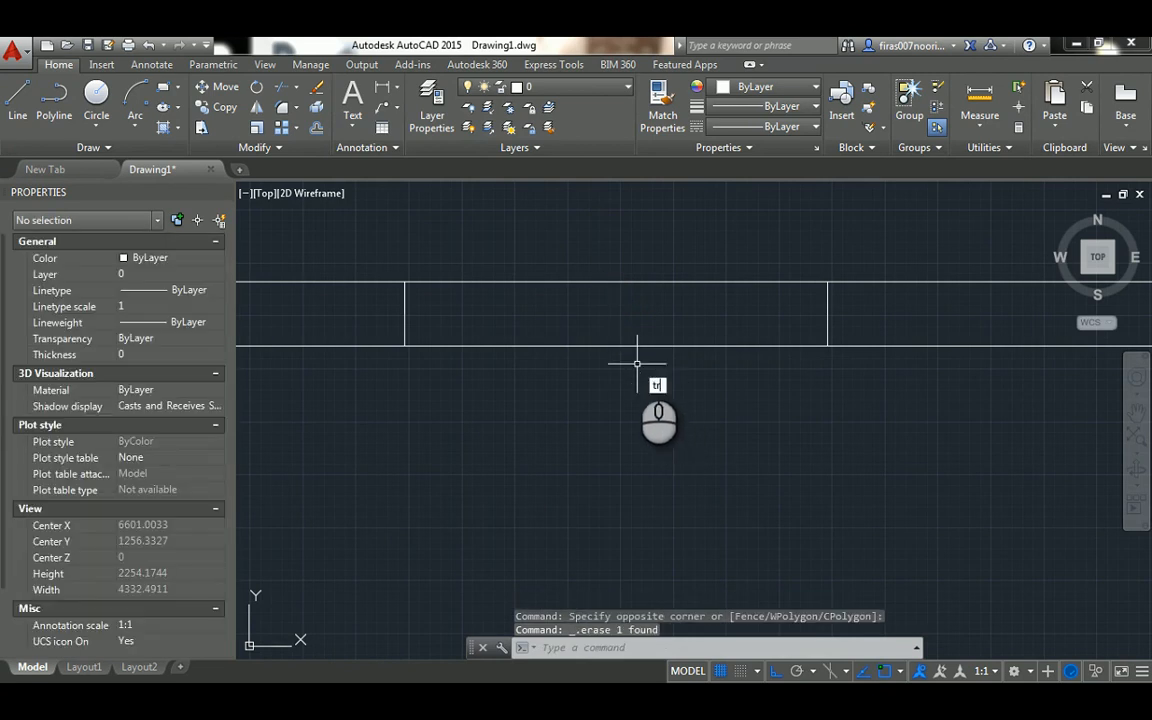
Trim both upper wall lines between the two offset lines to cut the door opening
{"action": "key", "text": "Return"}
{"action": "key", "text": "Return"}
{"action": "left_click", "coordinate": [635, 255]}
{"action": "left_click", "coordinate": [587, 384]}
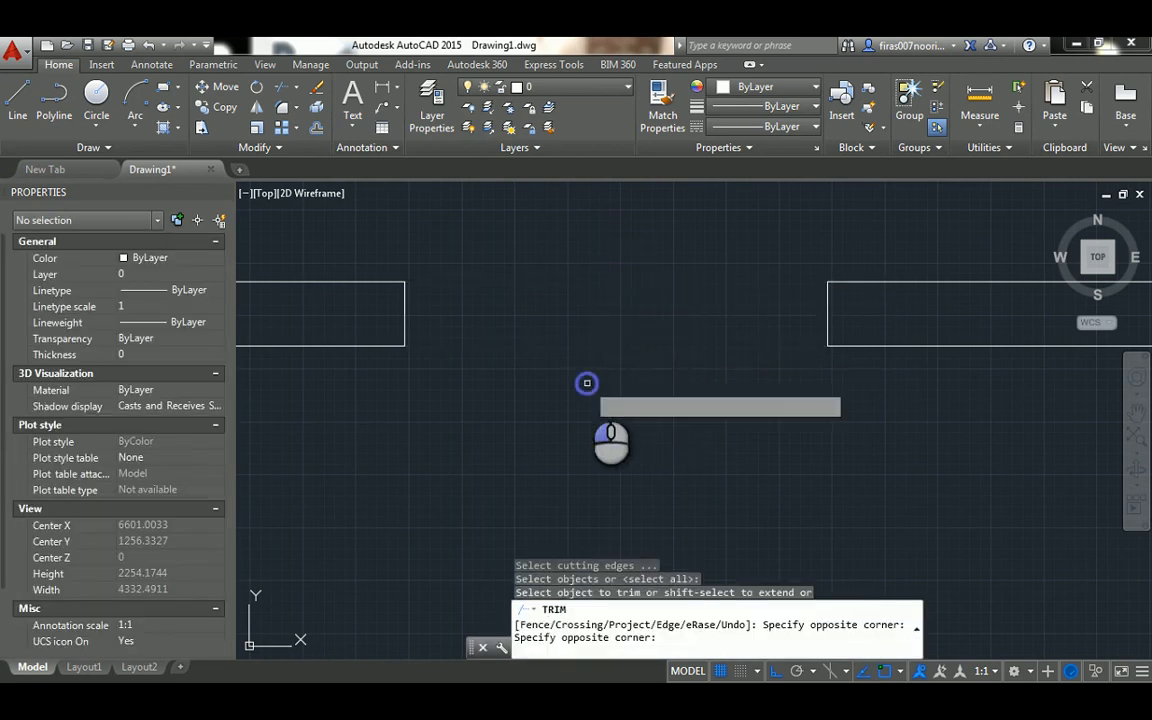
{"action": "key", "text": "Escape"}
{"action": "key", "text": "Escape"}
{"action": "key", "text": "Escape"}
Offset the left and right end lines of the upper wall opening by 50 towards its inside
{"action": "type", "text": "o"}
{"action": "key", "text": "Return"}
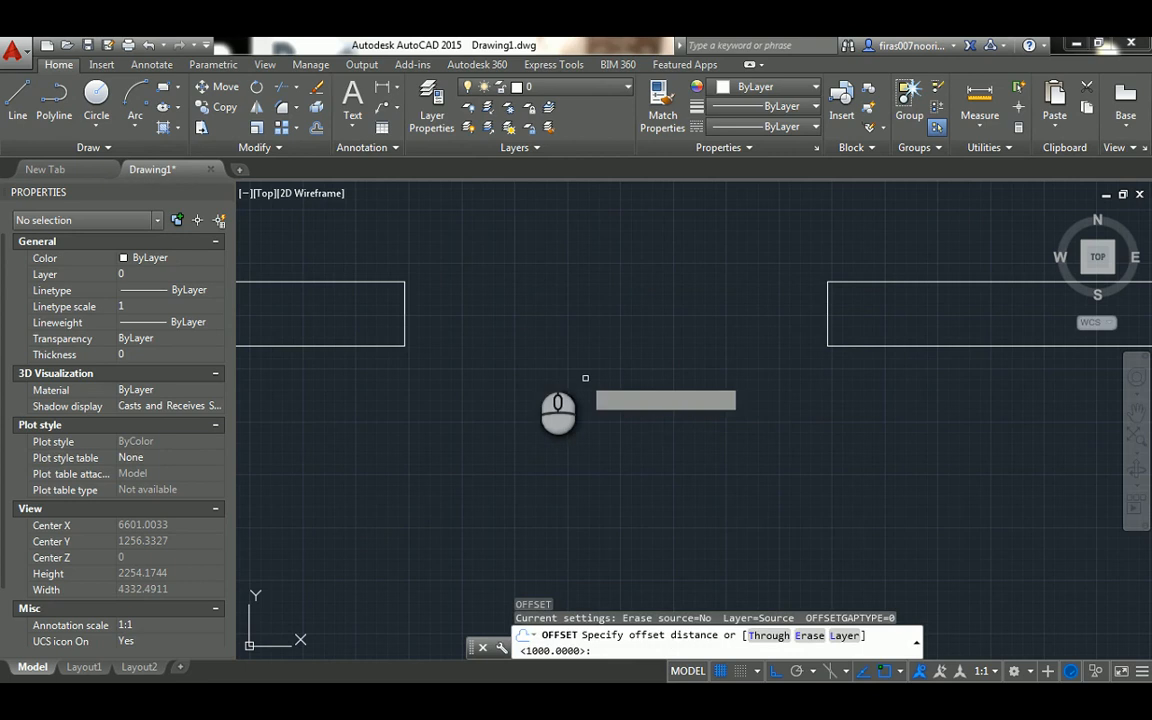
{"action": "type", "text": "50"}
{"action": "key", "text": "Return"}
{"action": "left_click", "coordinate": [405, 302]}
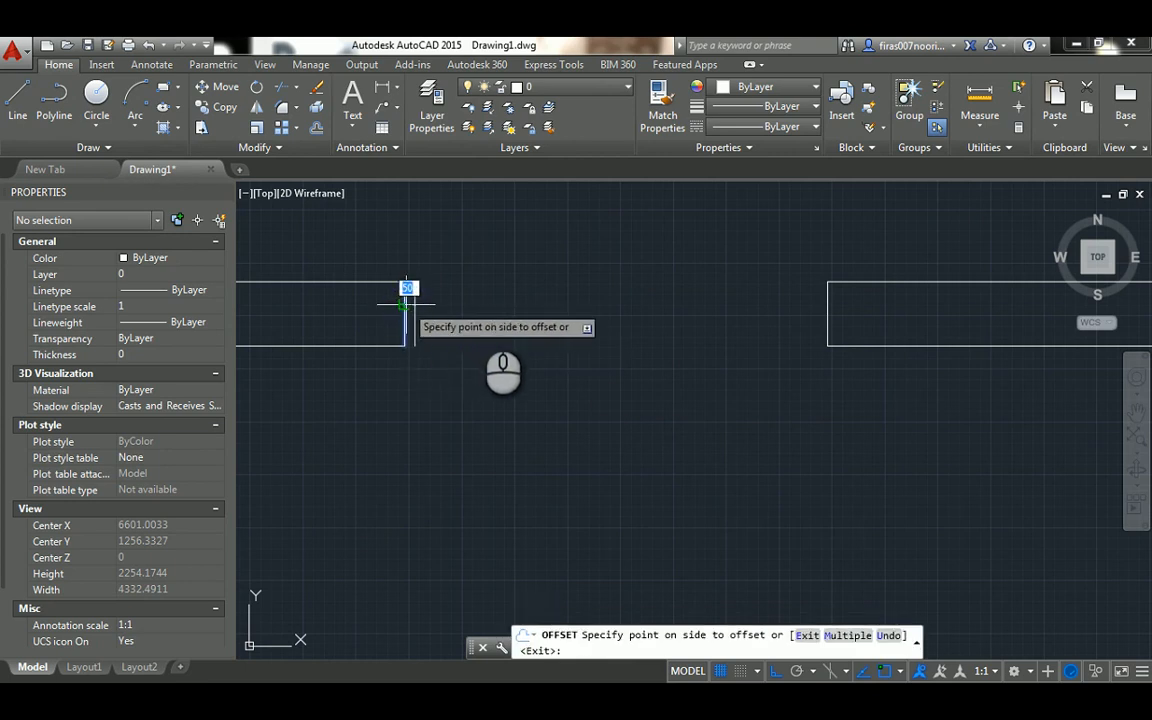
{"action": "left_click", "coordinate": [495, 350]}
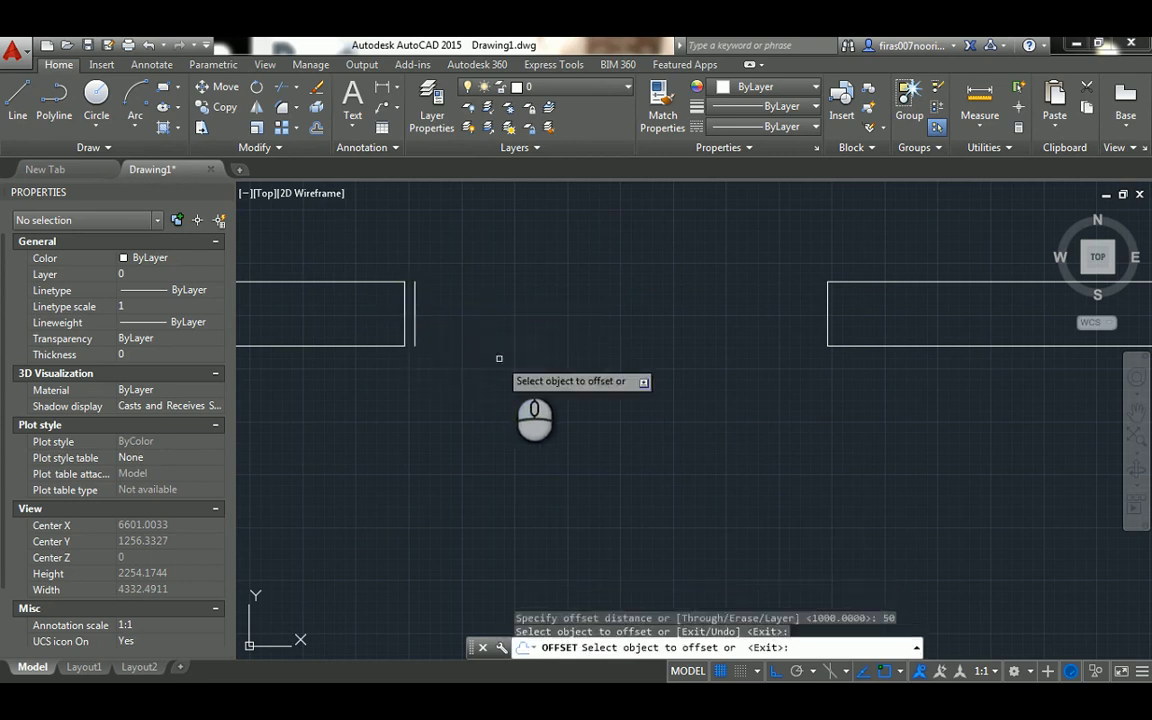
{"action": "left_click", "coordinate": [825, 292]}
{"action": "left_click", "coordinate": [700, 324]}
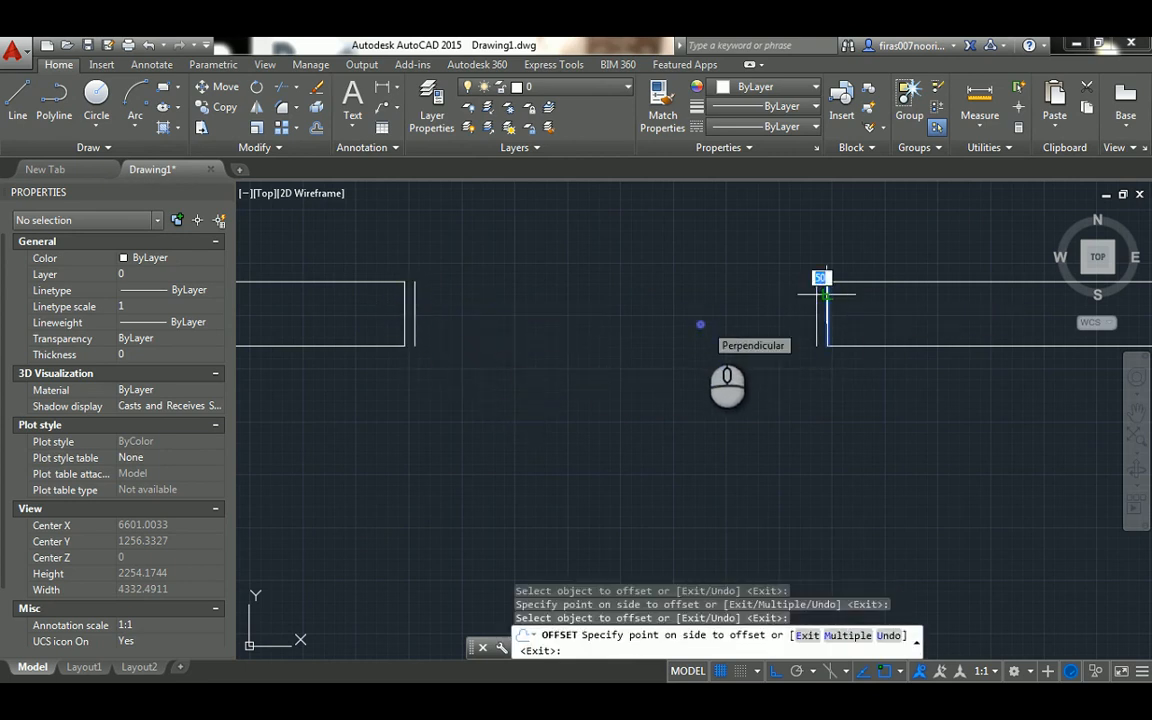
{"action": "key", "text": "Escape"}
{"action": "key", "text": "Escape"}
{"action": "key", "text": "Escape"}
{"action": "key", "text": "Escape"}
Set the colour of the two inner frame lines in the upper wall opening to Red
{"action": "left_click", "coordinate": [823, 262]}
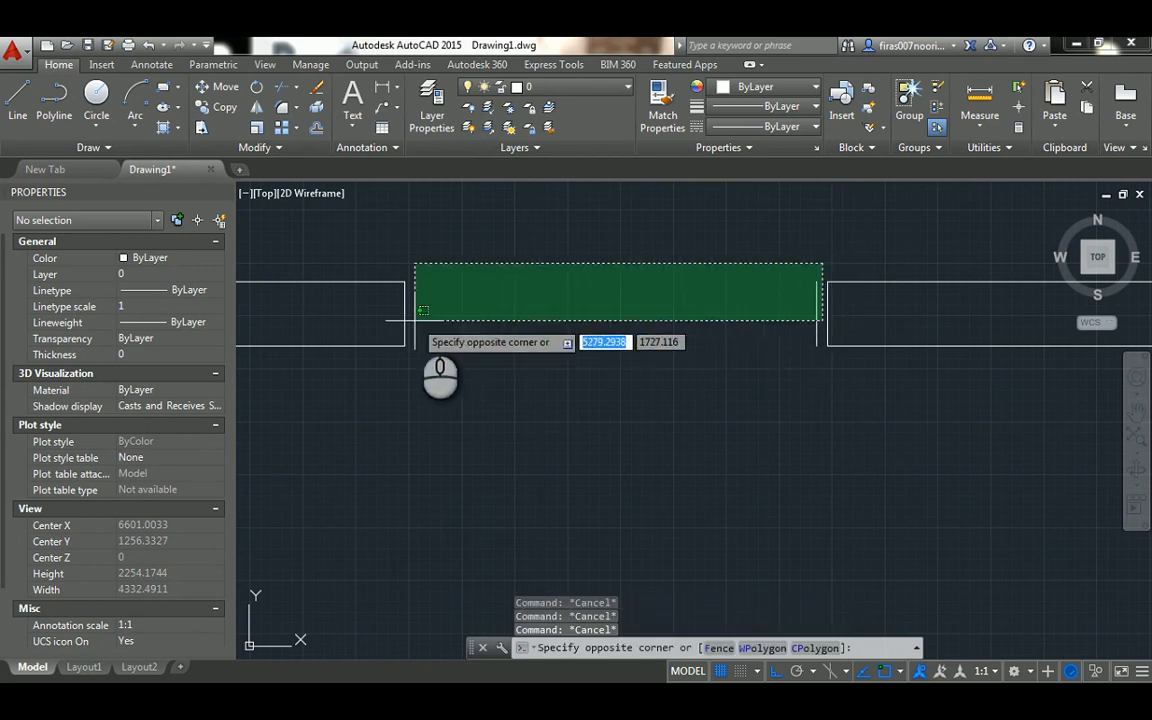
{"action": "left_click", "coordinate": [415, 316]}
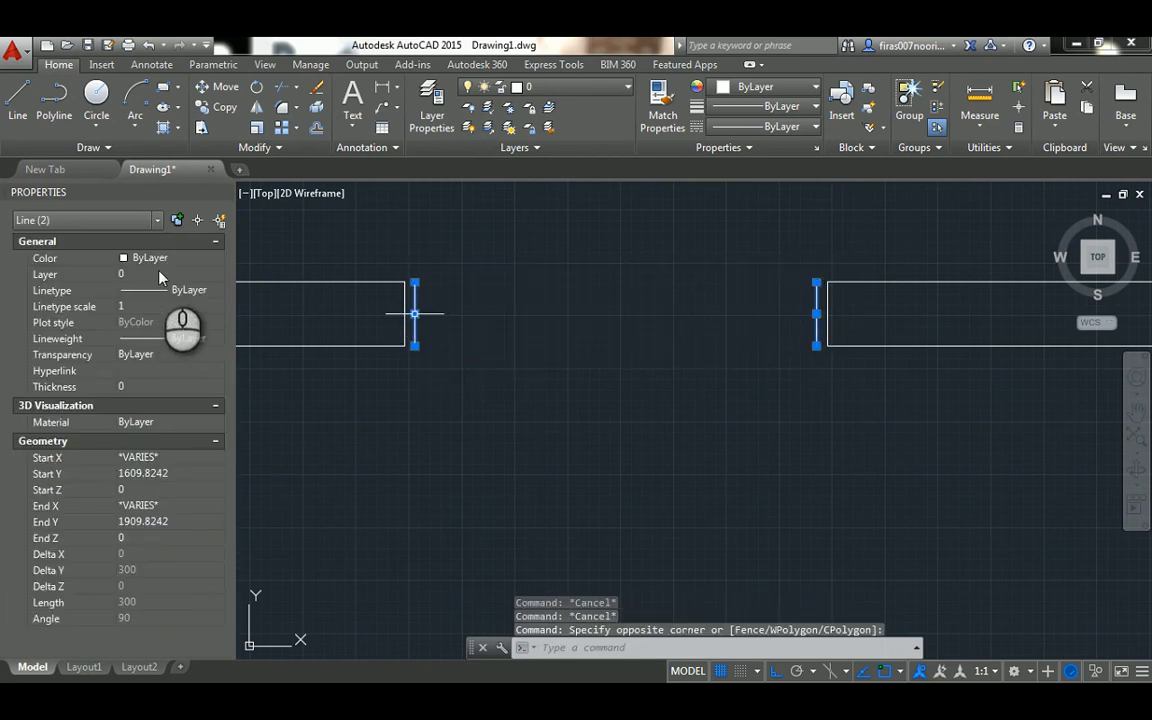
{"action": "left_click", "coordinate": [170, 259]}
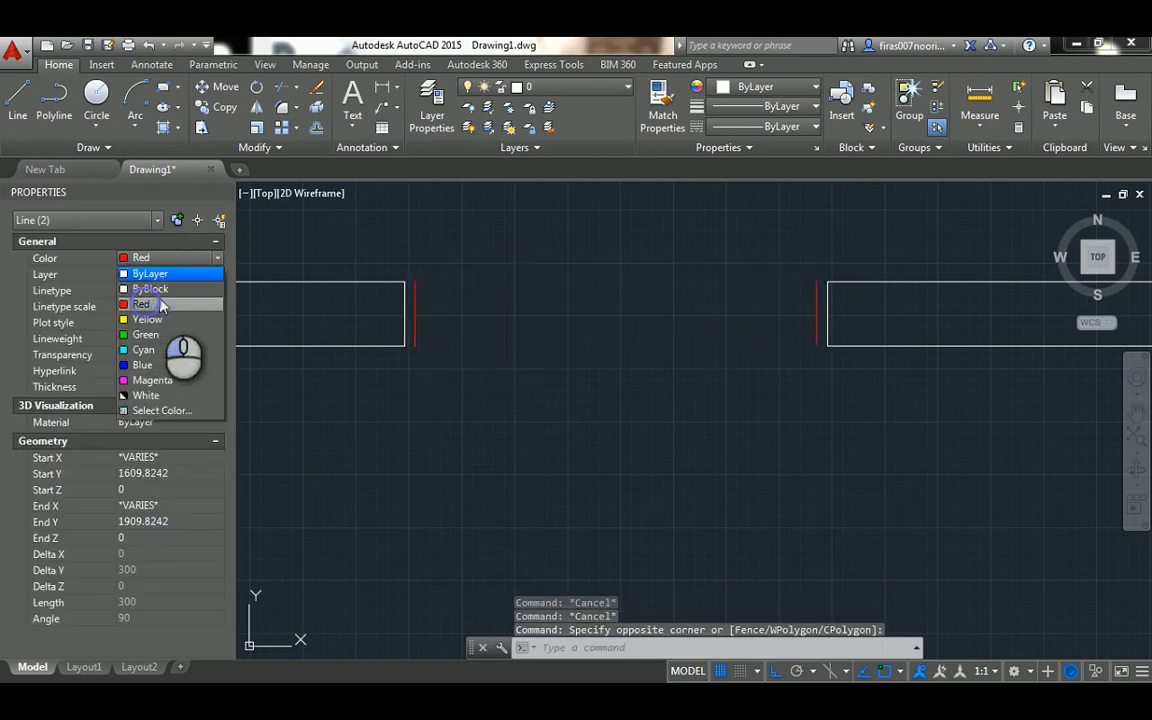
{"action": "left_click", "coordinate": [145, 301]}
{"action": "scroll", "coordinate": [382, 264], "scroll_direction": "up", "scroll_amount": 2}
{"action": "scroll", "coordinate": [395, 280], "scroll_direction": "up", "scroll_amount": 3}
{"action": "key", "text": "Escape"}
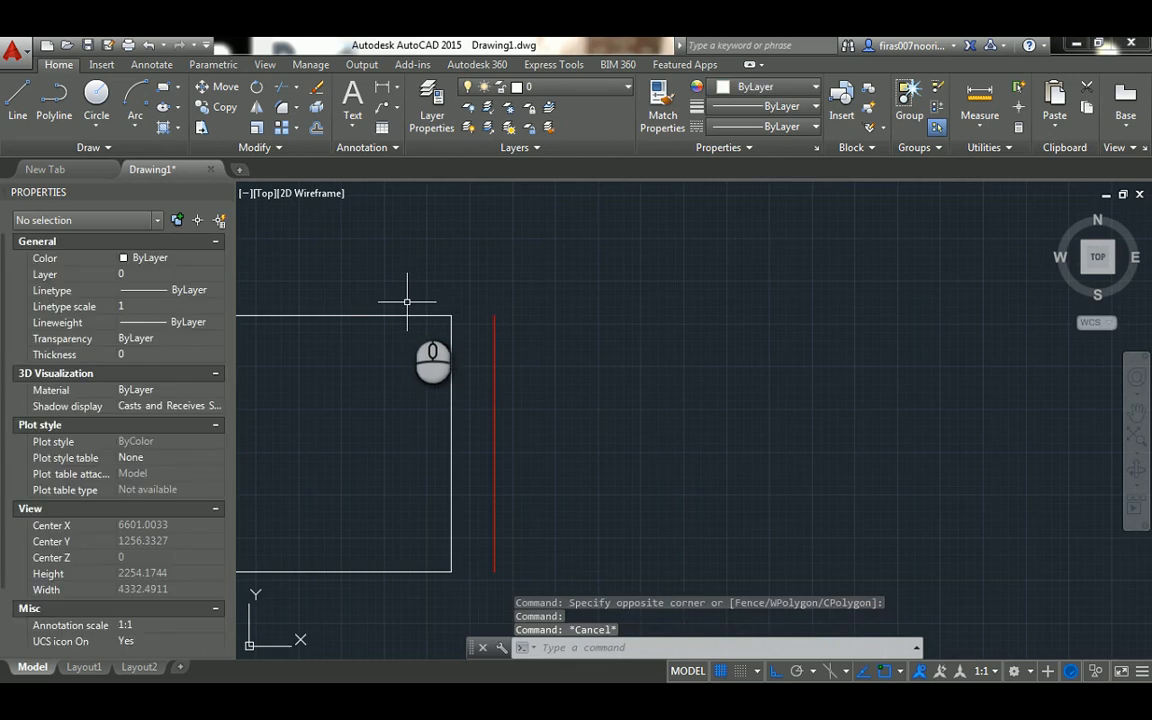
Draw two short lines joining the ends of the red line to the wall end on the upper opening's left side
{"action": "type", "text": "l"}
{"action": "key", "text": "Return"}
{"action": "left_click", "coordinate": [488, 318]}
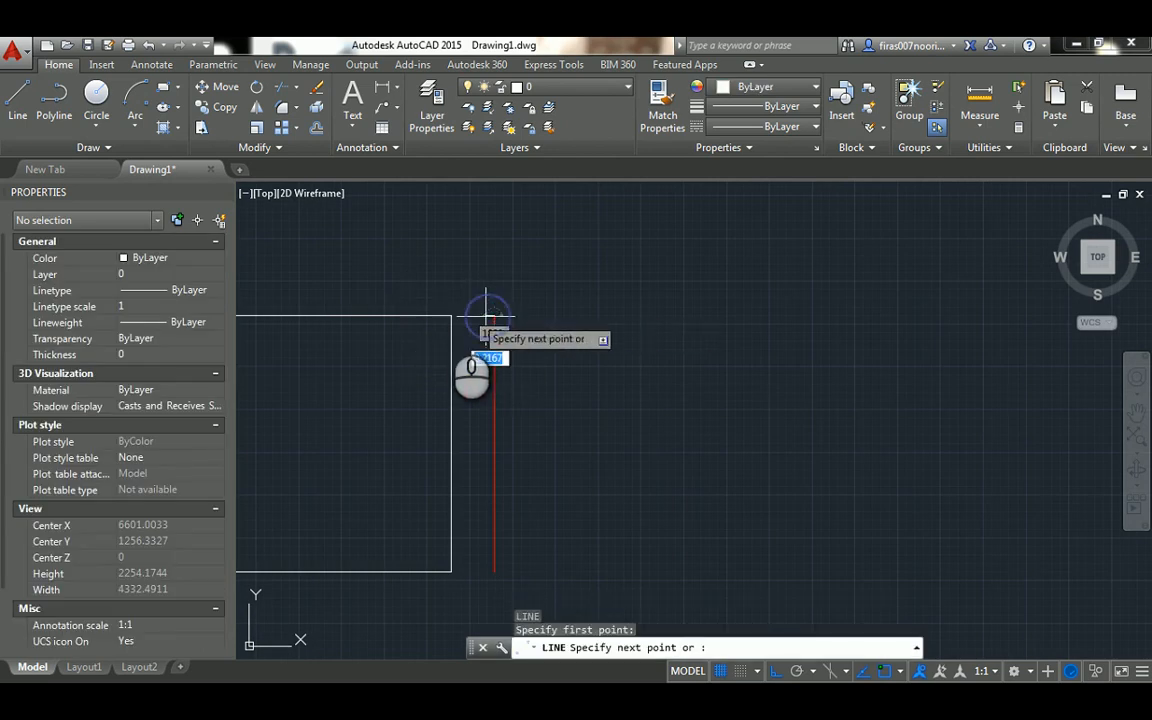
{"action": "left_click", "coordinate": [450, 317]}
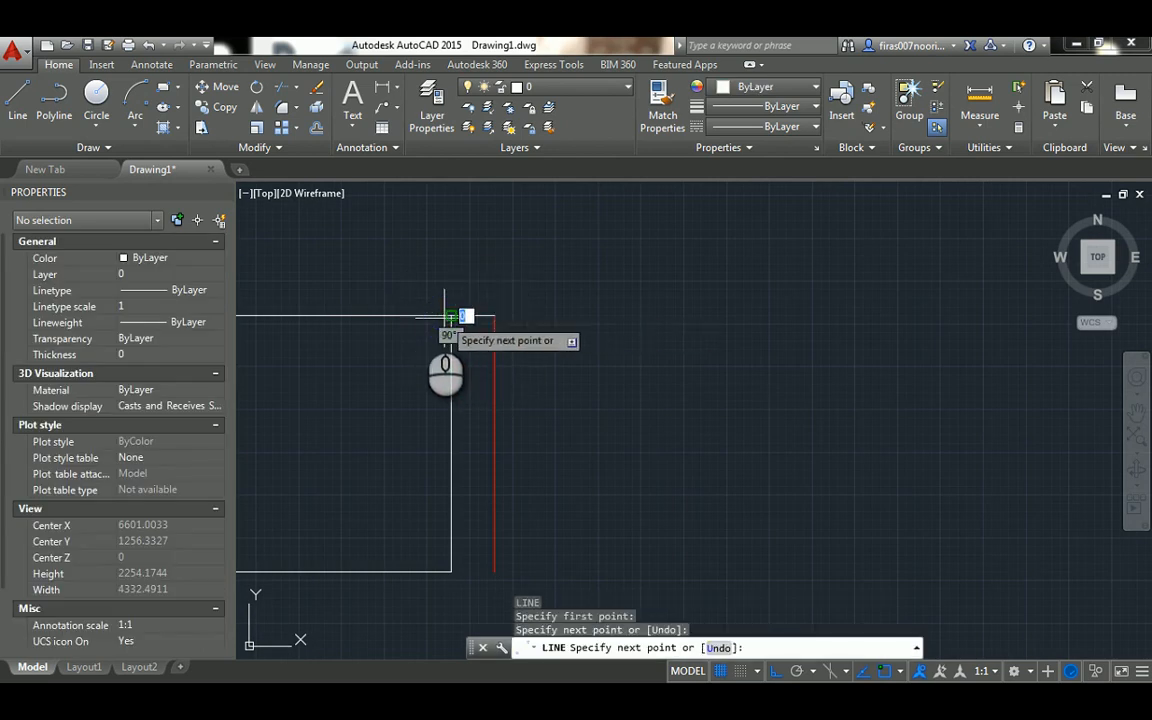
{"action": "key", "text": "Escape"}
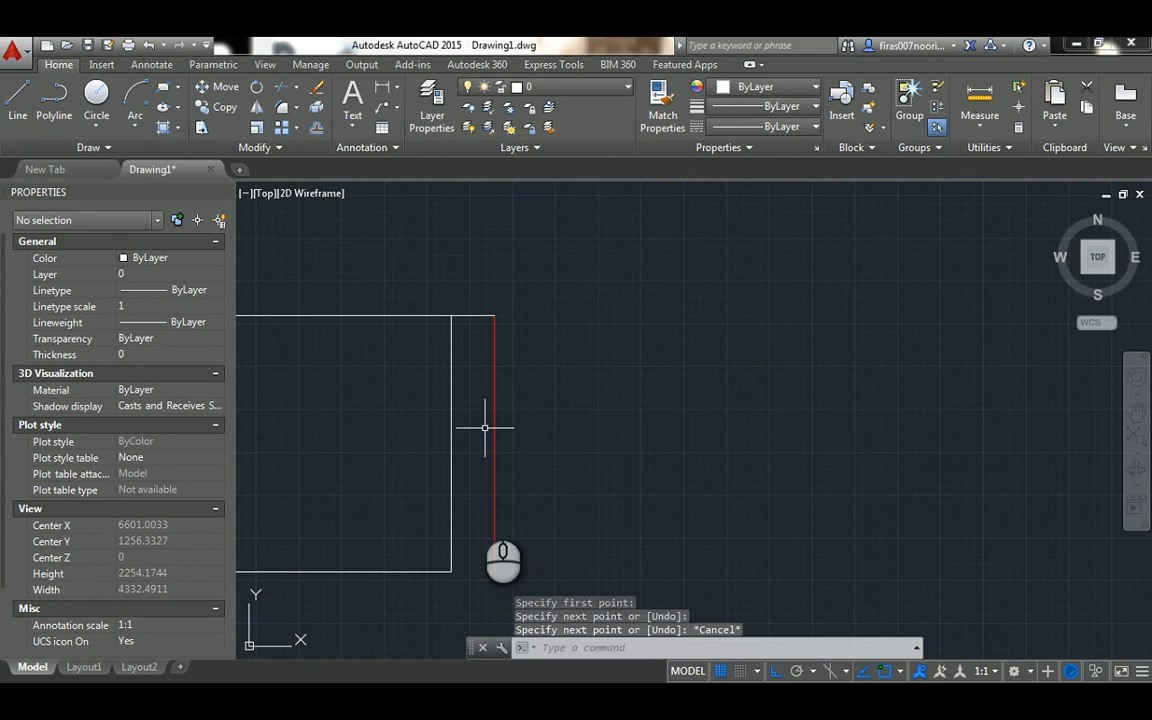
{"action": "key", "text": "Return"}
{"action": "left_click", "coordinate": [492, 568]}
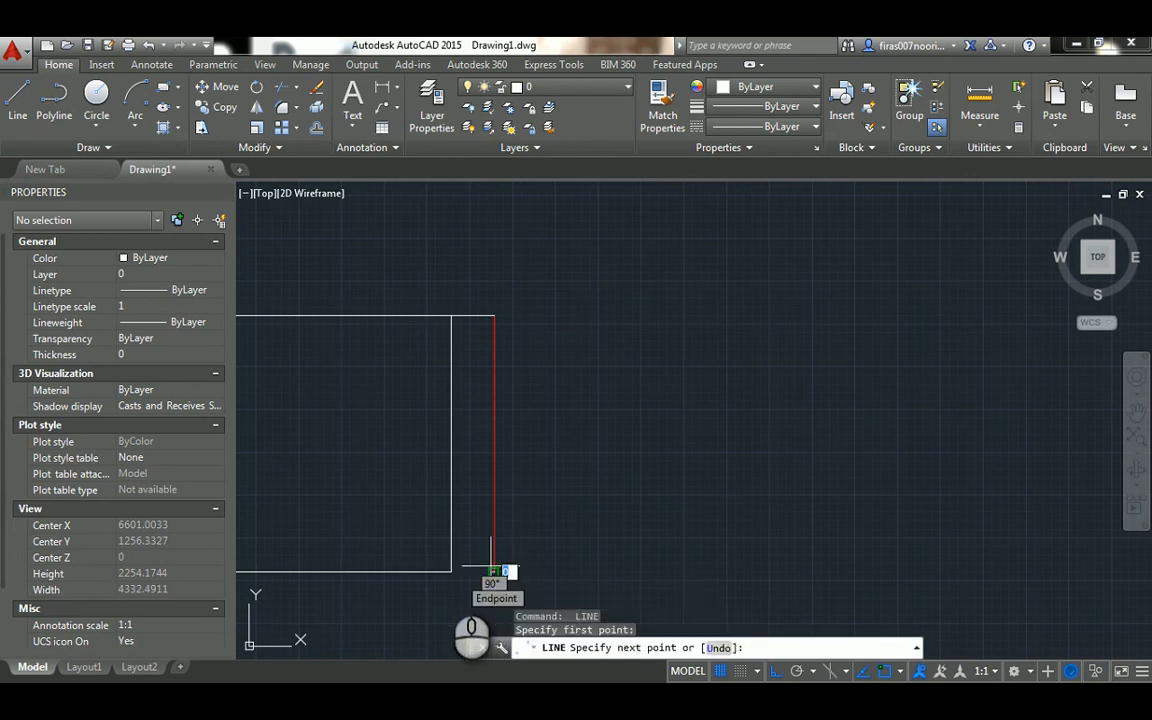
{"action": "left_click", "coordinate": [451, 572]}
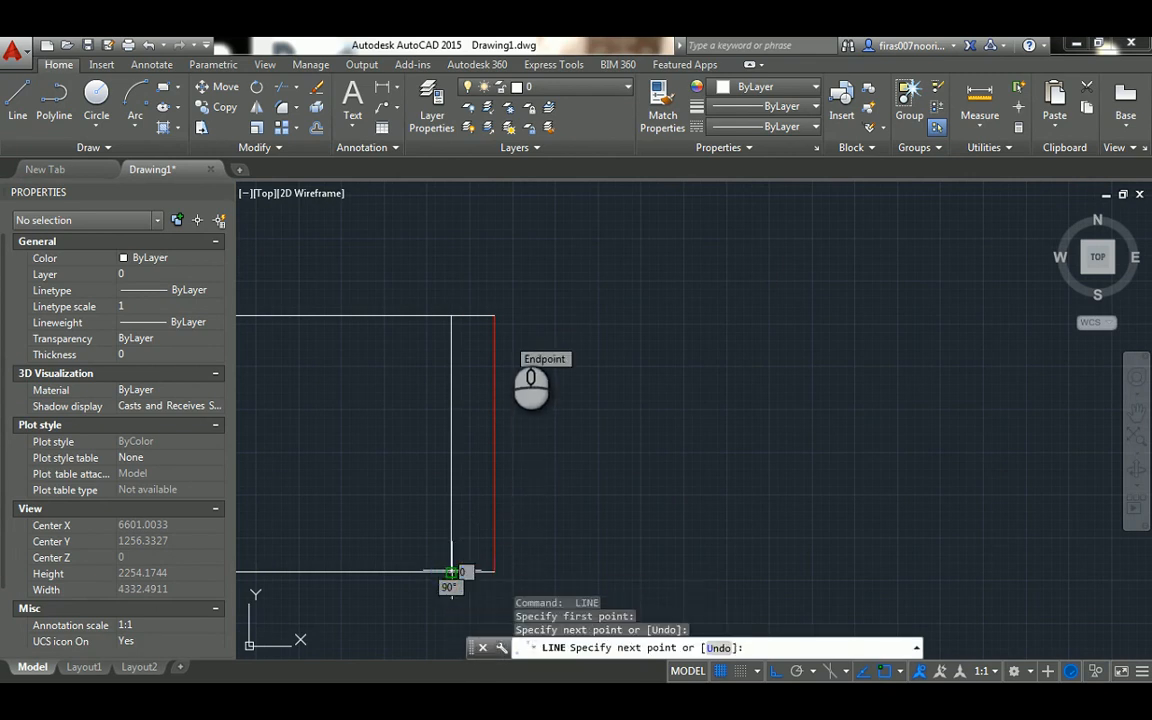
{"action": "key", "text": "Escape"}
Set the colour of the three lines forming the left door frame to Red
{"action": "left_click", "coordinate": [514, 288]}
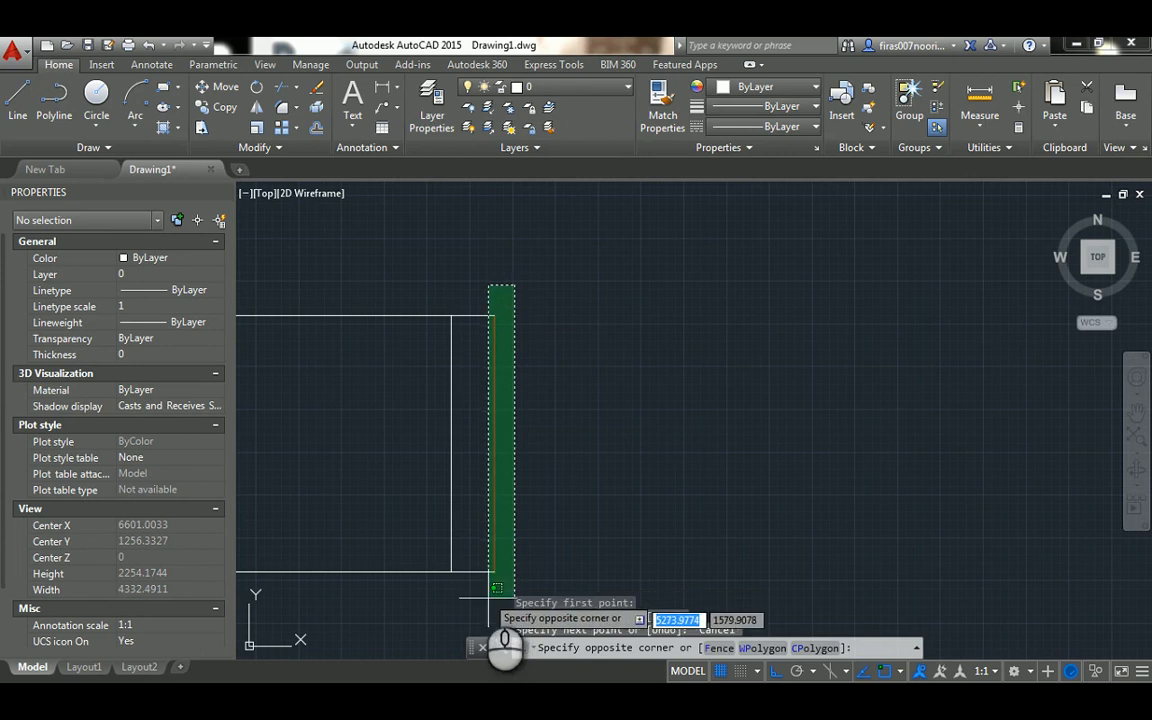
{"action": "left_click", "coordinate": [480, 590]}
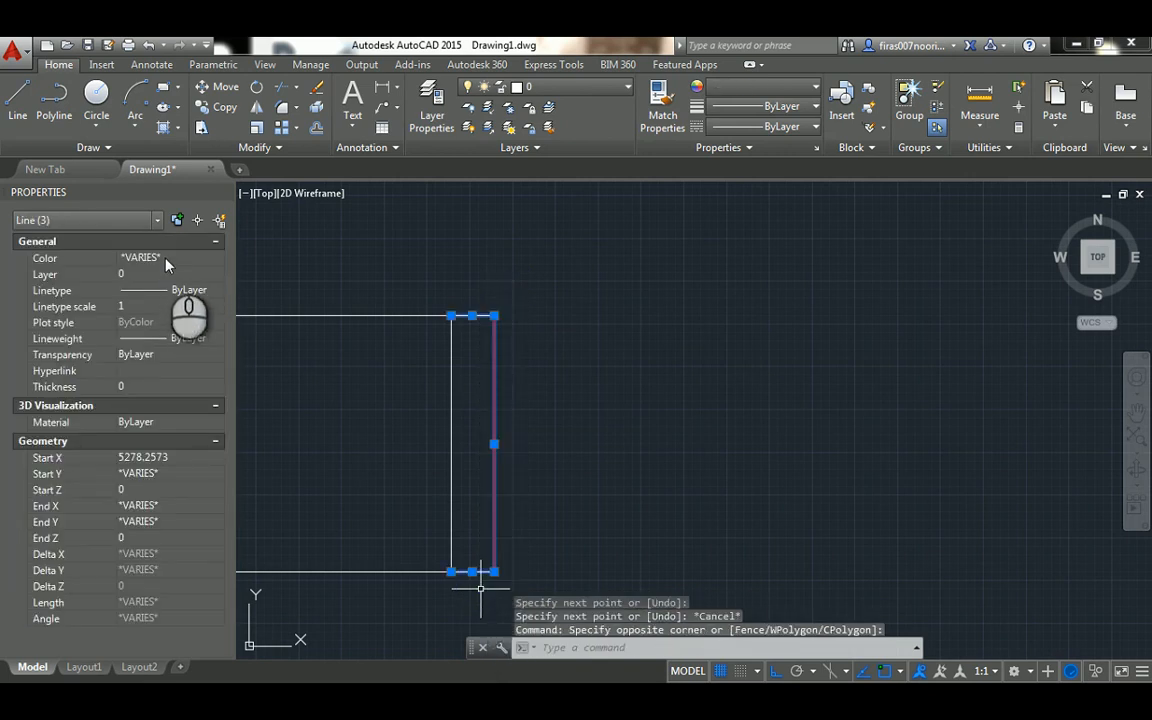
{"action": "left_click", "coordinate": [165, 258]}
{"action": "left_click", "coordinate": [166, 286]}
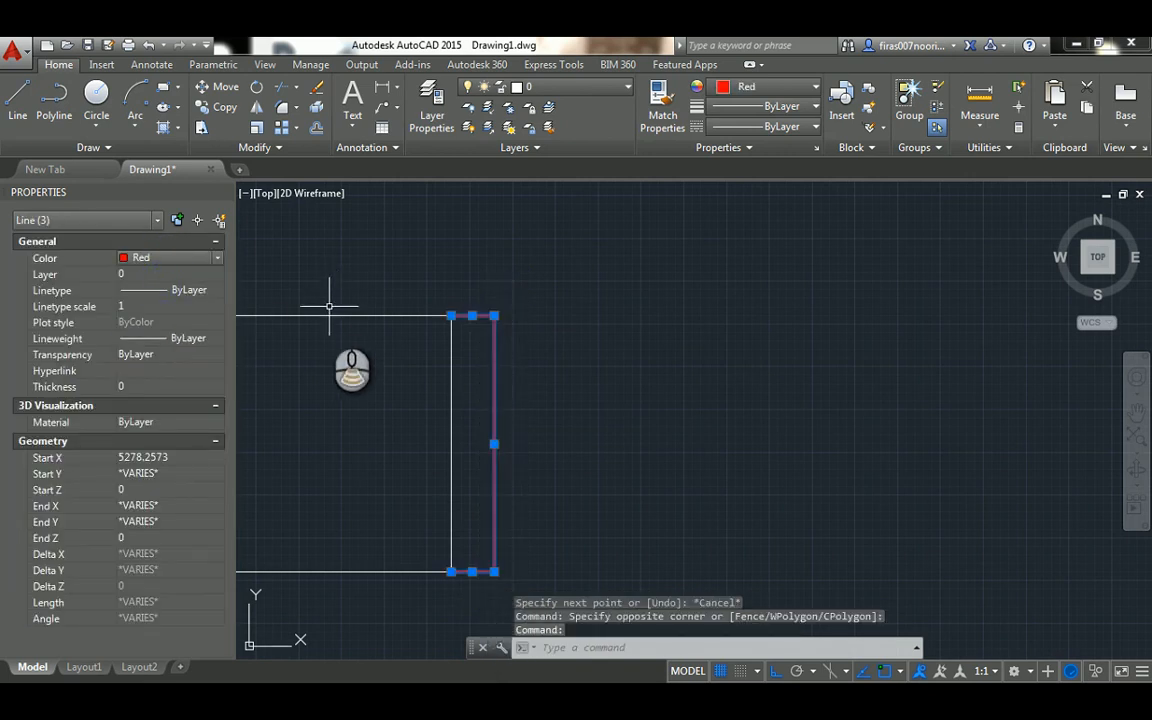
{"action": "scroll", "coordinate": [329, 303], "scroll_direction": "down", "scroll_amount": 6}
{"action": "scroll", "coordinate": [766, 314], "scroll_direction": "up", "scroll_amount": 2}
{"action": "scroll", "coordinate": [805, 308], "scroll_direction": "up", "scroll_amount": 2}
{"action": "key", "text": "Escape"}
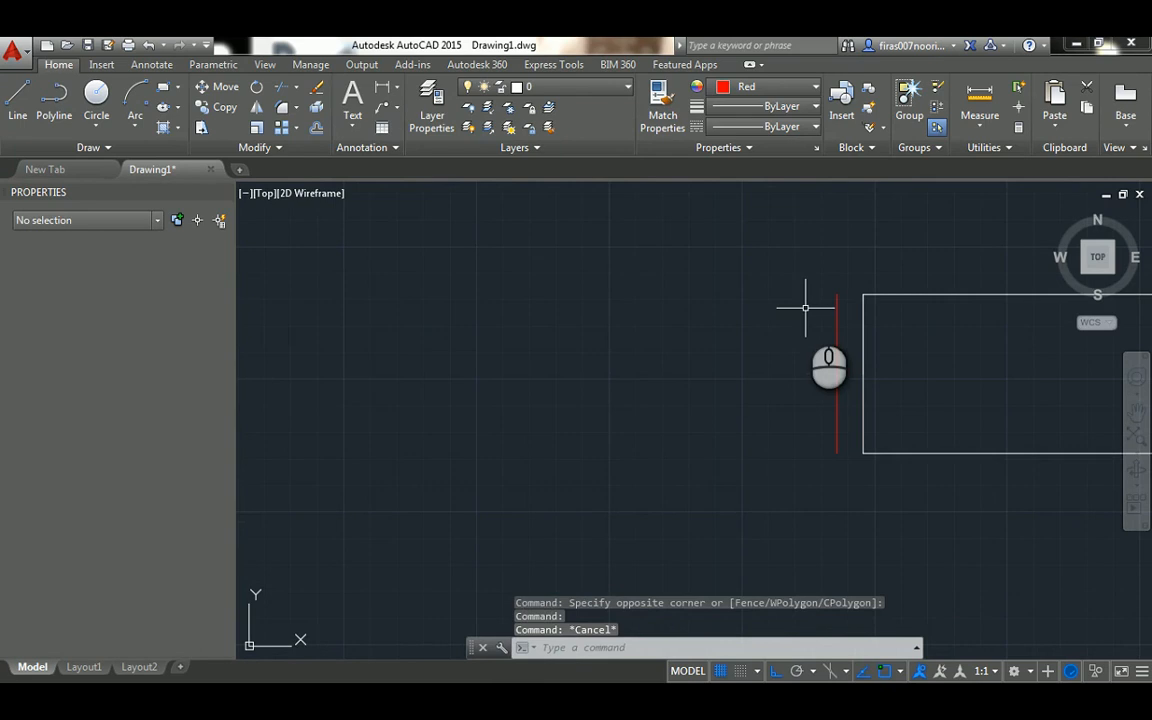
Draw two short lines joining the ends of the red line to the wall end on the upper opening's right side
{"action": "scroll", "coordinate": [830, 305], "scroll_direction": "up", "scroll_amount": 2}
{"action": "middle_click_drag", "start_coordinate": [830, 305], "coordinate": [690, 307]}
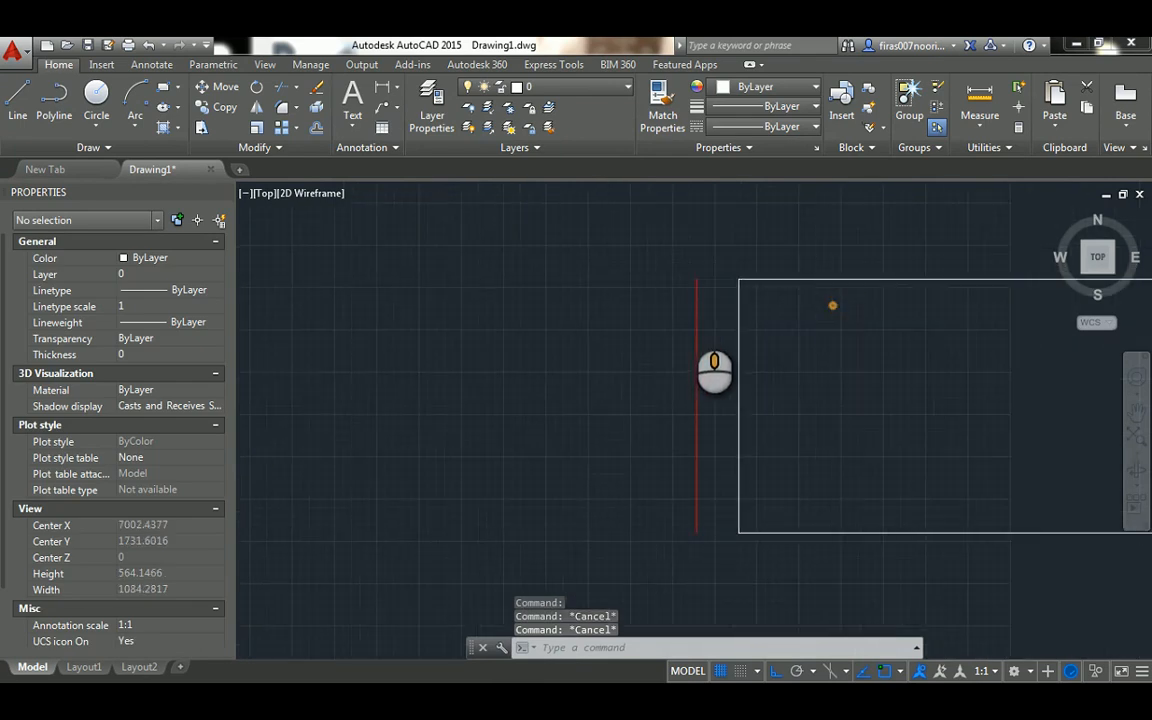
{"action": "type", "text": "l"}
{"action": "key", "text": "Return"}
{"action": "left_click", "coordinate": [697, 277]}
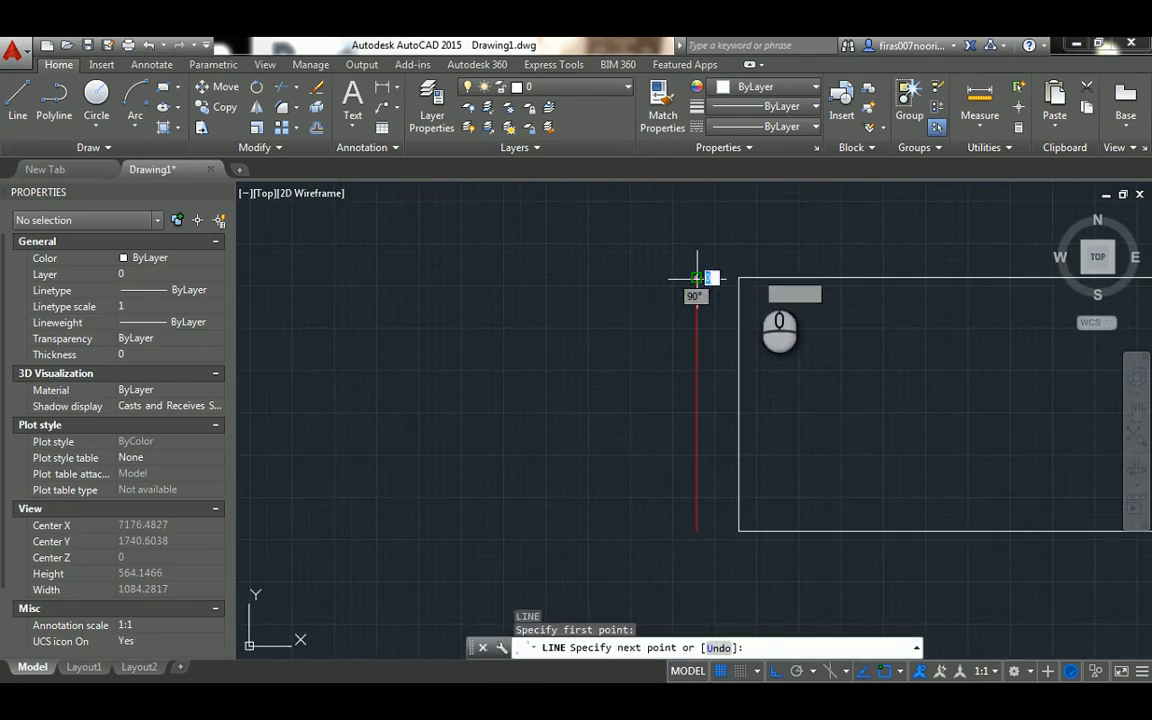
{"action": "left_click", "coordinate": [739, 277]}
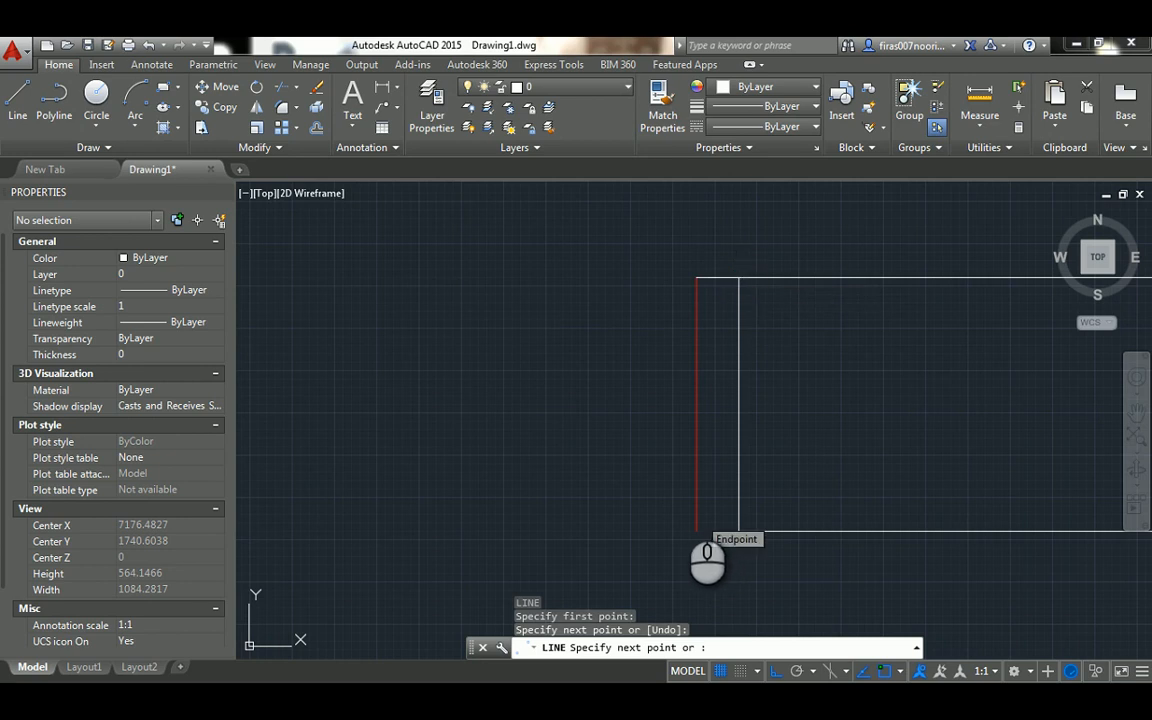
{"action": "key", "text": "Escape"}
{"action": "key", "text": "space"}
{"action": "left_click", "coordinate": [695, 532]}
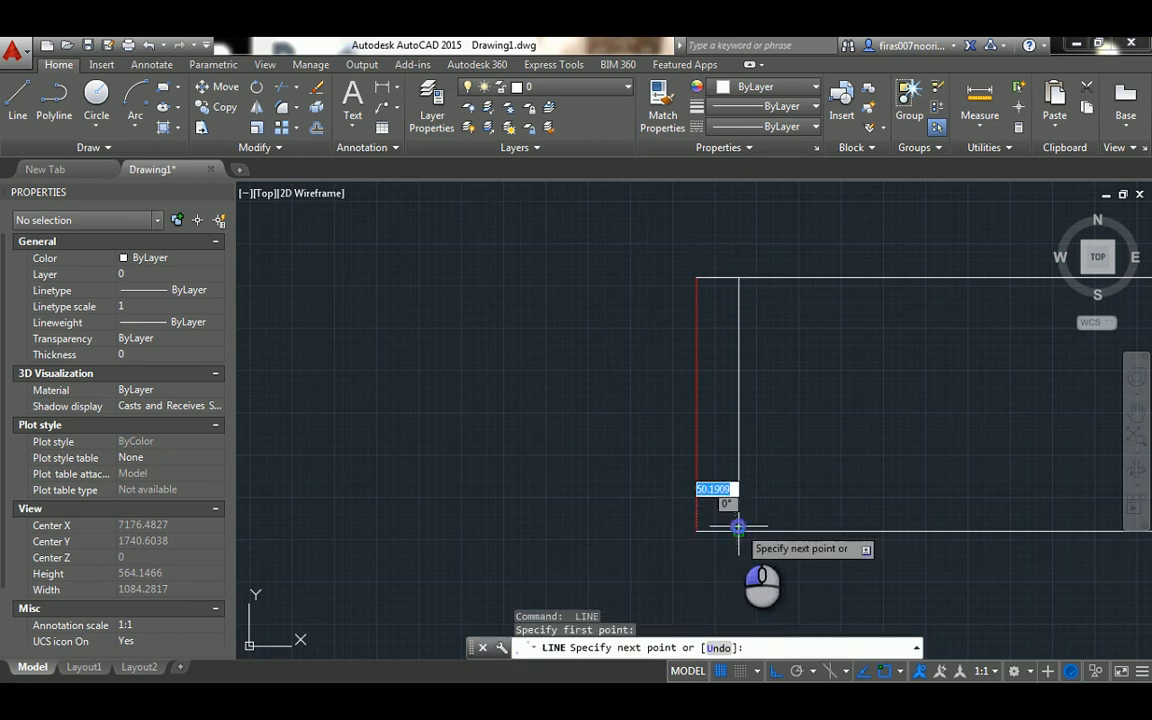
{"action": "left_click", "coordinate": [739, 530]}
{"action": "key", "text": "Escape"}
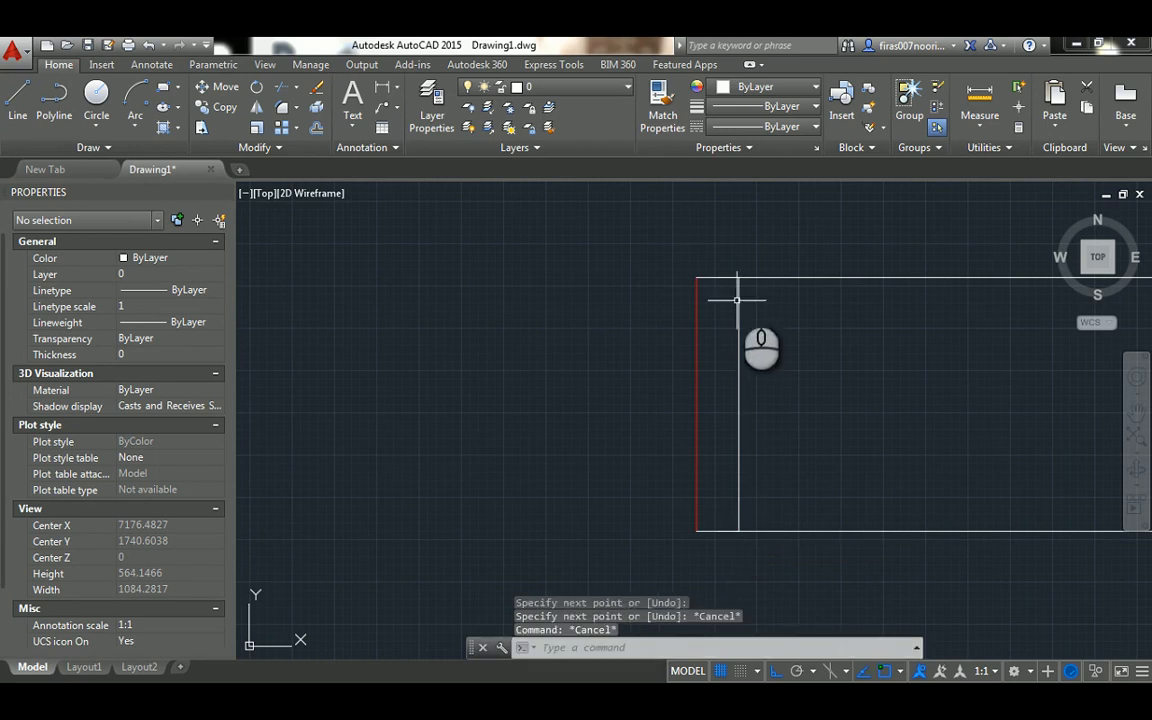
{"action": "left_click", "coordinate": [719, 247]}
{"action": "left_click", "coordinate": [643, 545]}
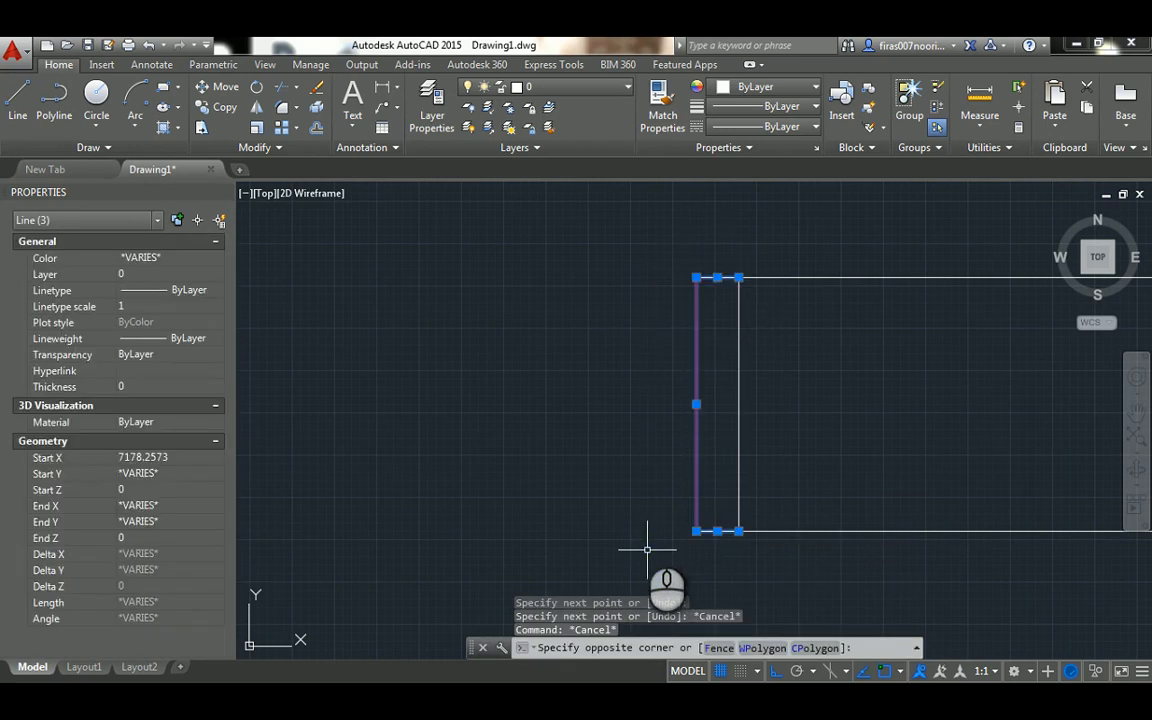
{"action": "key", "text": "Escape"}
{"action": "key", "text": "Return"}
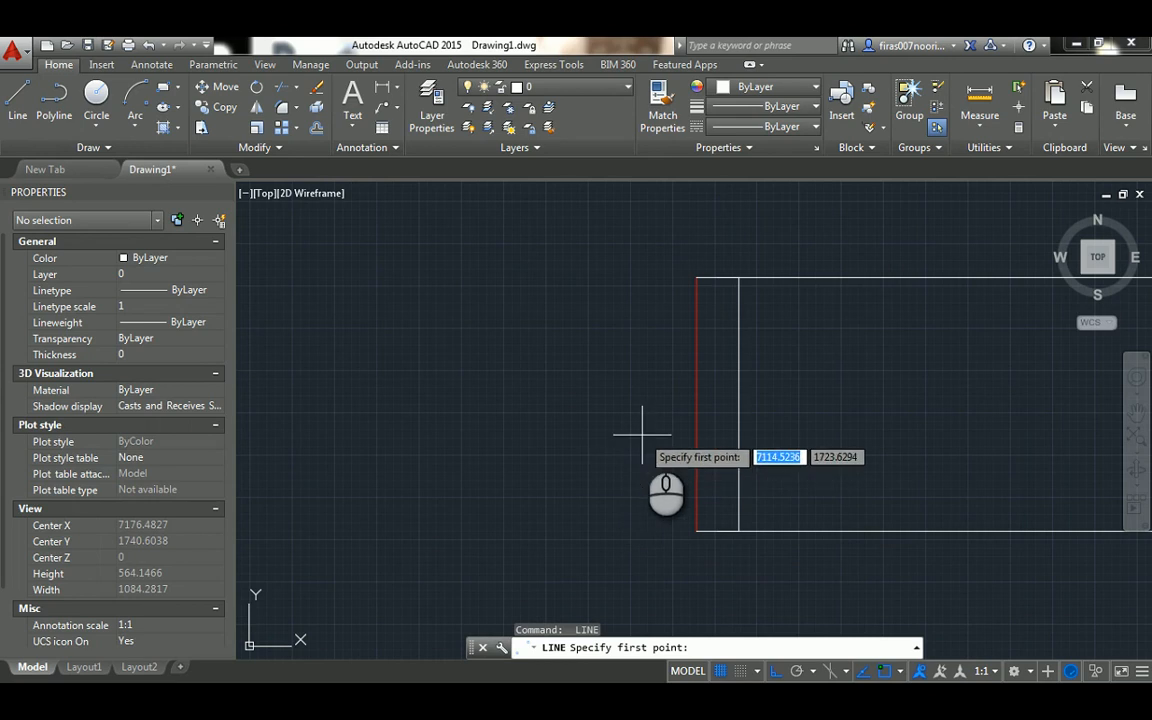
{"action": "left_click", "coordinate": [741, 268]}
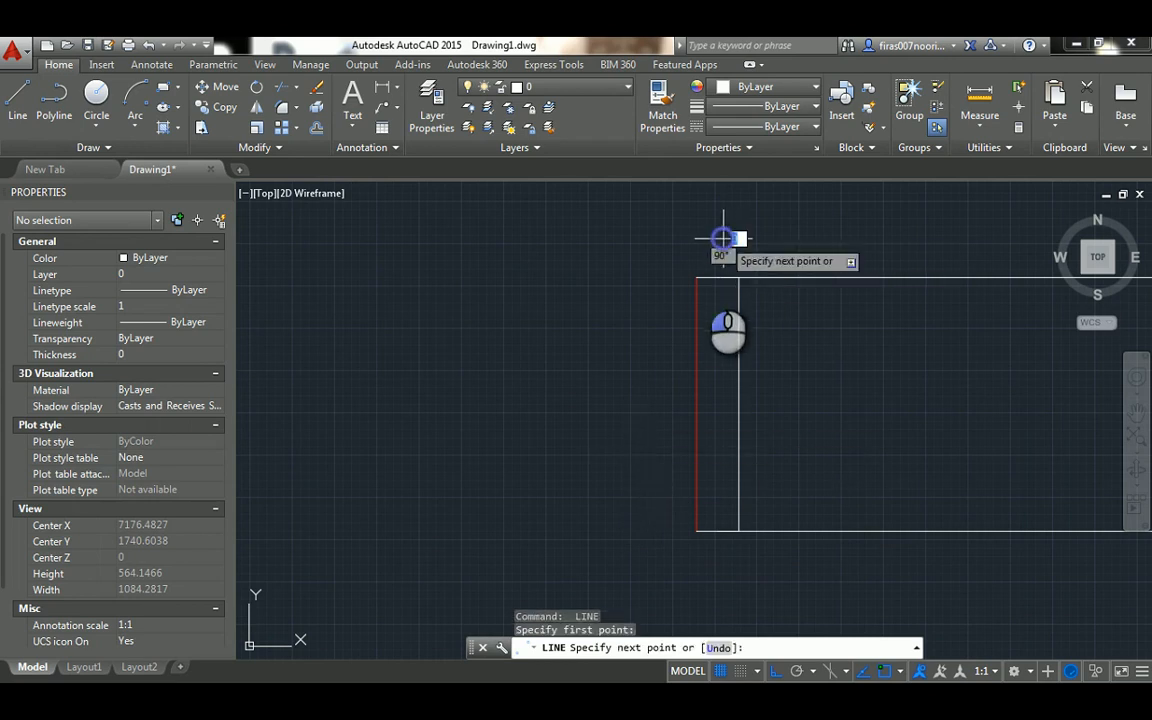
{"action": "key", "text": "Escape"}
{"action": "key", "text": "Escape"}
{"action": "key", "text": "Escape"}
Set the colour of the three lines forming the right door frame to Red
{"action": "left_click", "coordinate": [712, 252]}
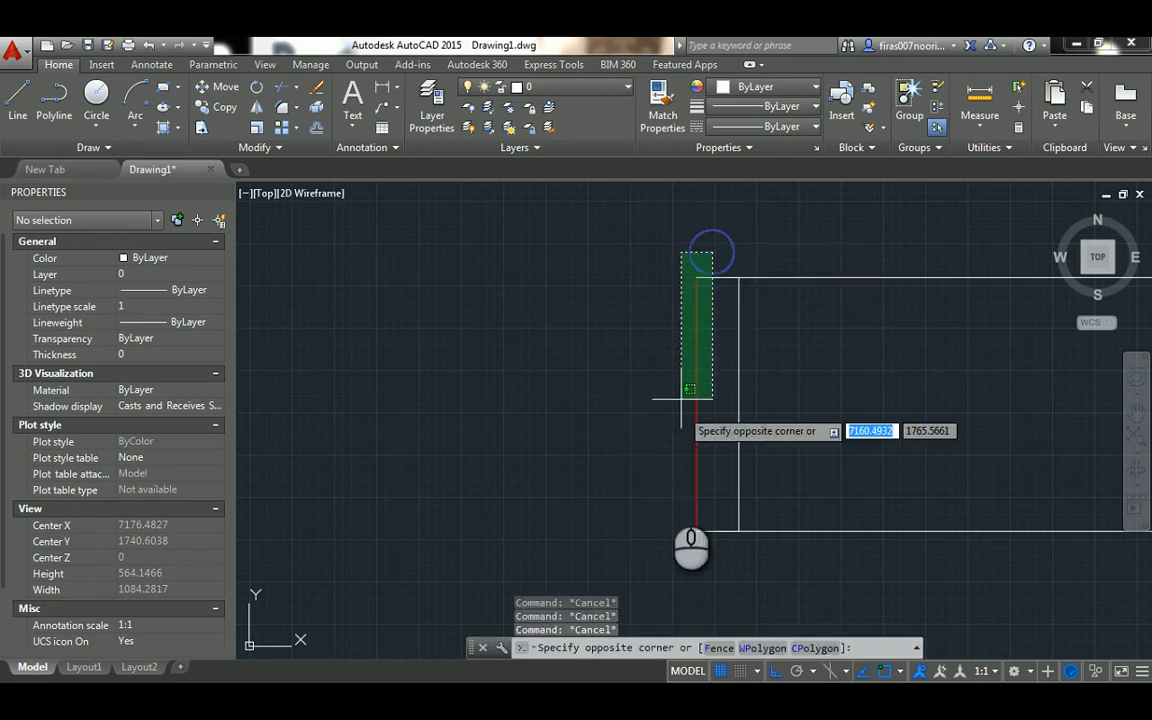
{"action": "left_click", "coordinate": [660, 551]}
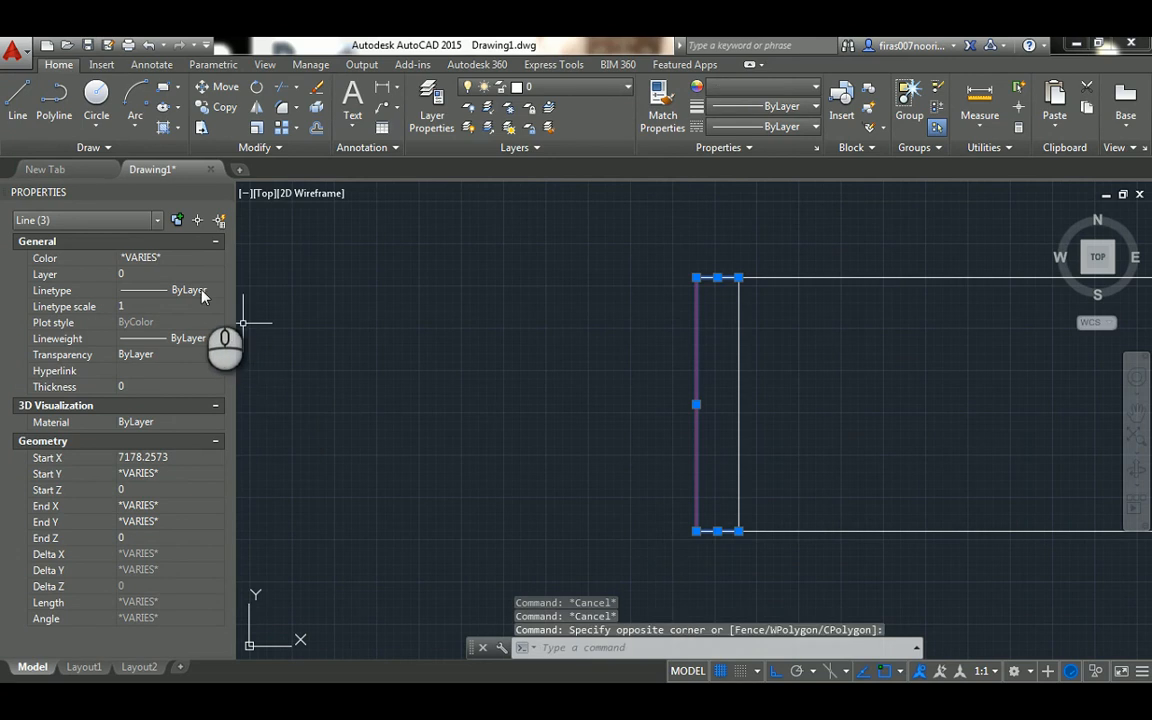
{"action": "left_click", "coordinate": [183, 258]}
{"action": "left_click", "coordinate": [150, 300]}
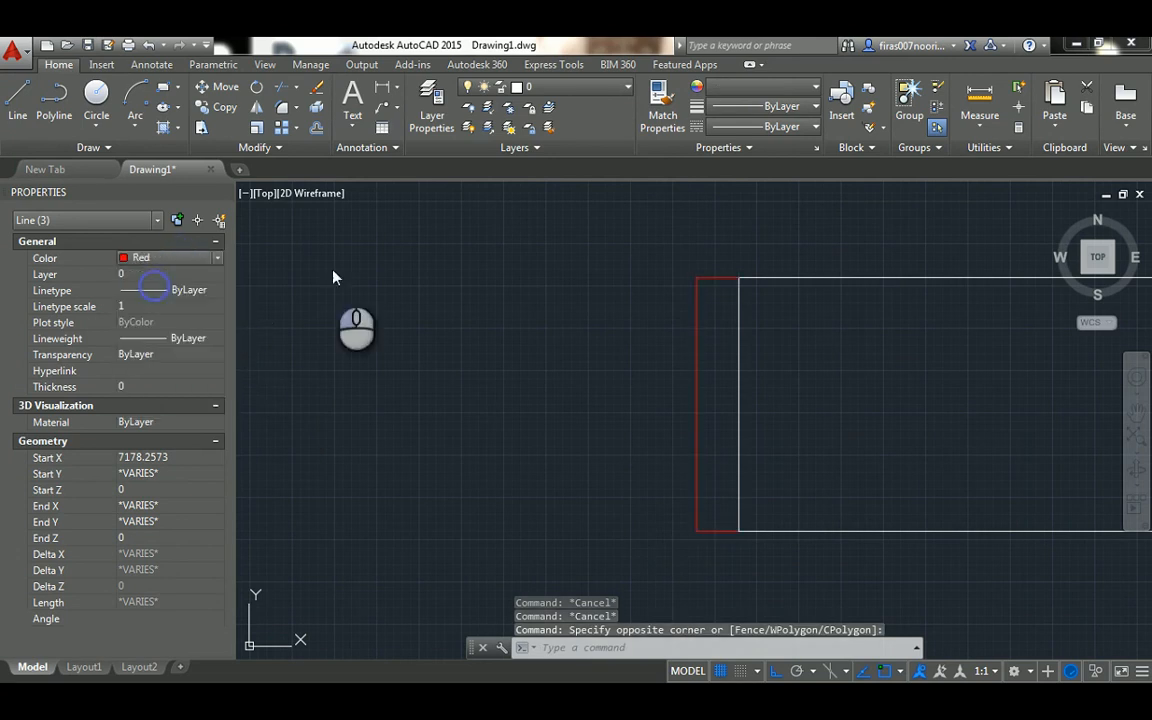
{"action": "key", "text": "Escape"}
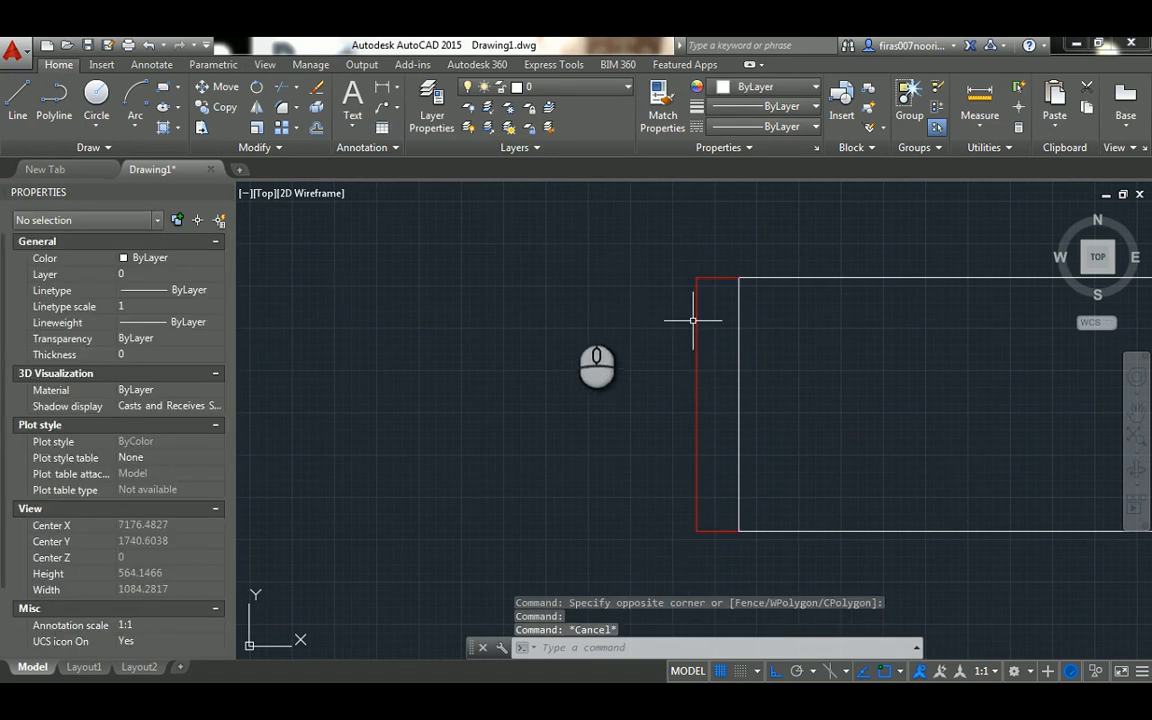
{"action": "scroll", "coordinate": [478, 308], "scroll_direction": "down", "scroll_amount": 5}
{"action": "key", "text": "Escape"}
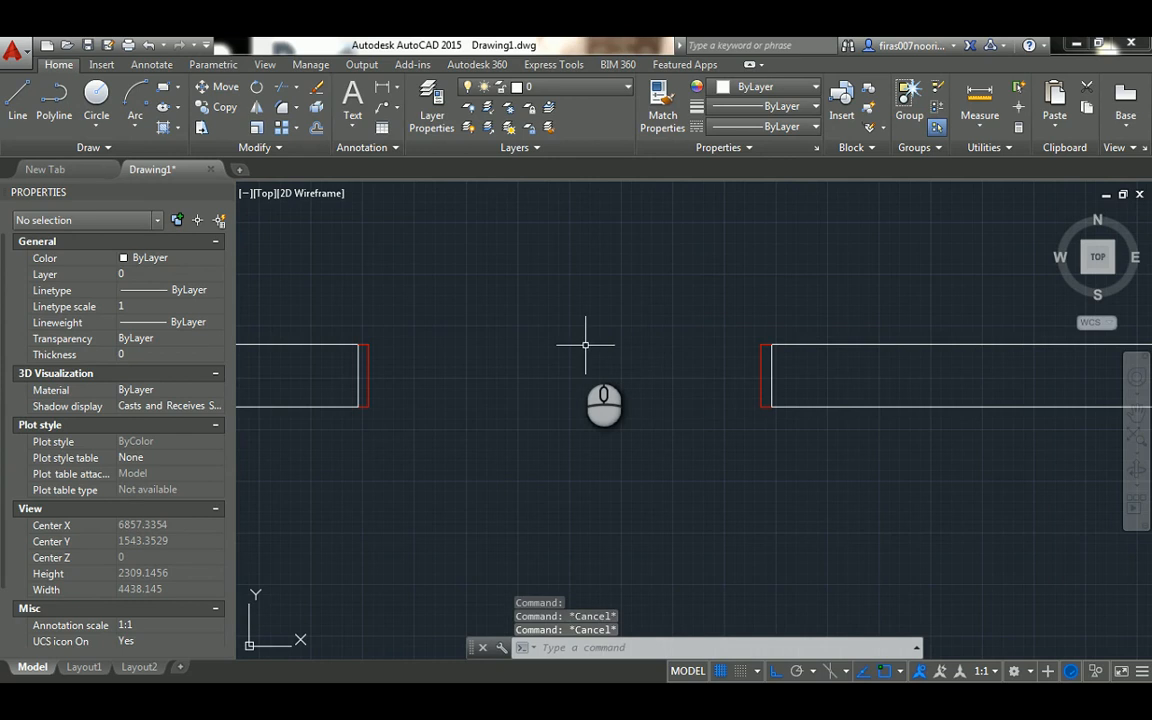
{"action": "type", "text": "l"}
{"action": "key", "text": "Return"}
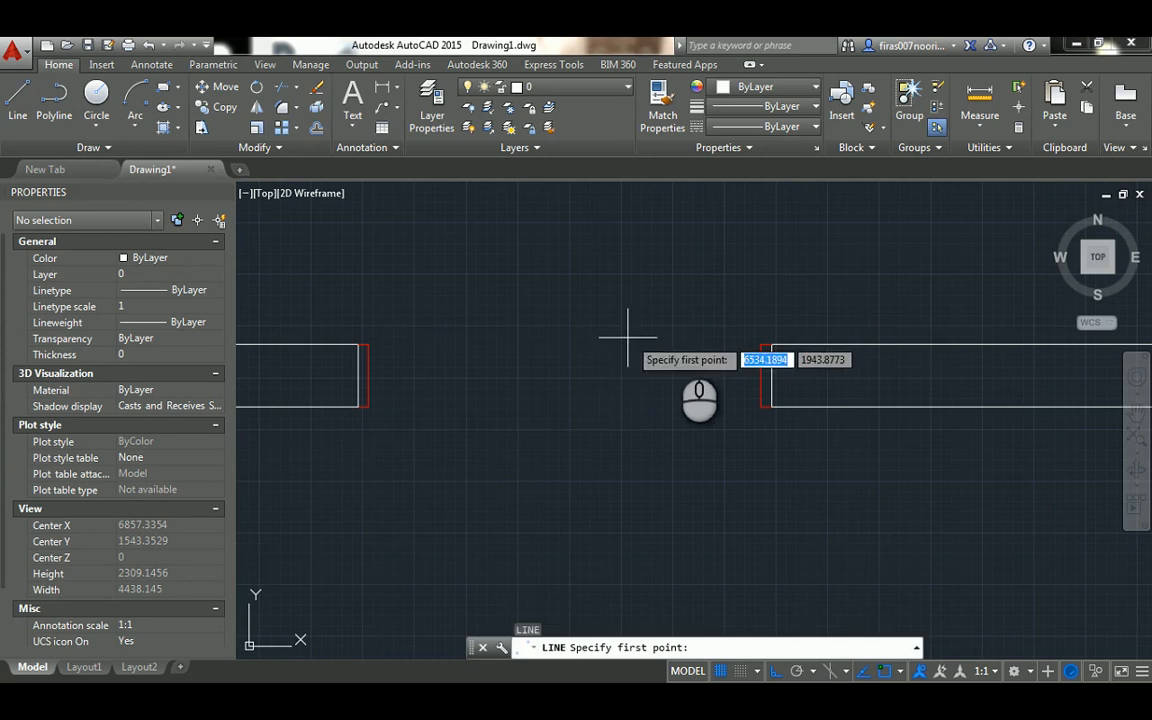
{"action": "left_click", "coordinate": [752, 345]}
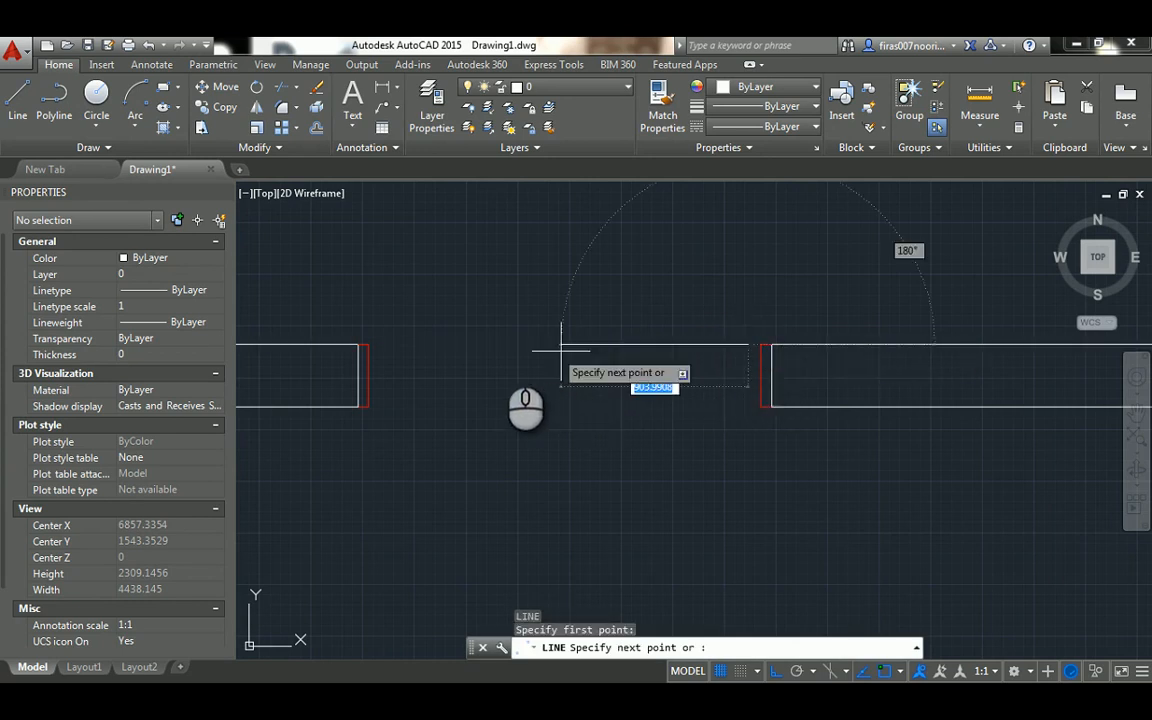
{"action": "key", "text": "Escape"}
{"action": "key", "text": "Escape"}
Draw a line across the opening between the upper inner corners of the right and left frames
{"action": "scroll", "coordinate": [745, 328], "scroll_direction": "up", "scroll_amount": 3}
{"action": "key", "text": "Return"}
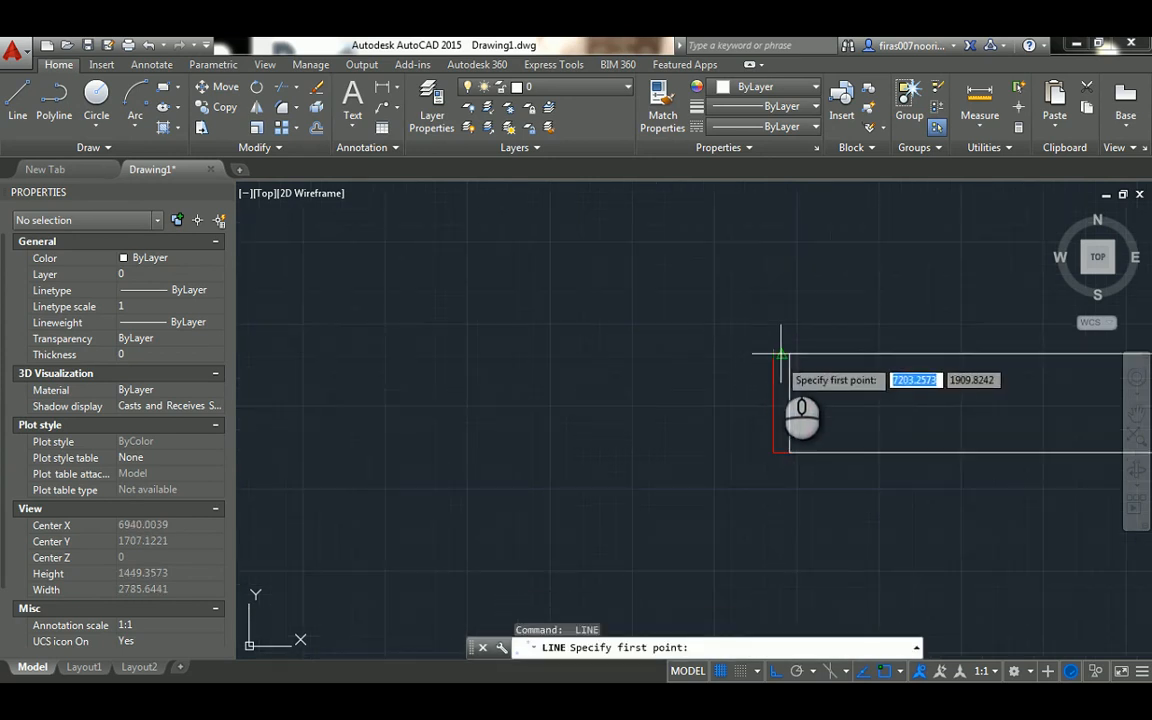
{"action": "left_click", "coordinate": [773, 354]}
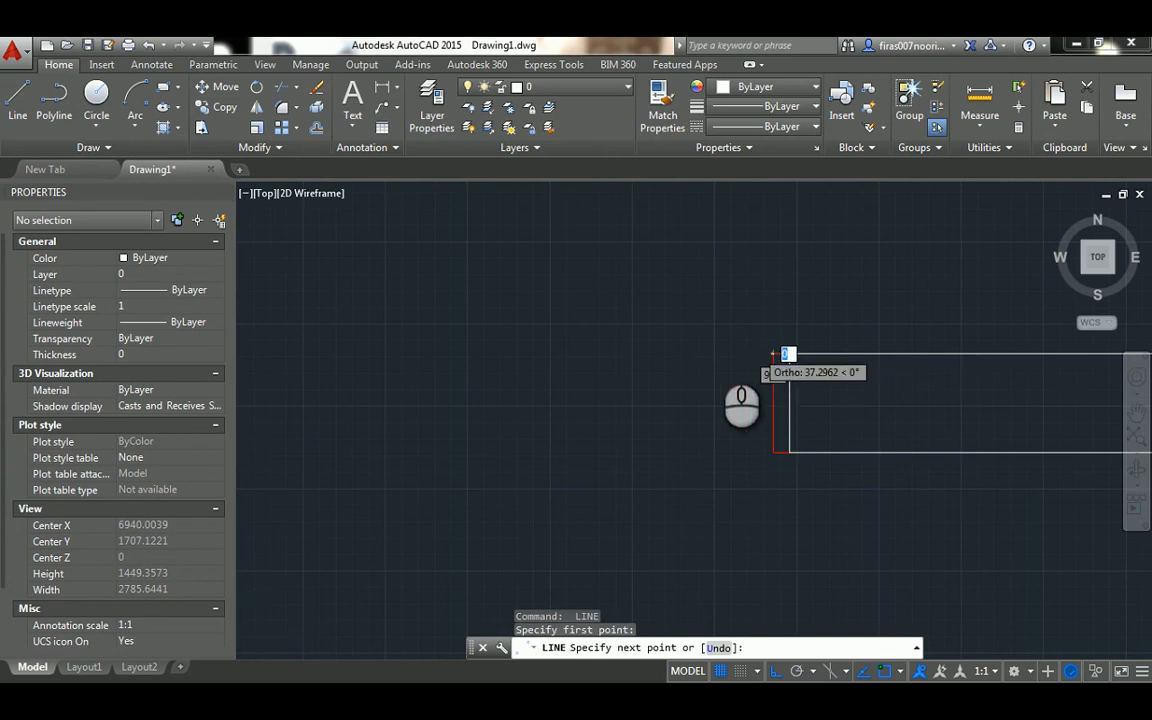
{"action": "scroll", "coordinate": [780, 353], "scroll_direction": "down", "scroll_amount": 3}
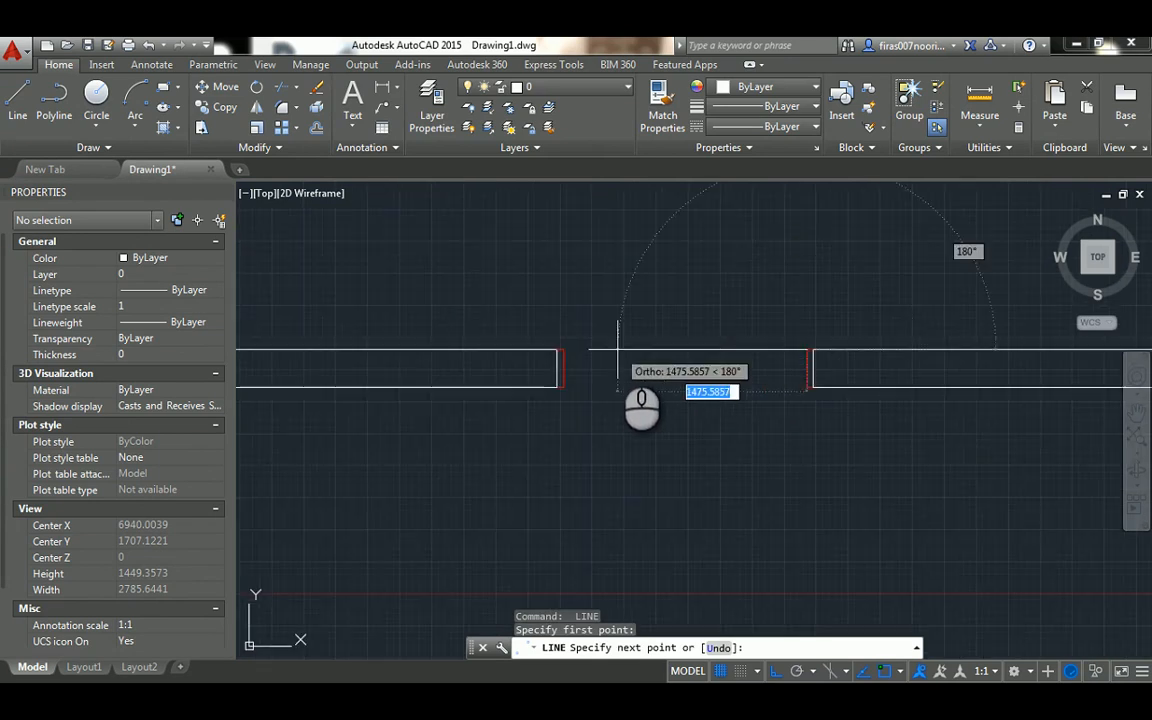
{"action": "left_click", "coordinate": [564, 349]}
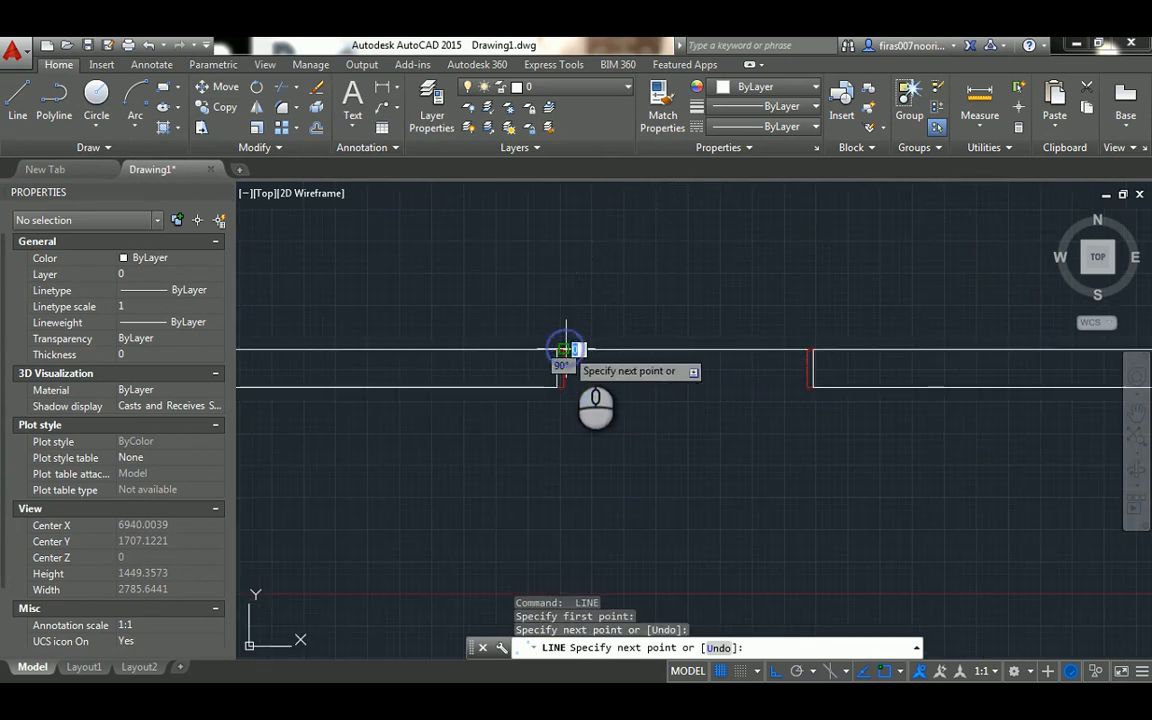
{"action": "key", "text": "Escape"}
Erase the line across the opening between the frames' upper corners
{"action": "scroll", "coordinate": [608, 342], "scroll_direction": "down", "scroll_amount": 2}
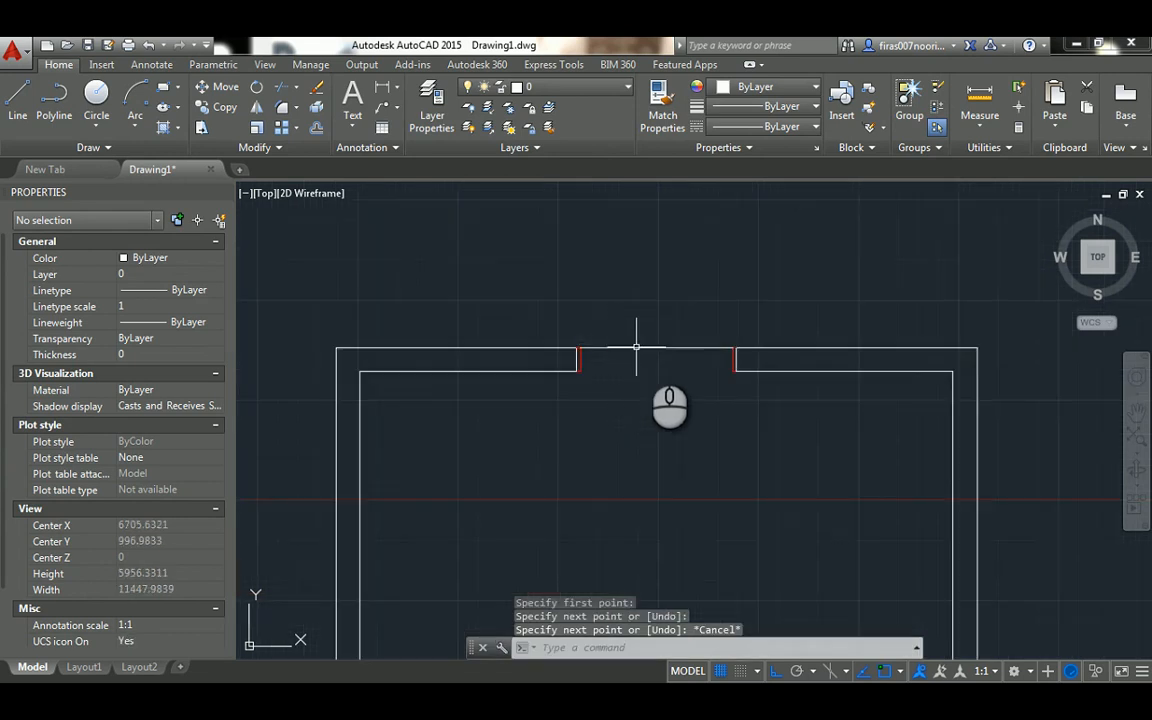
{"action": "left_click", "coordinate": [661, 329]}
{"action": "left_click", "coordinate": [645, 358]}
{"action": "scroll", "coordinate": [645, 358], "scroll_direction": "up", "scroll_amount": 4}
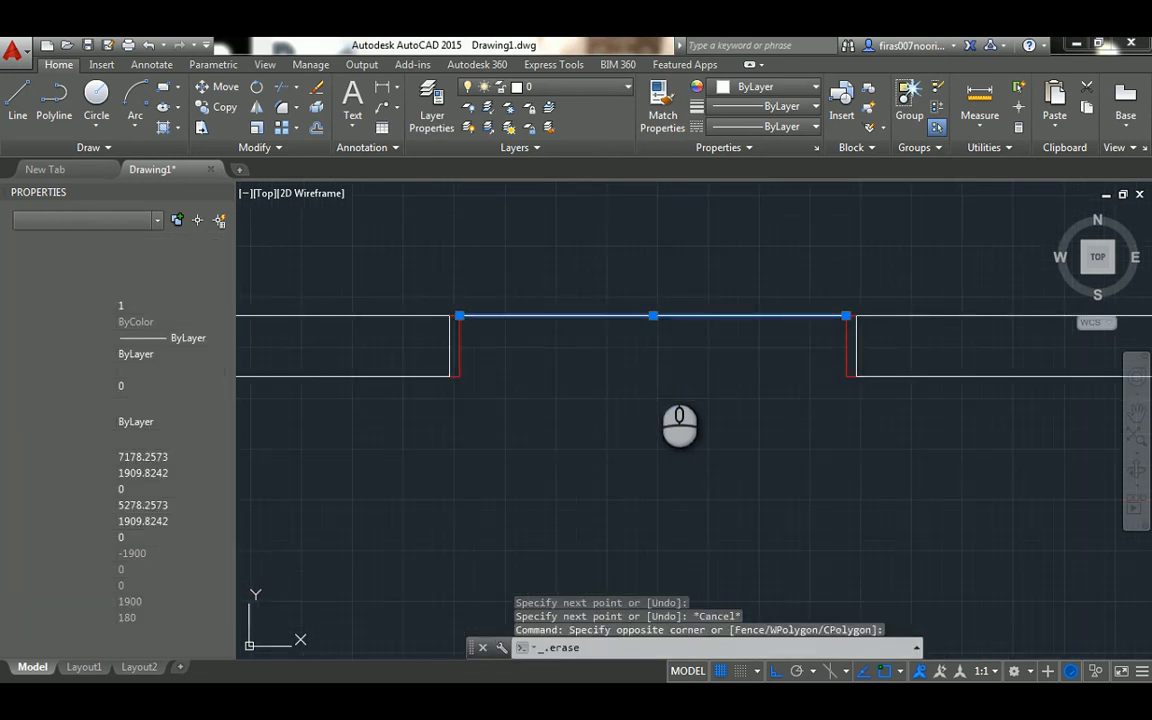
{"action": "key", "text": "Delete"}
Draw a line across the opening between the lower inner corners of the right and left frames
{"action": "type", "text": "l"}
{"action": "key", "text": "Return"}
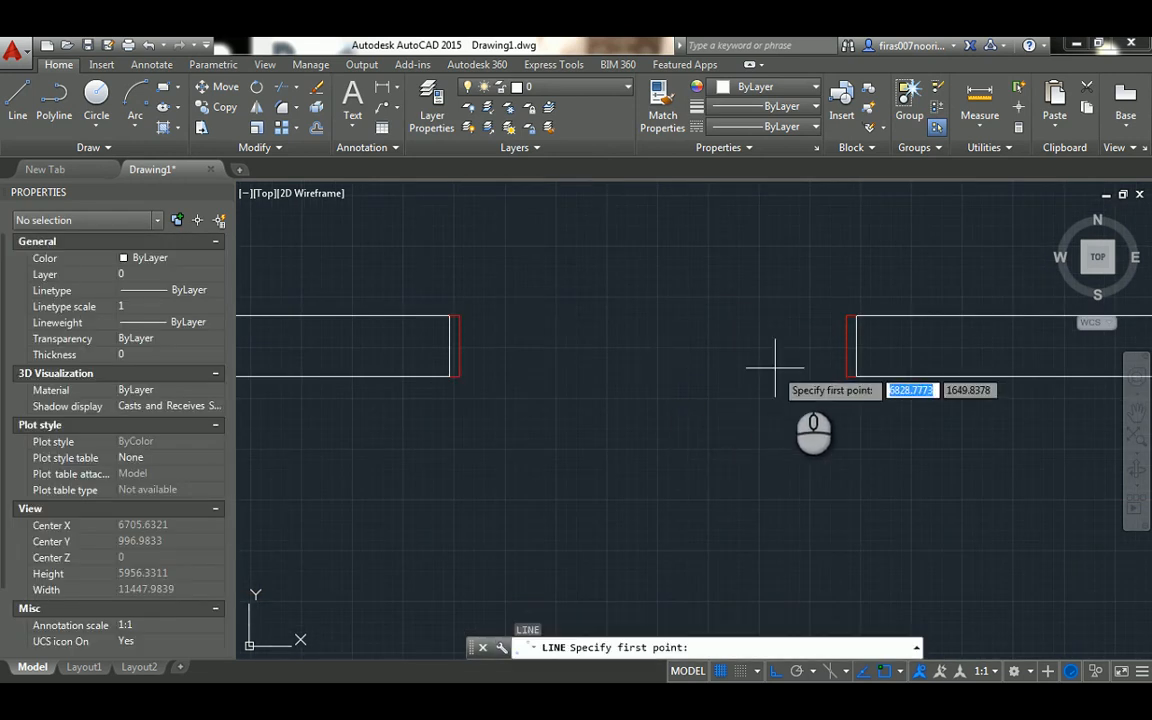
{"action": "left_click", "coordinate": [846, 376]}
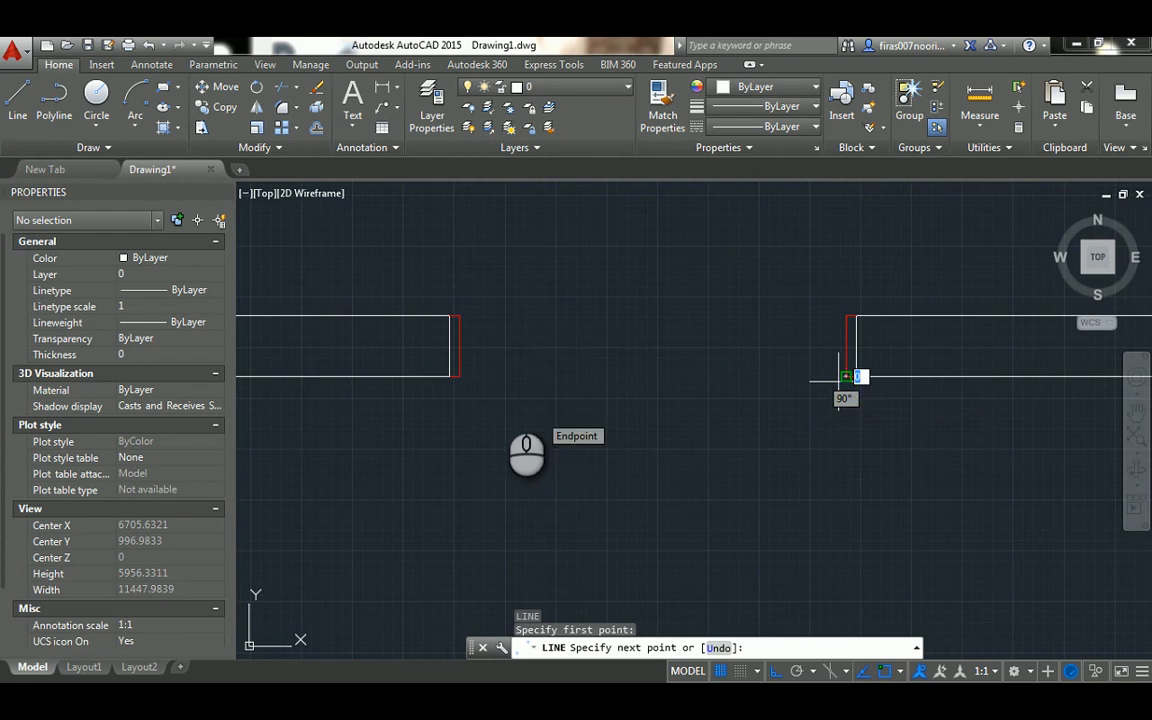
{"action": "left_click", "coordinate": [458, 377]}
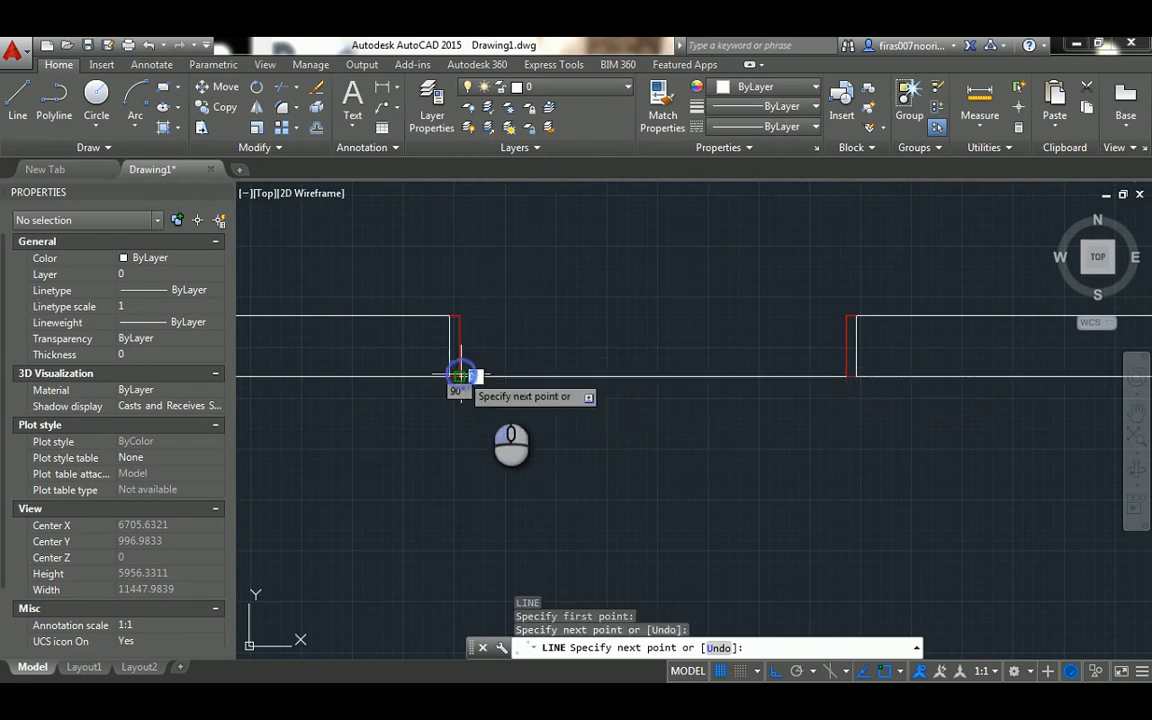
{"action": "key", "text": "Escape"}
{"action": "key", "text": "Escape"}
{"action": "key", "text": "Escape"}
{"action": "middle_click_drag", "start_coordinate": [524, 375], "coordinate": [532, 319]}
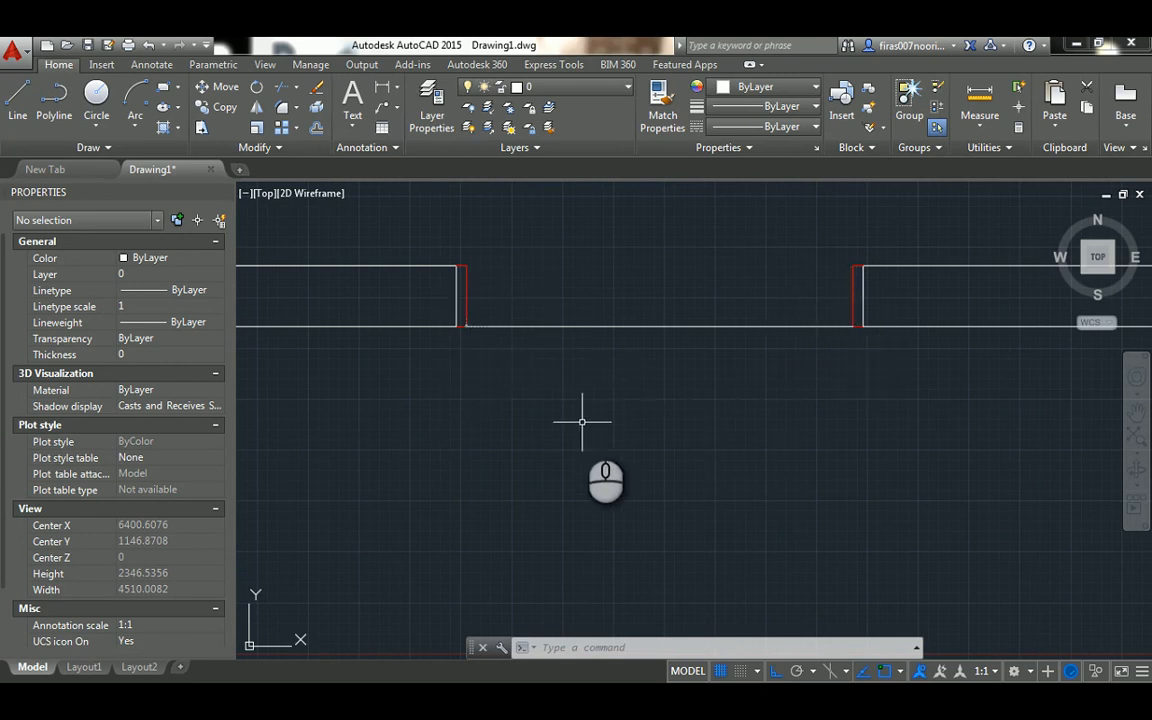
{"action": "middle_click_drag", "start_coordinate": [586, 336], "coordinate": [589, 296]}
{"action": "scroll", "coordinate": [589, 296], "scroll_direction": "down", "scroll_amount": 3}
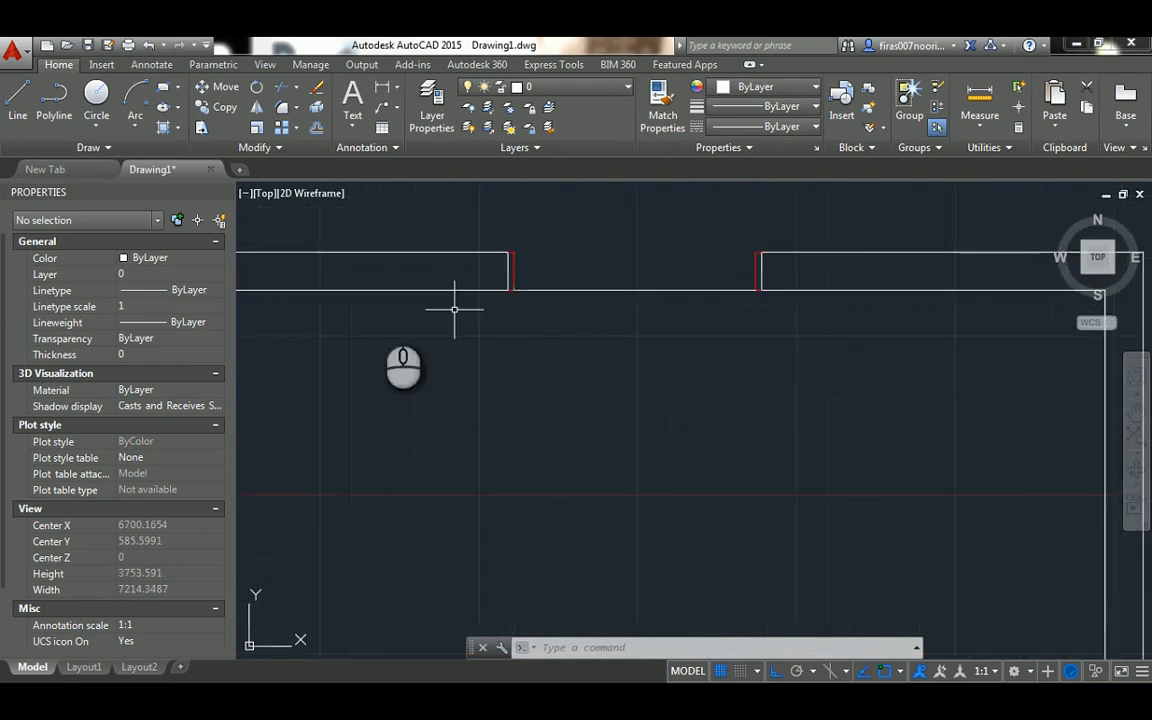
Draw a 950 by 50 door leaf downward from the lower inner corner of the left door frame
{"action": "left_click", "coordinate": [21, 99]}
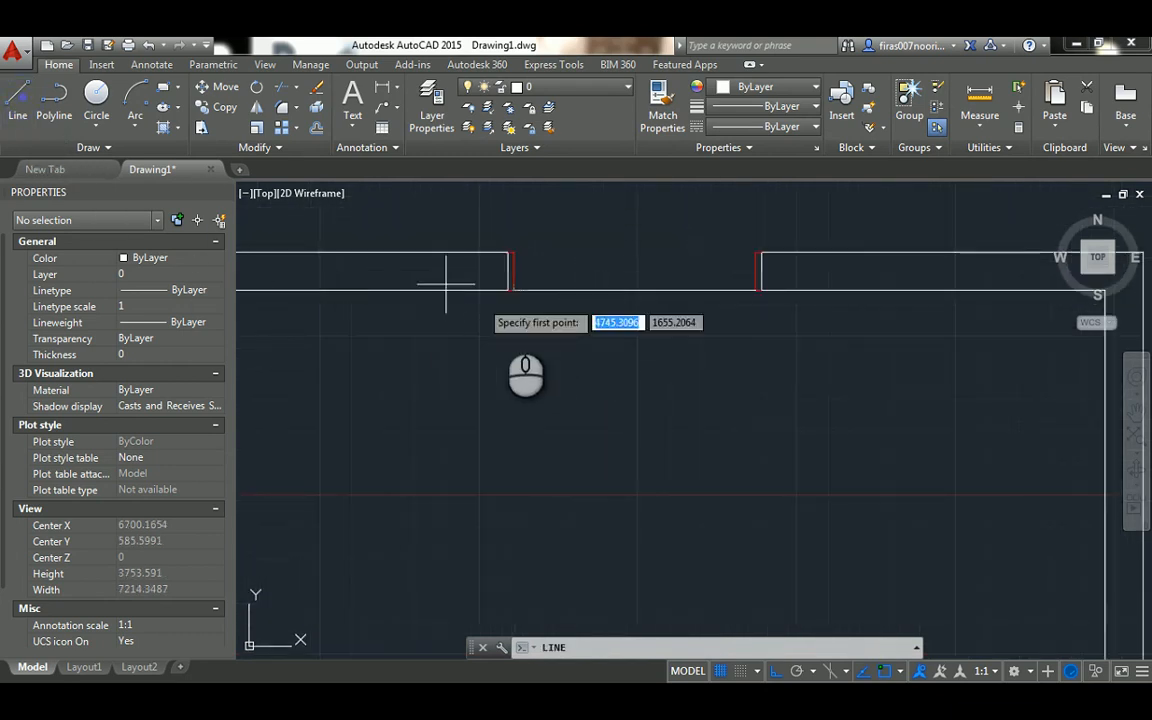
{"action": "scroll", "coordinate": [515, 298], "scroll_direction": "up", "scroll_amount": 4}
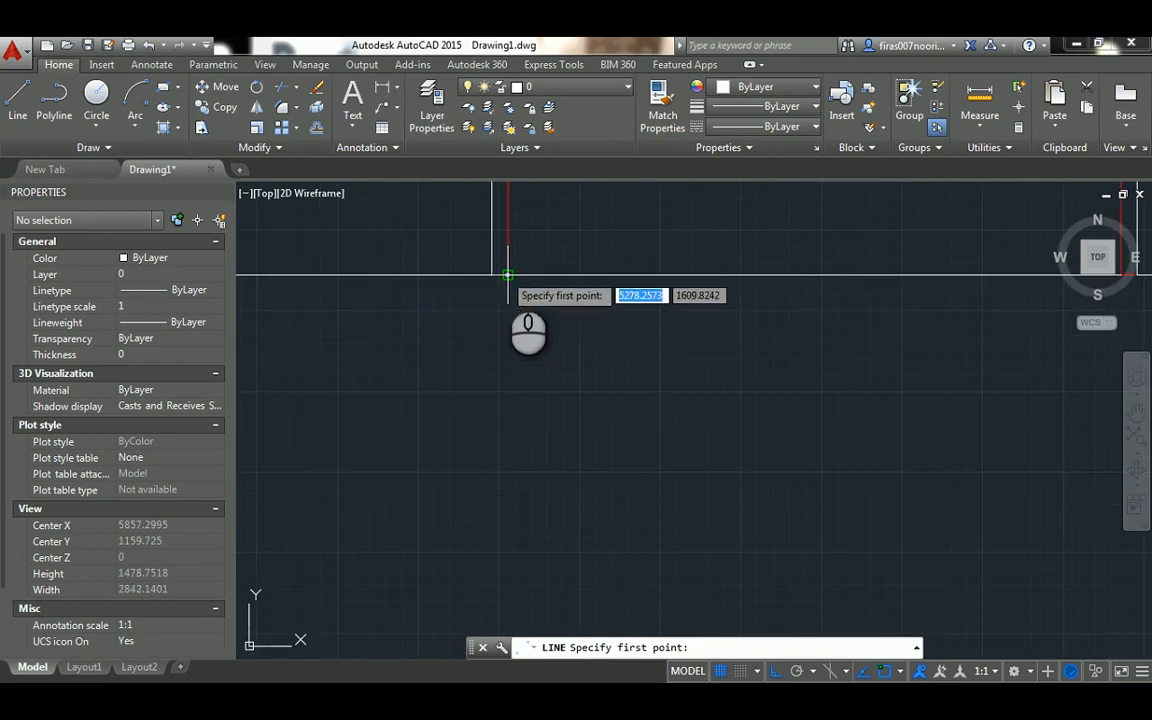
{"action": "left_click", "coordinate": [507, 274]}
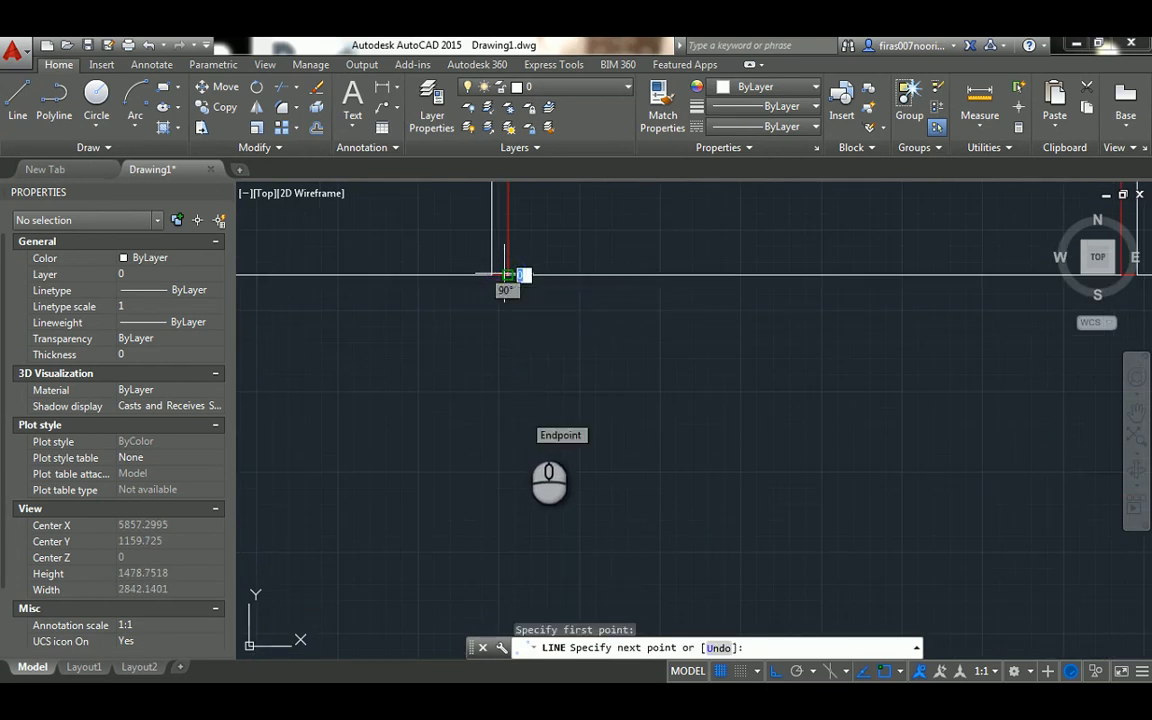
{"action": "type", "text": "950"}
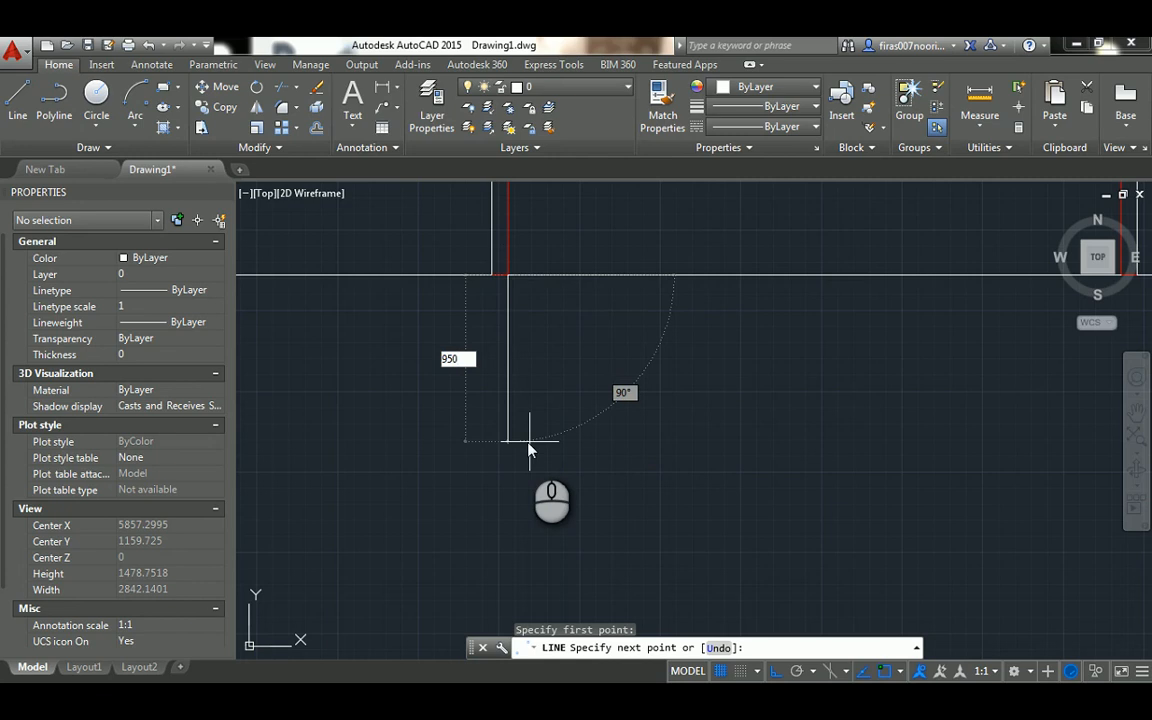
{"action": "key", "text": "Return"}
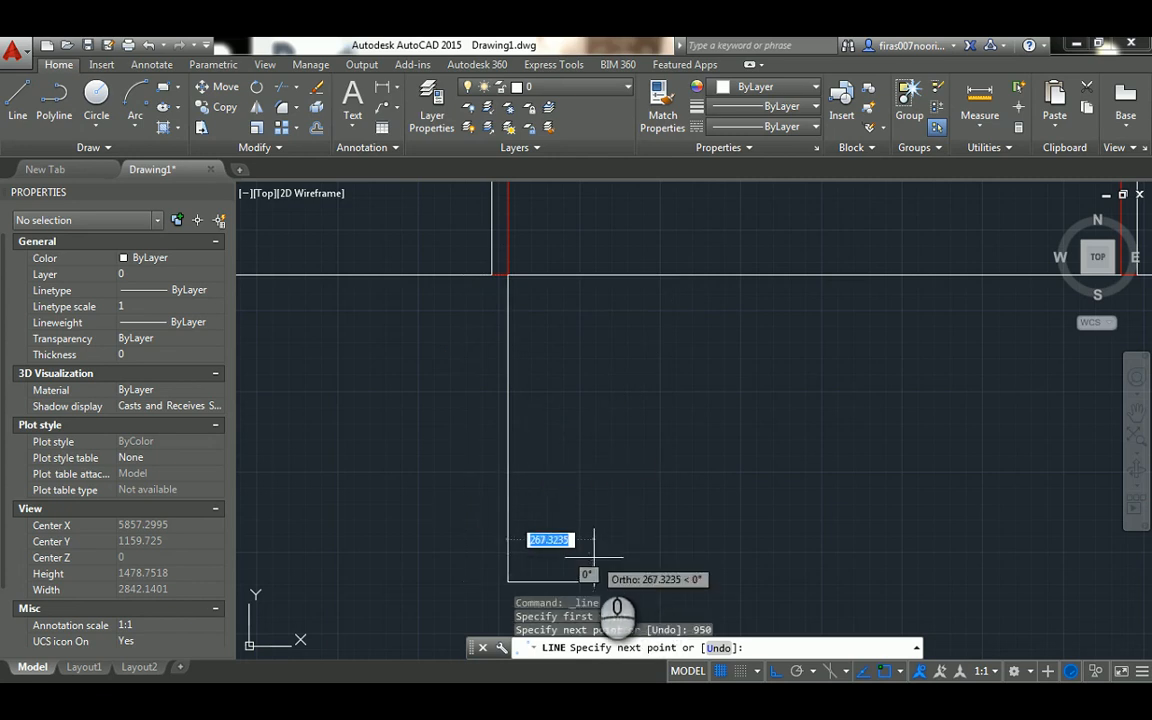
{"action": "type", "text": "50"}
{"action": "key", "text": "Return"}
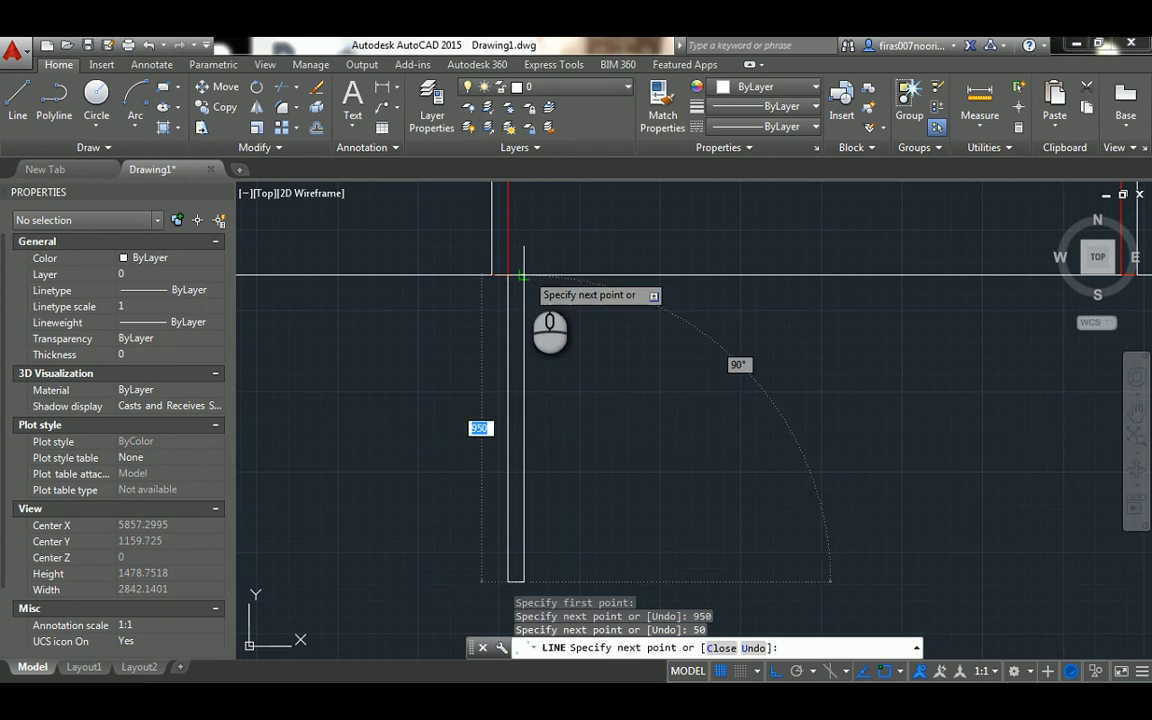
{"action": "left_click", "coordinate": [524, 275]}
{"action": "scroll", "coordinate": [524, 273], "scroll_direction": "up", "scroll_amount": 2}
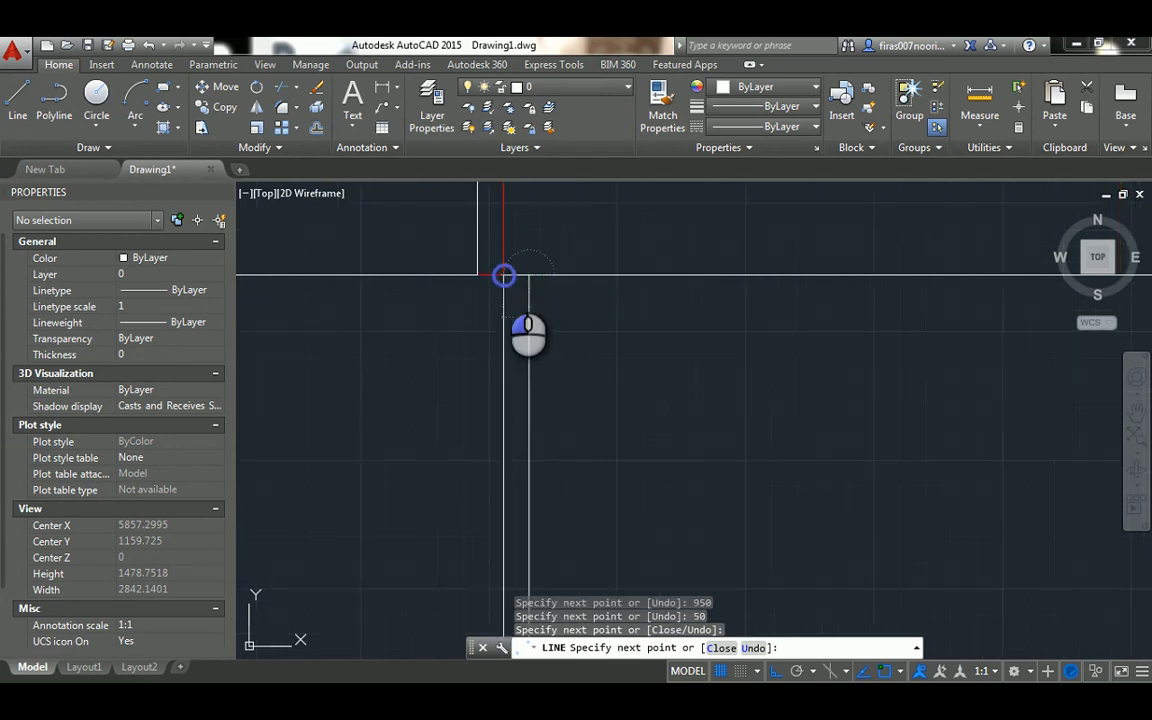
{"action": "key", "text": "Escape"}
{"action": "scroll", "coordinate": [510, 277], "scroll_direction": "down", "scroll_amount": 2}
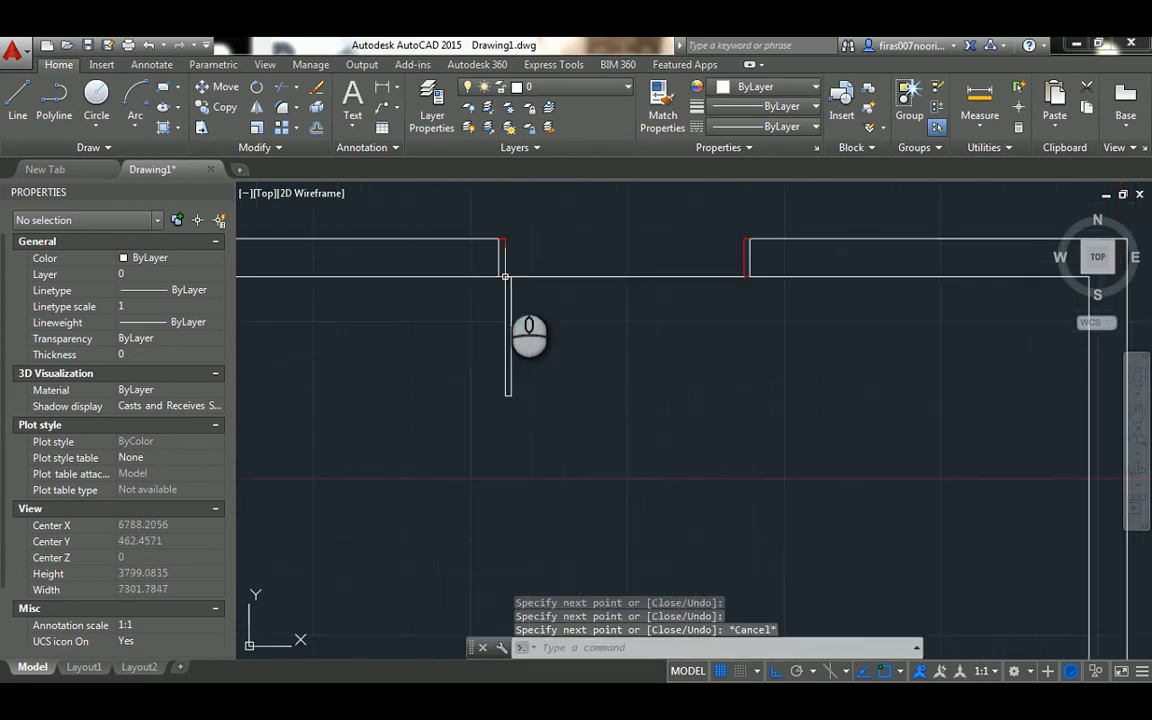
{"action": "key", "text": "Escape"}
Set the colour of the four lines forming the left door leaf to Red
{"action": "scroll", "coordinate": [500, 268], "scroll_direction": "down", "scroll_amount": 2}
{"action": "left_click", "coordinate": [497, 271]}
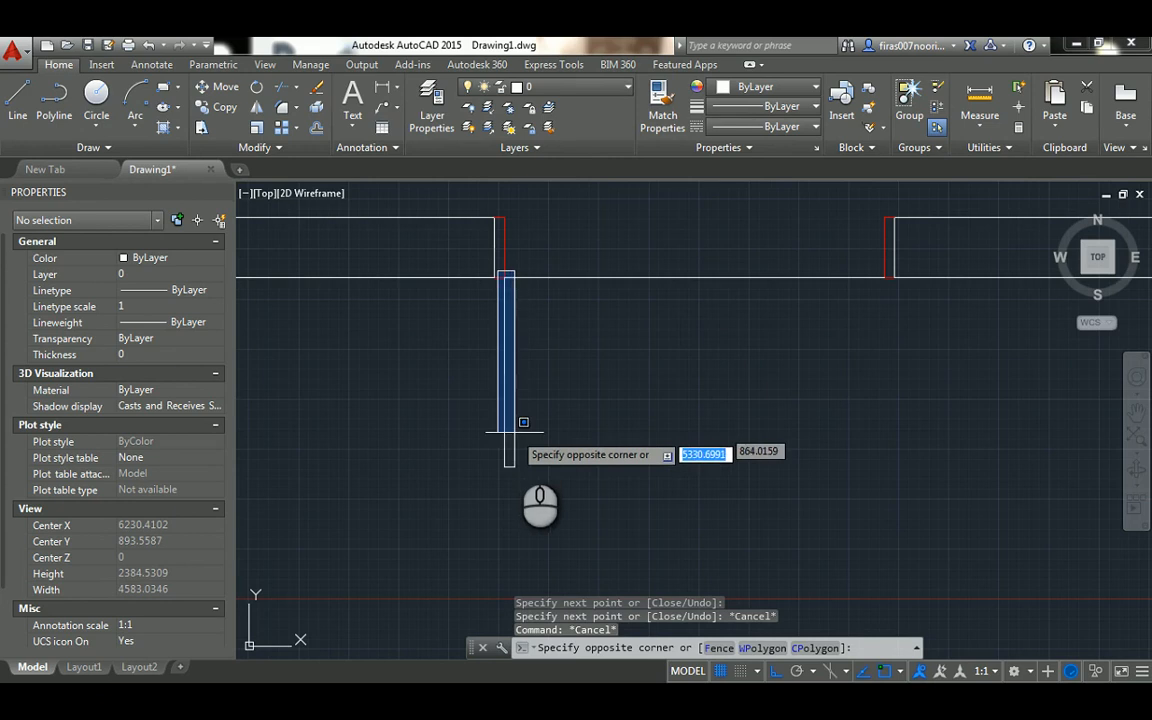
{"action": "left_click", "coordinate": [525, 480]}
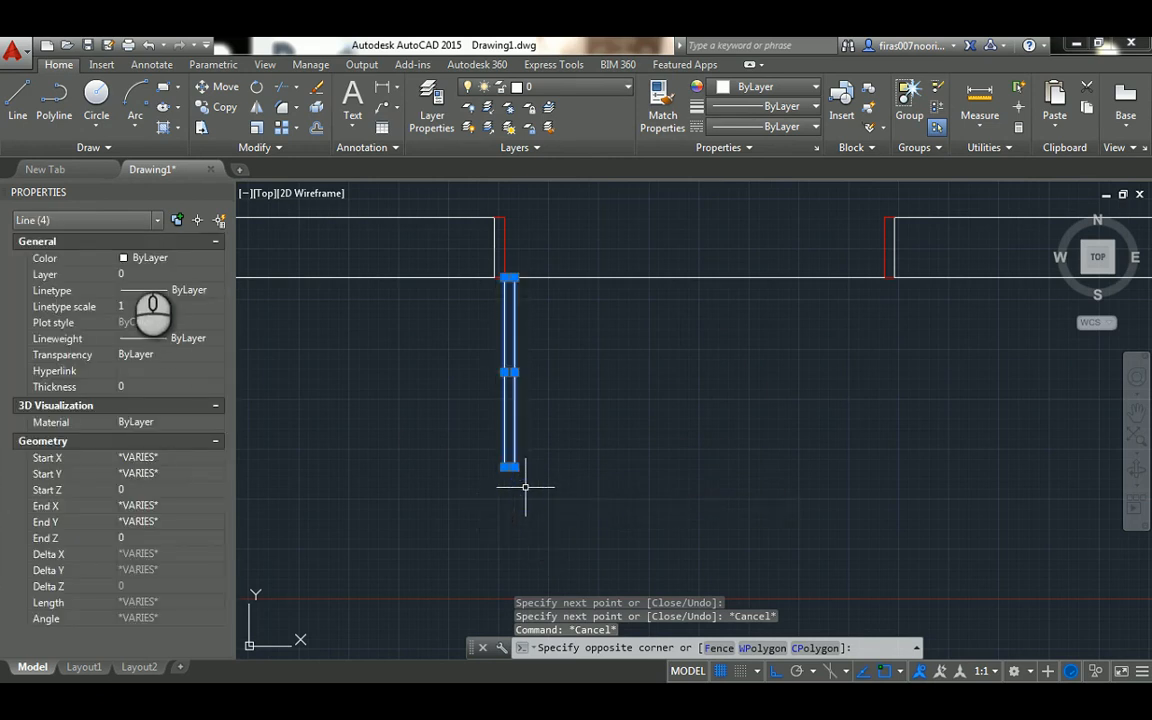
{"action": "left_click", "coordinate": [175, 262]}
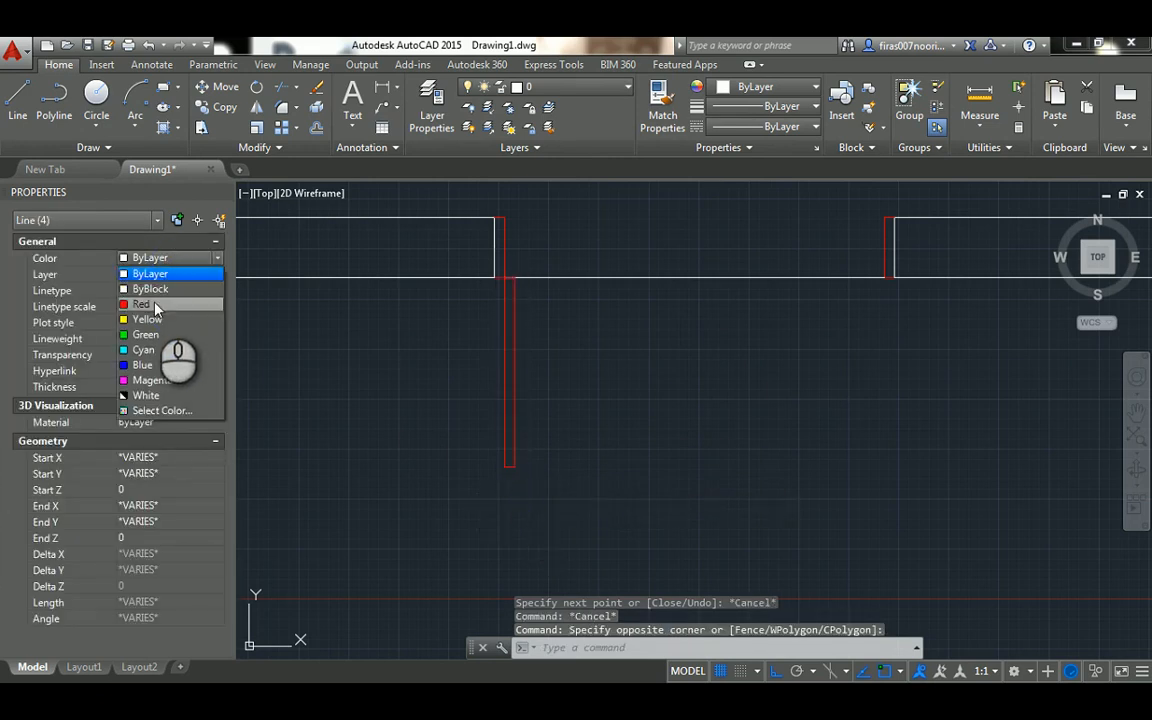
{"action": "left_click", "coordinate": [141, 303]}
{"action": "key", "text": "Escape"}
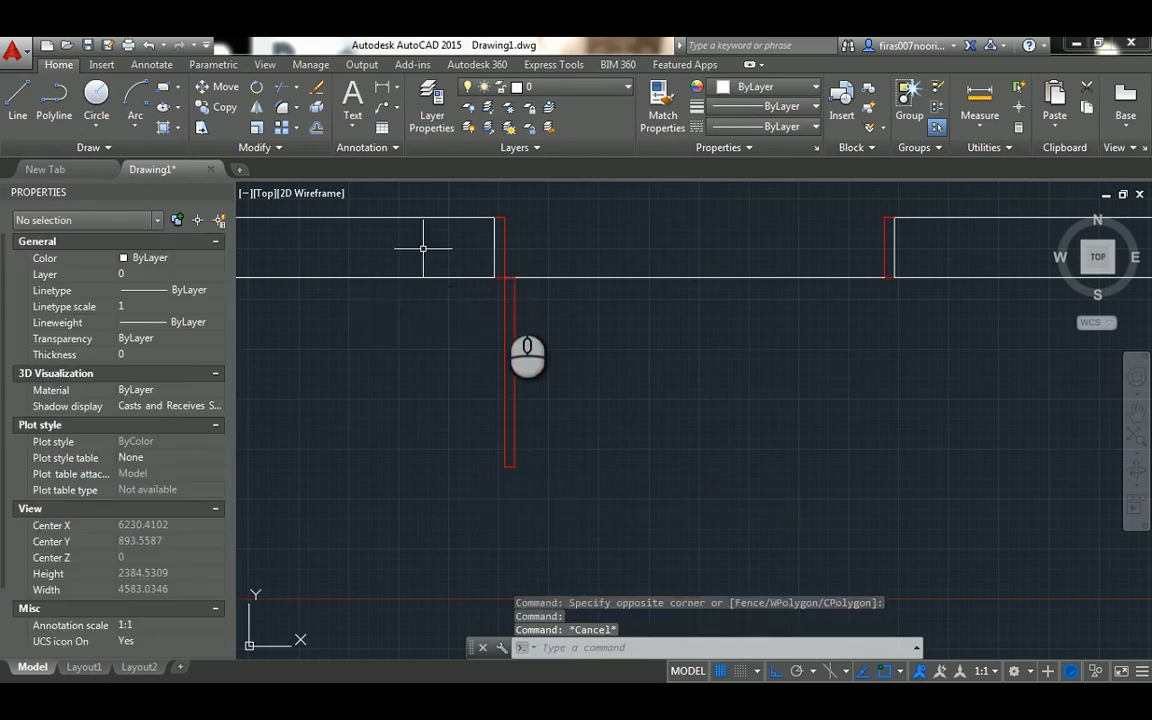
Draw a circle centred on the left leaf's hinge corner with its radius reaching the leaf's lower outer end
{"action": "scroll", "coordinate": [503, 297], "scroll_direction": "up", "scroll_amount": 2}
{"action": "key", "text": "Escape"}
{"action": "type", "text": "c"}
{"action": "key", "text": "Return"}
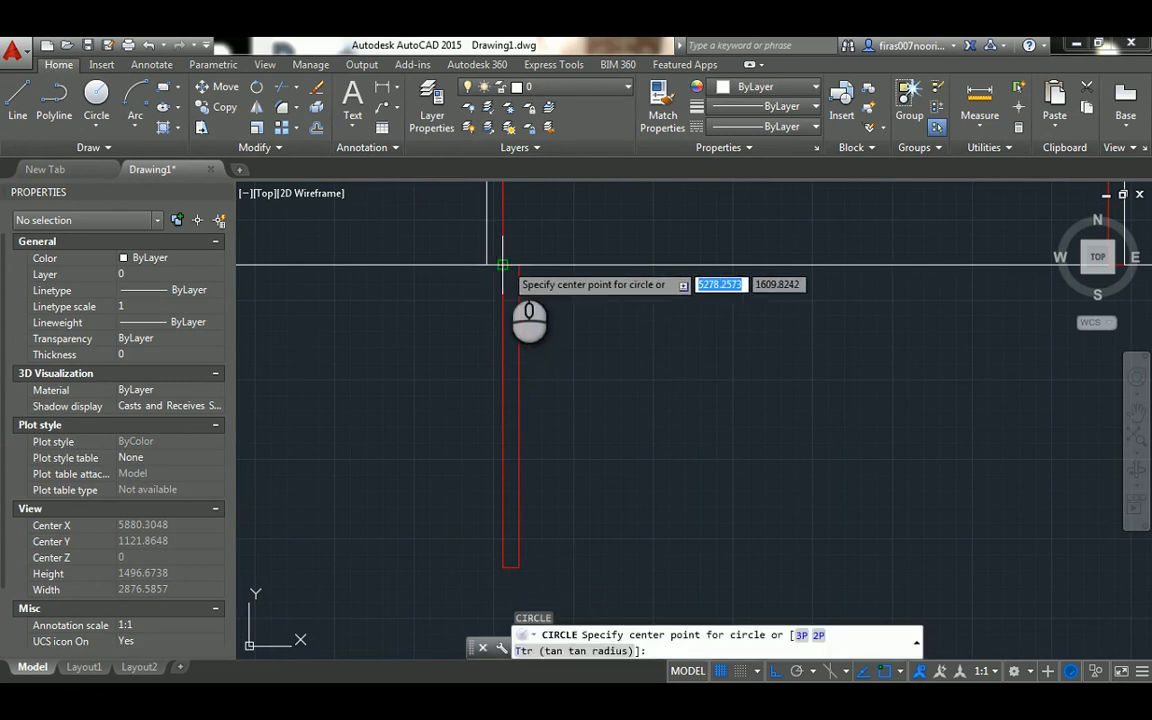
{"action": "left_click", "coordinate": [502, 265]}
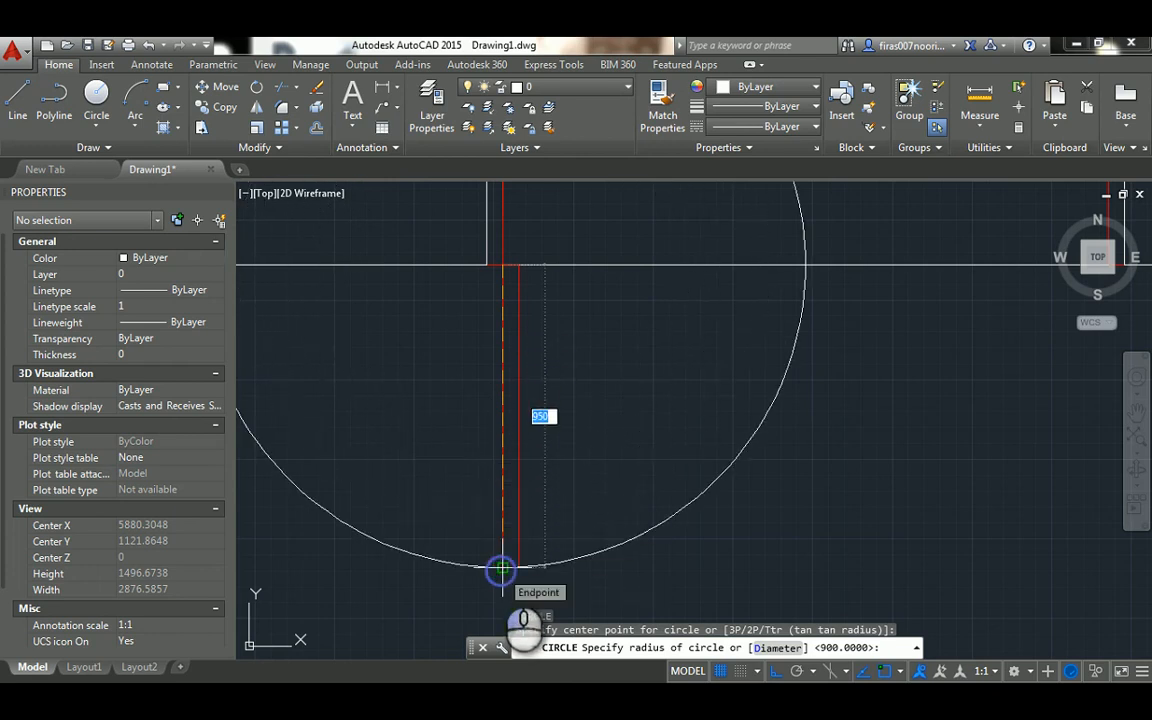
{"action": "left_click", "coordinate": [502, 568]}
{"action": "key", "text": "Escape"}
{"action": "key", "text": "Escape"}
{"action": "key", "text": "Escape"}
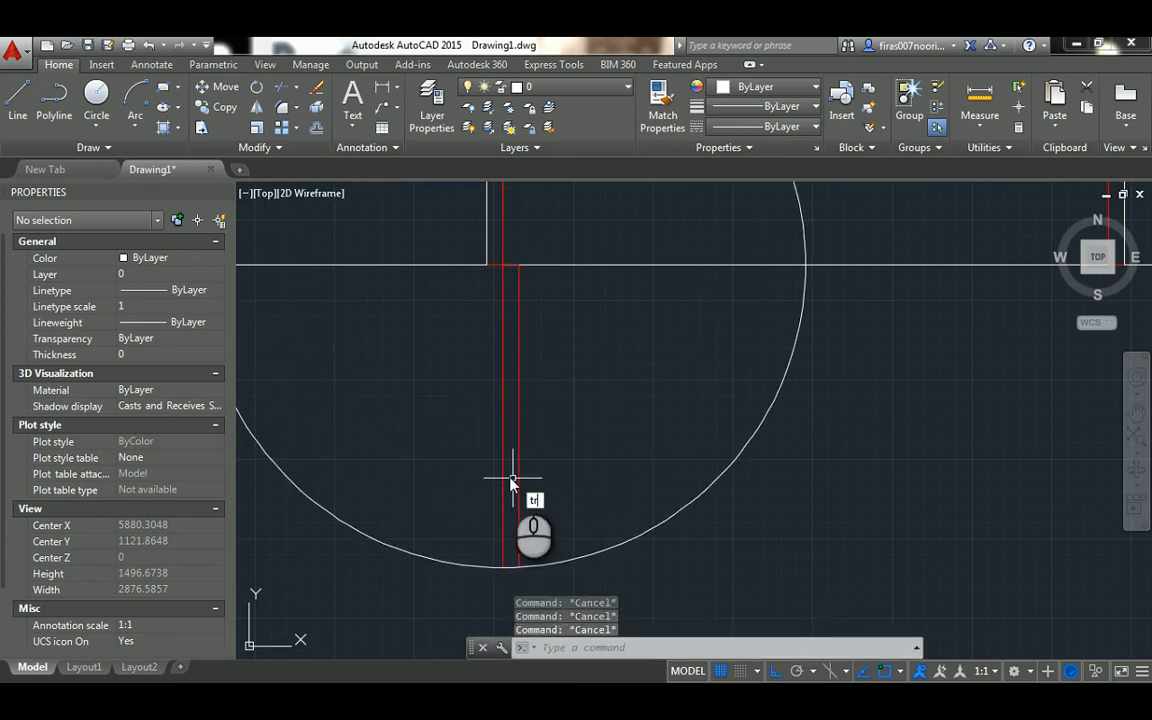
Trim the circle against the leaf's outer line and the line across the opening, keeping the quarter swing arc
{"action": "type", "text": "tr"}
{"action": "key", "text": "Return"}
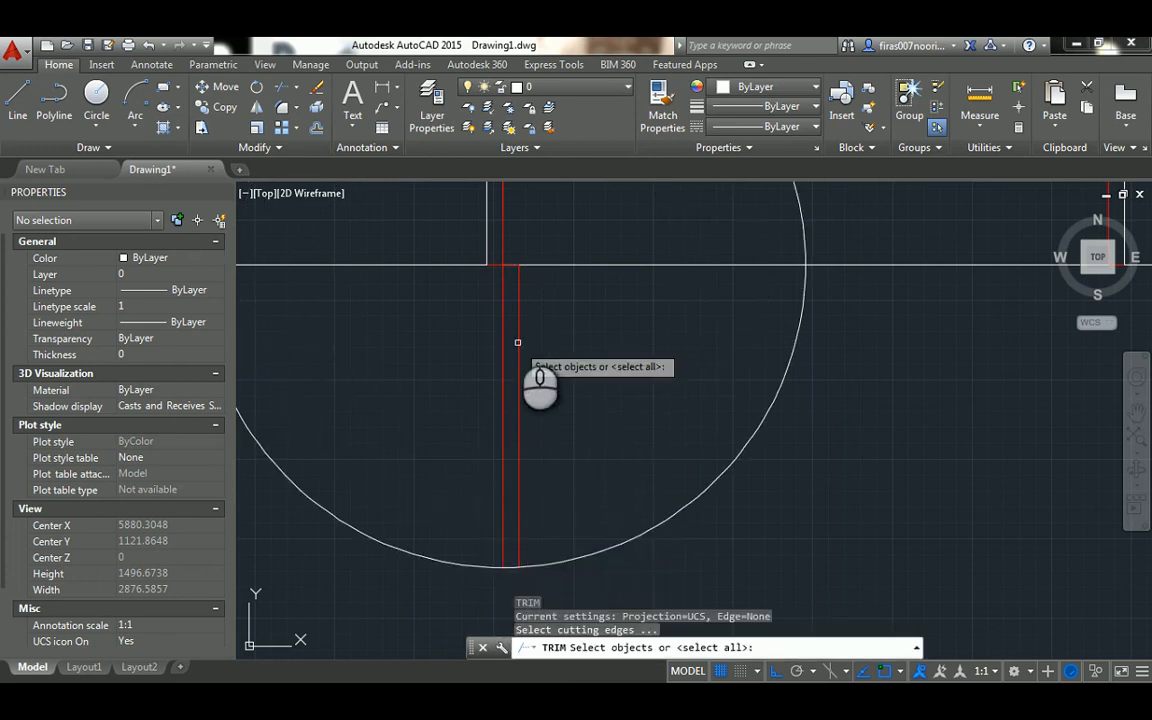
{"action": "left_click", "coordinate": [502, 283]}
{"action": "left_click", "coordinate": [548, 265]}
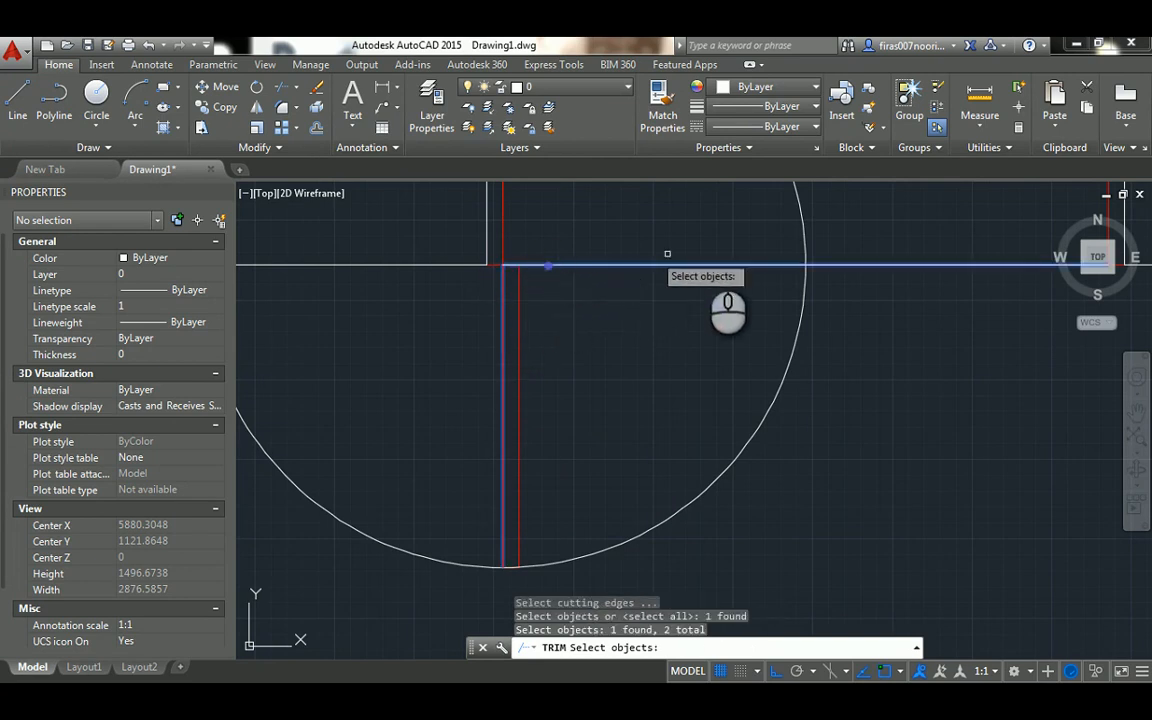
{"action": "right_click", "coordinate": [760, 240]}
{"action": "left_click", "coordinate": [797, 203]}
{"action": "scroll", "coordinate": [620, 261], "scroll_direction": "down", "scroll_amount": 2}
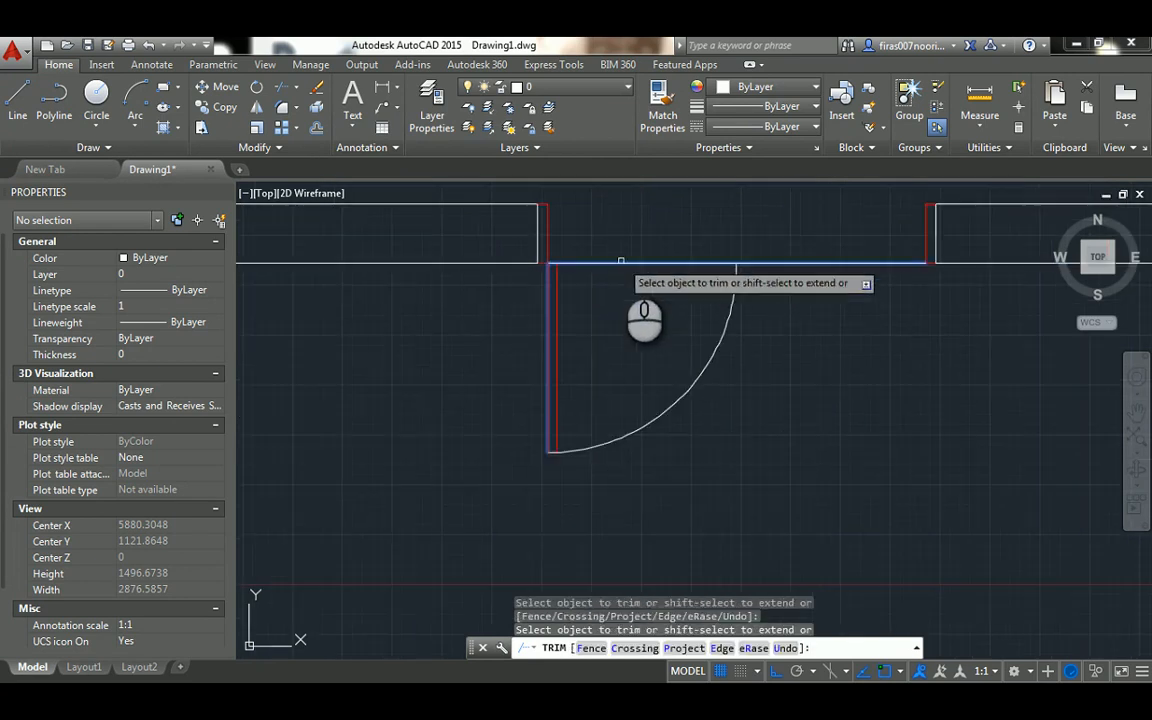
{"action": "key", "text": "Escape"}
{"action": "key", "text": "Escape"}
{"action": "key", "text": "Escape"}
Set the colour of the left leaf's swing arc to Red
{"action": "left_click", "coordinate": [707, 417]}
{"action": "left_click", "coordinate": [683, 382]}
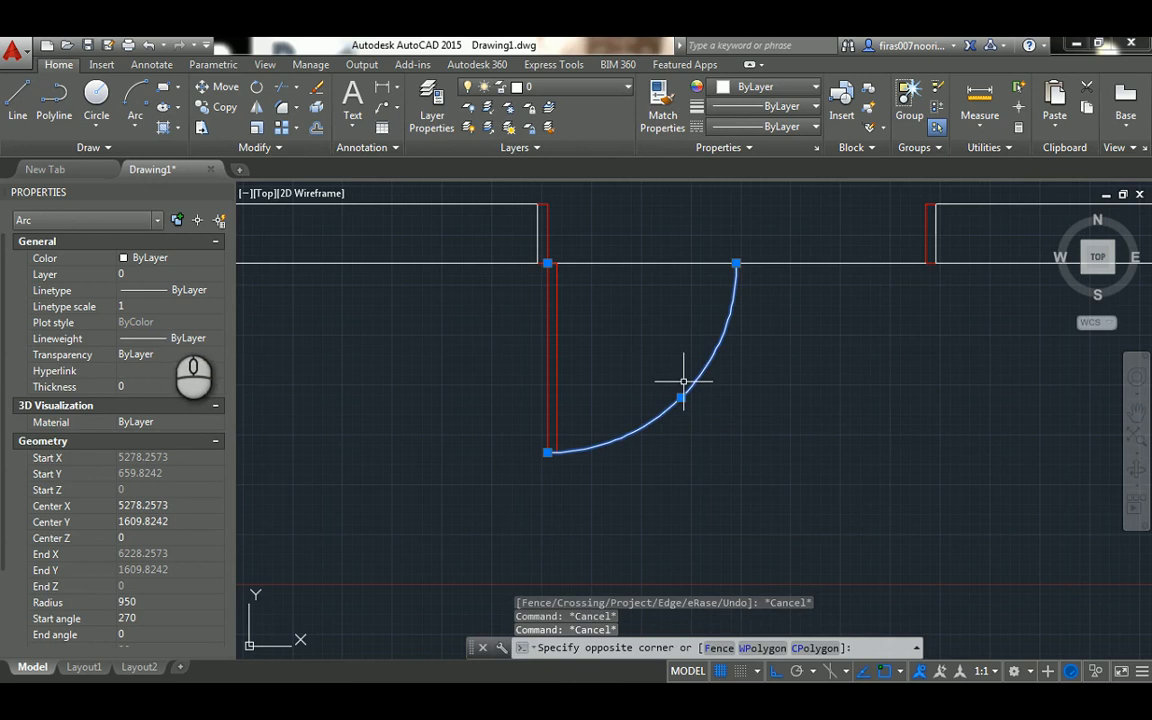
{"action": "left_click", "coordinate": [165, 258]}
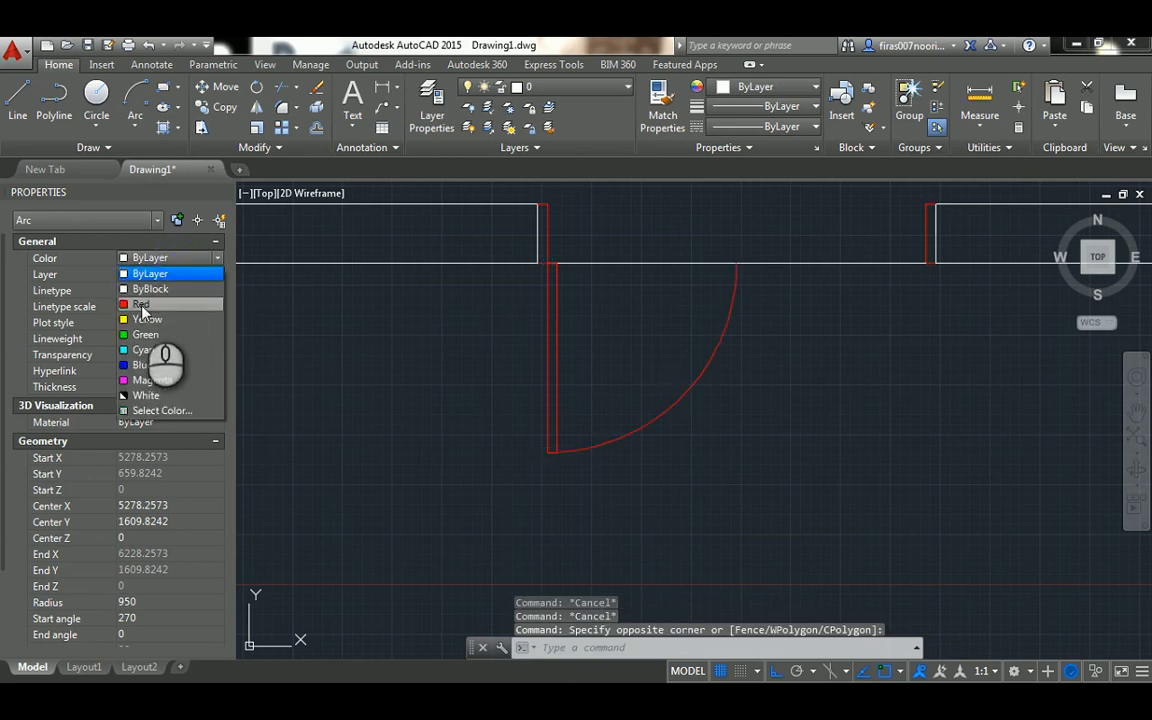
{"action": "left_click", "coordinate": [141, 305]}
{"action": "key", "text": "Escape"}
Mirror the left leaf and its swing arc about a vertical line through the arc's upper end, keeping the originals
{"action": "middle_click_drag", "start_coordinate": [669, 294], "coordinate": [606, 333]}
{"action": "key", "text": "Escape"}
{"action": "type", "text": "mi"}
{"action": "key", "text": "Return"}
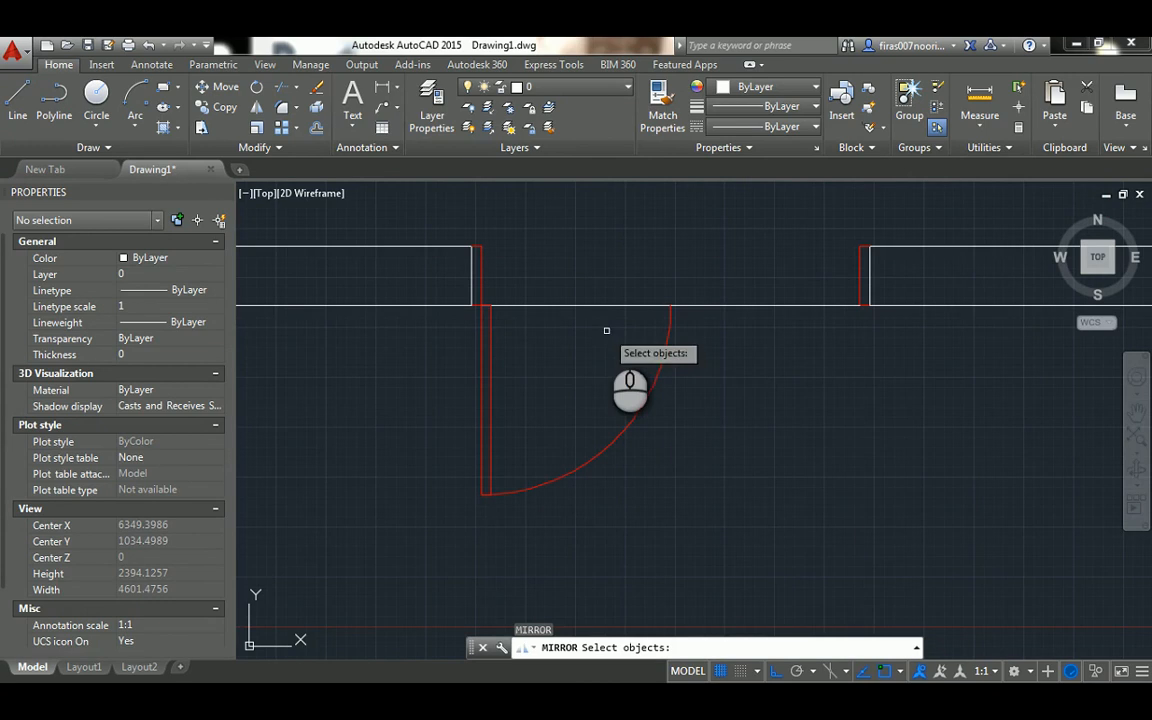
{"action": "left_click", "coordinate": [473, 518]}
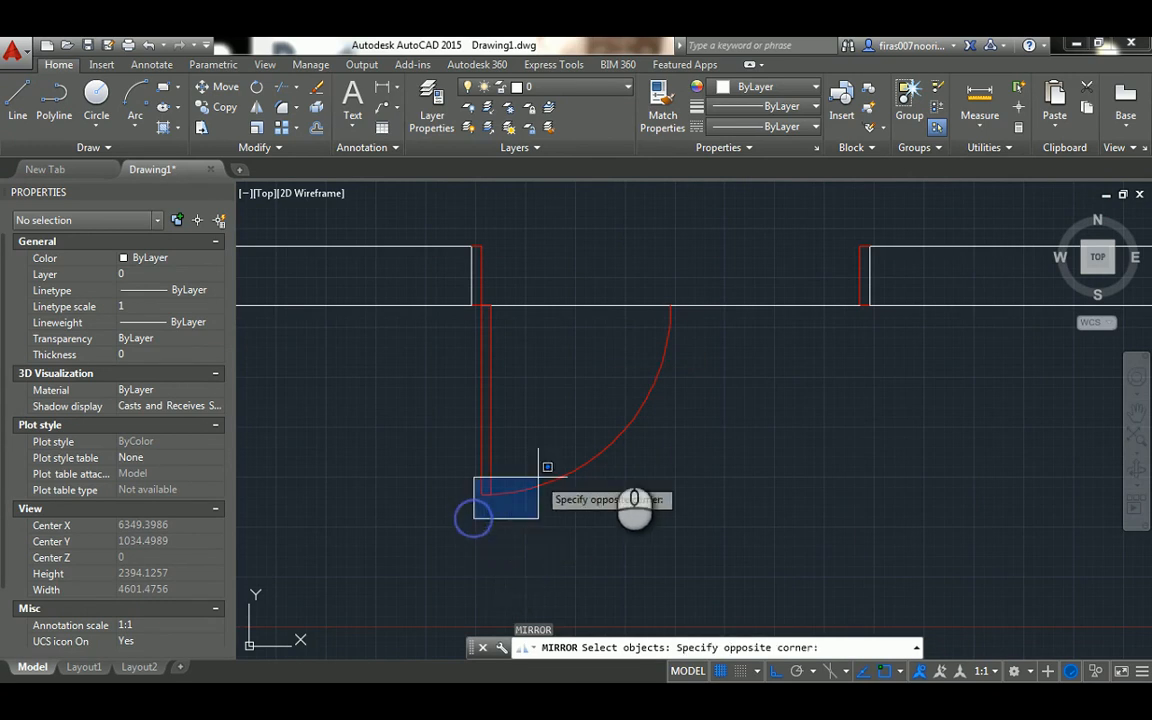
{"action": "left_click", "coordinate": [721, 305]}
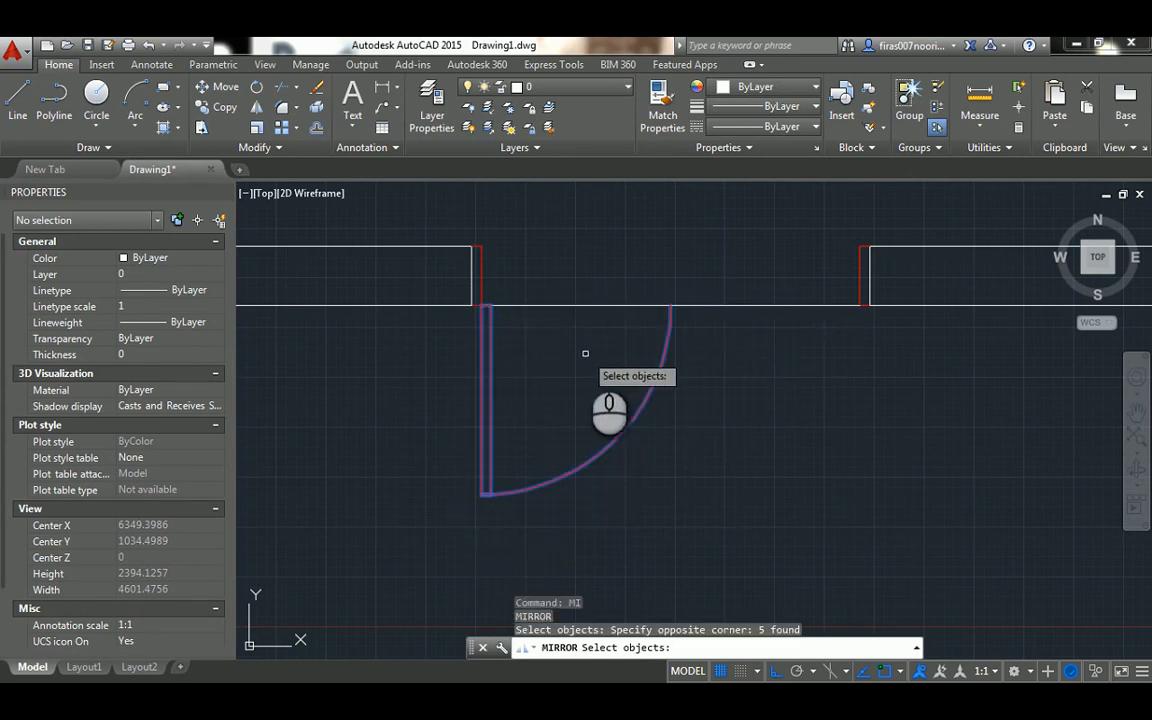
{"action": "key", "text": "Return"}
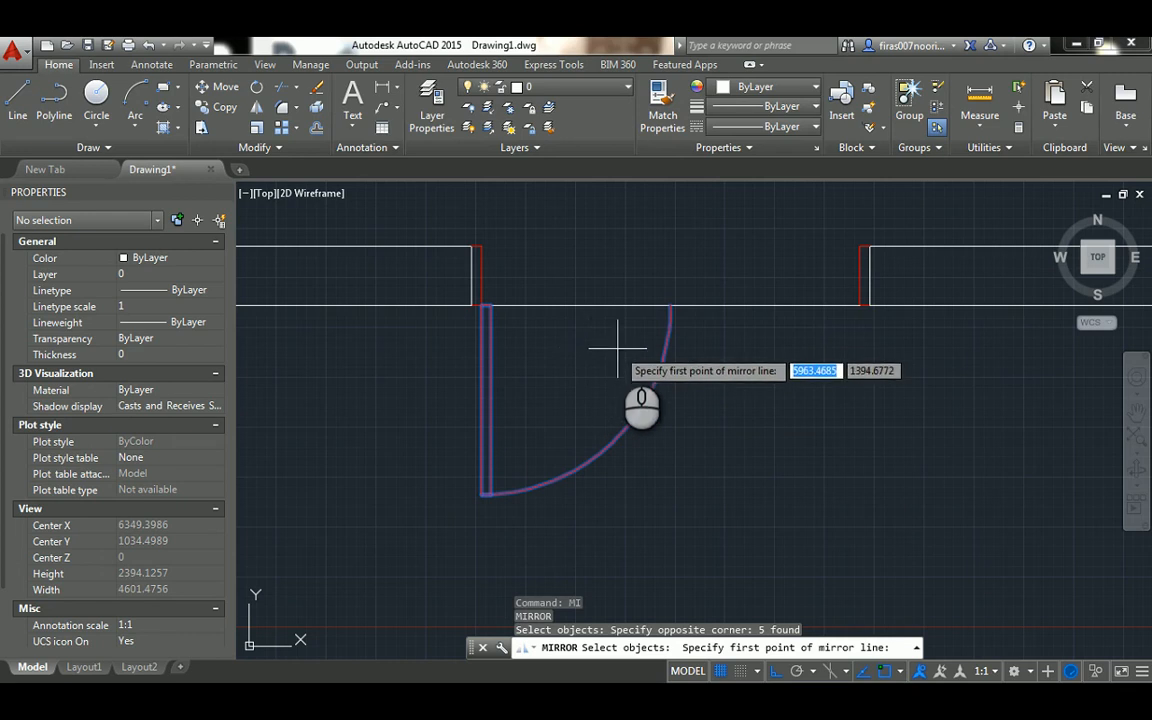
{"action": "left_click", "coordinate": [670, 305]}
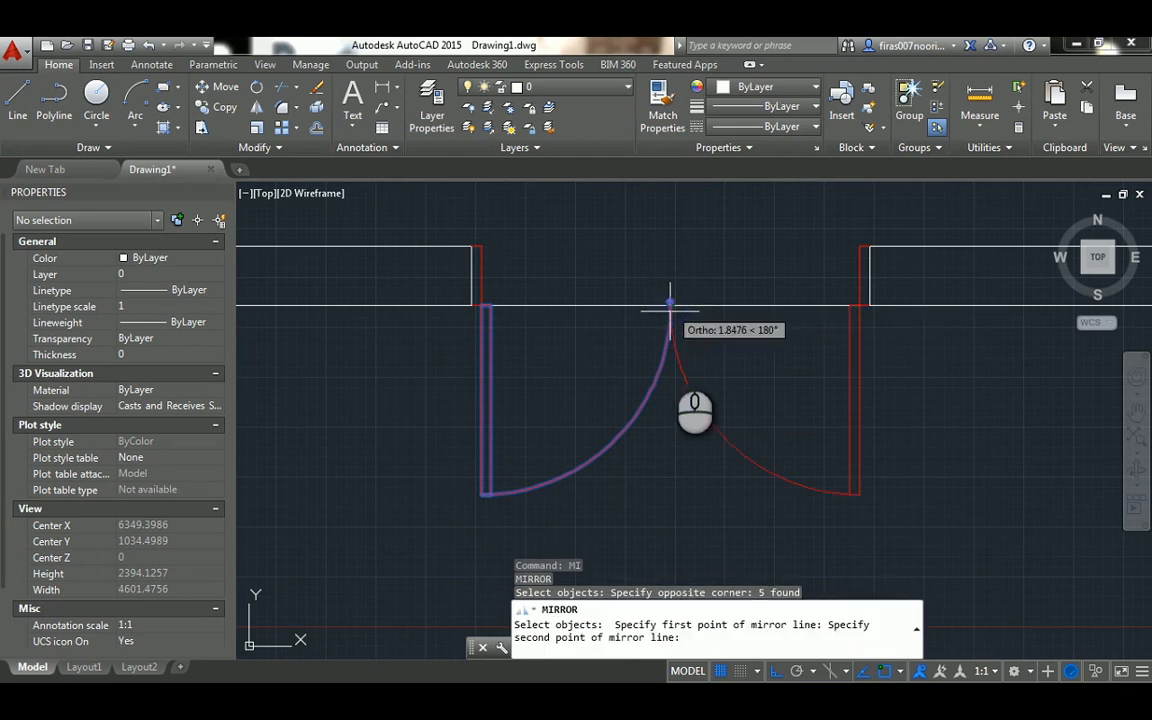
{"action": "left_click", "coordinate": [671, 477]}
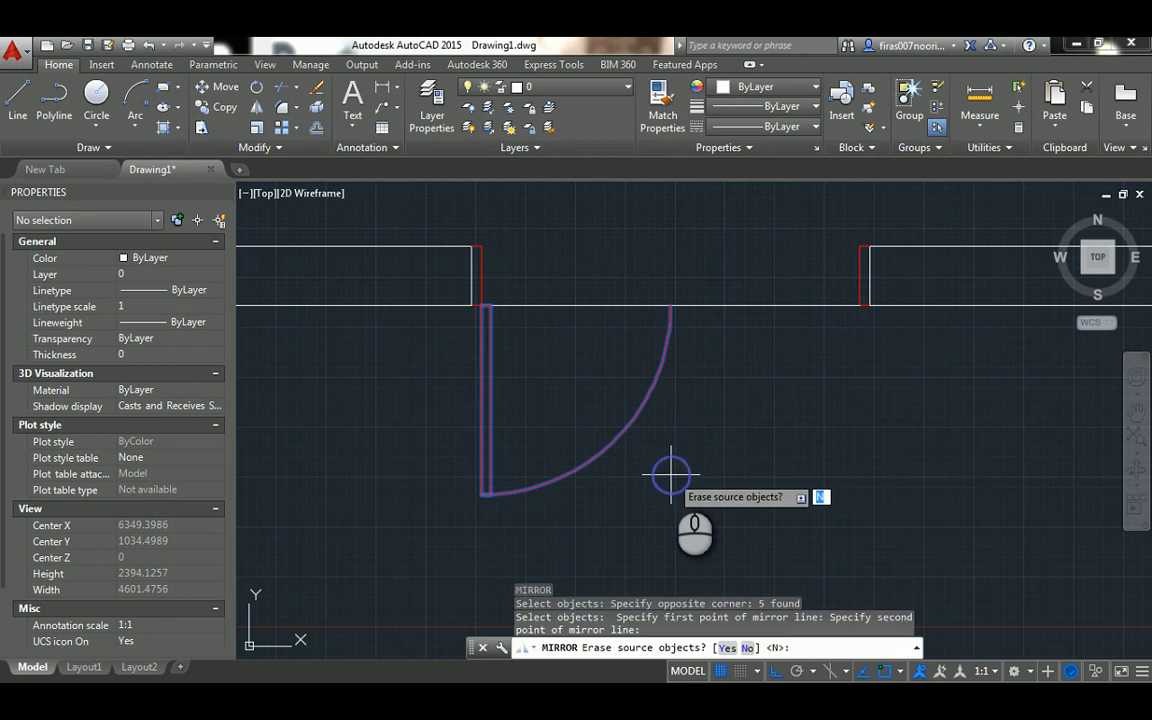
{"action": "key", "text": "Return"}
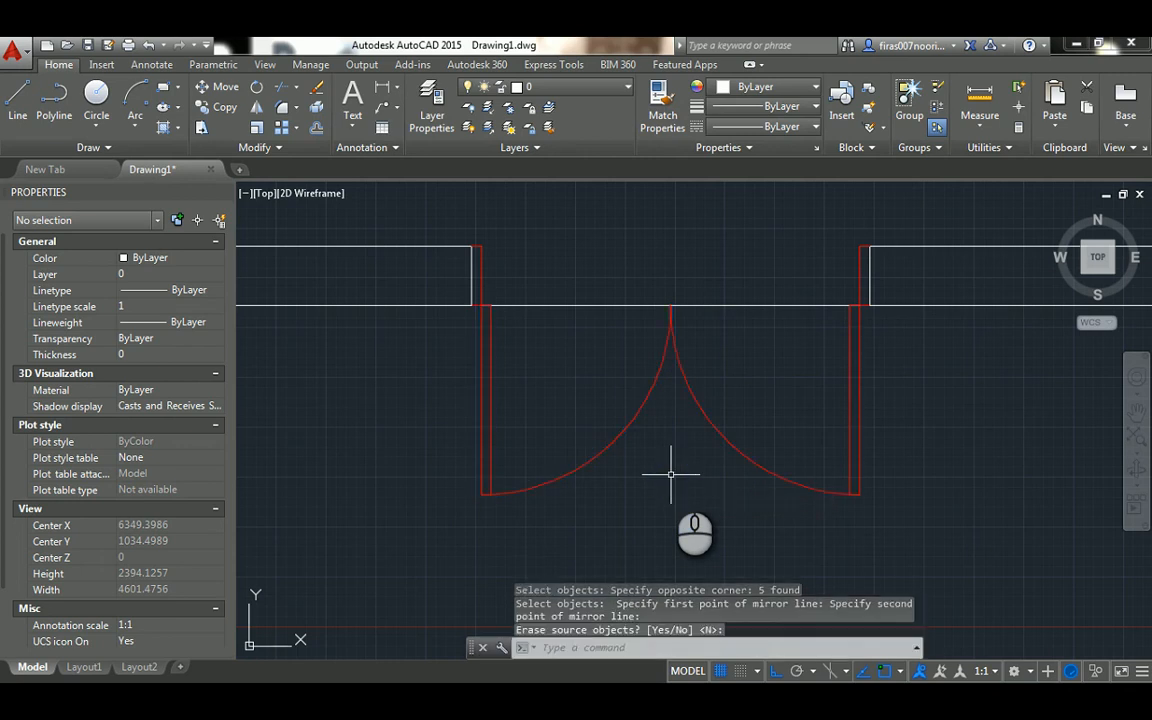
Erase the guide line across the opening between the two door frames
{"action": "left_click", "coordinate": [753, 279]}
{"action": "left_click", "coordinate": [745, 318]}
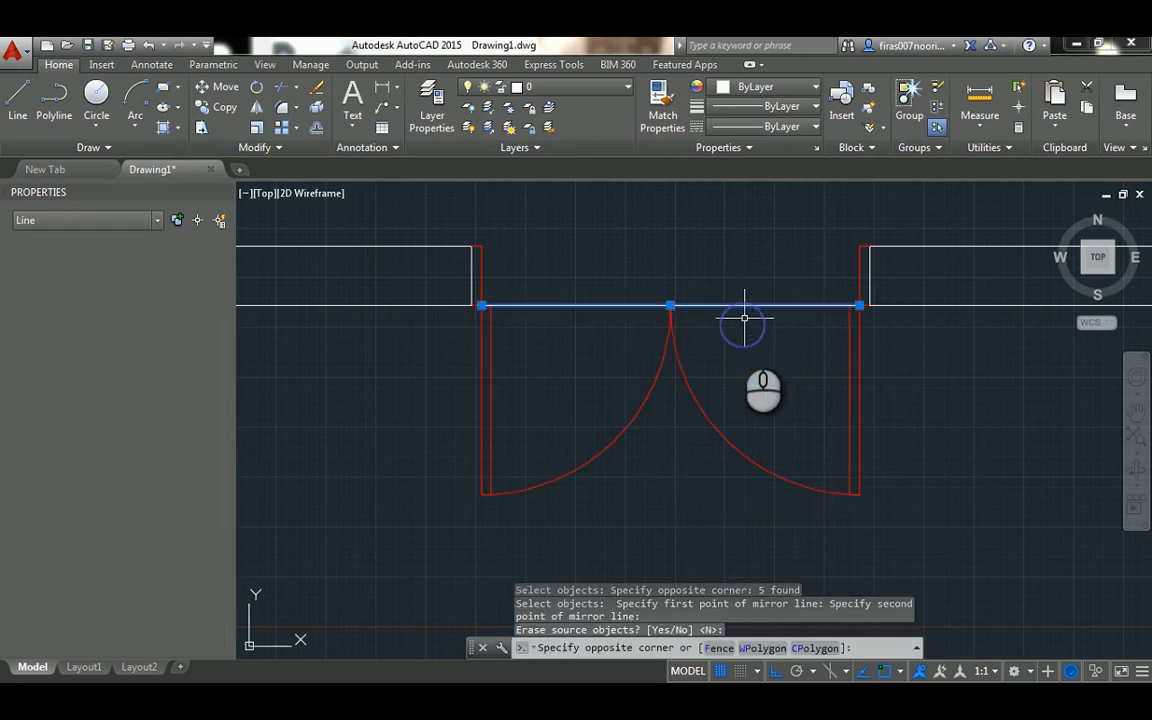
{"action": "key", "text": "Delete"}
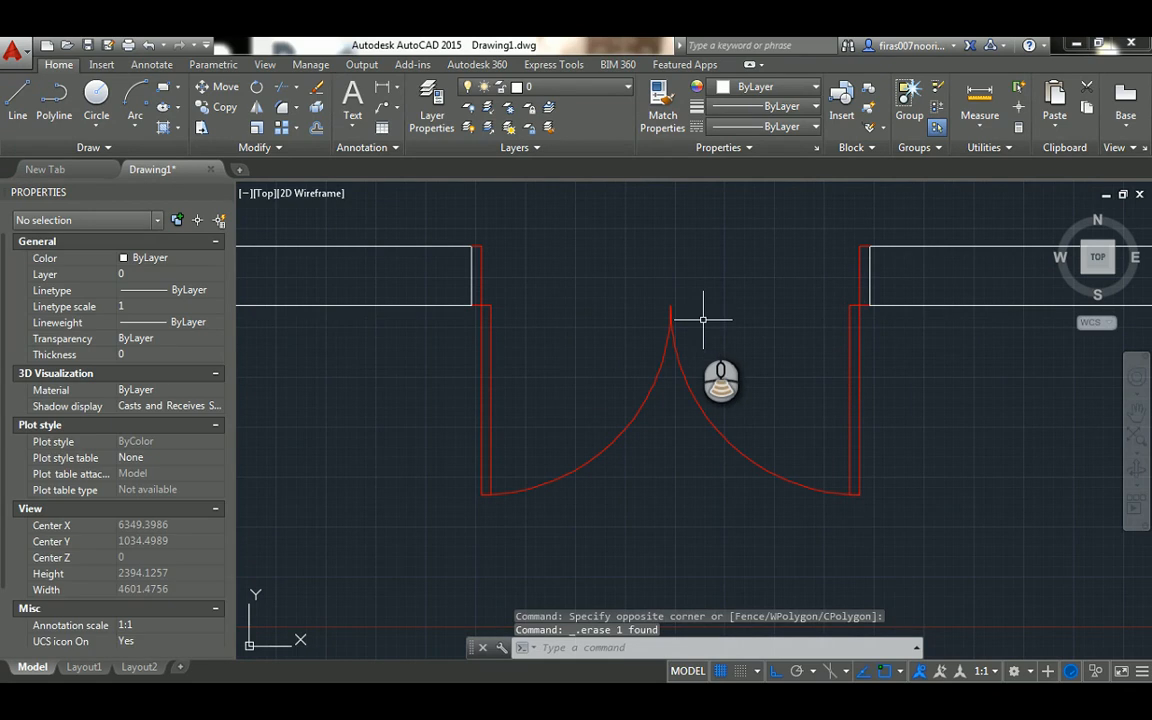
Examine the unequal double door among the plan reference drawings below the room
{"action": "scroll", "coordinate": [671, 327], "scroll_direction": "down", "scroll_amount": 2}
{"action": "scroll", "coordinate": [496, 283], "scroll_direction": "down", "scroll_amount": 5}
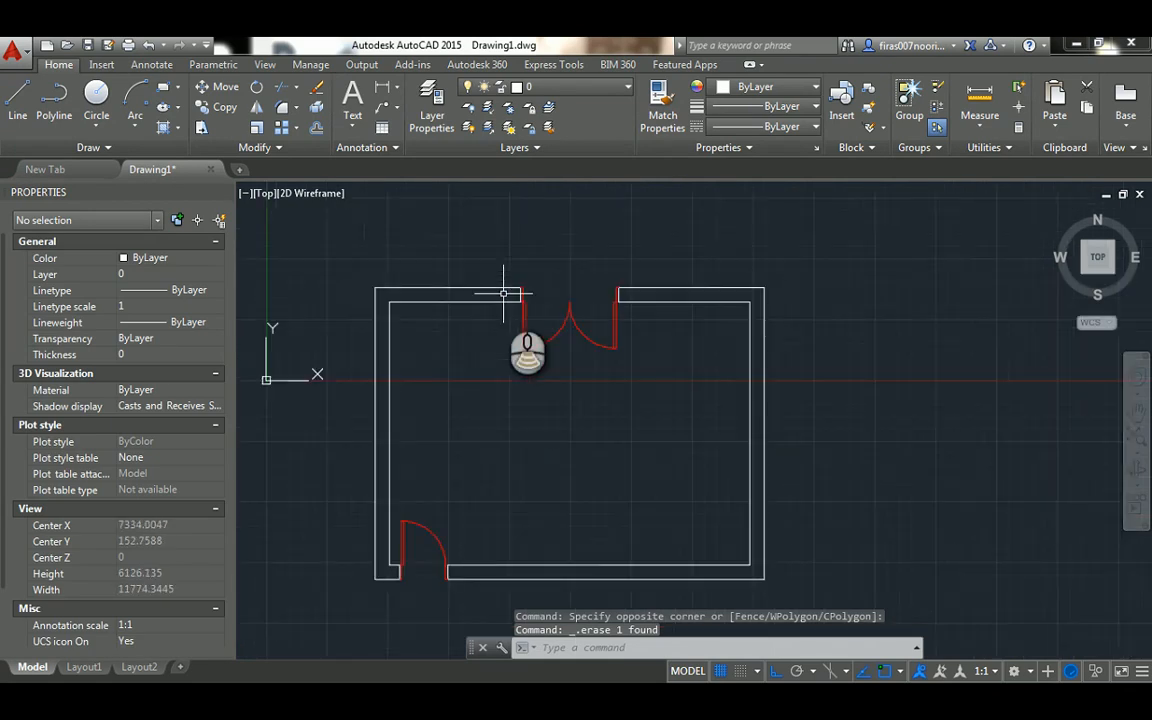
{"action": "middle_click_drag", "start_coordinate": [522, 442], "coordinate": [515, 340]}
{"action": "scroll", "coordinate": [658, 463], "scroll_direction": "up", "scroll_amount": 4}
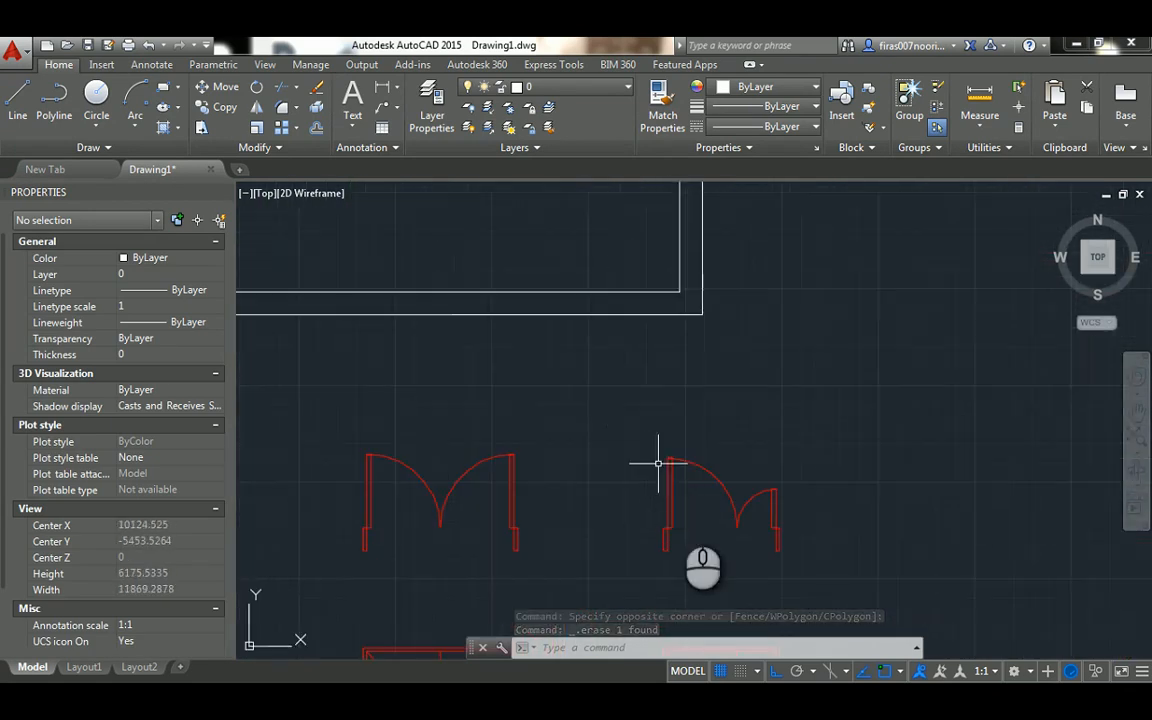
{"action": "scroll", "coordinate": [754, 527], "scroll_direction": "up", "scroll_amount": 2}
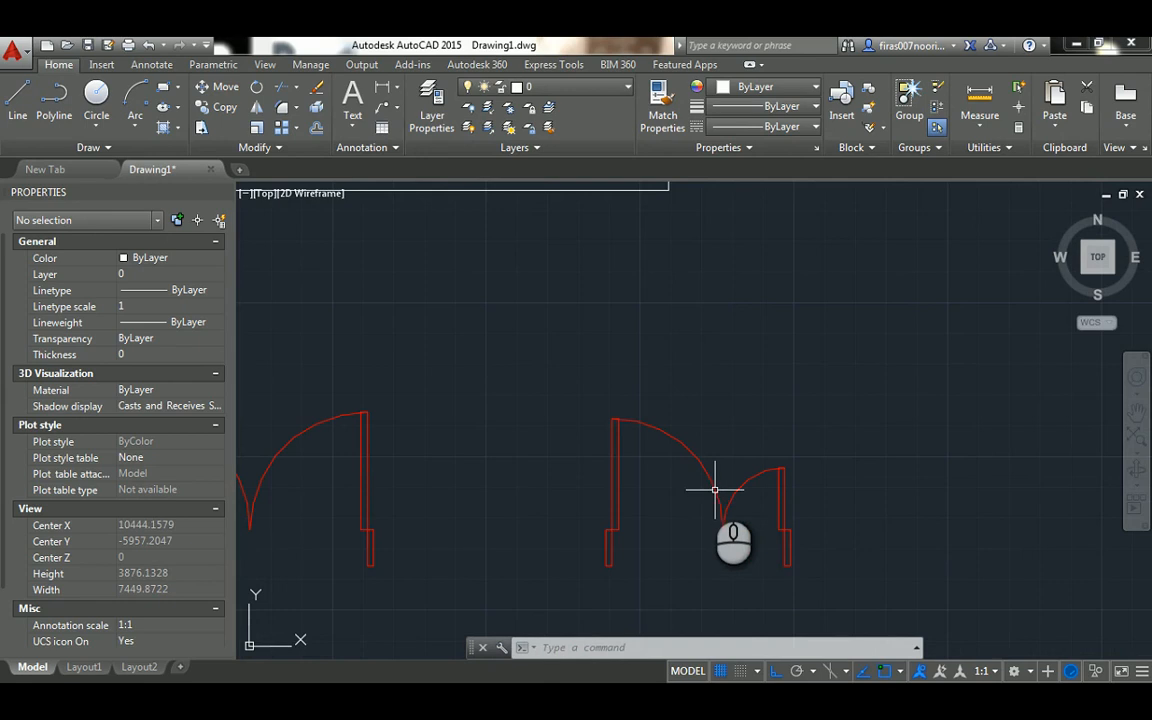
{"action": "scroll", "coordinate": [710, 480], "scroll_direction": "down", "scroll_amount": 2}
{"action": "scroll", "coordinate": [755, 337], "scroll_direction": "down", "scroll_amount": 2}
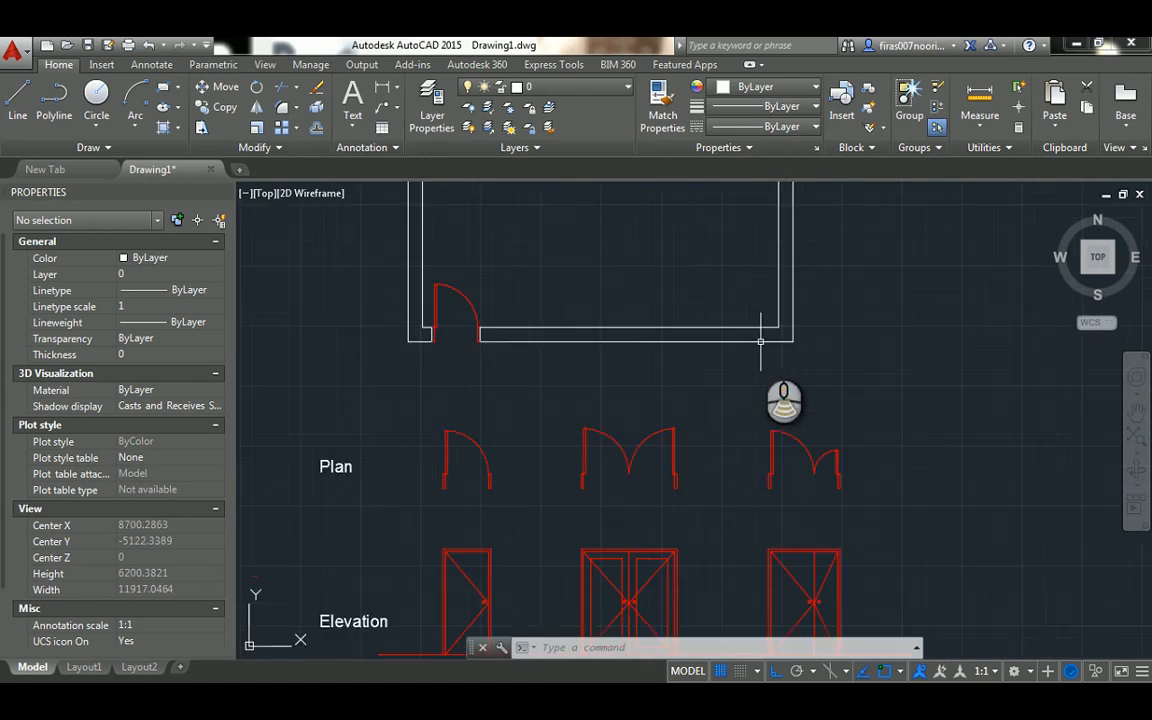
Offset the right wall's inner line 200 units toward the inside of the room, near the lower-right corner
{"action": "scroll", "coordinate": [774, 333], "scroll_direction": "up", "scroll_amount": 4}
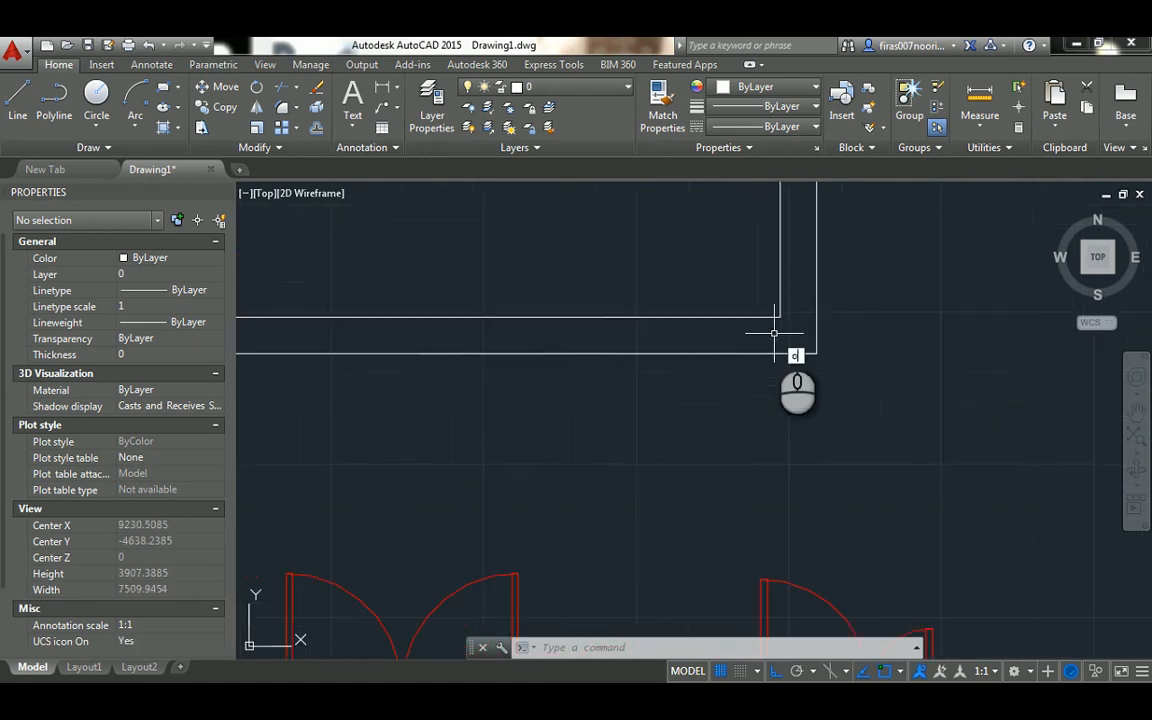
{"action": "key", "text": "Return"}
{"action": "key", "text": "Return"}
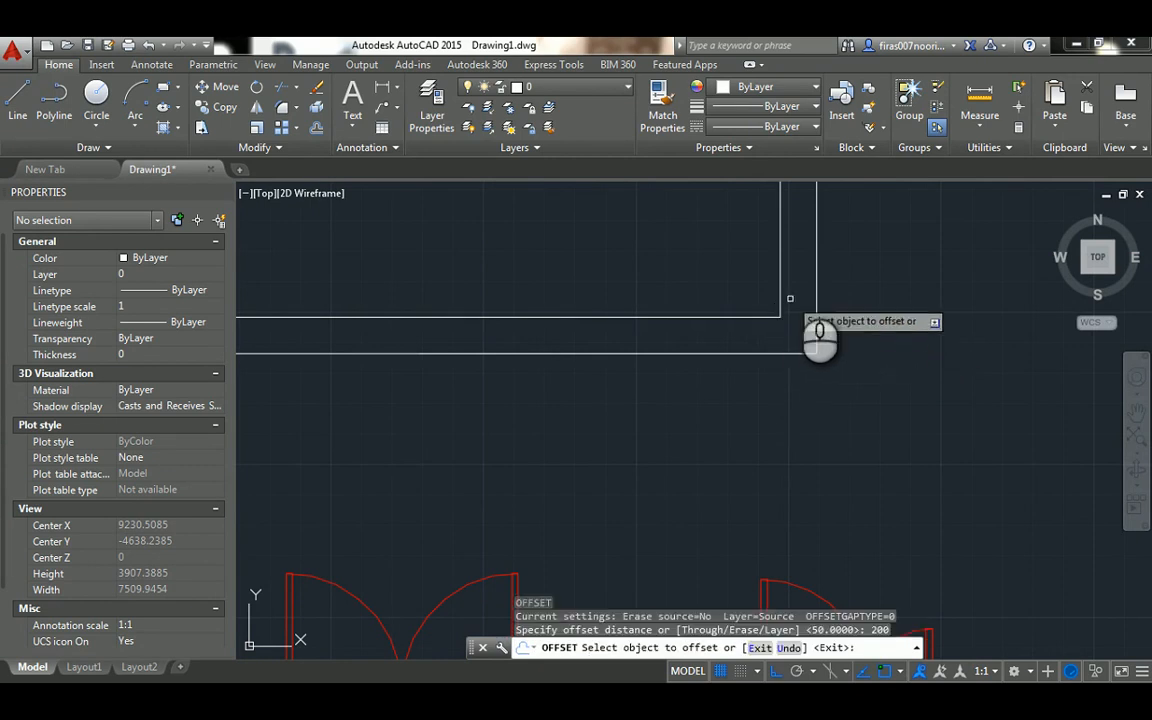
{"action": "left_click", "coordinate": [780, 276]}
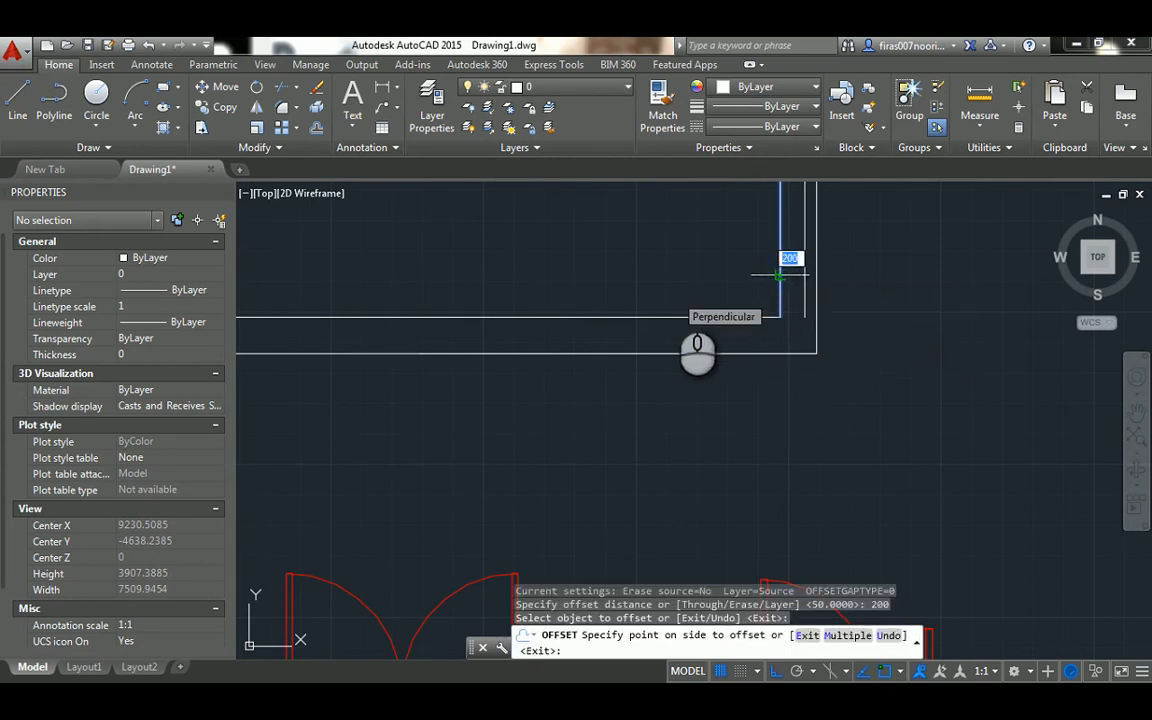
{"action": "left_click", "coordinate": [636, 298]}
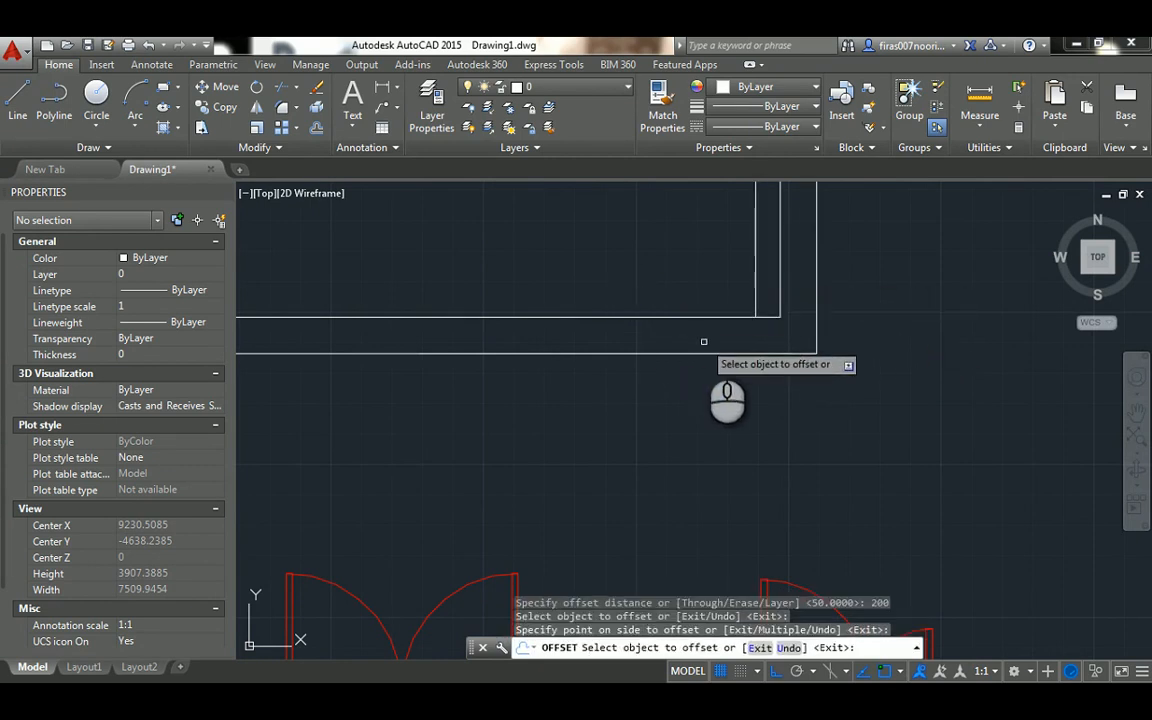
{"action": "key", "text": "Escape"}
{"action": "key", "text": "Escape"}
{"action": "key", "text": "Escape"}
Extend the offset line down to the outer line of the lower wall
{"action": "type", "text": "ex"}
{"action": "key", "text": "Return"}
{"action": "key", "text": "Return"}
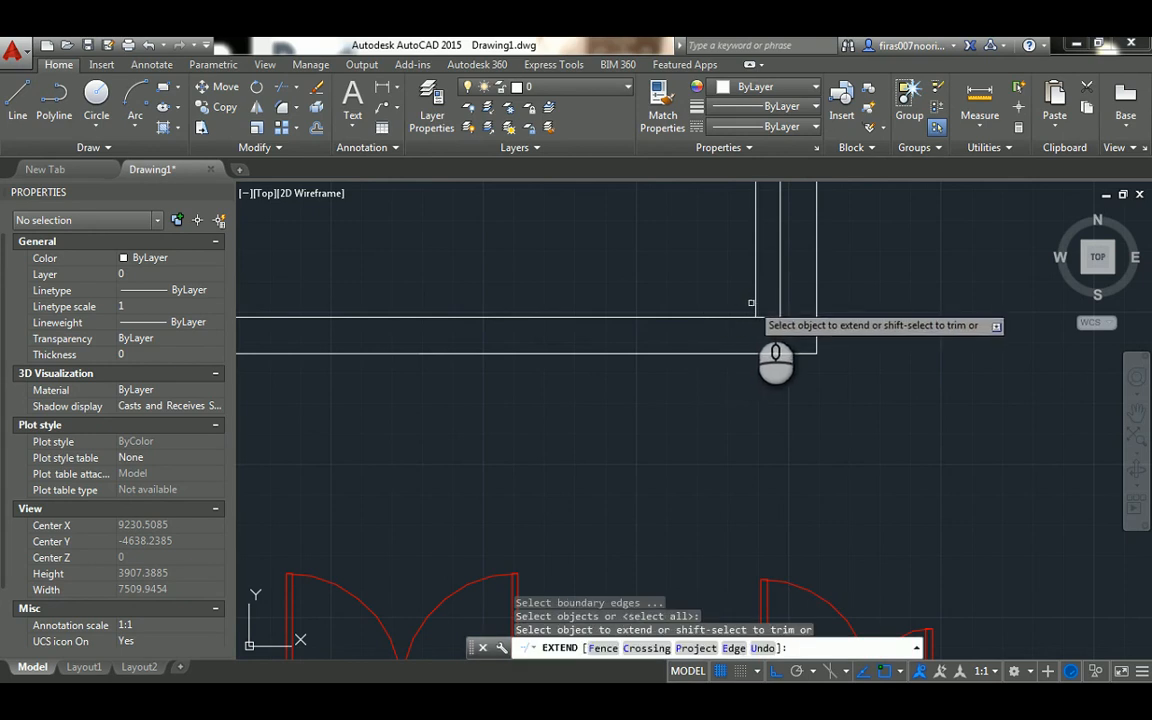
{"action": "left_click", "coordinate": [752, 304]}
{"action": "key", "text": "Escape"}
{"action": "key", "text": "Escape"}
{"action": "type", "text": "o"}
{"action": "key", "text": "Return"}
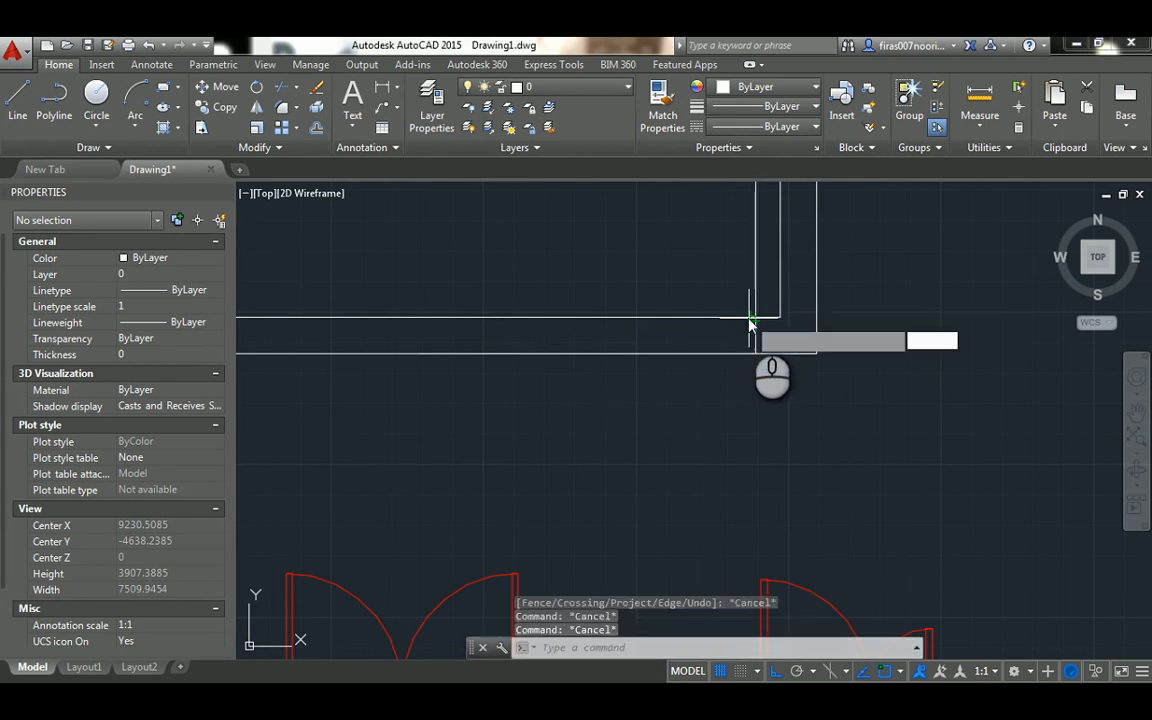
{"action": "type", "text": "100"}
{"action": "key", "text": "Return"}
{"action": "key", "text": "Escape"}
{"action": "key", "text": "Escape"}
{"action": "type", "text": "o"}
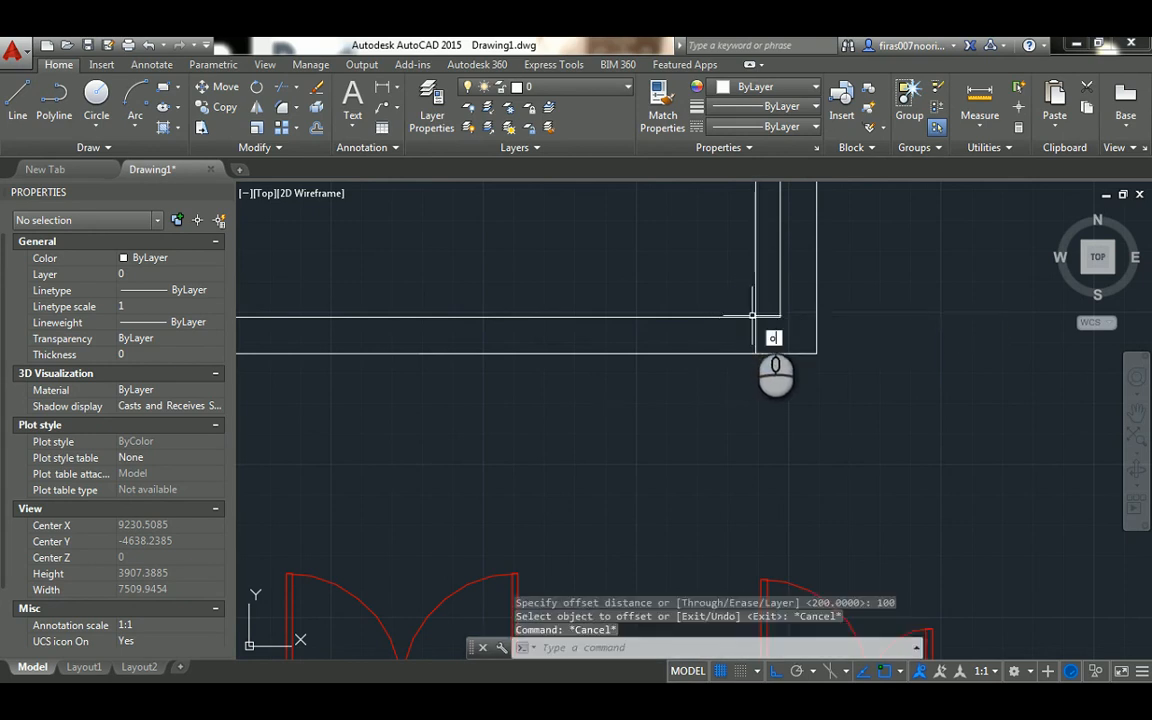
{"action": "key", "text": "Return"}
{"action": "type", "text": "1000"}
{"action": "key", "text": "Return"}
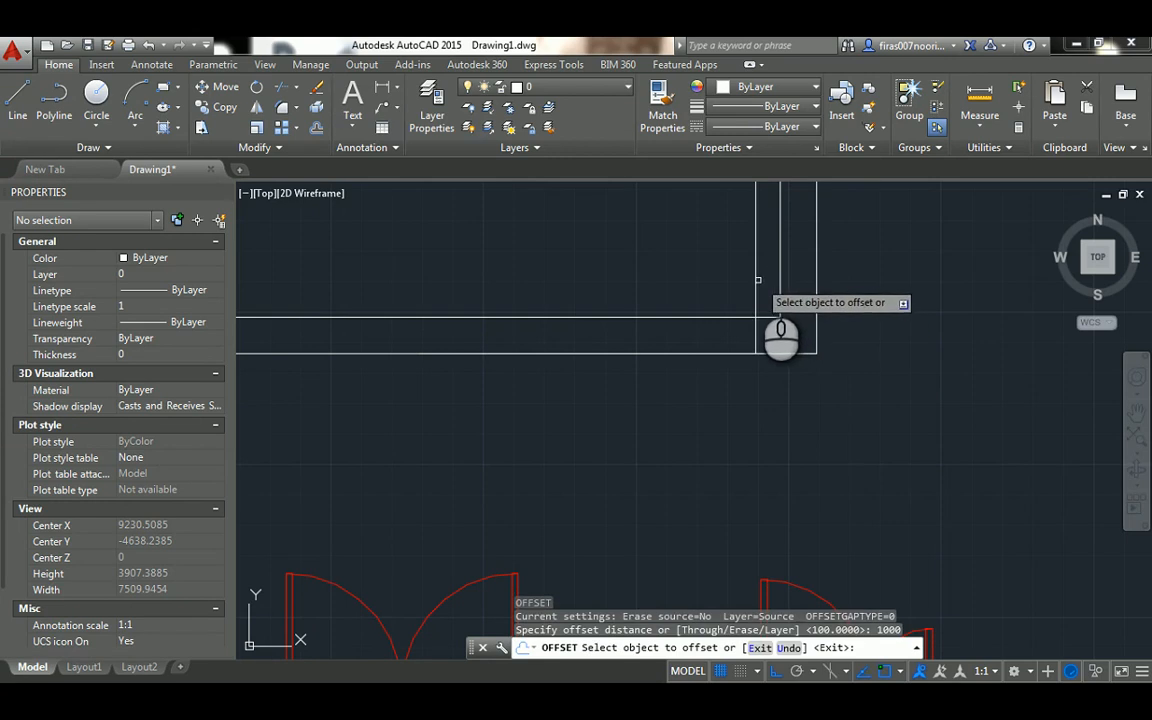
{"action": "left_click", "coordinate": [756, 280]}
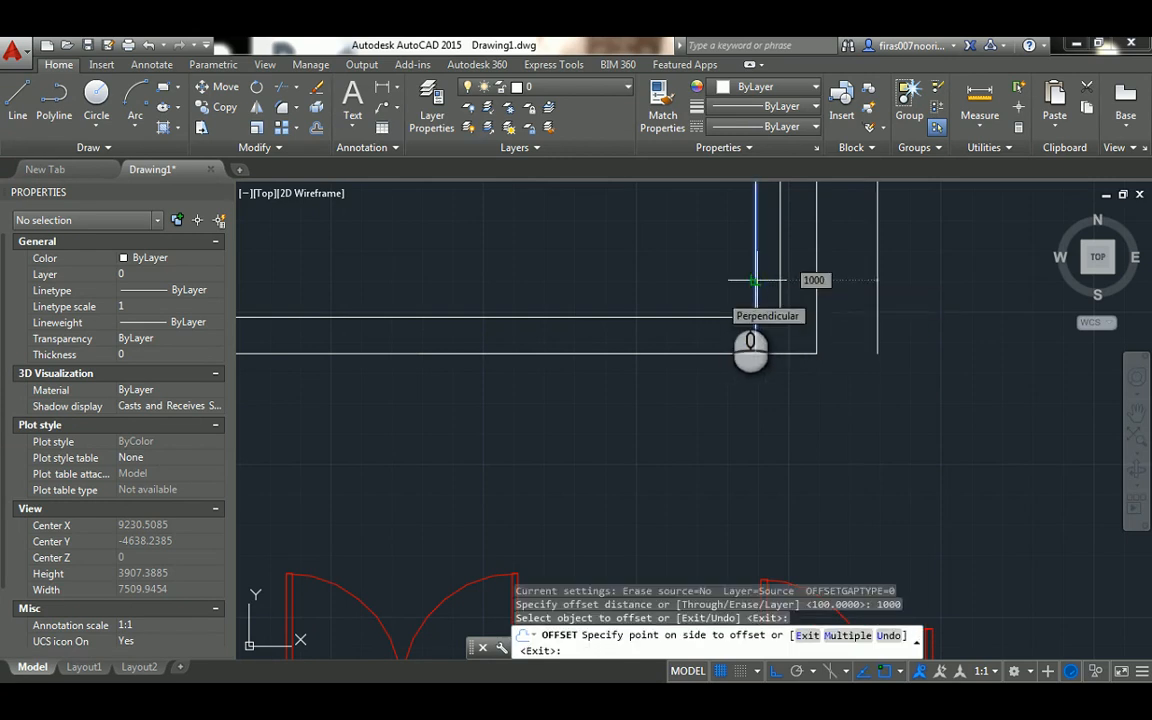
{"action": "key", "text": "Escape"}
{"action": "key", "text": "Escape"}
Offset the extended jamb line 1500 units to the left to mark the other side of the door opening
{"action": "key", "text": "Return"}
{"action": "type", "text": "1"}
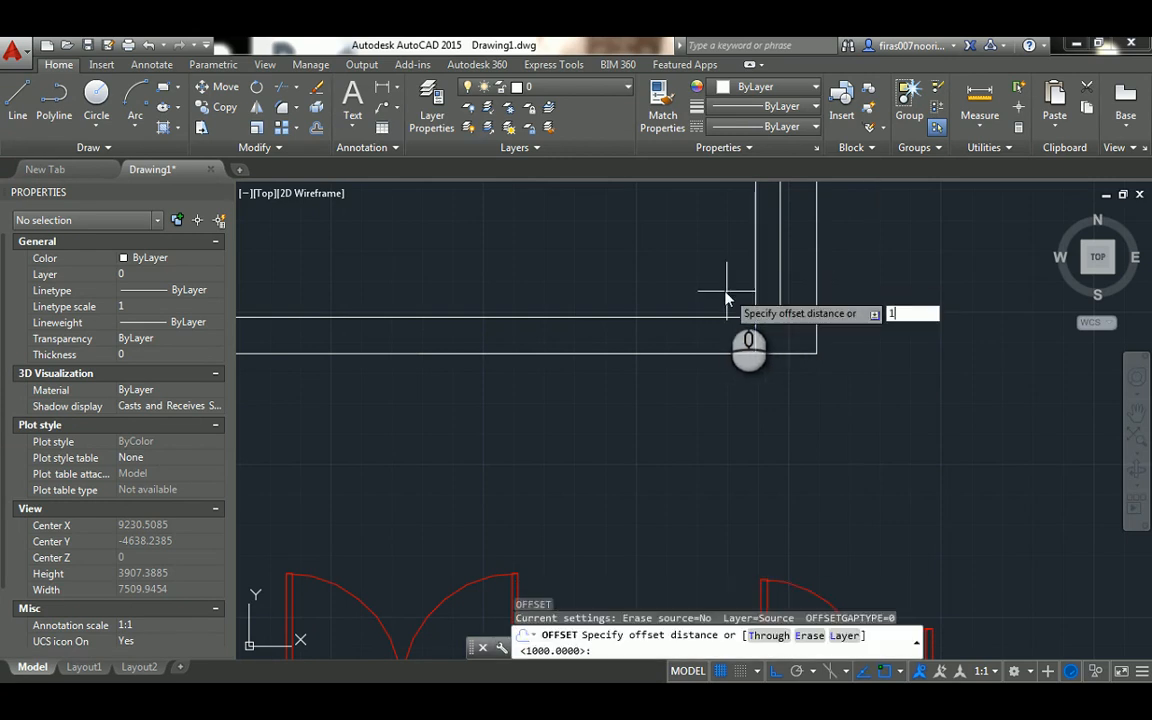
{"action": "type", "text": "500"}
{"action": "key", "text": "Return"}
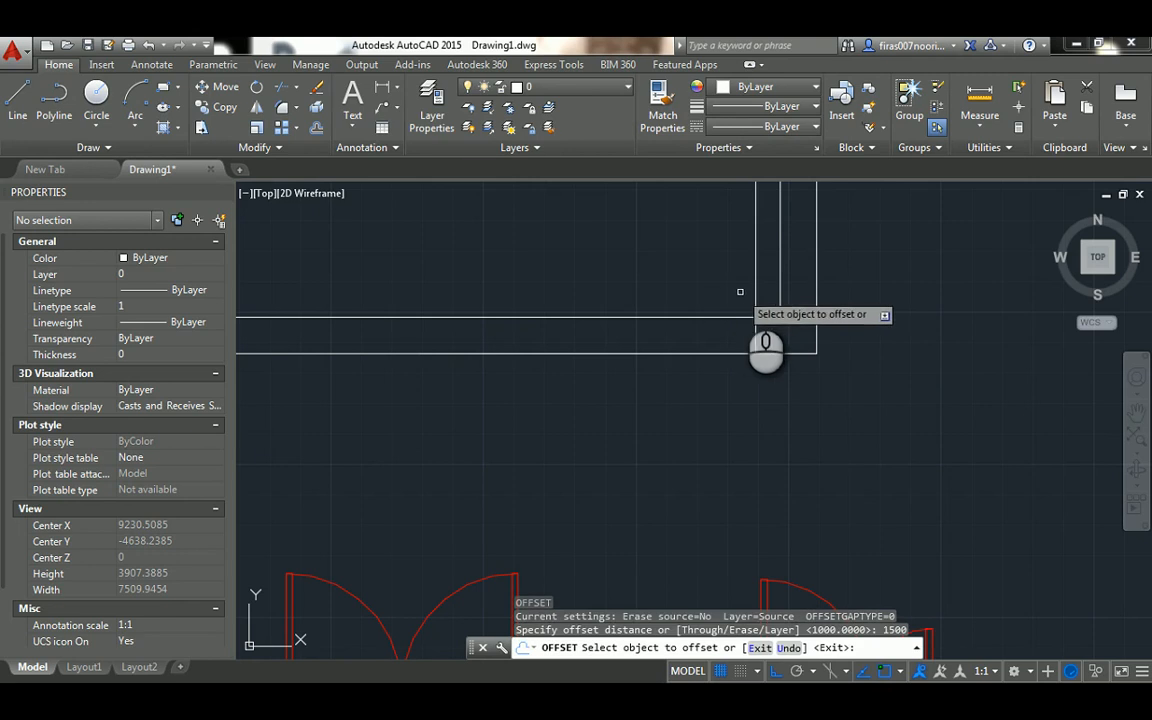
{"action": "left_click", "coordinate": [755, 296]}
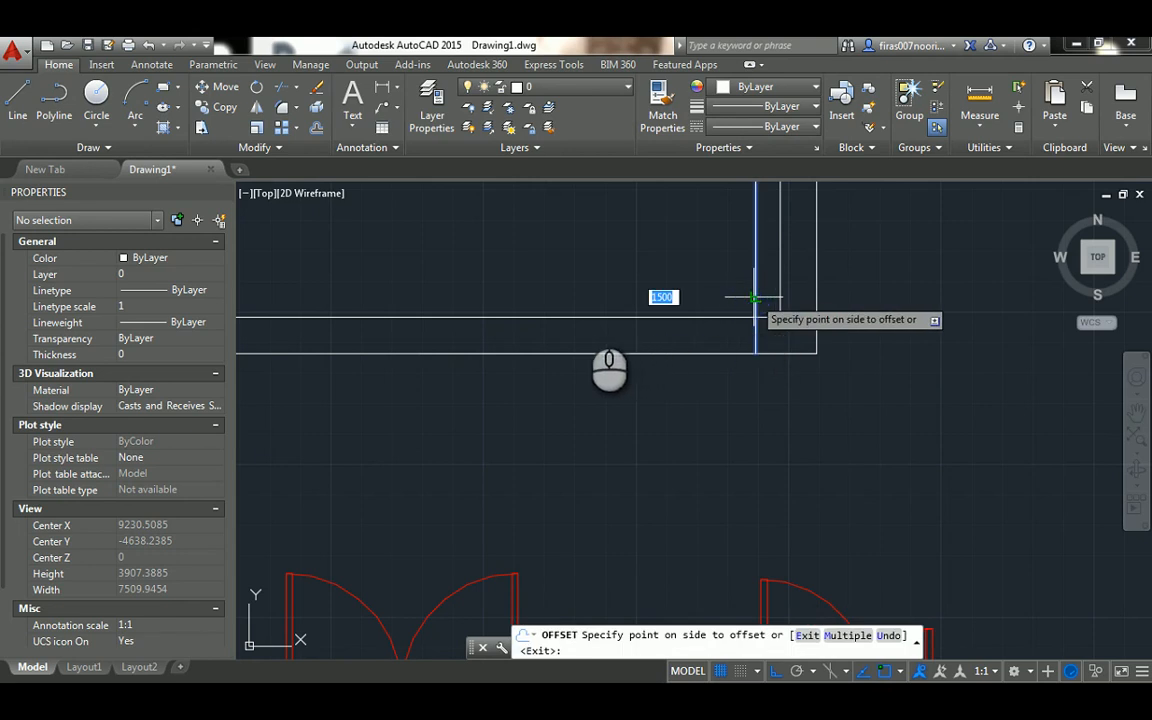
{"action": "left_click", "coordinate": [555, 309]}
{"action": "key", "text": "Escape"}
{"action": "key", "text": "Escape"}
{"action": "key", "text": "Escape"}
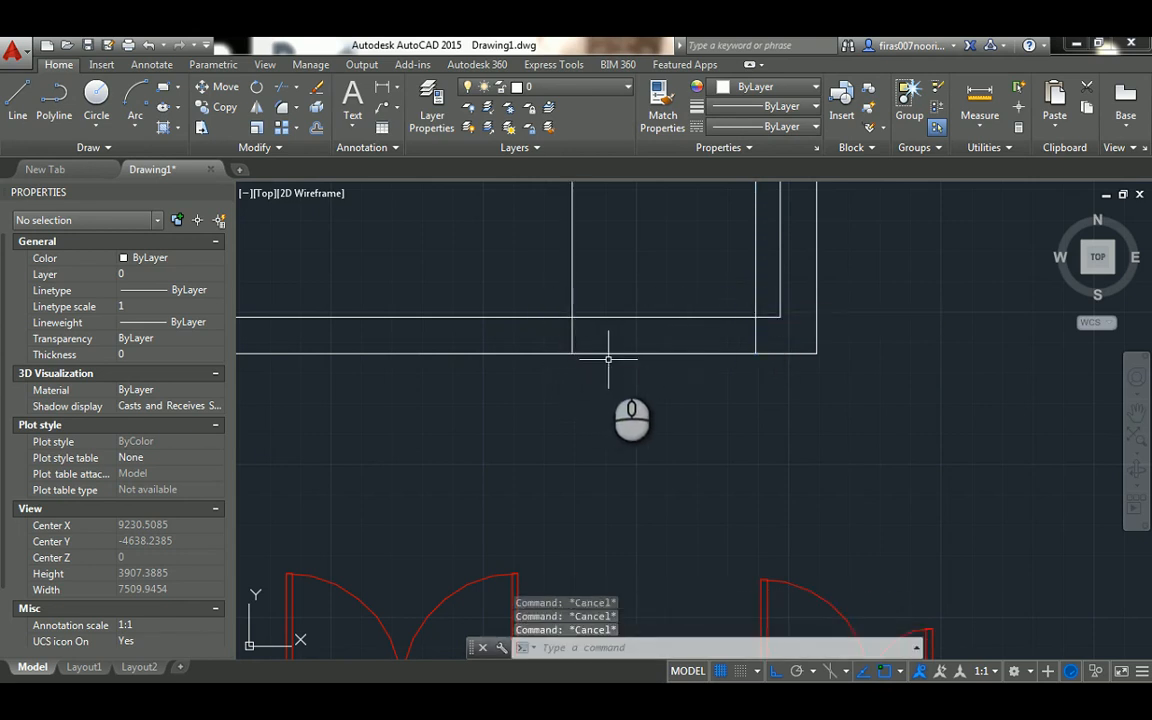
Trim both jamb lines above the lower wall's inner line, using that line as the cutting edge
{"action": "key", "text": "Return"}
{"action": "left_click", "coordinate": [622, 317]}
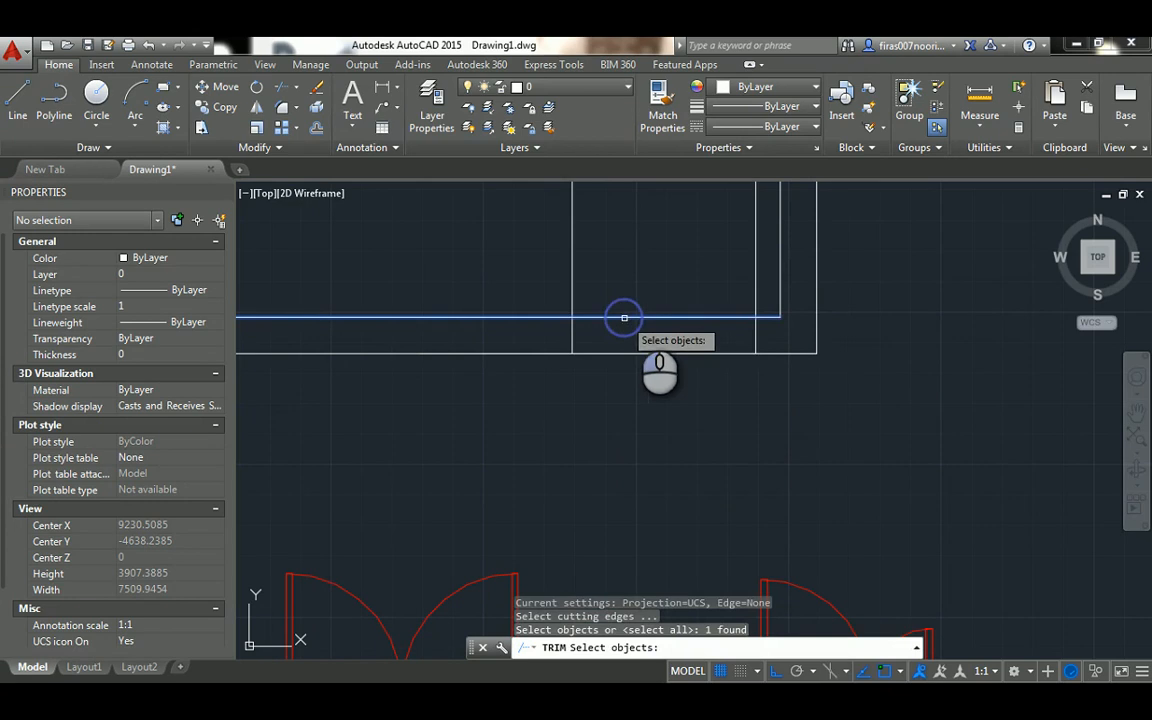
{"action": "key", "text": "Return"}
{"action": "left_click", "coordinate": [766, 268]}
{"action": "left_click", "coordinate": [546, 292]}
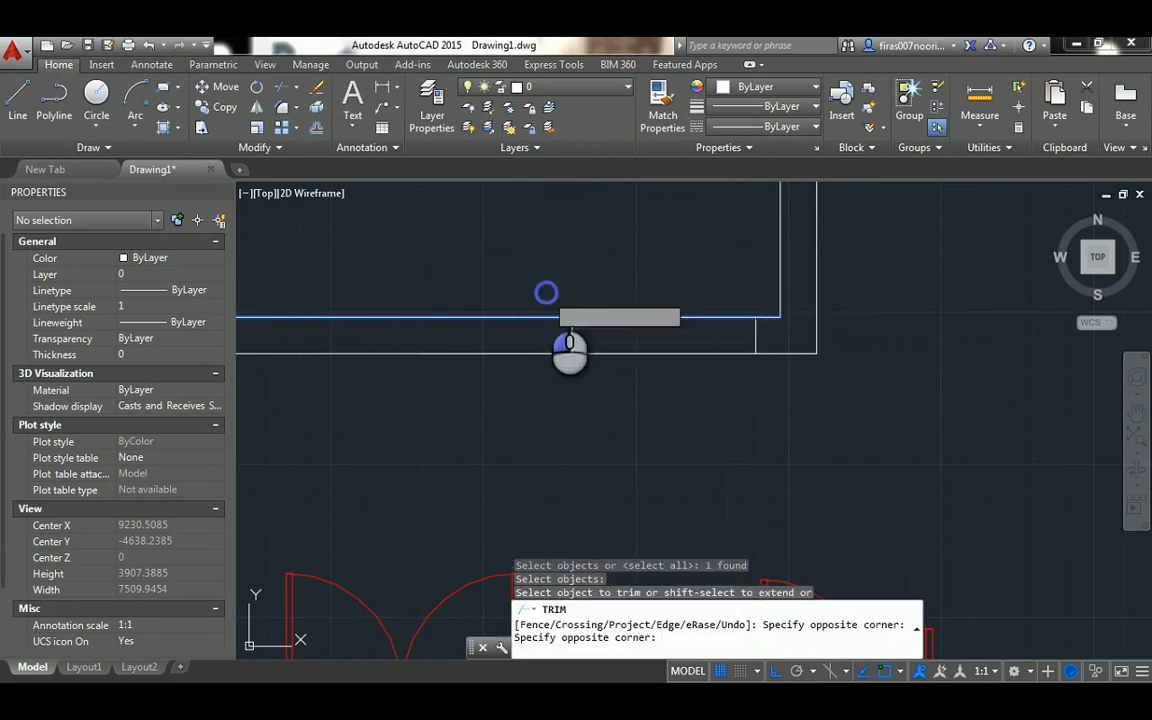
{"action": "key", "text": "Escape"}
{"action": "key", "text": "Escape"}
{"action": "key", "text": "Escape"}
Trim the two lower wall lines between the jambs to open the doorway
{"action": "type", "text": "tr"}
{"action": "key", "text": "Return"}
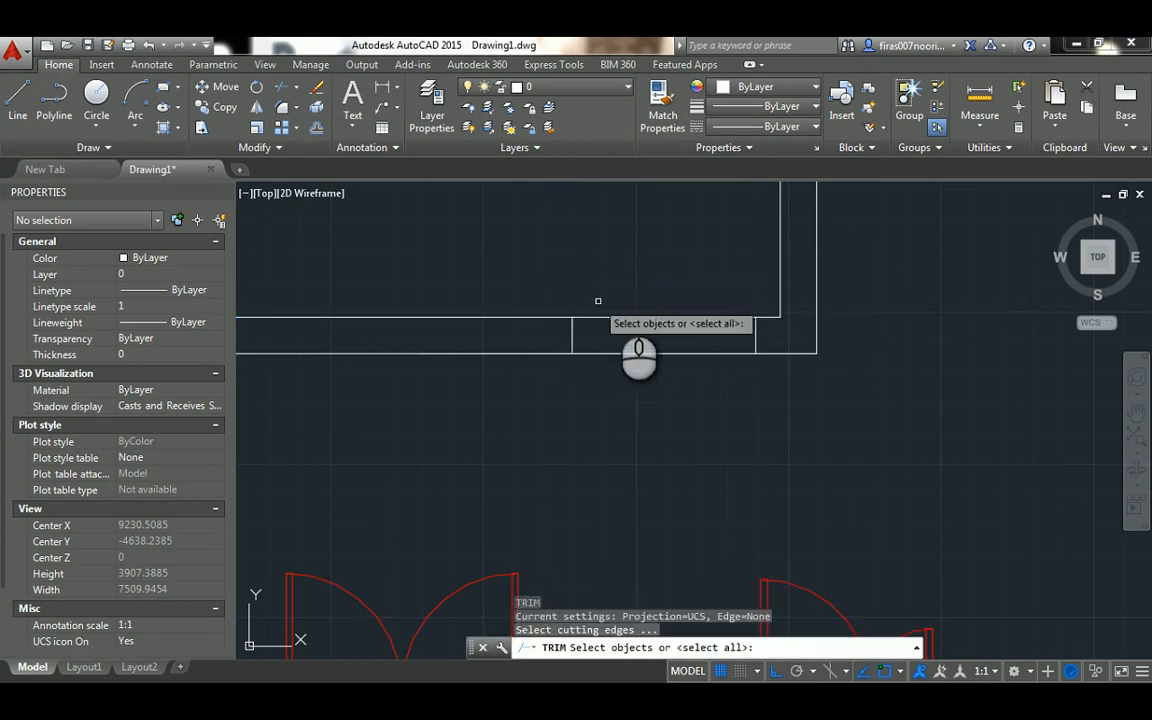
{"action": "key", "text": "Return"}
{"action": "left_click", "coordinate": [653, 275]}
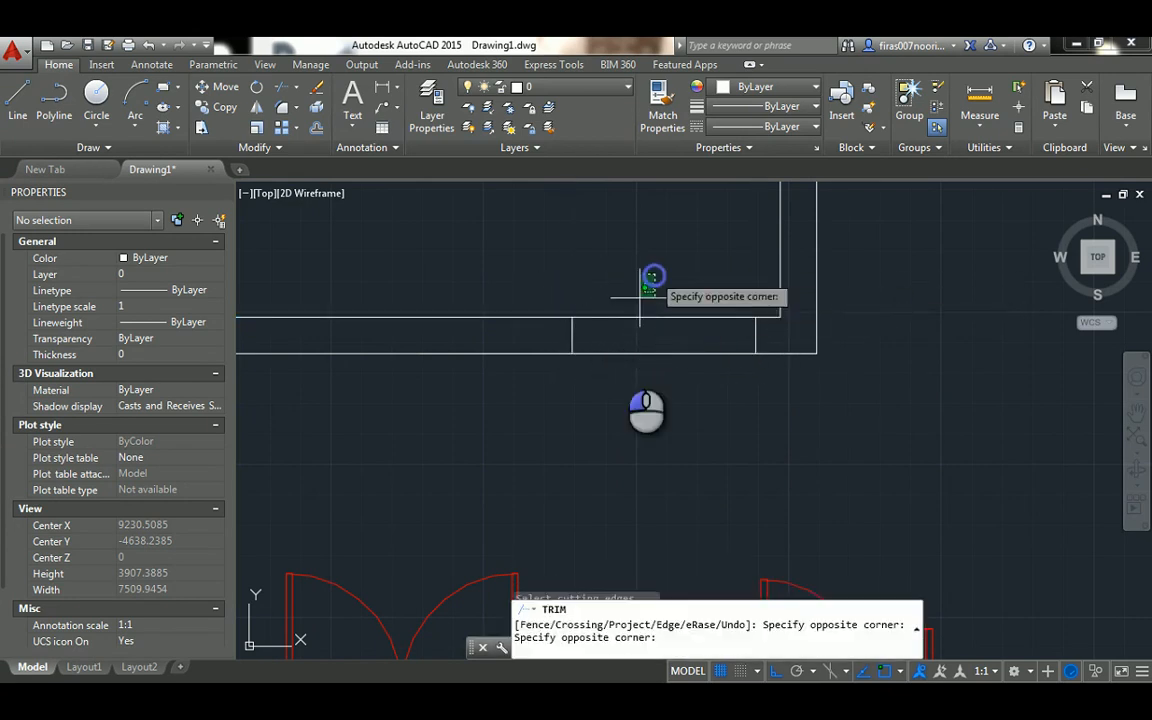
{"action": "left_click", "coordinate": [608, 377]}
{"action": "key", "text": "Escape"}
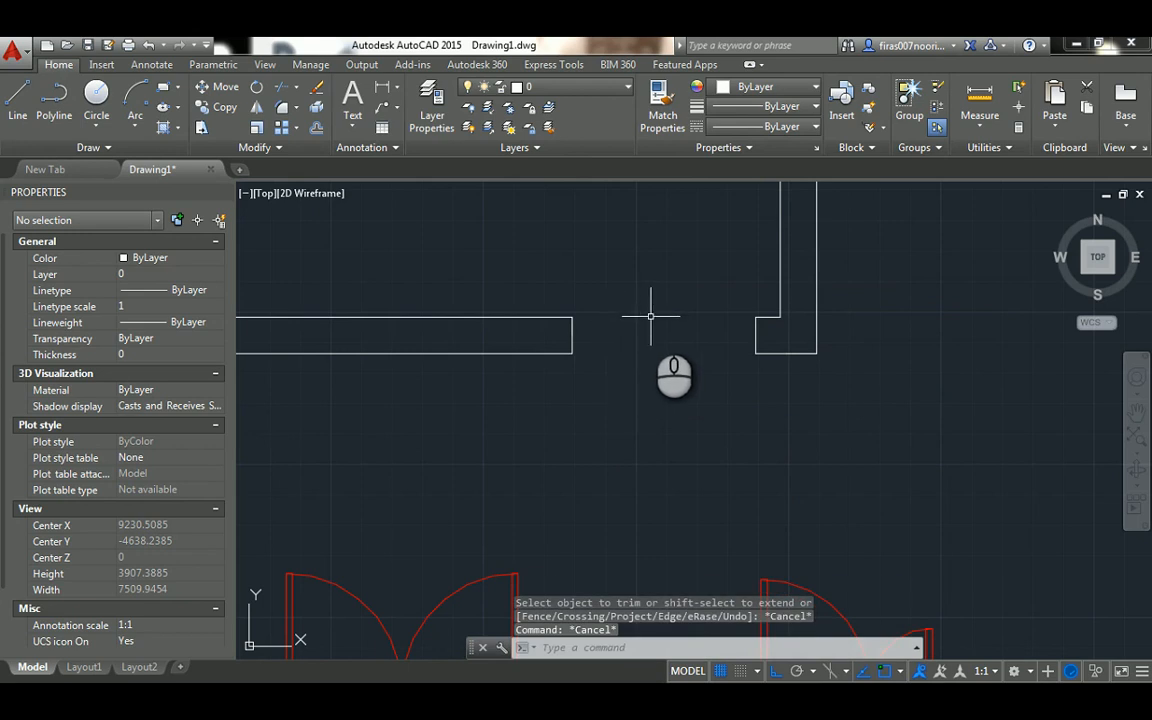
Offset both jamb lines 50 units into the doorway to form the door frame edges
{"action": "scroll", "coordinate": [650, 316], "scroll_direction": "down", "scroll_amount": 3}
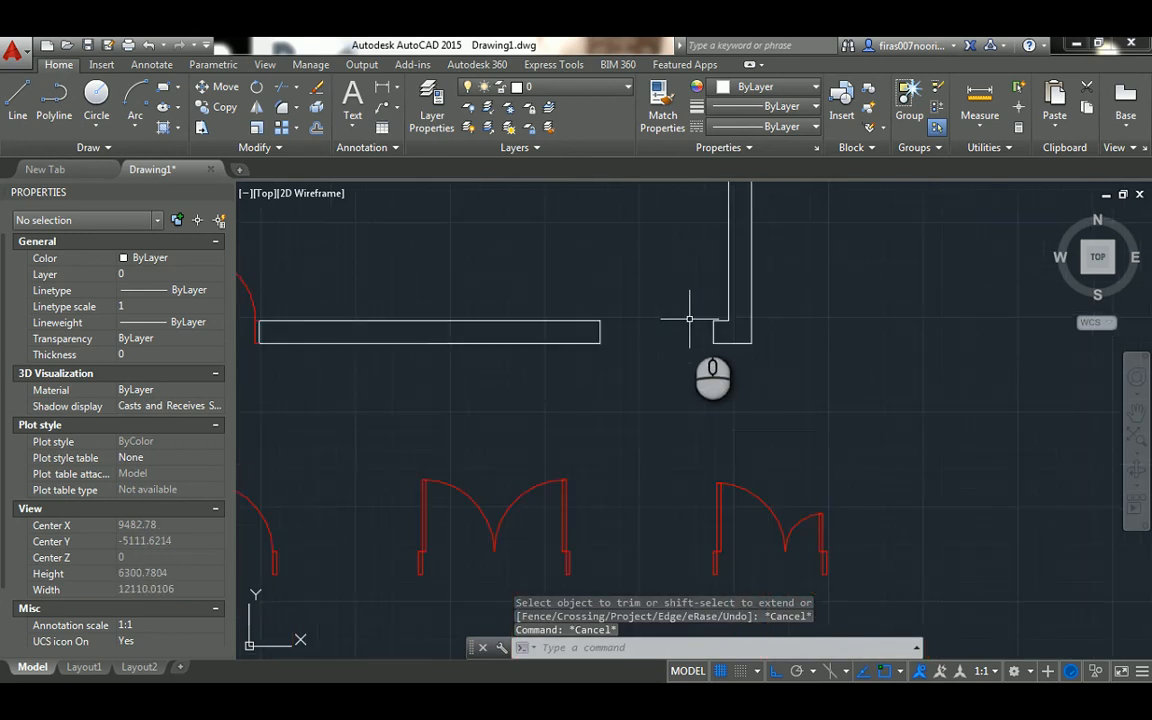
{"action": "scroll", "coordinate": [689, 319], "scroll_direction": "up", "scroll_amount": 2}
{"action": "scroll", "coordinate": [690, 319], "scroll_direction": "down", "scroll_amount": 2}
{"action": "scroll", "coordinate": [690, 320], "scroll_direction": "up", "scroll_amount": 2}
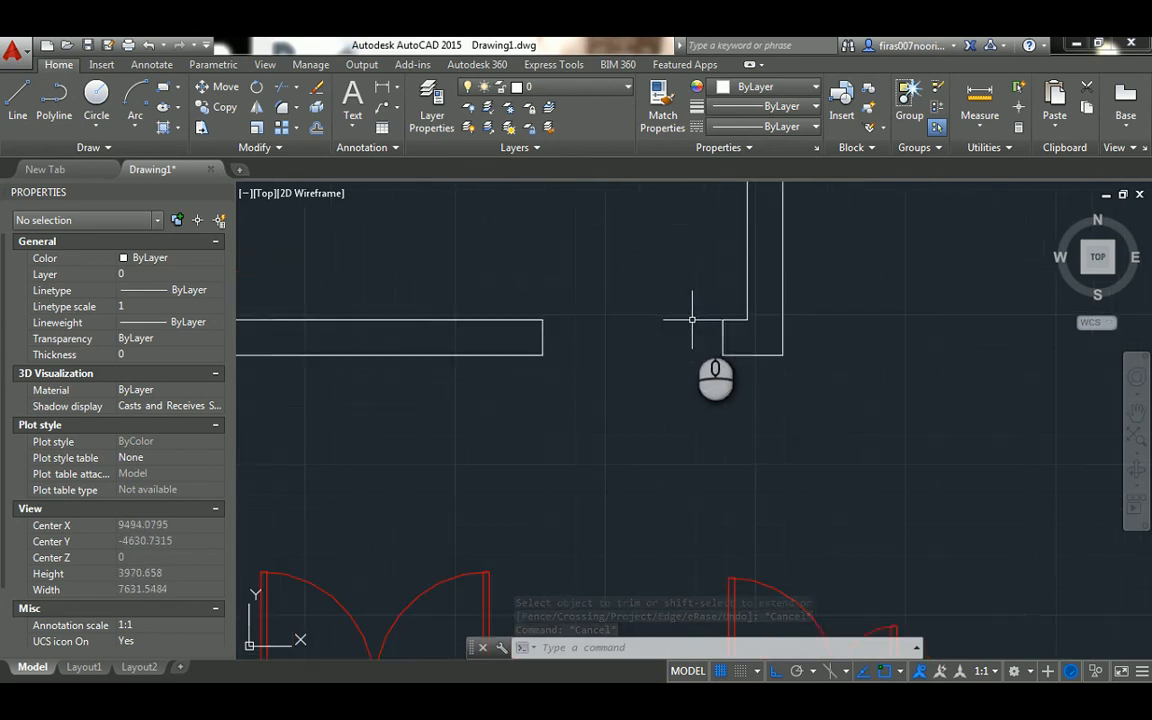
{"action": "scroll", "coordinate": [688, 322], "scroll_direction": "up", "scroll_amount": 2}
{"action": "type", "text": "o"}
{"action": "key", "text": "Return"}
{"action": "type", "text": "5"}
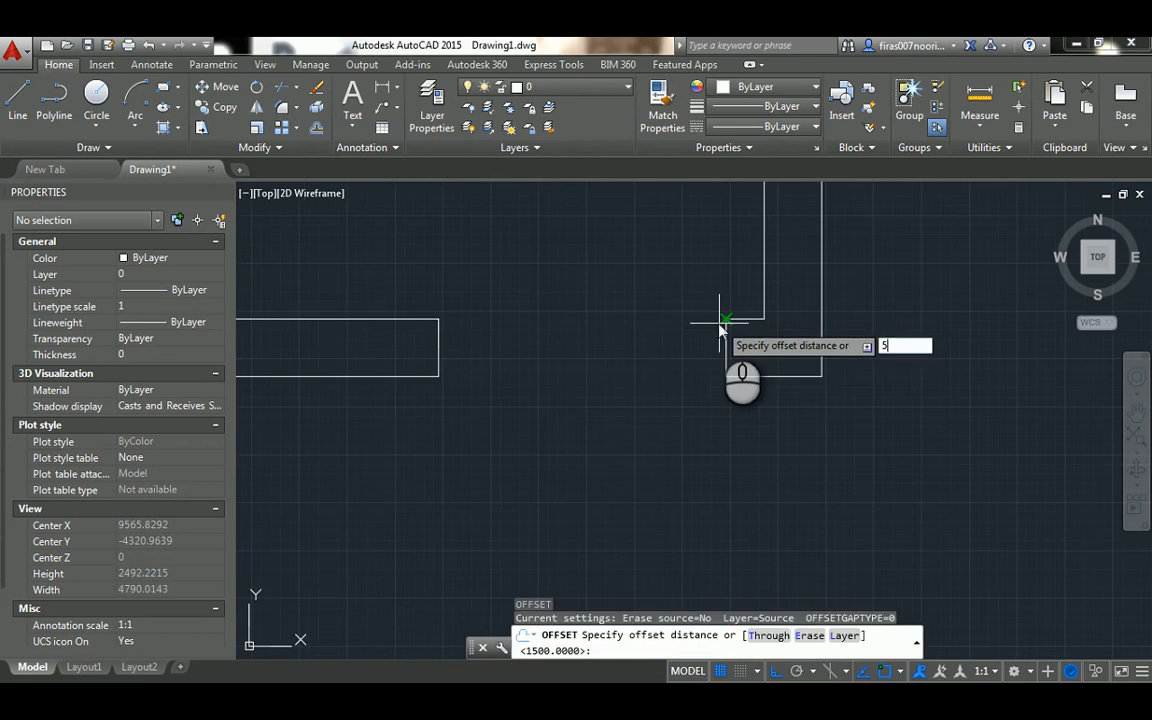
{"action": "type", "text": "0"}
{"action": "key", "text": "Return"}
{"action": "left_click", "coordinate": [724, 342]}
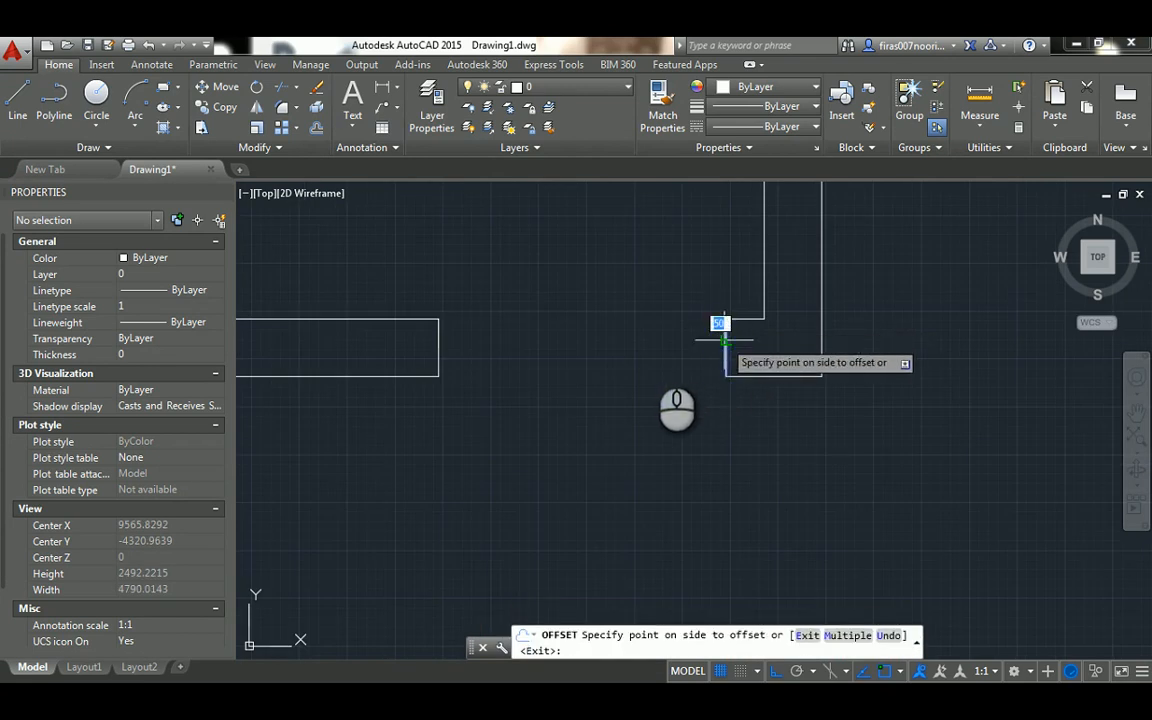
{"action": "left_click", "coordinate": [625, 353]}
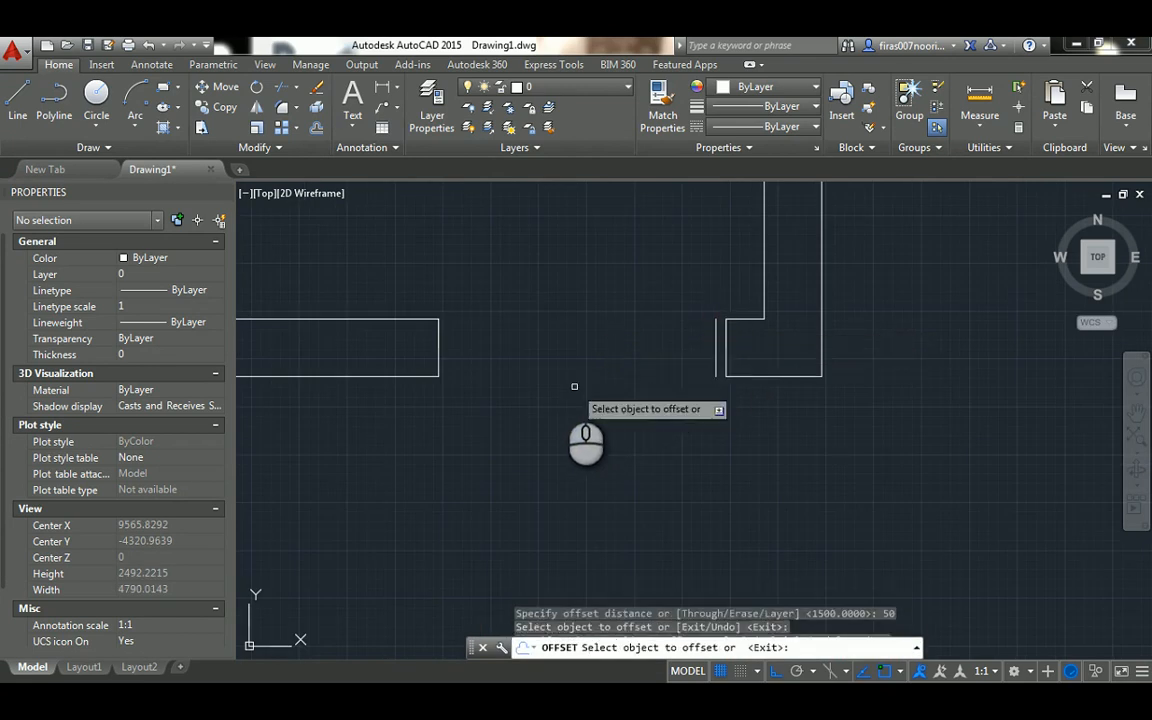
{"action": "left_click", "coordinate": [437, 337]}
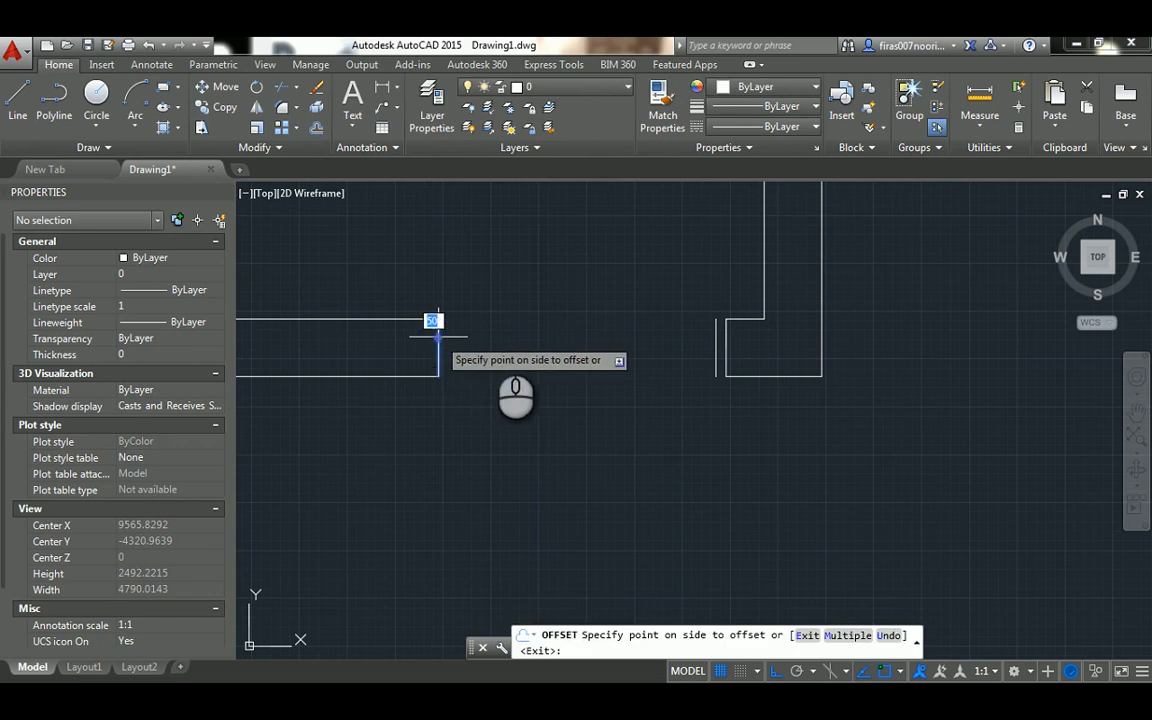
{"action": "left_click", "coordinate": [517, 343]}
{"action": "key", "text": "Escape"}
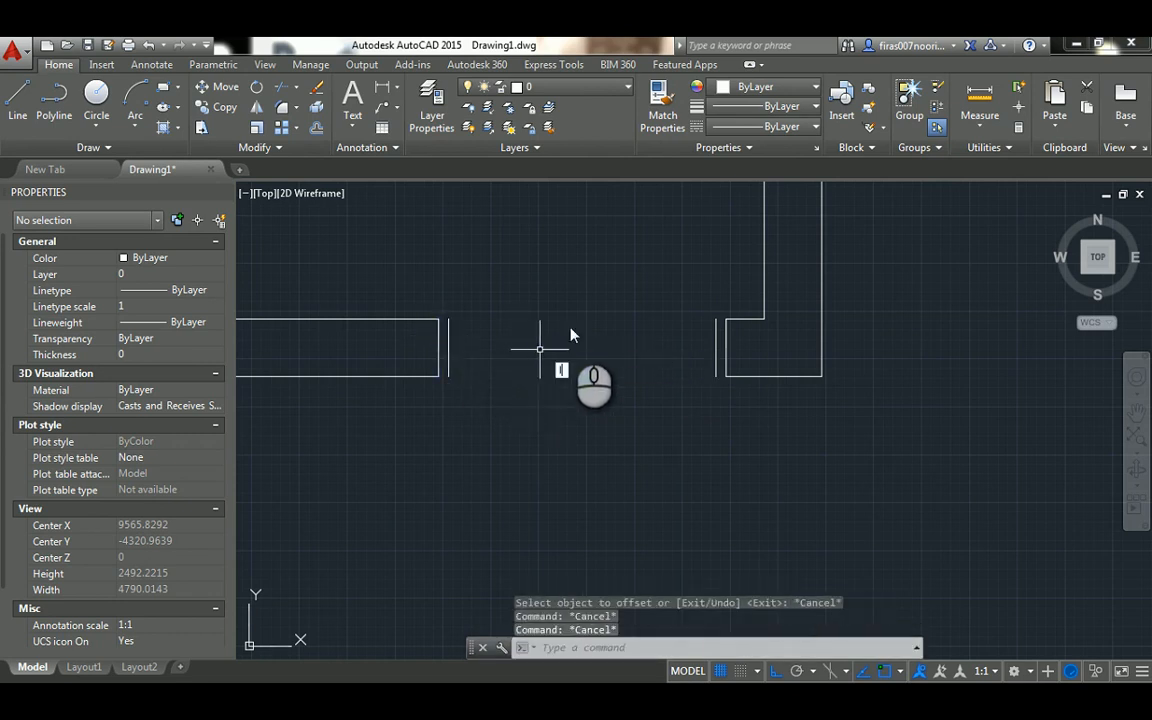
Close the right door frame with short lines across its upper and lower ends
{"action": "type", "text": "l"}
{"action": "key", "text": "Return"}
{"action": "scroll", "coordinate": [725, 327], "scroll_direction": "up", "scroll_amount": 4}
{"action": "left_click", "coordinate": [735, 344]}
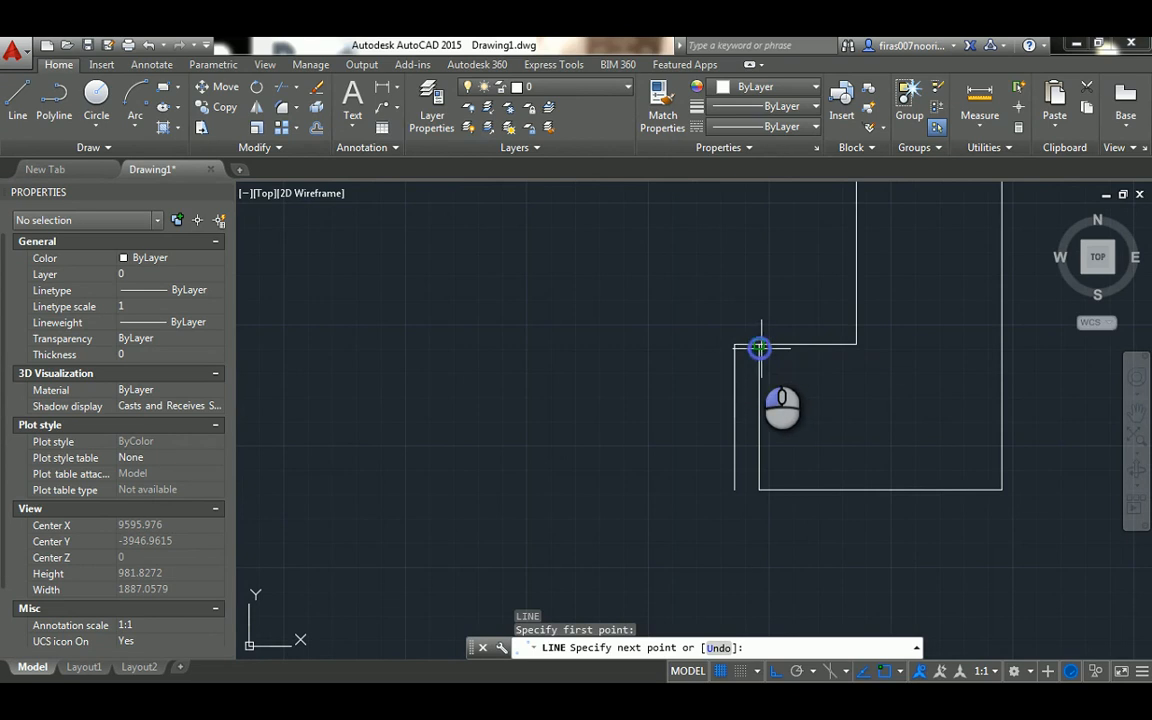
{"action": "left_click", "coordinate": [760, 344]}
{"action": "key", "text": "Escape"}
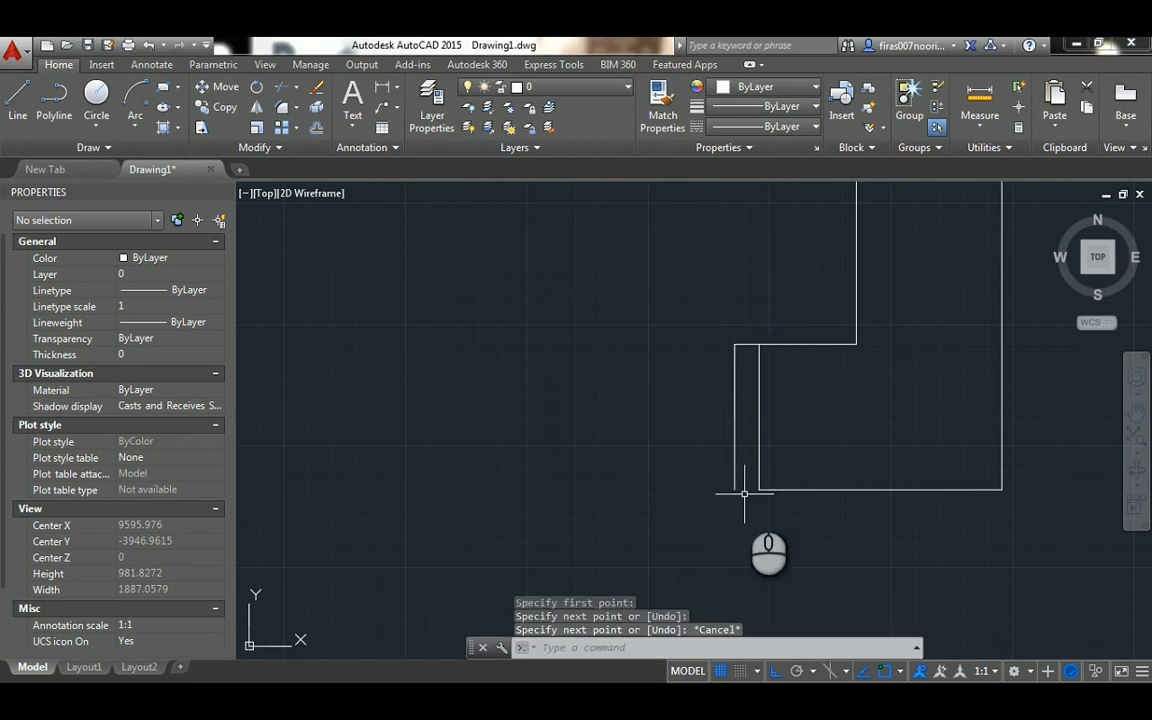
{"action": "key", "text": "Return"}
{"action": "left_click", "coordinate": [735, 490]}
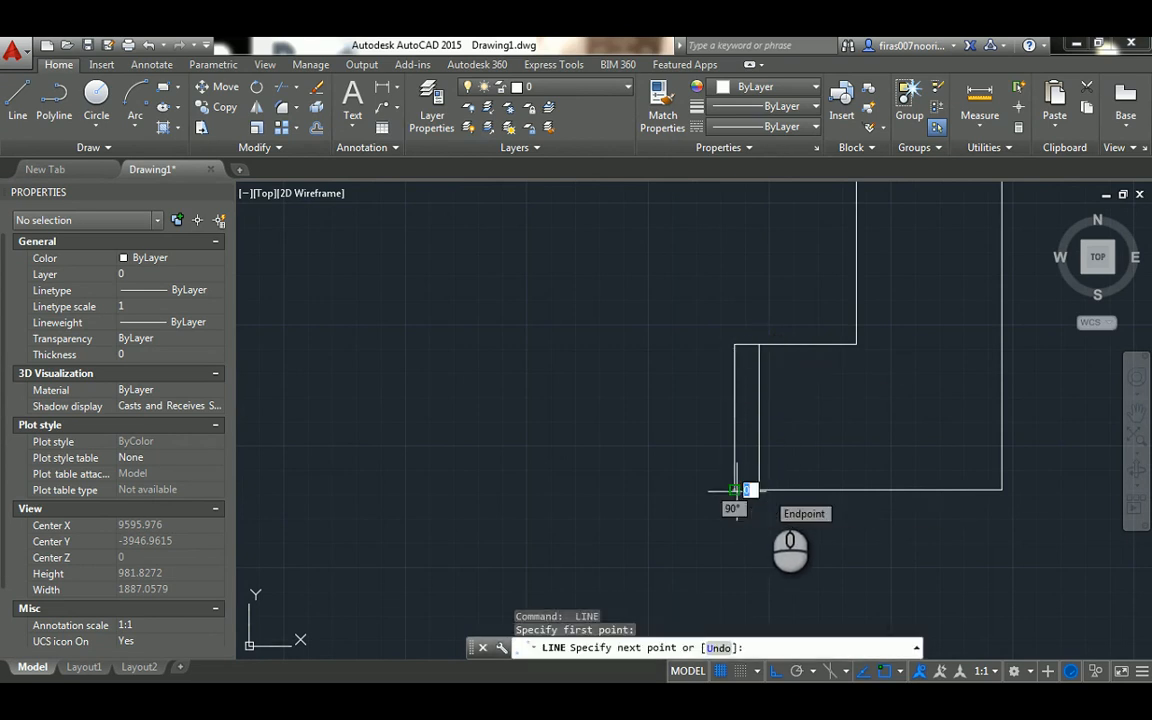
{"action": "left_click", "coordinate": [759, 490]}
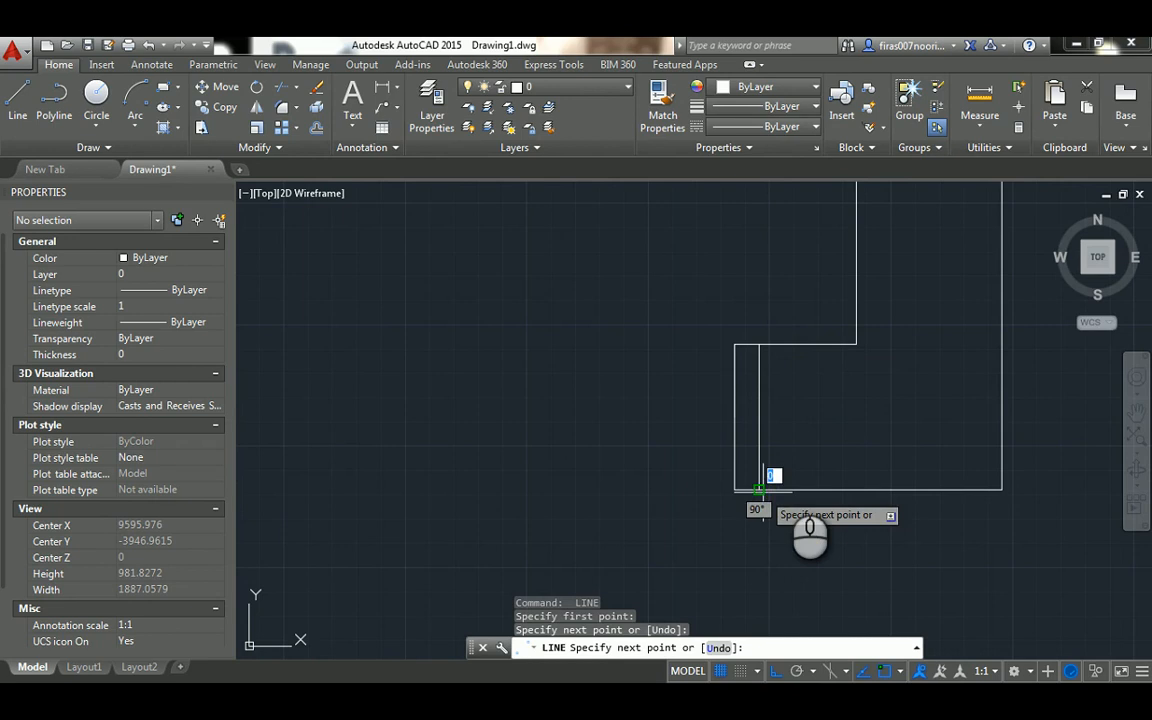
{"action": "scroll", "coordinate": [783, 480], "scroll_direction": "down", "scroll_amount": 4}
{"action": "key", "text": "Escape"}
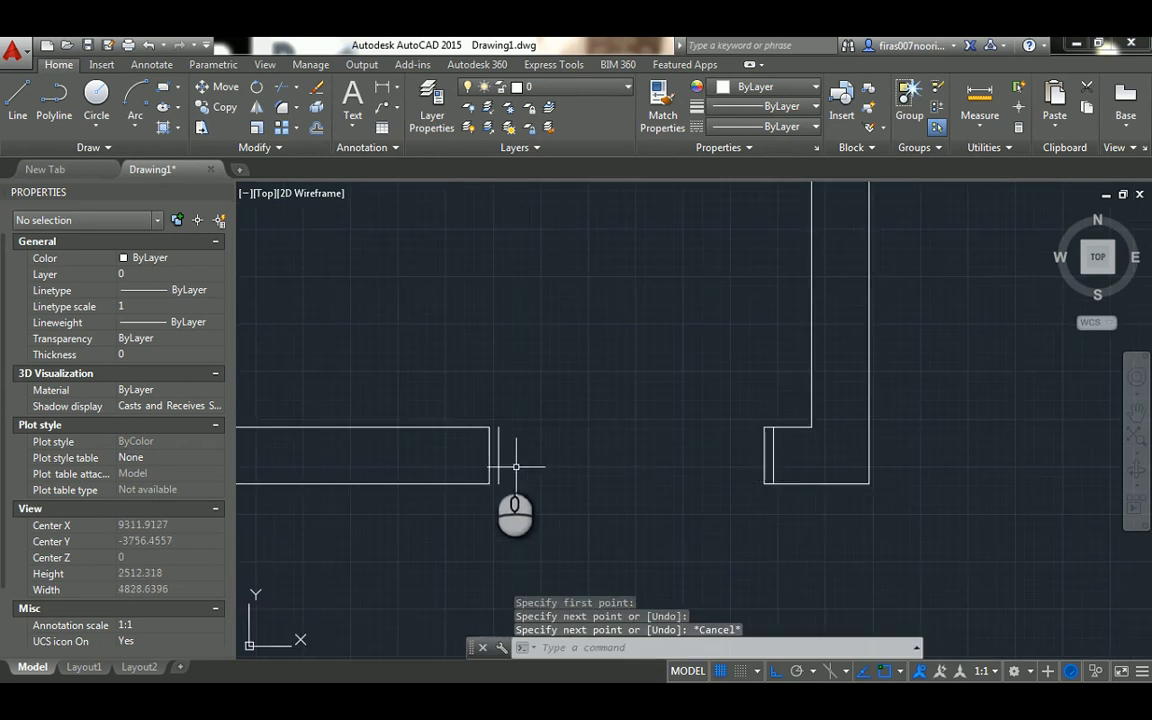
Close the left door frame with short lines across its upper and lower ends
{"action": "scroll", "coordinate": [494, 454], "scroll_direction": "up", "scroll_amount": 6}
{"action": "key", "text": "Return"}
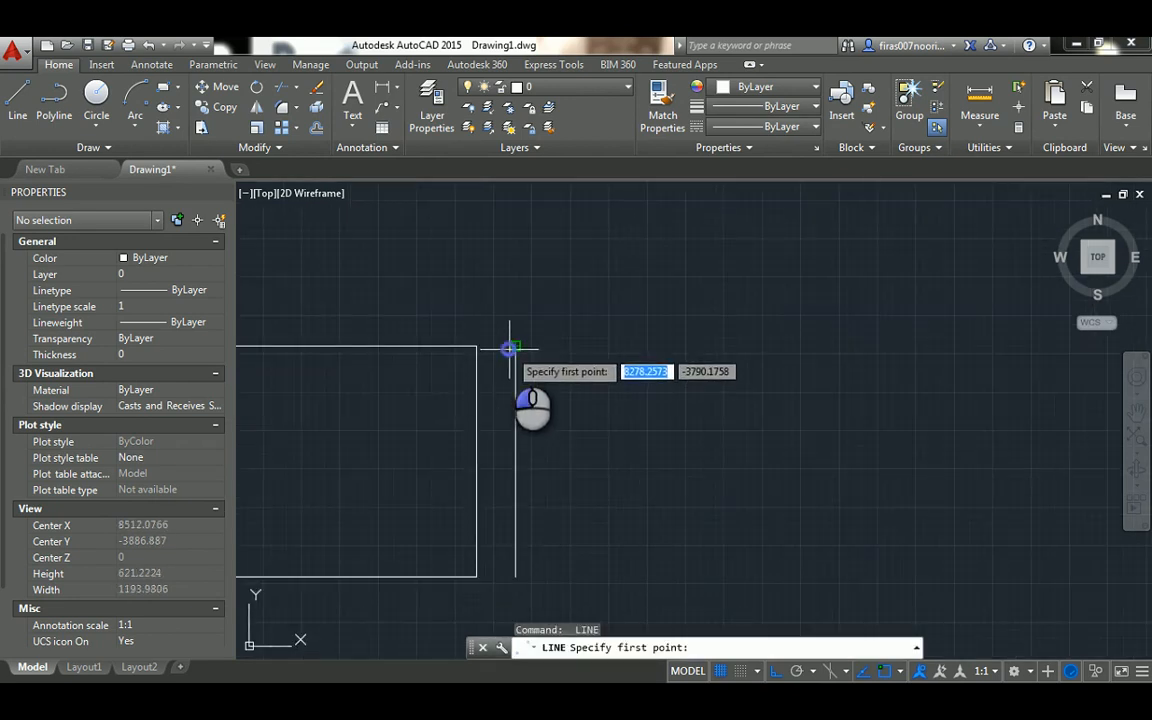
{"action": "left_click", "coordinate": [515, 347]}
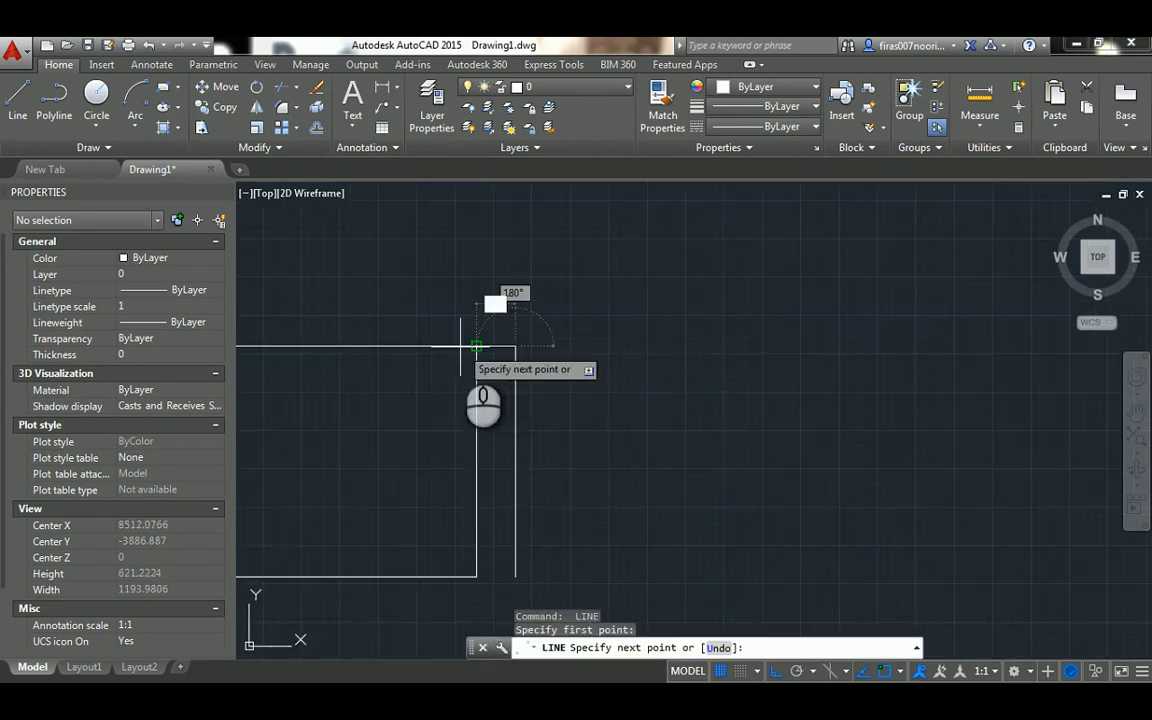
{"action": "left_click", "coordinate": [476, 347]}
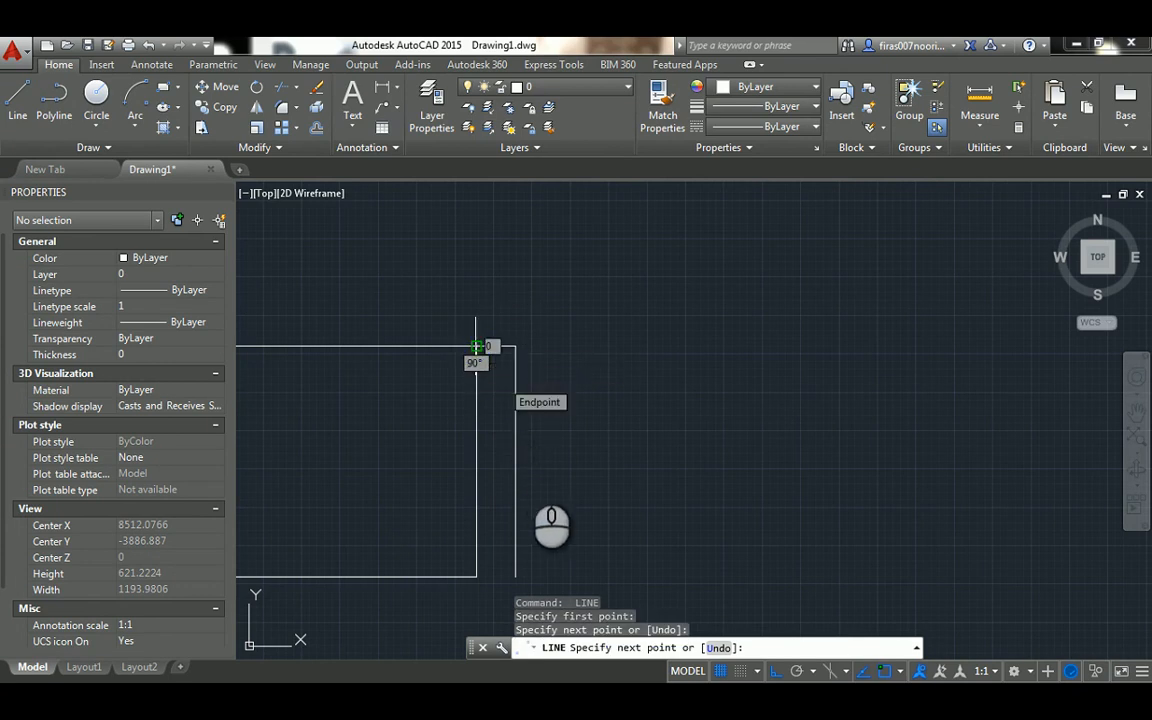
{"action": "key", "text": "Escape"}
{"action": "key", "text": "Return"}
{"action": "left_click", "coordinate": [515, 576]}
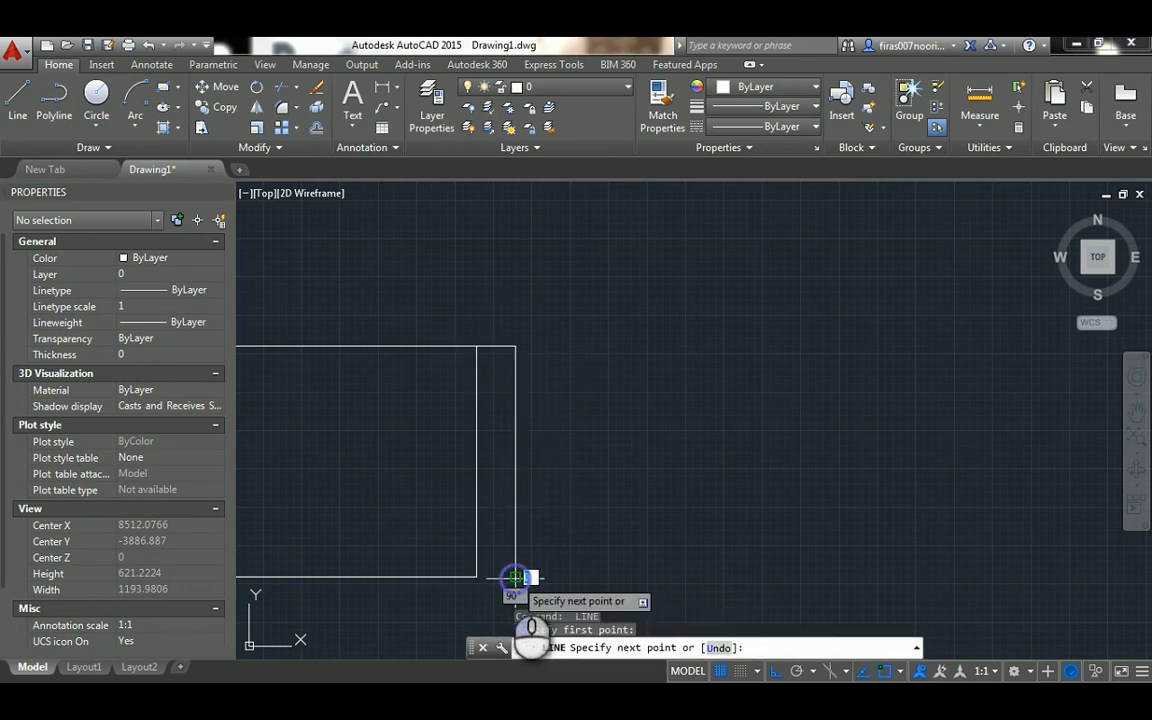
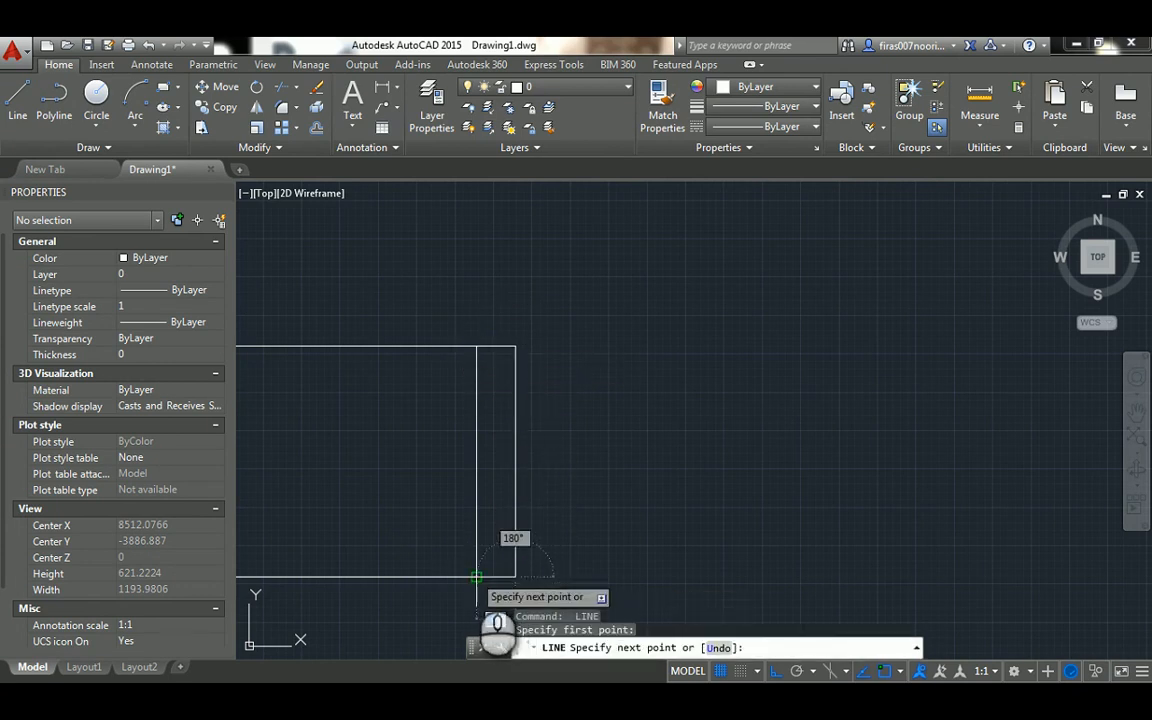
Change the color of the lines forming both door frames to Red
{"action": "scroll", "coordinate": [503, 445], "scroll_direction": "down", "scroll_amount": 5}
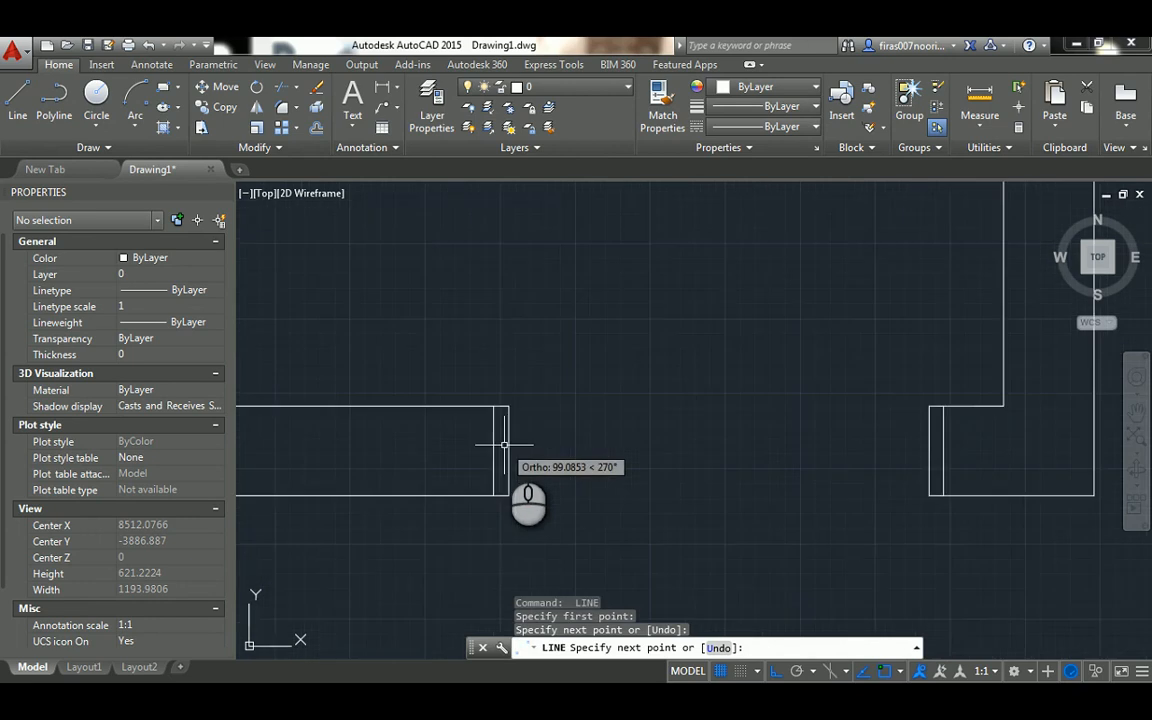
{"action": "key", "text": "Escape"}
{"action": "key", "text": "Escape"}
{"action": "key", "text": "Escape"}
{"action": "left_click", "coordinate": [774, 406]}
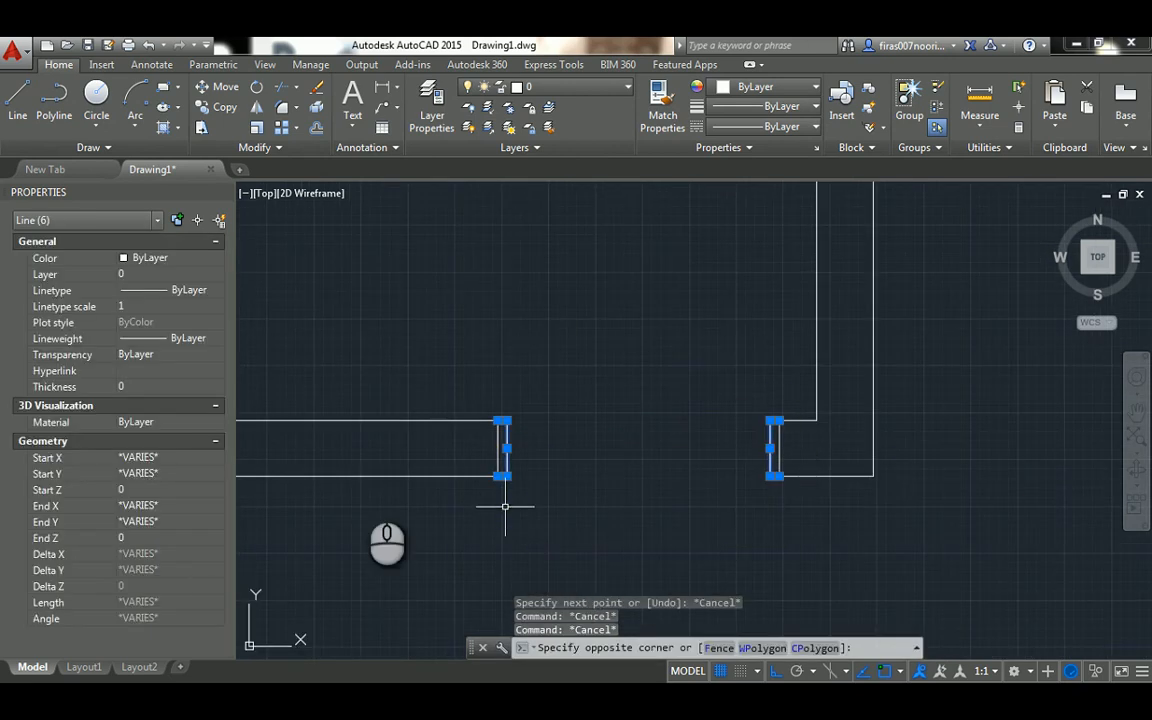
{"action": "left_click", "coordinate": [170, 258]}
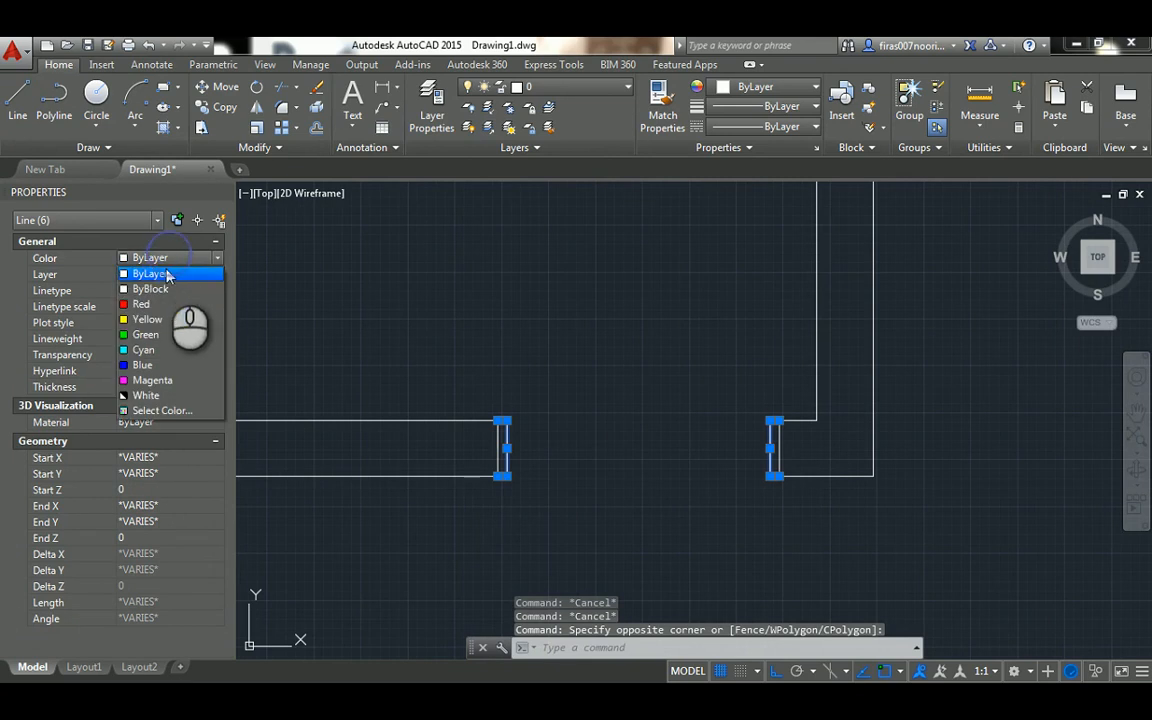
{"action": "left_click", "coordinate": [150, 289]}
{"action": "key", "text": "Escape"}
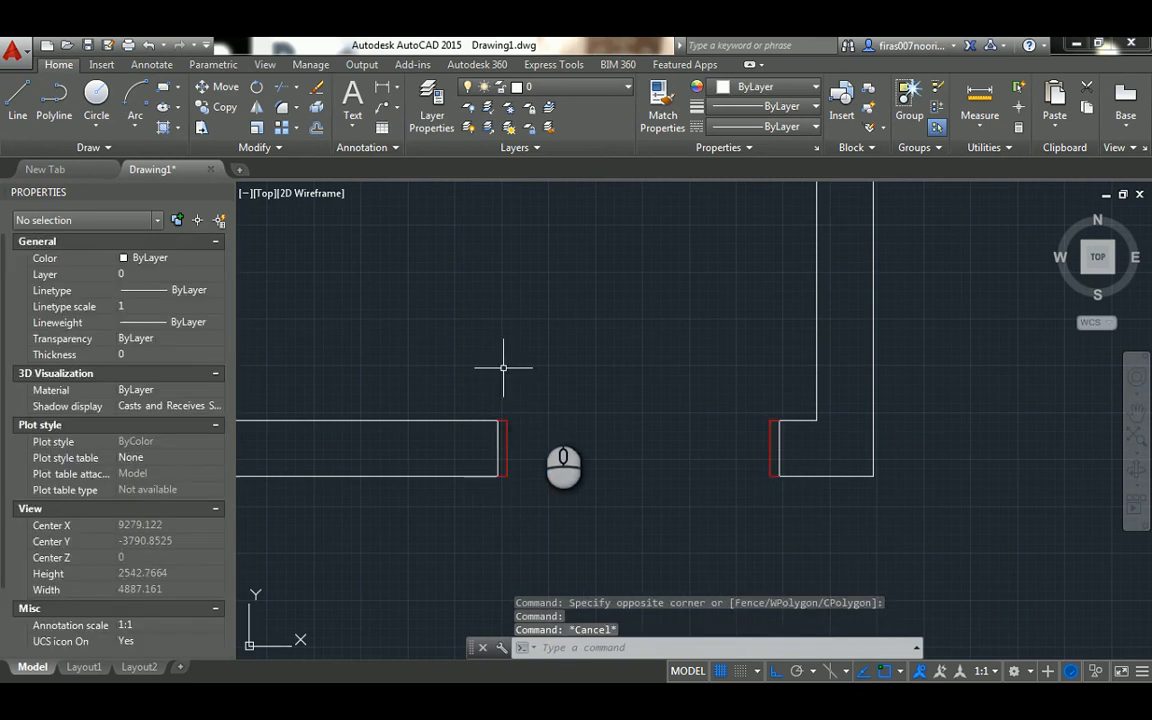
Draw the right door leaf as a 900 by 50 upright rectangle of lines from the right frame's upper inner corner
{"action": "key", "text": "l"}
{"action": "key", "text": "Return"}
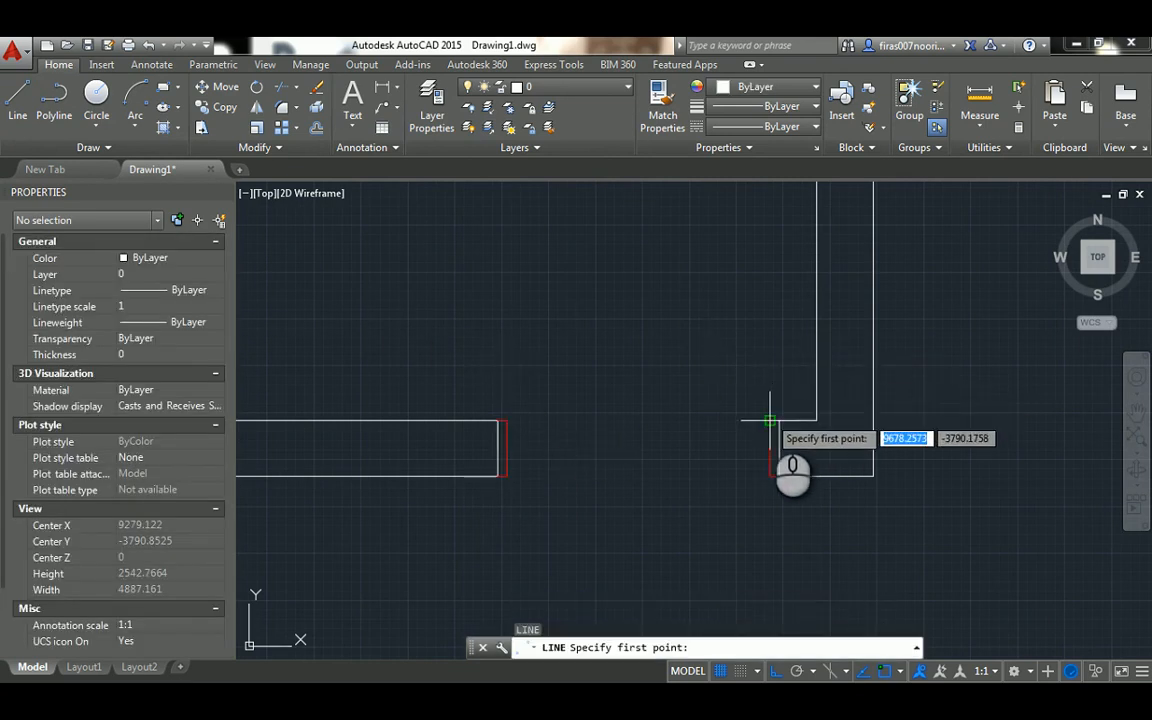
{"action": "left_click", "coordinate": [770, 420]}
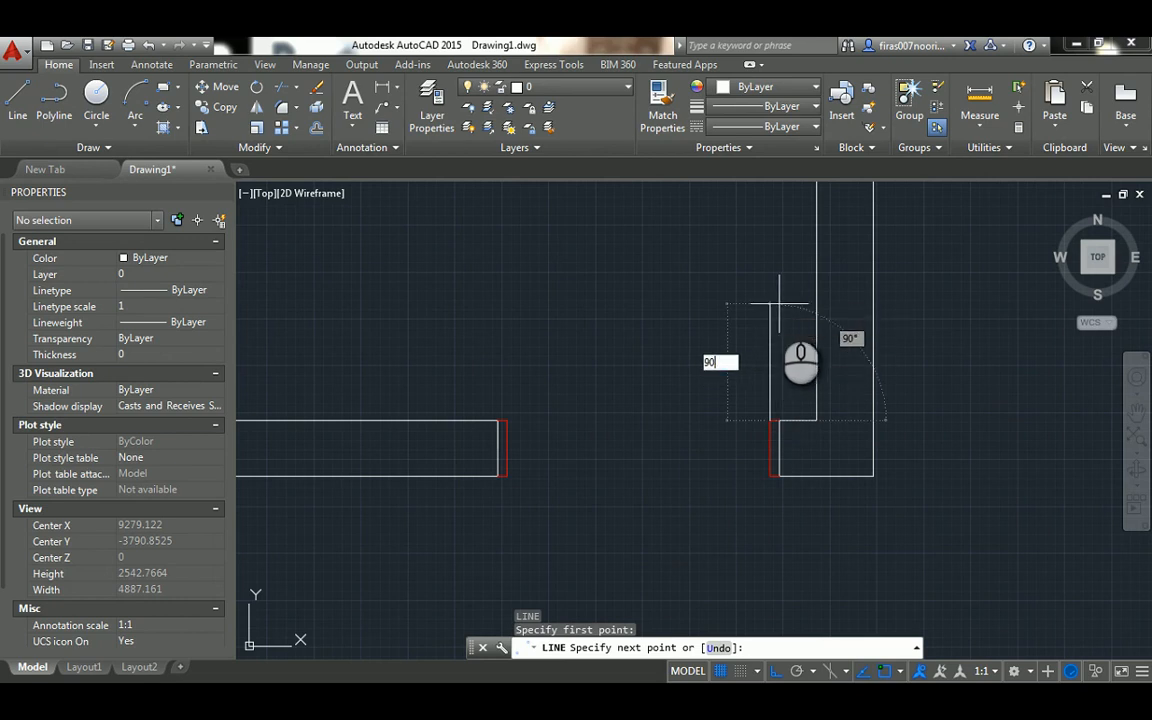
{"action": "type", "text": "900"}
{"action": "key", "text": "Return"}
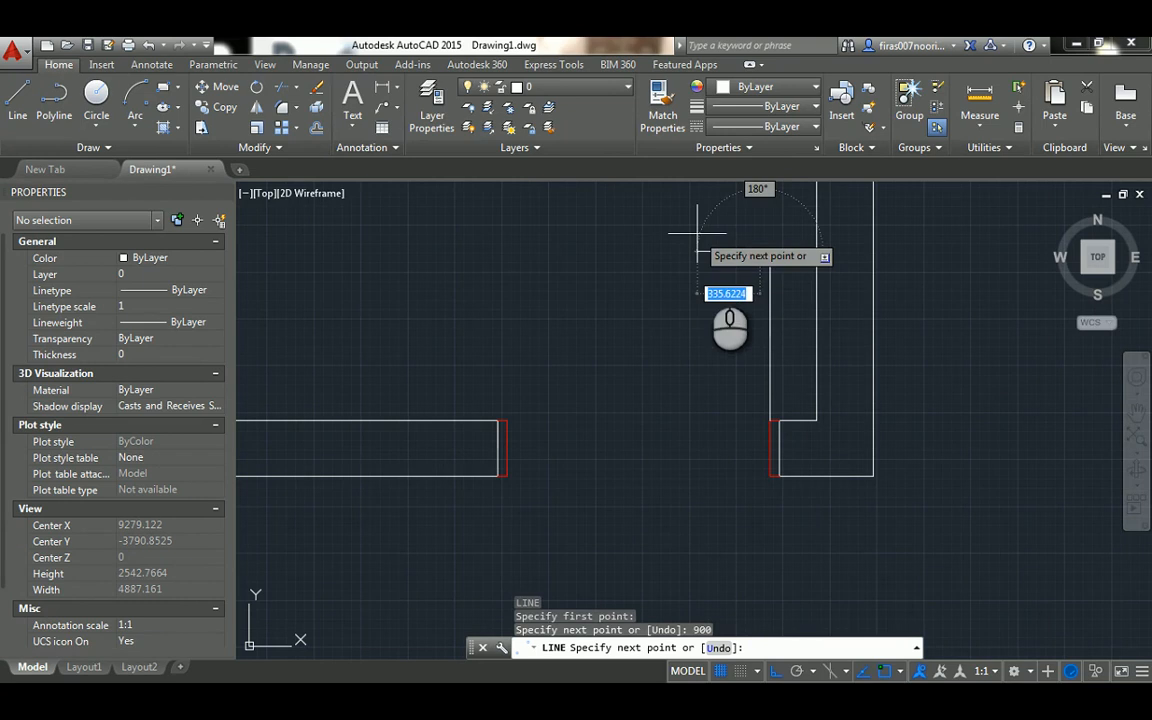
{"action": "type", "text": "50"}
{"action": "key", "text": "Return"}
{"action": "type", "text": "9"}
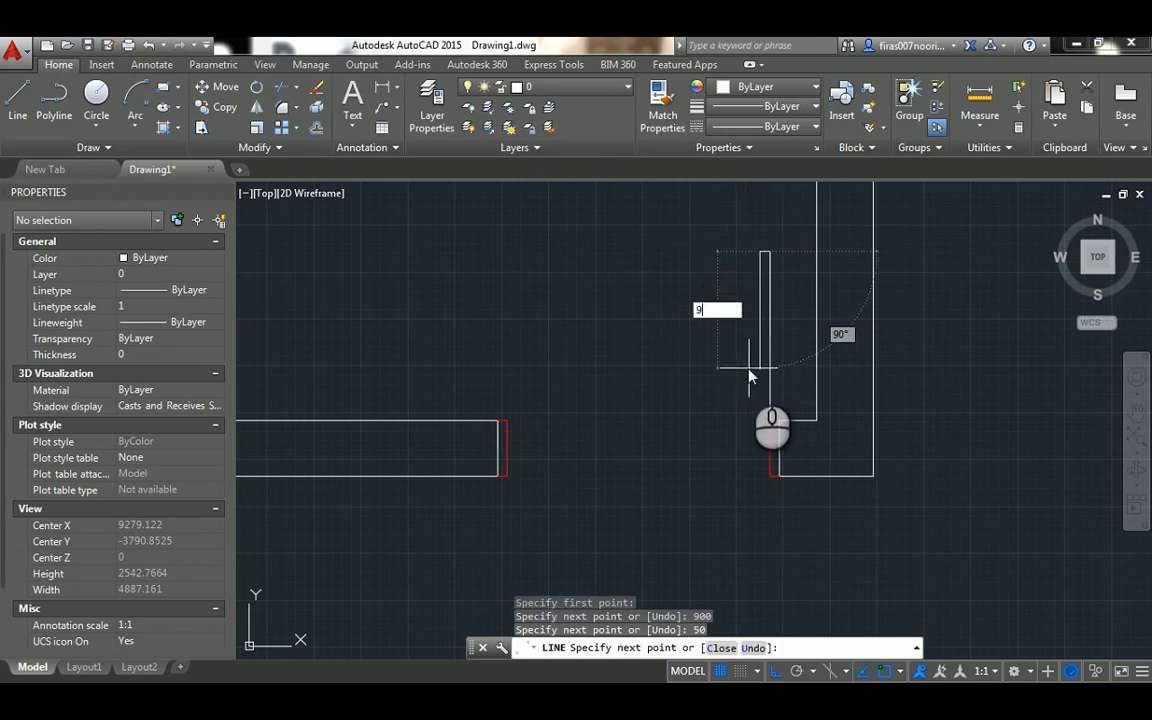
{"action": "type", "text": "00"}
{"action": "key", "text": "Return"}
{"action": "scroll", "coordinate": [750, 372], "scroll_direction": "up", "scroll_amount": 2}
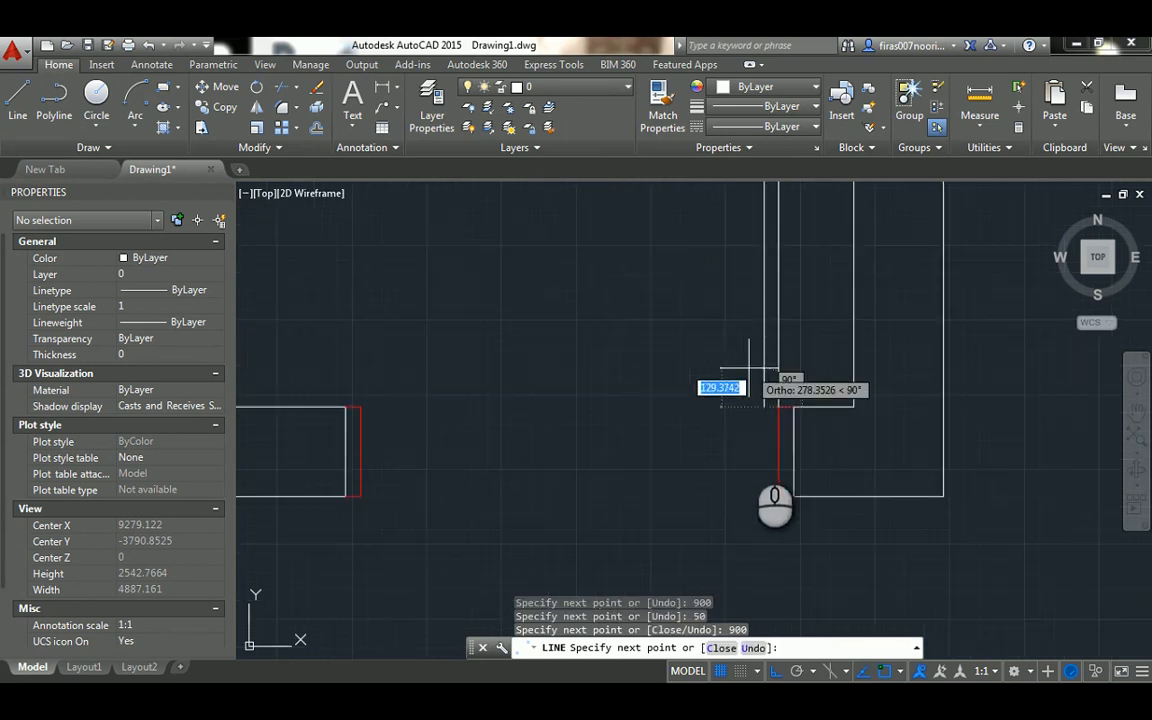
{"action": "left_click", "coordinate": [778, 407]}
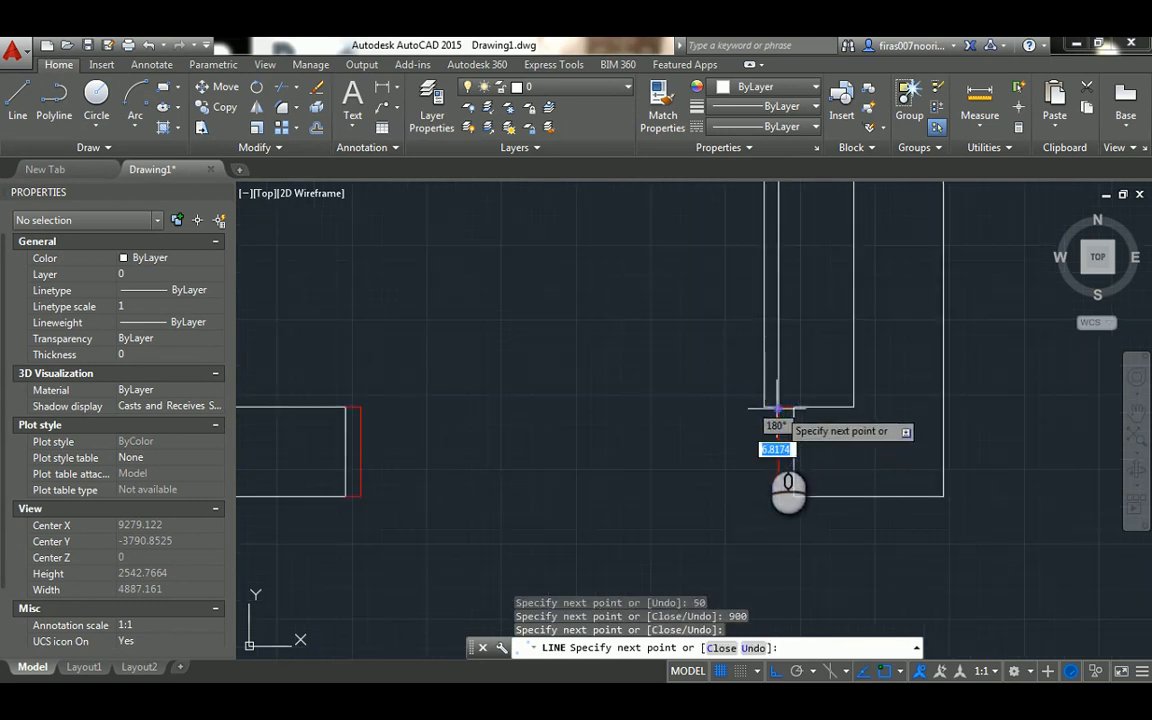
{"action": "key", "text": "Escape"}
Draw a line across the doorway joining the upper inner corners of the two door frames
{"action": "key", "text": "Return"}
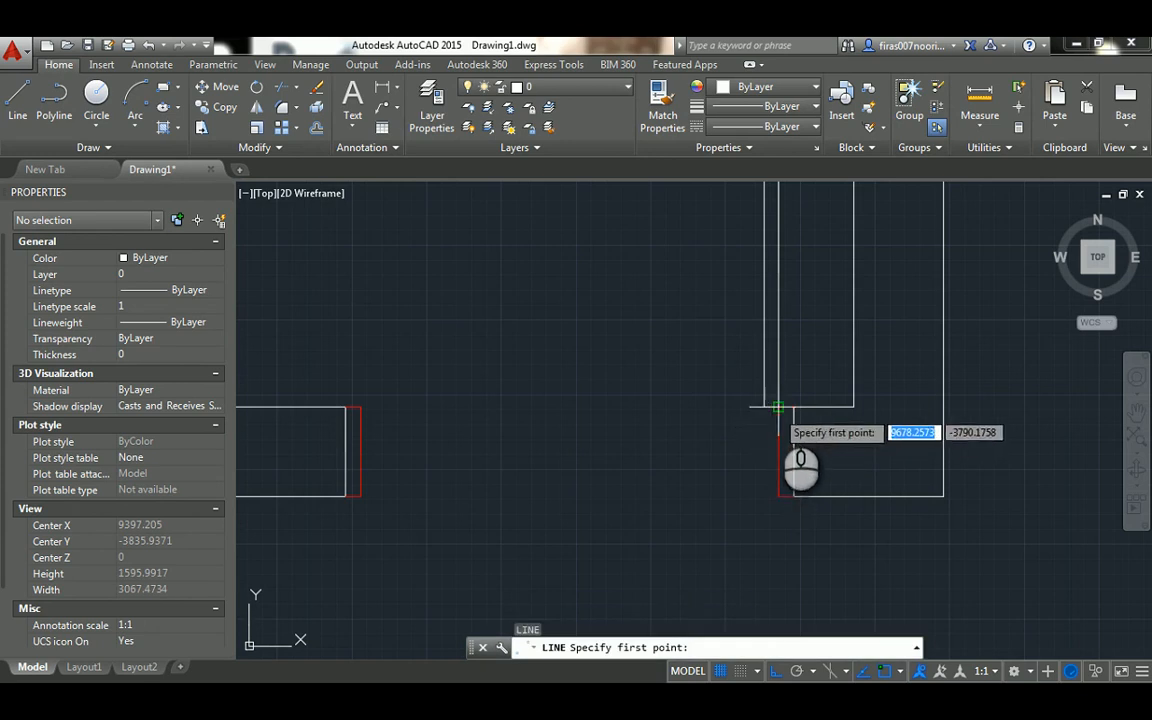
{"action": "left_click", "coordinate": [777, 408]}
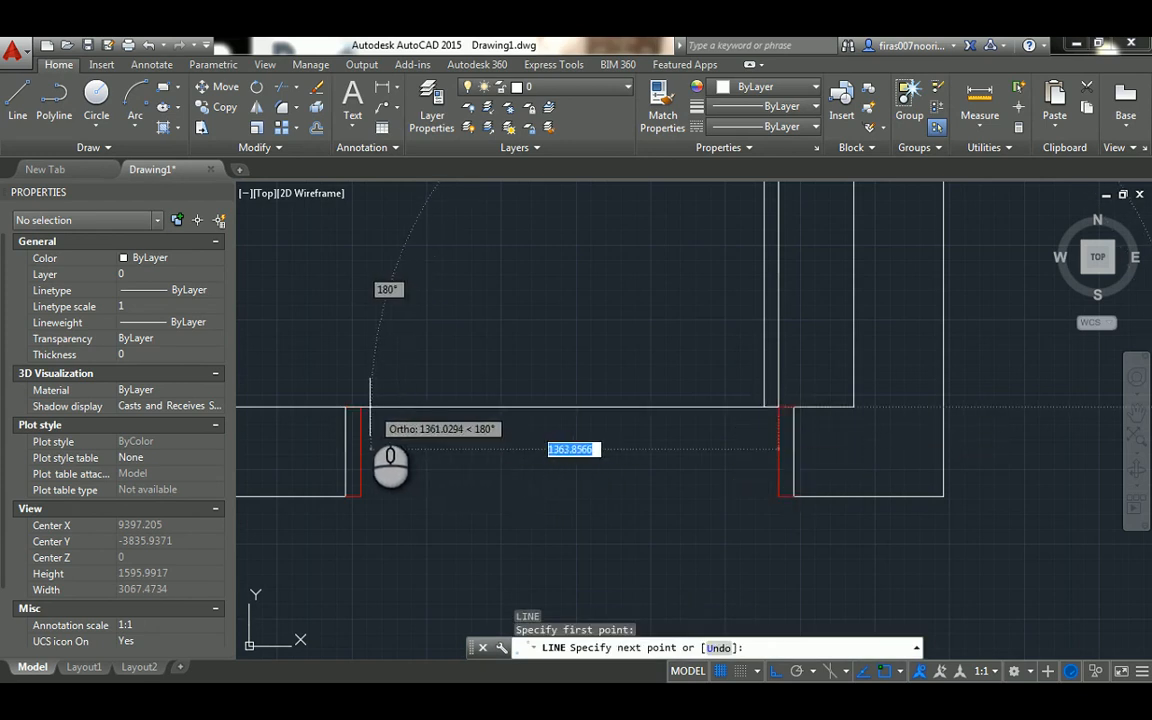
{"action": "left_click", "coordinate": [362, 407]}
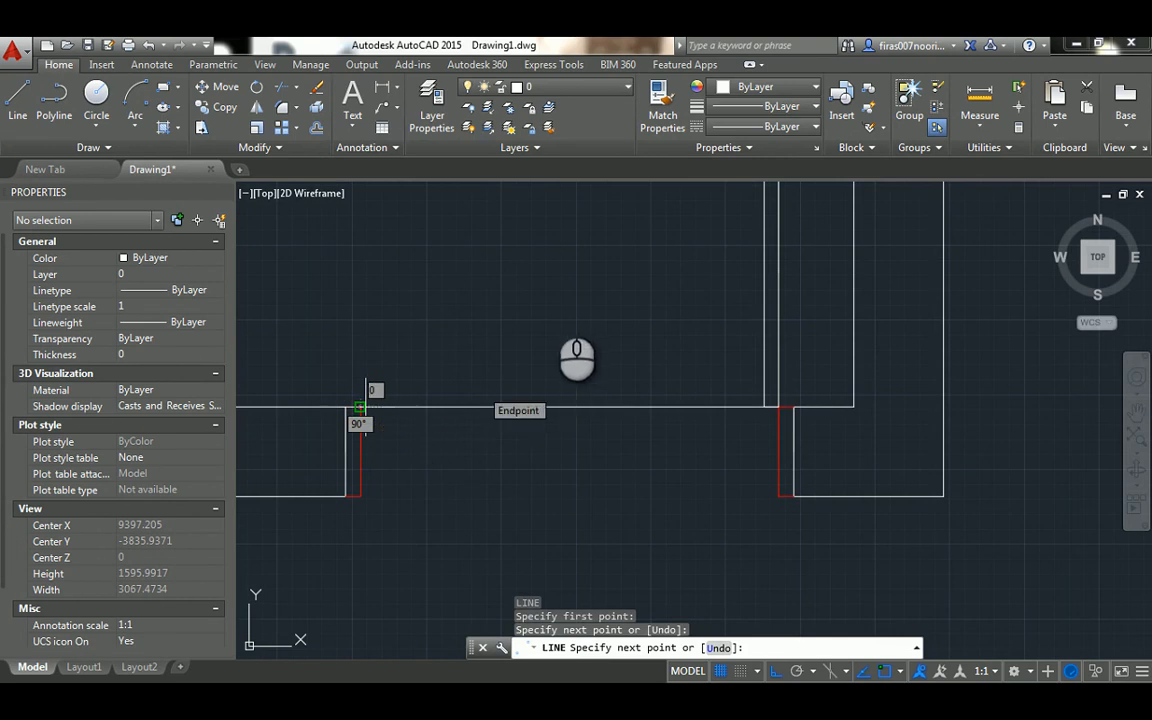
{"action": "key", "text": "Escape"}
{"action": "middle_click_drag", "start_coordinate": [545, 305], "coordinate": [517, 388]}
{"action": "key", "text": "Escape"}
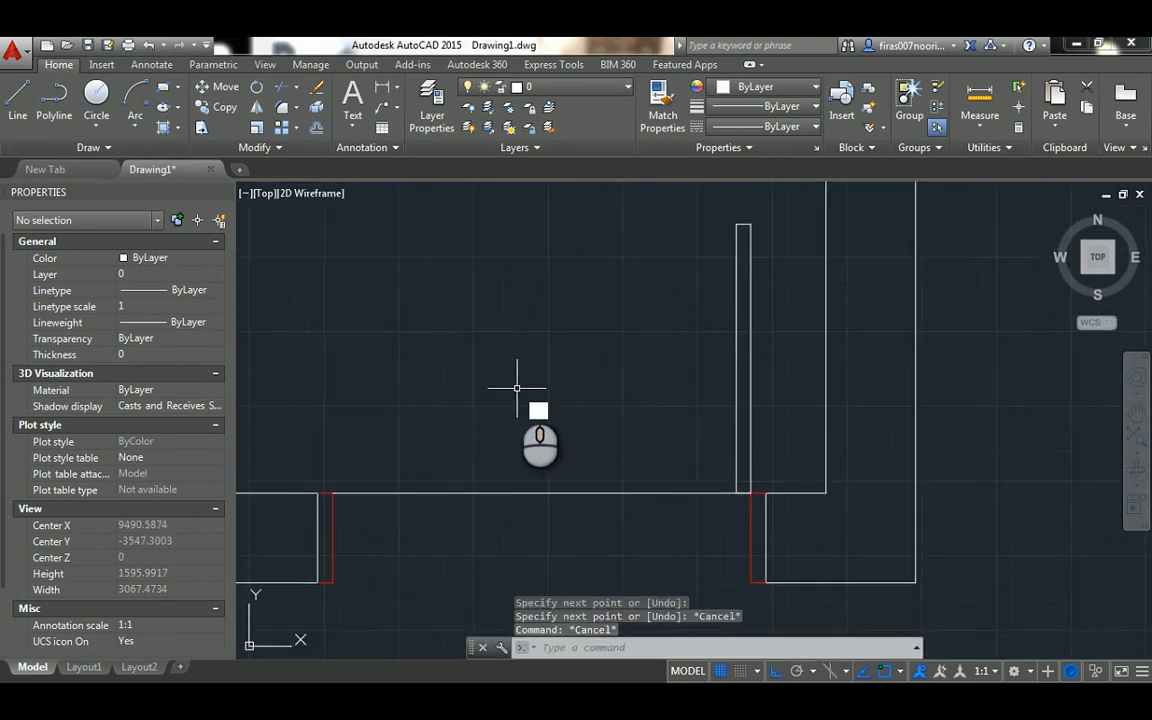
Draw a circle centred on the right leaf's hinge corner, with its radius reaching the leaf's upper outer corner
{"action": "type", "text": "c"}
{"action": "key", "text": "Return"}
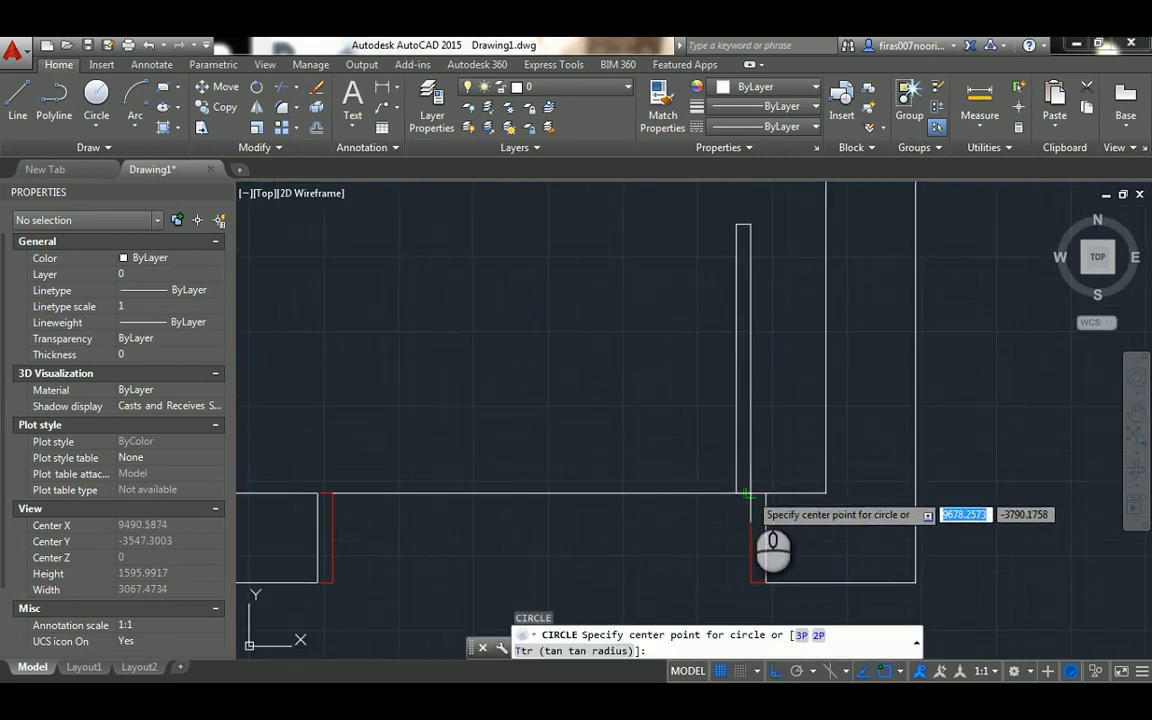
{"action": "left_click", "coordinate": [748, 491]}
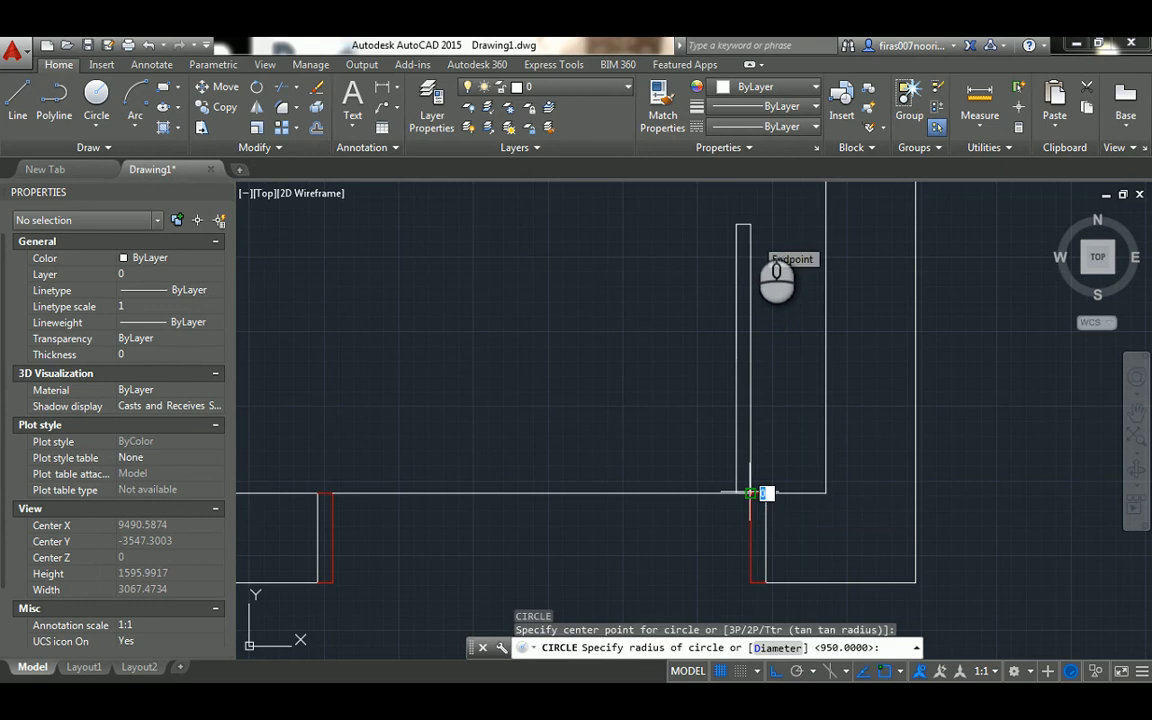
{"action": "left_click", "coordinate": [749, 225]}
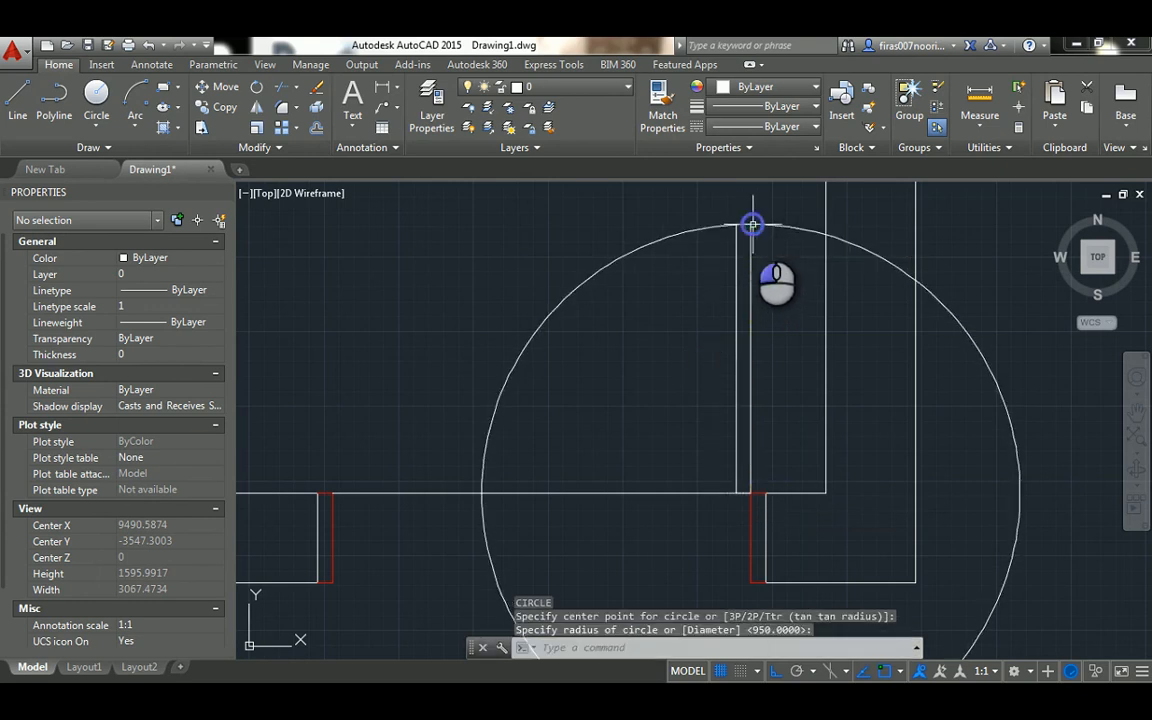
{"action": "key", "text": "Escape"}
Trim the circle to a quarter swing arc, using the doorway line and the leaf's outer edge as cutting edges
{"action": "type", "text": "tr"}
{"action": "key", "text": "Return"}
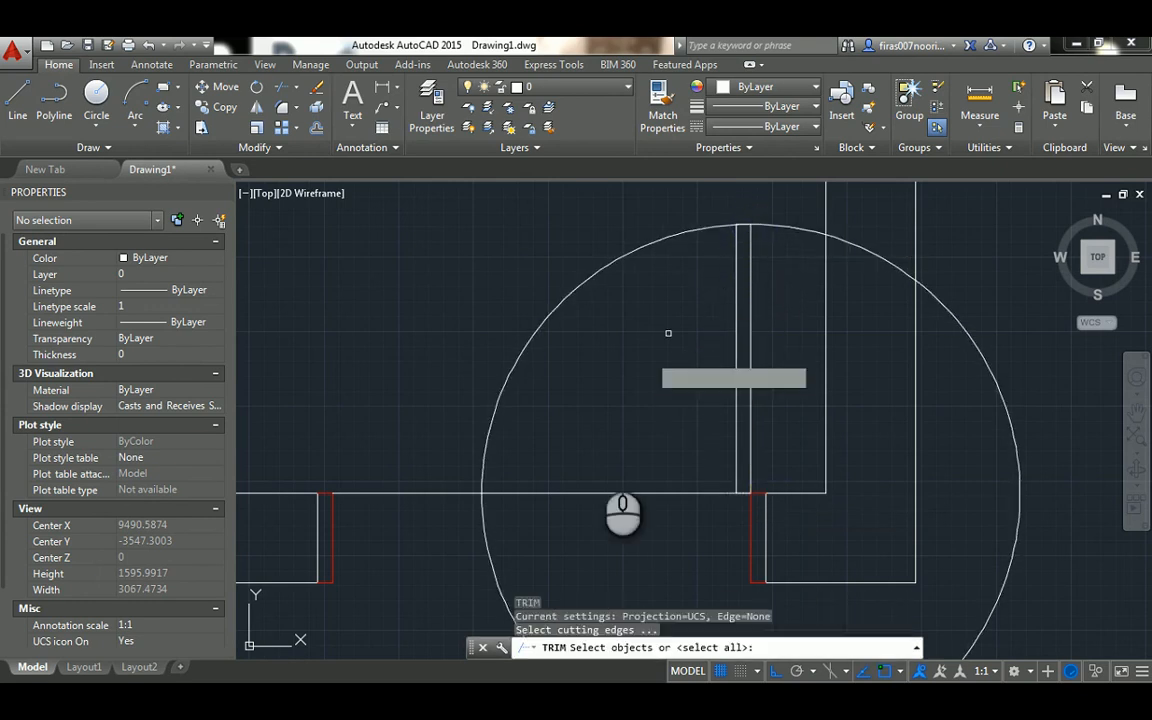
{"action": "left_click", "coordinate": [583, 507]}
{"action": "left_click", "coordinate": [750, 311]}
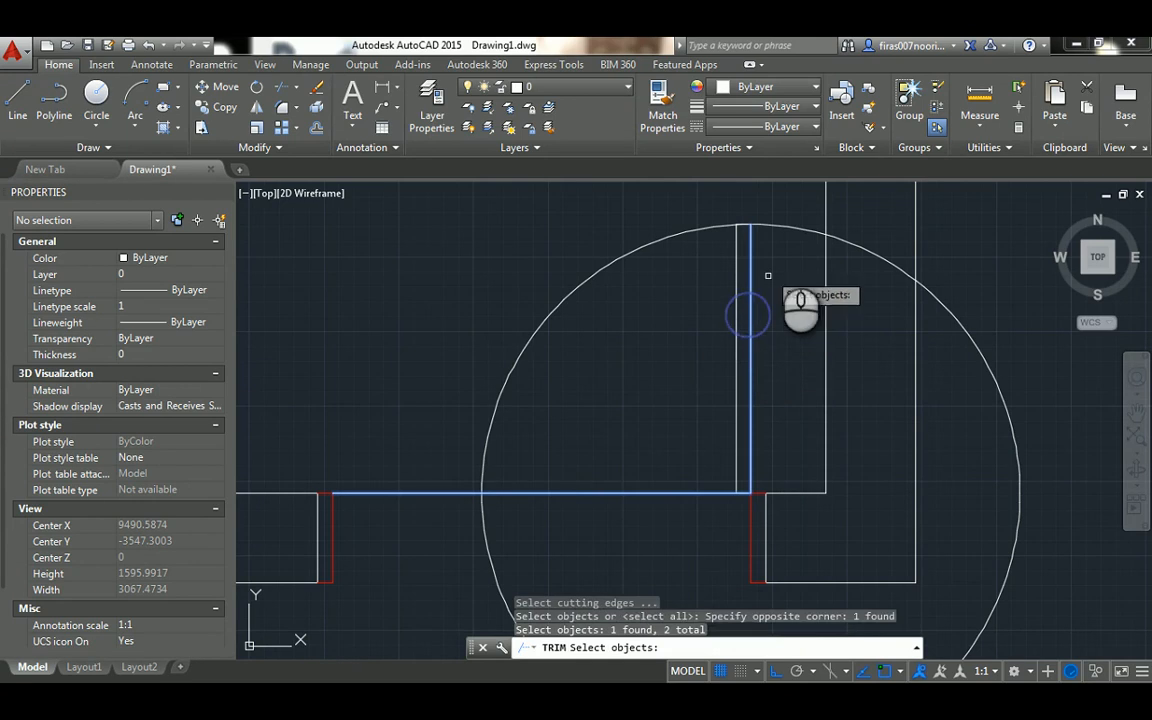
{"action": "key", "text": "Return"}
{"action": "left_click", "coordinate": [783, 227]}
{"action": "key", "text": "Escape"}
{"action": "key", "text": "Escape"}
{"action": "key", "text": "Escape"}
{"action": "key", "text": "Escape"}
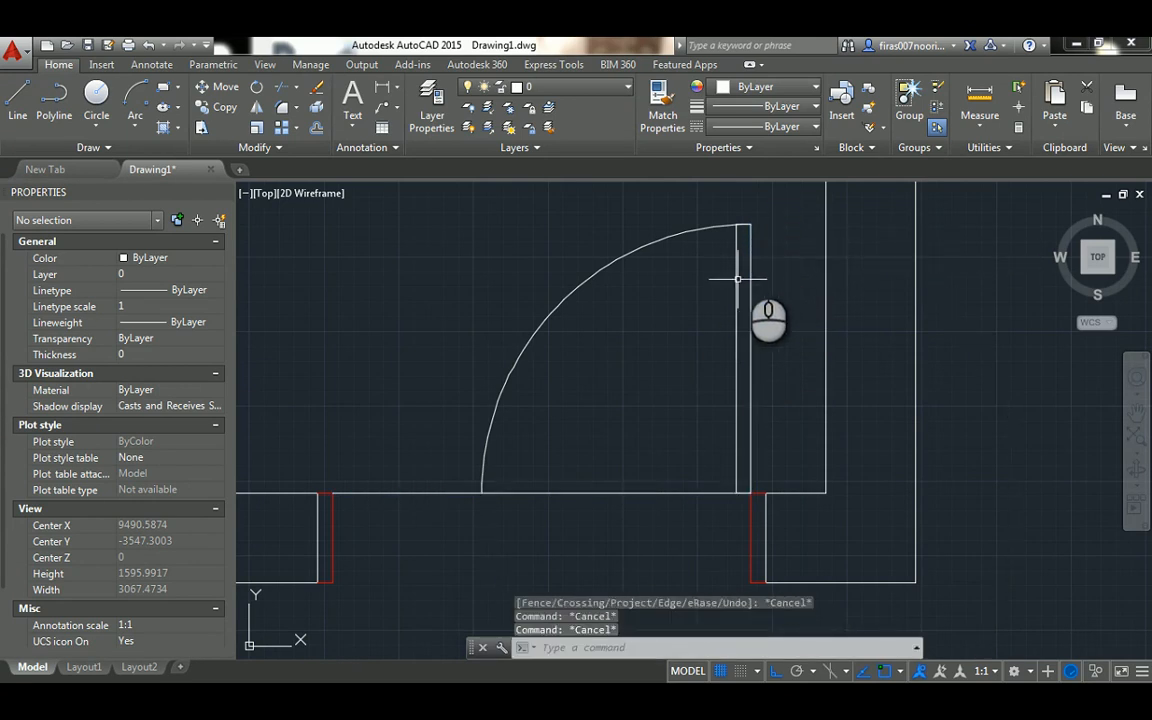
Change the color of the right door leaf and its swing arc to Red
{"action": "left_click", "coordinate": [771, 206]}
{"action": "left_click", "coordinate": [710, 257]}
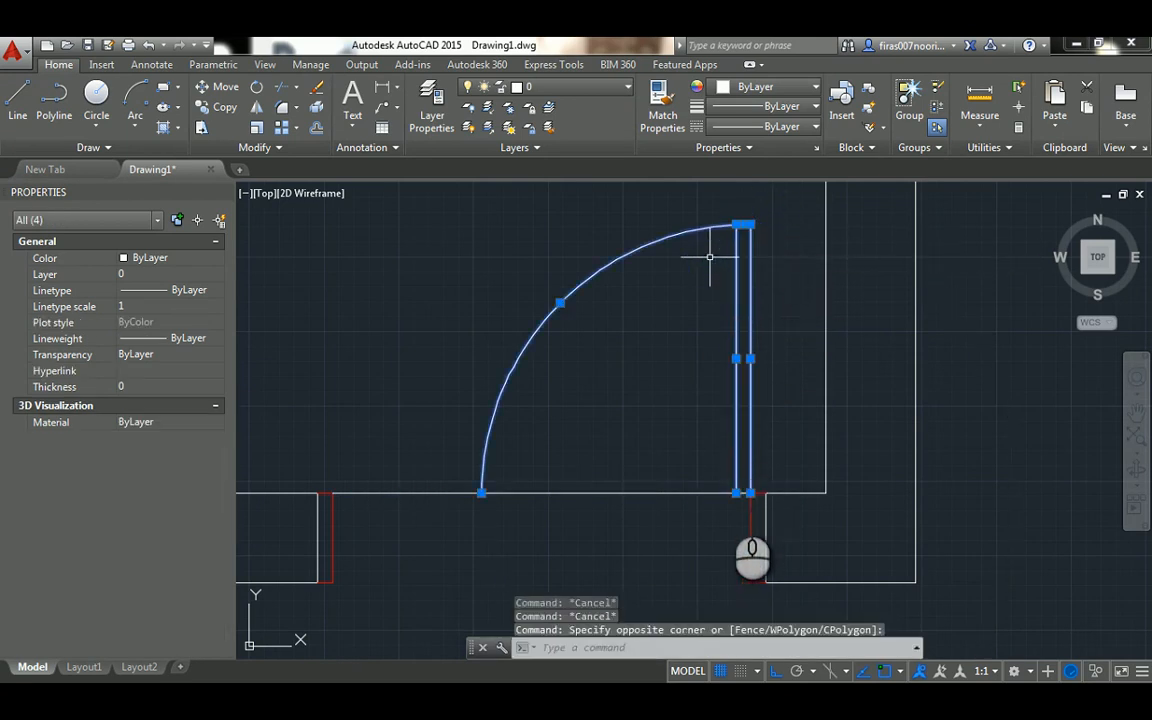
{"action": "left_click", "coordinate": [714, 469]}
{"action": "left_click", "coordinate": [759, 511]}
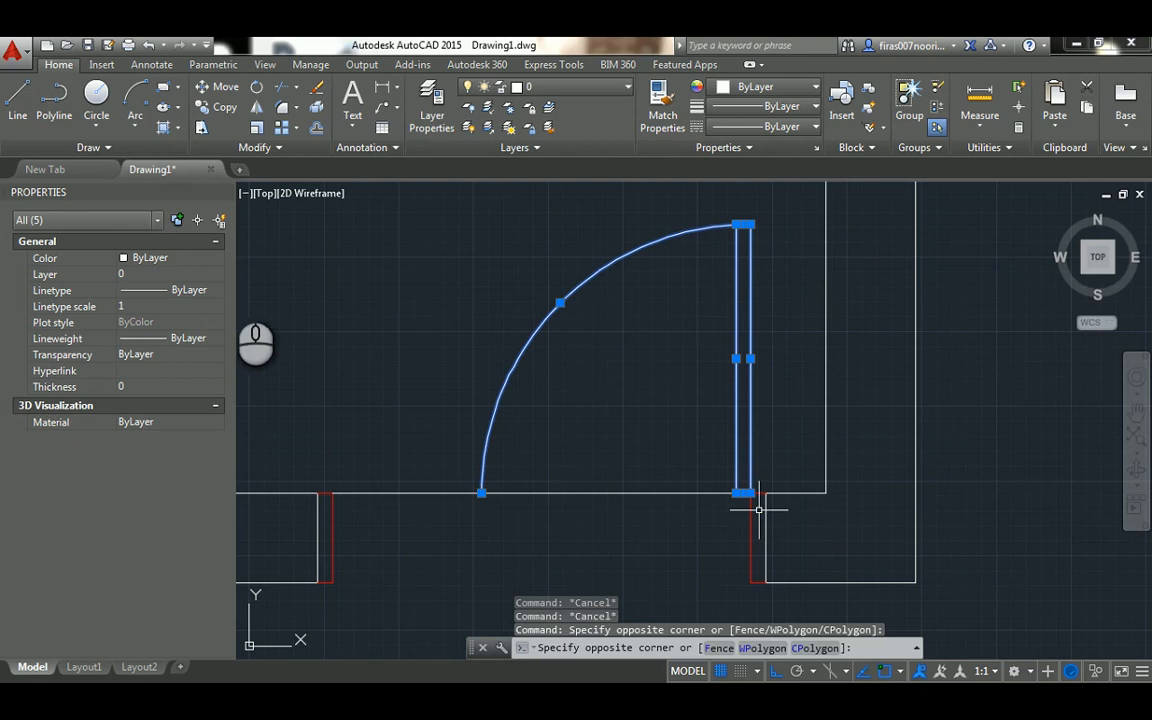
{"action": "left_click", "coordinate": [197, 264]}
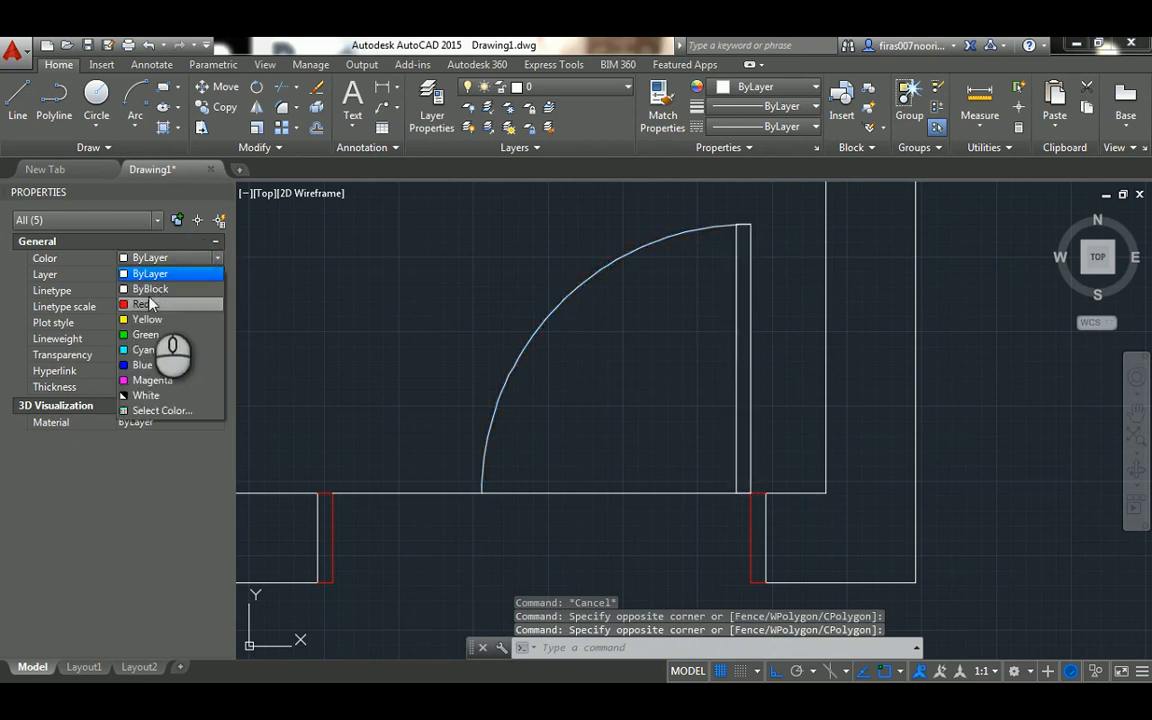
{"action": "left_click", "coordinate": [150, 301]}
{"action": "key", "text": "Escape"}
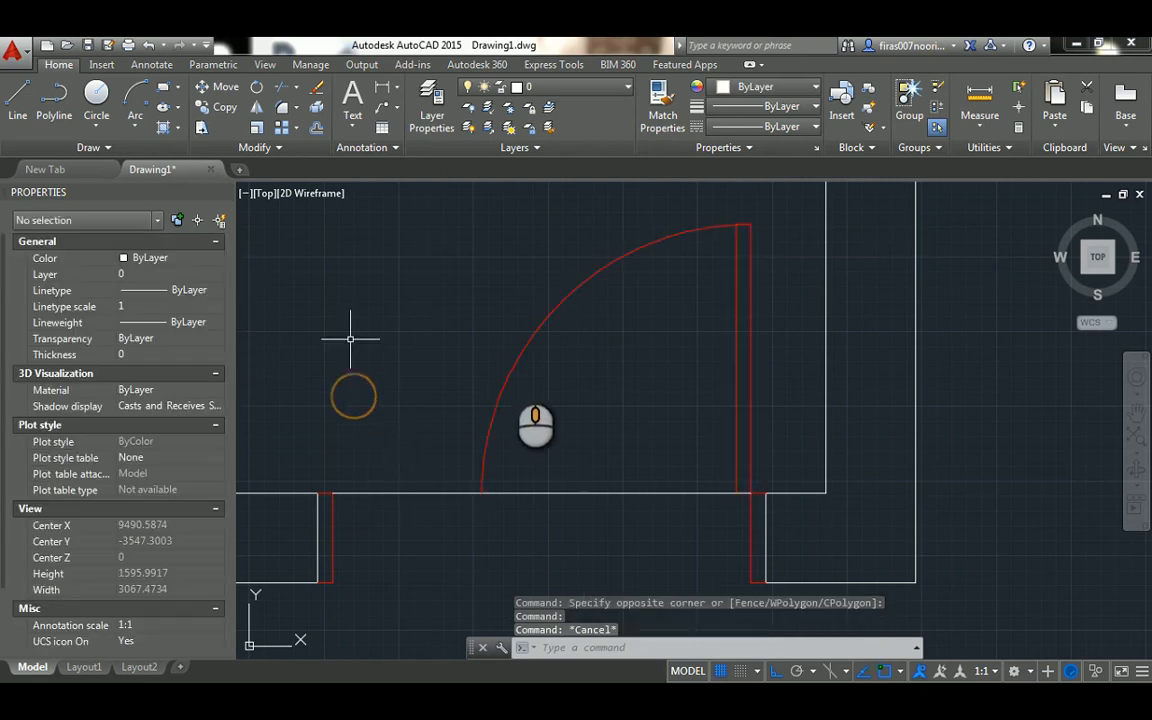
Measure the remaining doorway gap from the swing arc's lower end to the left frame with a linear dimension, without placing it
{"action": "middle_click_drag", "start_coordinate": [352, 334], "coordinate": [521, 304]}
{"action": "key", "text": "Escape"}
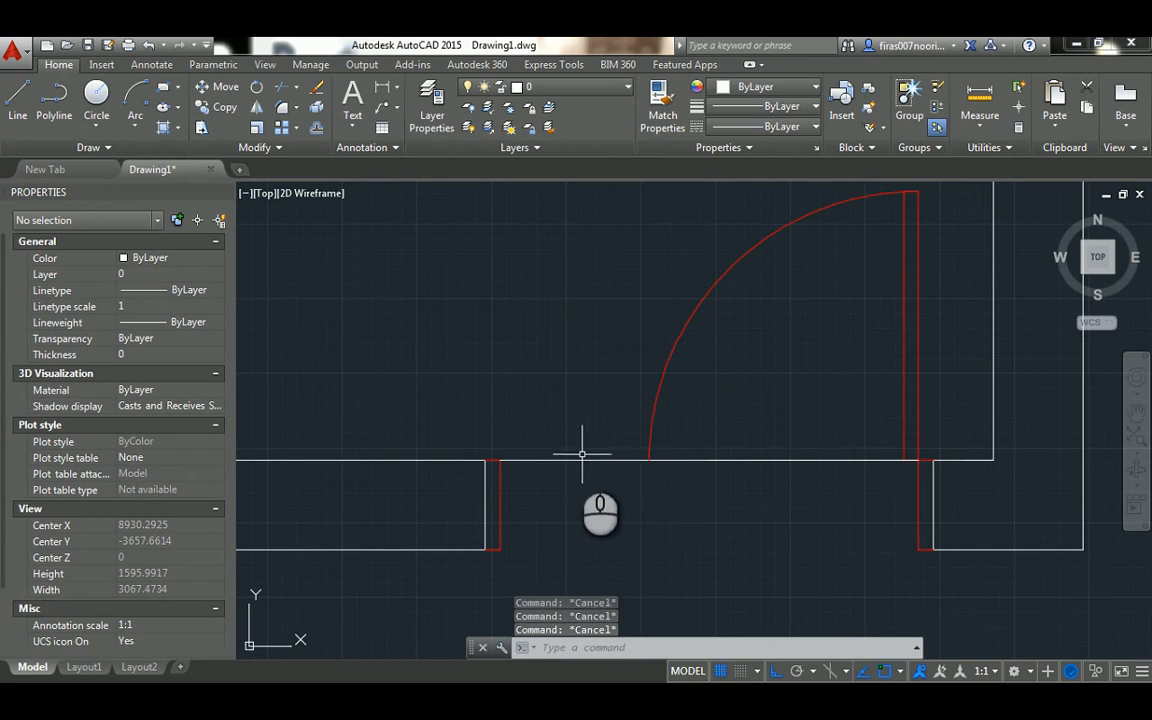
{"action": "type", "text": "i"}
{"action": "key", "text": "Return"}
{"action": "left_click", "coordinate": [649, 460]}
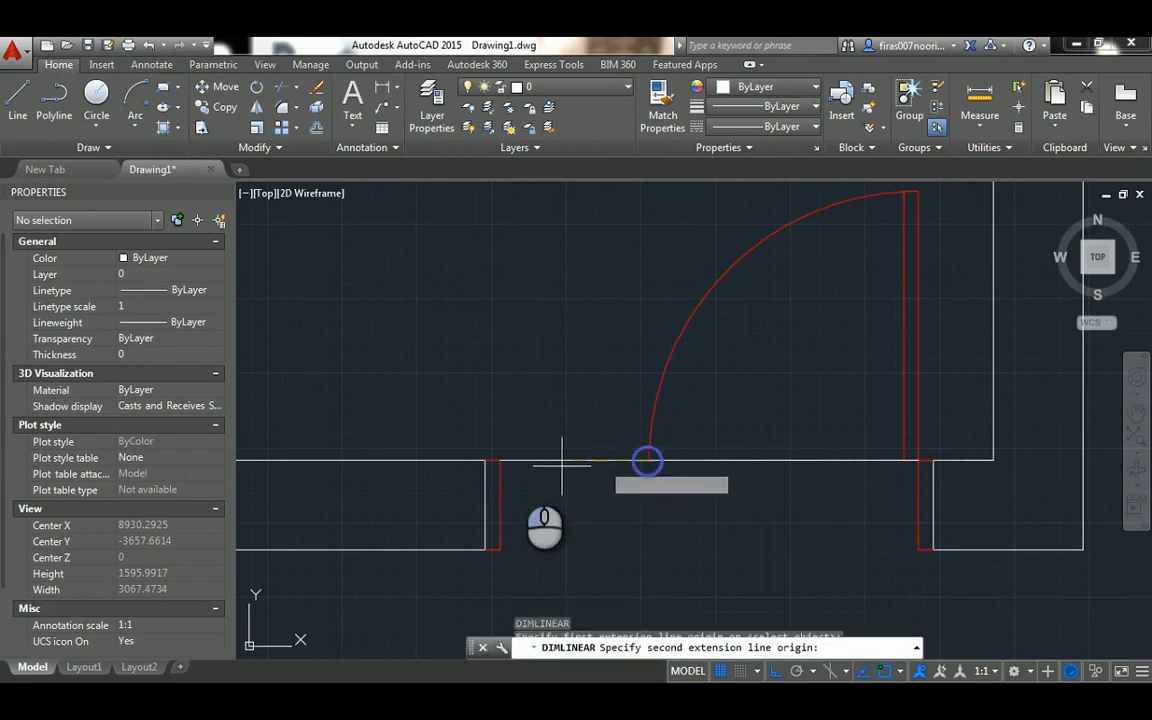
{"action": "left_click", "coordinate": [497, 461]}
{"action": "scroll", "coordinate": [551, 445], "scroll_direction": "up", "scroll_amount": 2}
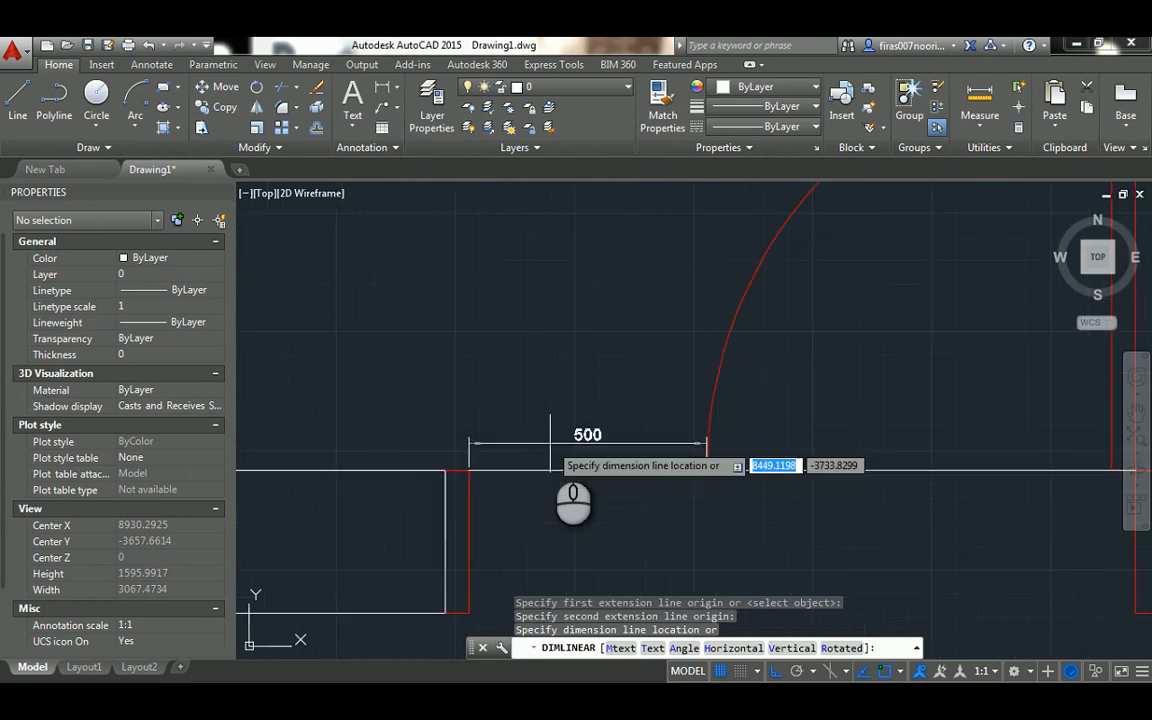
{"action": "scroll", "coordinate": [550, 444], "scroll_direction": "down", "scroll_amount": 2}
{"action": "key", "text": "Escape"}
Draw the left door leaf as a 500 by 50 upright rectangle of lines from the left frame's upper inner corner
{"action": "type", "text": "l"}
{"action": "key", "text": "Return"}
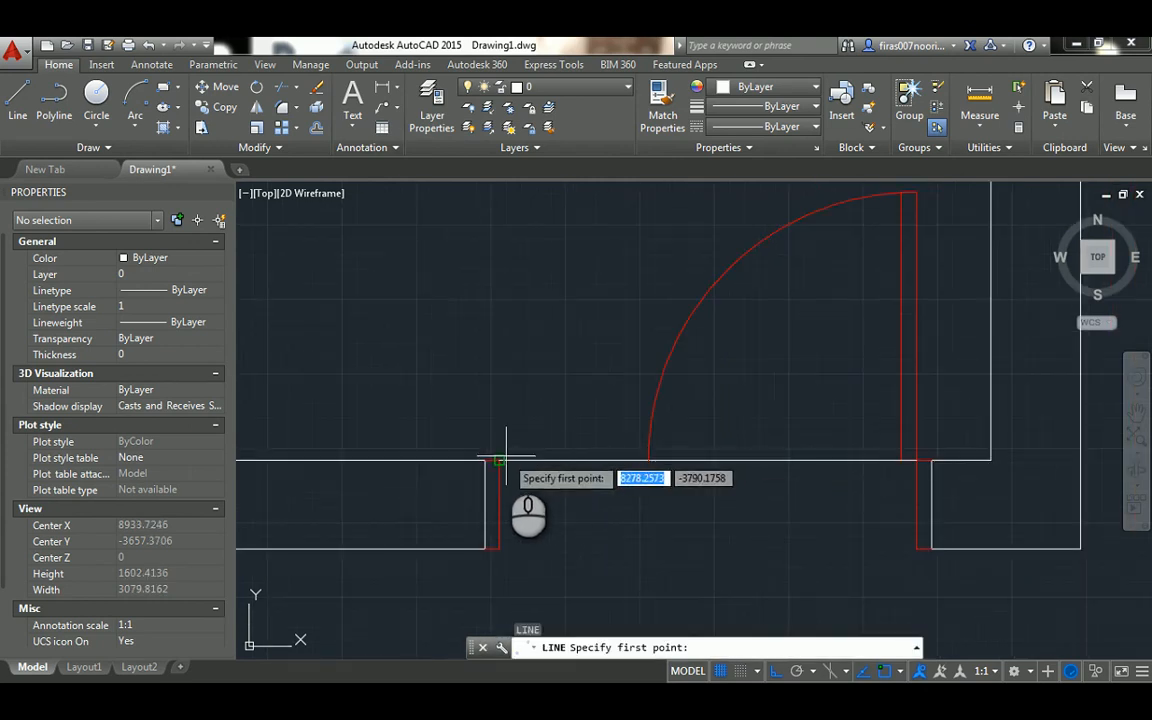
{"action": "left_click", "coordinate": [497, 461]}
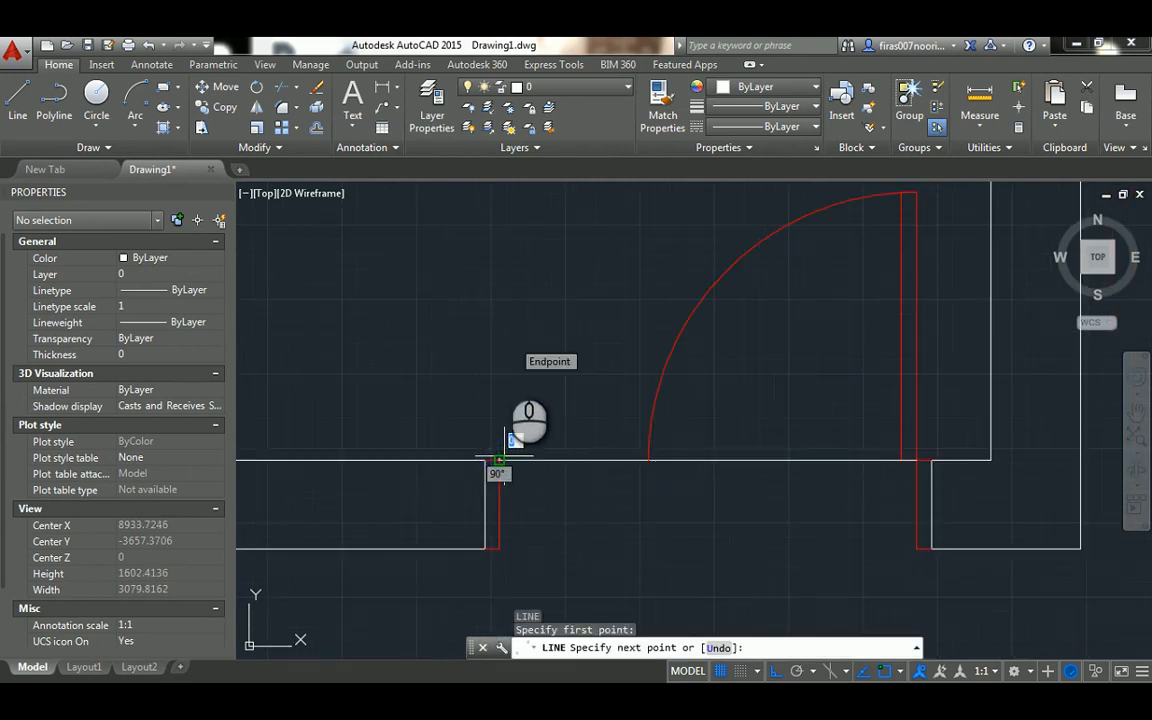
{"action": "type", "text": "00"}
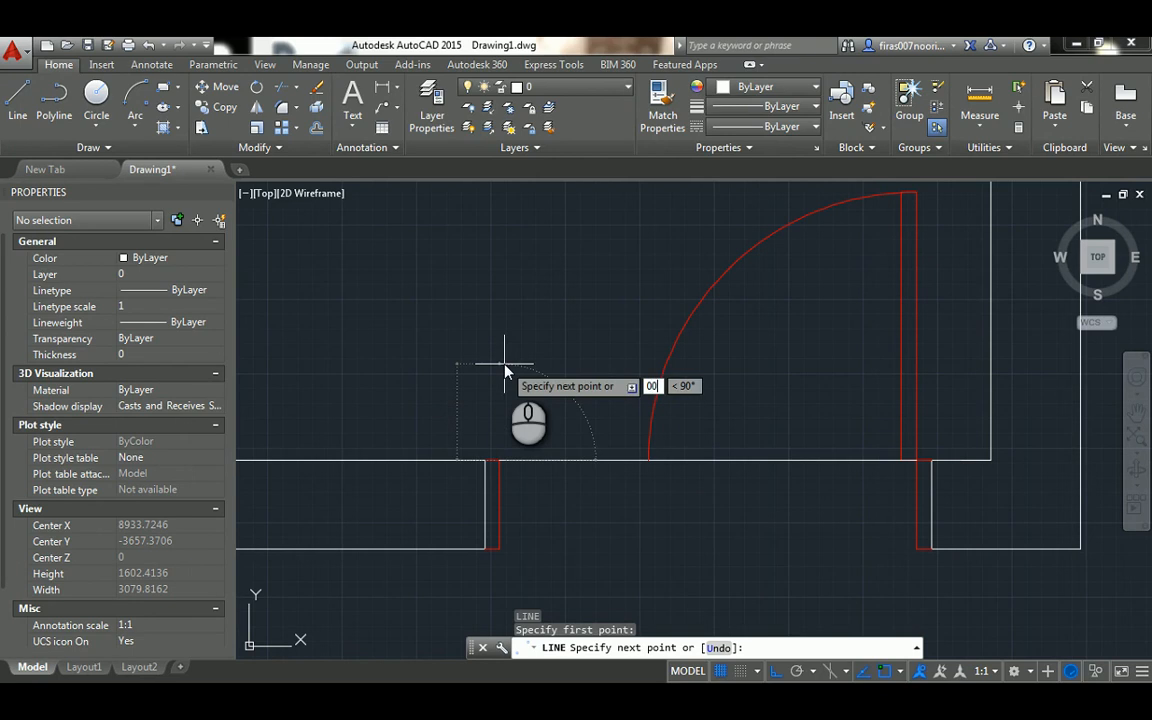
{"action": "key", "text": "BackSpace"}
{"action": "key", "text": "BackSpace"}
{"action": "type", "text": "500"}
{"action": "key", "text": "Return"}
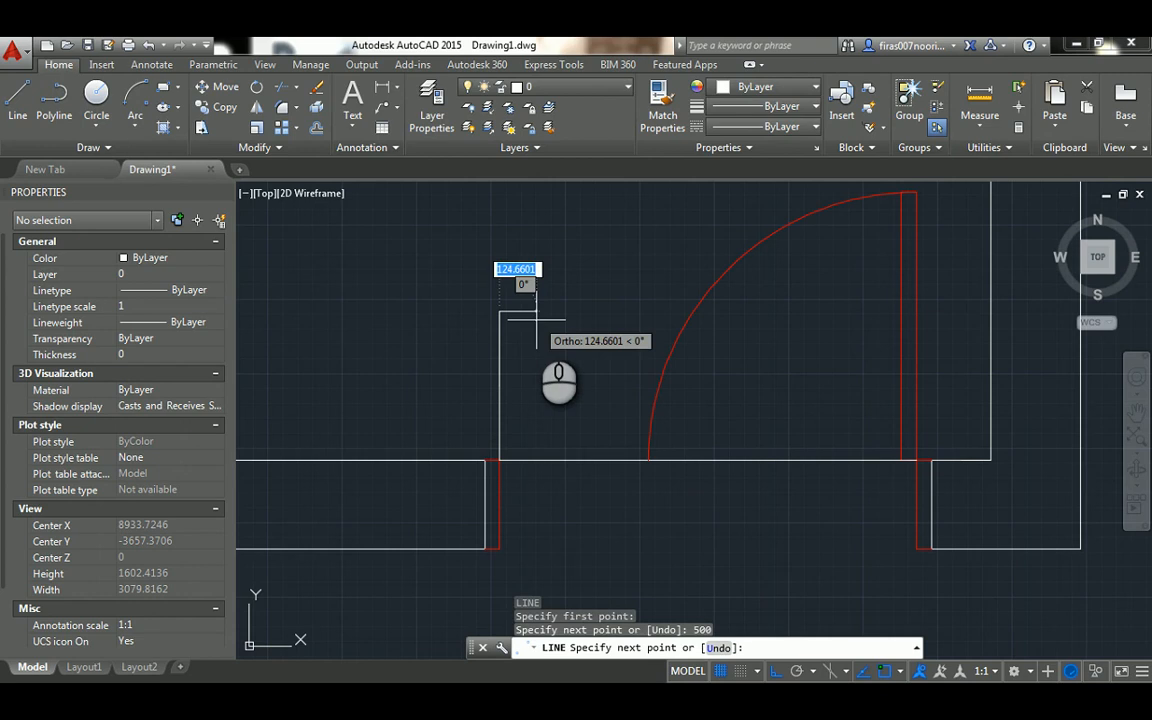
{"action": "key", "text": "Return"}
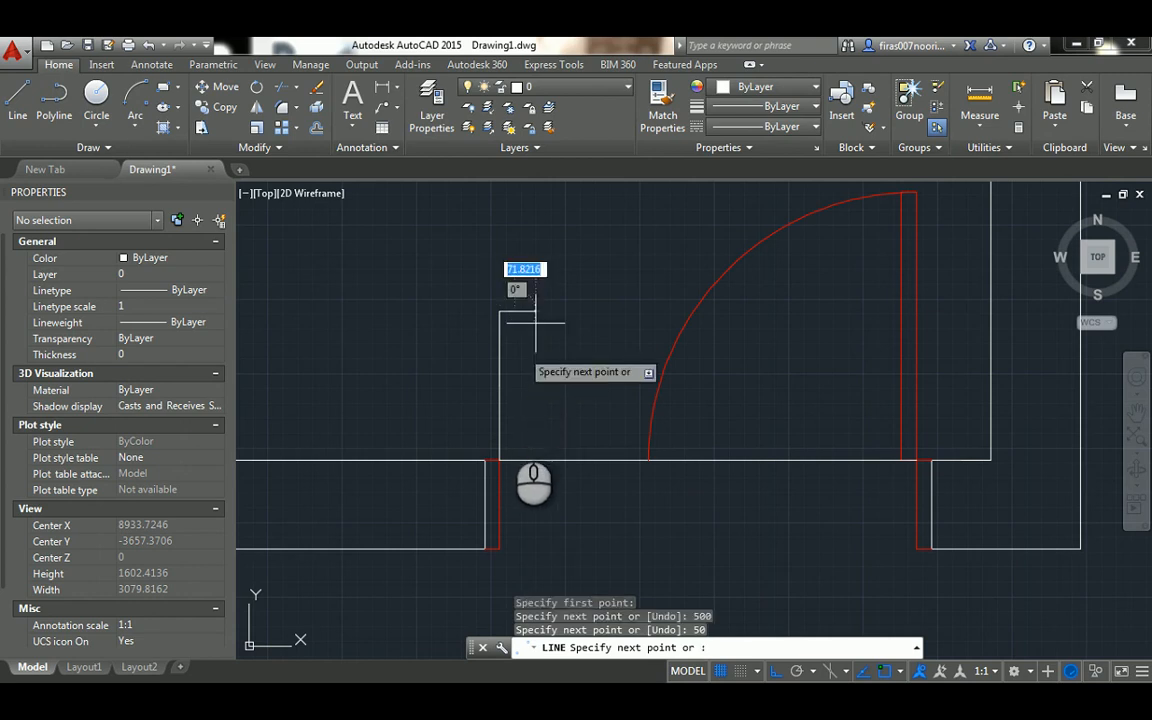
{"action": "left_click", "coordinate": [514, 460]}
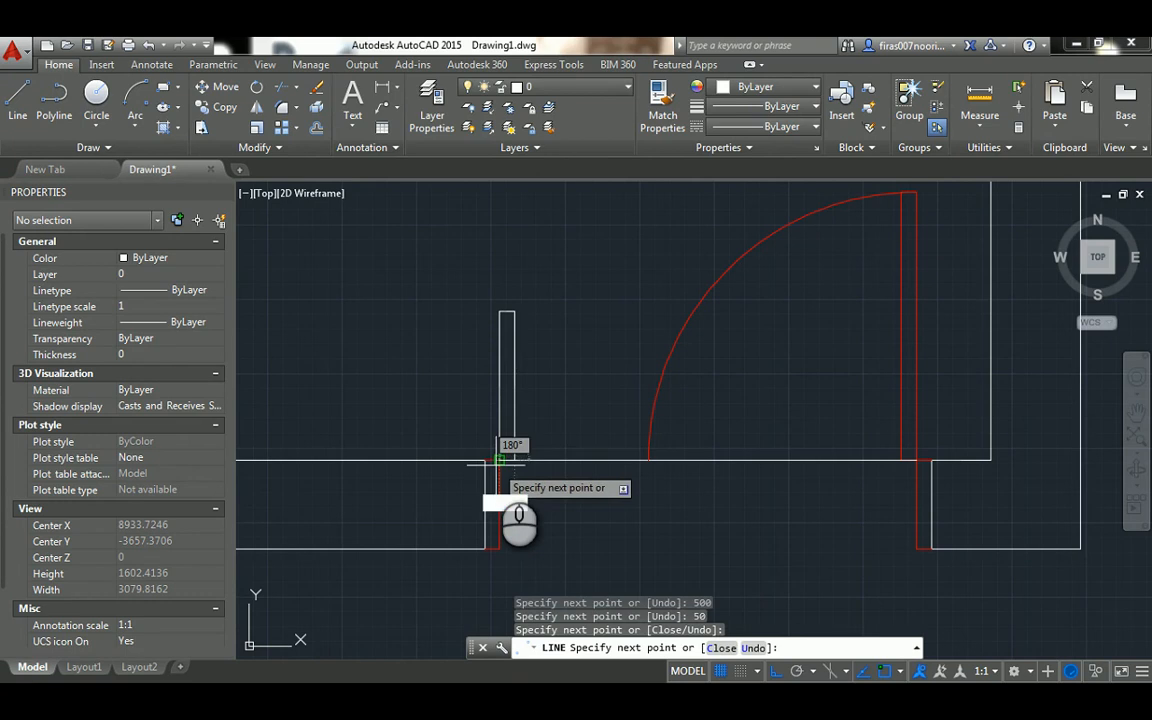
{"action": "left_click", "coordinate": [499, 460]}
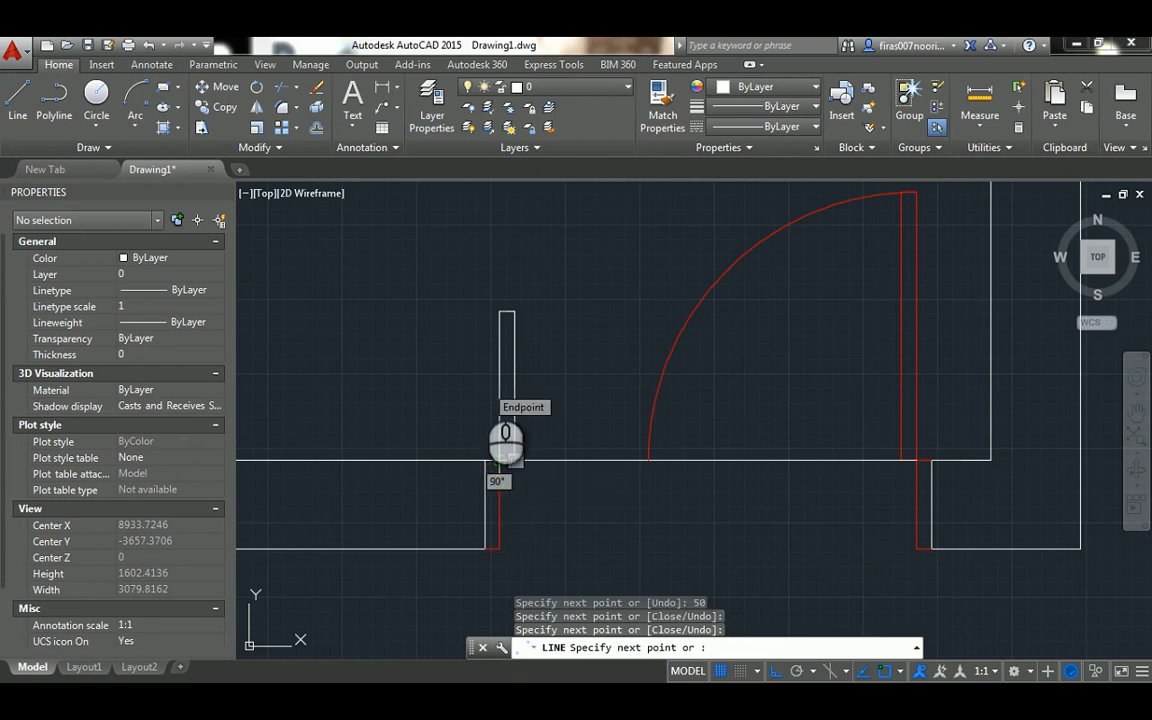
{"action": "key", "text": "Escape"}
Change the color of the four lines of the left 500 door leaf to Red
{"action": "scroll", "coordinate": [490, 420], "scroll_direction": "up", "scroll_amount": 2}
{"action": "left_click", "coordinate": [495, 246]}
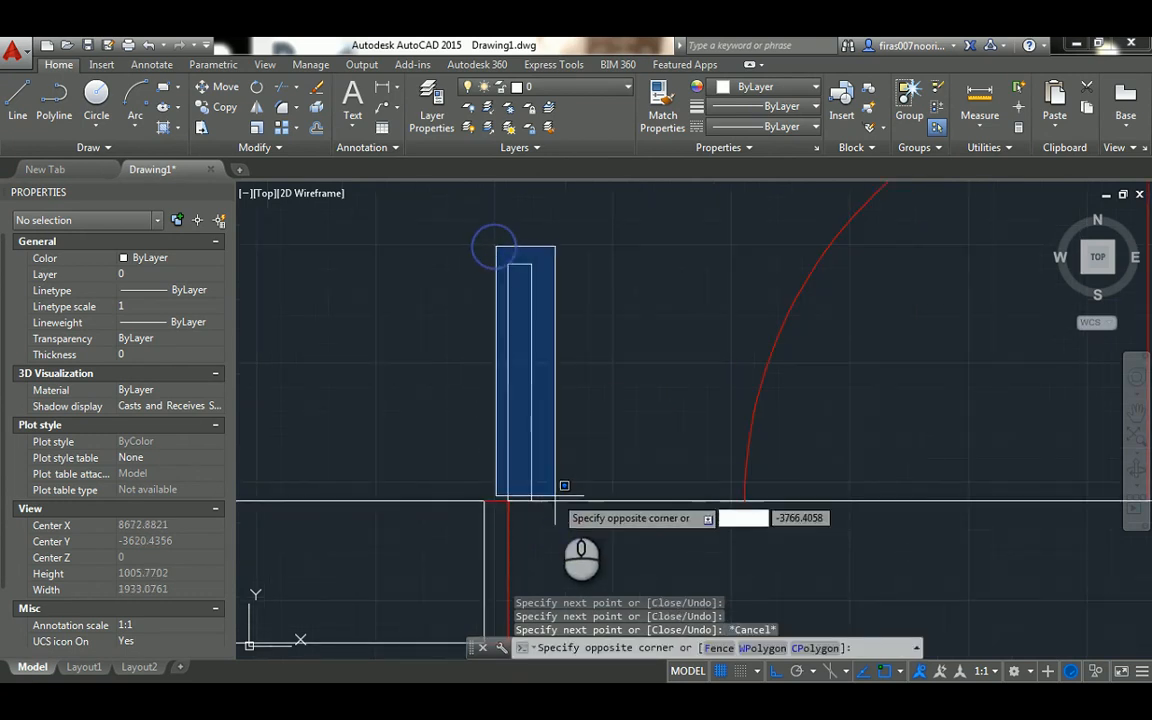
{"action": "left_click", "coordinate": [560, 514]}
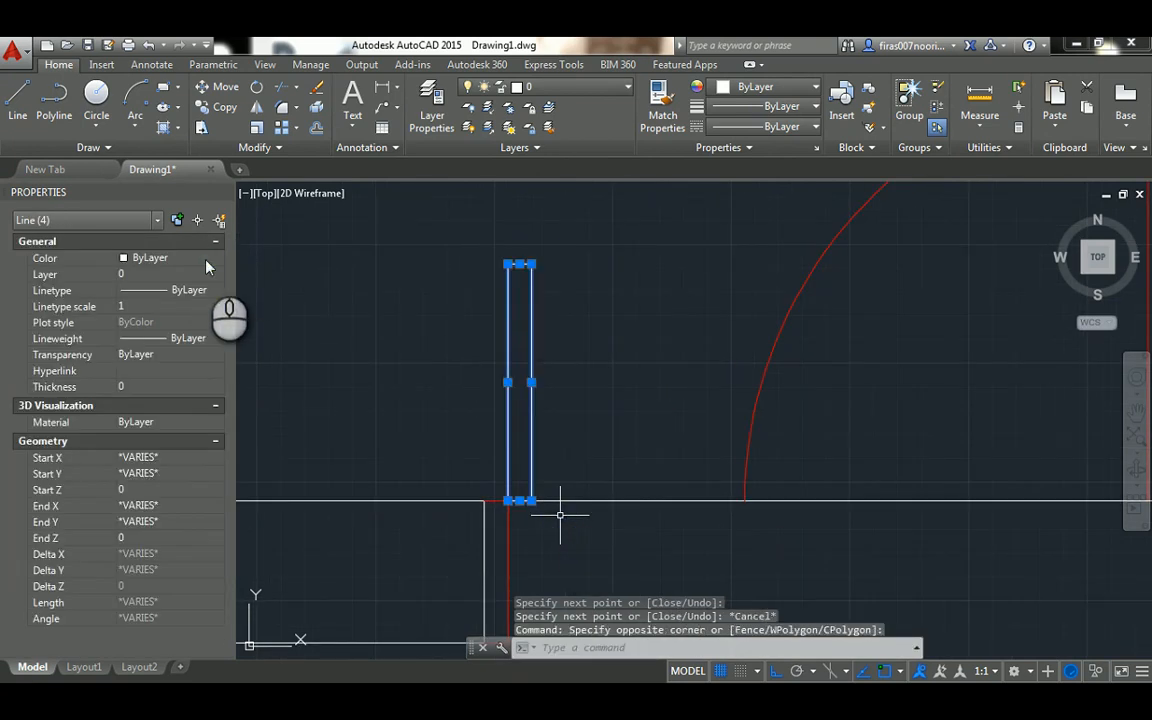
{"action": "left_click", "coordinate": [207, 258]}
{"action": "left_click", "coordinate": [180, 303]}
{"action": "key", "text": "Escape"}
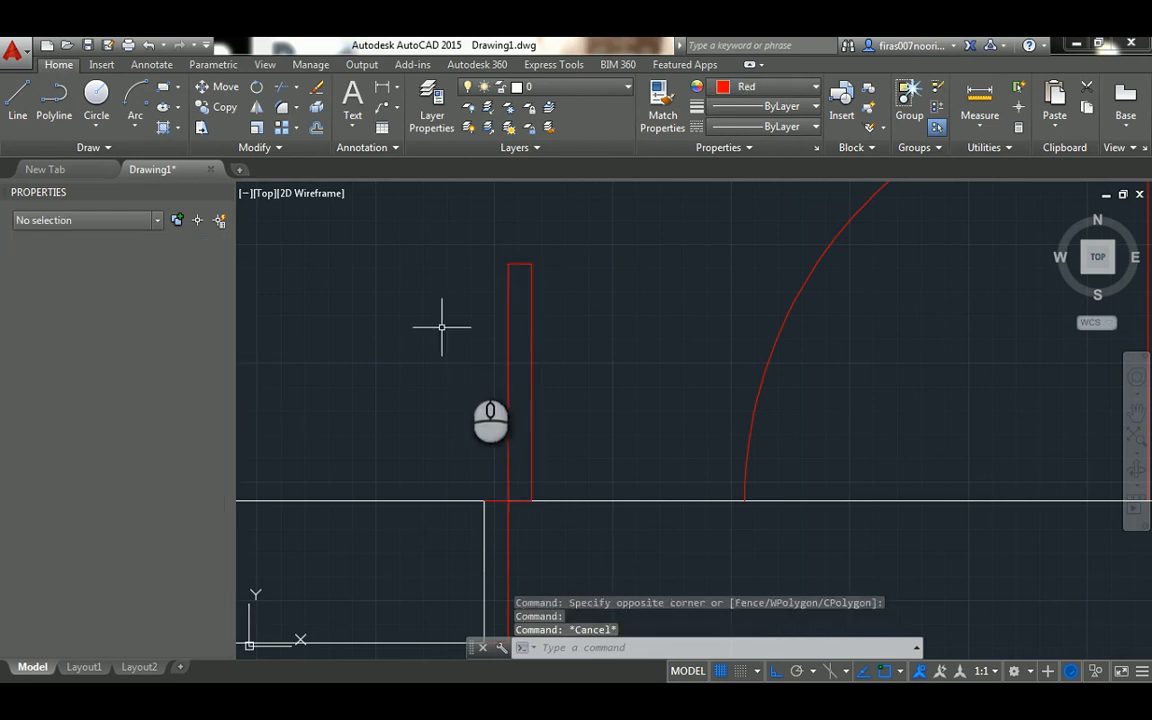
Draw a circle centered on the left leaf's lower outer corner, with its radius reaching the leaf's upper outer corner
{"action": "type", "text": "c"}
{"action": "key", "text": "Return"}
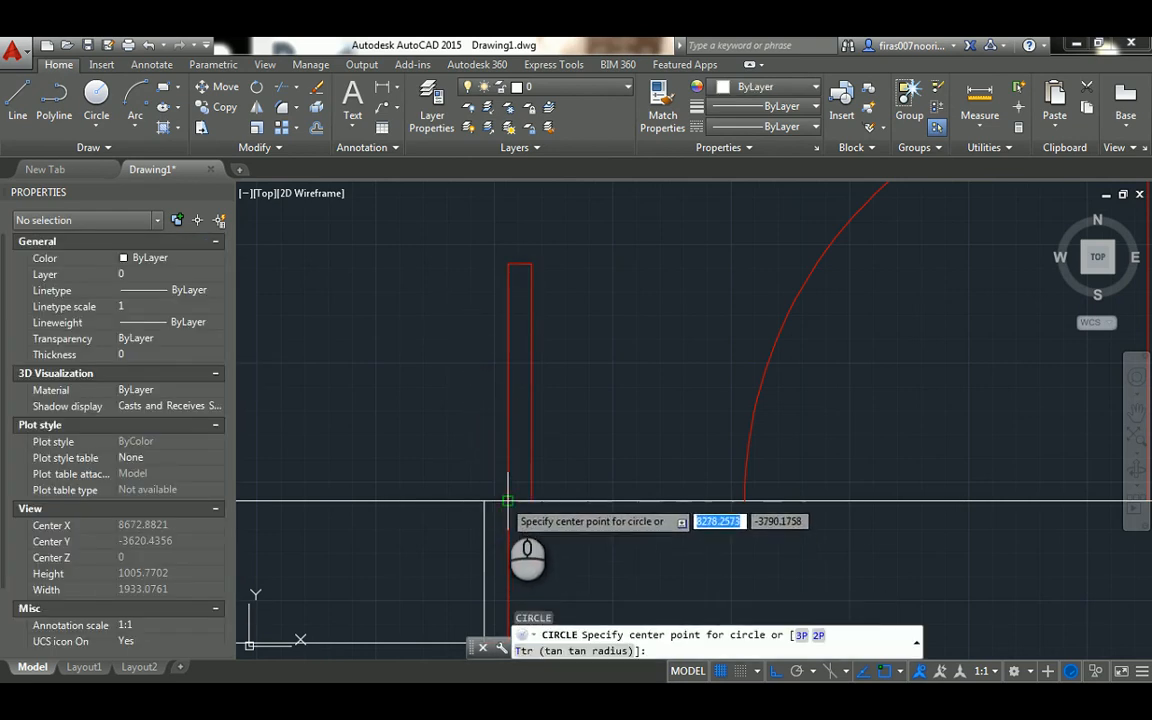
{"action": "left_click", "coordinate": [506, 500]}
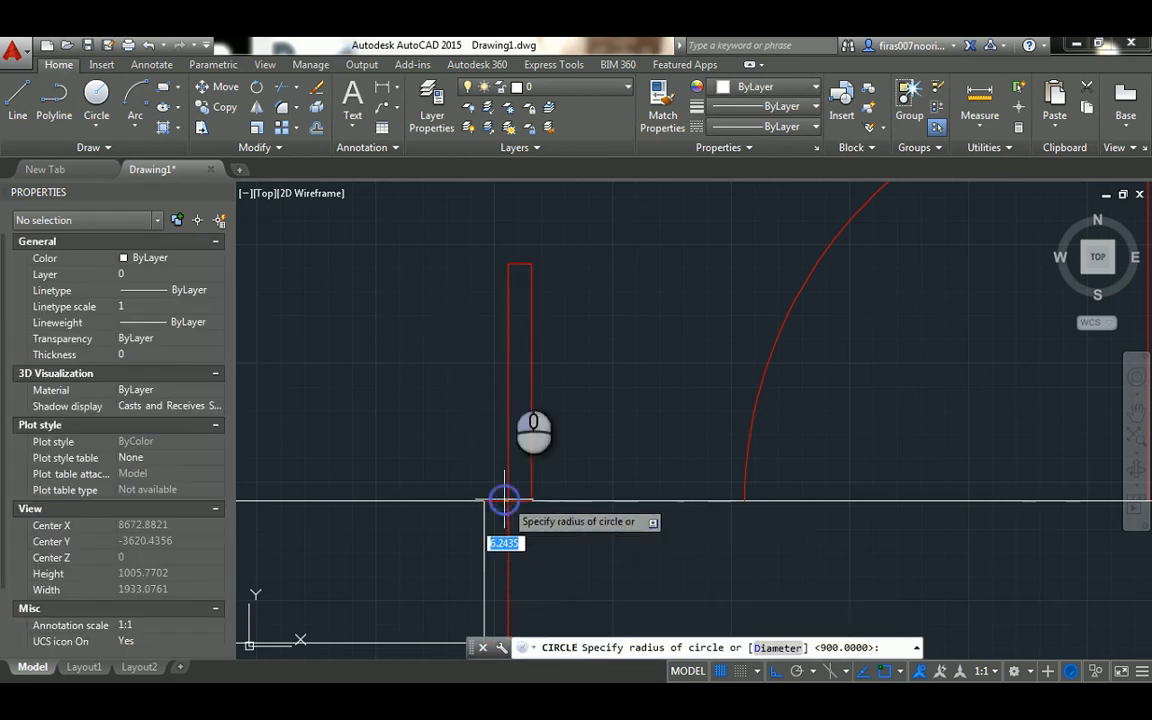
{"action": "left_click", "coordinate": [507, 264]}
{"action": "key", "text": "Escape"}
{"action": "key", "text": "Escape"}
{"action": "key", "text": "Escape"}
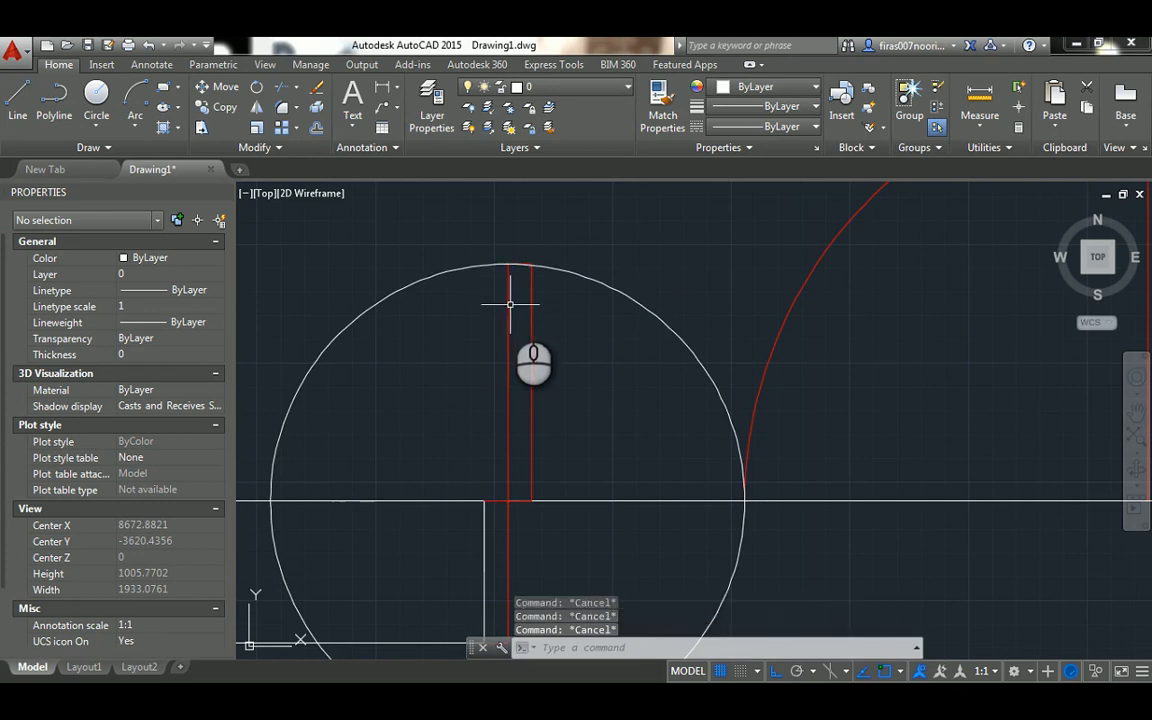
Trim the circle to a quarter swing arc, using the left leaf's outer edge and the doorway line as cutting edges
{"action": "type", "text": "tr"}
{"action": "key", "text": "Return"}
{"action": "left_click", "coordinate": [507, 302]}
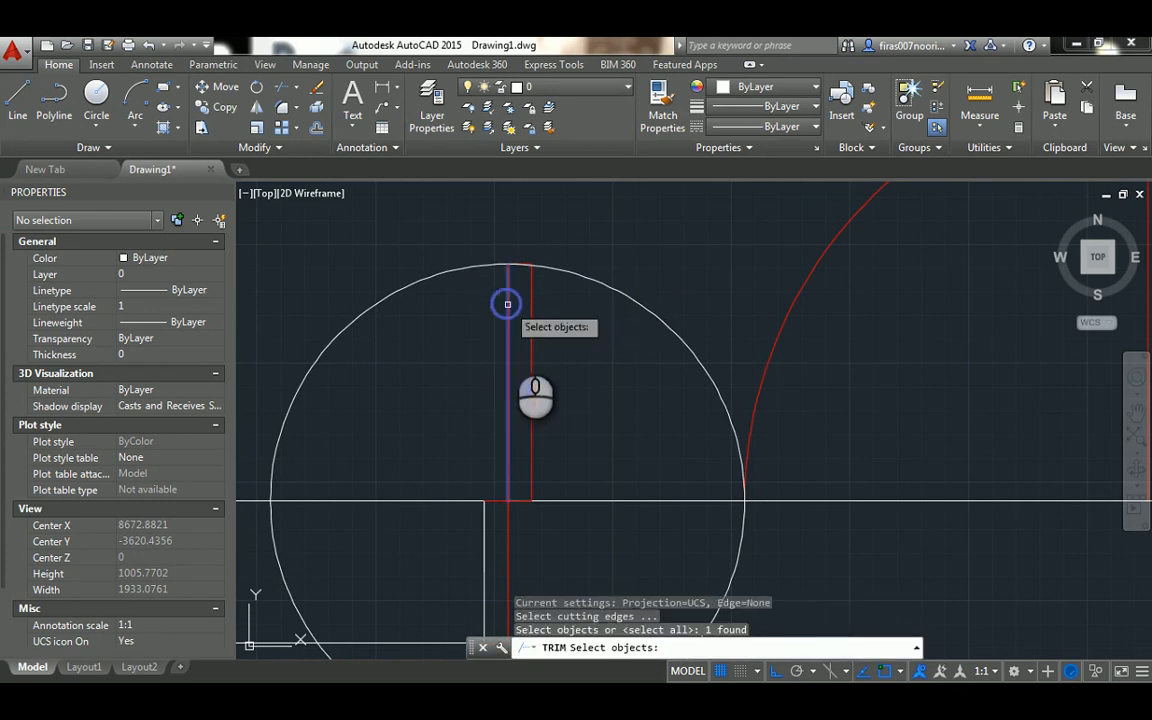
{"action": "left_click", "coordinate": [596, 499]}
{"action": "key", "text": "Return"}
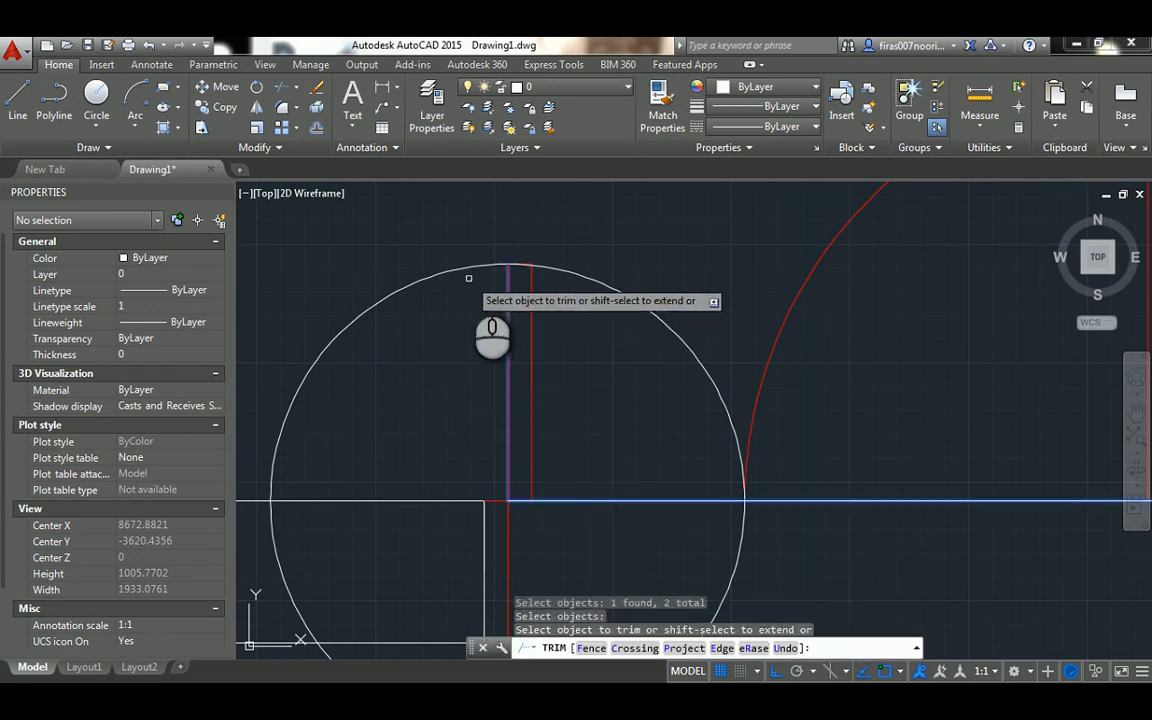
{"action": "left_click", "coordinate": [465, 273]}
{"action": "key", "text": "Escape"}
{"action": "key", "text": "Escape"}
{"action": "key", "text": "Escape"}
{"action": "key", "text": "Escape"}
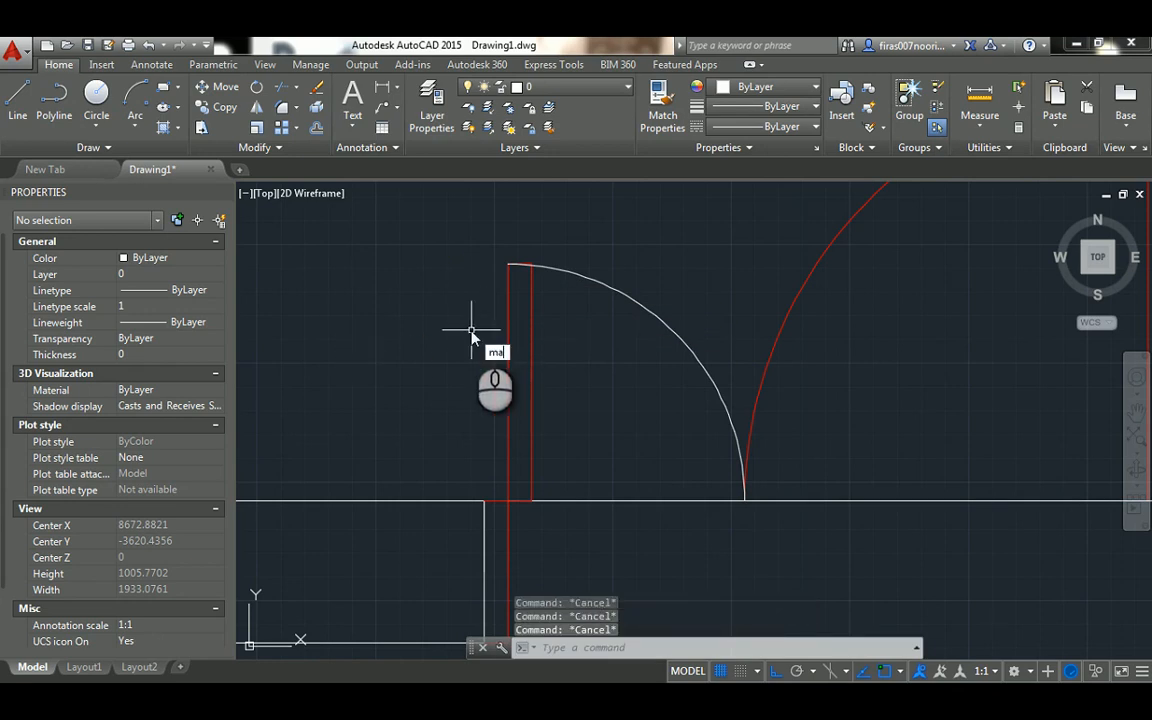
Match the properties of the right leaf's red swing arc onto the left leaf's swing arc
{"action": "type", "text": "ma"}
{"action": "key", "text": "Return"}
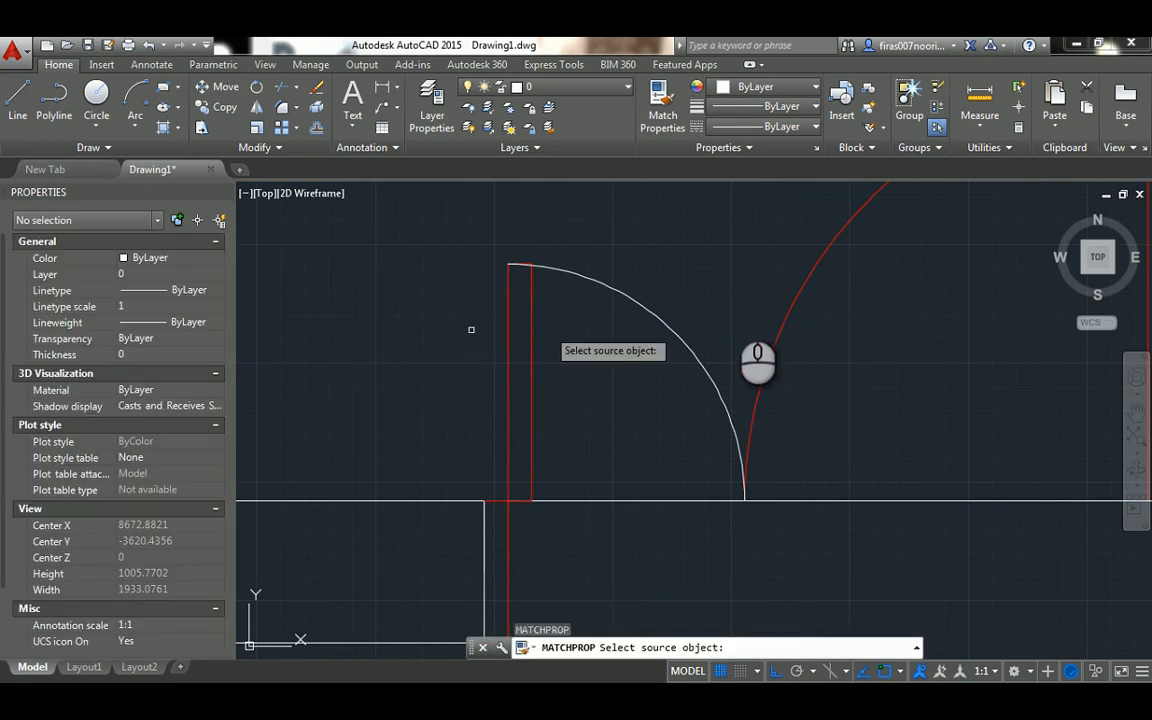
{"action": "left_click", "coordinate": [779, 332]}
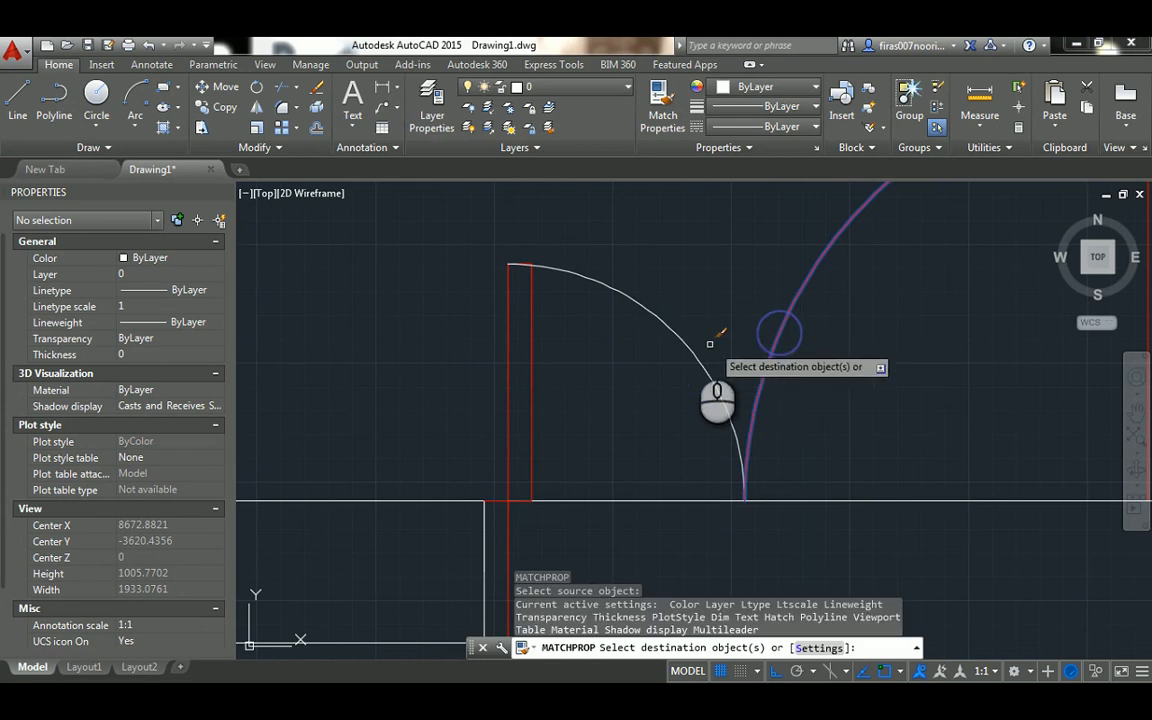
{"action": "scroll", "coordinate": [663, 322], "scroll_direction": "down", "scroll_amount": 4}
{"action": "key", "text": "Escape"}
{"action": "key", "text": "Escape"}
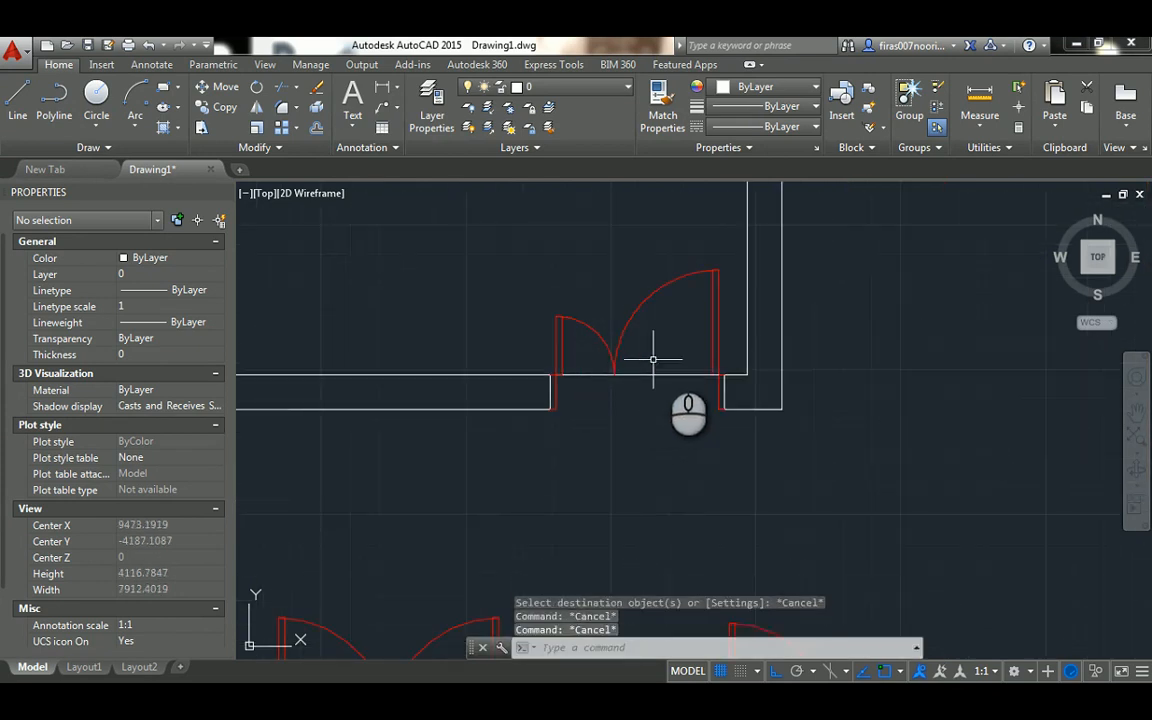
Delete the construction line that crosses the opening of the unequal double door
{"action": "left_click", "coordinate": [653, 362]}
{"action": "left_click", "coordinate": [656, 410]}
{"action": "key", "text": "Delete"}
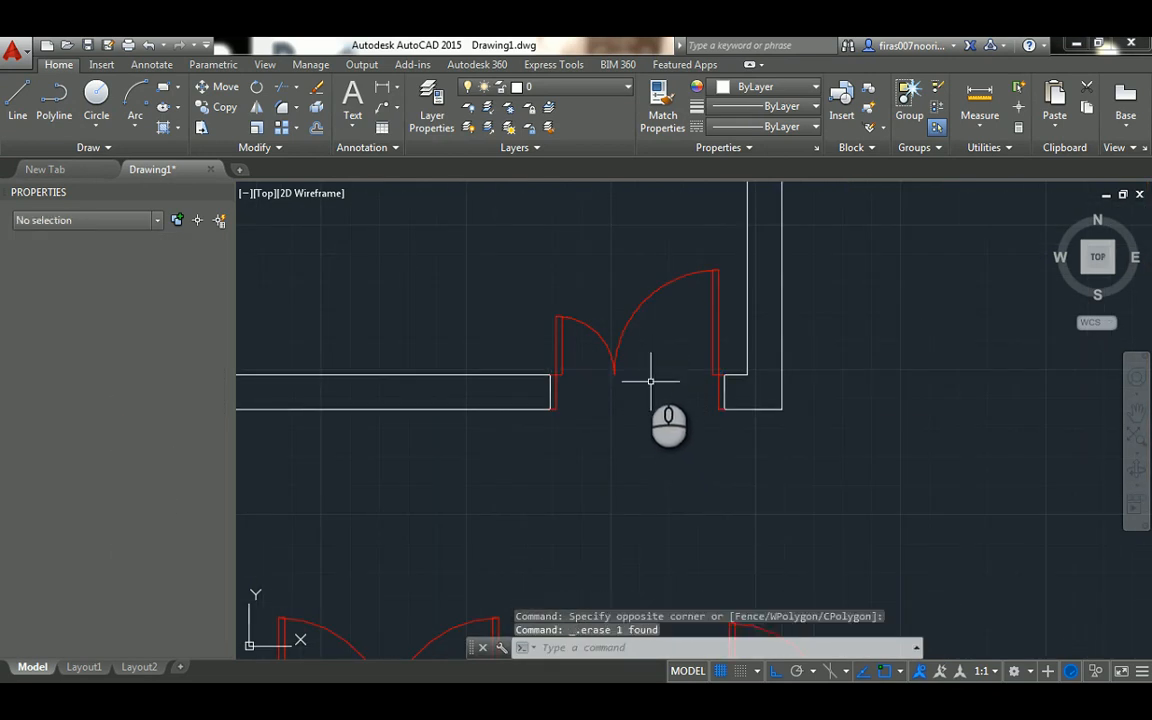
Copy the whole room plan with its three doors horizontally into the empty area left of the original
{"action": "scroll", "coordinate": [646, 368], "scroll_direction": "down", "scroll_amount": 4}
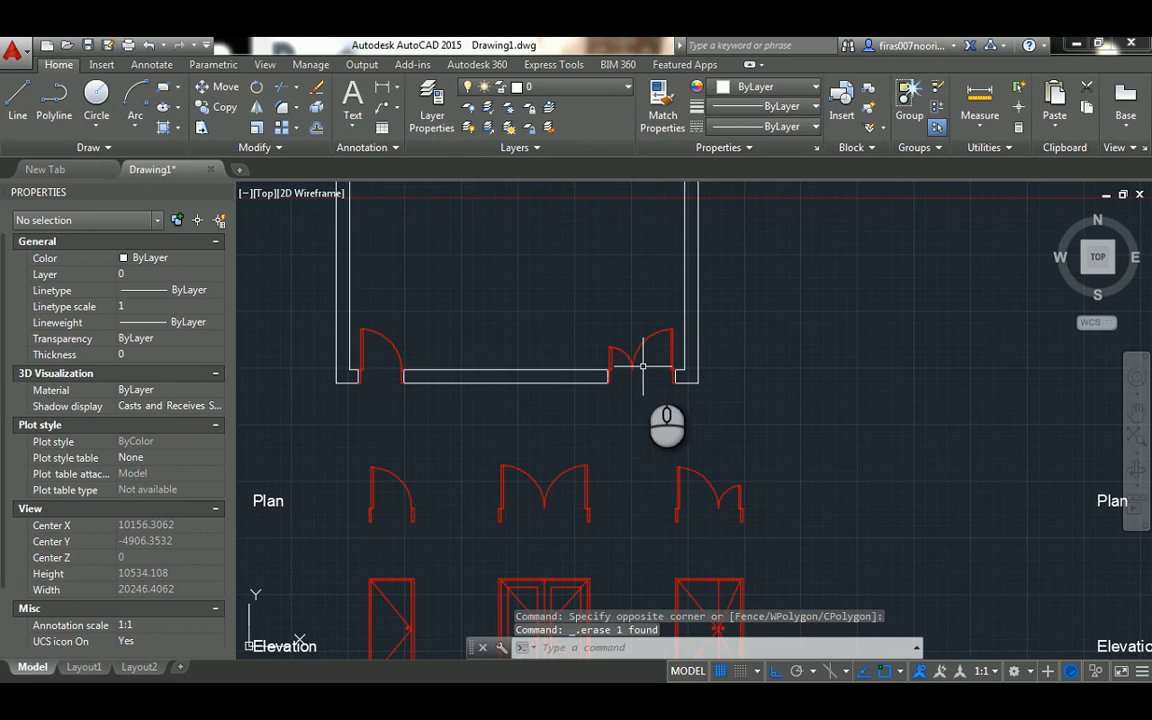
{"action": "scroll", "coordinate": [575, 318], "scroll_direction": "down", "scroll_amount": 2}
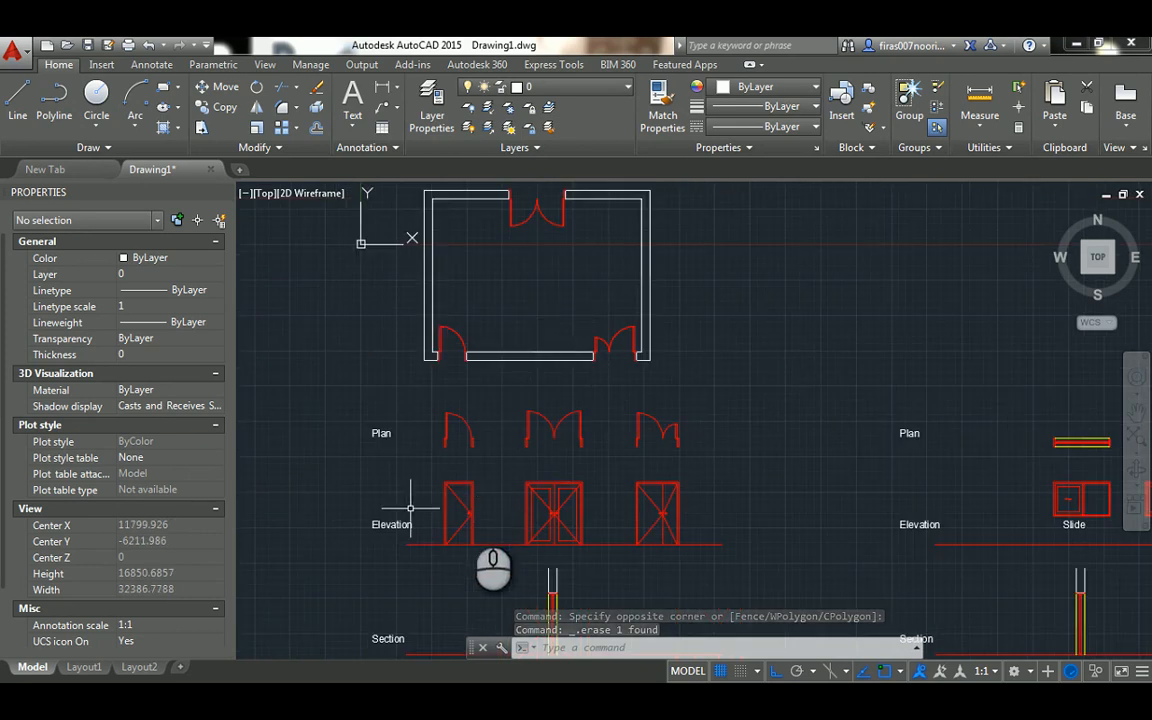
{"action": "middle_click_drag", "start_coordinate": [415, 405], "coordinate": [582, 471]}
{"action": "type", "text": "o"}
{"action": "key", "text": "Return"}
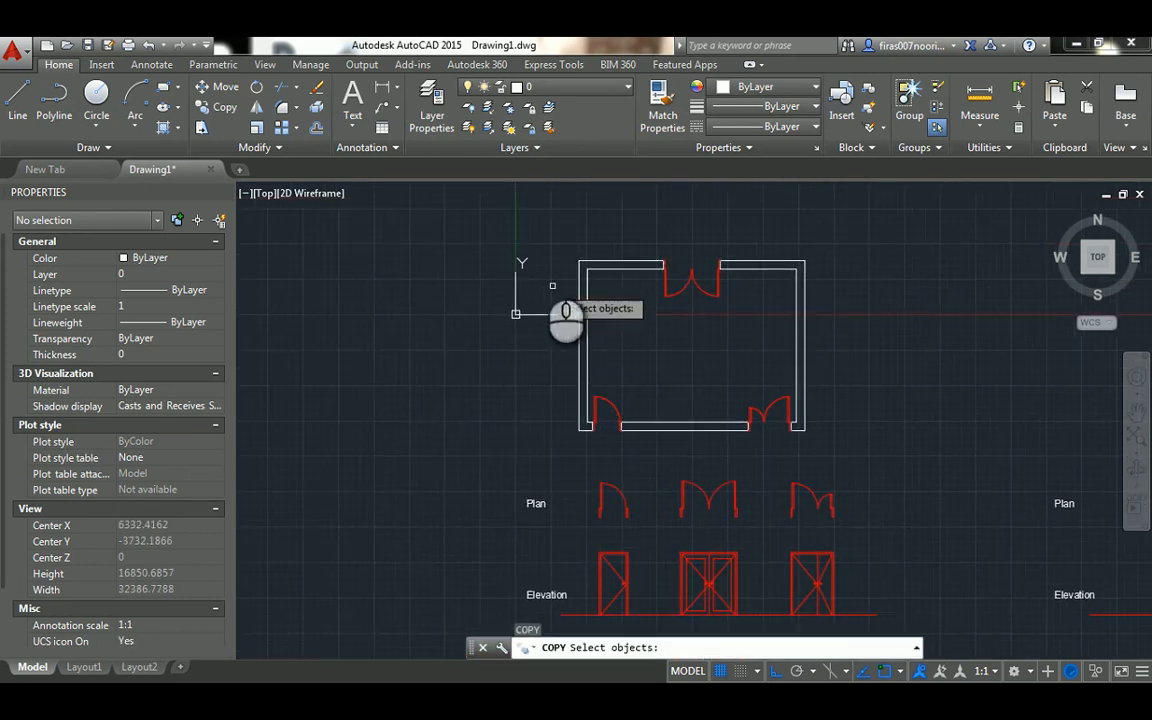
{"action": "left_click", "coordinate": [516, 250]}
{"action": "left_click", "coordinate": [822, 432]}
{"action": "key", "text": "Return"}
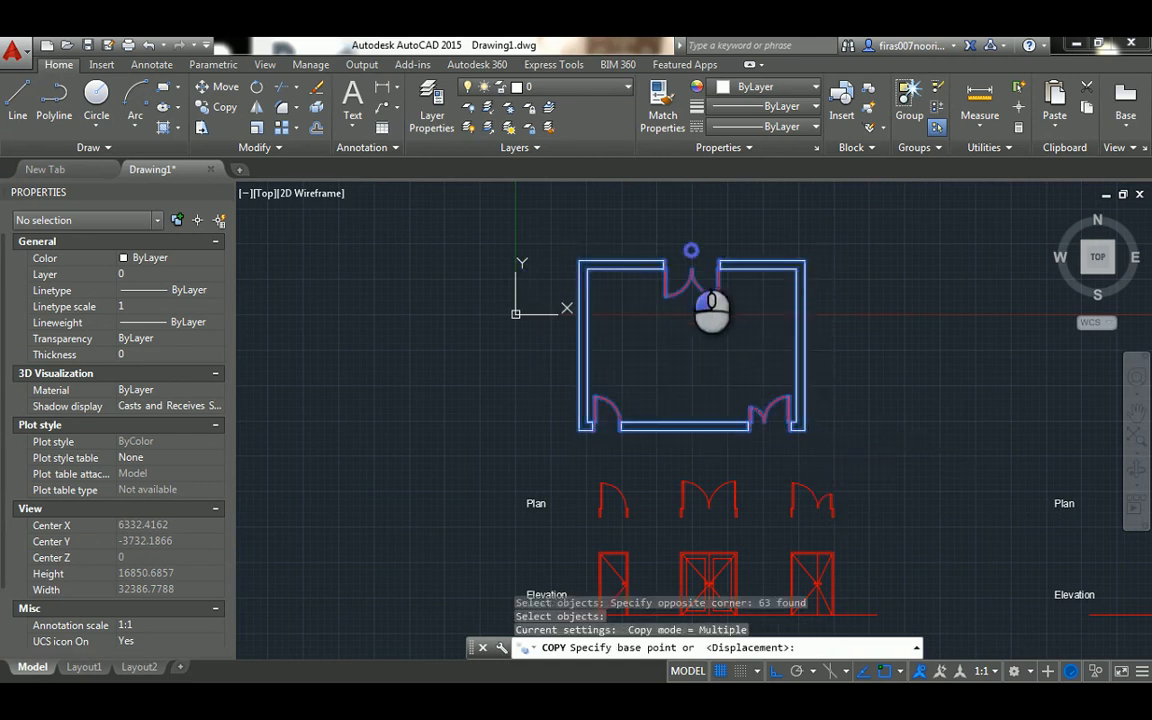
{"action": "left_click", "coordinate": [693, 248]}
{"action": "scroll", "coordinate": [381, 308], "scroll_direction": "down", "scroll_amount": 2}
{"action": "middle_click_drag", "start_coordinate": [346, 316], "coordinate": [608, 305]}
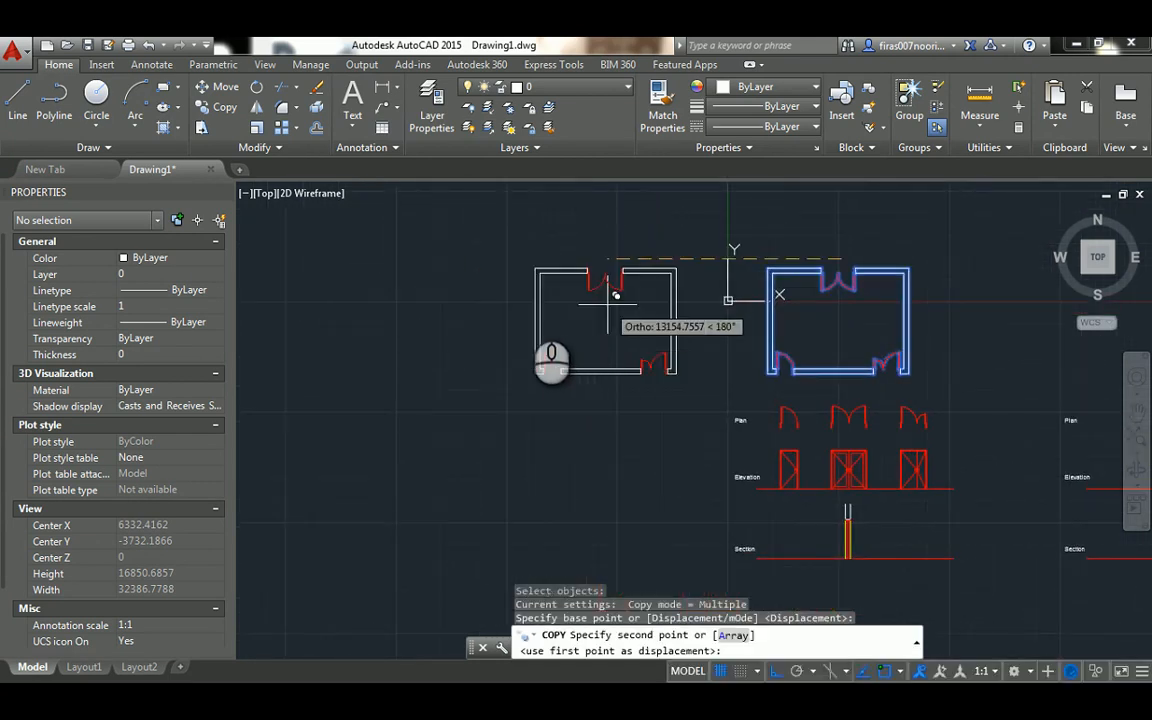
{"action": "left_click", "coordinate": [510, 298]}
{"action": "scroll", "coordinate": [509, 299], "scroll_direction": "up", "scroll_amount": 2}
{"action": "key", "text": "Escape"}
{"action": "key", "text": "Escape"}
{"action": "key", "text": "Escape"}
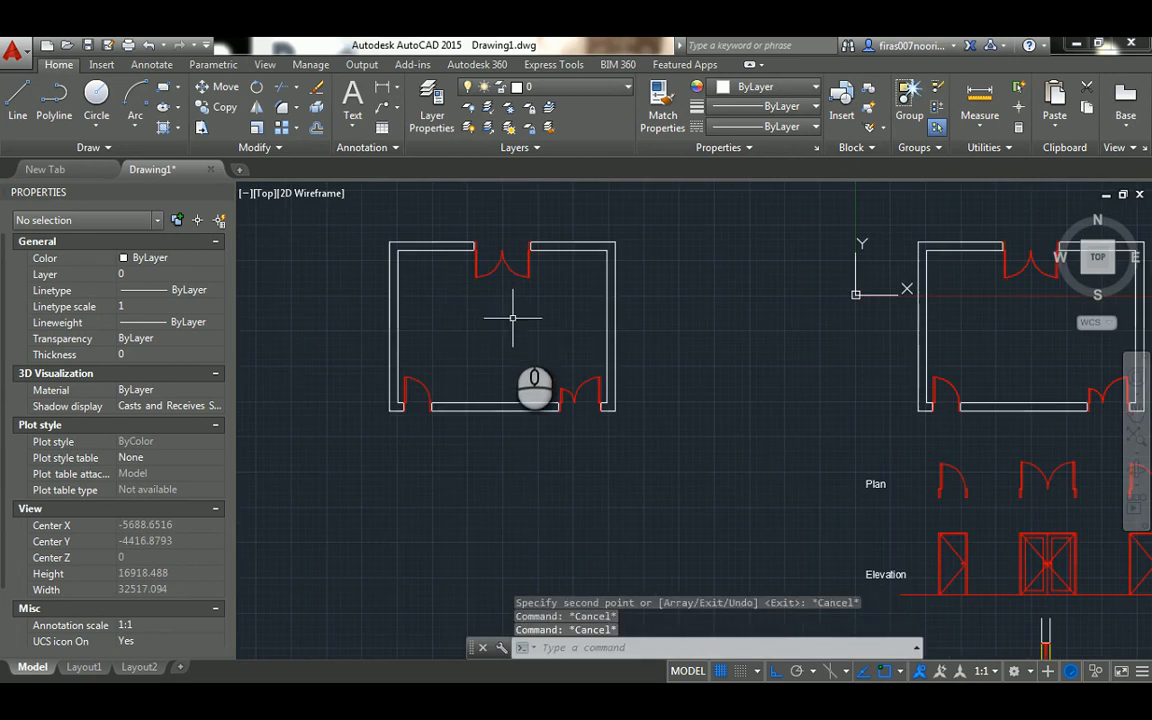
Draw a horizontal ground line about 13,100 long below the copied room plan
{"action": "type", "text": "l"}
{"action": "key", "text": "Return"}
{"action": "left_click", "coordinate": [302, 572]}
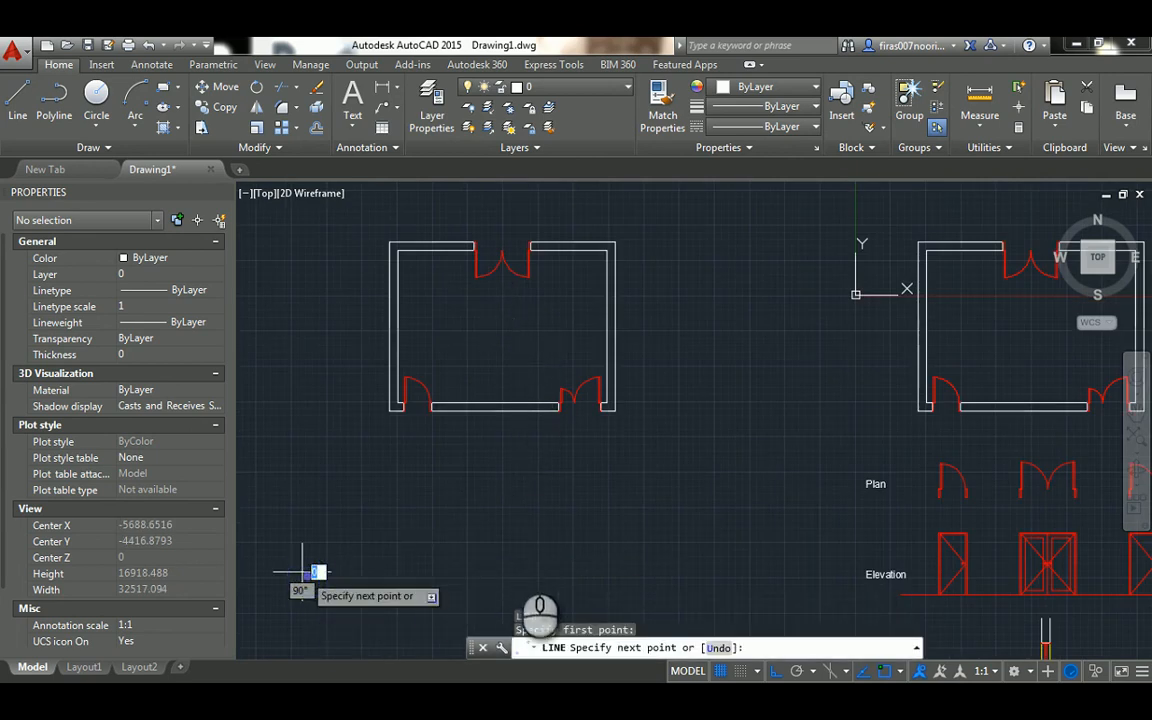
{"action": "left_click", "coordinate": [673, 572]}
{"action": "key", "text": "Escape"}
{"action": "key", "text": "Escape"}
{"action": "key", "text": "Escape"}
Draw a vertical projection line from the wall corner at the single door's left jamb down to the ground line
{"action": "scroll", "coordinate": [415, 520], "scroll_direction": "up", "scroll_amount": 2}
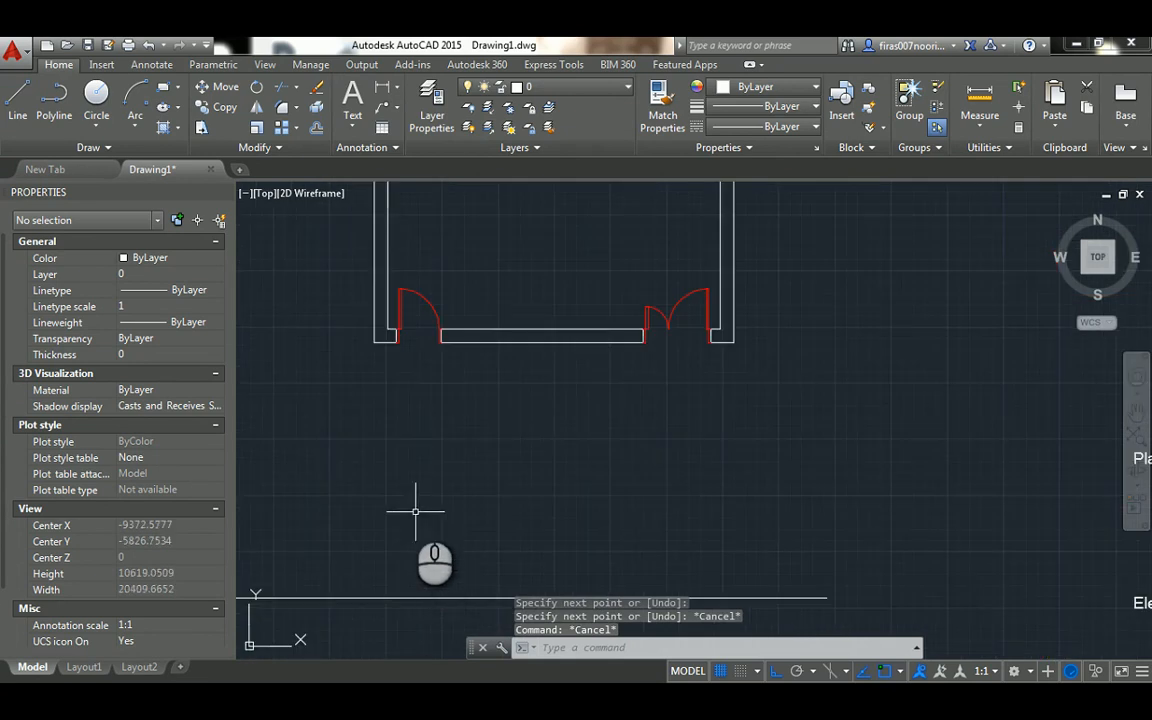
{"action": "middle_click_drag", "start_coordinate": [419, 522], "coordinate": [411, 501]}
{"action": "type", "text": "l"}
{"action": "key", "text": "Return"}
{"action": "scroll", "coordinate": [400, 365], "scroll_direction": "up", "scroll_amount": 2}
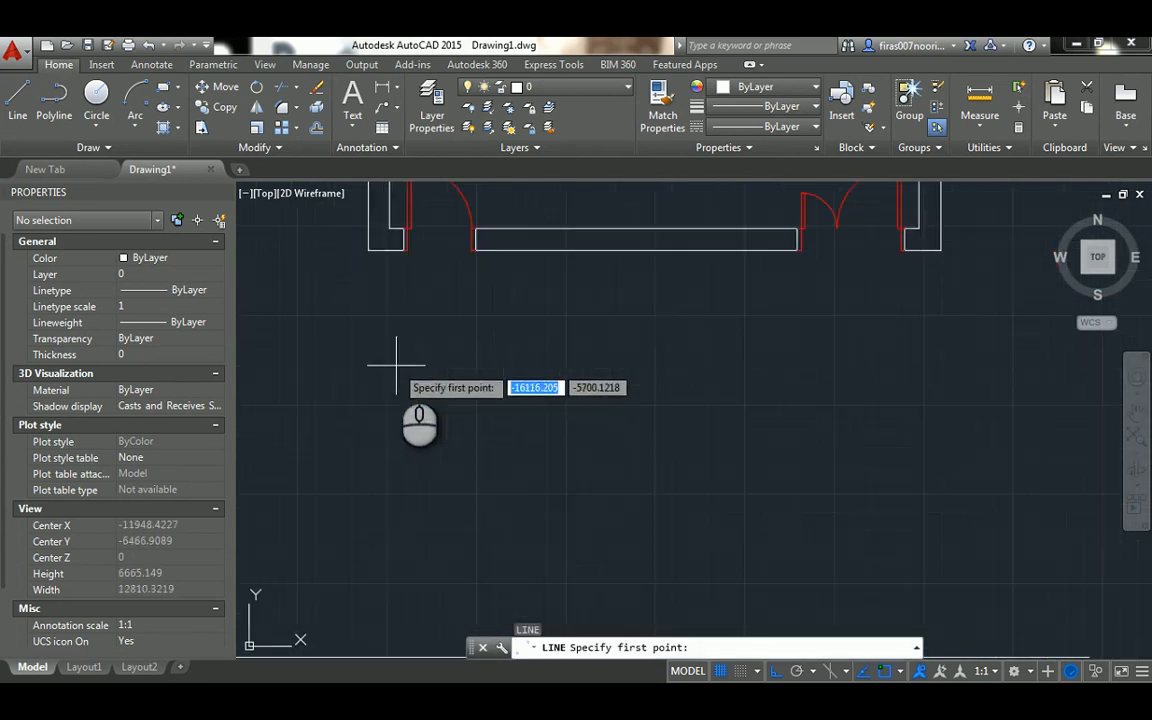
{"action": "left_click", "coordinate": [401, 251]}
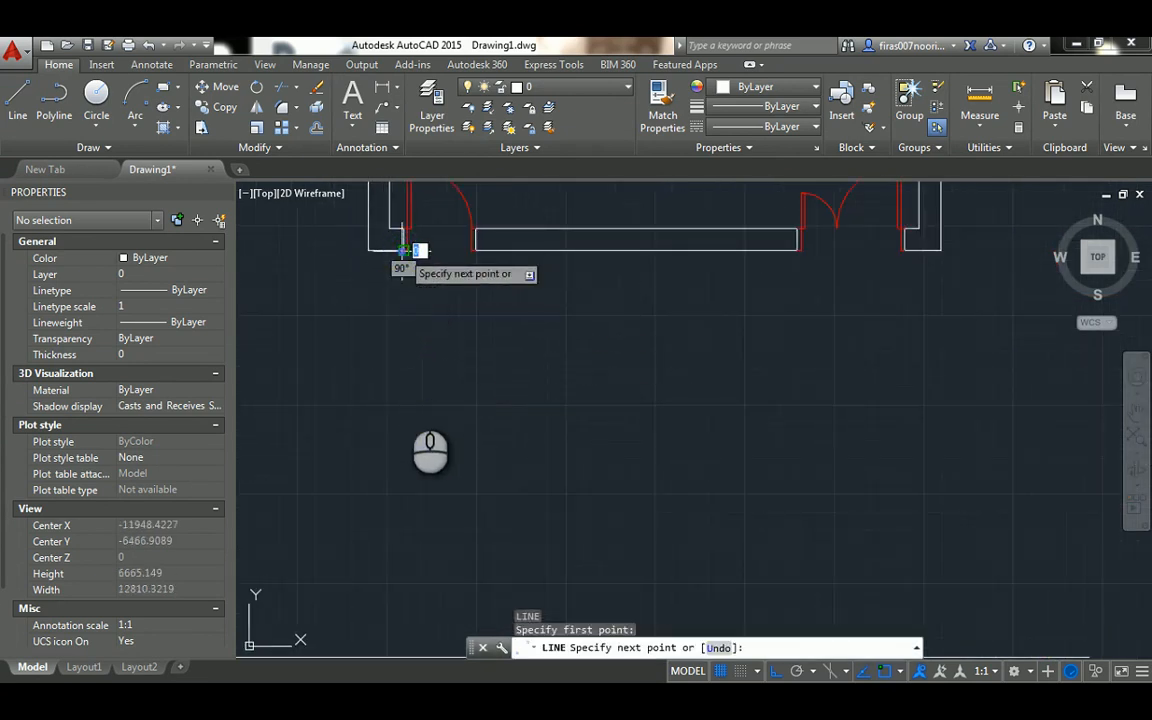
{"action": "scroll", "coordinate": [406, 410], "scroll_direction": "down", "scroll_amount": 3}
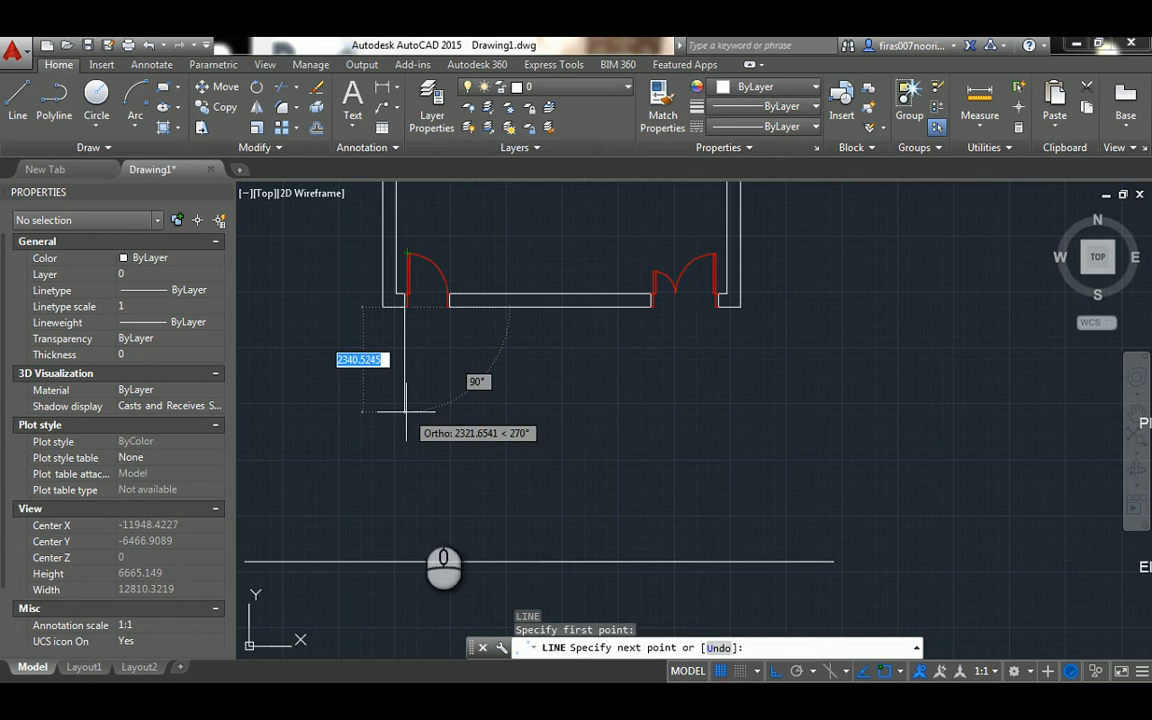
{"action": "left_click", "coordinate": [404, 562]}
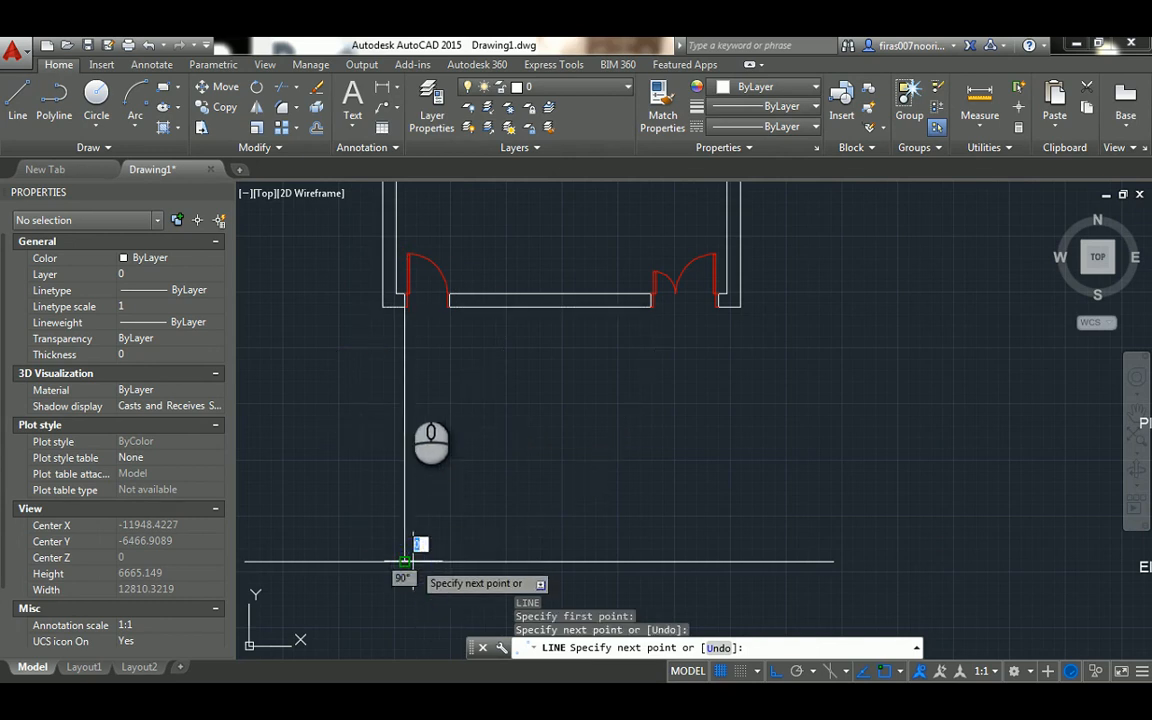
{"action": "key", "text": "Escape"}
{"action": "key", "text": "Escape"}
{"action": "key", "text": "Escape"}
Copy the vertical projection line to the left frame's inner edge and to both edges of the single door's right frame
{"action": "scroll", "coordinate": [404, 300], "scroll_direction": "up", "scroll_amount": 6}
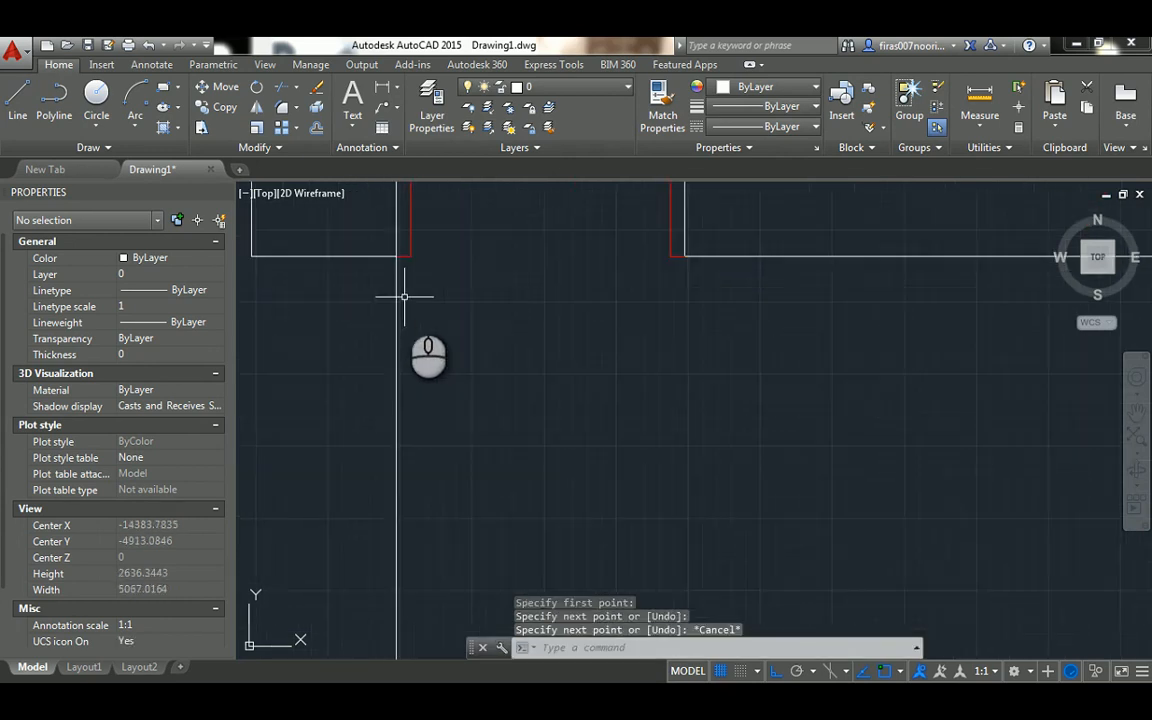
{"action": "type", "text": "co"}
{"action": "key", "text": "Return"}
{"action": "left_click", "coordinate": [410, 286]}
{"action": "left_click", "coordinate": [374, 300]}
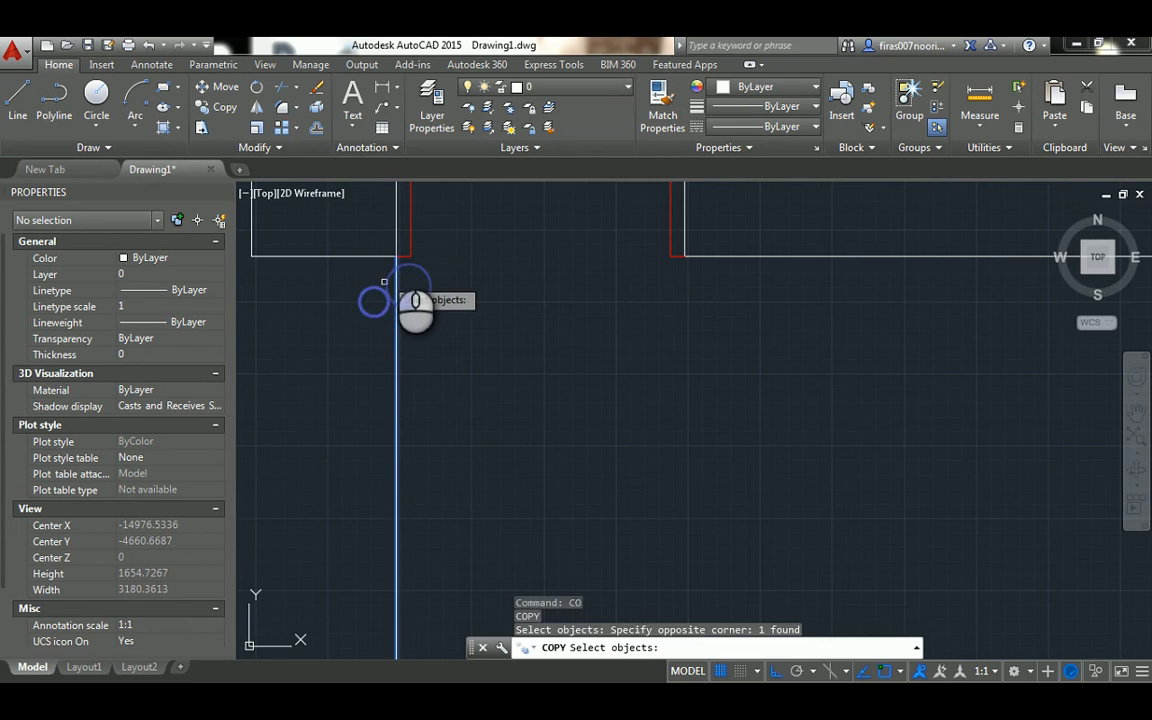
{"action": "key", "text": "Return"}
{"action": "left_click", "coordinate": [396, 254]}
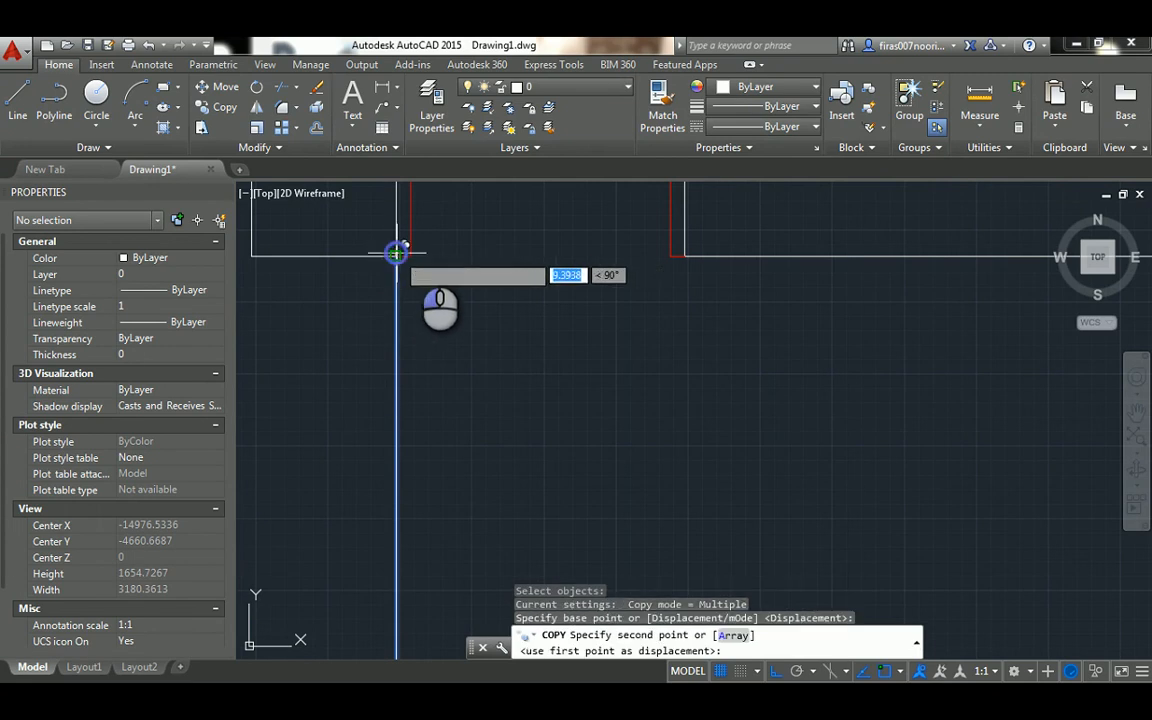
{"action": "left_click", "coordinate": [684, 252]}
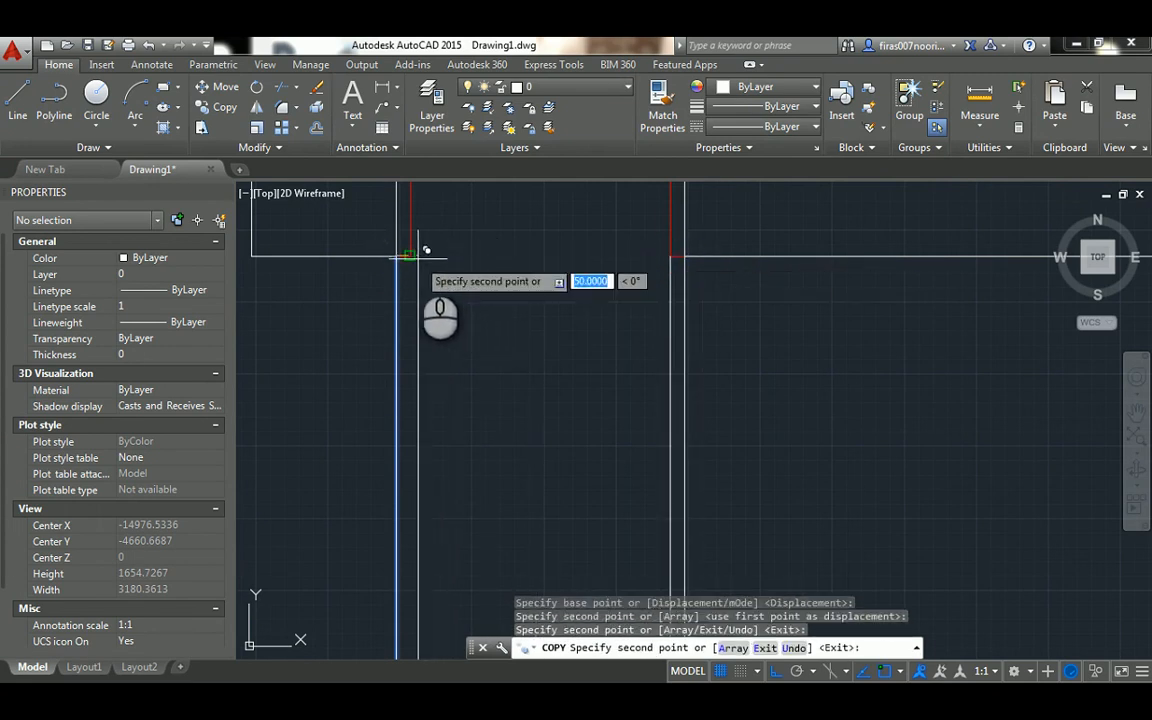
{"action": "key", "text": "Escape"}
Offset the ground line upward by 2200 to mark the door height
{"action": "scroll", "coordinate": [442, 263], "scroll_direction": "down", "scroll_amount": 5}
{"action": "scroll", "coordinate": [452, 370], "scroll_direction": "down", "scroll_amount": 6}
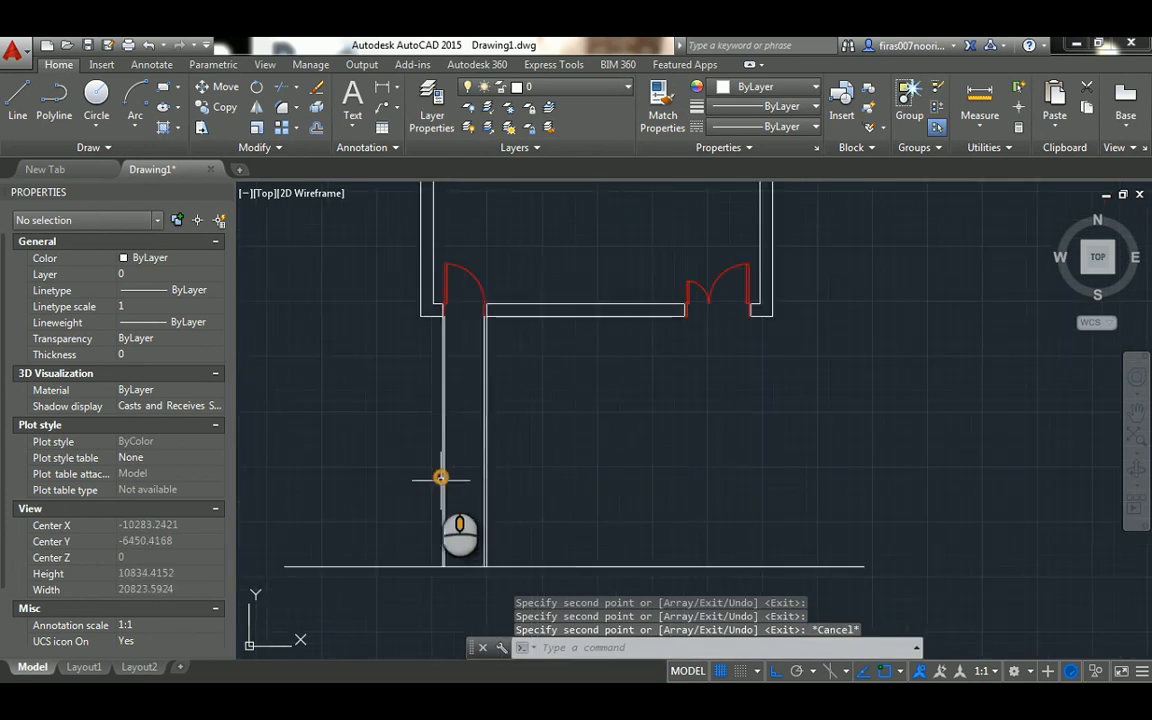
{"action": "key", "text": "Escape"}
{"action": "type", "text": "o"}
{"action": "key", "text": "Return"}
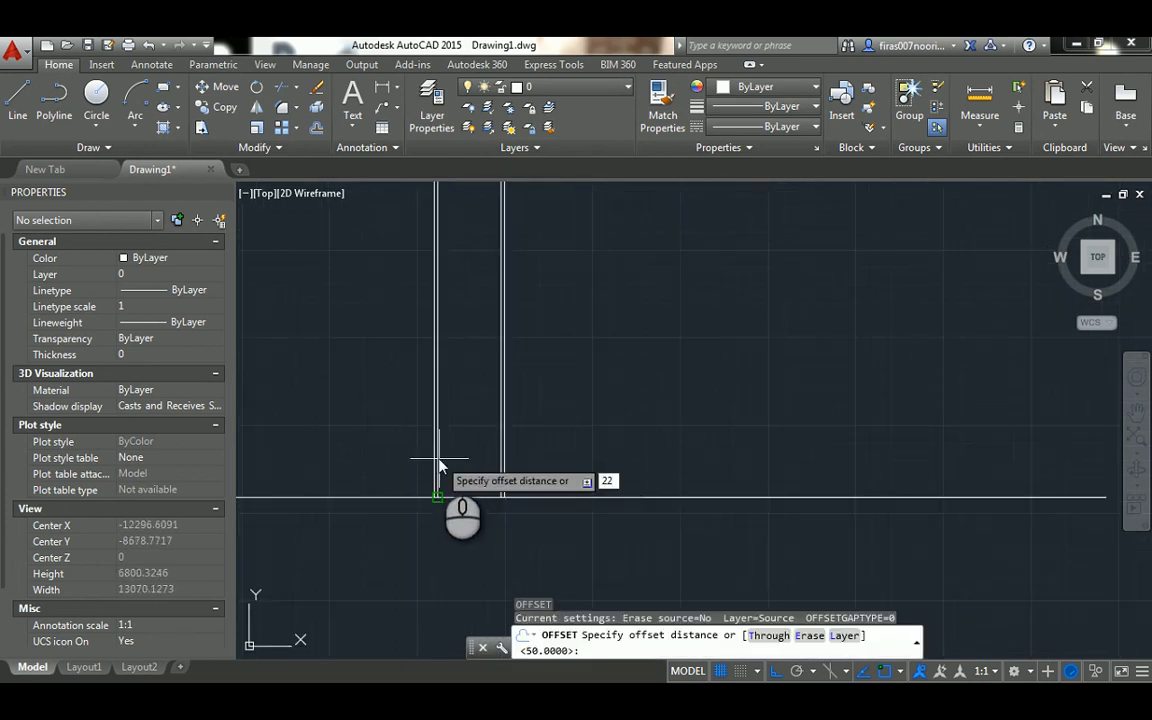
{"action": "type", "text": "2200"}
{"action": "key", "text": "Return"}
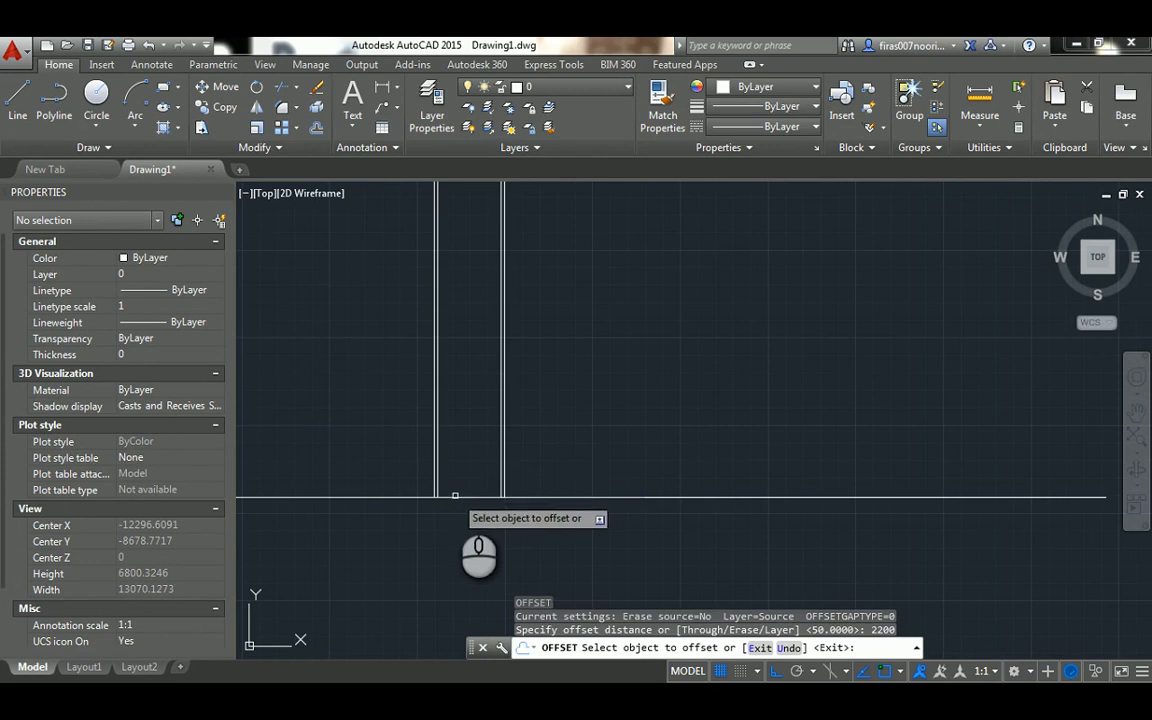
{"action": "left_click", "coordinate": [455, 495]}
{"action": "left_click", "coordinate": [462, 405]}
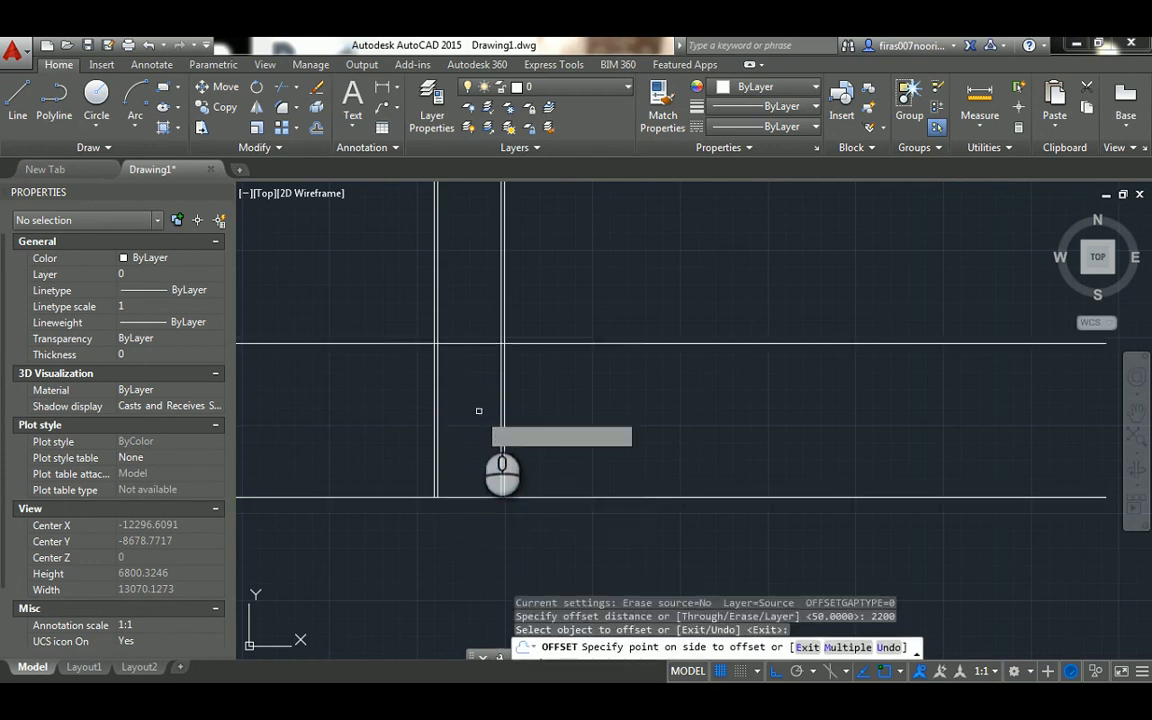
{"action": "scroll", "coordinate": [470, 400], "scroll_direction": "up", "scroll_amount": 2}
{"action": "key", "text": "Escape"}
{"action": "key", "text": "Escape"}
{"action": "key", "text": "Escape"}
{"action": "key", "text": "Escape"}
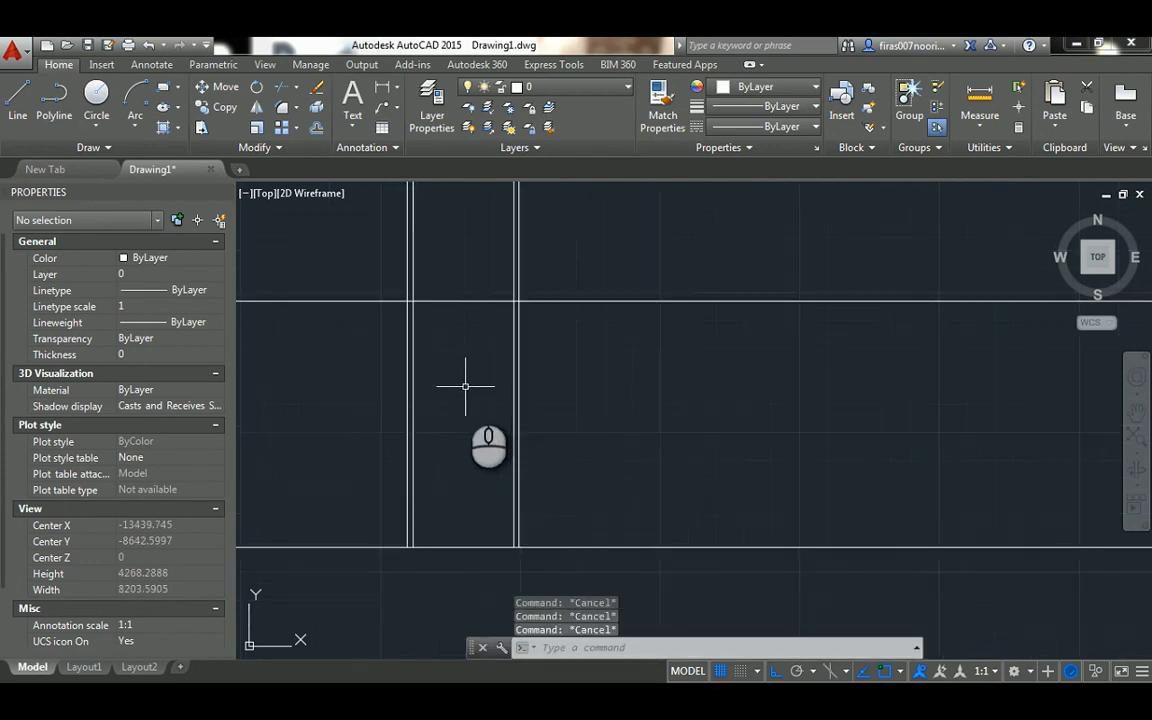
Fillet the door-height line with the two outermost frame lines to close the single door elevation's outer top corners
{"action": "type", "text": "f"}
{"action": "key", "text": "Return"}
{"action": "left_click", "coordinate": [411, 322]}
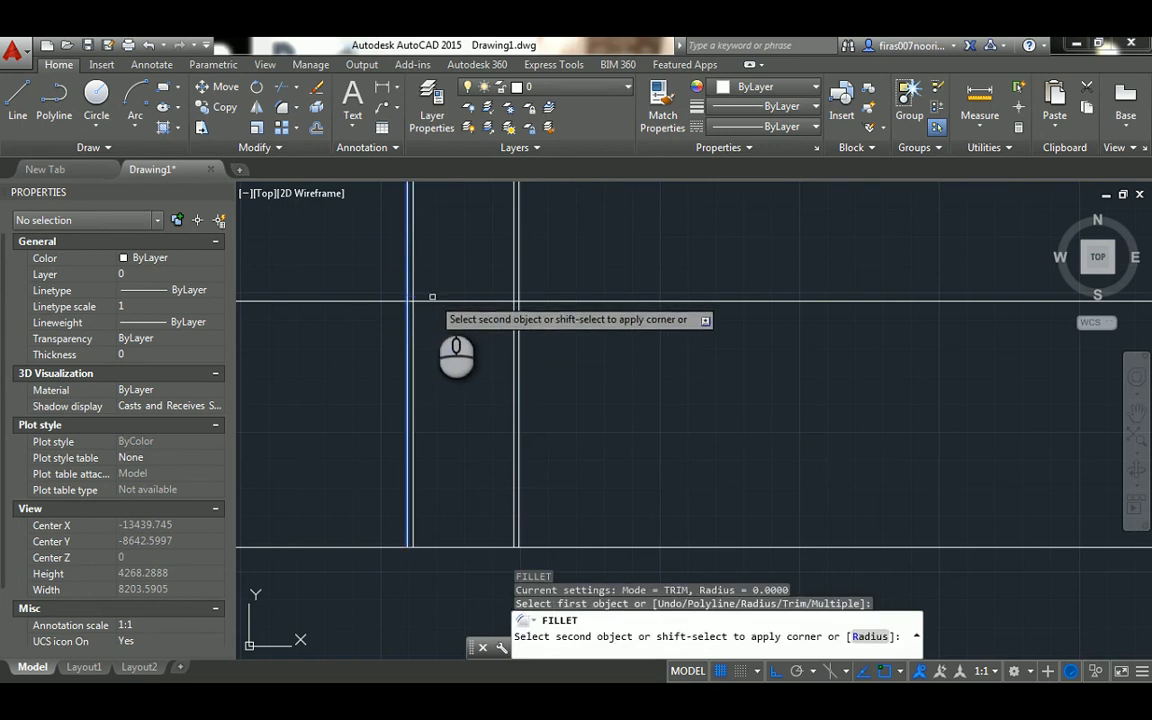
{"action": "left_click", "coordinate": [431, 299]}
{"action": "key", "text": "Escape"}
{"action": "key", "text": "Return"}
{"action": "left_click", "coordinate": [437, 300]}
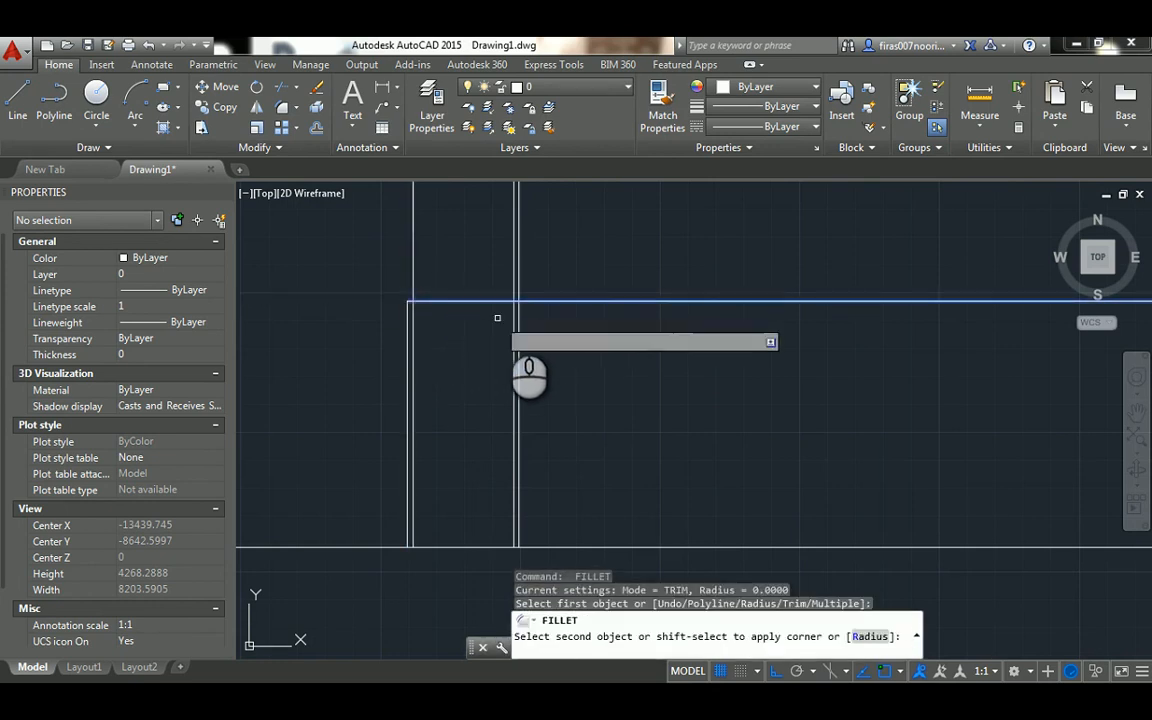
{"action": "left_click", "coordinate": [516, 316]}
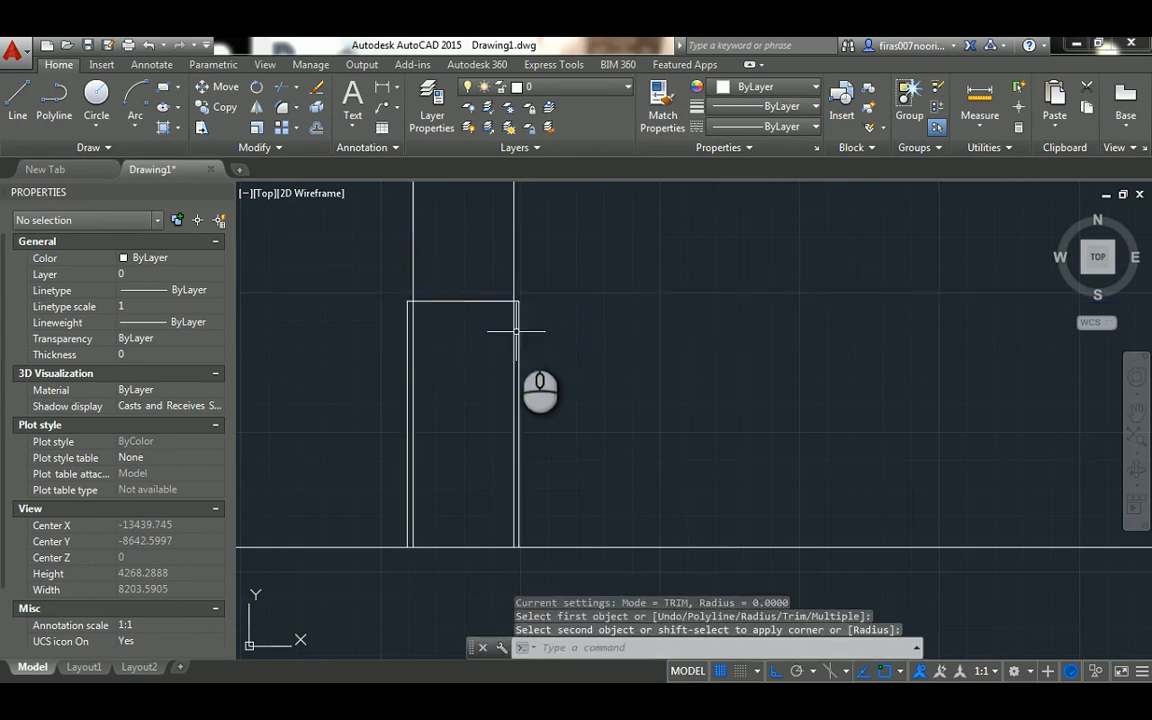
{"action": "key", "text": "Escape"}
{"action": "key", "text": "Escape"}
{"action": "key", "text": "Escape"}
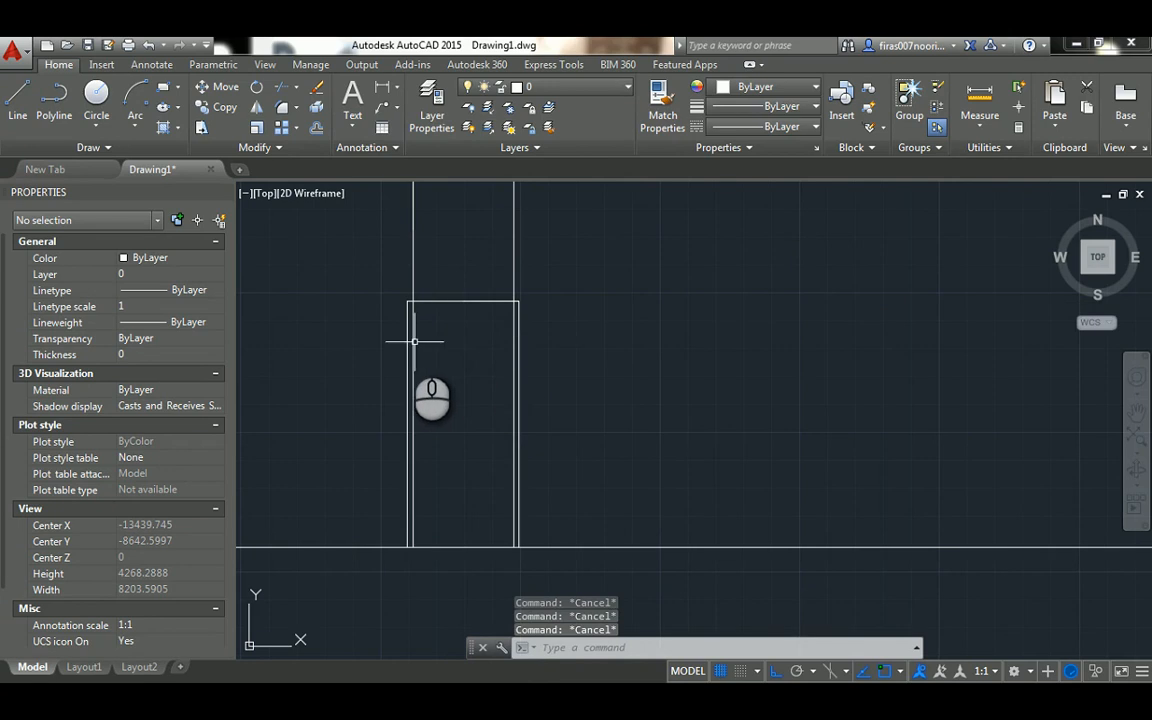
Offset the door frame's top line 50 downward to form the inner edge of the head
{"action": "scroll", "coordinate": [447, 314], "scroll_direction": "up", "scroll_amount": 2}
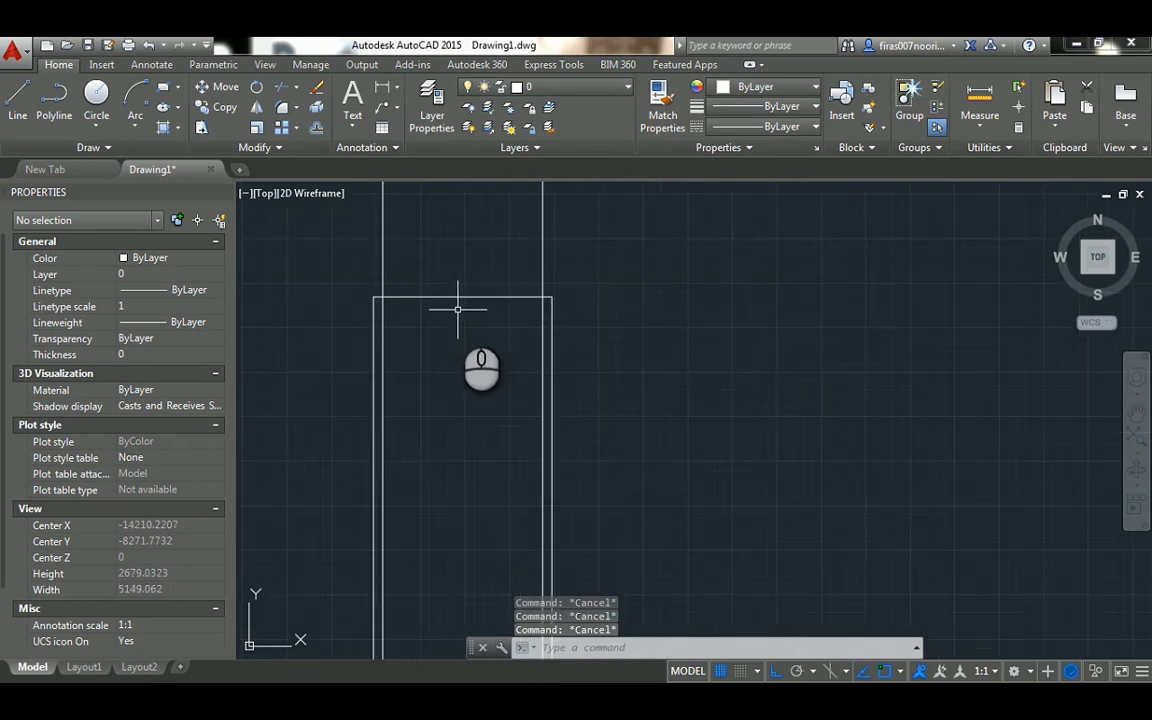
{"action": "type", "text": "o"}
{"action": "key", "text": "Return"}
{"action": "type", "text": "50"}
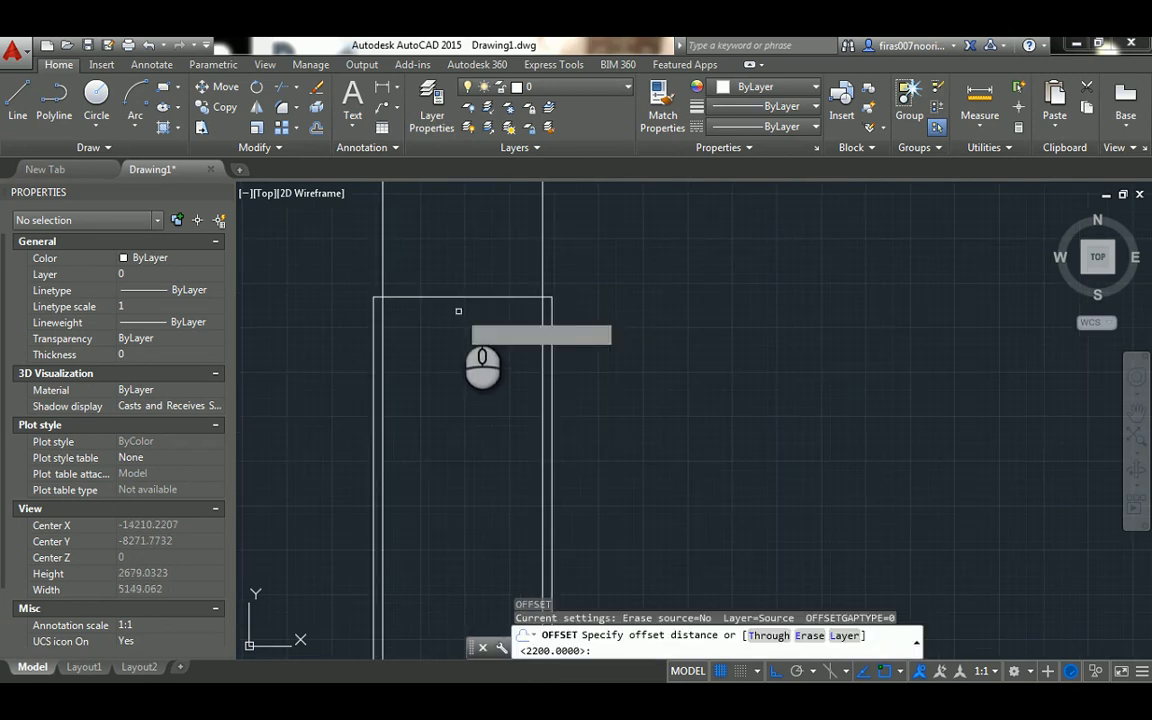
{"action": "key", "text": "Return"}
{"action": "left_click", "coordinate": [449, 297]}
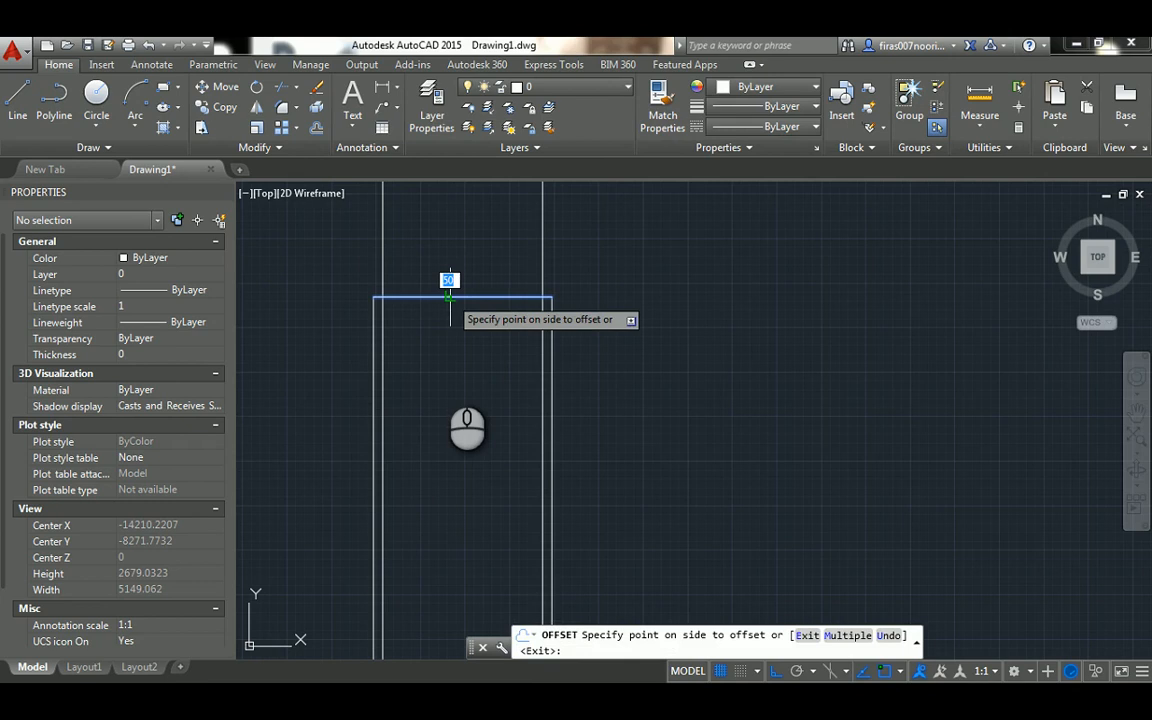
{"action": "left_click", "coordinate": [449, 302]}
{"action": "scroll", "coordinate": [419, 368], "scroll_direction": "up", "scroll_amount": 2}
{"action": "key", "text": "Escape"}
{"action": "key", "text": "Escape"}
{"action": "key", "text": "Escape"}
Fillet the inner head line with both inner jamb lines at radius 0 to square the frame's inner corners
{"action": "type", "text": "f"}
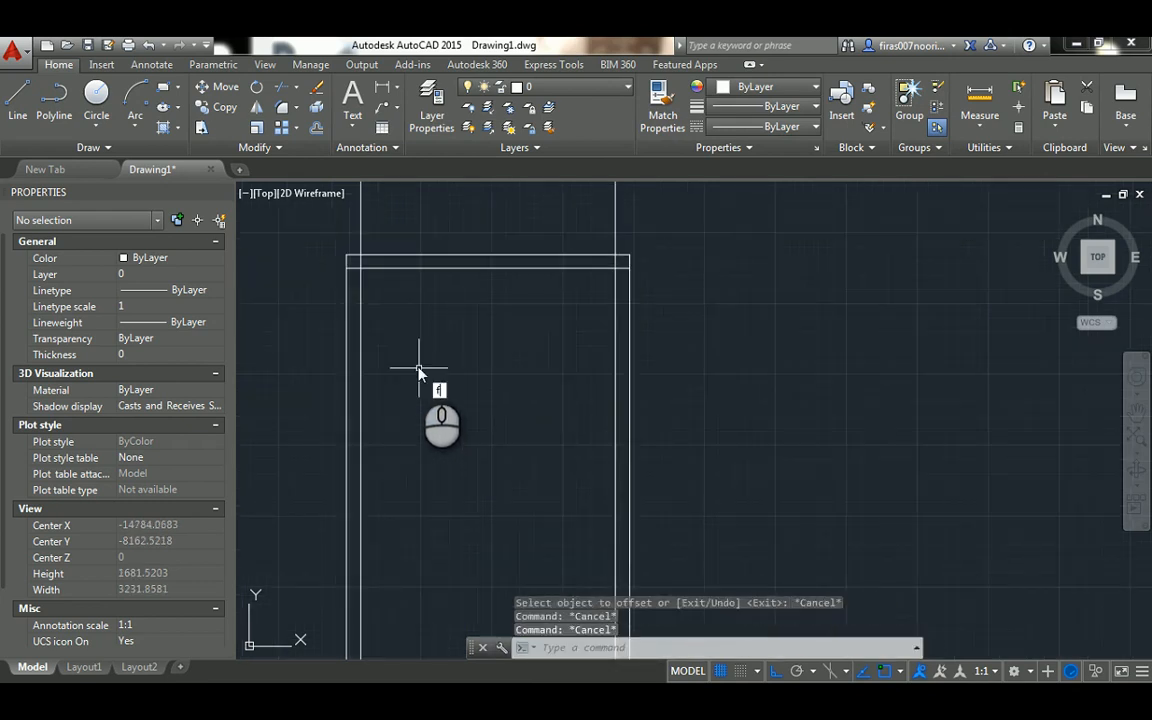
{"action": "key", "text": "Return"}
{"action": "type", "text": "r"}
{"action": "key", "text": "Return"}
{"action": "type", "text": "0"}
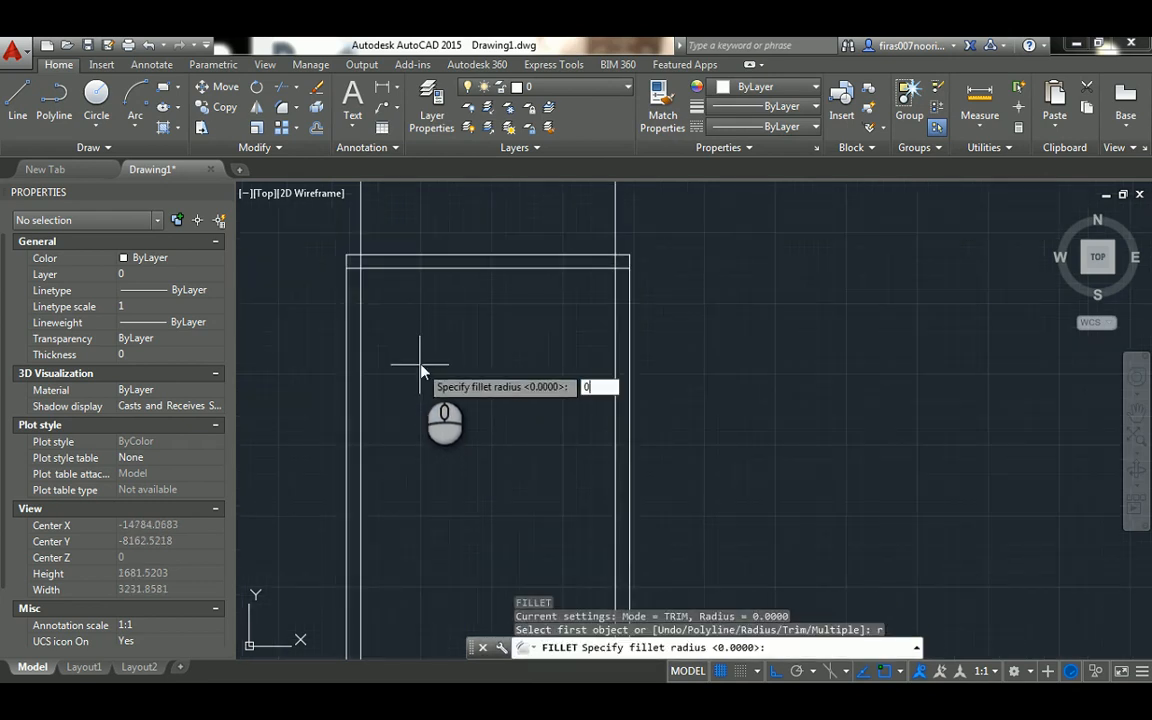
{"action": "key", "text": "Return"}
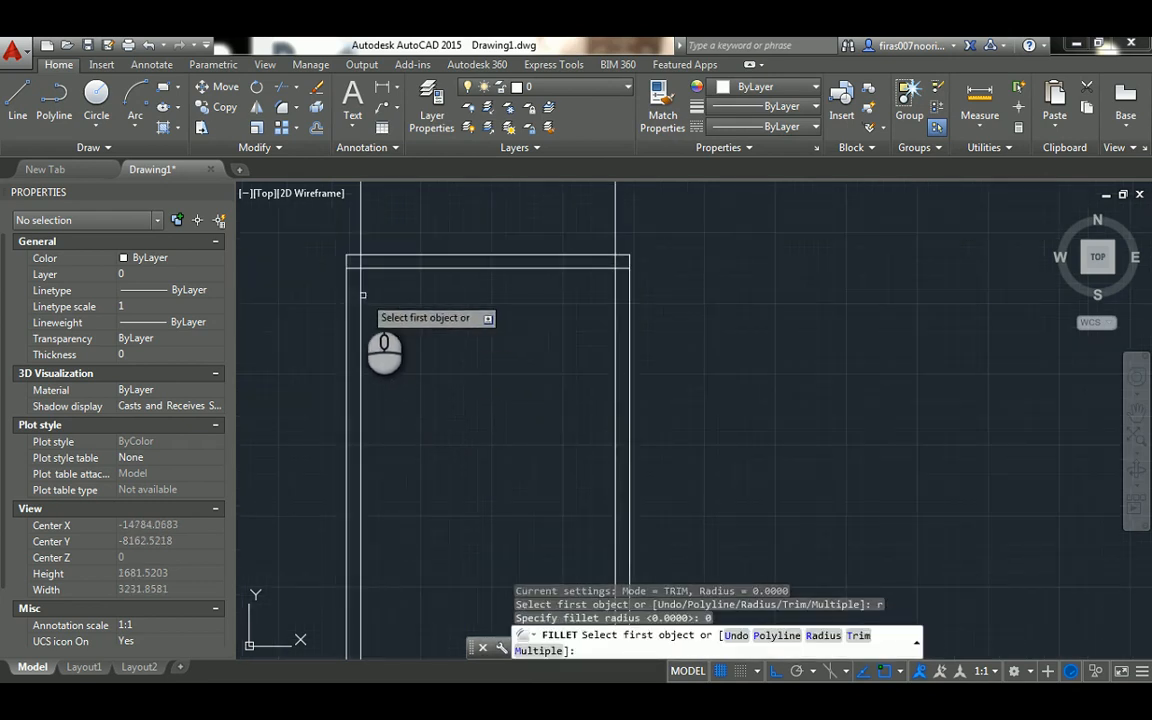
{"action": "left_click", "coordinate": [361, 292]}
{"action": "left_click", "coordinate": [380, 268]}
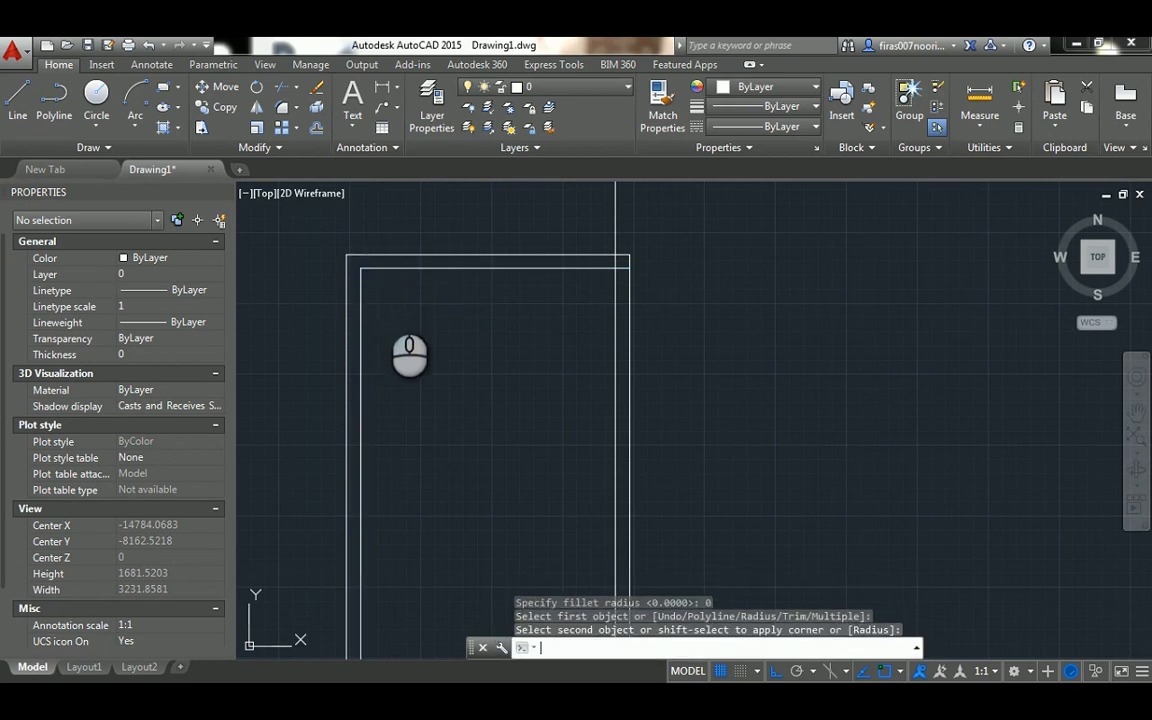
{"action": "key", "text": "Return"}
{"action": "left_click", "coordinate": [583, 268]}
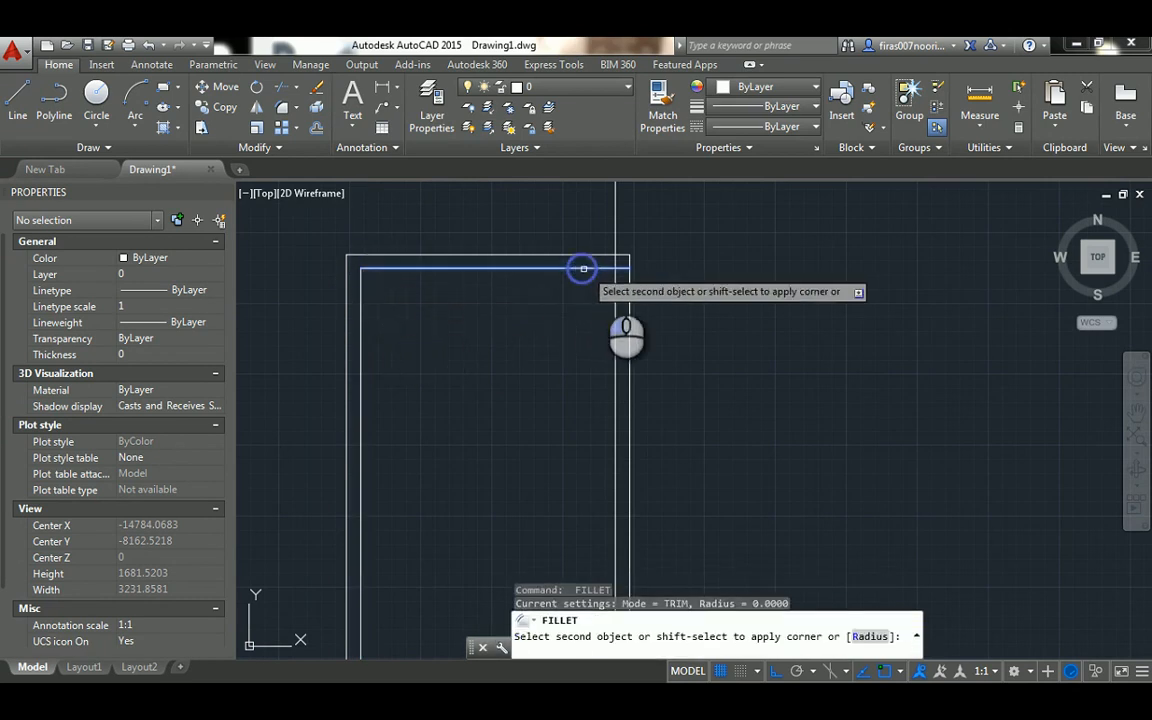
{"action": "left_click", "coordinate": [615, 300]}
{"action": "scroll", "coordinate": [540, 295], "scroll_direction": "down", "scroll_amount": 4}
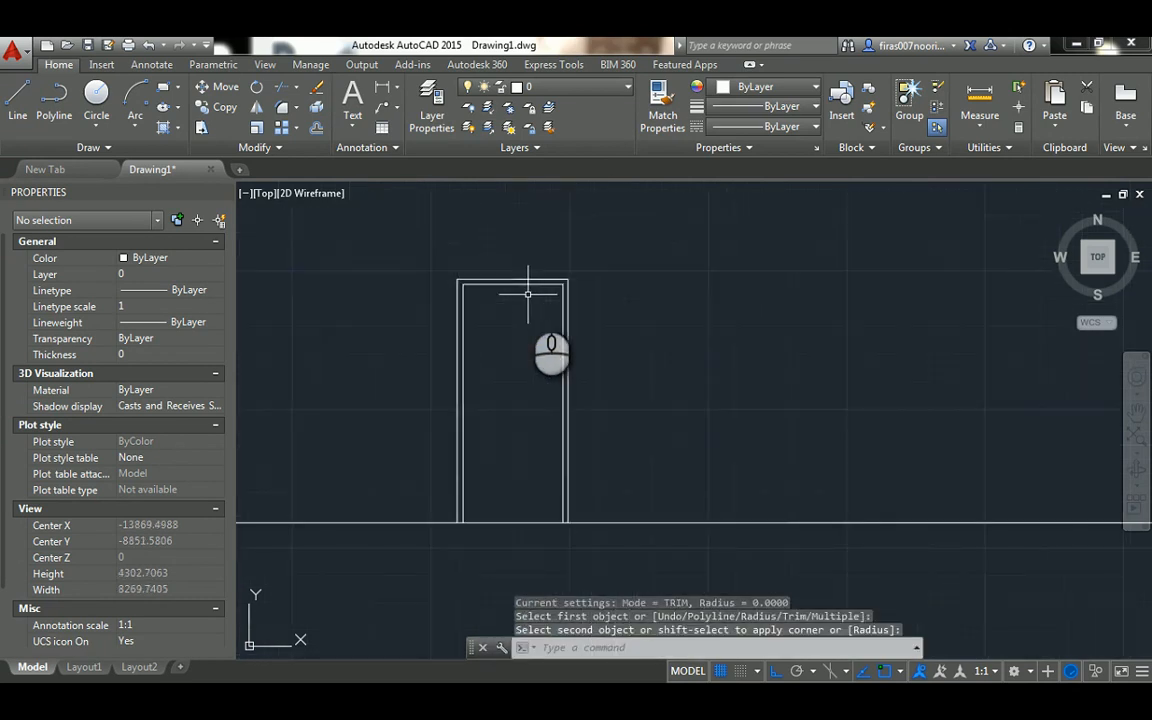
Examine the single door's swing in the plan above against its elevation frame
{"action": "middle_click_drag", "start_coordinate": [511, 312], "coordinate": [501, 350]}
{"action": "scroll", "coordinate": [499, 357], "scroll_direction": "down", "scroll_amount": 3}
{"action": "scroll", "coordinate": [494, 360], "scroll_direction": "up", "scroll_amount": 3}
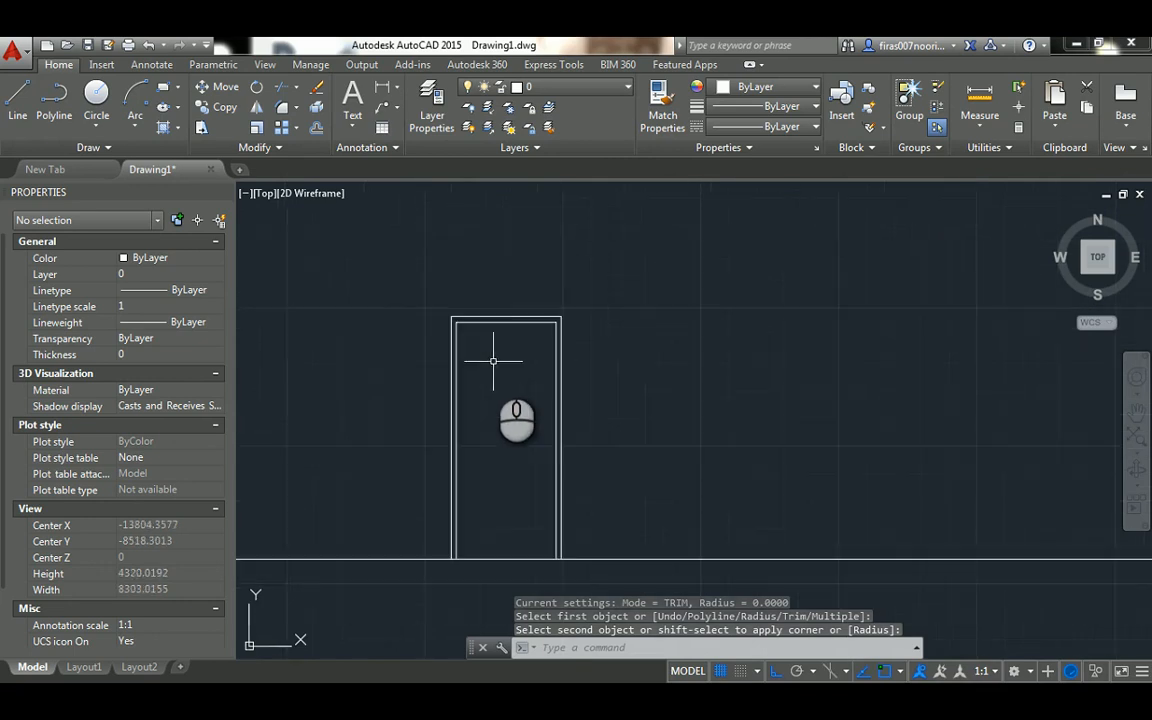
{"action": "scroll", "coordinate": [493, 360], "scroll_direction": "down", "scroll_amount": 5}
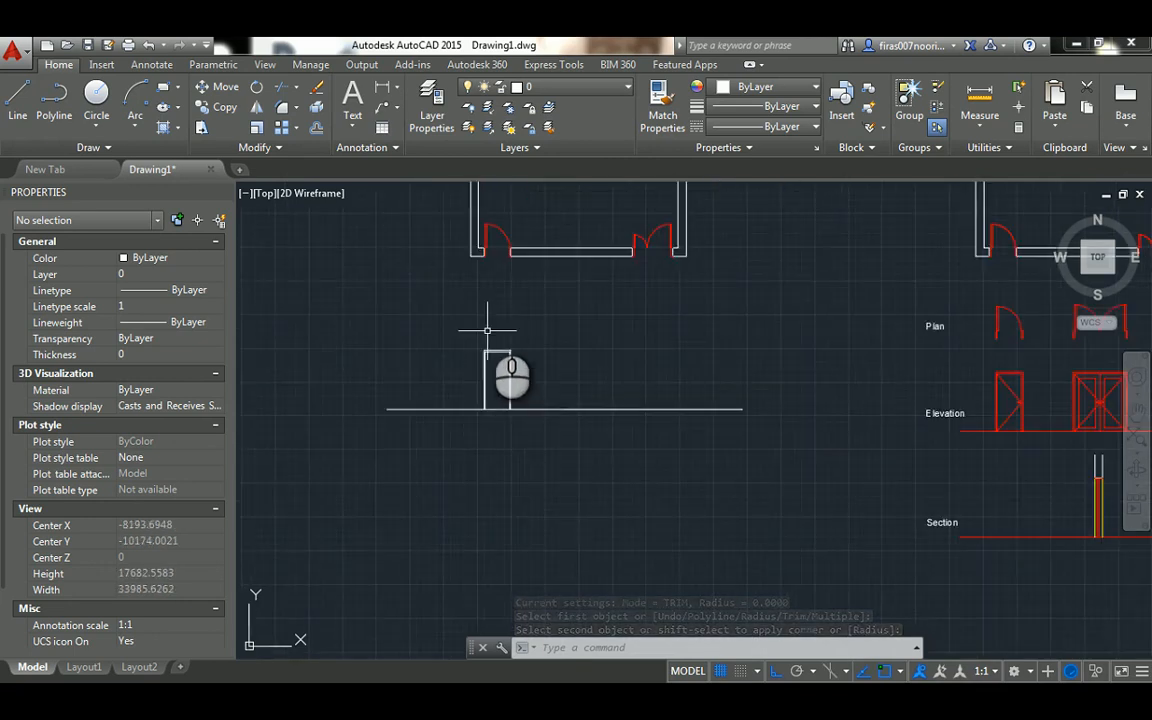
{"action": "scroll", "coordinate": [490, 307], "scroll_direction": "up", "scroll_amount": 2}
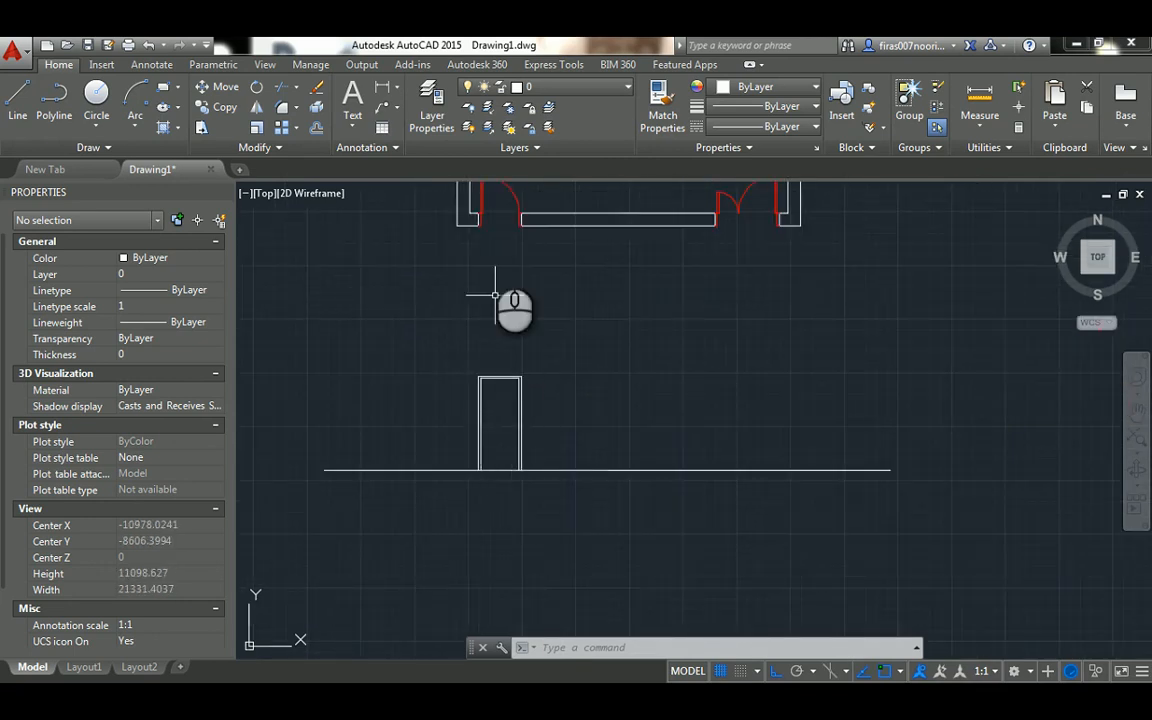
{"action": "middle_click_drag", "start_coordinate": [487, 218], "coordinate": [481, 256]}
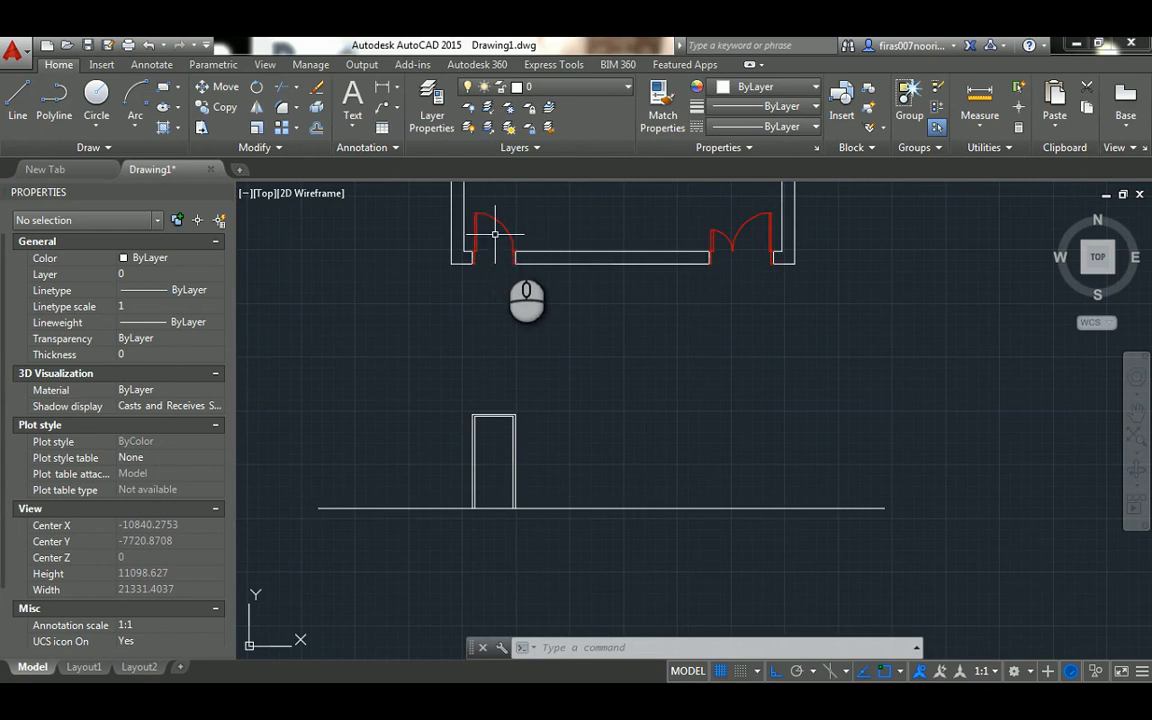
{"action": "scroll", "coordinate": [490, 455], "scroll_direction": "up", "scroll_amount": 2}
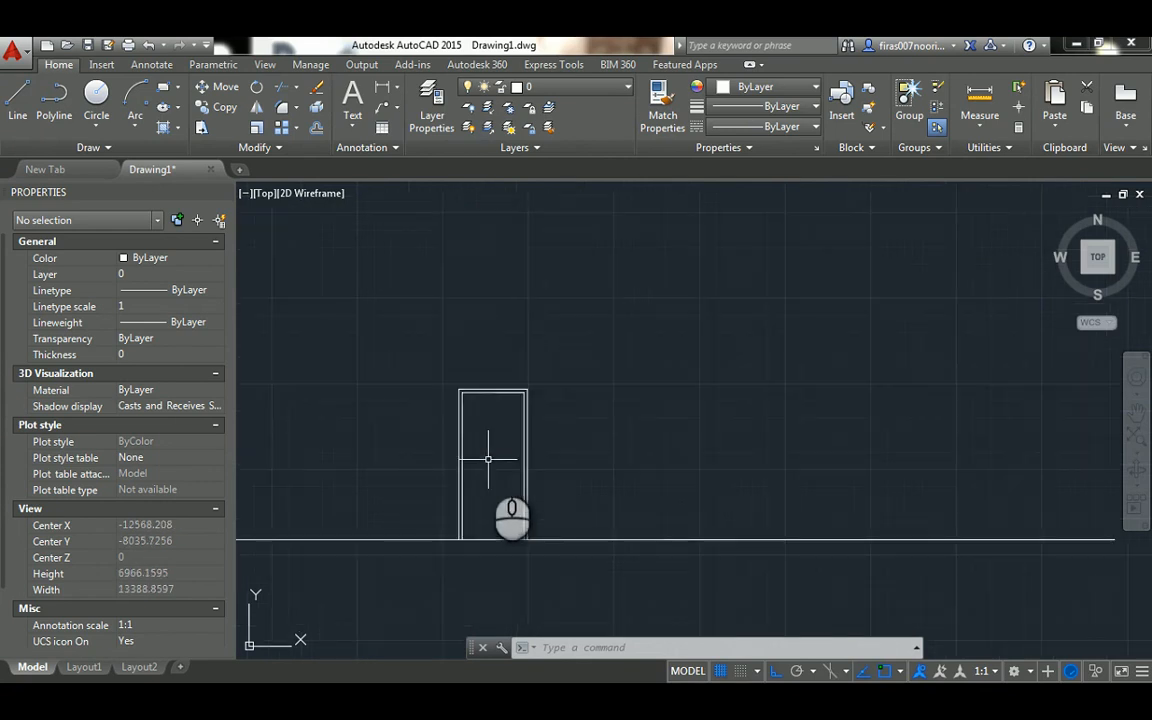
Draw two opening-direction lines from the inner frame's upper-left corner to the right inner jamb's midpoint and down to the left inner jamb's base
{"action": "key", "text": "Return"}
{"action": "scroll", "coordinate": [475, 430], "scroll_direction": "up", "scroll_amount": 3}
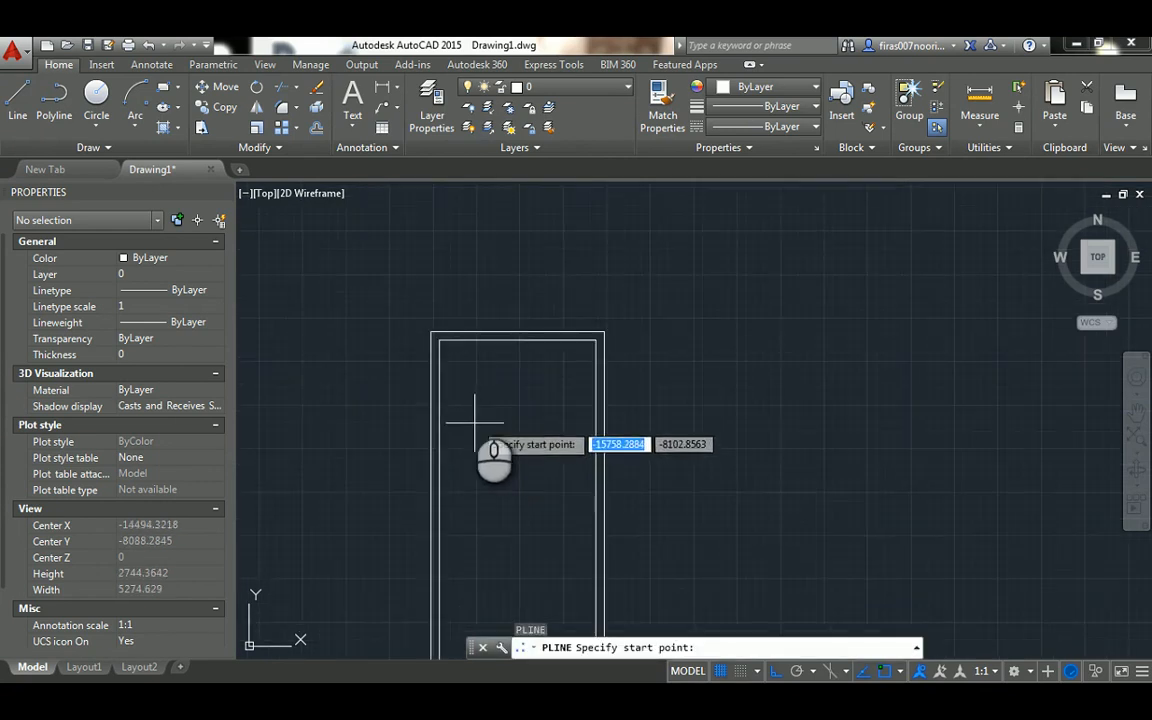
{"action": "key", "text": "Escape"}
{"action": "type", "text": "l"}
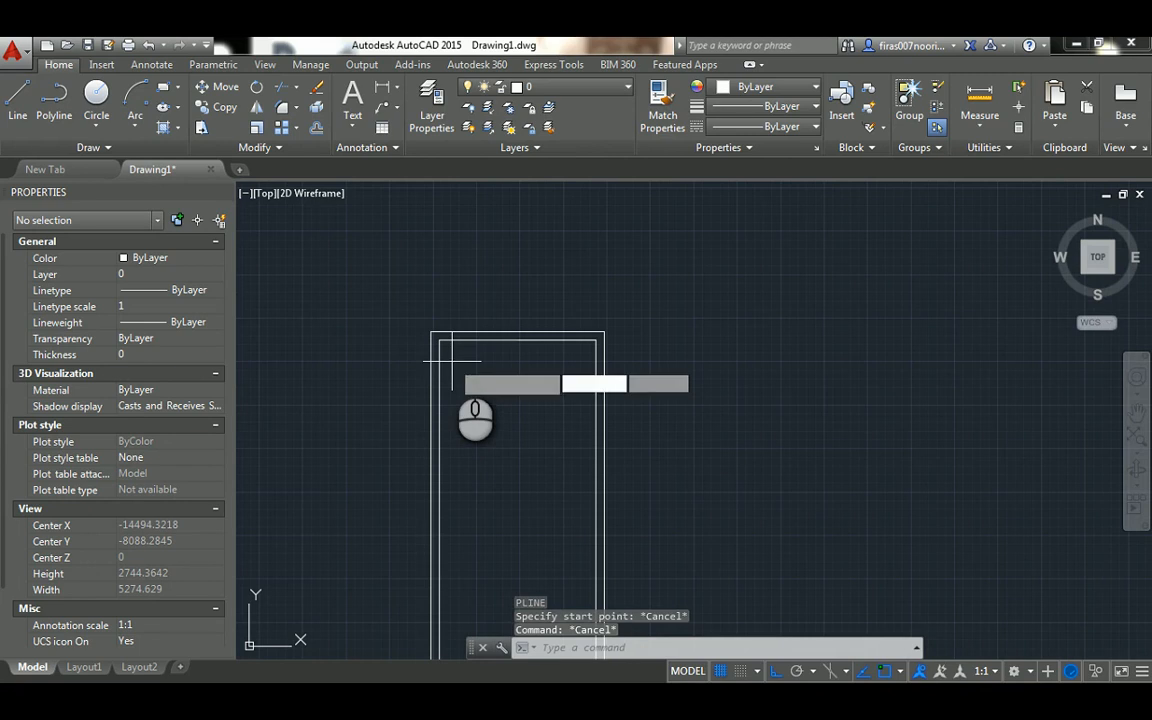
{"action": "key", "text": "Return"}
{"action": "left_click", "coordinate": [441, 342]}
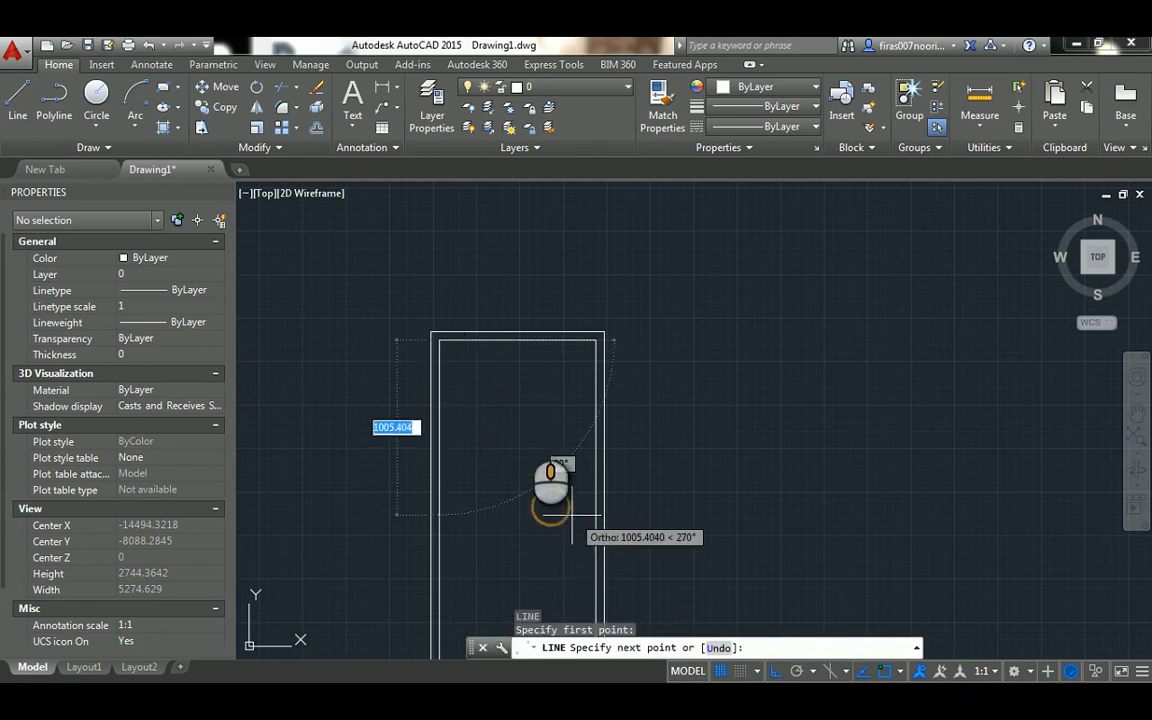
{"action": "middle_click_drag", "start_coordinate": [571, 515], "coordinate": [547, 433]}
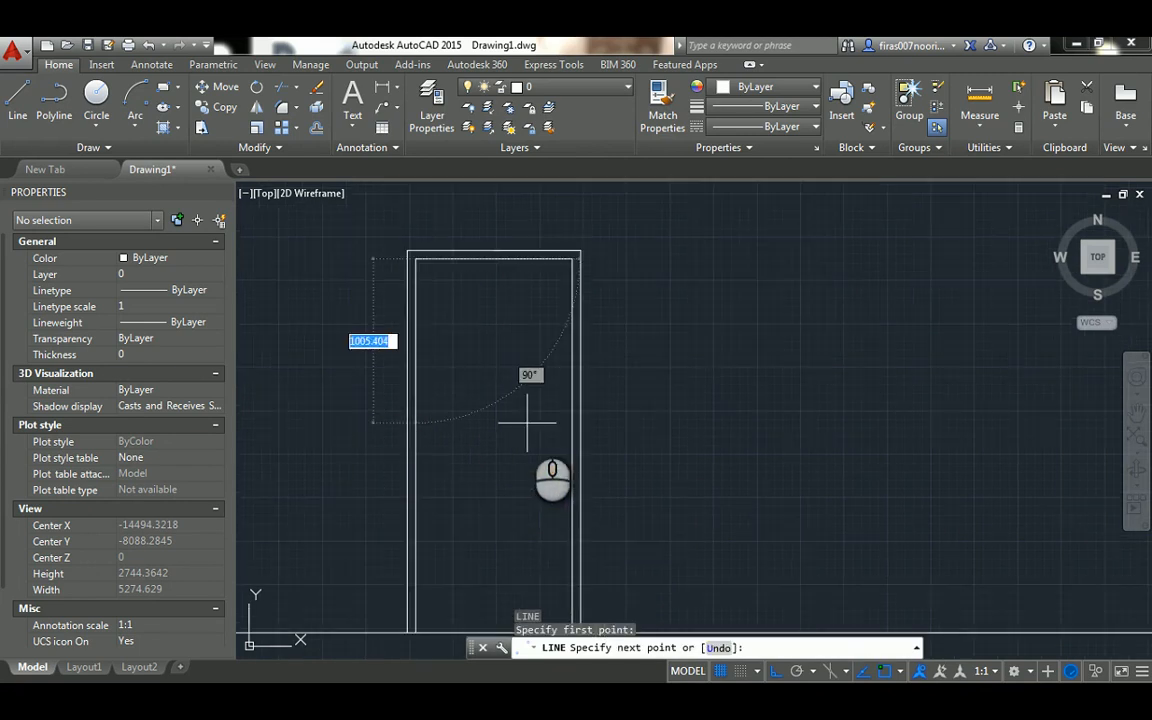
{"action": "left_click", "coordinate": [574, 442]}
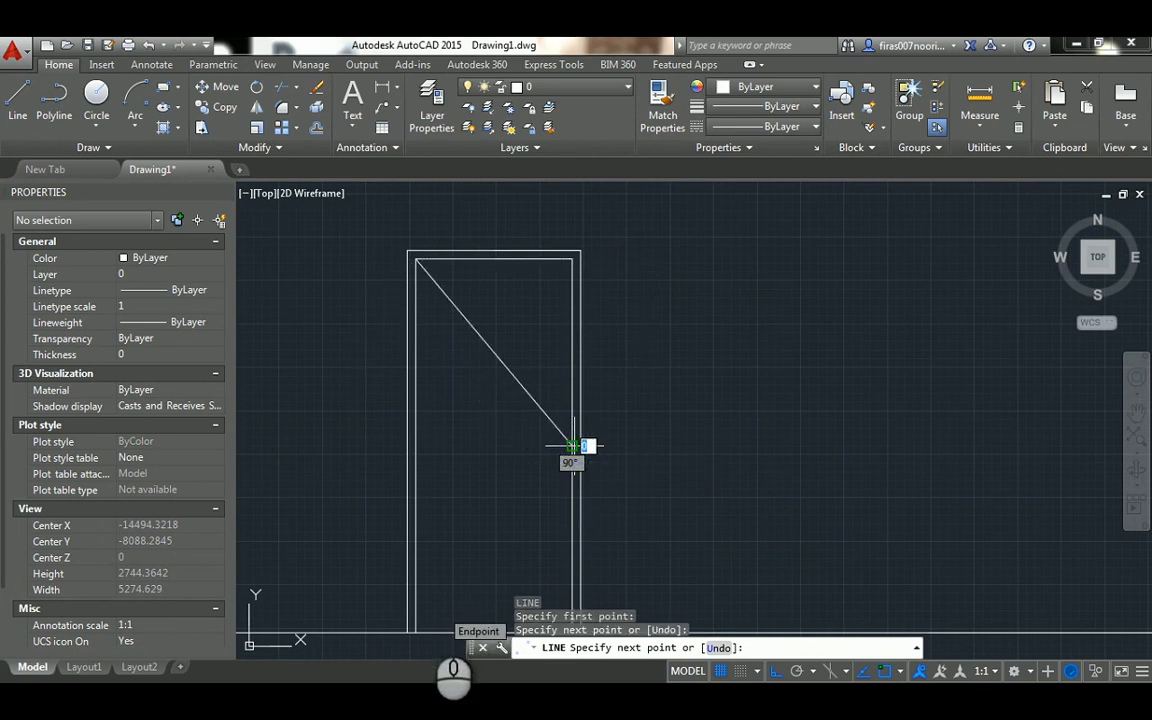
{"action": "left_click", "coordinate": [416, 630]}
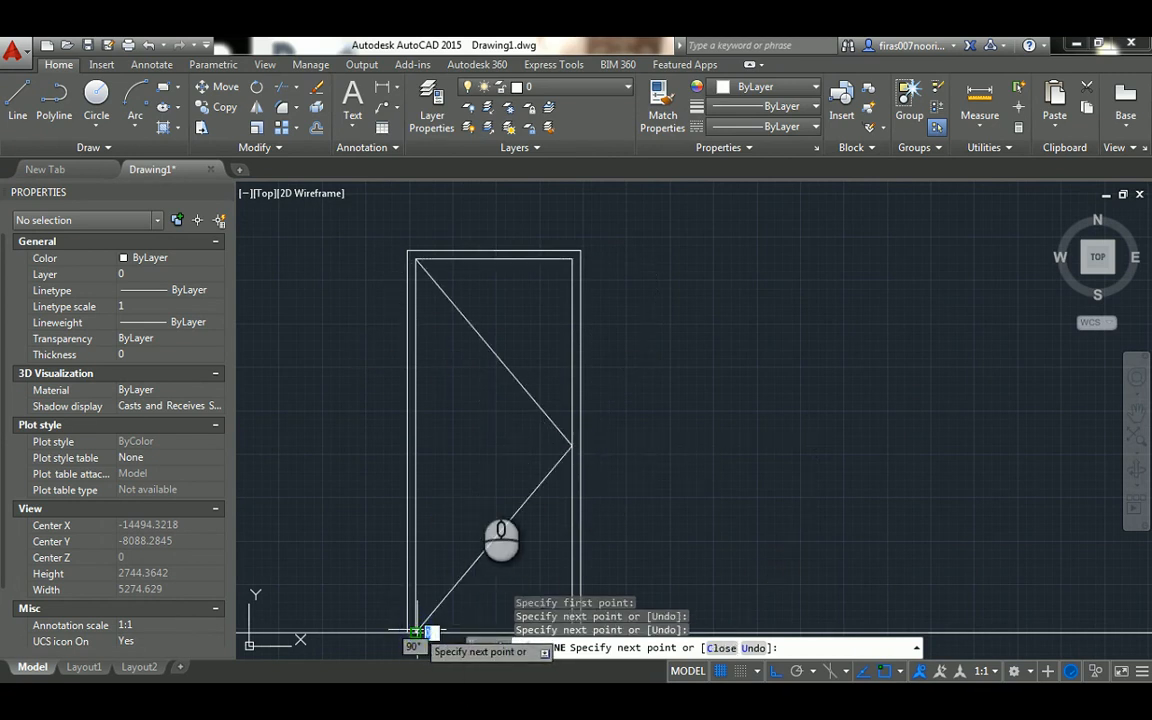
{"action": "key", "text": "Escape"}
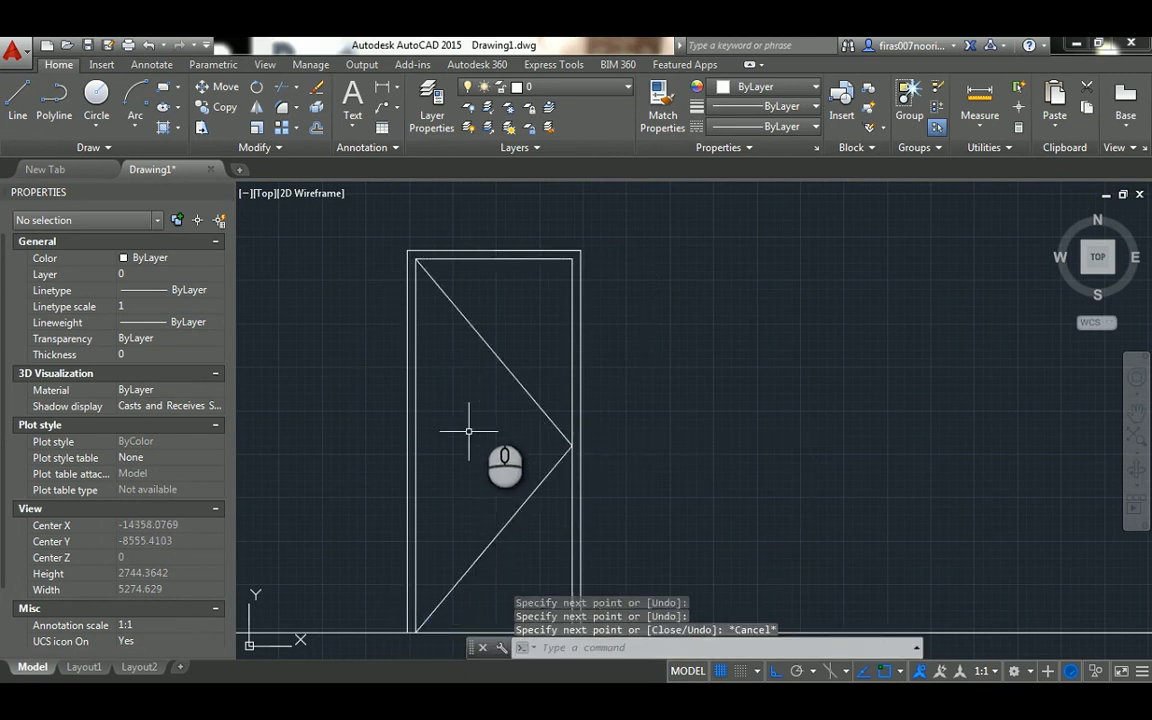
{"action": "left_click", "coordinate": [530, 307]}
{"action": "left_click", "coordinate": [485, 537]}
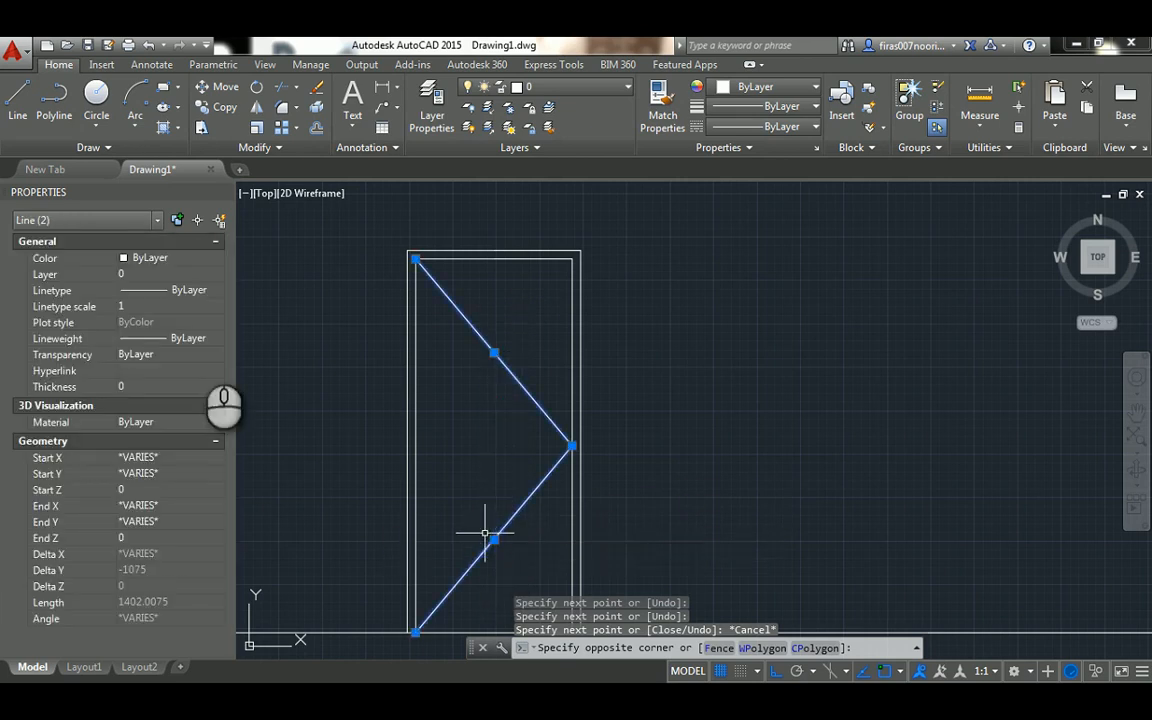
{"action": "left_click", "coordinate": [141, 290]}
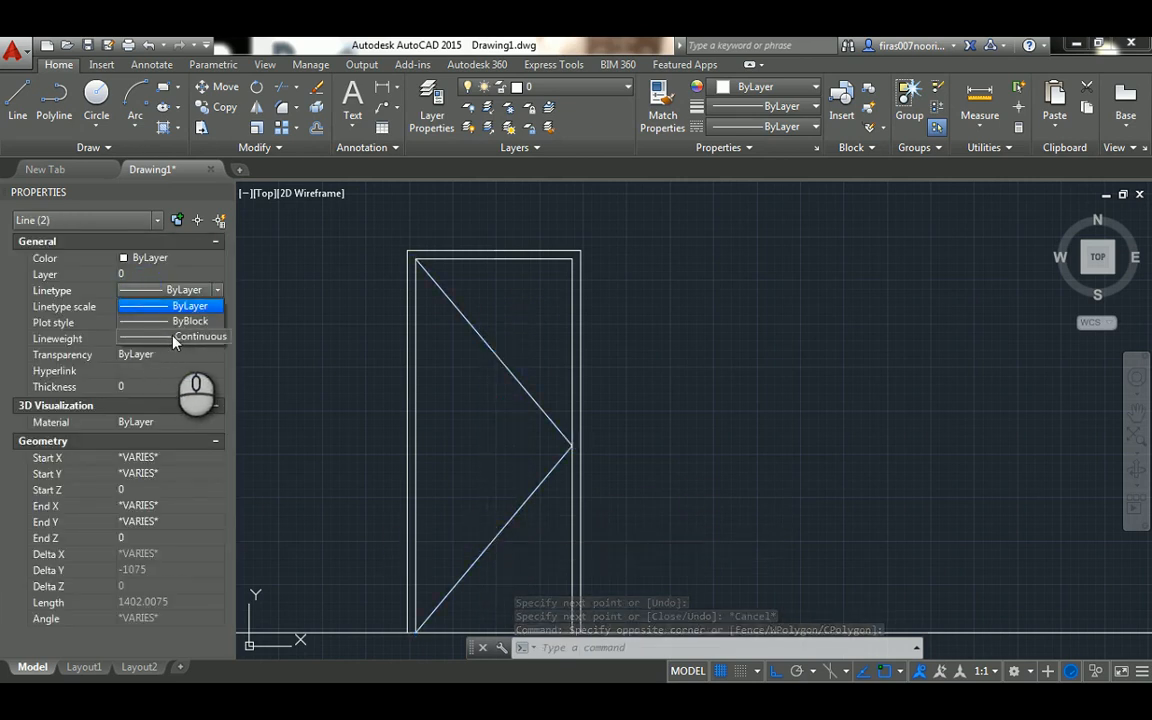
{"action": "key", "text": "Escape"}
{"action": "key", "text": "Escape"}
{"action": "key", "text": "Escape"}
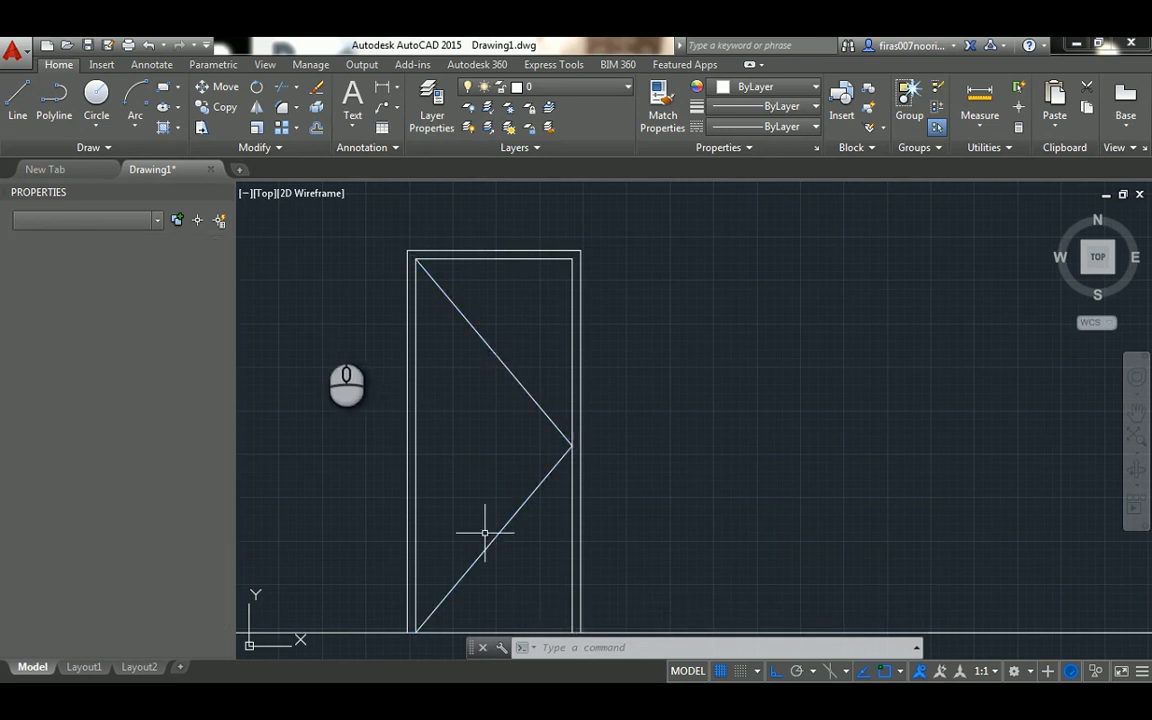
{"action": "key", "text": "Escape"}
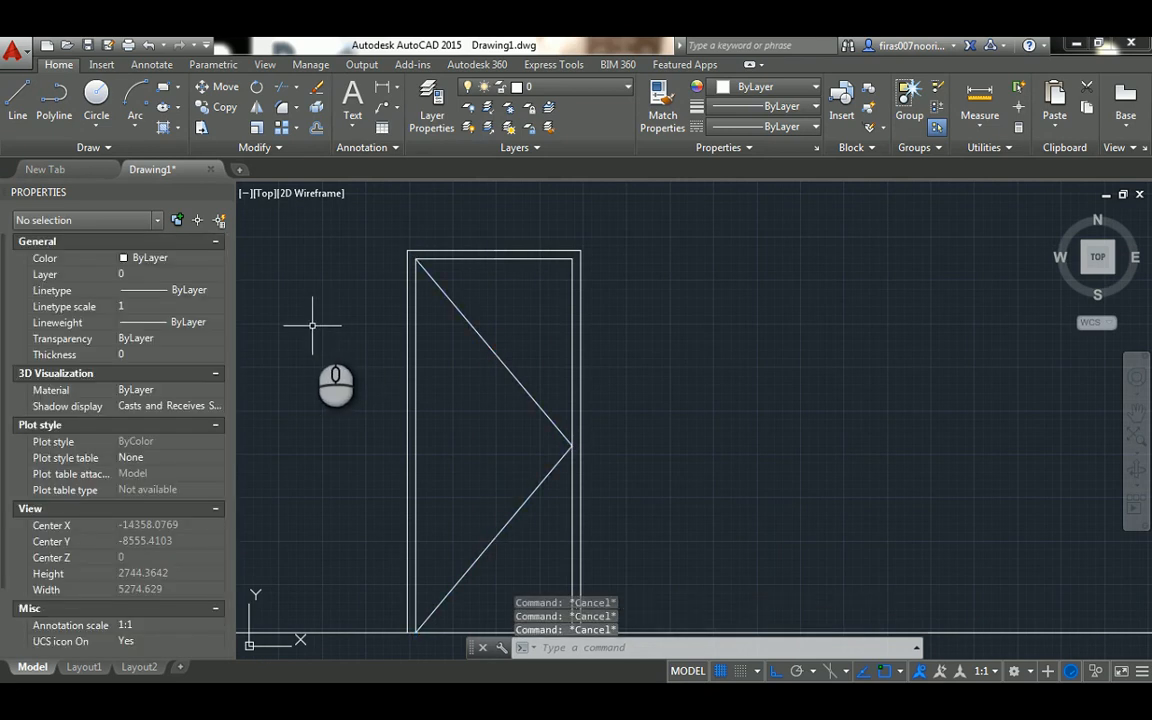
Load the ACAD_ISO03W100 (ISO dash space) linetype into the drawing
{"action": "type", "text": "lt"}
{"action": "key", "text": "Return"}
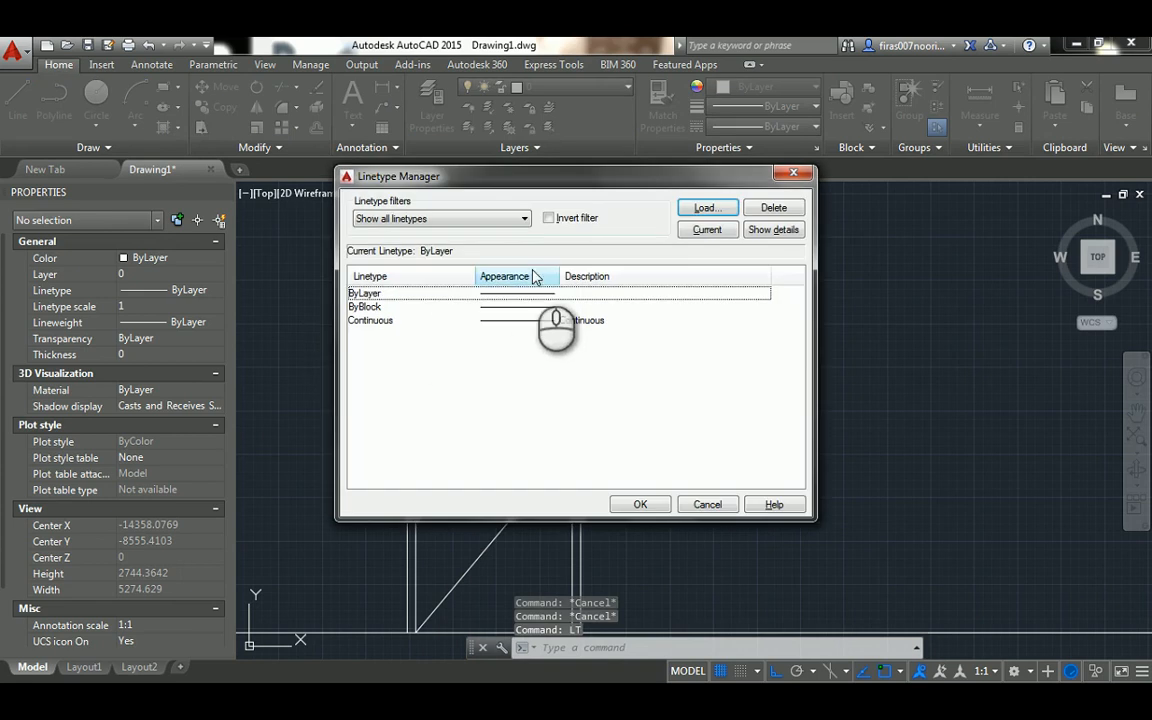
{"action": "left_click", "coordinate": [705, 208]}
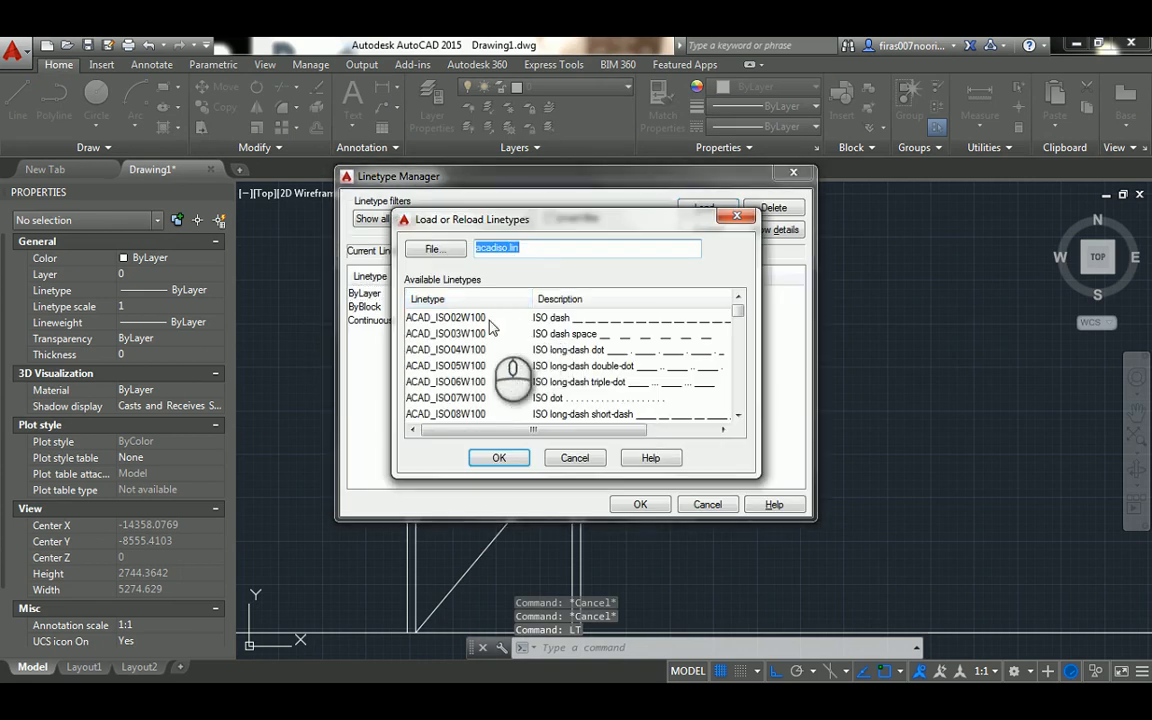
{"action": "left_click", "coordinate": [570, 337]}
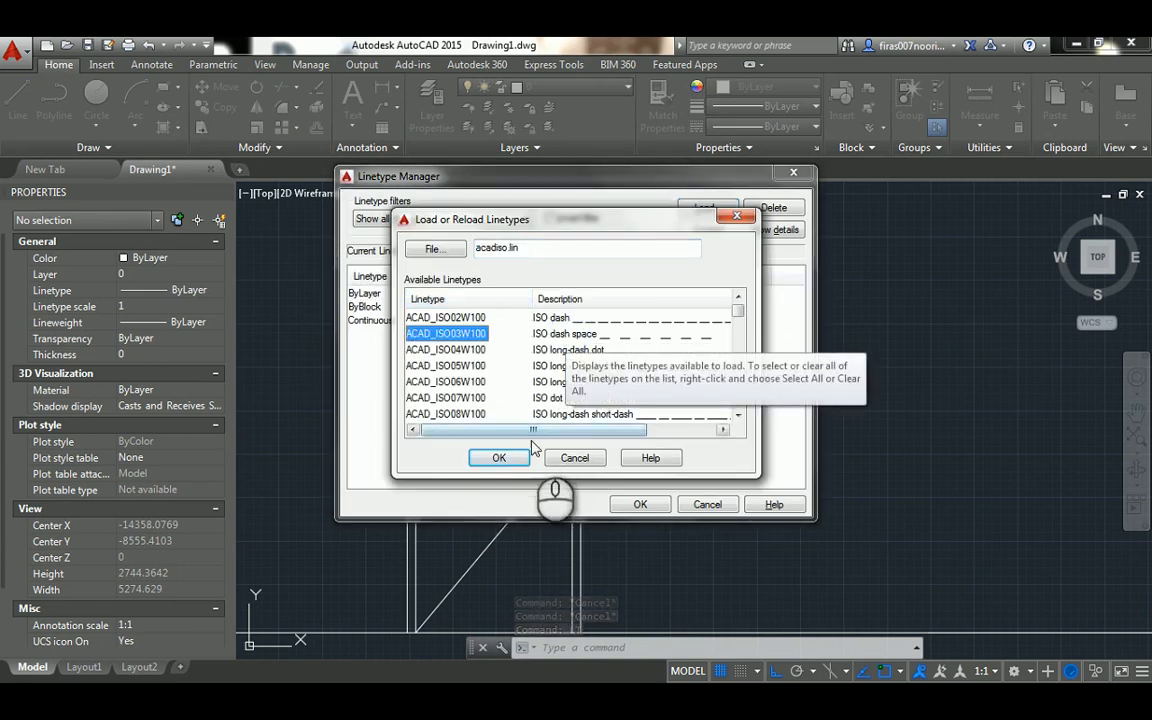
{"action": "left_click", "coordinate": [501, 458]}
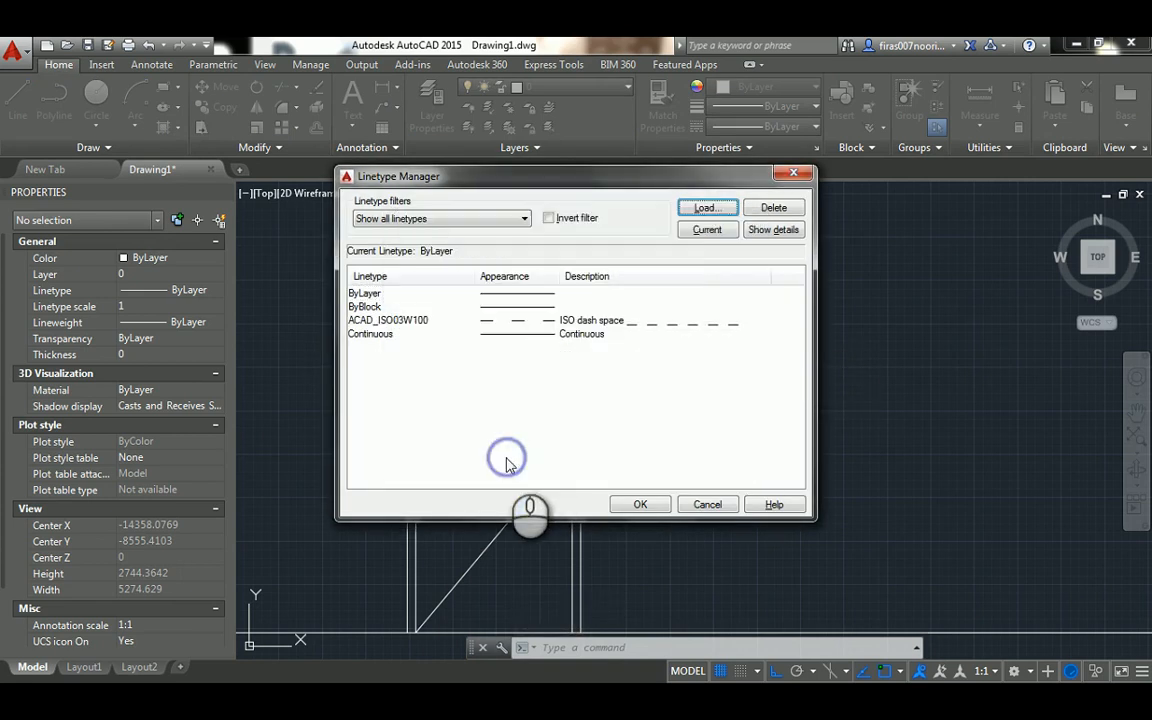
{"action": "left_click", "coordinate": [646, 505]}
Set the linetype of the two diagonal opening-direction lines to ACAD_ISO03W100
{"action": "left_click", "coordinate": [535, 303]}
{"action": "left_click", "coordinate": [503, 511]}
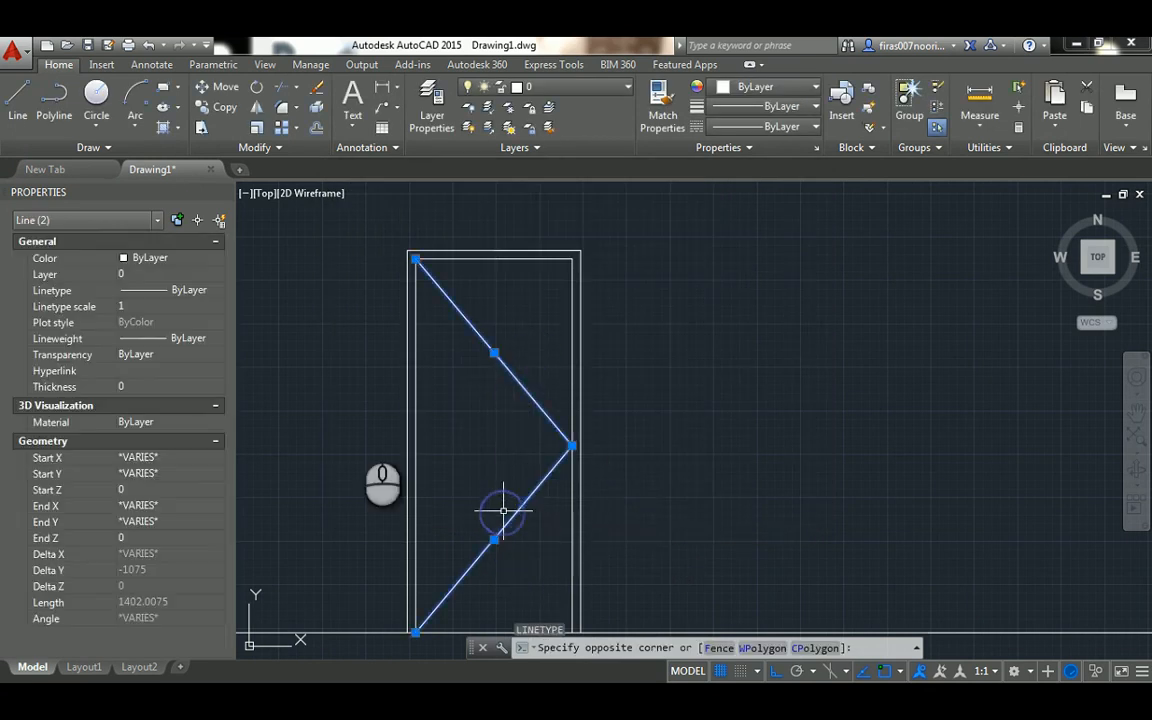
{"action": "left_click", "coordinate": [155, 290]}
{"action": "left_click", "coordinate": [146, 333]}
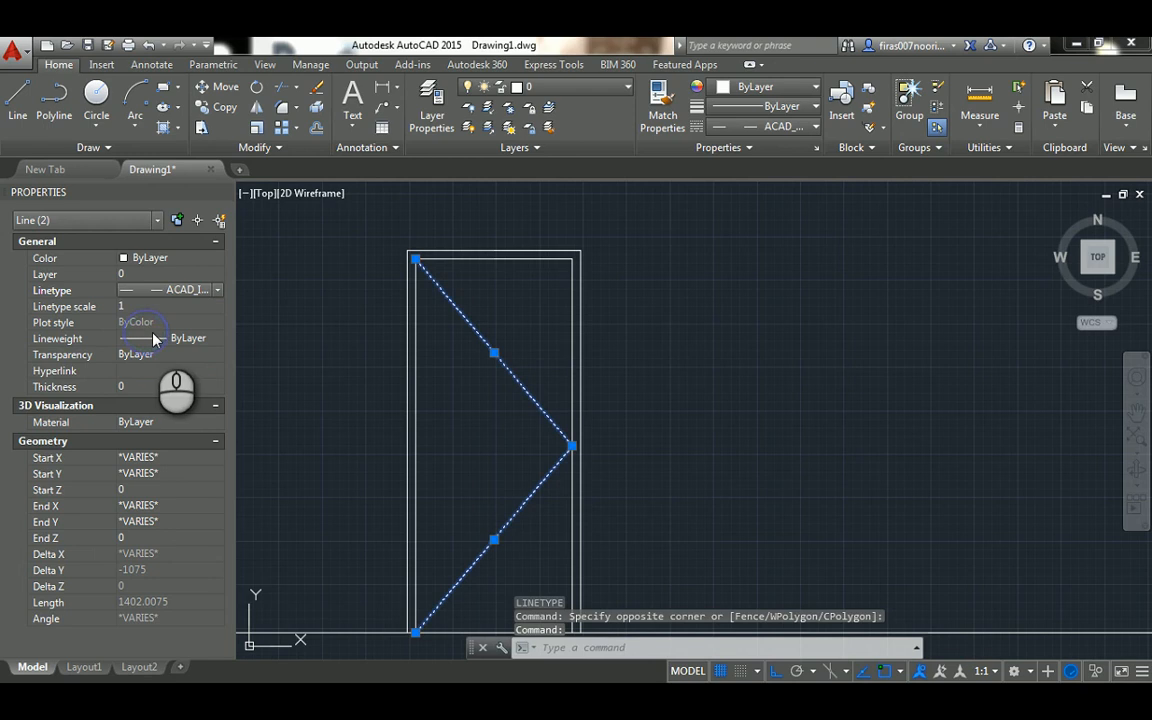
Set the linetype scale of the two dashed opening-direction lines to 10
{"action": "left_click", "coordinate": [140, 309]}
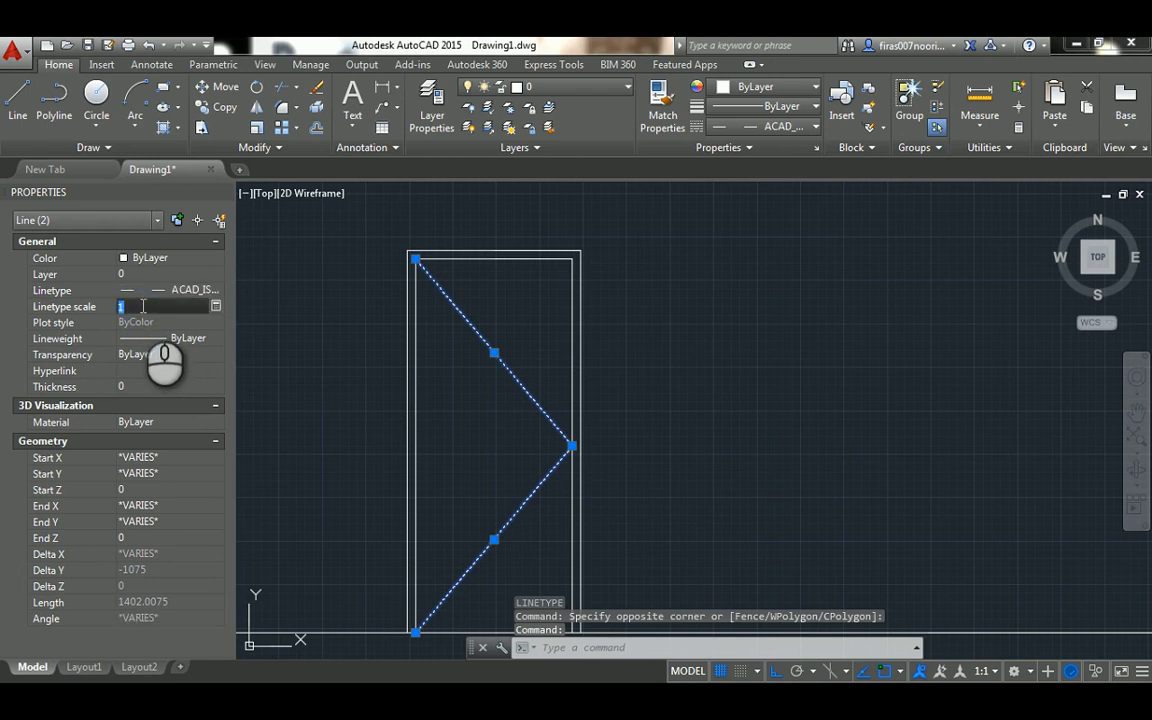
{"action": "key", "text": "Return"}
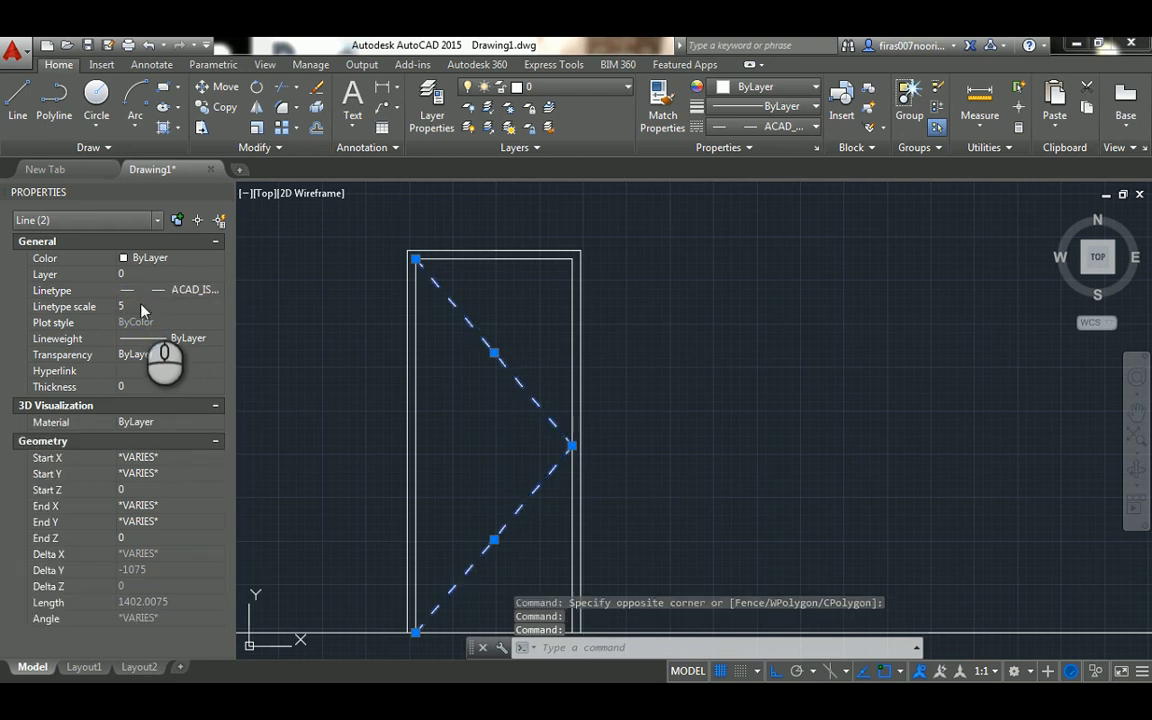
{"action": "type", "text": "1"}
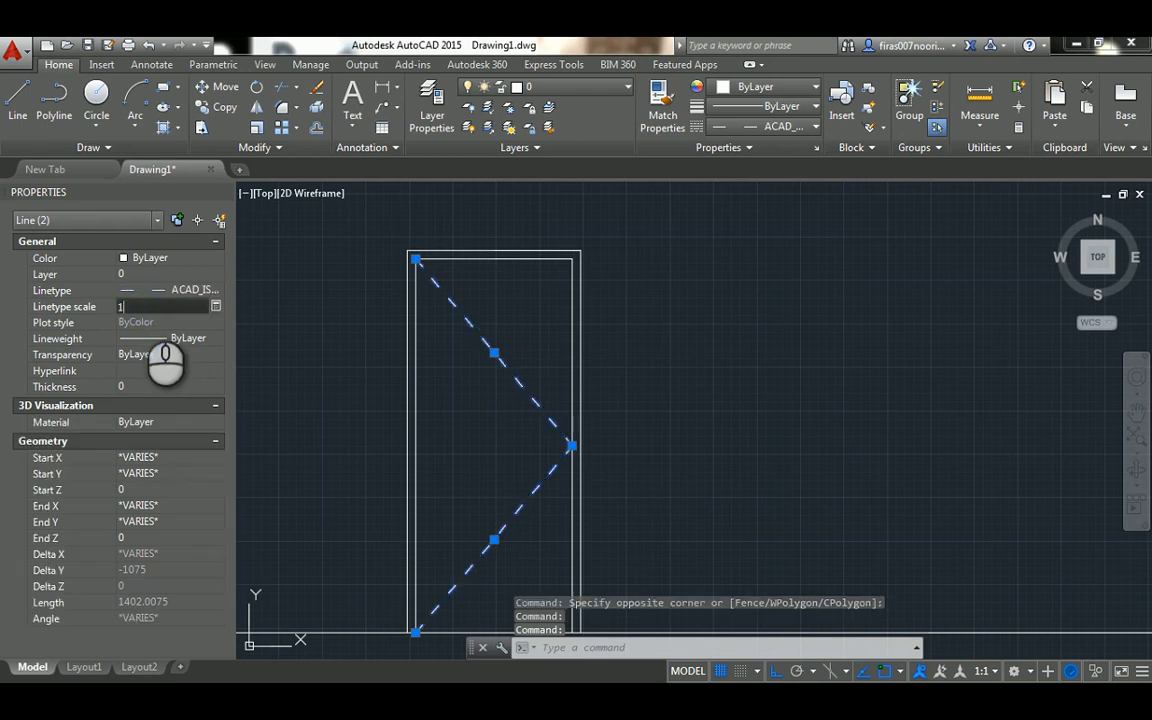
{"action": "type", "text": "0"}
{"action": "key", "text": "Return"}
{"action": "key", "text": "Escape"}
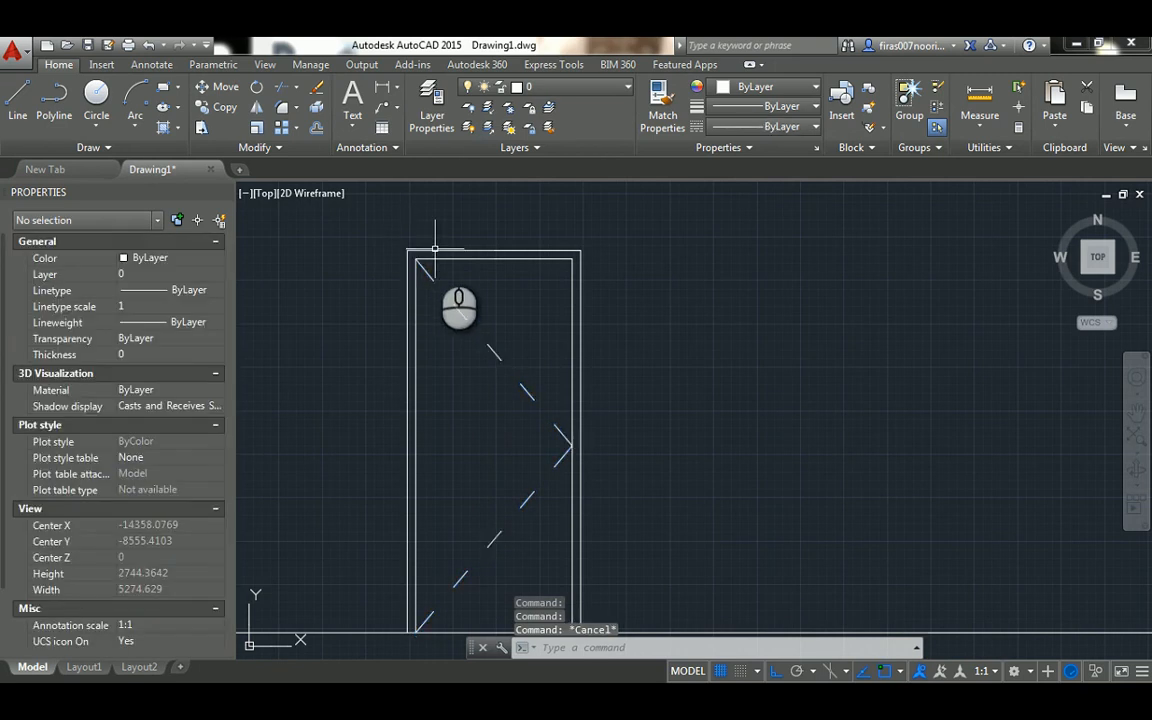
Change the colour of the whole single-door elevation, including its frame and opening-direction lines, to Red
{"action": "scroll", "coordinate": [560, 265], "scroll_direction": "down", "scroll_amount": 4}
{"action": "left_click", "coordinate": [608, 233]}
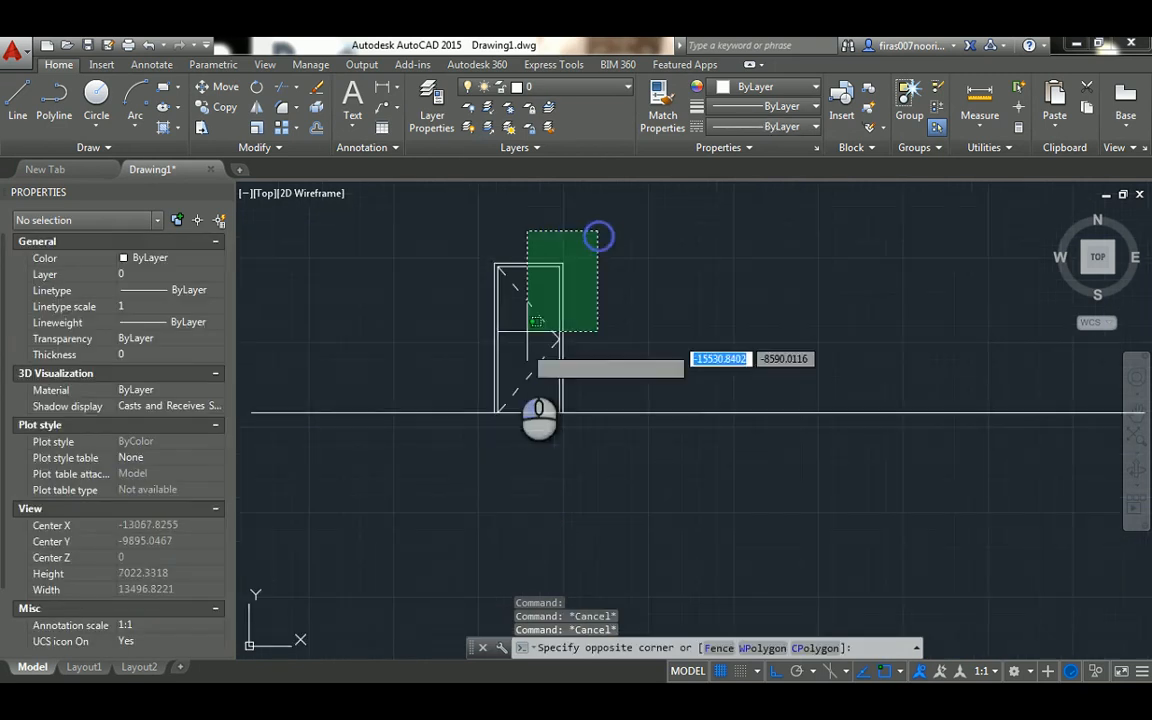
{"action": "left_click", "coordinate": [467, 395]}
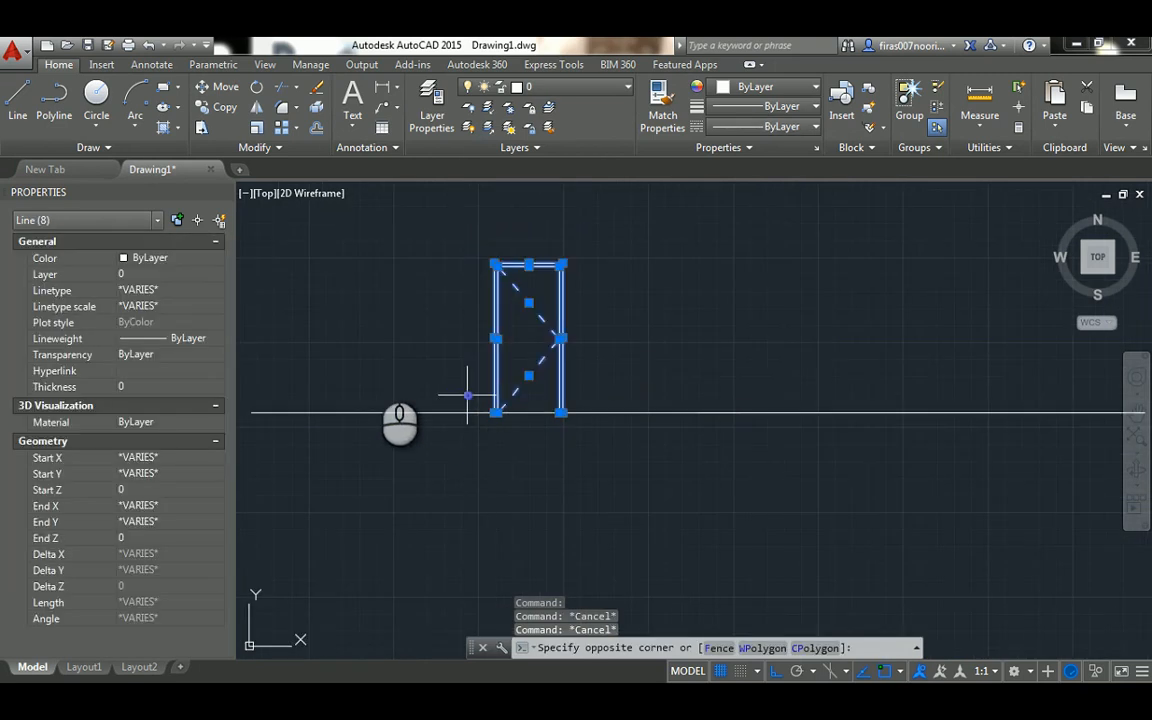
{"action": "left_click", "coordinate": [175, 259]}
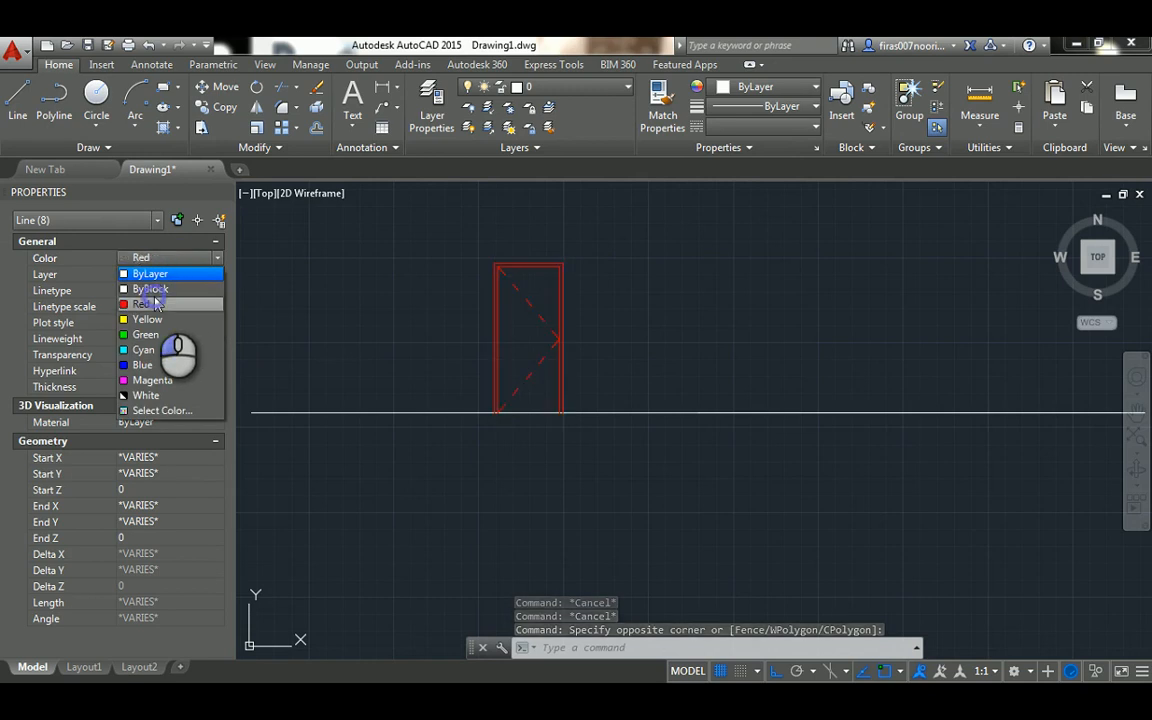
{"action": "left_click", "coordinate": [150, 286]}
{"action": "scroll", "coordinate": [560, 356], "scroll_direction": "up", "scroll_amount": 3}
{"action": "key", "text": "Escape"}
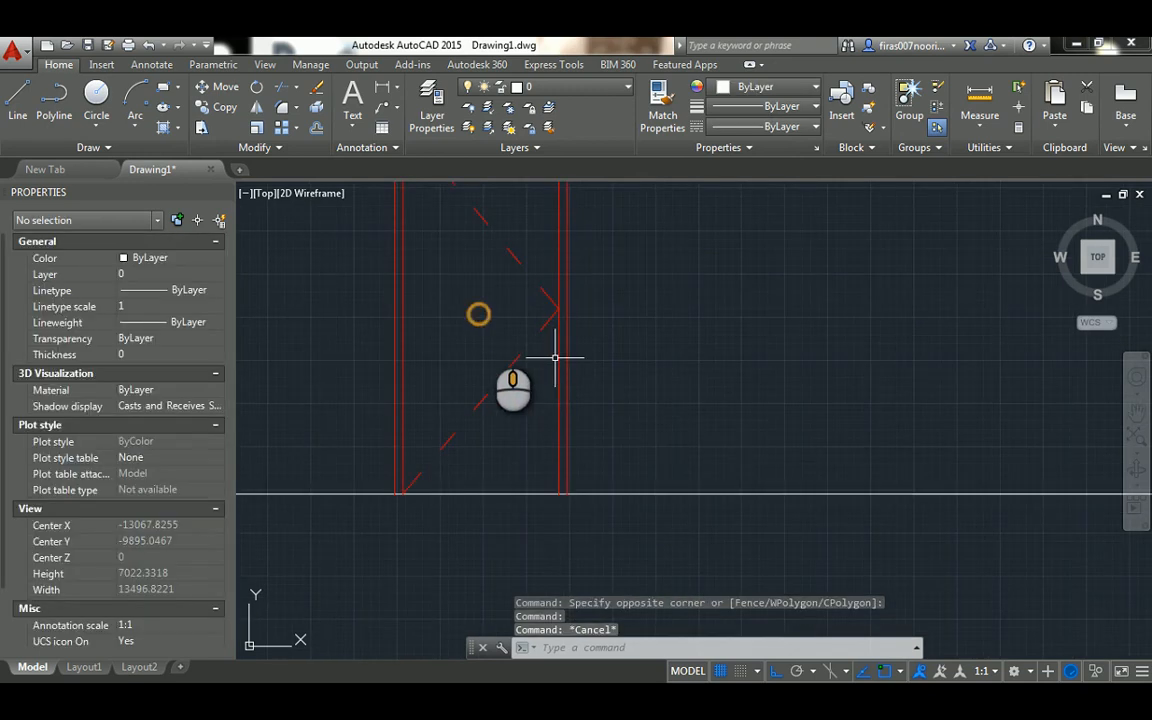
Offset the ground line upward by 1100 to mark the handle height on the single-door elevation
{"action": "middle_click_drag", "start_coordinate": [555, 356], "coordinate": [590, 430]}
{"action": "key", "text": "Escape"}
{"action": "key", "text": "Escape"}
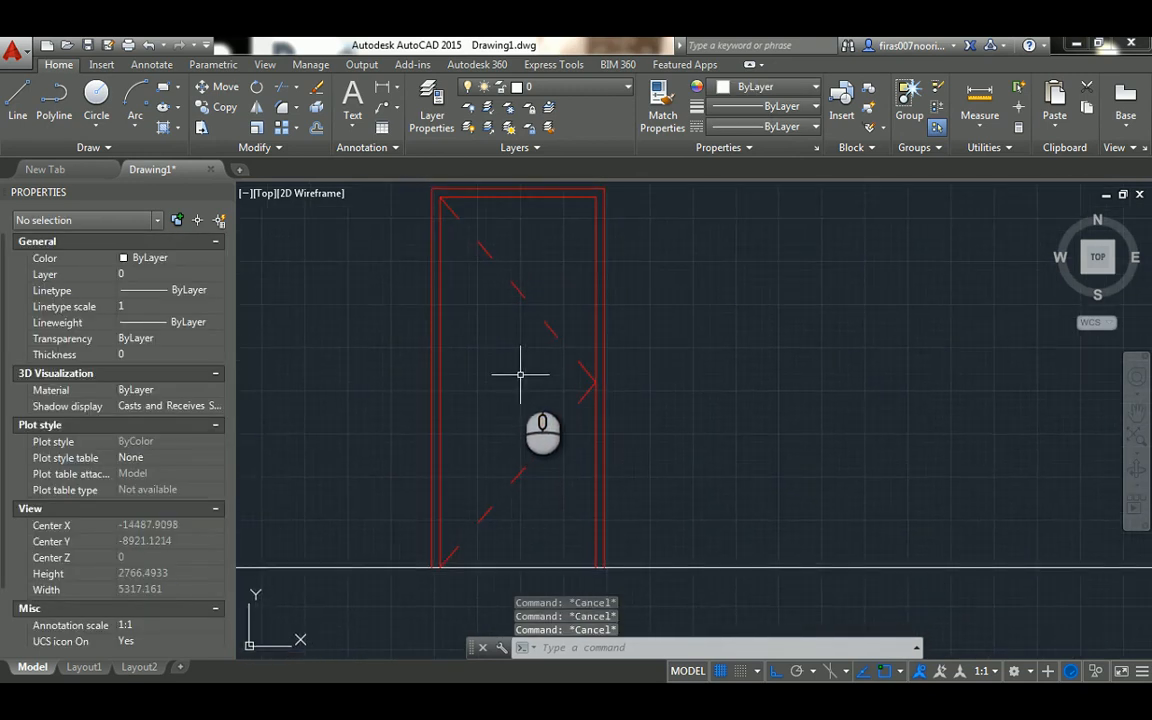
{"action": "type", "text": "o"}
{"action": "key", "text": "Return"}
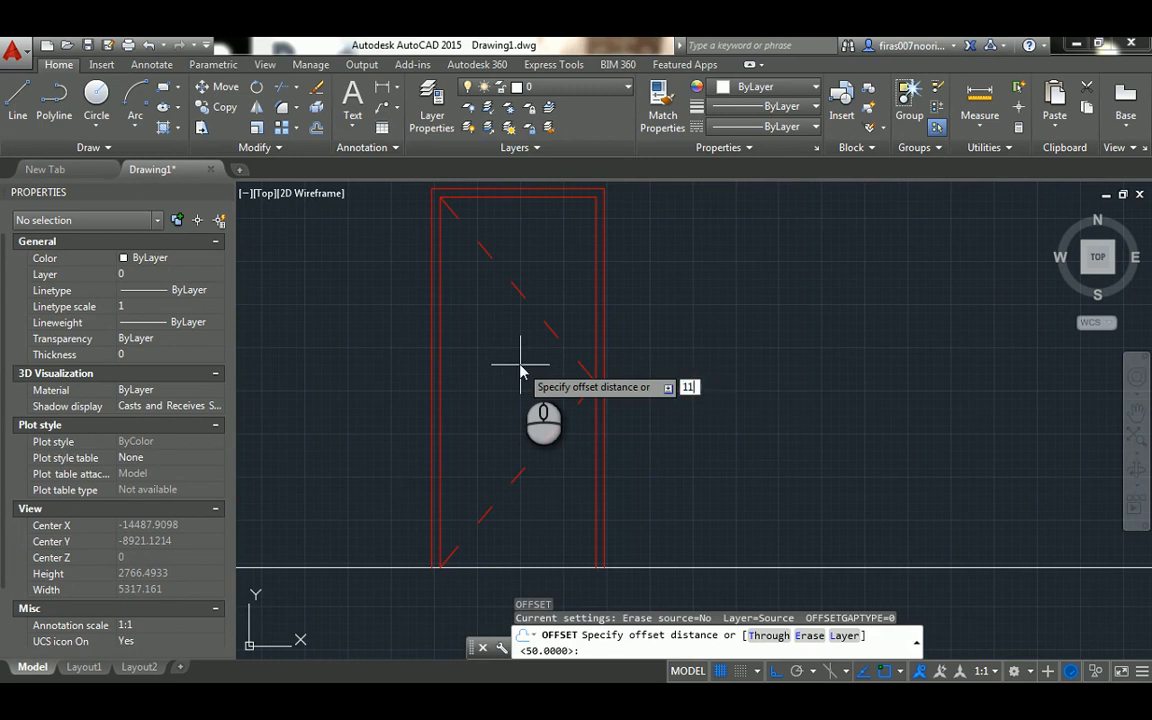
{"action": "key", "text": "Return"}
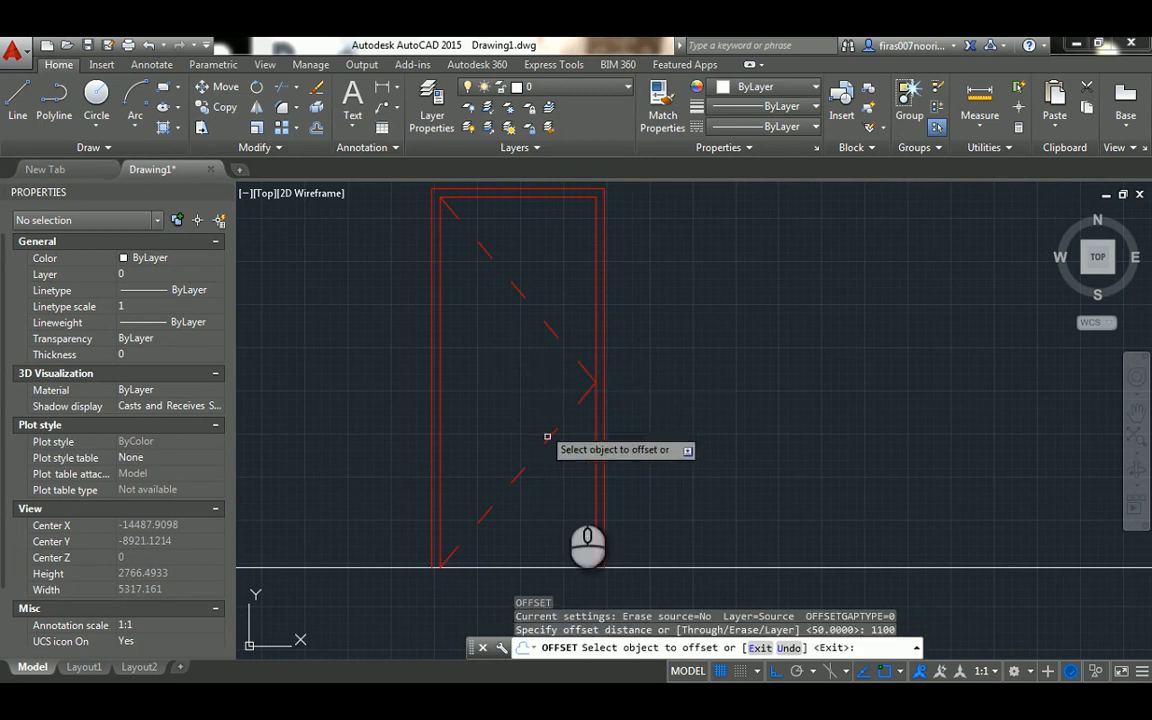
{"action": "left_click", "coordinate": [569, 569]}
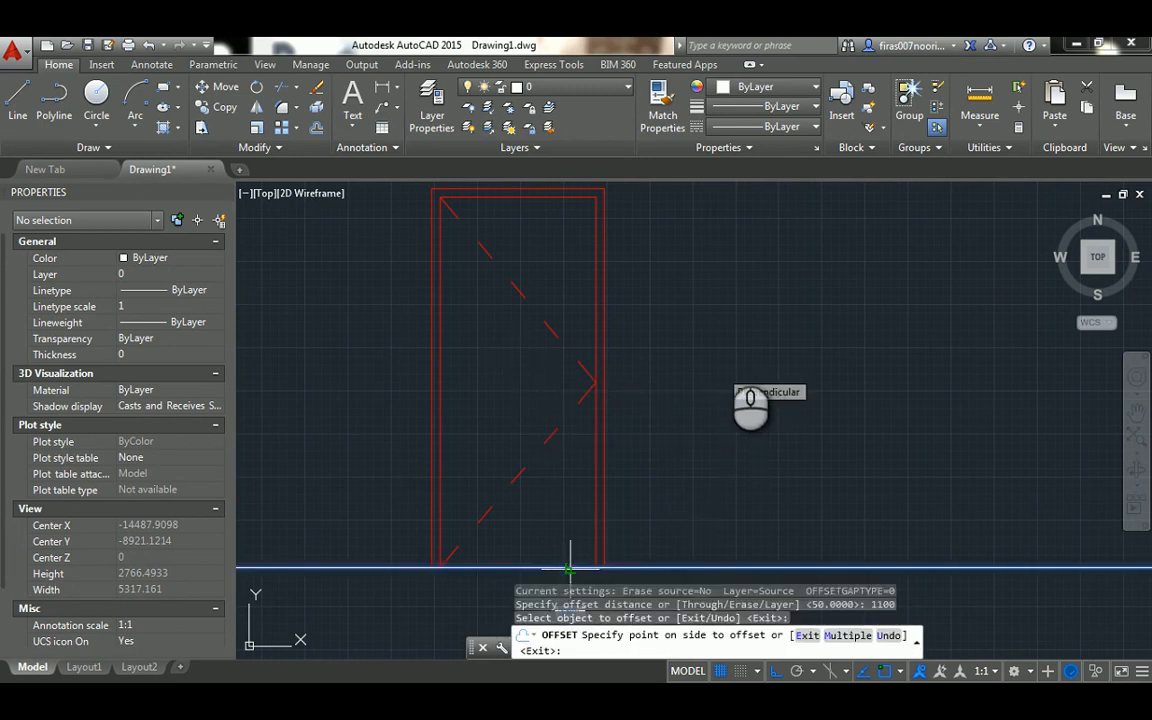
{"action": "left_click", "coordinate": [728, 352]}
{"action": "scroll", "coordinate": [576, 356], "scroll_direction": "up", "scroll_amount": 2}
{"action": "key", "text": "Escape"}
{"action": "key", "text": "Escape"}
{"action": "key", "text": "Escape"}
{"action": "key", "text": "Escape"}
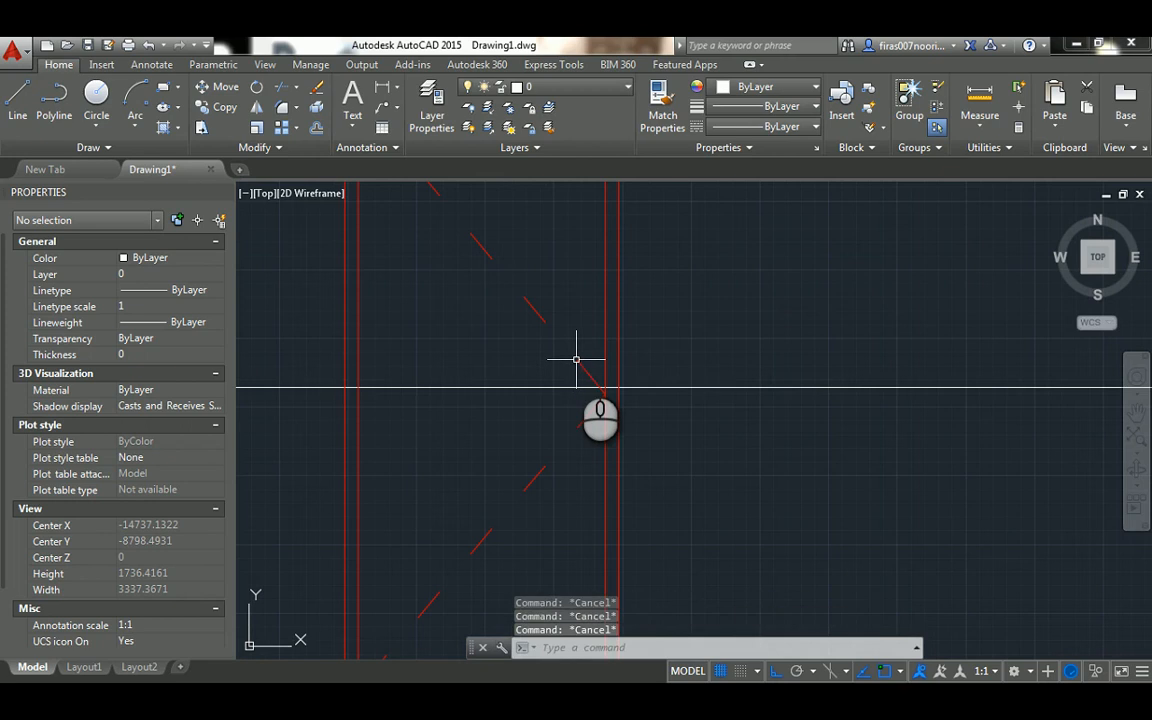
Offset the right inner jamb line of the single-door elevation by 100 toward the door leaf
{"action": "key", "text": "Return"}
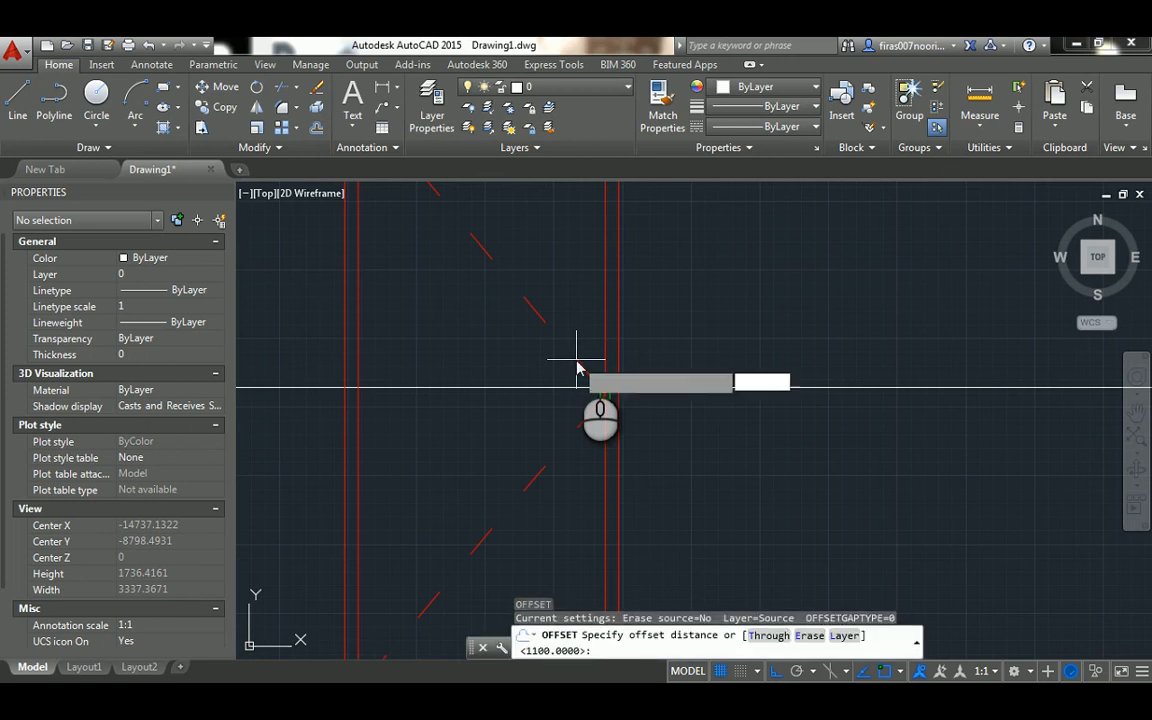
{"action": "key", "text": "Return"}
{"action": "left_click", "coordinate": [605, 320]}
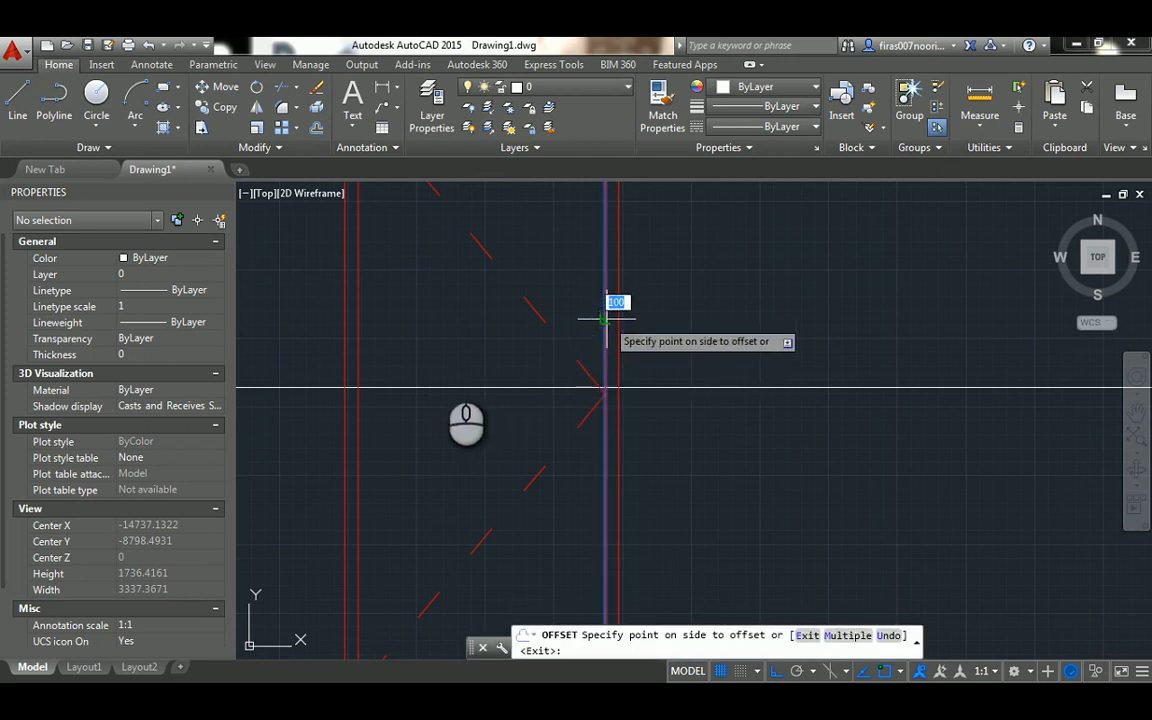
{"action": "left_click", "coordinate": [483, 388]}
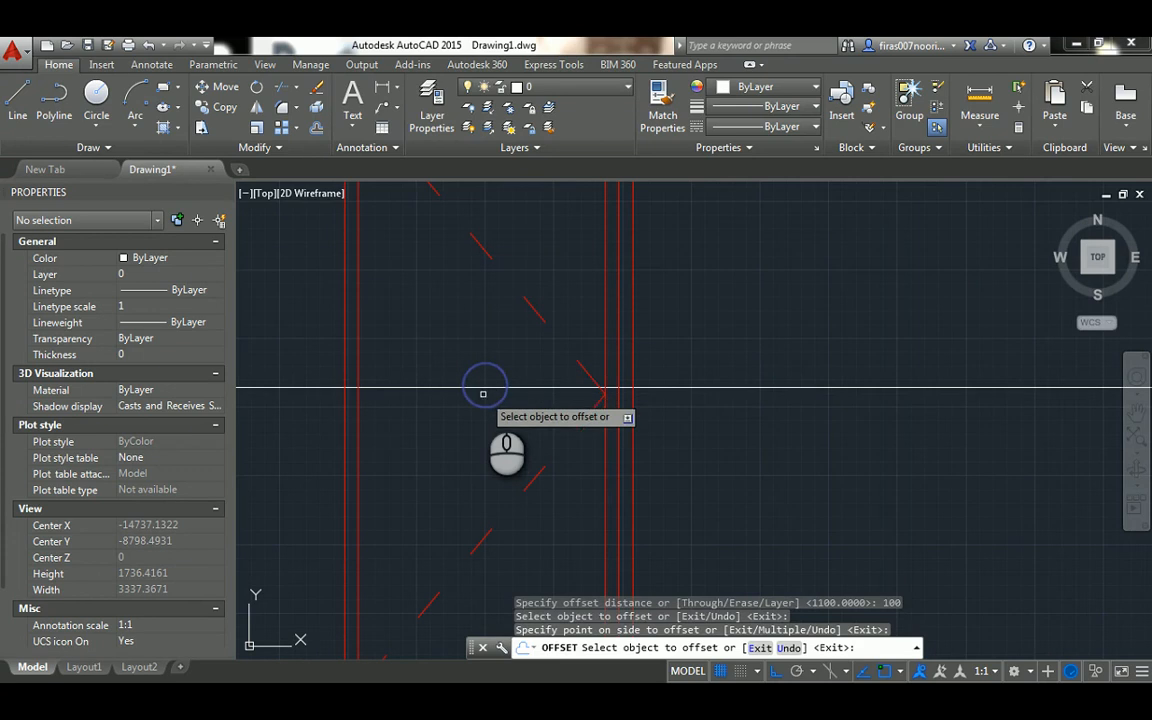
{"action": "left_click", "coordinate": [605, 344]}
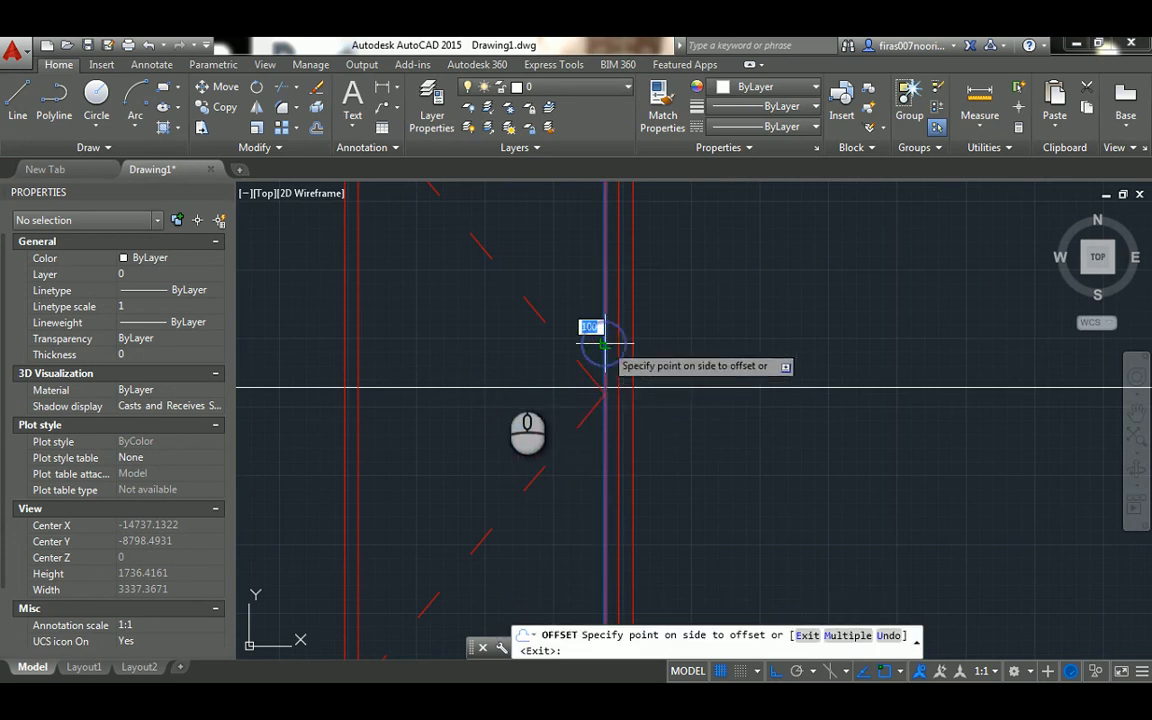
{"action": "left_click", "coordinate": [484, 374]}
{"action": "scroll", "coordinate": [594, 374], "scroll_direction": "up", "scroll_amount": 4}
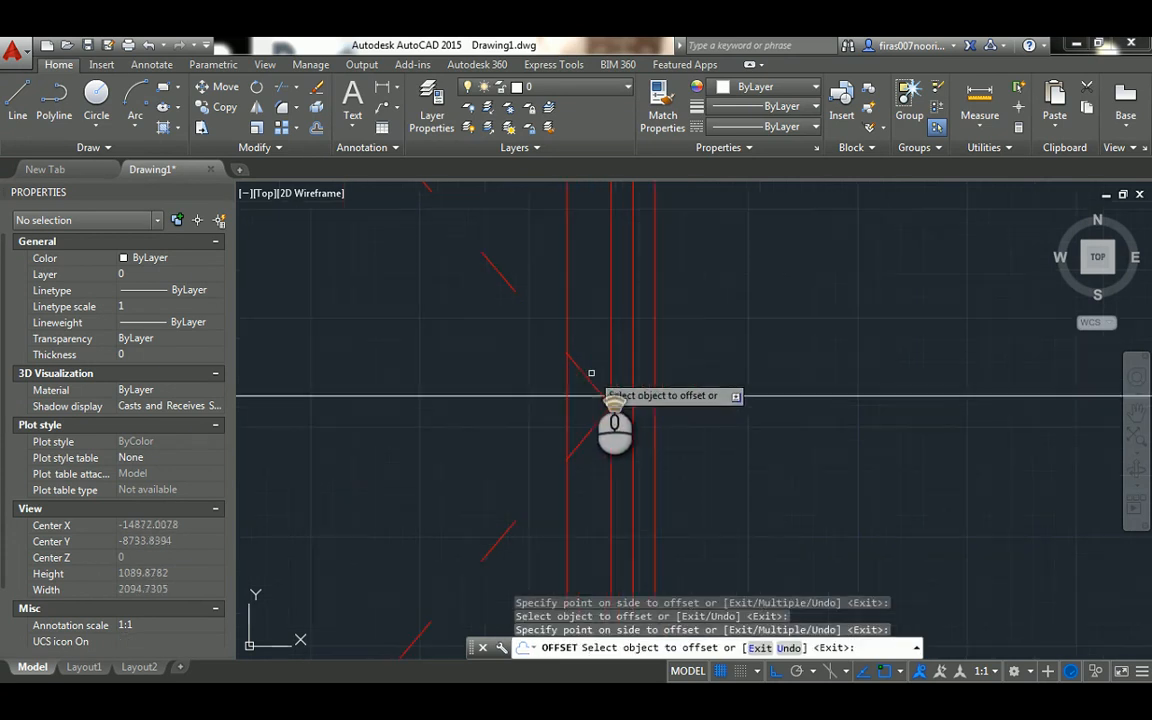
{"action": "key", "text": "Escape"}
{"action": "key", "text": "Escape"}
{"action": "key", "text": "Escape"}
Erase the stray offset line outside the right outer jamb
{"action": "left_click", "coordinate": [682, 328]}
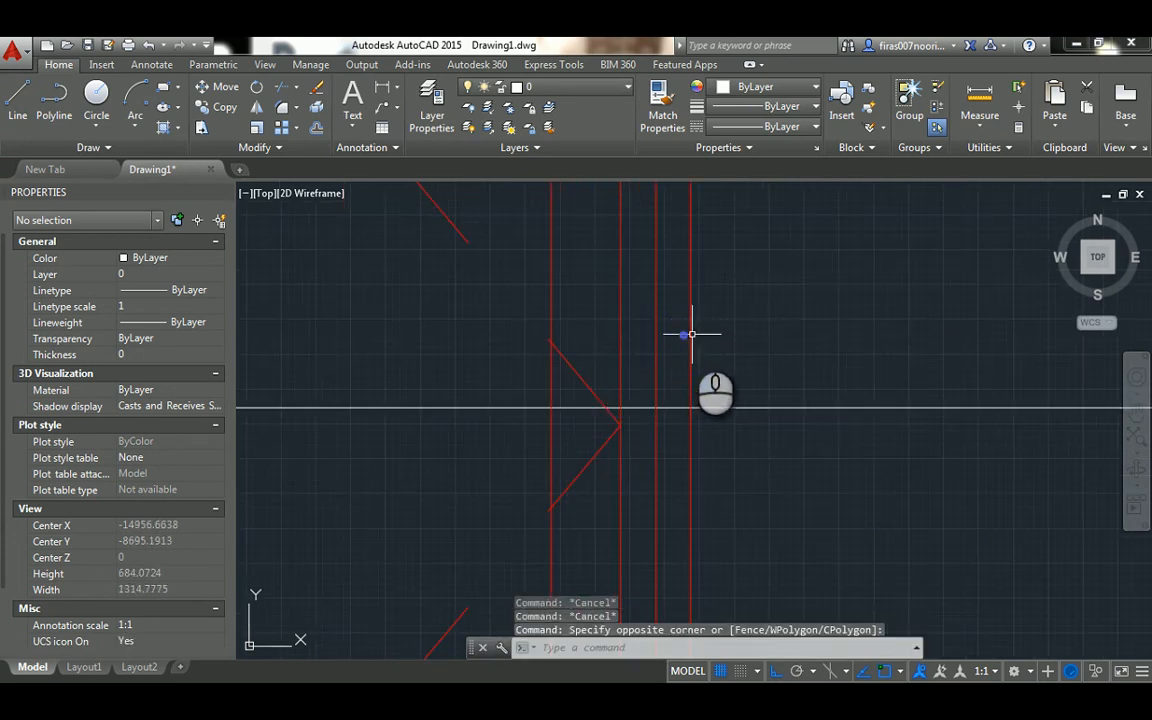
{"action": "left_click", "coordinate": [692, 334]}
{"action": "key", "text": "Delete"}
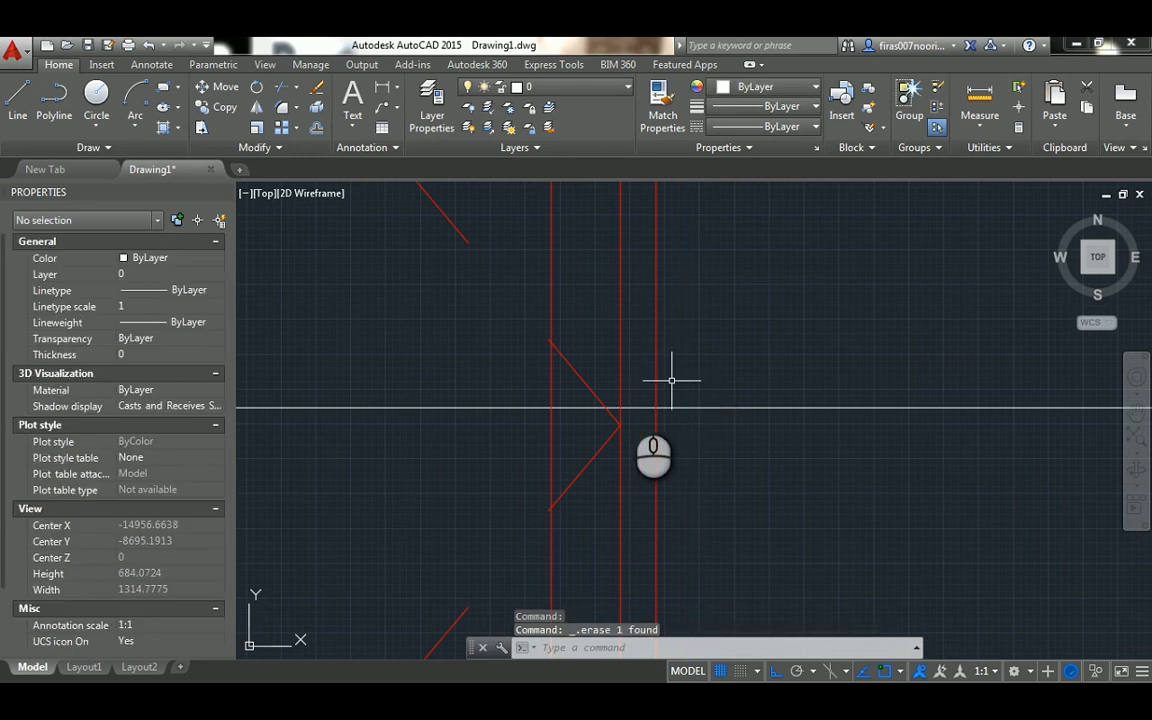
Draw a handle circle of radius 25 where the offset jamb line crosses the offset horizontal line
{"action": "type", "text": "c"}
{"action": "key", "text": "Return"}
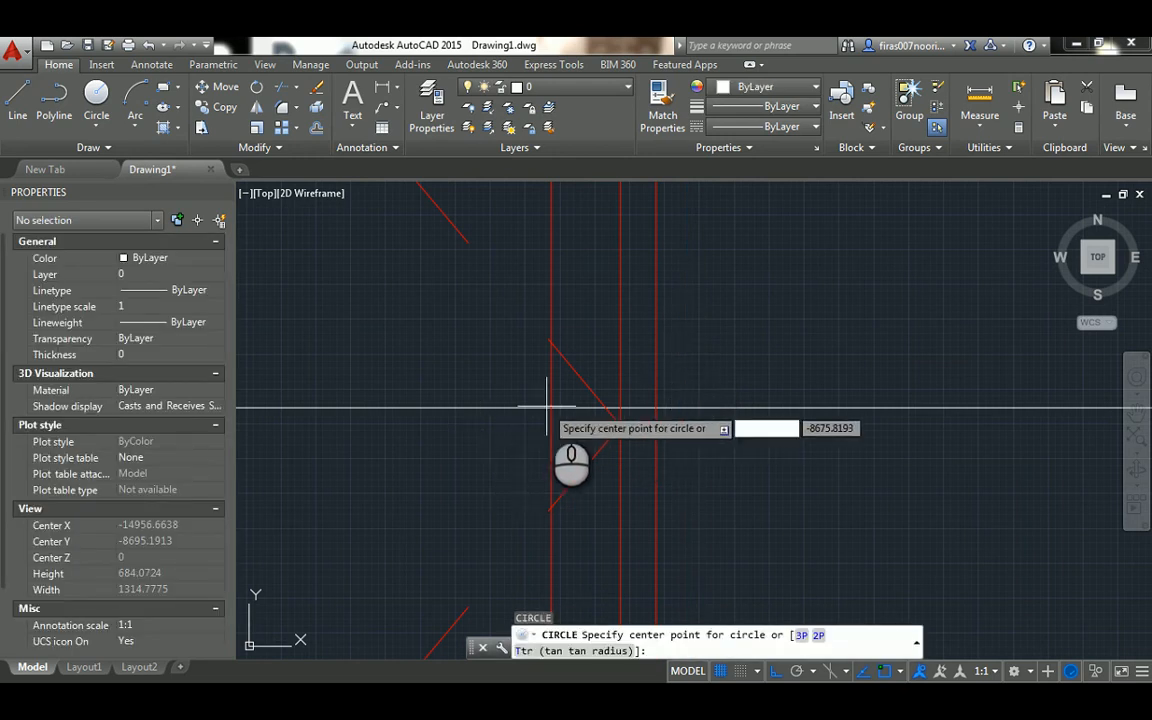
{"action": "left_click", "coordinate": [548, 405]}
{"action": "scroll", "coordinate": [565, 388], "scroll_direction": "up", "scroll_amount": 2}
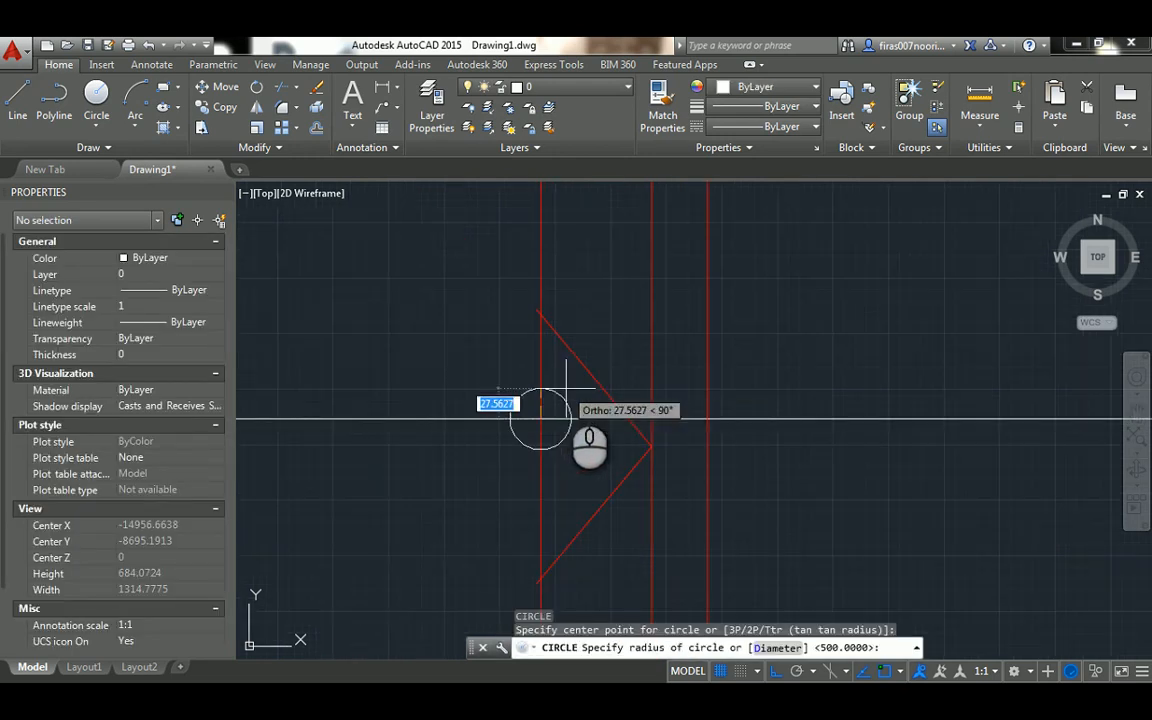
{"action": "type", "text": "25"}
{"action": "key", "text": "Return"}
{"action": "key", "text": "Escape"}
{"action": "key", "text": "Escape"}
Erase the vertical and horizontal construction lines passing through the handle circle
{"action": "left_click", "coordinate": [540, 362]}
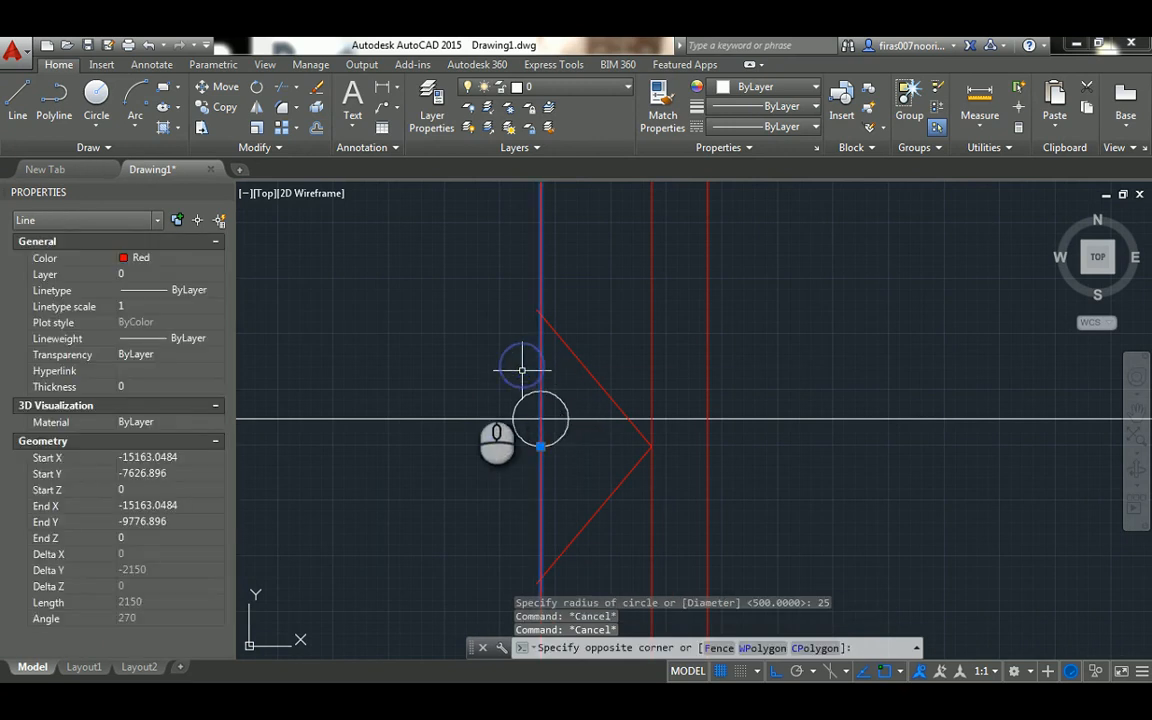
{"action": "left_click", "coordinate": [428, 400]}
{"action": "left_click", "coordinate": [411, 426]}
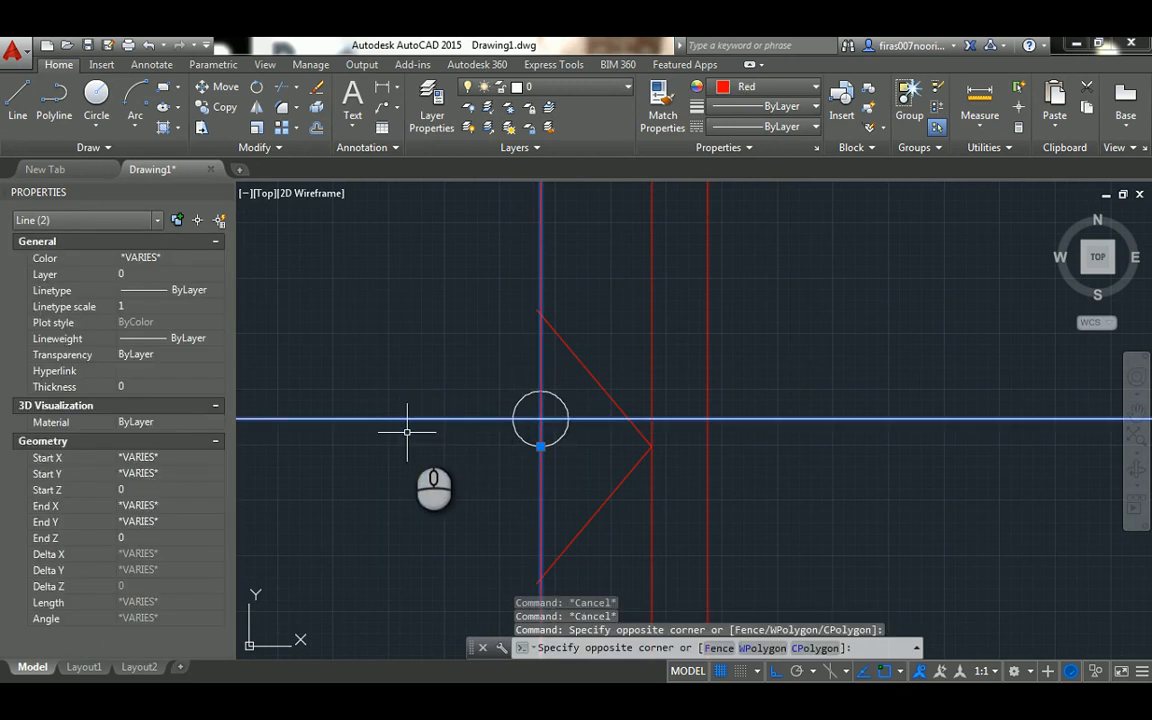
{"action": "scroll", "coordinate": [408, 432], "scroll_direction": "down", "scroll_amount": 1}
{"action": "key", "text": "Delete"}
Match the handle circle's properties to the red inner jamb line
{"action": "scroll", "coordinate": [412, 429], "scroll_direction": "down", "scroll_amount": 2}
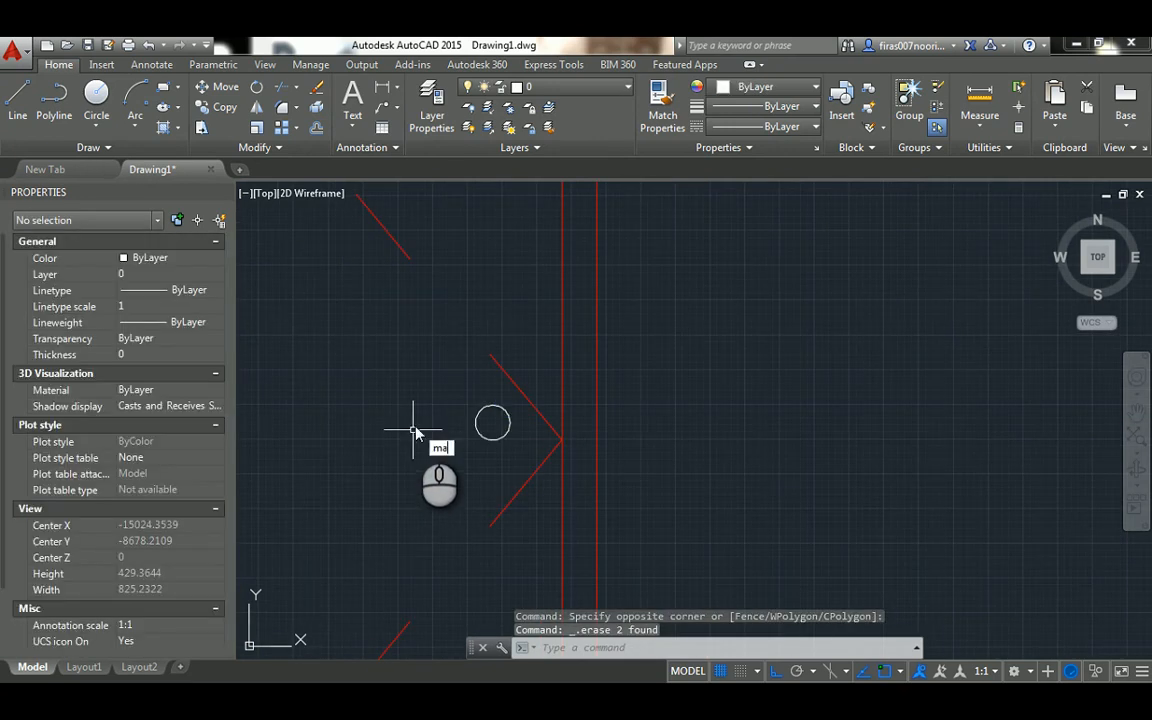
{"action": "key", "text": "Return"}
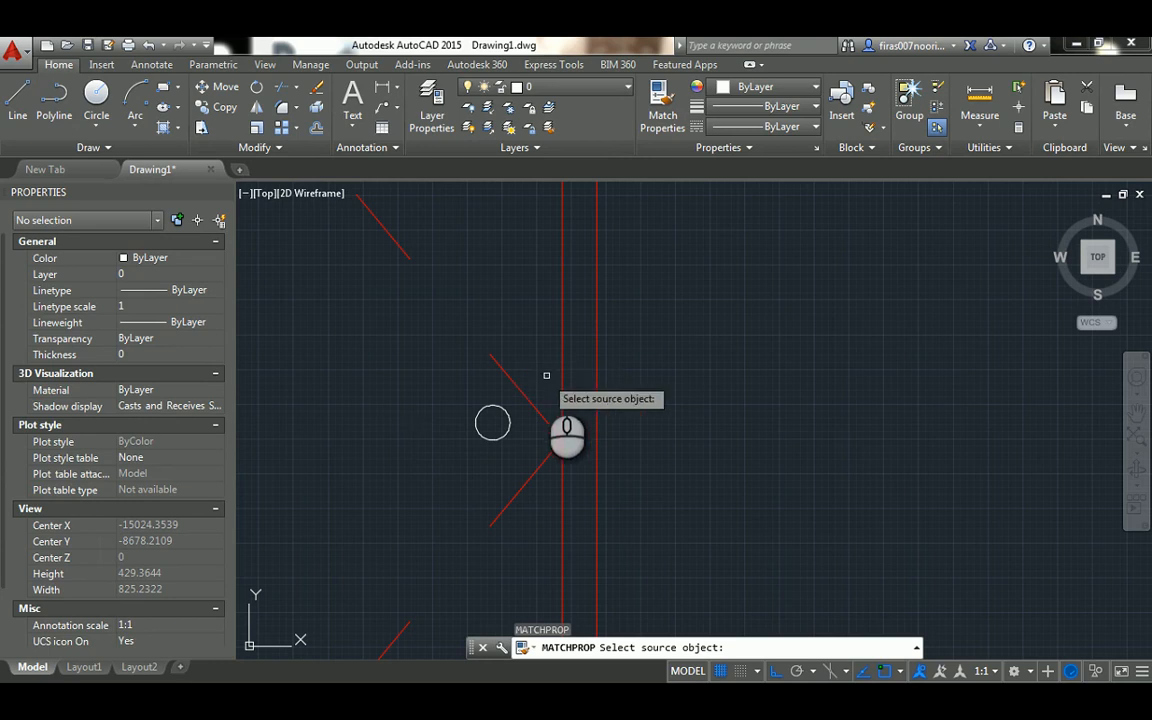
{"action": "left_click", "coordinate": [561, 356]}
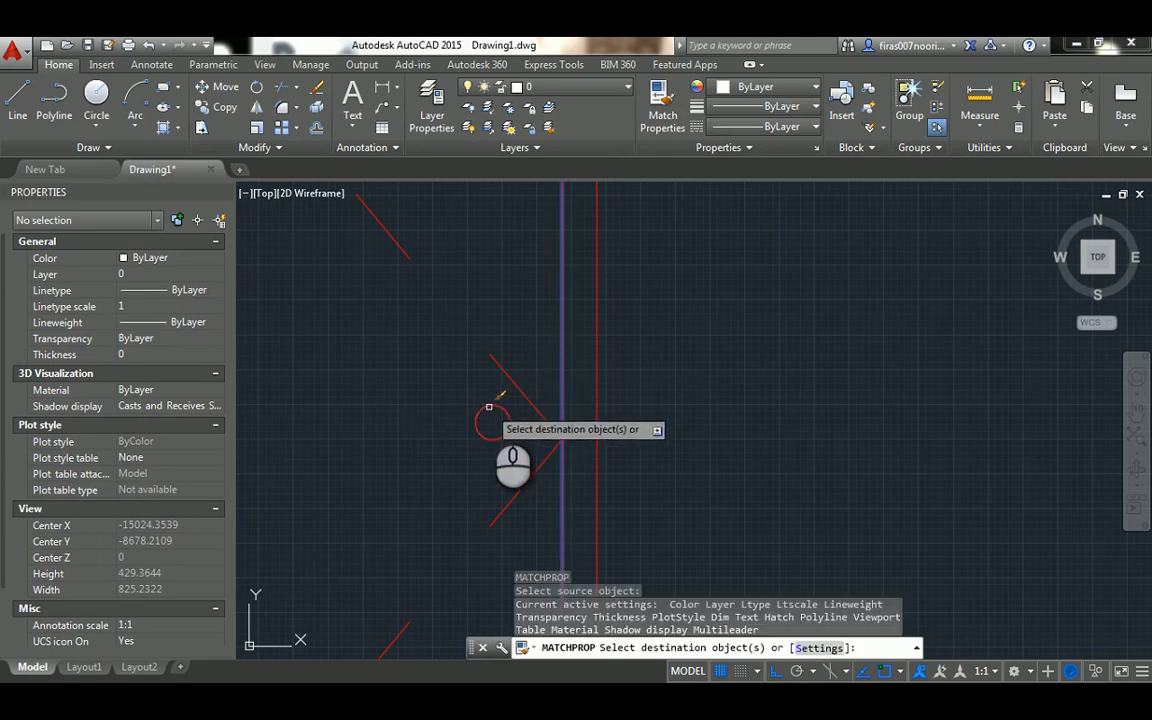
{"action": "scroll", "coordinate": [437, 360], "scroll_direction": "down", "scroll_amount": 5}
{"action": "key", "text": "Escape"}
{"action": "key", "text": "Escape"}
Draw a vertical projection line from the outer wall corner at the double door's right side in the copied plan down to the ground line
{"action": "scroll", "coordinate": [372, 391], "scroll_direction": "down", "scroll_amount": 2}
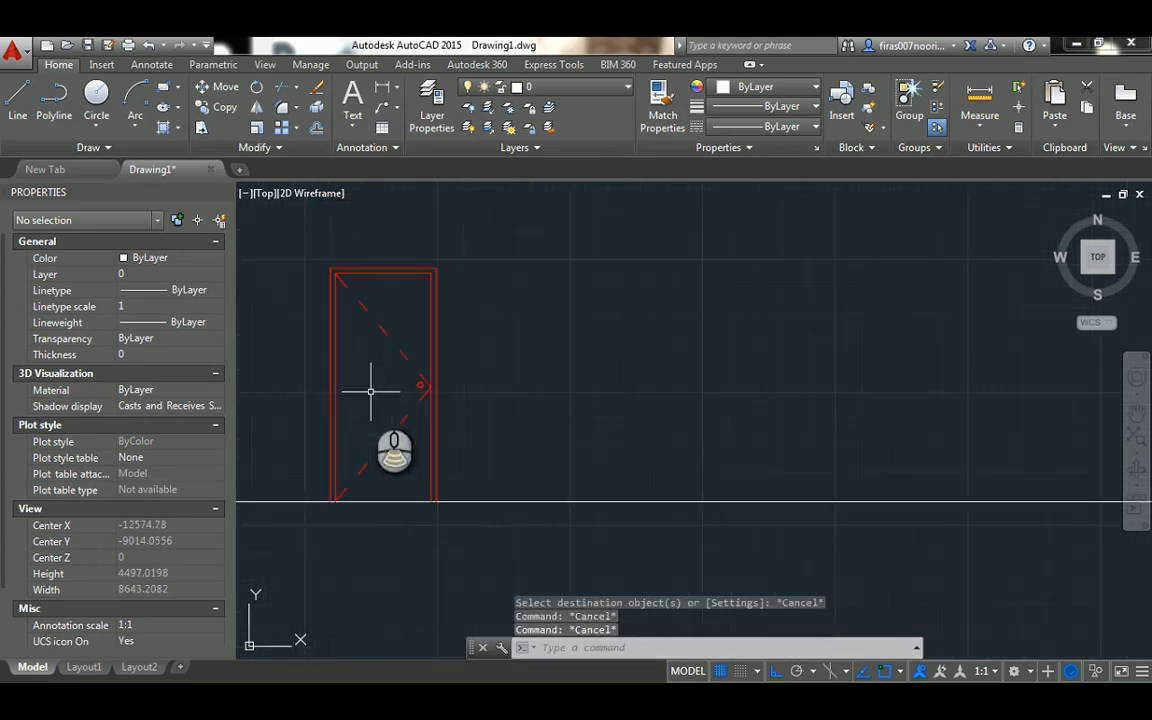
{"action": "scroll", "coordinate": [370, 391], "scroll_direction": "down", "scroll_amount": 2}
{"action": "mouse_move", "coordinate": [434, 320]}
{"action": "middle_mouse_down"}
{"action": "mouse_move", "coordinate": [465, 381]}
{"action": "mouse_move", "coordinate": [519, 438]}
{"action": "middle_mouse_up"}
{"action": "scroll", "coordinate": [525, 447], "scroll_direction": "down", "scroll_amount": 2}
{"action": "scroll", "coordinate": [535, 199], "scroll_direction": "up", "scroll_amount": 2}
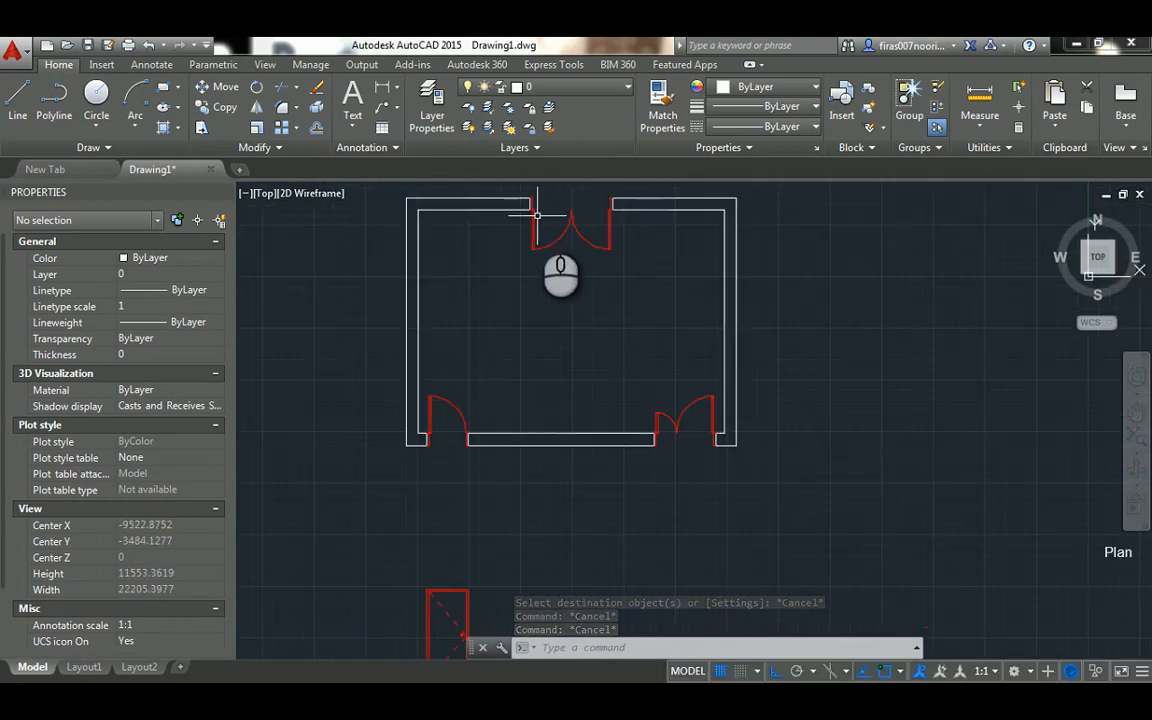
{"action": "scroll", "coordinate": [533, 210], "scroll_direction": "down", "scroll_amount": 2}
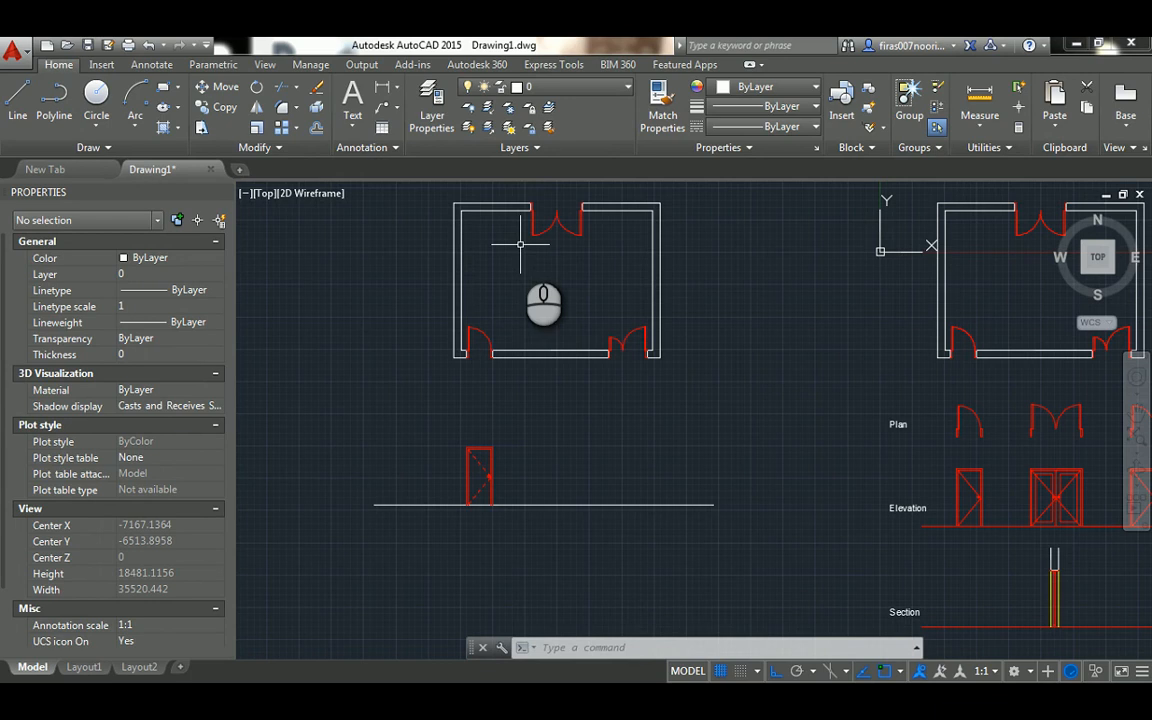
{"action": "scroll", "coordinate": [520, 243], "scroll_direction": "up", "scroll_amount": 5}
{"action": "type", "text": "l"}
{"action": "key", "text": "Return"}
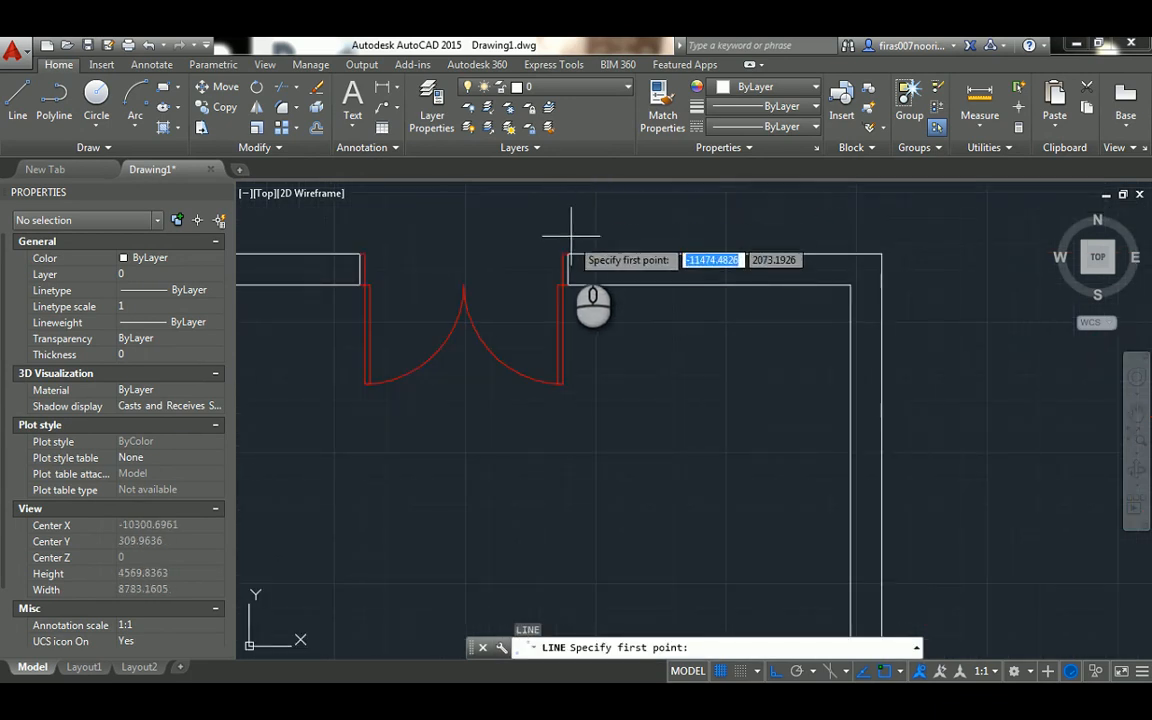
{"action": "left_click", "coordinate": [568, 253]}
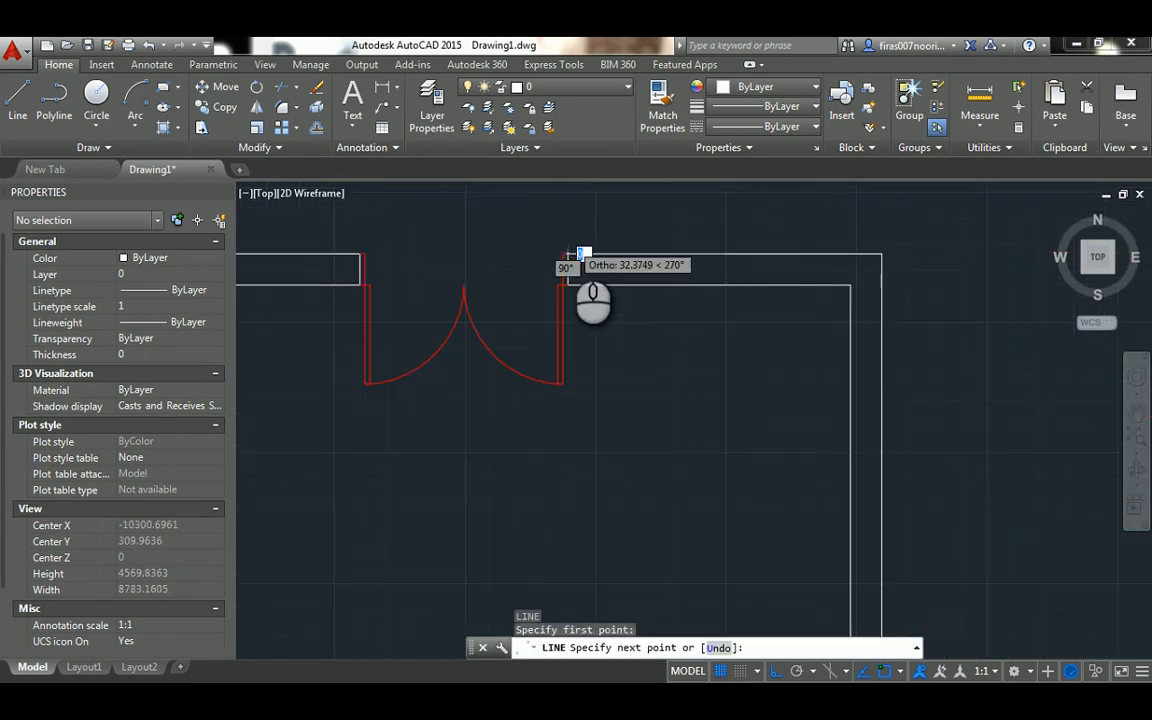
{"action": "scroll", "coordinate": [578, 253], "scroll_direction": "down", "scroll_amount": 3}
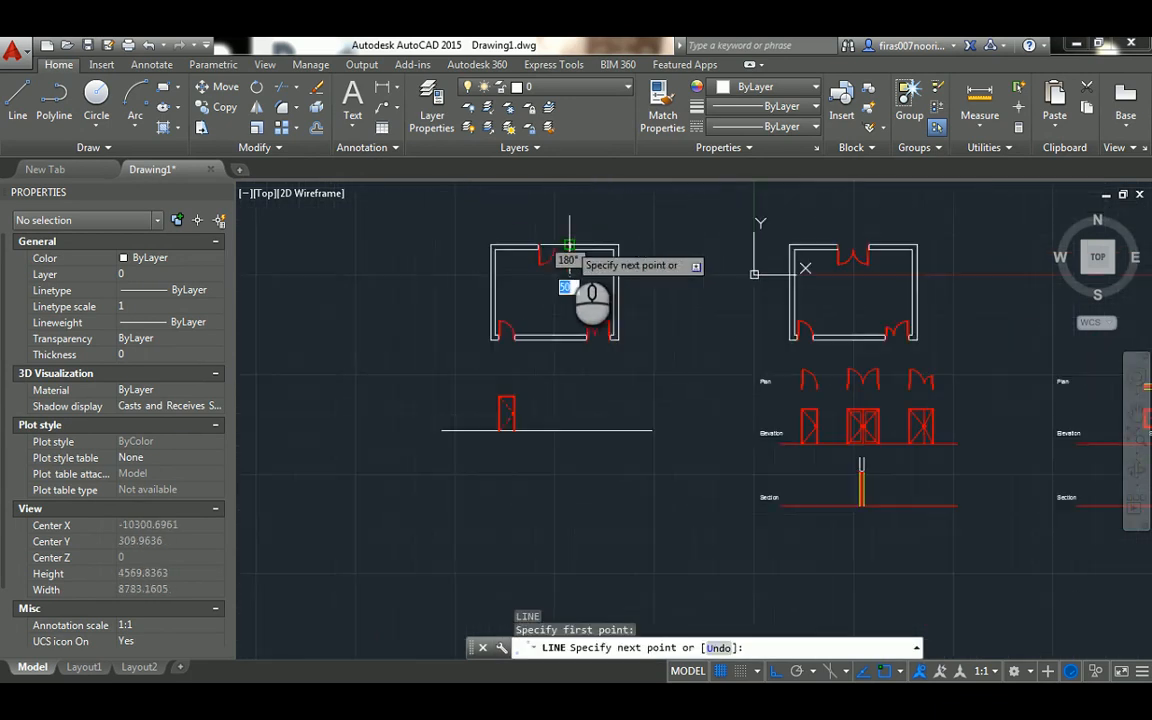
{"action": "left_click", "coordinate": [570, 430]}
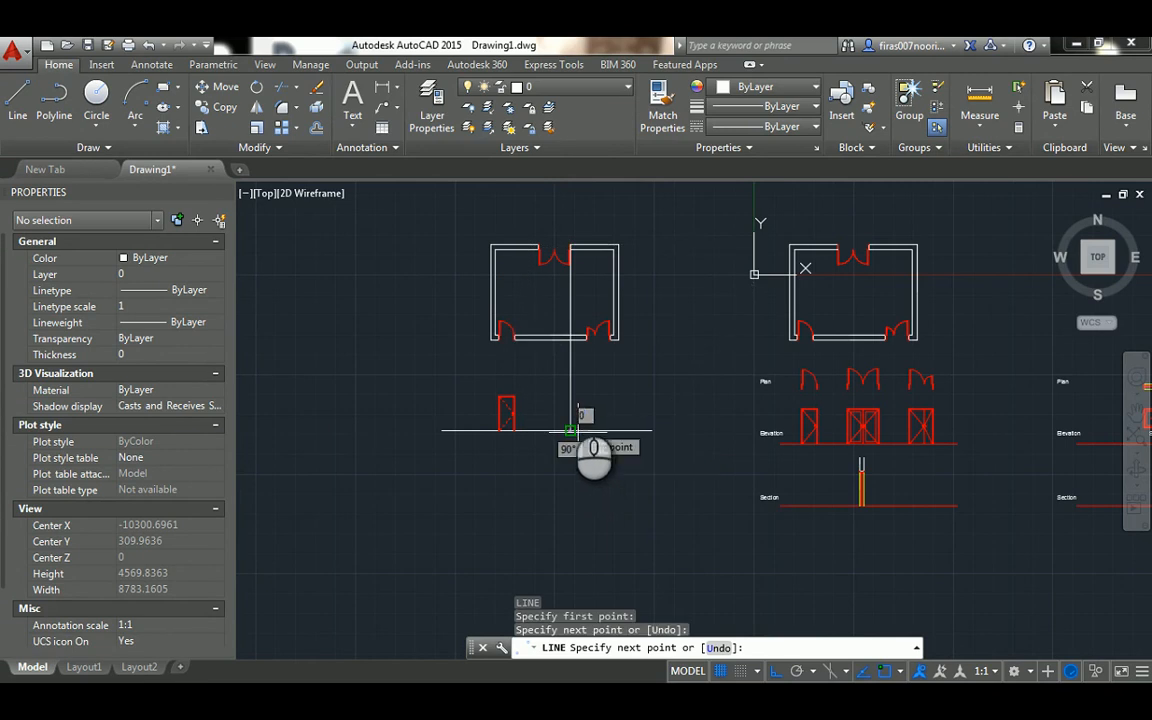
{"action": "key", "text": "Escape"}
{"action": "key", "text": "Escape"}
{"action": "key", "text": "Escape"}
Copy the vertical projection line to the double door's inner right frame edge, both left frame edges, and the meeting point of the leaf arcs
{"action": "type", "text": "co"}
{"action": "key", "text": "Return"}
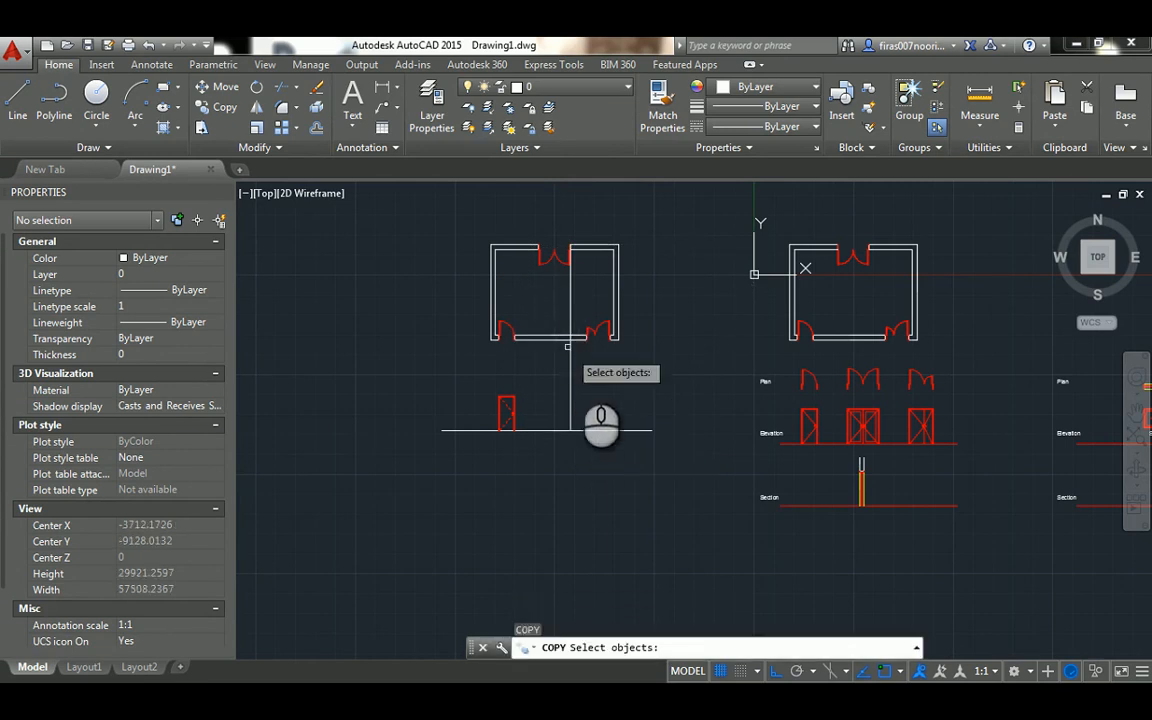
{"action": "left_click", "coordinate": [589, 375]}
{"action": "left_click", "coordinate": [564, 388]}
{"action": "scroll", "coordinate": [567, 240], "scroll_direction": "up", "scroll_amount": 8}
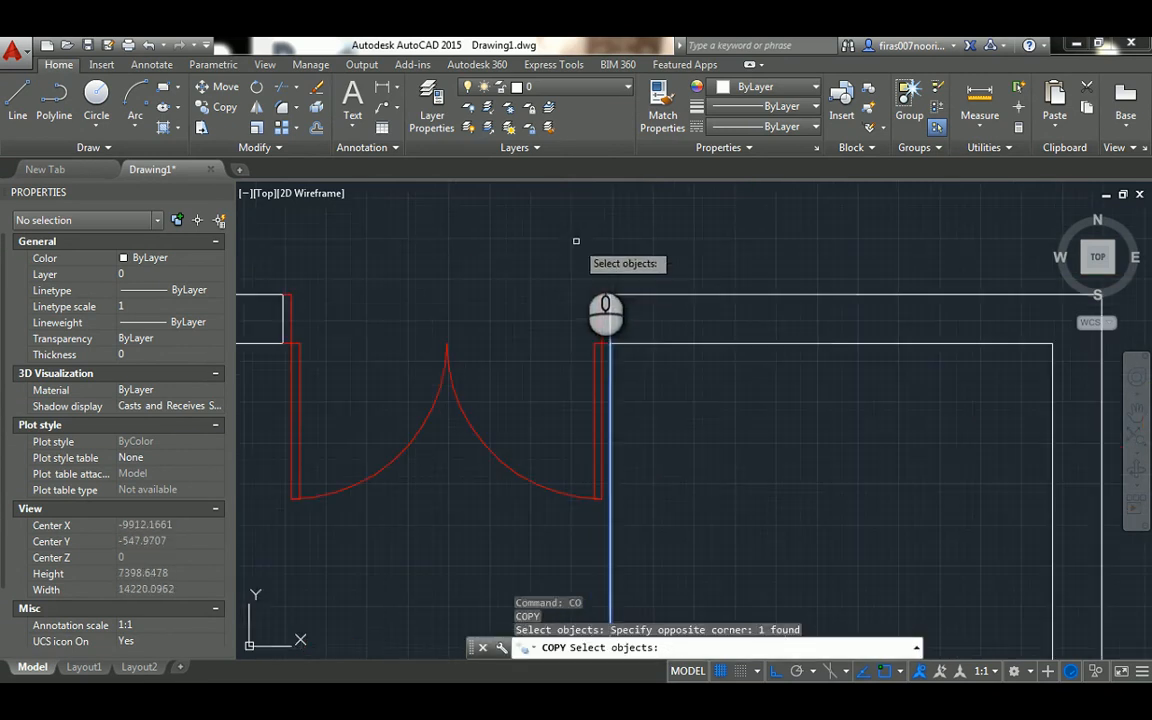
{"action": "key", "text": "Return"}
{"action": "left_click", "coordinate": [607, 297]}
{"action": "left_click", "coordinate": [601, 295]}
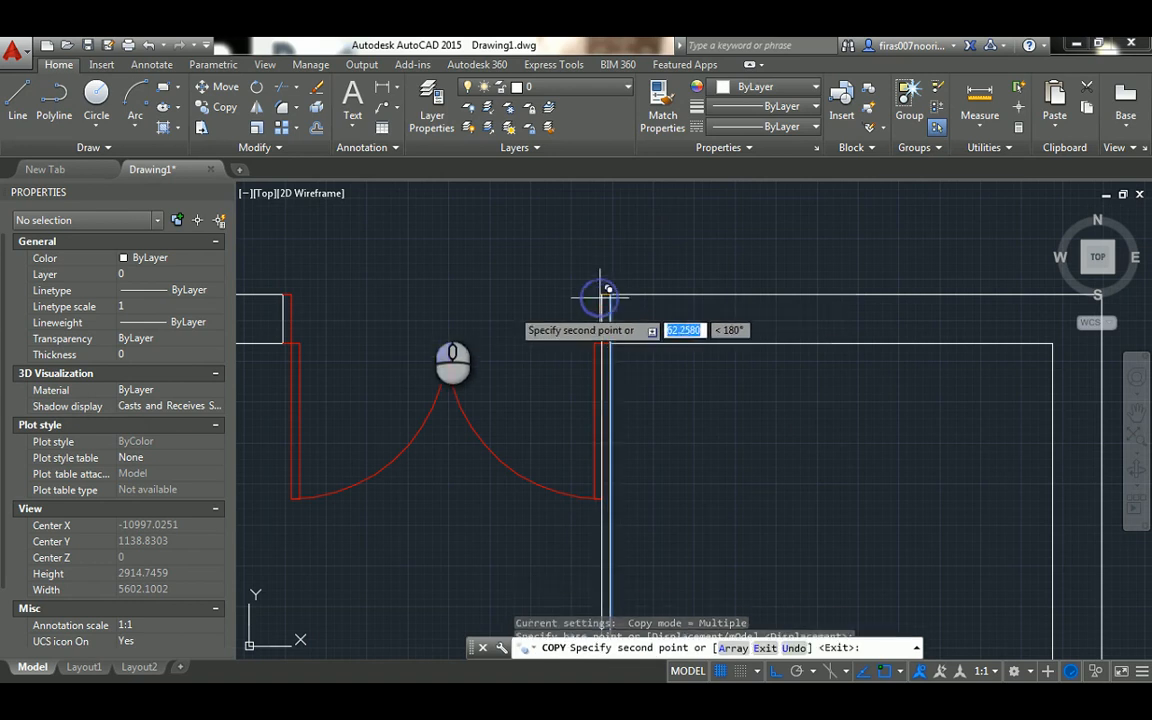
{"action": "left_click", "coordinate": [281, 296]}
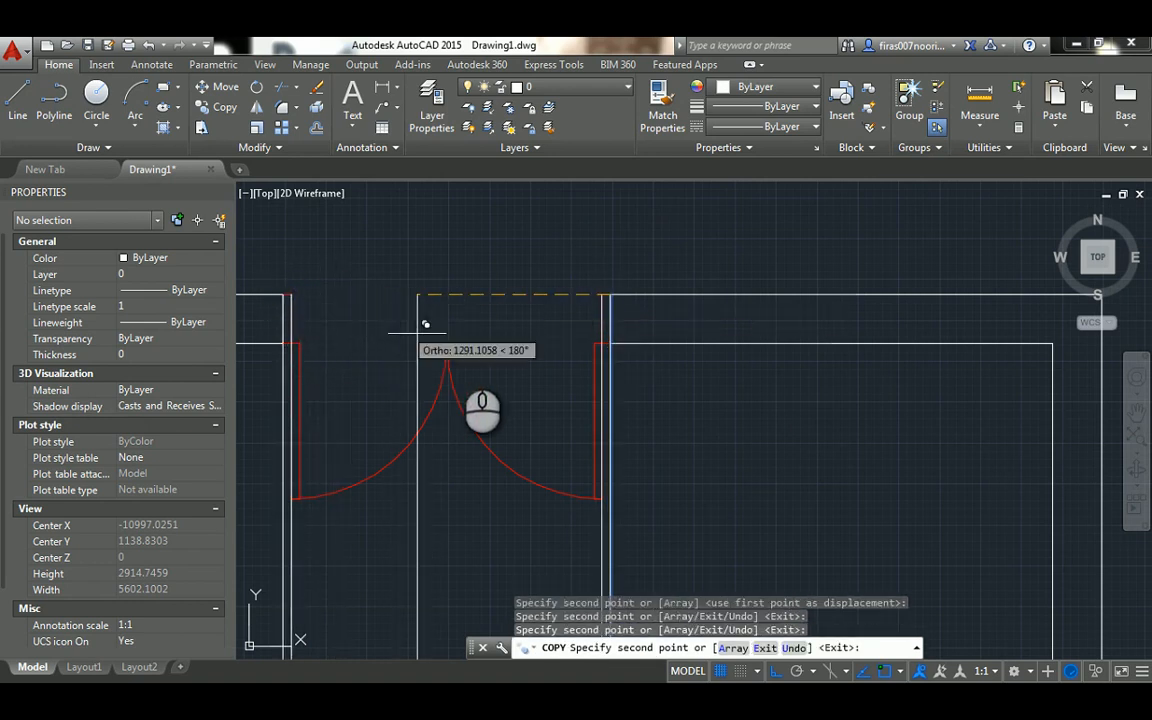
{"action": "left_click", "coordinate": [447, 344]}
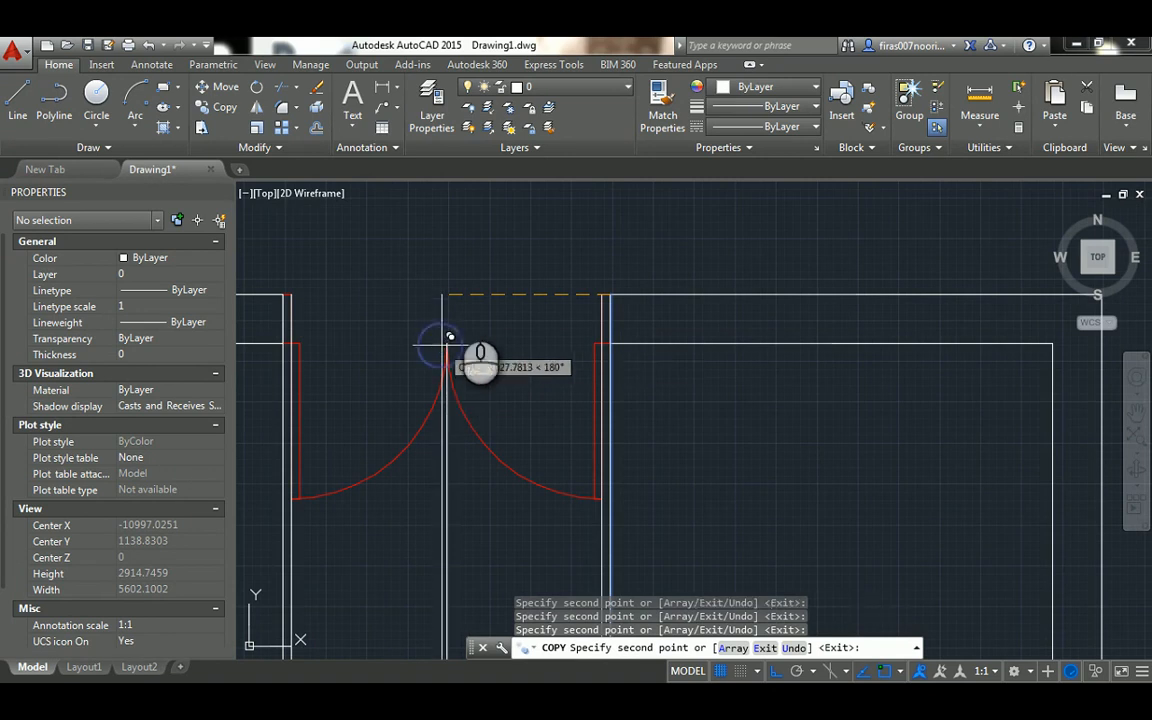
{"action": "key", "text": "Escape"}
Draw a horizontal line from the single door elevation's outer top-right frame corner to the double door's outermost right projection line
{"action": "scroll", "coordinate": [447, 344], "scroll_direction": "down", "scroll_amount": 6}
{"action": "scroll", "coordinate": [440, 480], "scroll_direction": "up", "scroll_amount": 3}
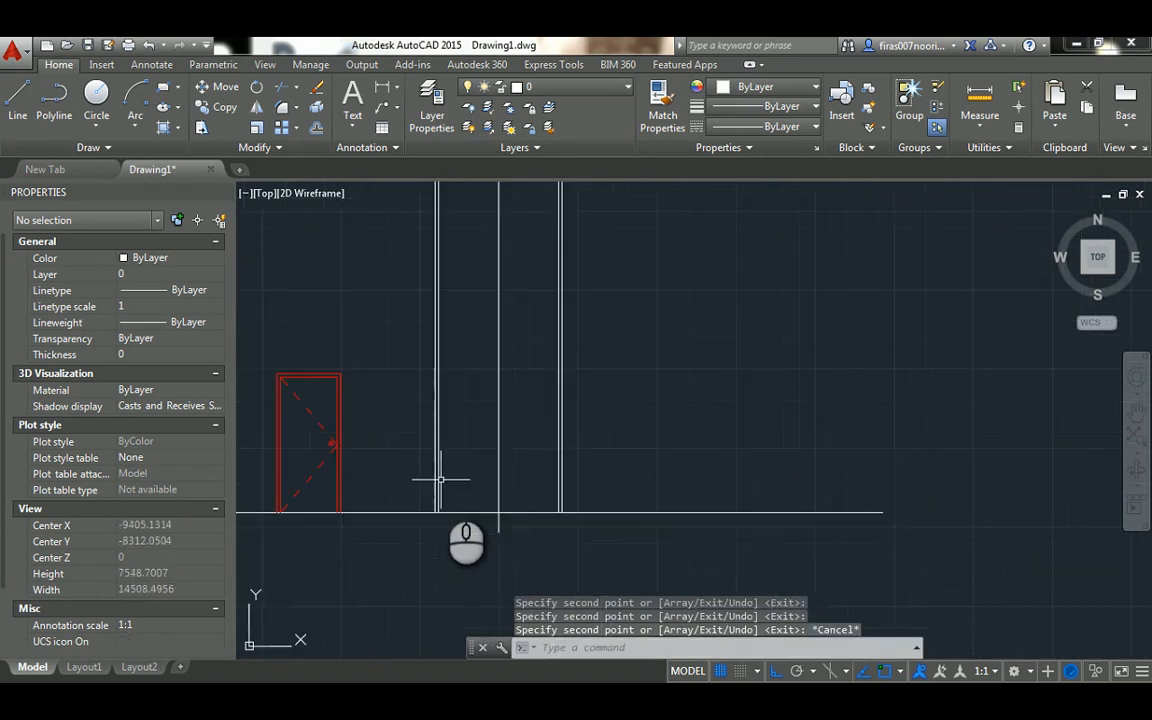
{"action": "key", "text": "Escape"}
{"action": "key", "text": "Escape"}
{"action": "key", "text": "Escape"}
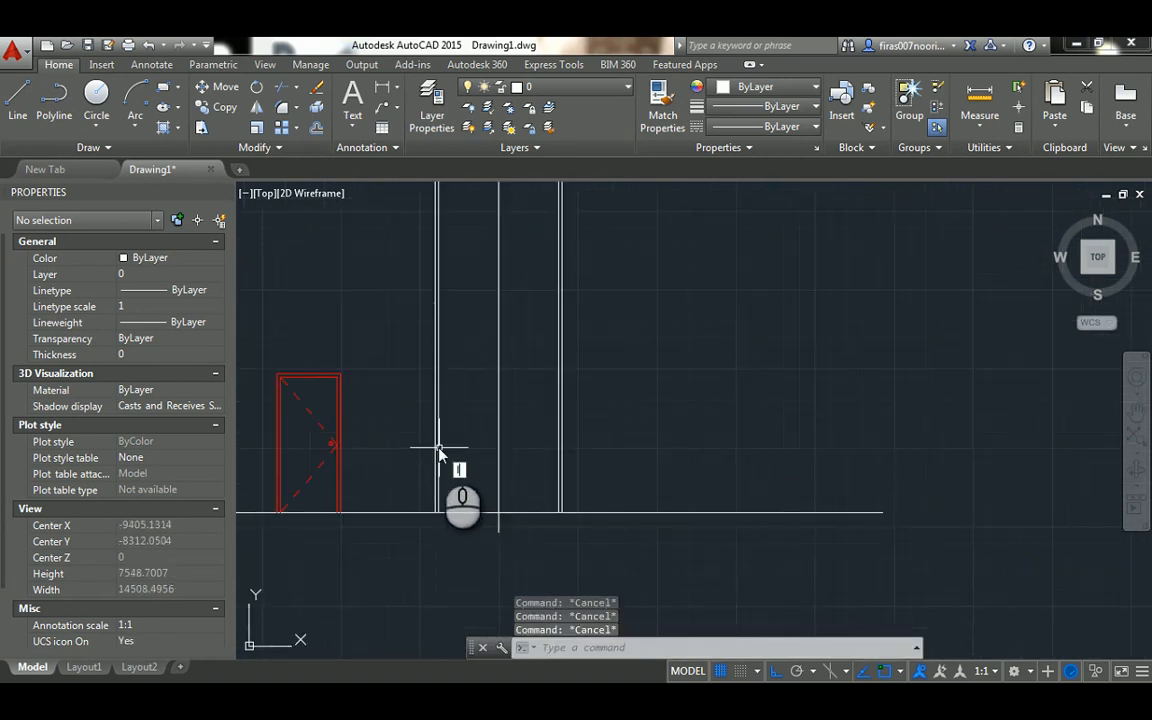
{"action": "key", "text": "Return"}
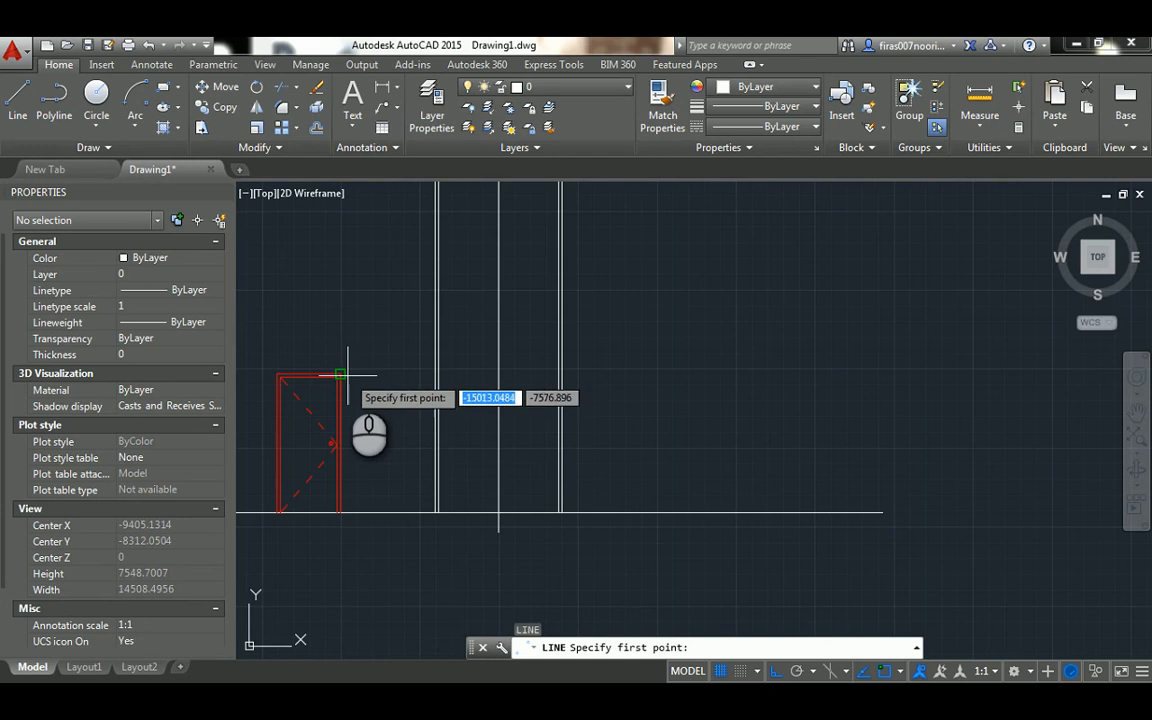
{"action": "left_click", "coordinate": [345, 375]}
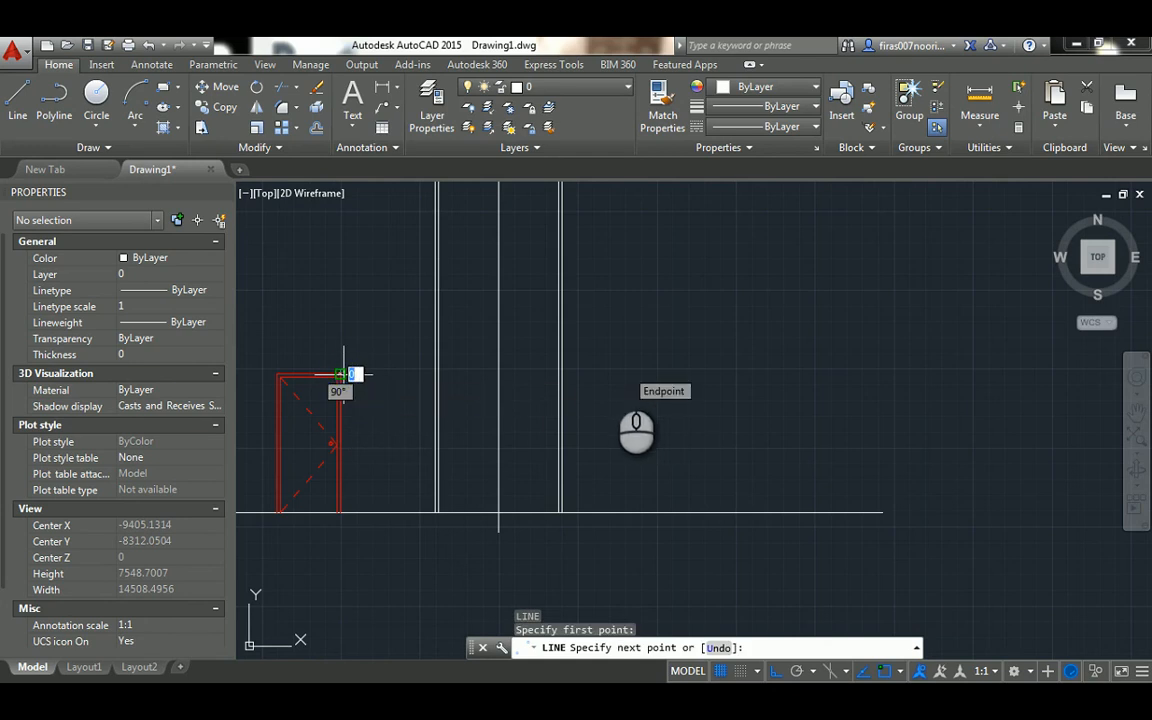
{"action": "left_click", "coordinate": [560, 375]}
{"action": "key", "text": "Escape"}
Draw a second horizontal line from the single door's inner top-right frame corner across to the double door's inner right projection line
{"action": "scroll", "coordinate": [427, 391], "scroll_direction": "up", "scroll_amount": 2}
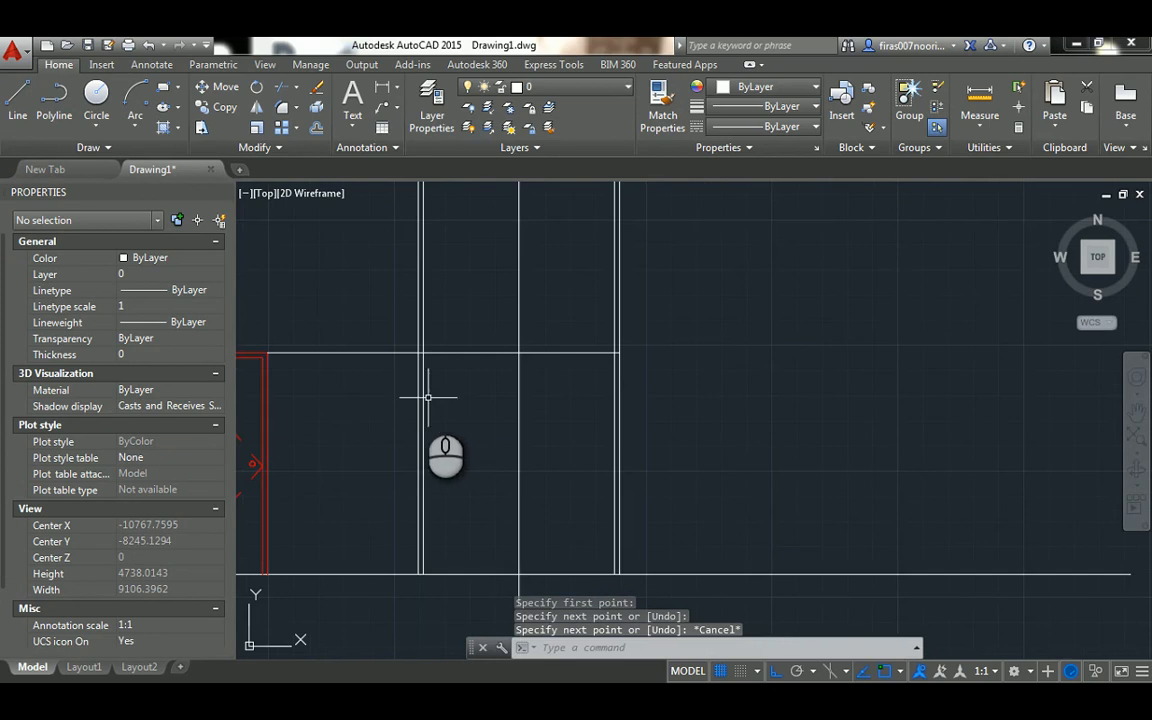
{"action": "scroll", "coordinate": [385, 373], "scroll_direction": "up", "scroll_amount": 2}
{"action": "key", "text": "Return"}
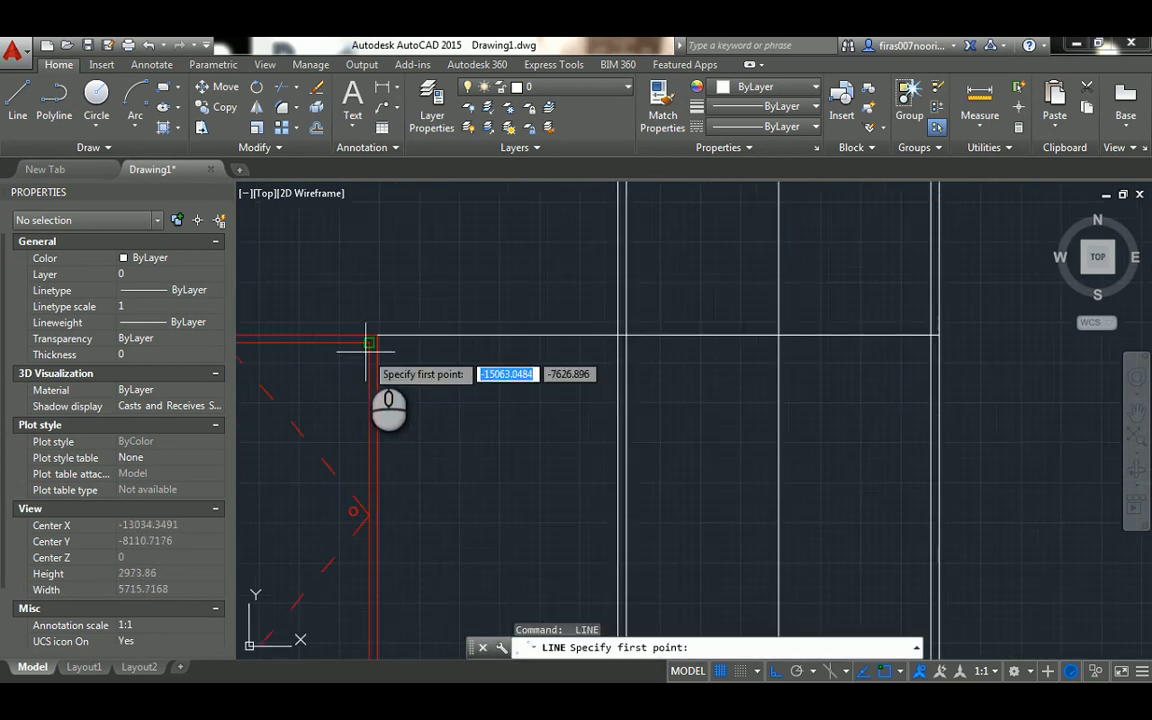
{"action": "left_click", "coordinate": [368, 350]}
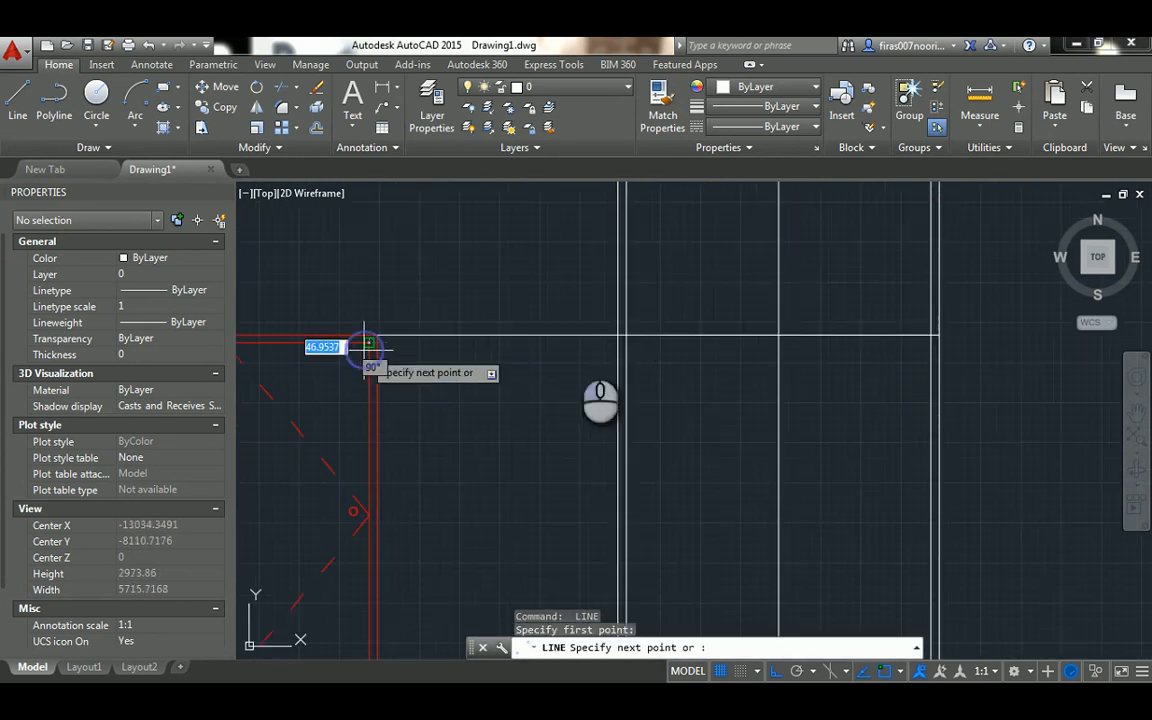
{"action": "left_click", "coordinate": [922, 349]}
{"action": "middle_click_drag", "start_coordinate": [772, 392], "coordinate": [634, 340]}
{"action": "key", "text": "Escape"}
Fillet the inner and outer top-left corners of the double door frame with radius 0
{"action": "type", "text": "f"}
{"action": "key", "text": "Return"}
{"action": "type", "text": "r"}
{"action": "key", "text": "Return"}
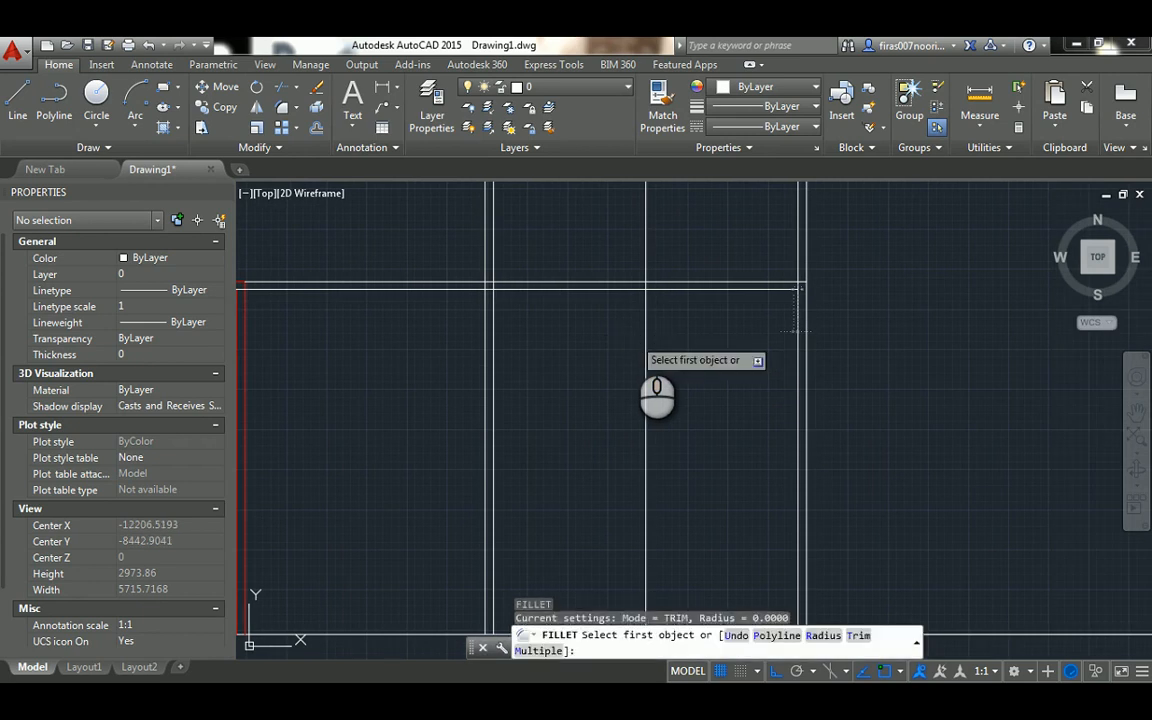
{"action": "type", "text": "0"}
{"action": "key", "text": "Return"}
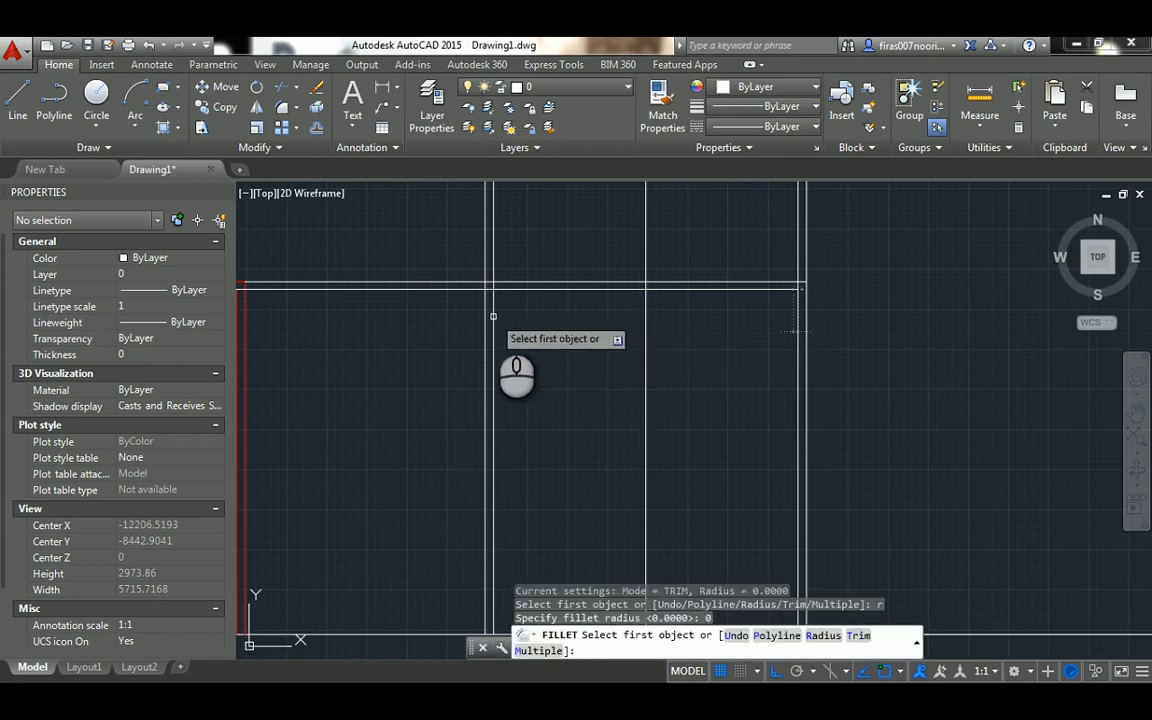
{"action": "left_click", "coordinate": [492, 311]}
{"action": "left_click", "coordinate": [503, 288]}
{"action": "key", "text": "Return"}
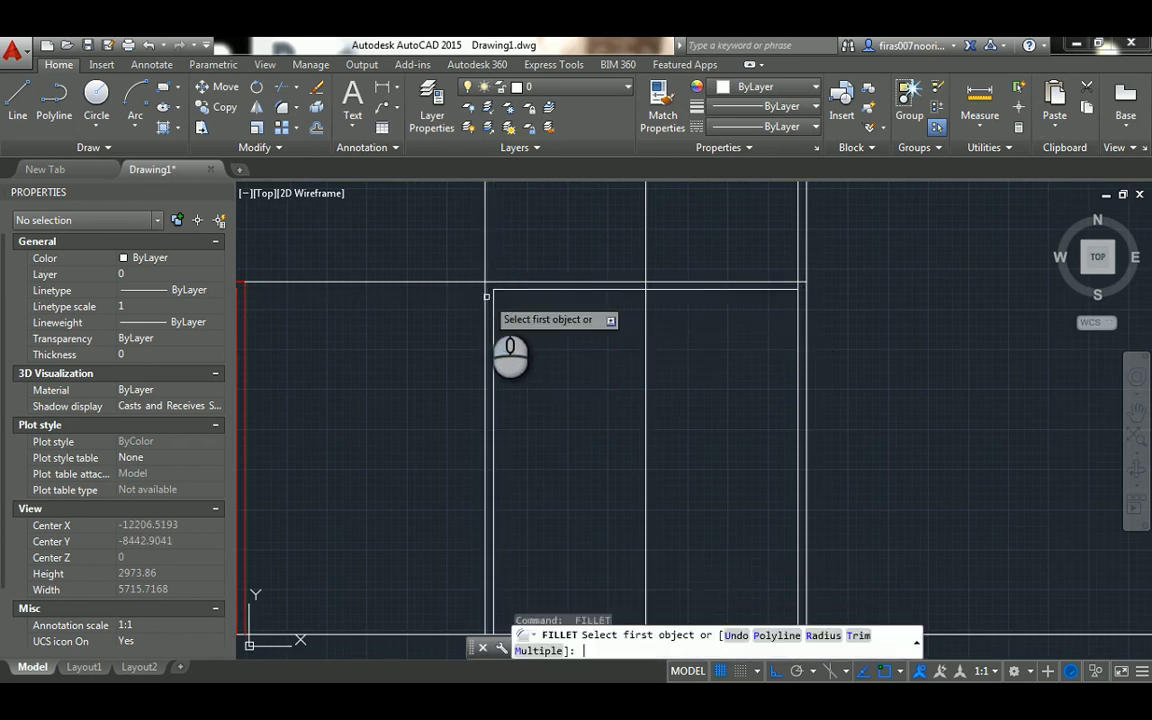
{"action": "left_click", "coordinate": [486, 296]}
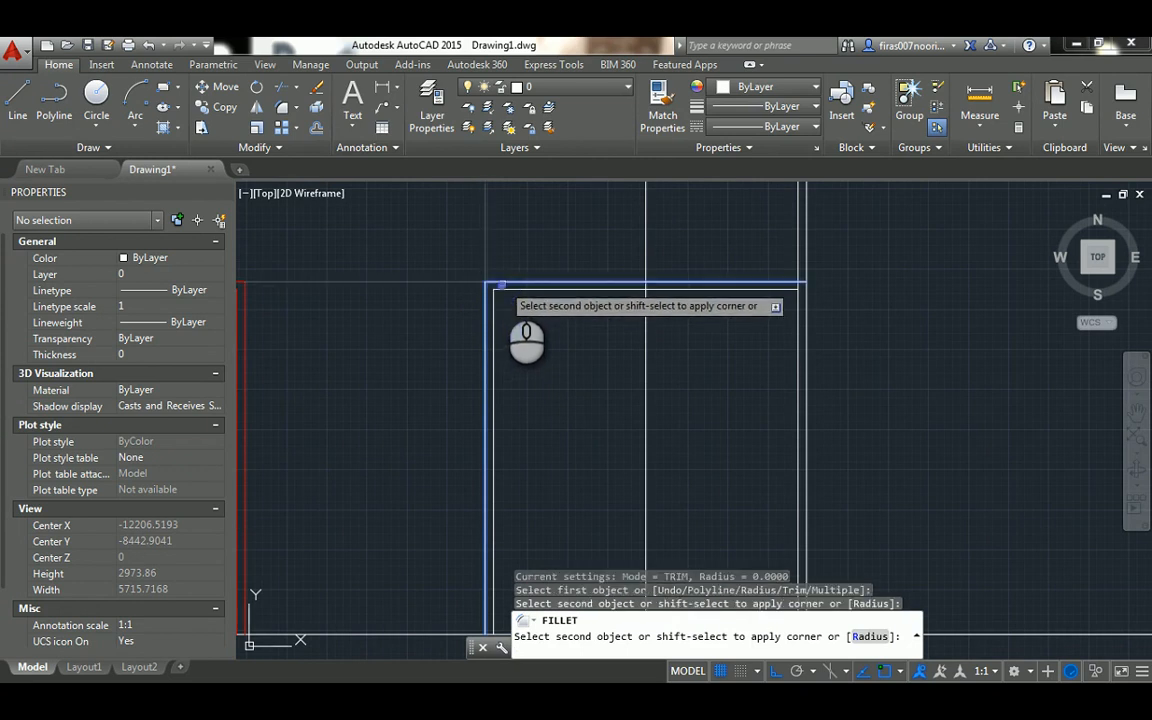
{"action": "left_click", "coordinate": [501, 284]}
Fillet the outer and inner top-right corners of the double door frame using the same zero radius
{"action": "key", "text": "Return"}
{"action": "left_click", "coordinate": [758, 283]}
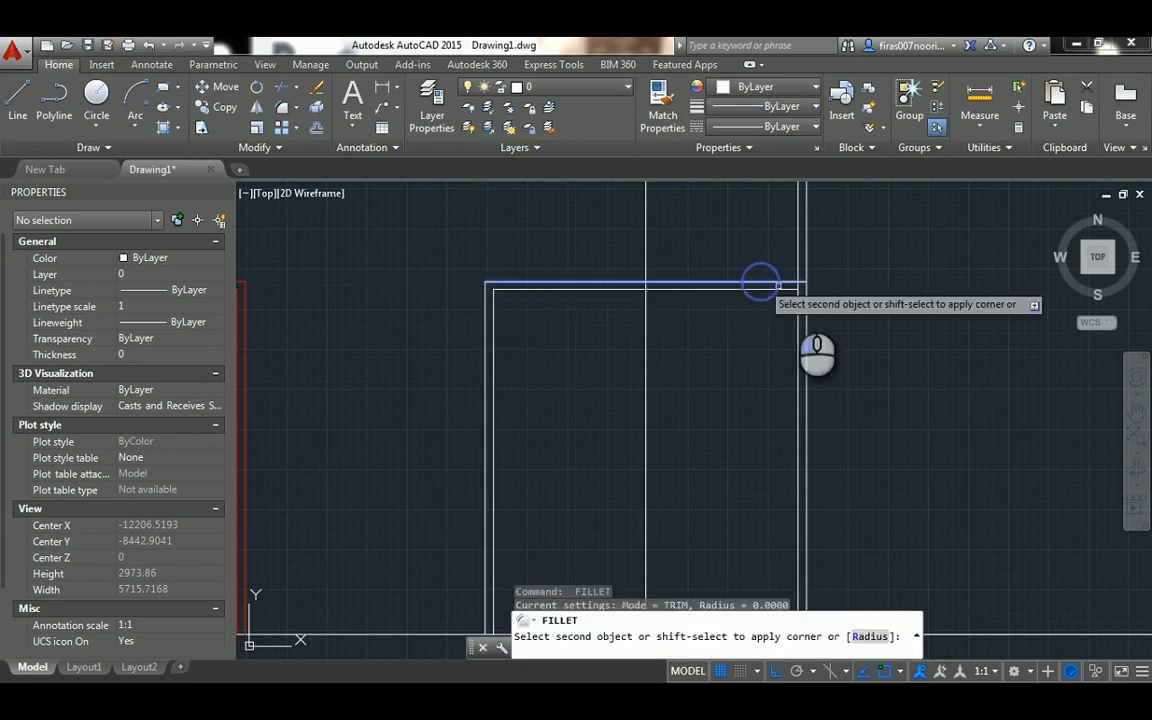
{"action": "left_click", "coordinate": [803, 306]}
{"action": "key", "text": "Return"}
{"action": "left_click", "coordinate": [787, 291]}
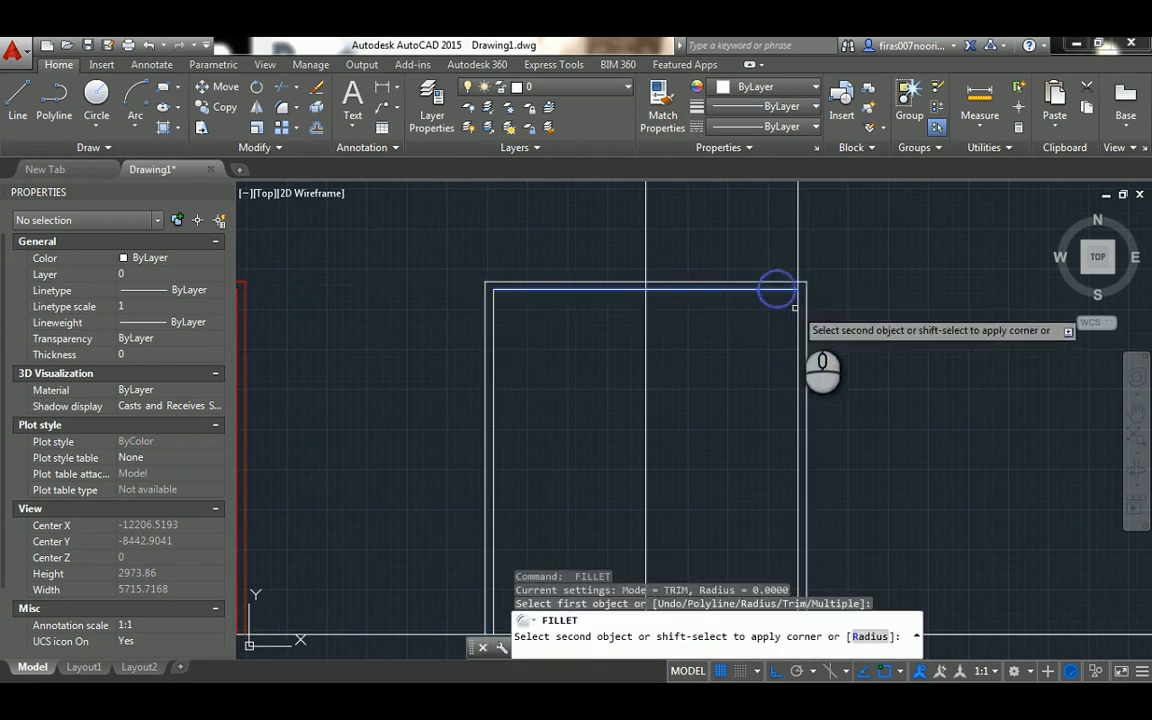
{"action": "left_click", "coordinate": [798, 315]}
{"action": "key", "text": "Escape"}
{"action": "key", "text": "Escape"}
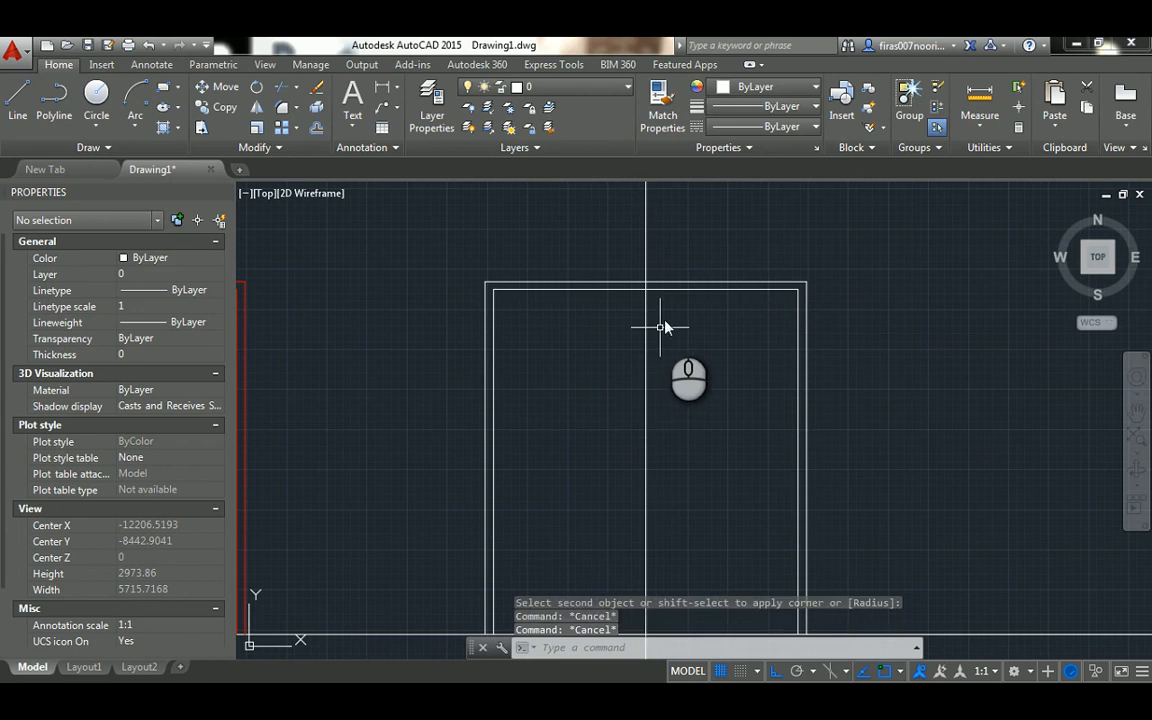
Trim the double door's vertical centre line above the inner head line of the frame
{"action": "type", "text": "tr"}
{"action": "key", "text": "Return"}
{"action": "left_click", "coordinate": [671, 284]}
{"action": "key", "text": "Return"}
{"action": "left_click", "coordinate": [681, 244]}
{"action": "left_click", "coordinate": [617, 244]}
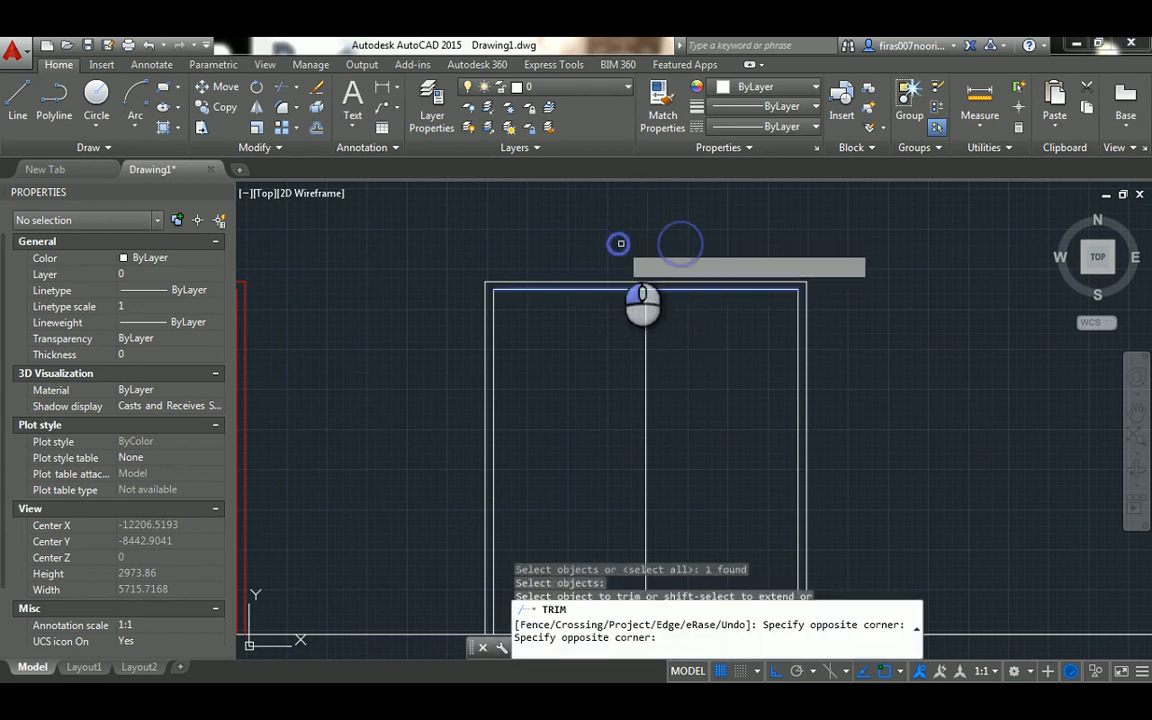
{"action": "key", "text": "Escape"}
{"action": "scroll", "coordinate": [616, 263], "scroll_direction": "down", "scroll_amount": 2}
{"action": "key", "text": "Escape"}
Trim the part of the double door's centre line that extends below the ground line
{"action": "key", "text": "Escape"}
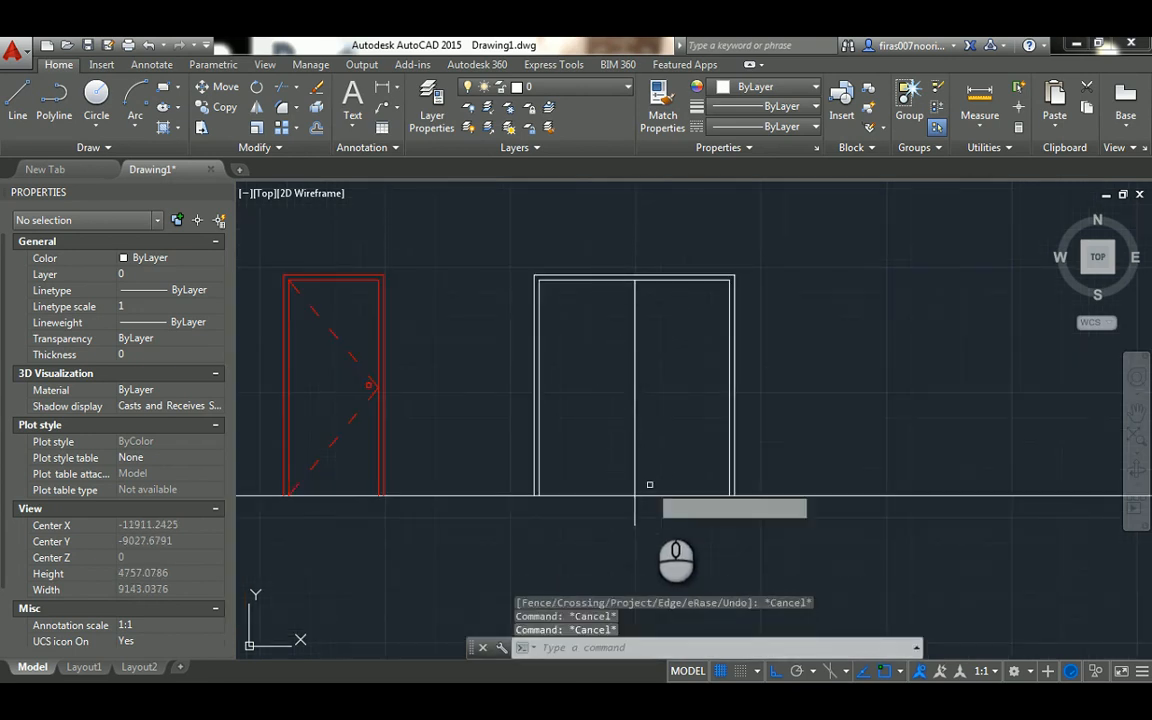
{"action": "type", "text": "tr"}
{"action": "key", "text": "Return"}
{"action": "key", "text": "Return"}
{"action": "left_click", "coordinate": [638, 514]}
{"action": "left_click", "coordinate": [621, 511]}
Draw the left leaf's opening lines from its top-left inner corner to the centre line's midpoint and down to the bottom-left inner corner
{"action": "key", "text": "Escape"}
{"action": "key", "text": "Escape"}
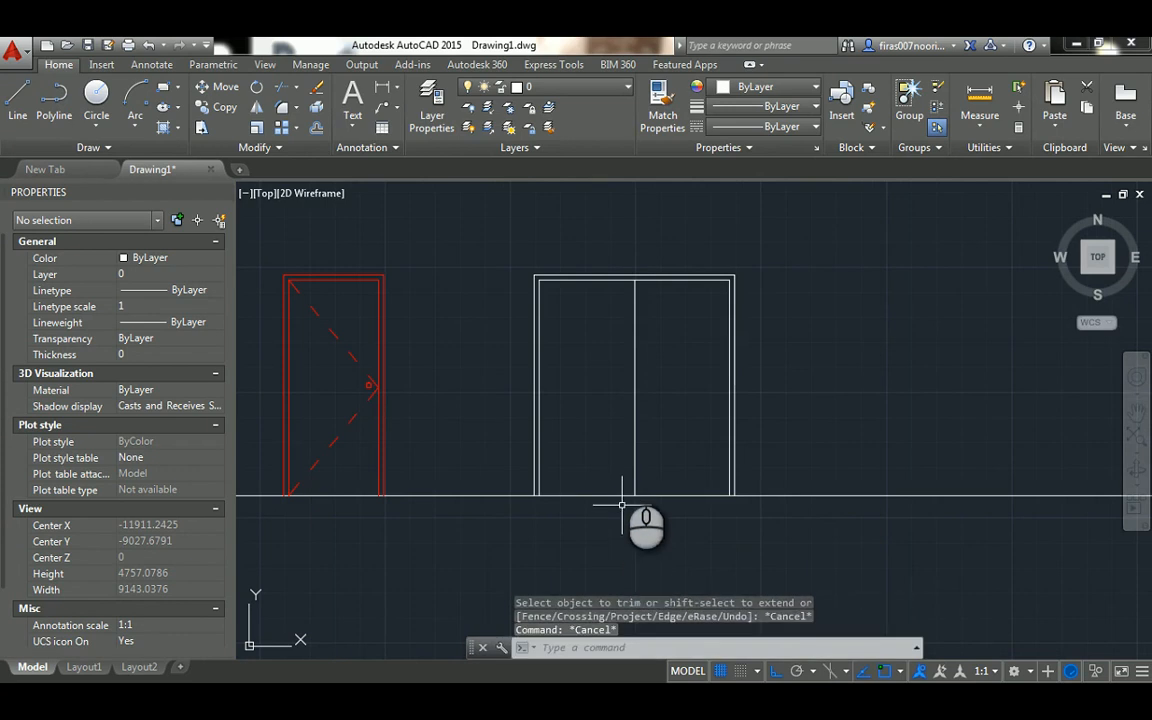
{"action": "scroll", "coordinate": [624, 380], "scroll_direction": "up", "scroll_amount": 4}
{"action": "key", "text": "Escape"}
{"action": "key", "text": "Escape"}
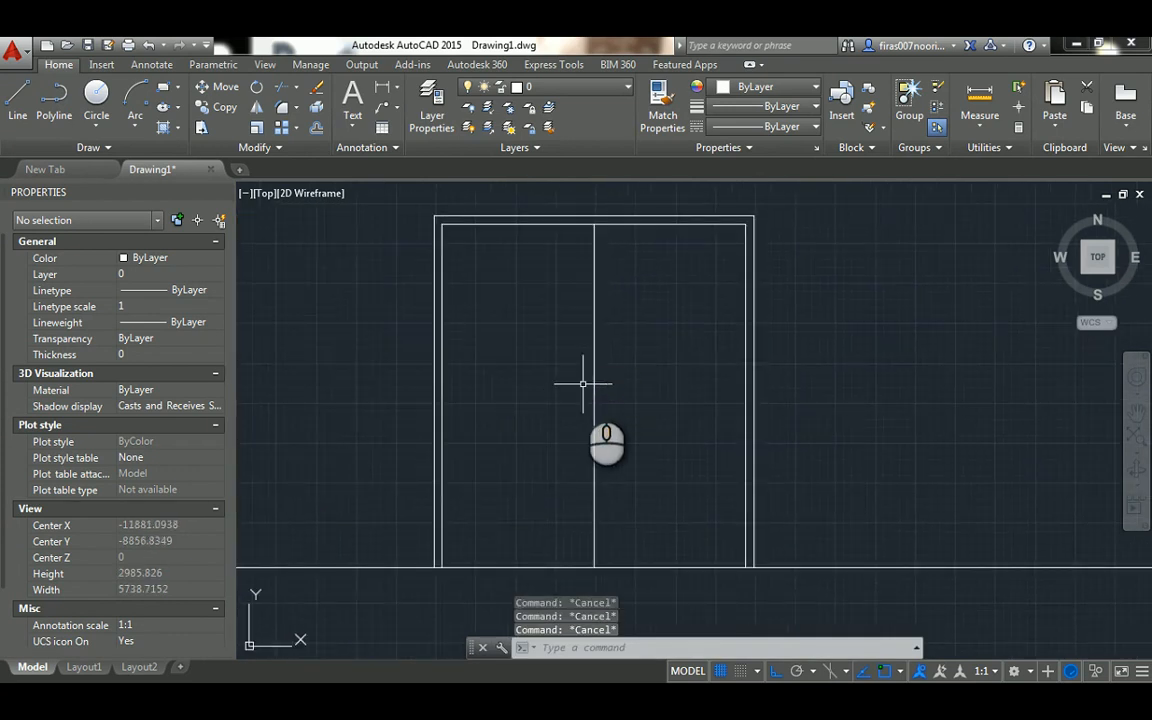
{"action": "type", "text": "l"}
{"action": "key", "text": "Return"}
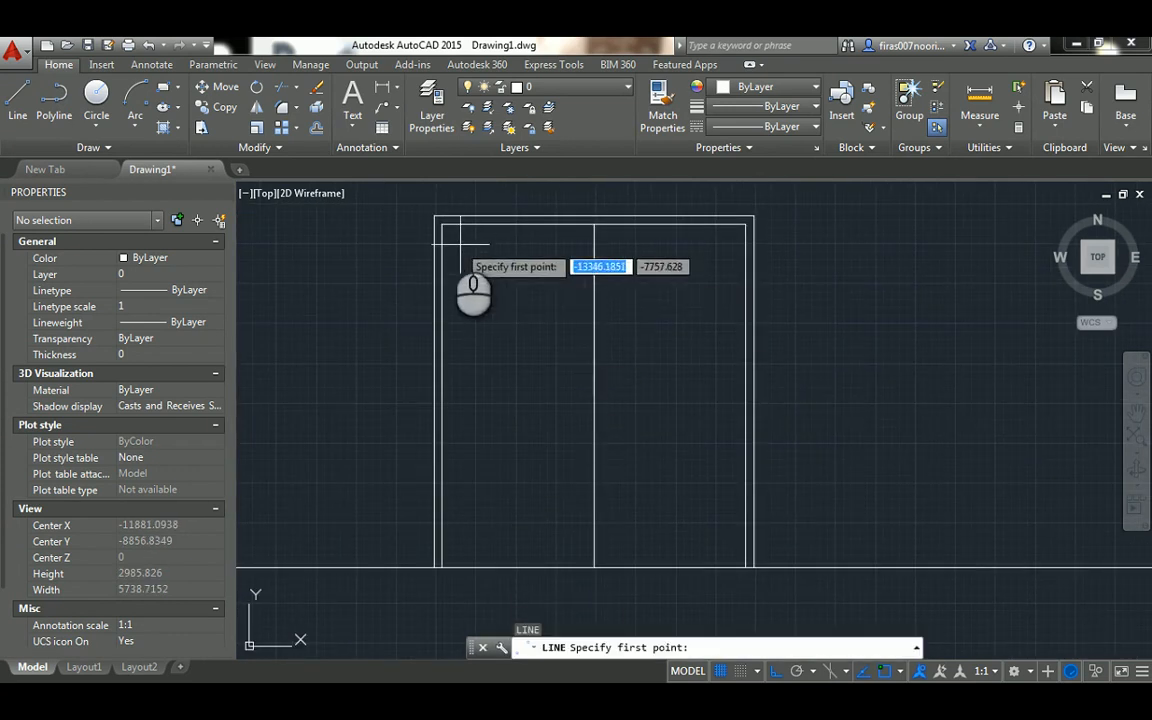
{"action": "left_click", "coordinate": [442, 224]}
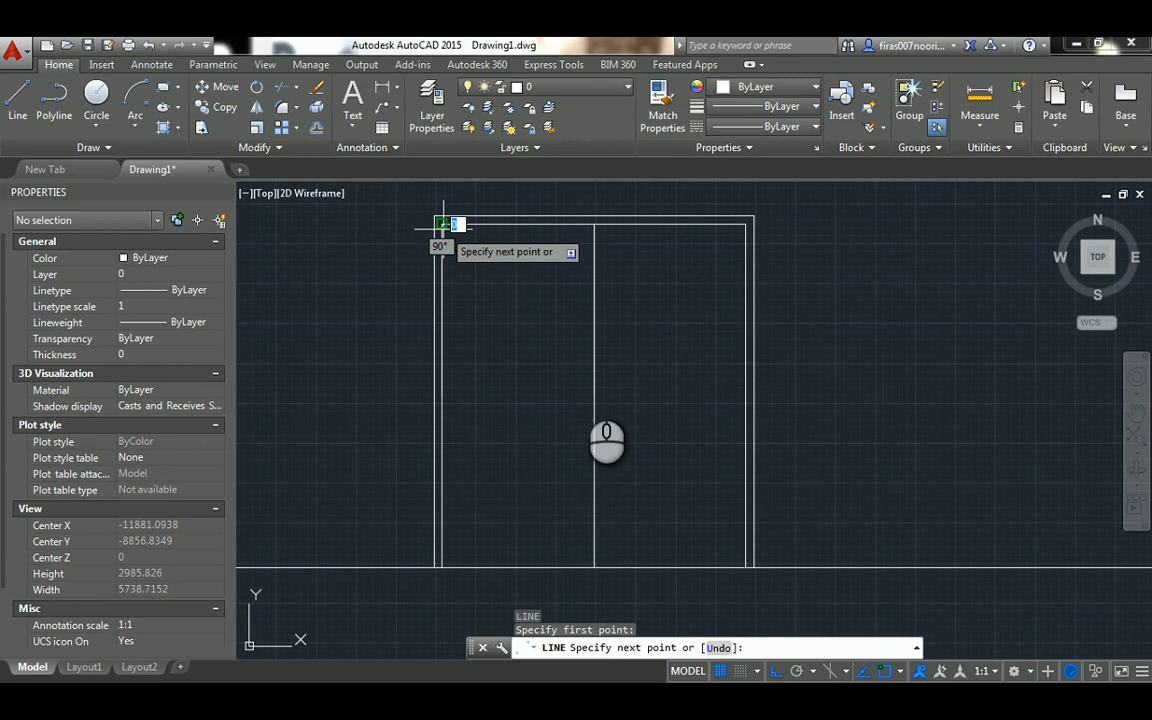
{"action": "left_click", "coordinate": [594, 398]}
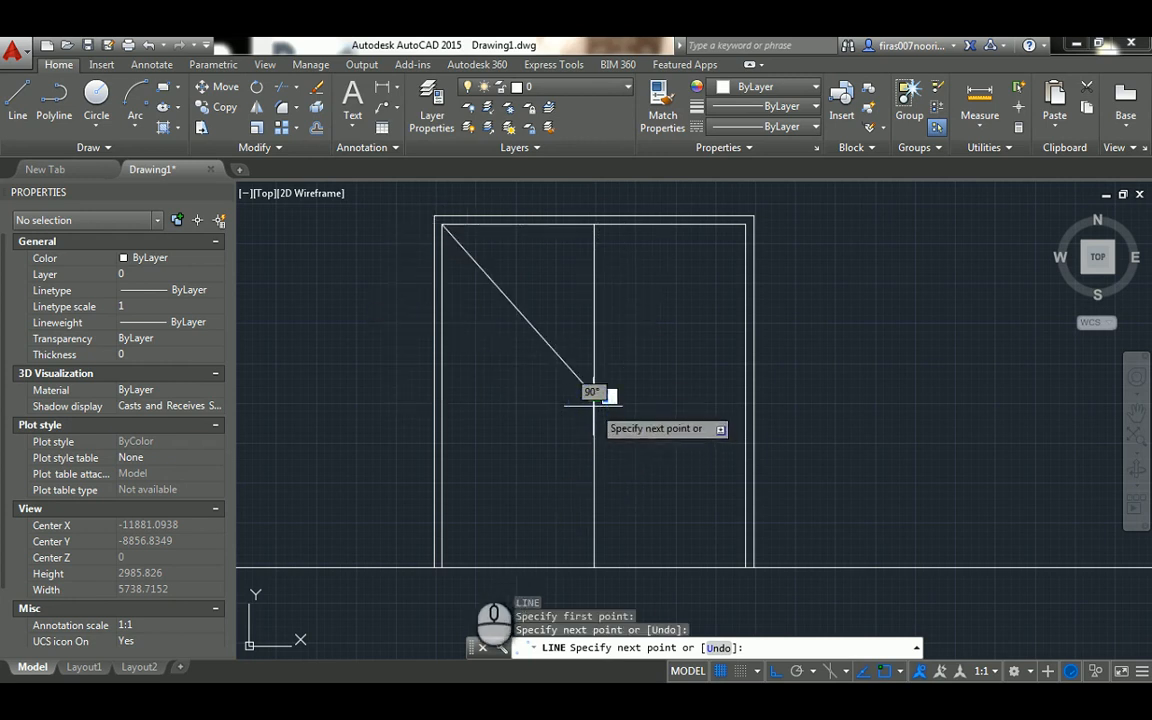
{"action": "left_click", "coordinate": [443, 566]}
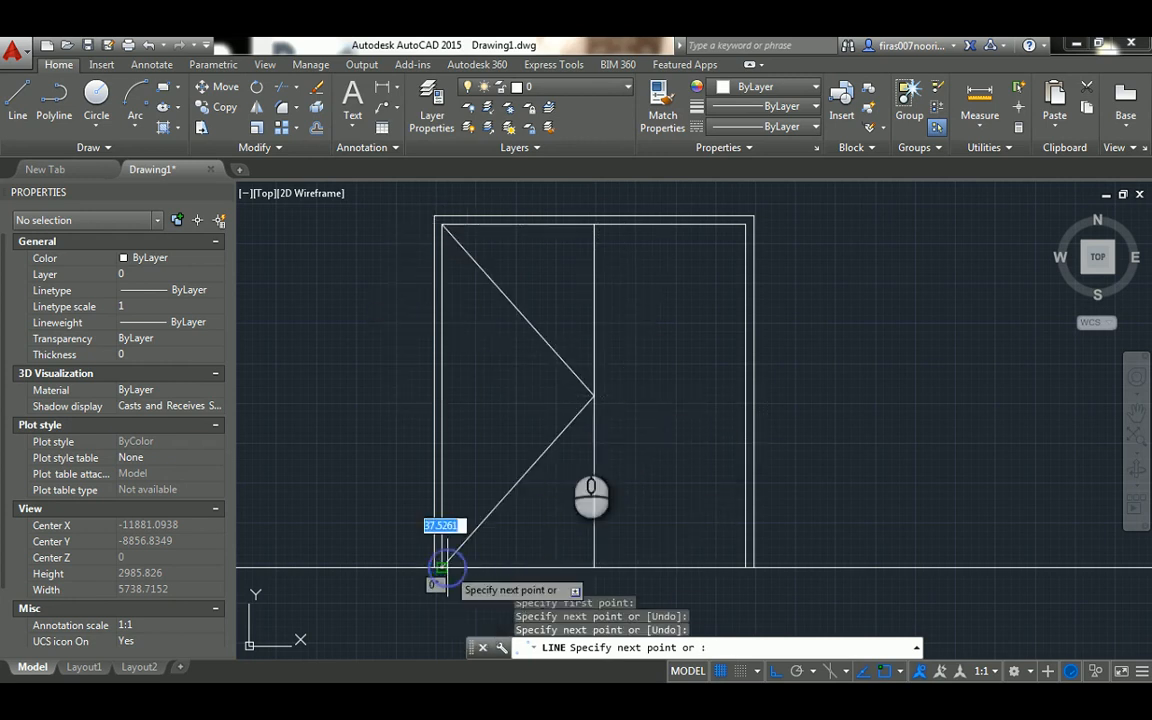
{"action": "key", "text": "Return"}
{"action": "middle_click_drag", "start_coordinate": [658, 321], "coordinate": [618, 349]}
{"action": "key", "text": "Escape"}
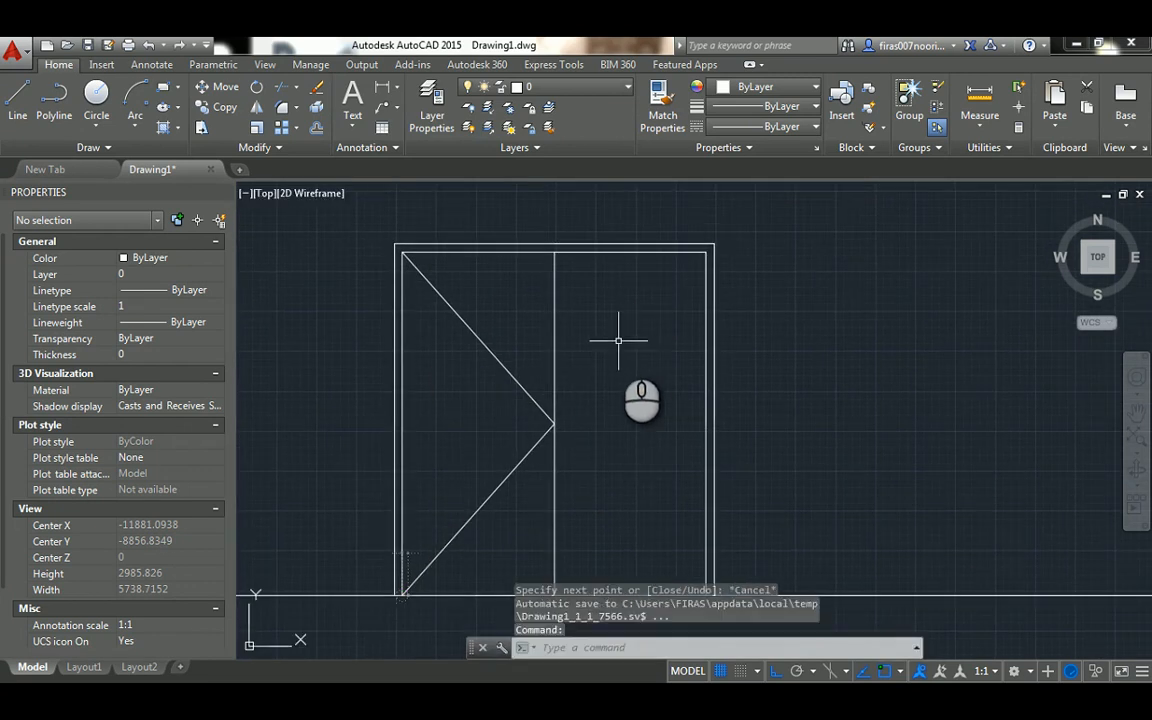
Mirror the left leaf's two opening lines about the door's vertical centre line, keeping the originals
{"action": "key", "text": "Return"}
{"action": "left_click", "coordinate": [535, 338]}
{"action": "left_click", "coordinate": [502, 460]}
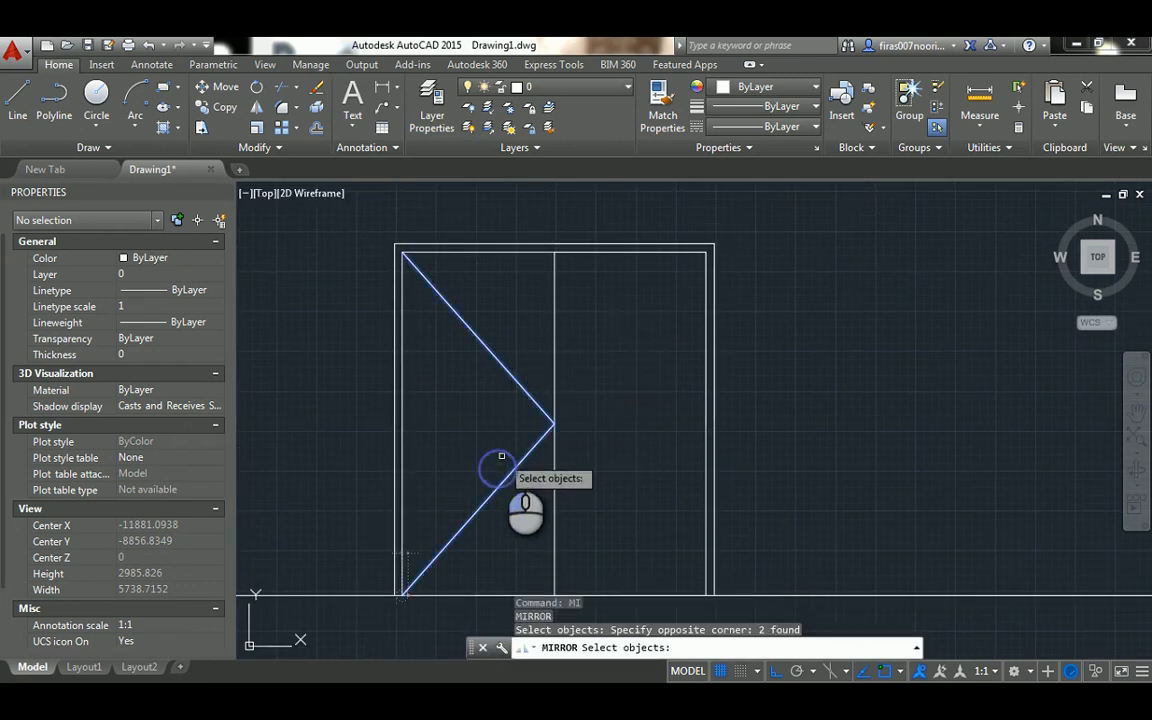
{"action": "key", "text": "Return"}
{"action": "left_click", "coordinate": [555, 252]}
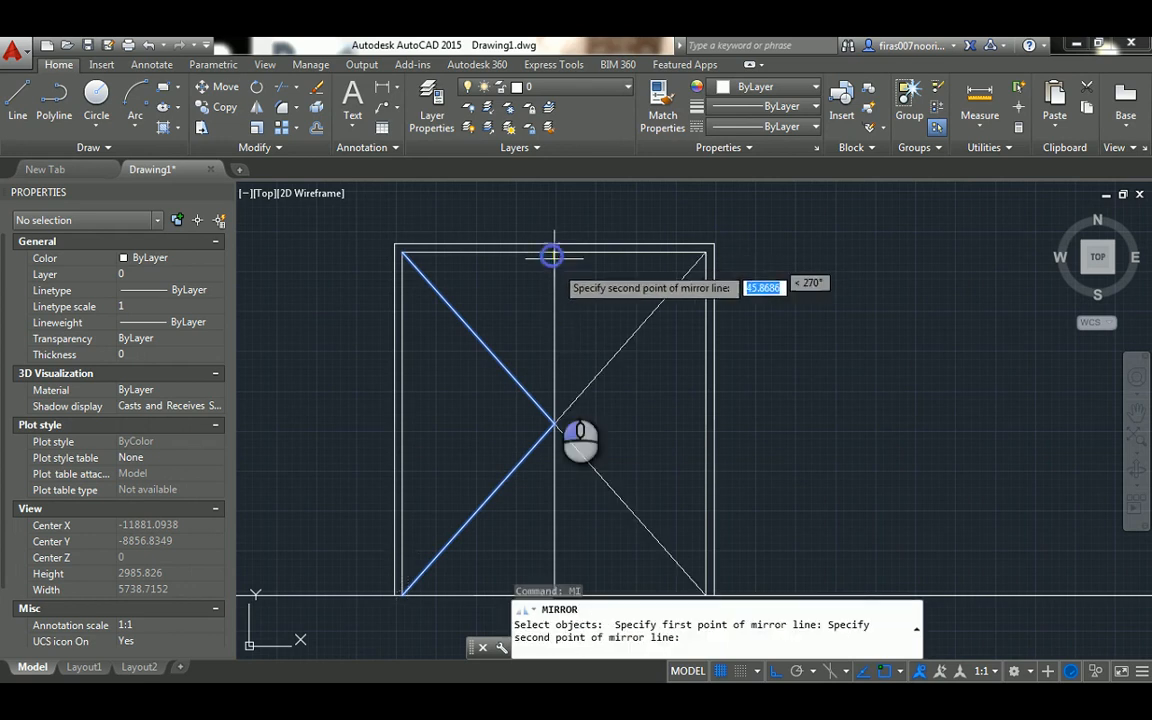
{"action": "left_click", "coordinate": [578, 577]}
{"action": "scroll", "coordinate": [637, 367], "scroll_direction": "up", "scroll_amount": 3}
{"action": "scroll", "coordinate": [582, 381], "scroll_direction": "down", "scroll_amount": 5}
{"action": "key", "text": "Escape"}
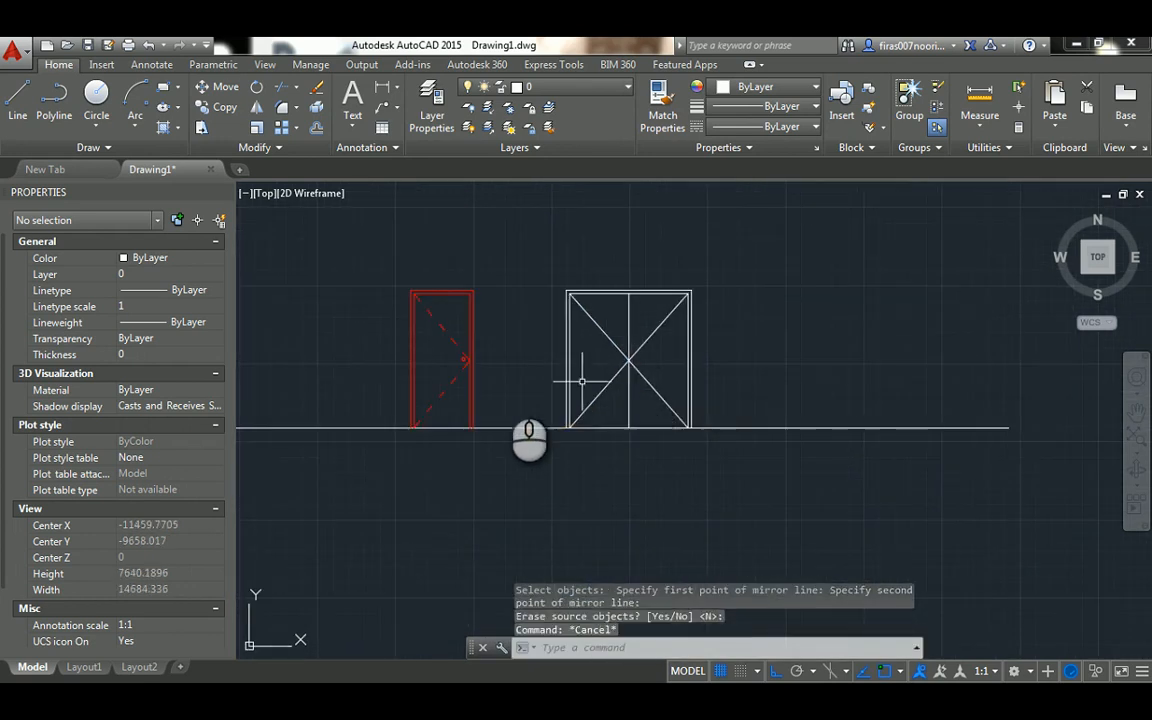
Give the double door's four diagonal opening lines the dashed ISO linetype with a linetype scale of 10
{"action": "scroll", "coordinate": [514, 368], "scroll_direction": "up", "scroll_amount": 2}
{"action": "left_click", "coordinate": [673, 283]}
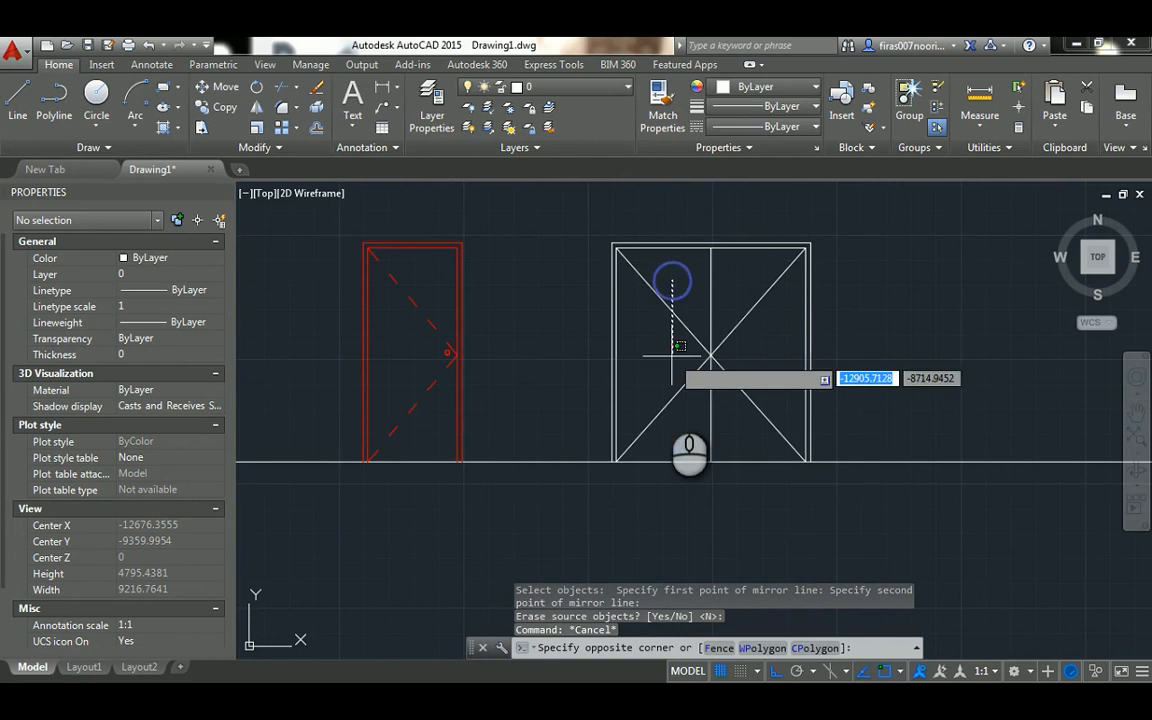
{"action": "left_click", "coordinate": [659, 422]}
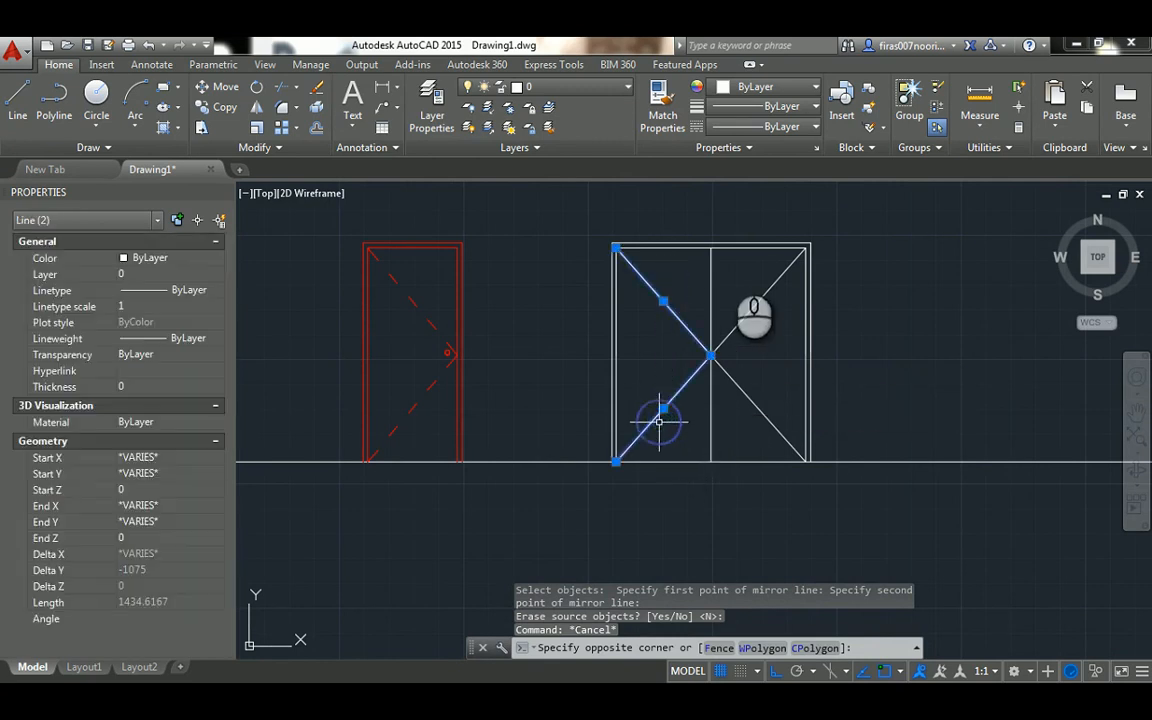
{"action": "left_click", "coordinate": [762, 262]}
{"action": "left_click", "coordinate": [727, 407]}
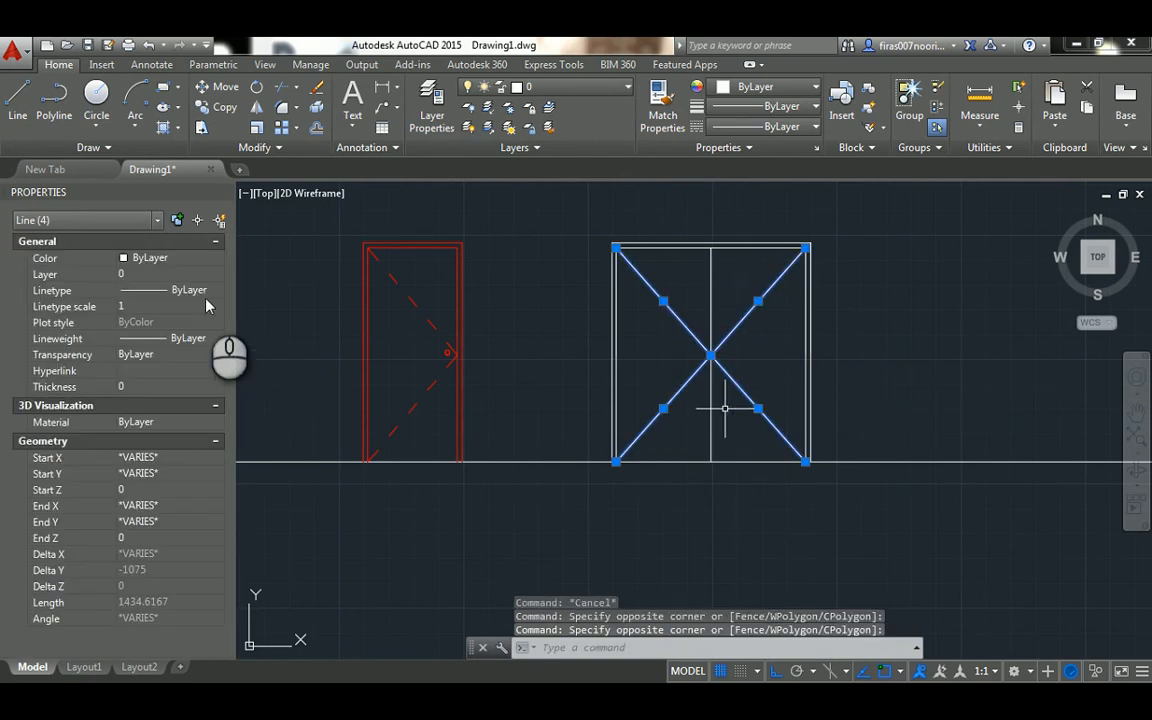
{"action": "left_click", "coordinate": [150, 289]}
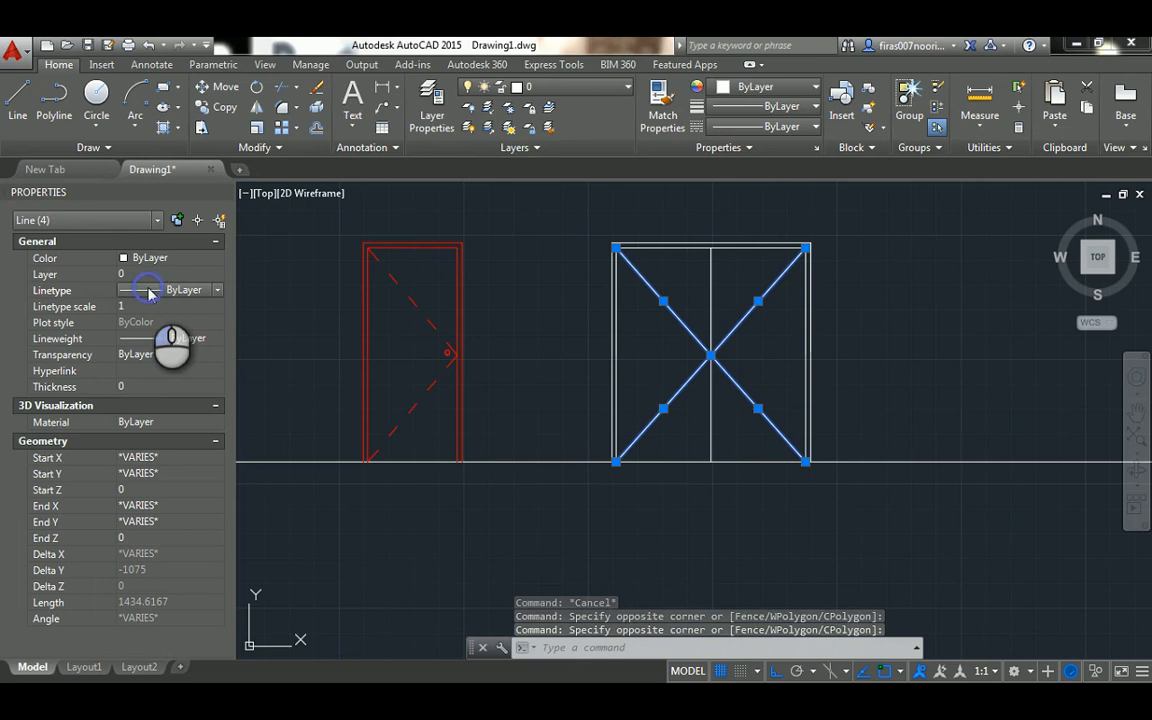
{"action": "left_click", "coordinate": [150, 291]}
{"action": "left_click", "coordinate": [153, 334]}
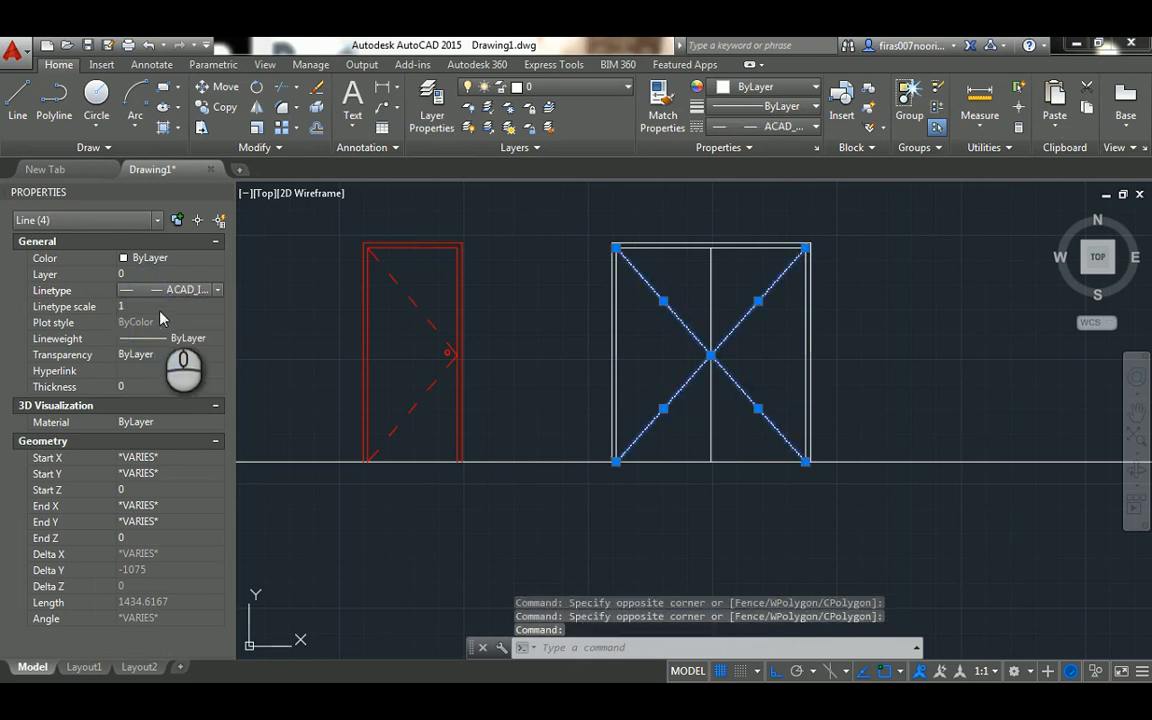
{"action": "left_click", "coordinate": [146, 308]}
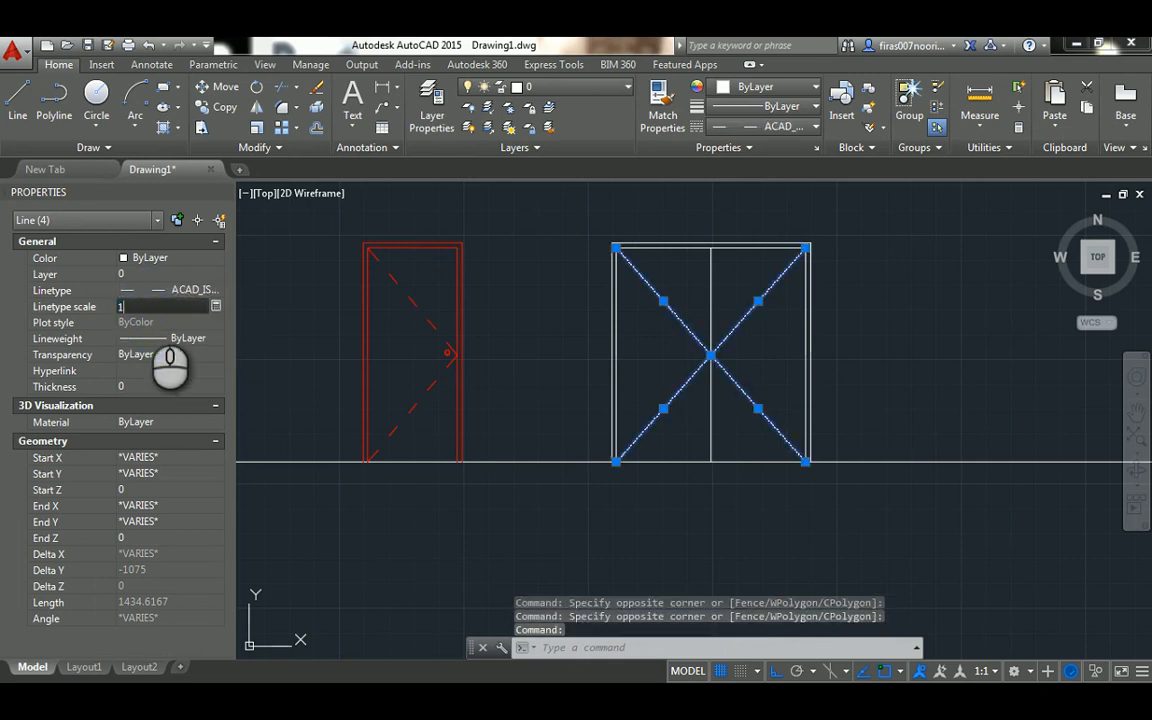
{"action": "key", "text": "Return"}
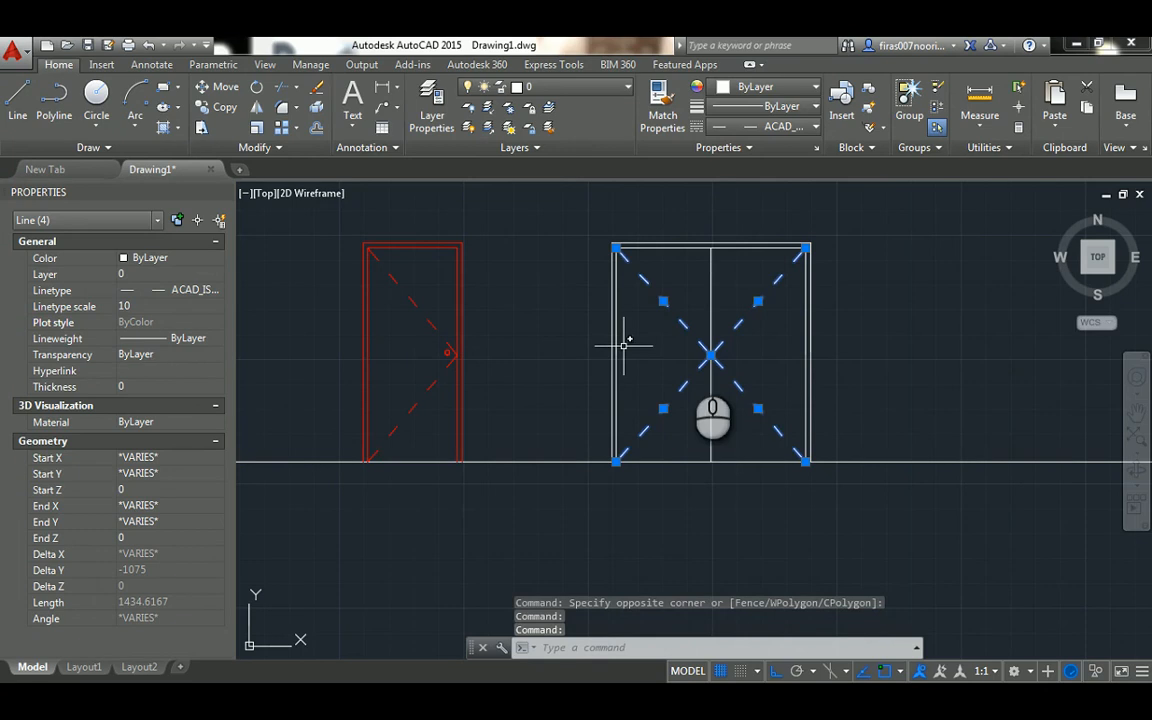
{"action": "scroll", "coordinate": [696, 354], "scroll_direction": "up", "scroll_amount": 2}
{"action": "key", "text": "Escape"}
Draw a rectangle over the left leaf from the top of the double door's centre line to the bottom-left inner frame corner
{"action": "middle_click_drag", "start_coordinate": [541, 273], "coordinate": [528, 327]}
{"action": "key", "text": "Escape"}
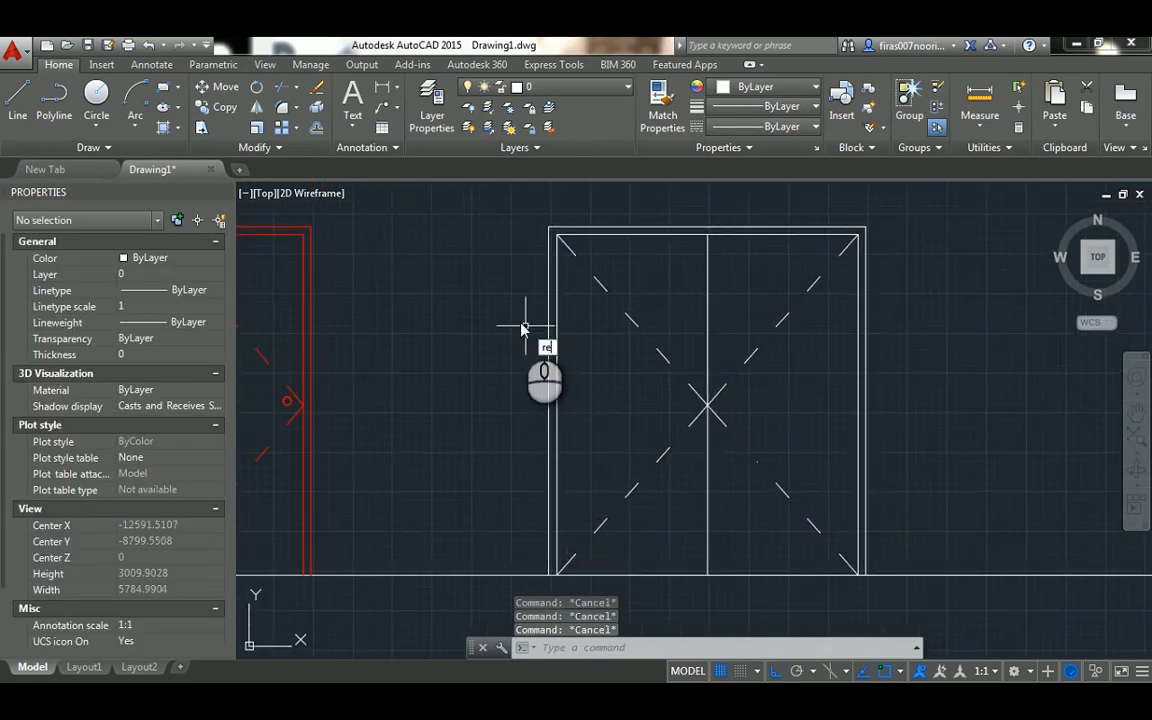
{"action": "key", "text": "Return"}
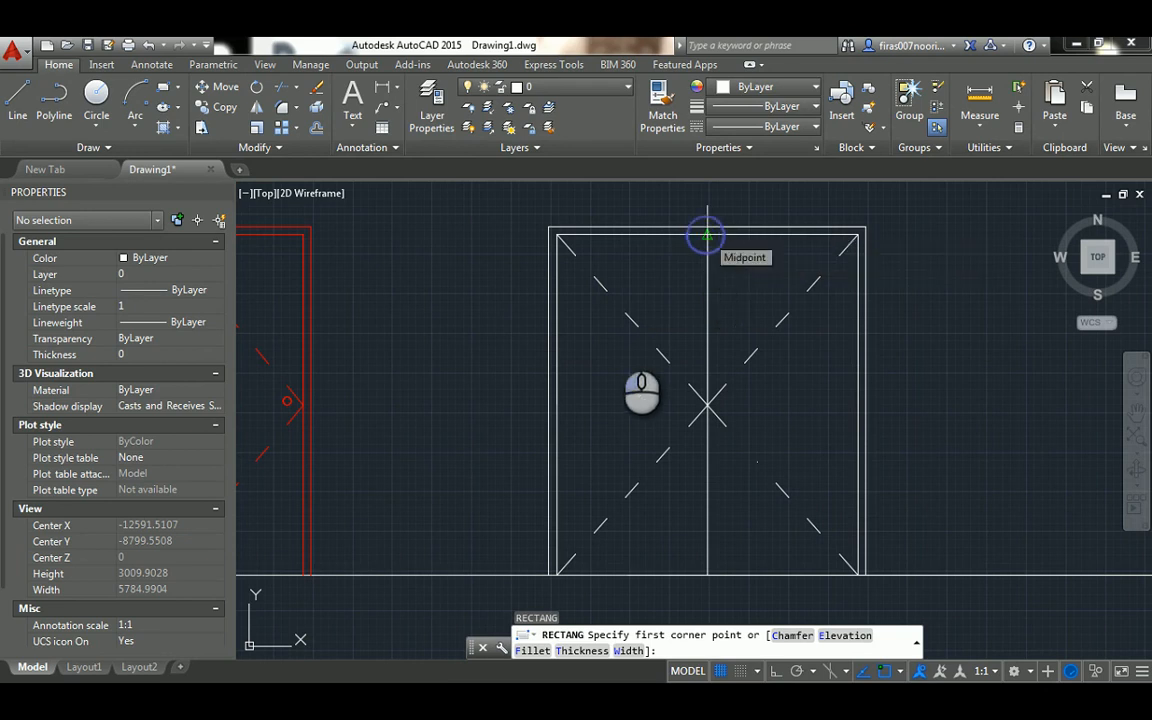
{"action": "left_click", "coordinate": [707, 233]}
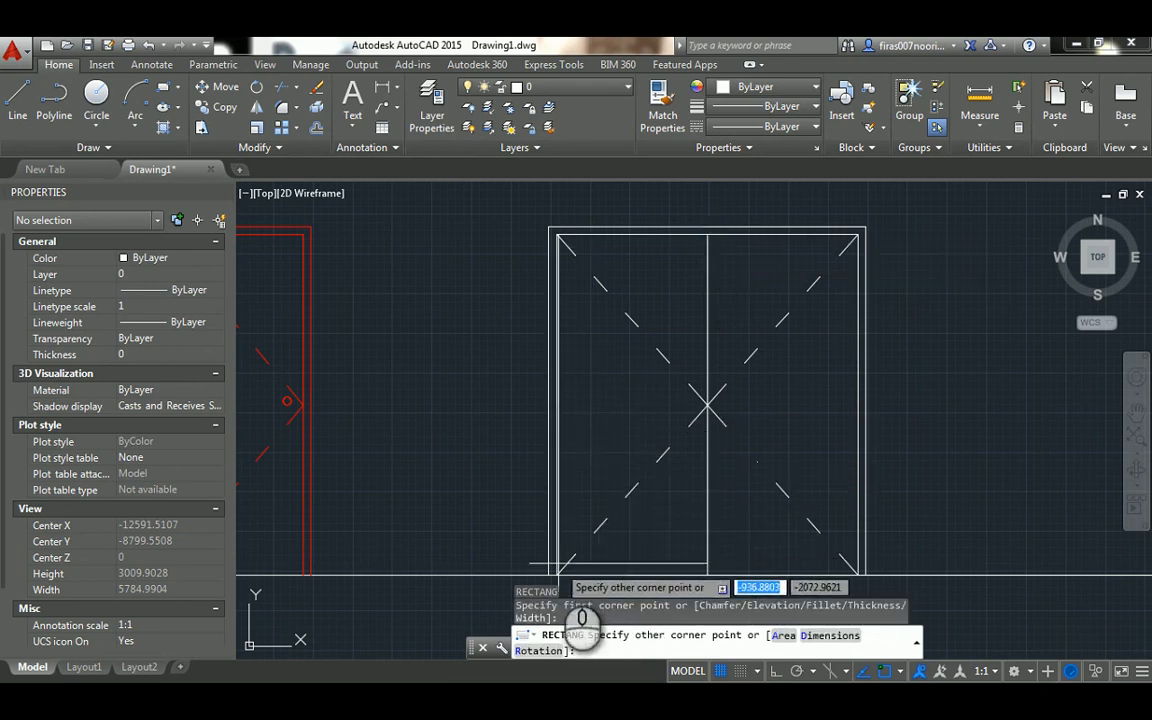
{"action": "key", "text": "Escape"}
{"action": "key", "text": "Escape"}
Offset the left leaf's rectangle 150 inward to form its inner panel
{"action": "type", "text": "o"}
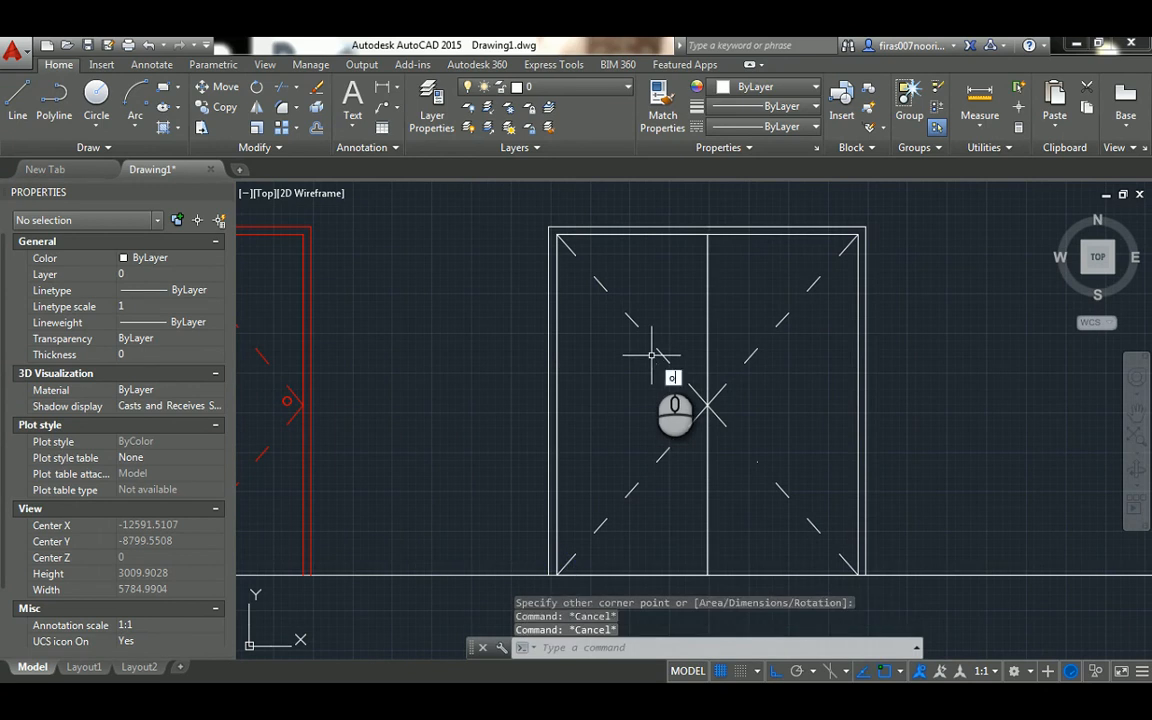
{"action": "key", "text": "Return"}
{"action": "type", "text": "159"}
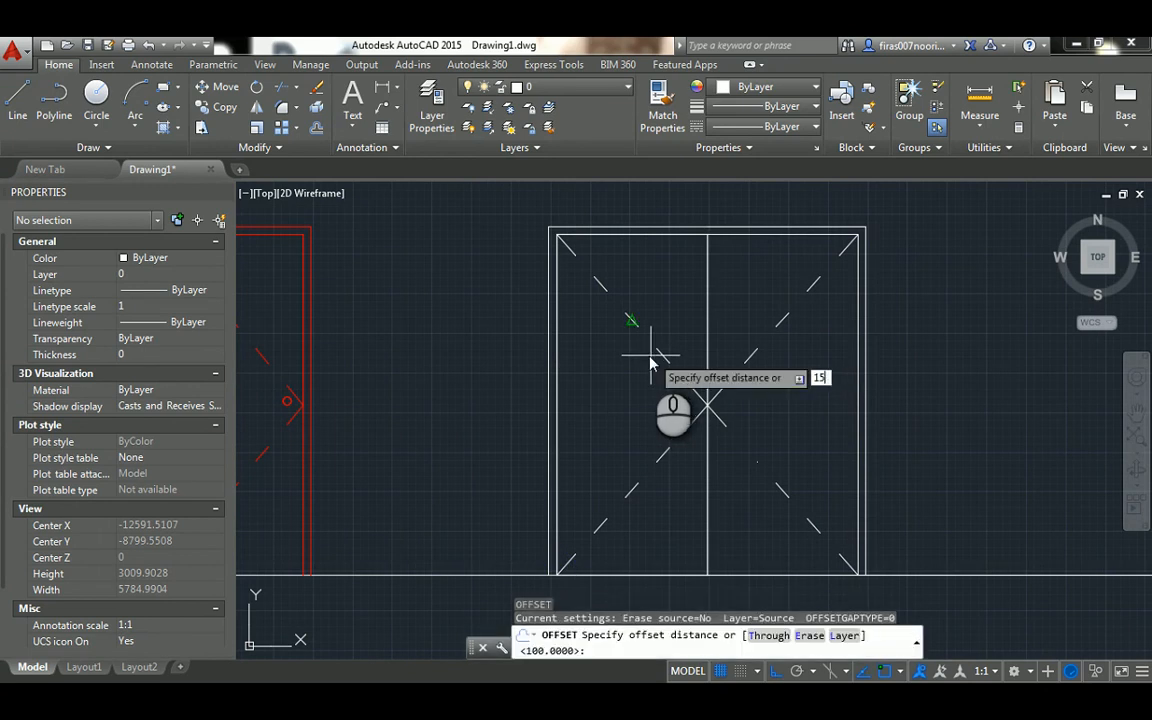
{"action": "key", "text": "Return"}
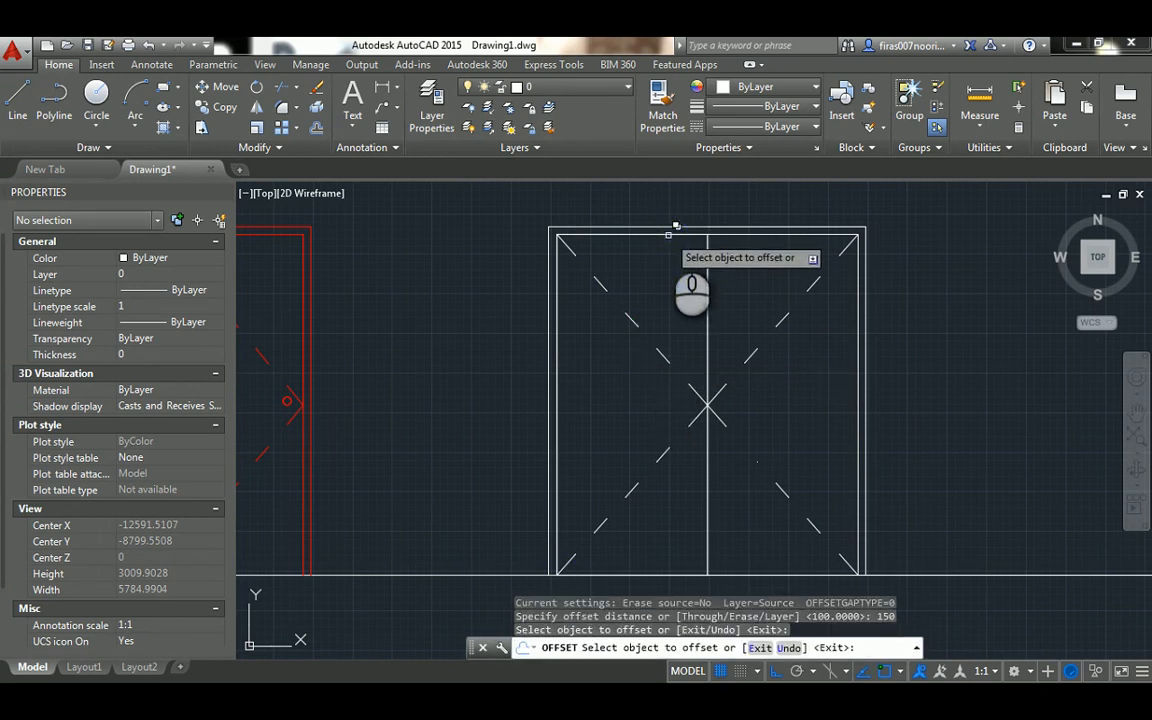
{"action": "left_click", "coordinate": [668, 235]}
{"action": "left_click", "coordinate": [658, 274]}
{"action": "left_click", "coordinate": [654, 276]}
{"action": "key", "text": "Escape"}
{"action": "key", "text": "Escape"}
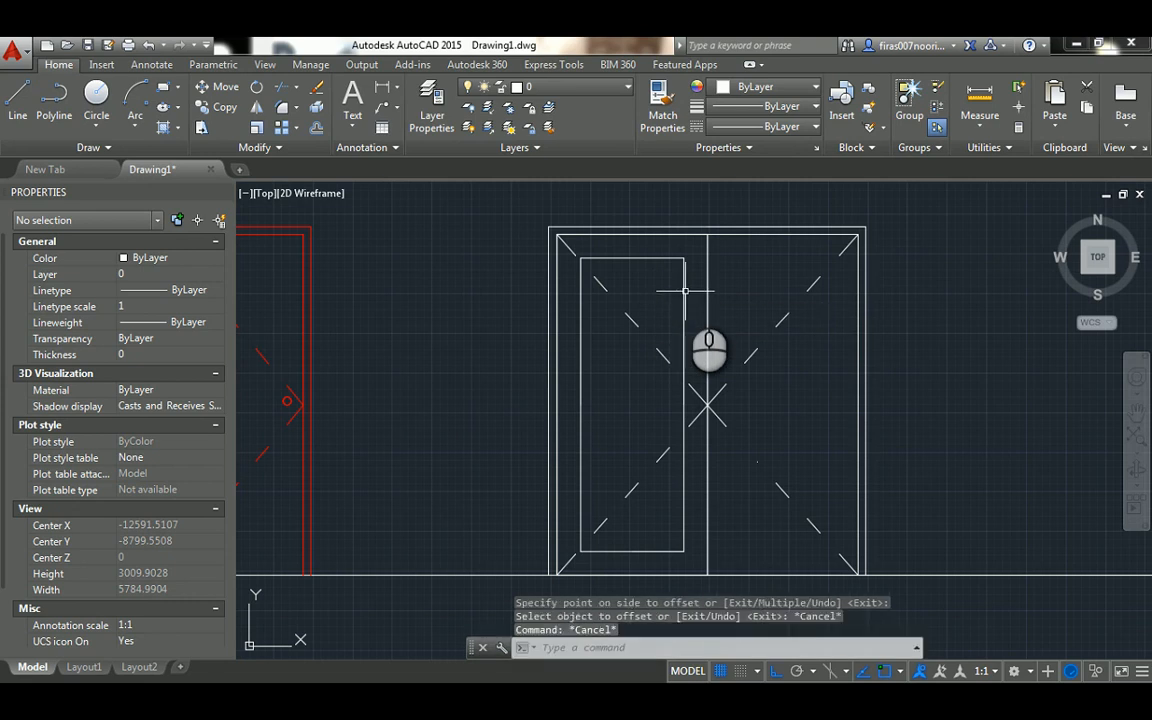
{"action": "key", "text": "Escape"}
{"action": "key", "text": "Escape"}
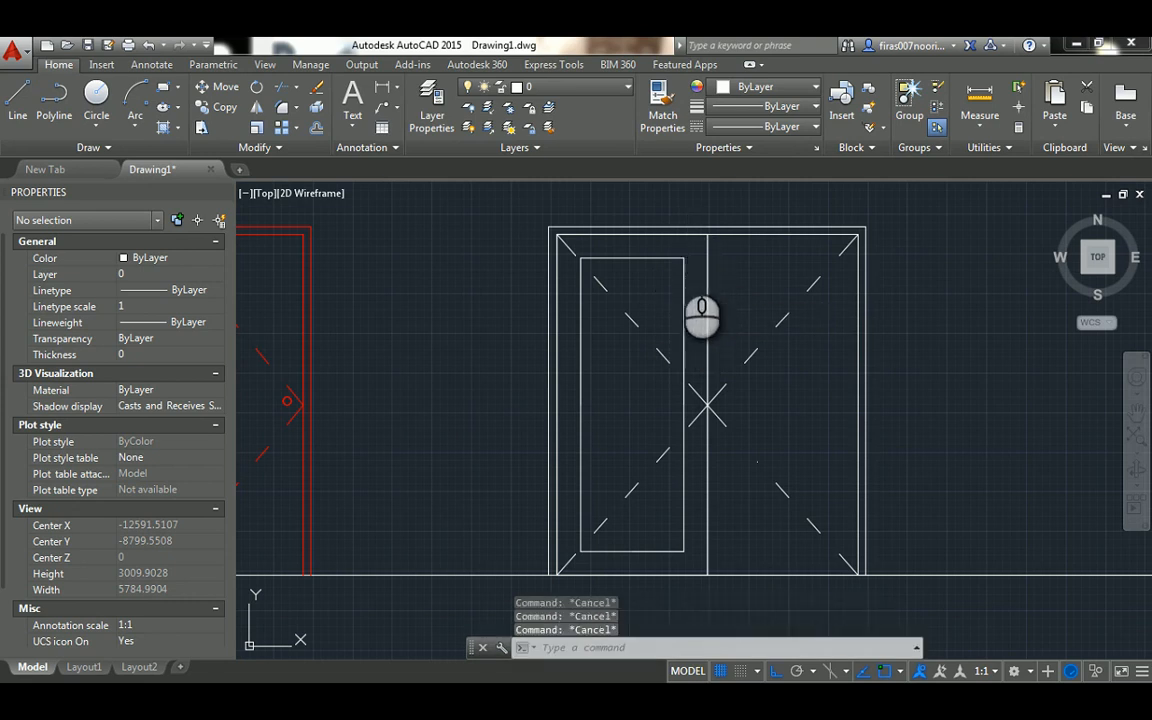
Mirror the left leaf's outer and inner rectangles about the door's vertical centre line, keeping the originals
{"action": "type", "text": "mi"}
{"action": "key", "text": "Return"}
{"action": "left_click", "coordinate": [684, 275]}
{"action": "left_click", "coordinate": [677, 235]}
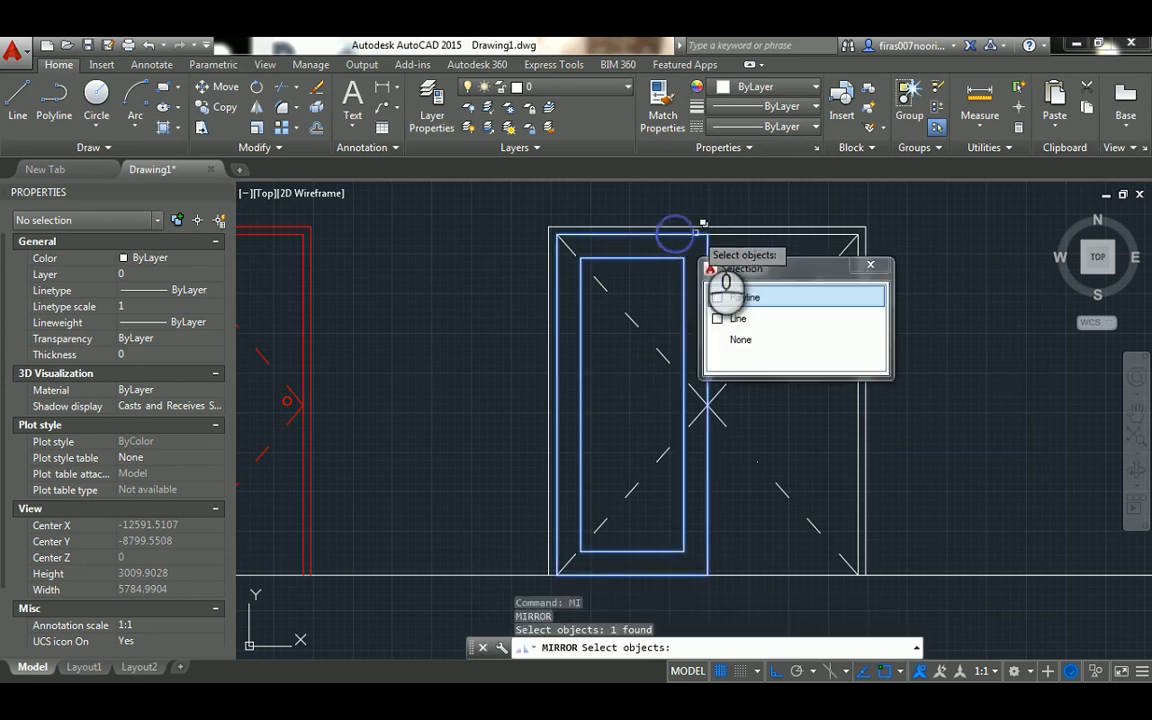
{"action": "left_click", "coordinate": [699, 233]}
{"action": "key", "text": "Return"}
{"action": "left_click", "coordinate": [706, 233]}
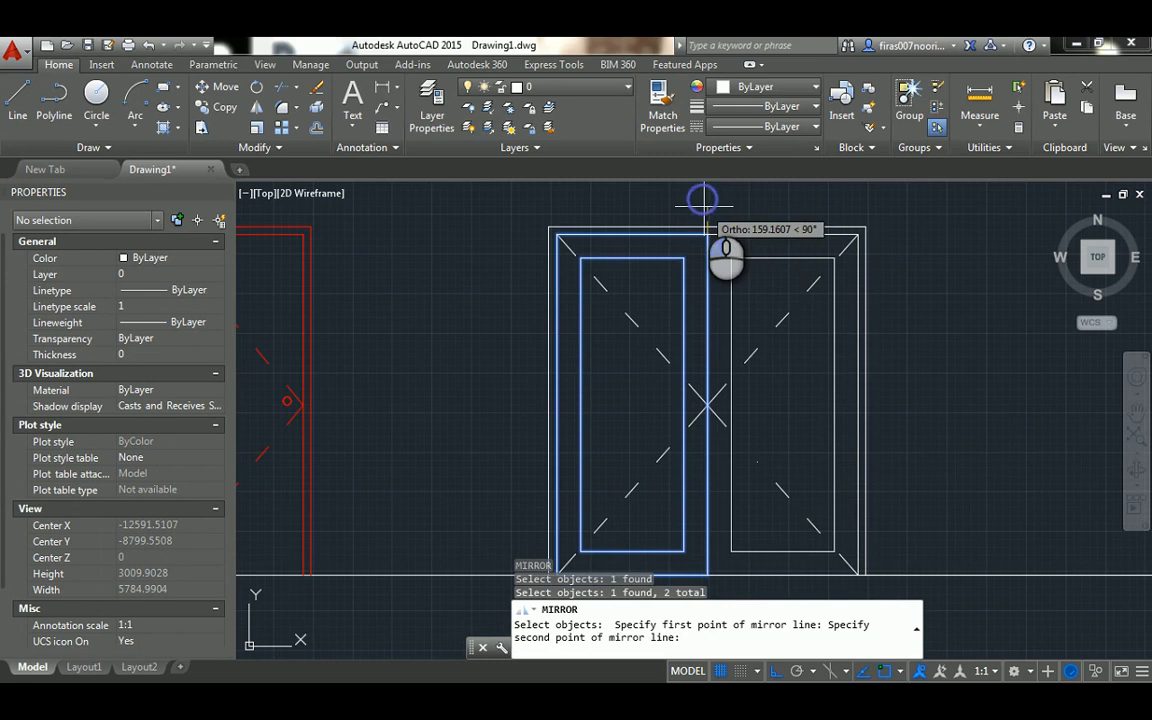
{"action": "left_click", "coordinate": [704, 200]}
{"action": "key", "text": "Return"}
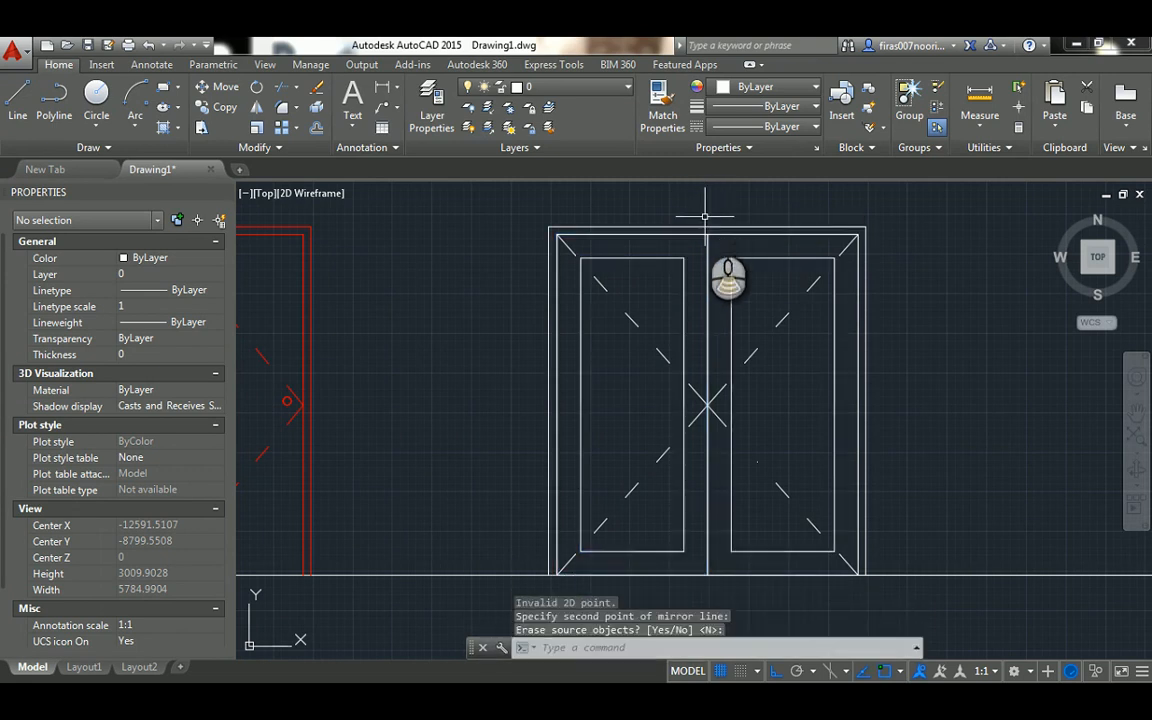
{"action": "scroll", "coordinate": [704, 216], "scroll_direction": "down", "scroll_amount": 2}
{"action": "key", "text": "Escape"}
{"action": "key", "text": "Escape"}
Draw a vertical projection line from the right jamb's outer corner of the unequal double door in plan down to the ground line
{"action": "scroll", "coordinate": [666, 281], "scroll_direction": "up", "scroll_amount": 2}
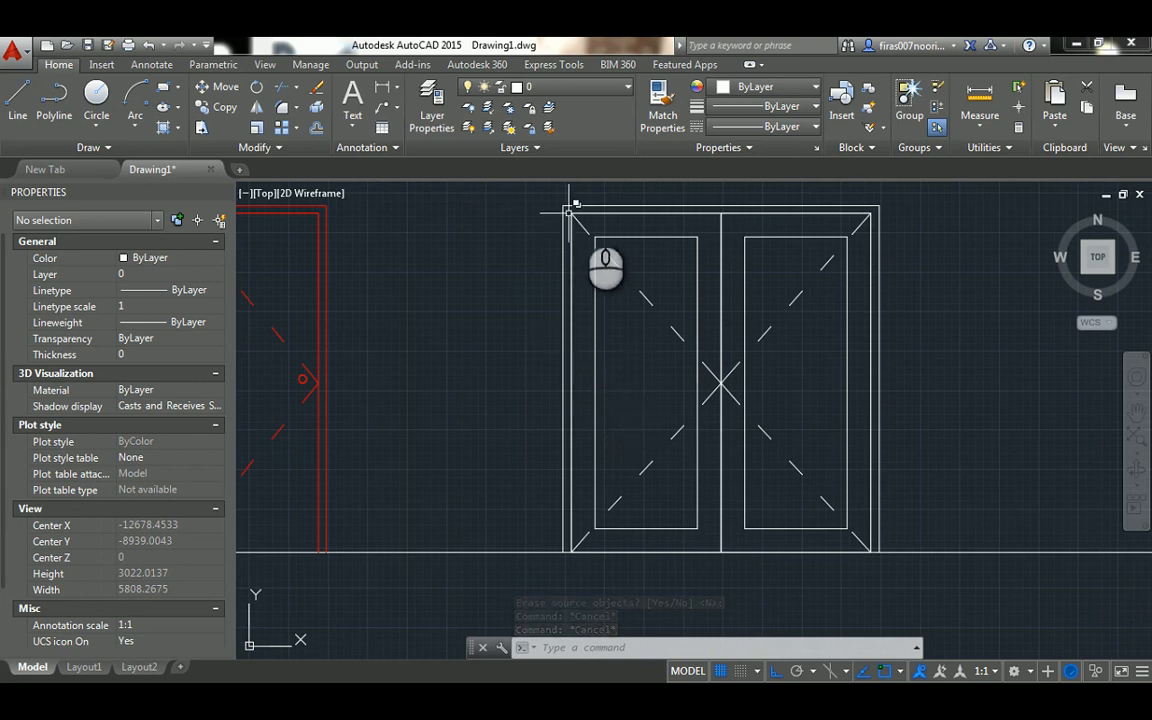
{"action": "scroll", "coordinate": [650, 340], "scroll_direction": "down", "scroll_amount": 4}
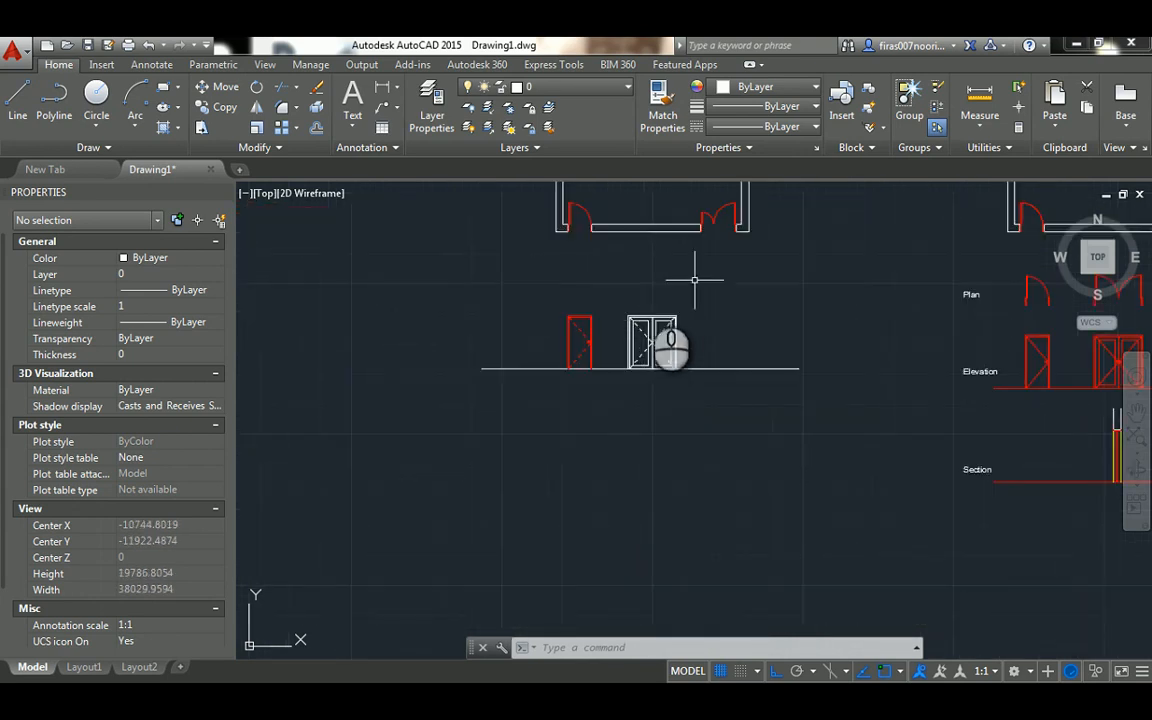
{"action": "scroll", "coordinate": [675, 270], "scroll_direction": "up", "scroll_amount": 2}
{"action": "scroll", "coordinate": [610, 270], "scroll_direction": "up", "scroll_amount": 2}
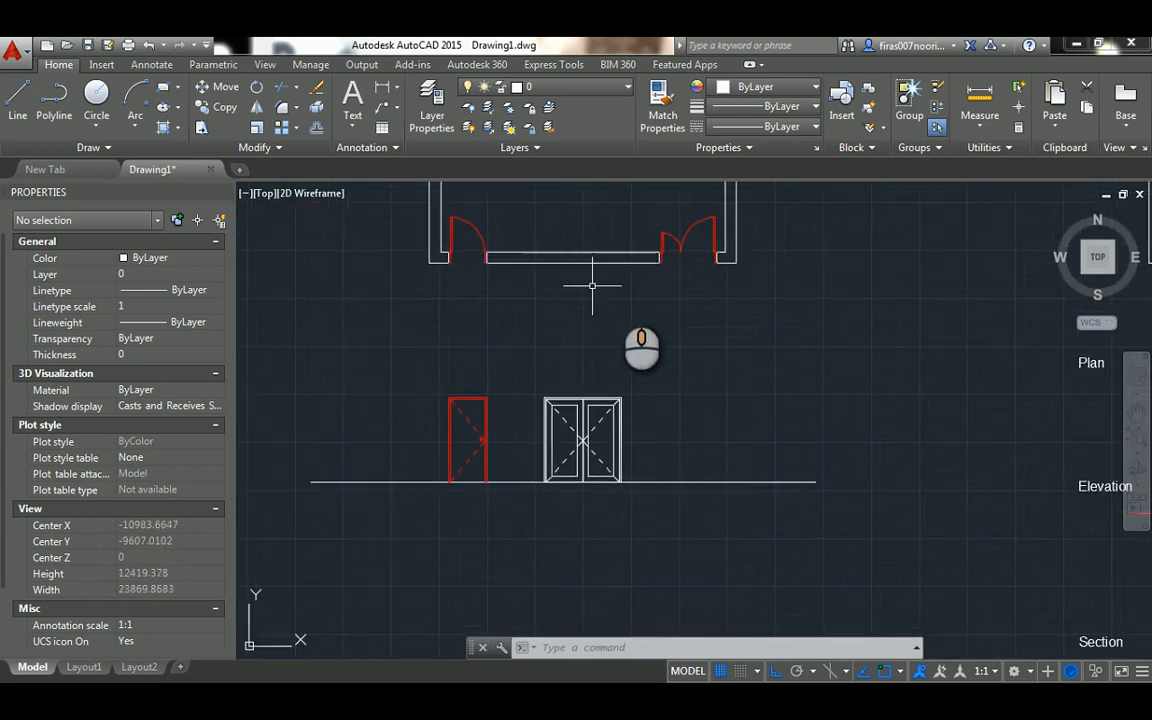
{"action": "key", "text": "Escape"}
{"action": "key", "text": "Escape"}
{"action": "key", "text": "Escape"}
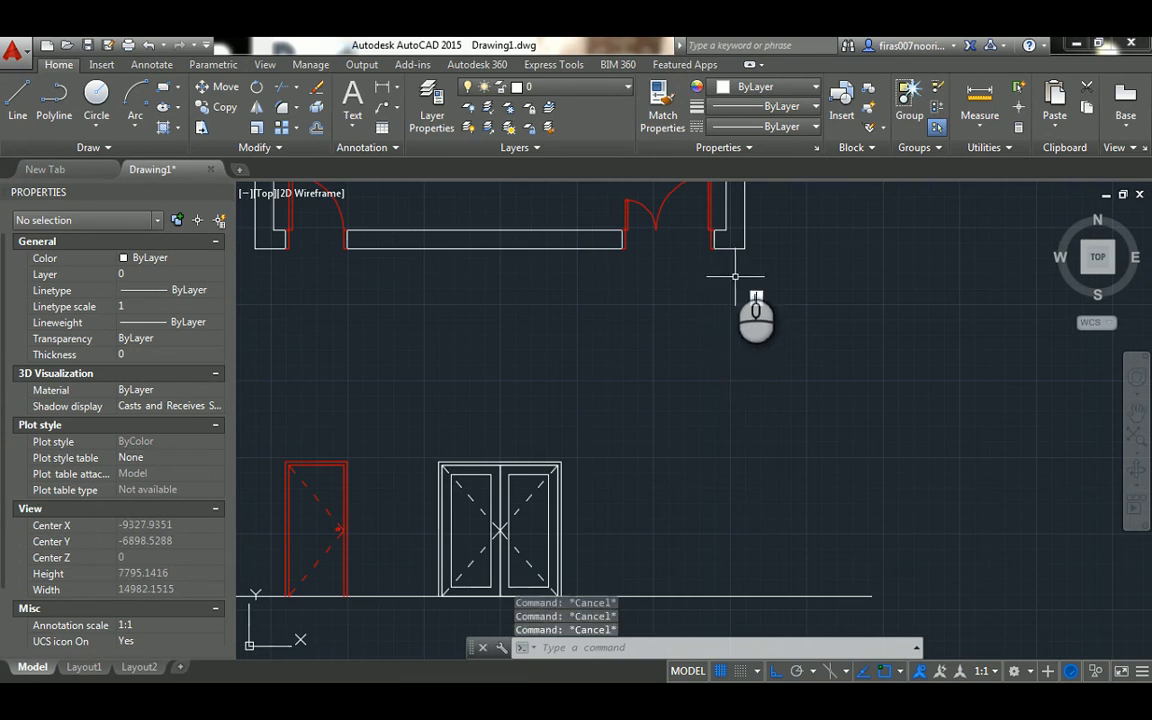
{"action": "type", "text": "l"}
{"action": "key", "text": "Return"}
{"action": "left_click", "coordinate": [714, 249]}
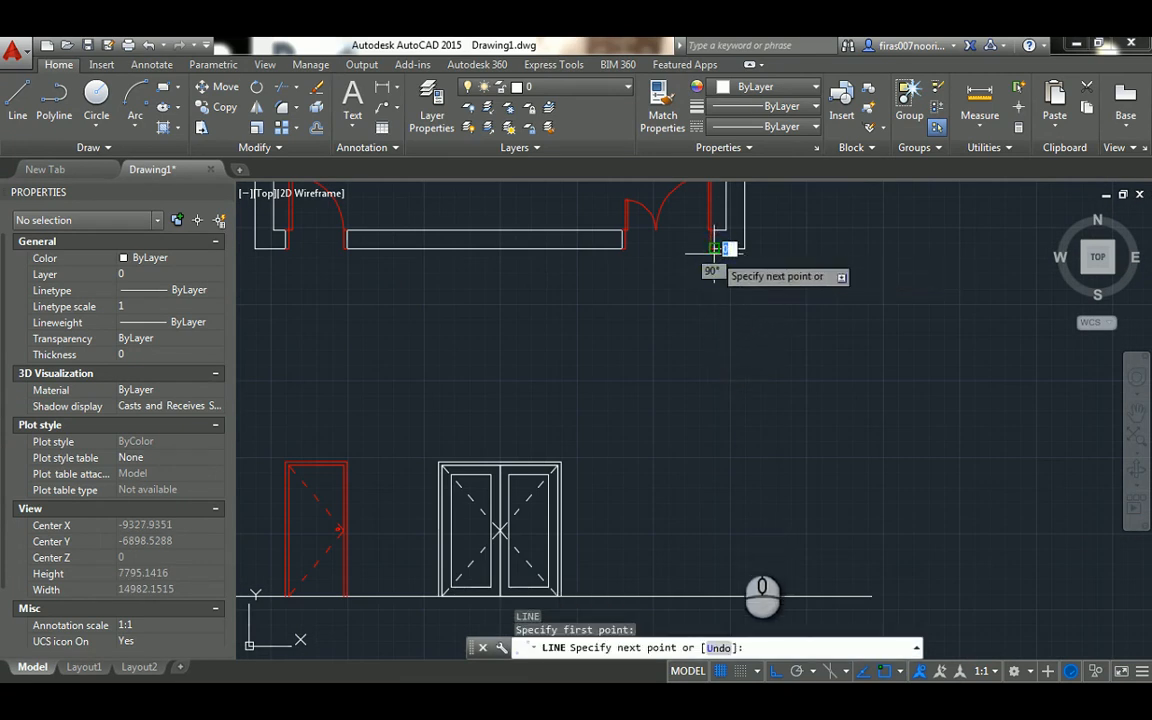
{"action": "left_click", "coordinate": [714, 596]}
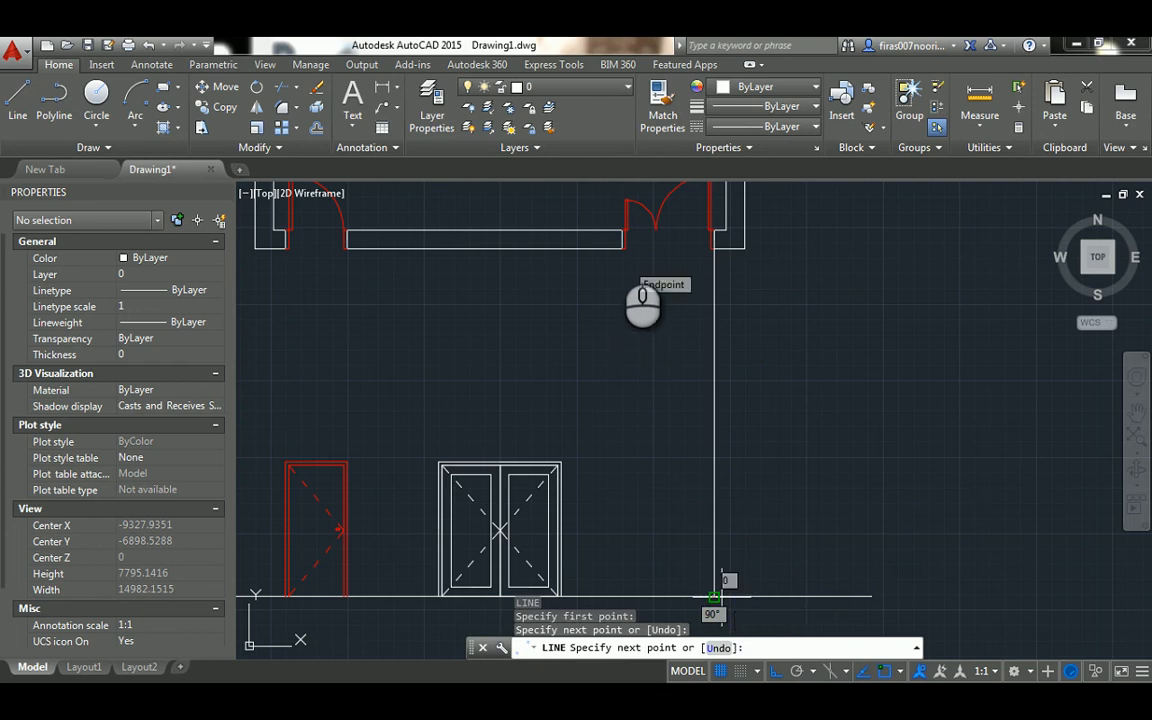
{"action": "key", "text": "Escape"}
Draw a vertical projection line from the left jamb's outer corner of the unequal double door in plan down to the ground line
{"action": "scroll", "coordinate": [622, 245], "scroll_direction": "up", "scroll_amount": 2}
{"action": "key", "text": "Return"}
{"action": "left_click", "coordinate": [622, 250]}
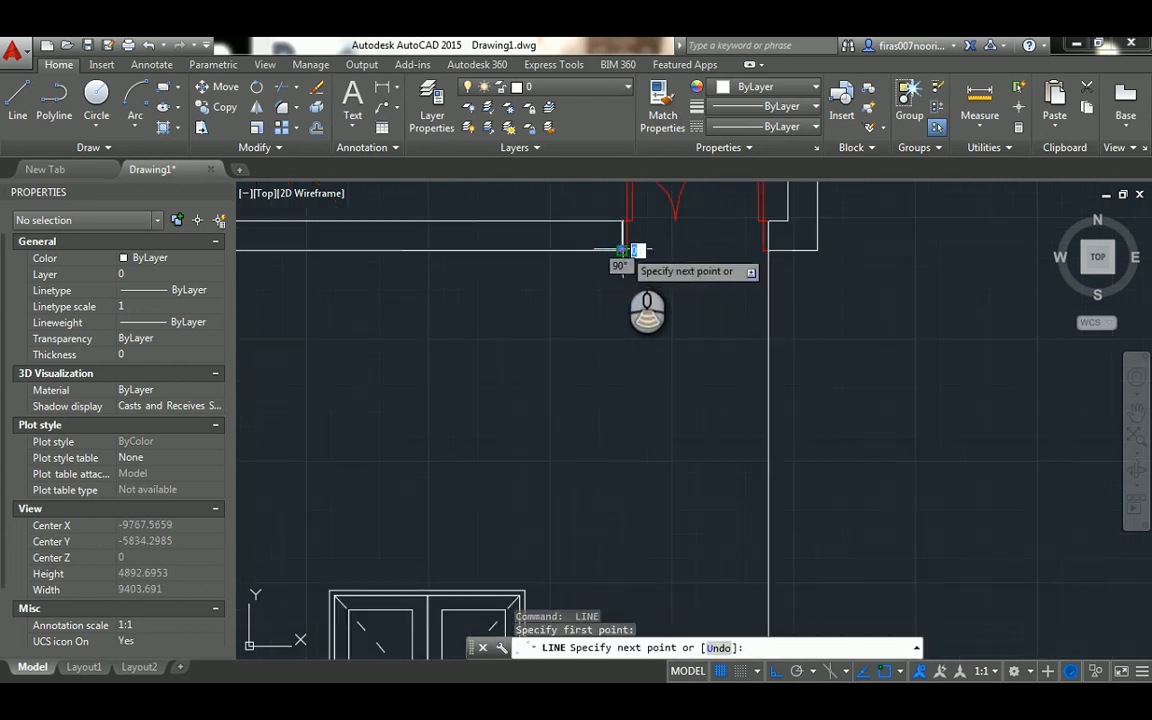
{"action": "scroll", "coordinate": [643, 386], "scroll_direction": "down", "scroll_amount": 3}
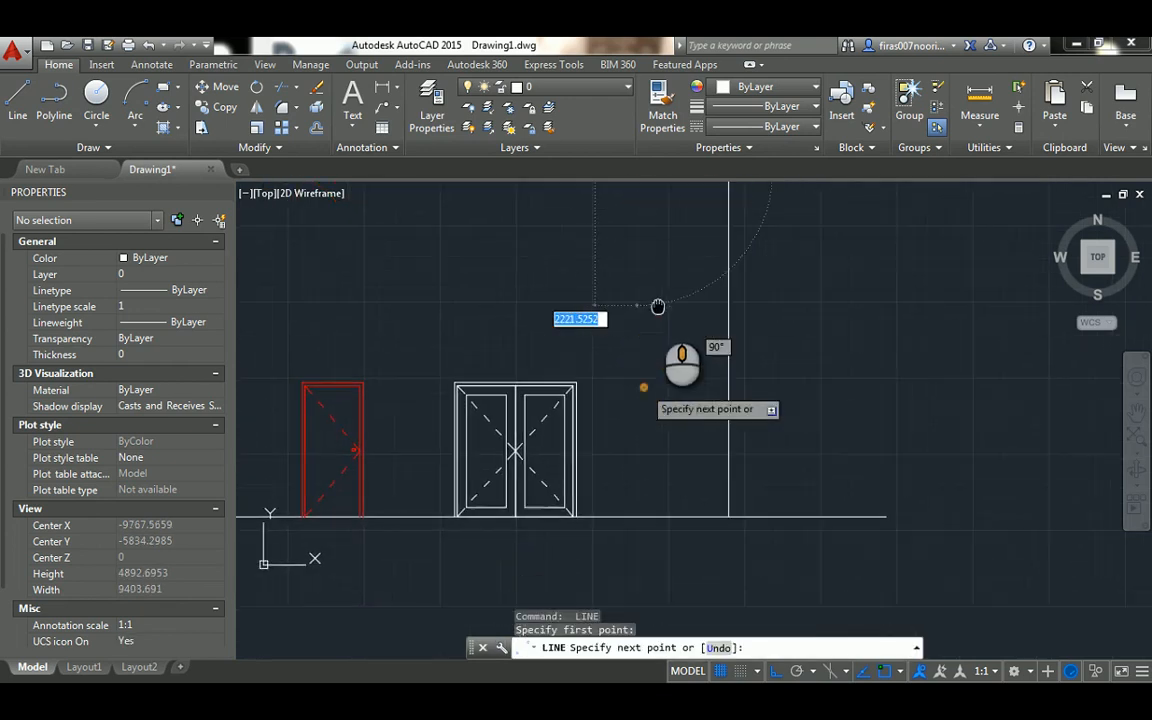
{"action": "left_click", "coordinate": [637, 517]}
{"action": "key", "text": "Escape"}
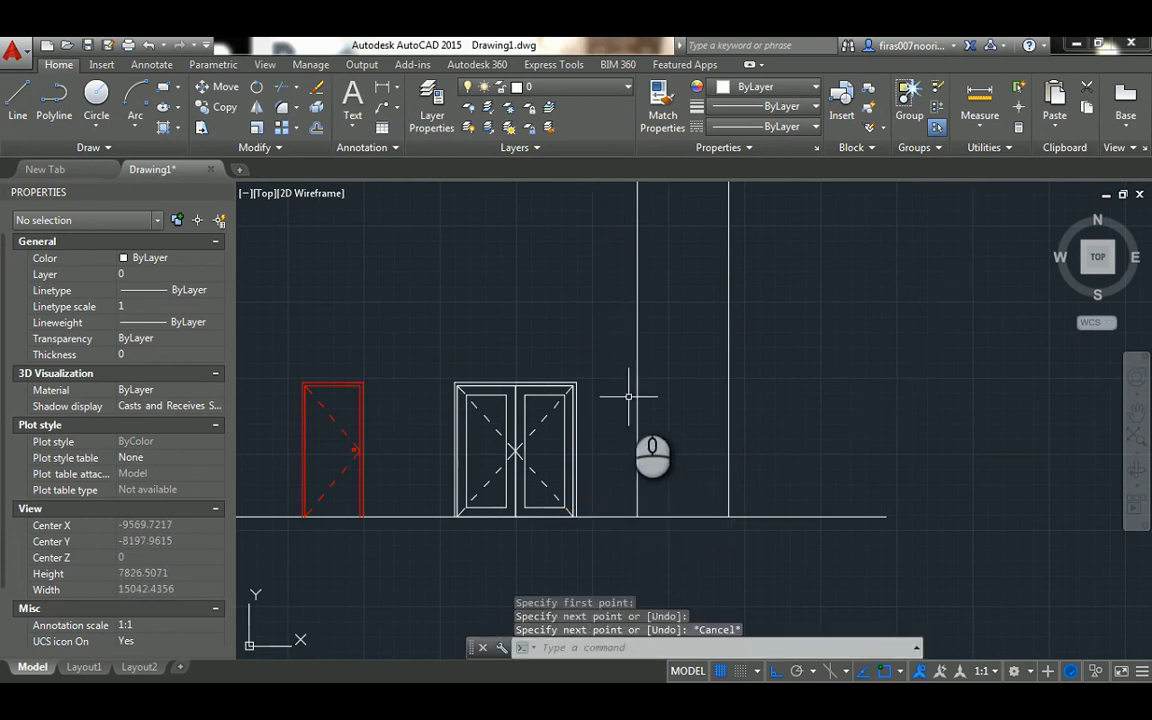
Draw a vertical line from where the two unequal leaves meet in plan down past the ground line
{"action": "scroll", "coordinate": [625, 395], "scroll_direction": "down", "scroll_amount": 4}
{"action": "key", "text": "Return"}
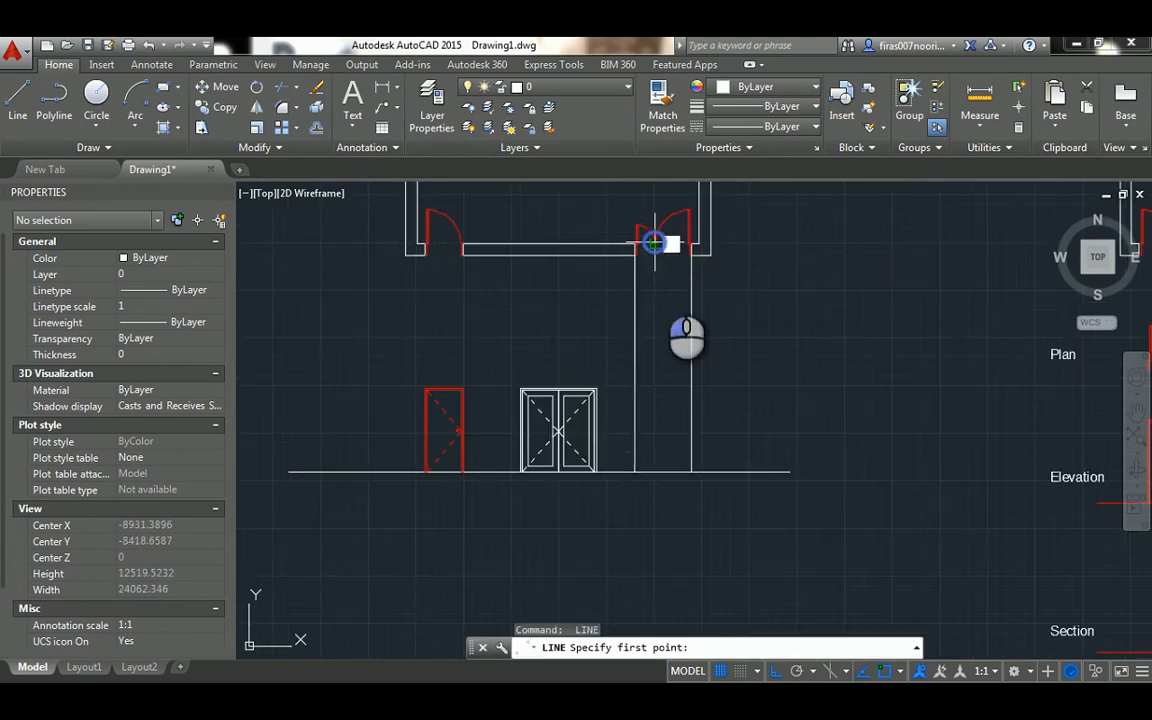
{"action": "left_click", "coordinate": [654, 245]}
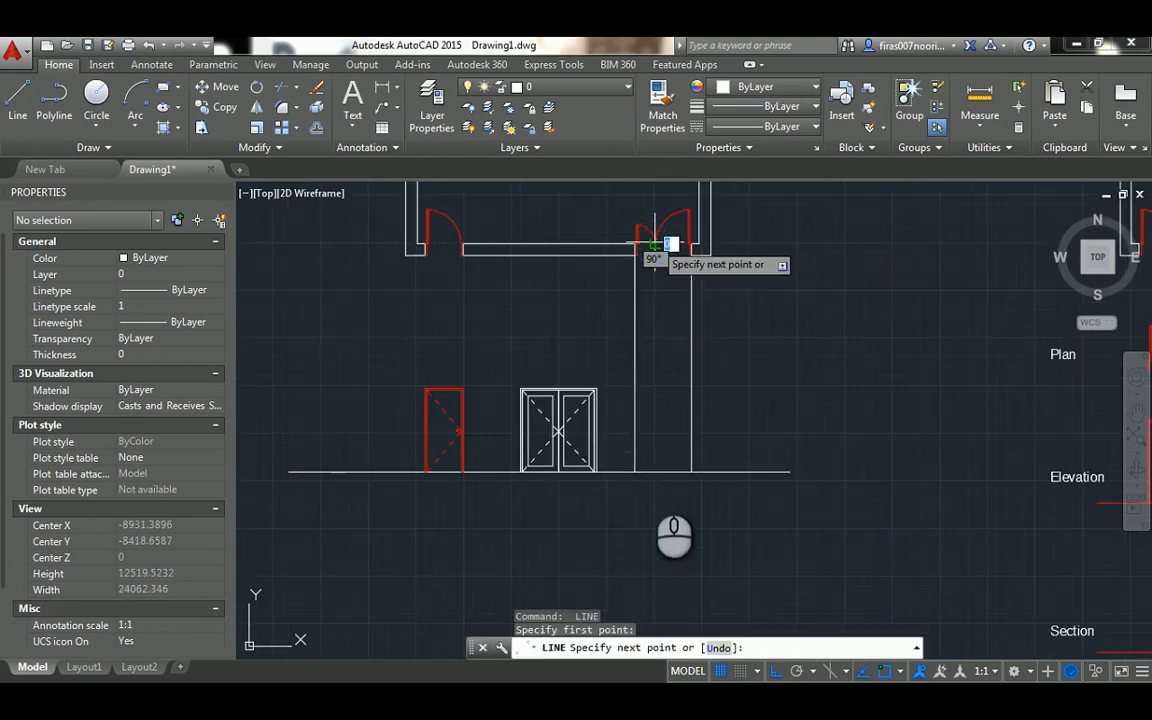
{"action": "left_click", "coordinate": [657, 513]}
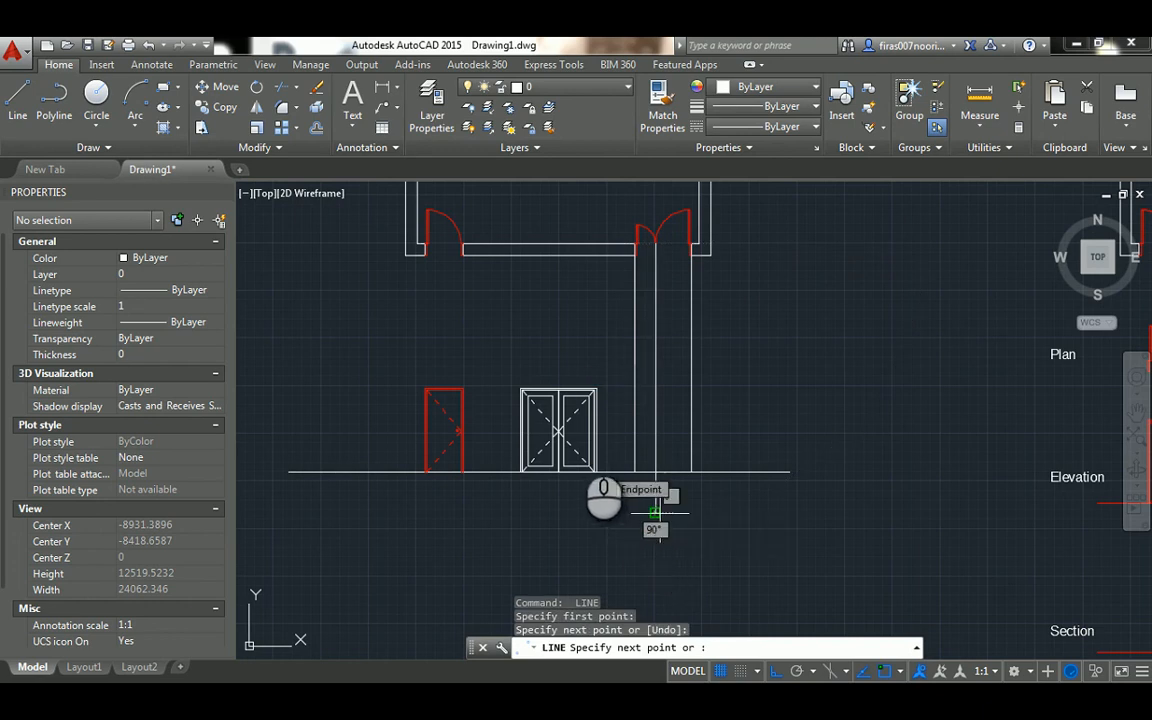
{"action": "scroll", "coordinate": [605, 485], "scroll_direction": "up", "scroll_amount": 2}
{"action": "key", "text": "Escape"}
{"action": "key", "text": "Escape"}
{"action": "key", "text": "Escape"}
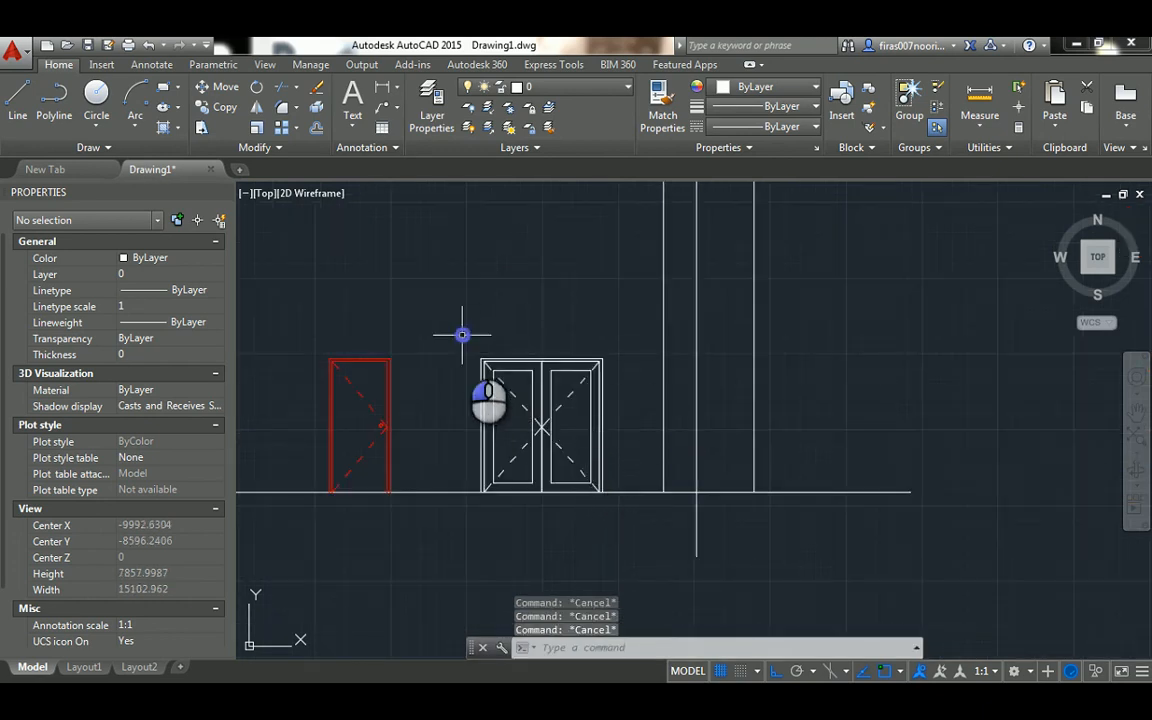
Set the colour of the whole double-door elevation to red
{"action": "left_click", "coordinate": [462, 335]}
{"action": "left_click", "coordinate": [610, 523]}
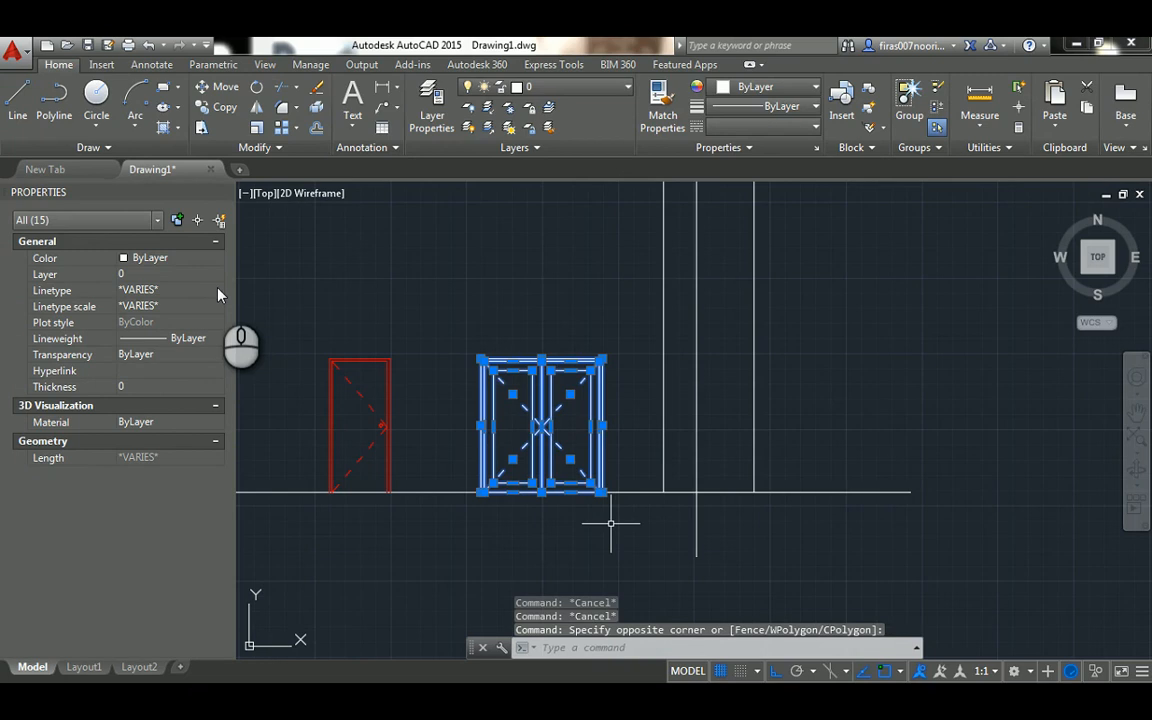
{"action": "left_click", "coordinate": [193, 265]}
{"action": "left_click", "coordinate": [150, 289]}
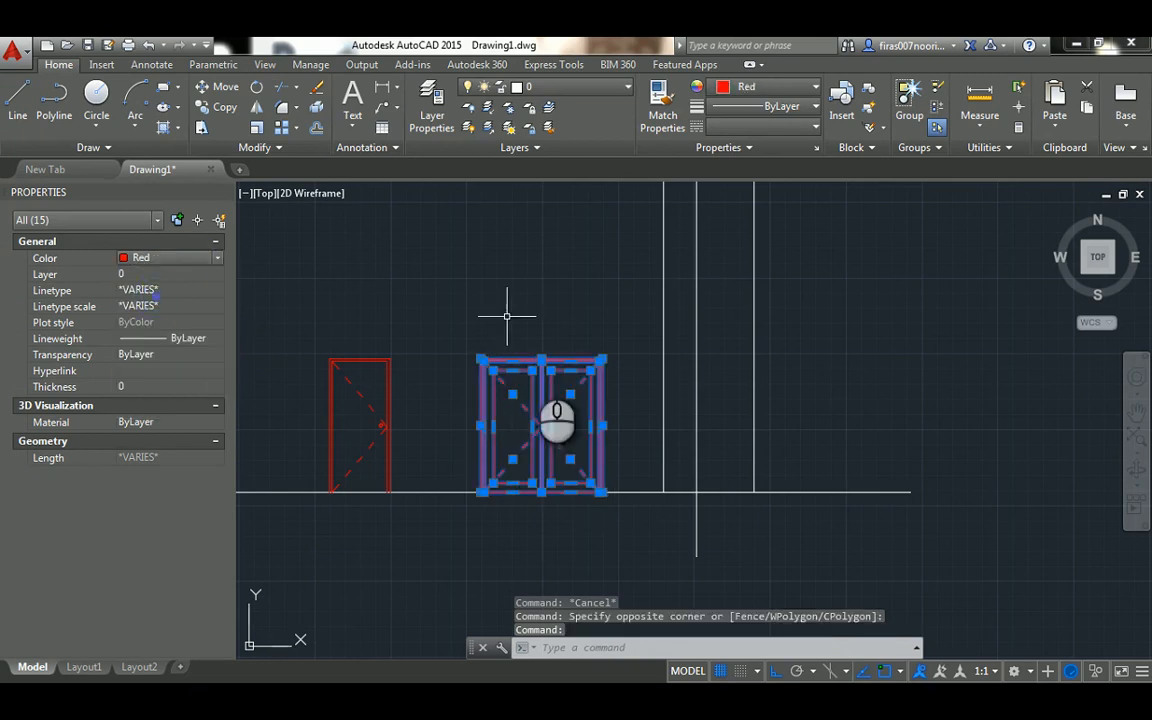
{"action": "key", "text": "Escape"}
{"action": "key", "text": "Escape"}
Copy the double-door elevation so its lower right frame corner meets the unequal door's right projection line at the ground line
{"action": "scroll", "coordinate": [512, 385], "scroll_direction": "up", "scroll_amount": 2}
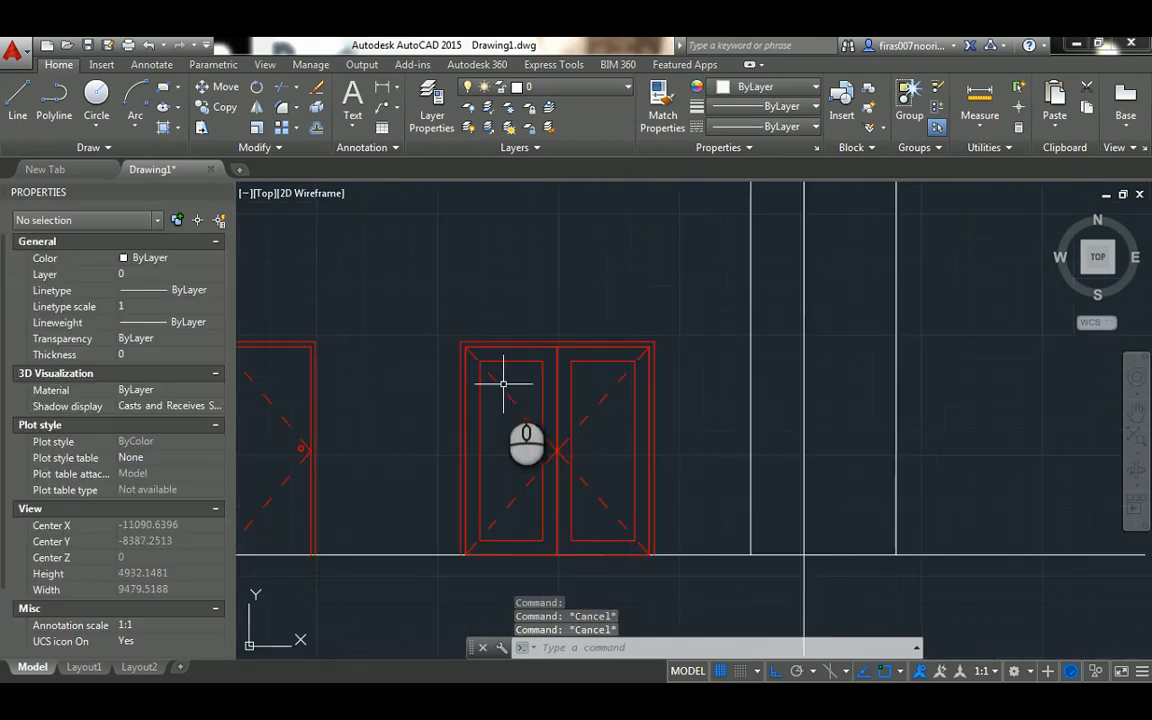
{"action": "key", "text": "Return"}
{"action": "left_click", "coordinate": [400, 313]}
{"action": "left_click", "coordinate": [658, 552]}
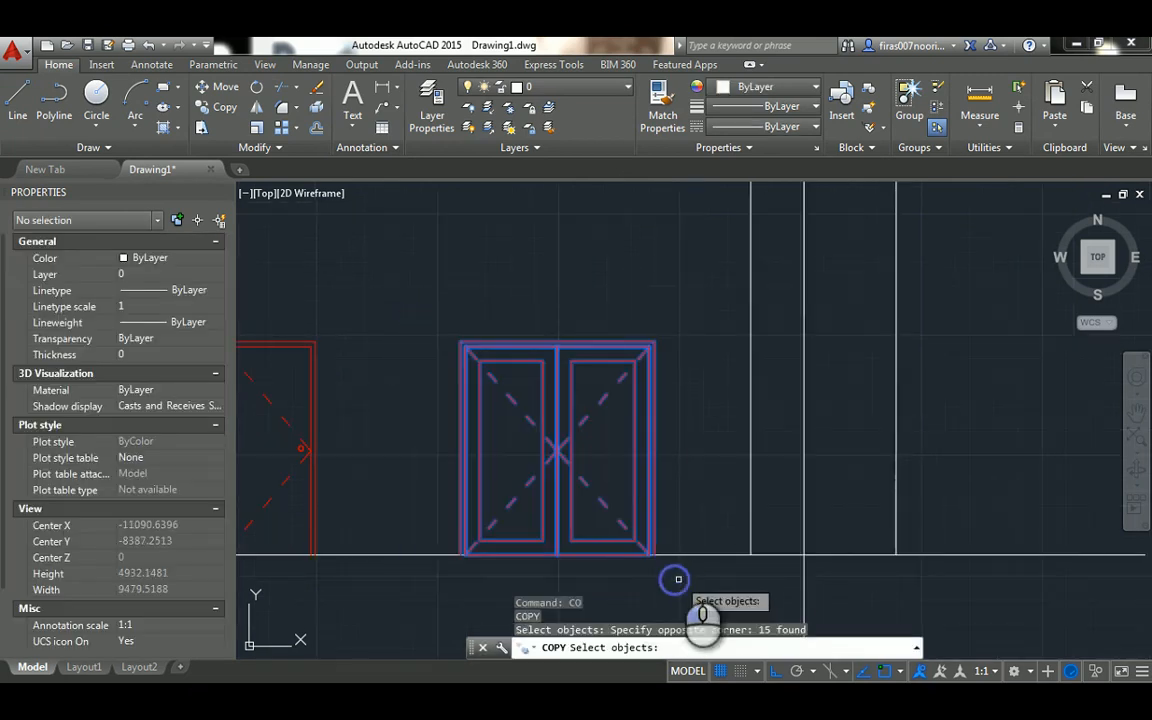
{"action": "right_click", "coordinate": [658, 552]}
{"action": "left_click", "coordinate": [653, 554]}
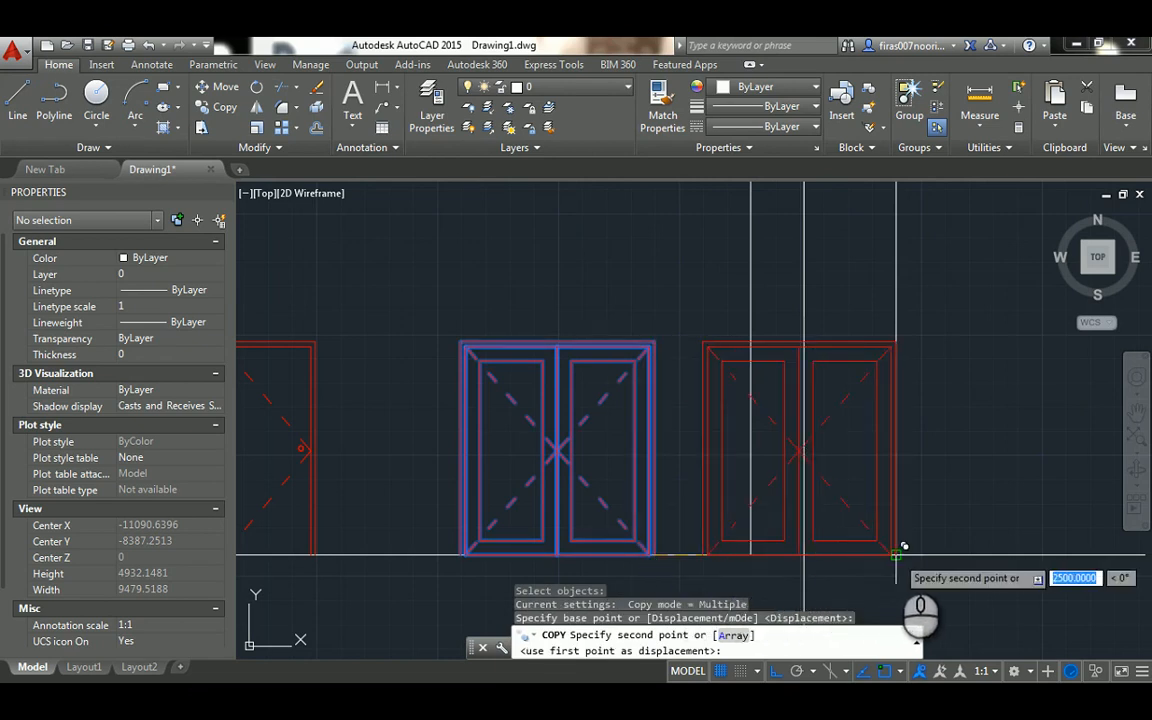
{"action": "left_click", "coordinate": [897, 553]}
{"action": "key", "text": "Escape"}
{"action": "key", "text": "Escape"}
{"action": "key", "text": "Escape"}
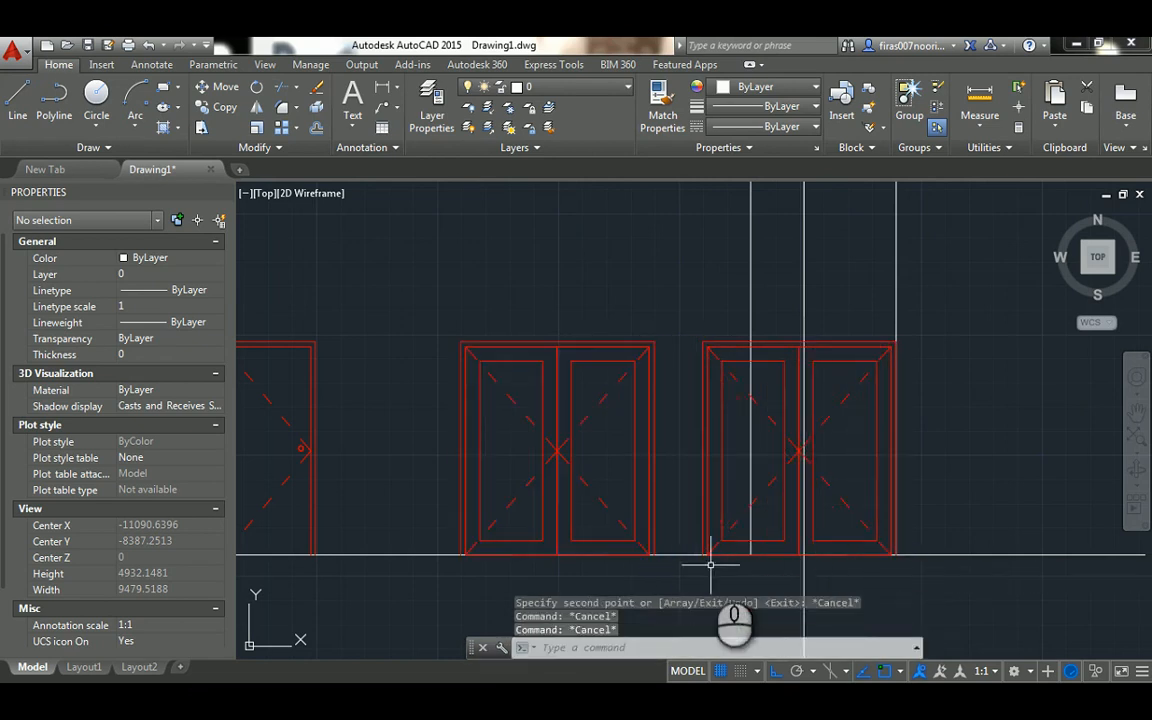
Stretch the middle of the copied door 50 units to the right, aligning the leaf joint with the middle projection line
{"action": "mouse_move", "coordinate": [866, 498]}
{"action": "middle_mouse_down"}
{"action": "mouse_move", "coordinate": [796, 431]}
{"action": "mouse_move", "coordinate": [753, 321]}
{"action": "mouse_move", "coordinate": [736, 357]}
{"action": "middle_mouse_up"}
{"action": "scroll", "coordinate": [796, 431], "scroll_direction": "up", "scroll_amount": 2}
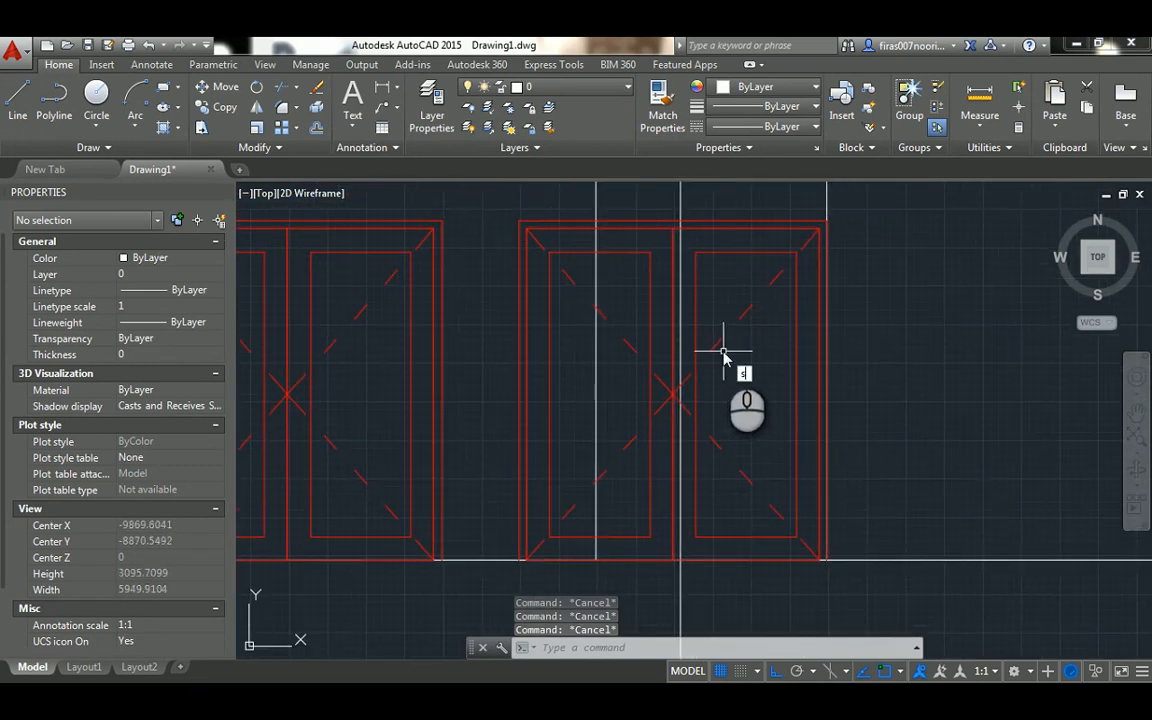
{"action": "key", "text": "Return"}
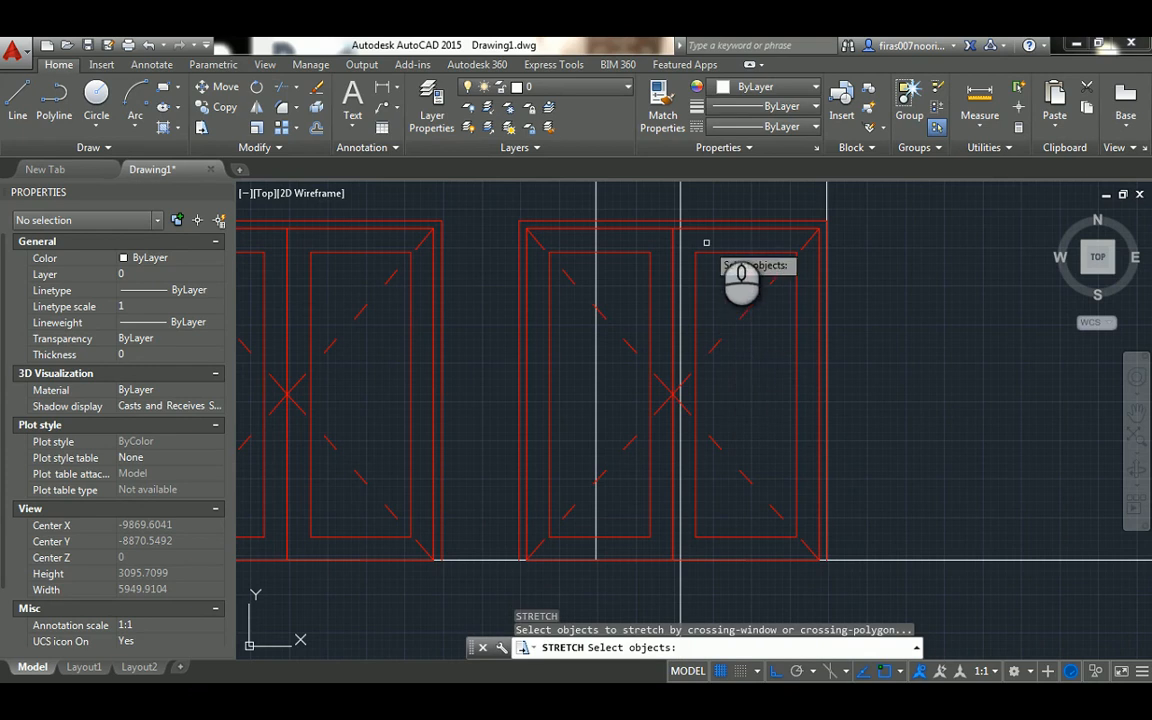
{"action": "left_click", "coordinate": [731, 195]}
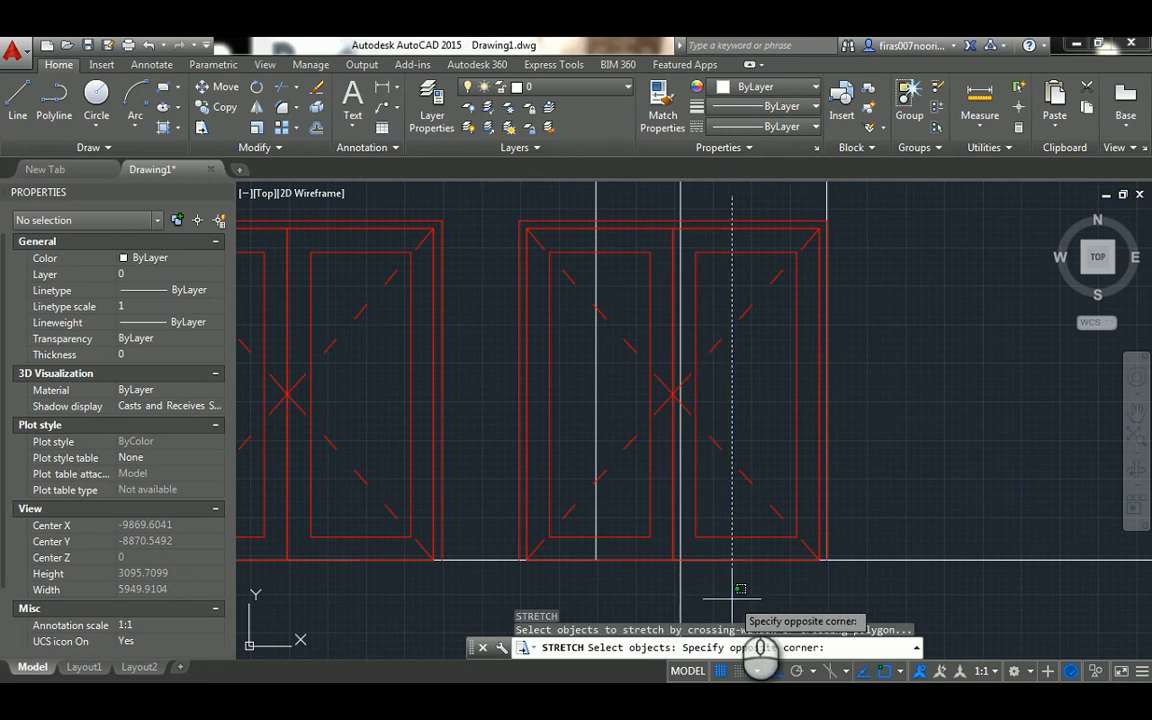
{"action": "left_click", "coordinate": [623, 591]}
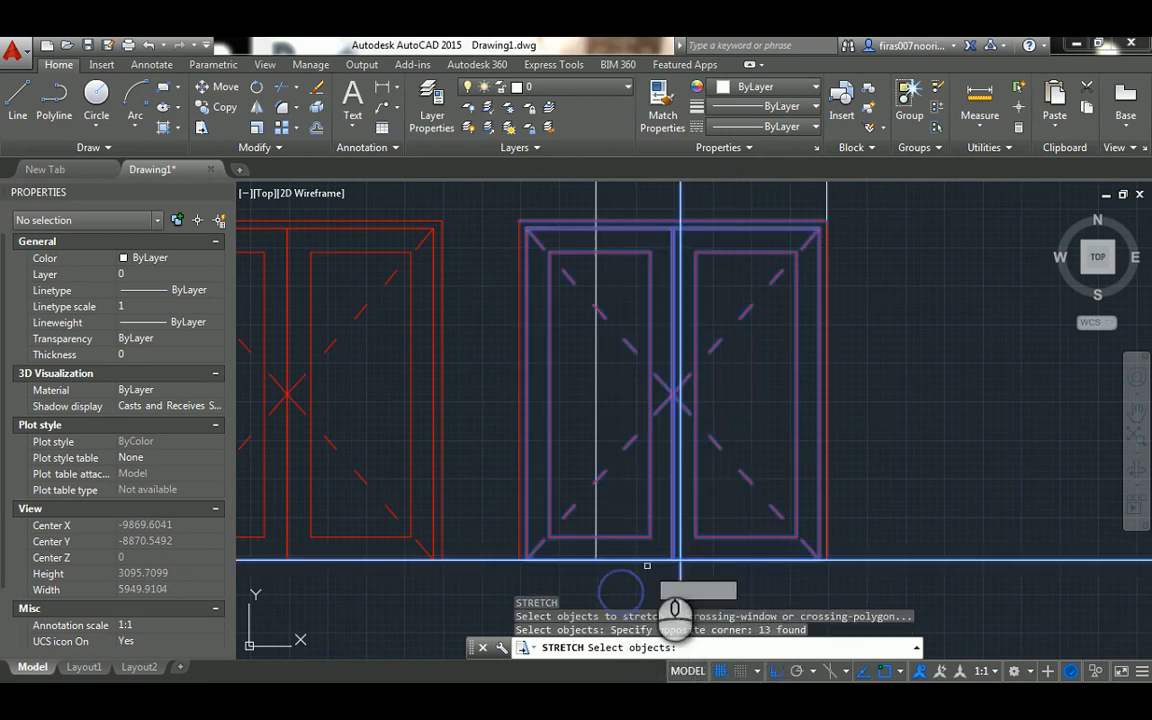
{"action": "key", "text": "Return"}
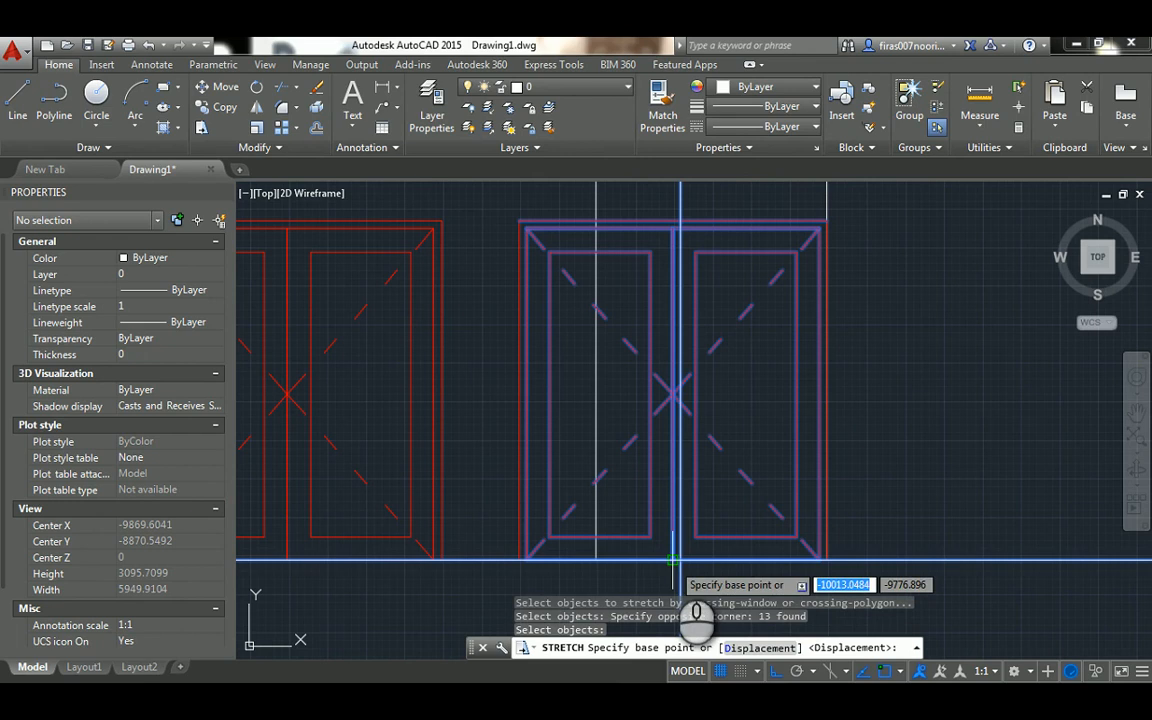
{"action": "left_click", "coordinate": [673, 560]}
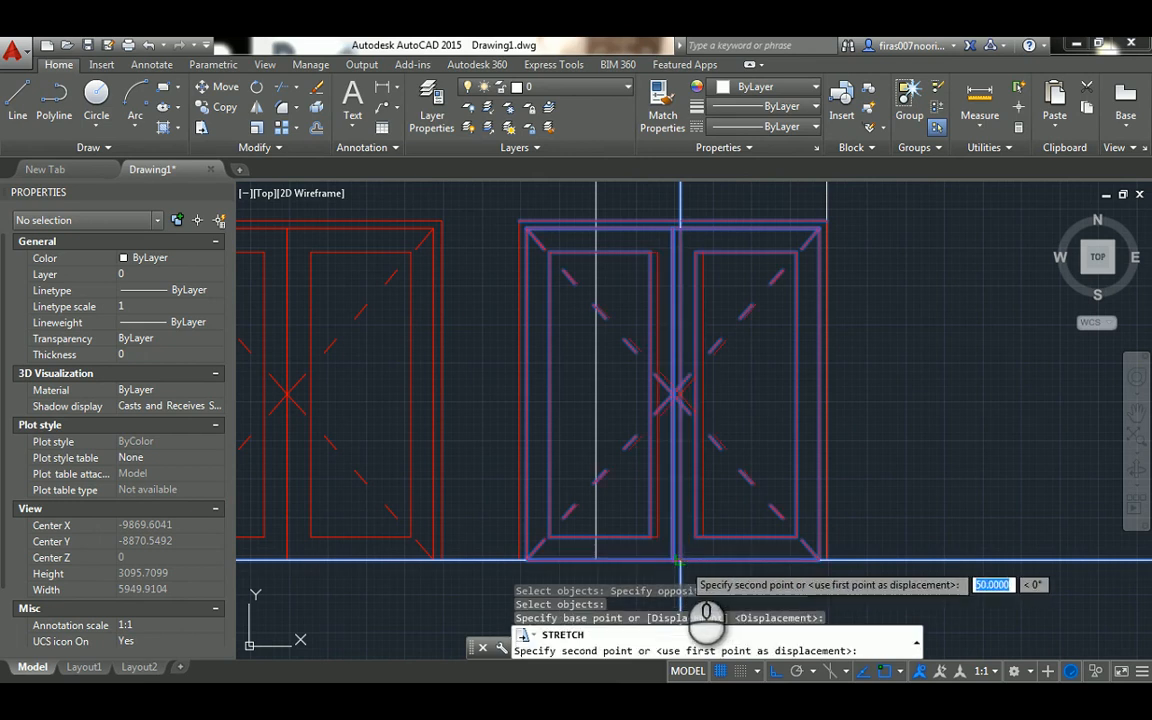
{"action": "left_click", "coordinate": [664, 563]}
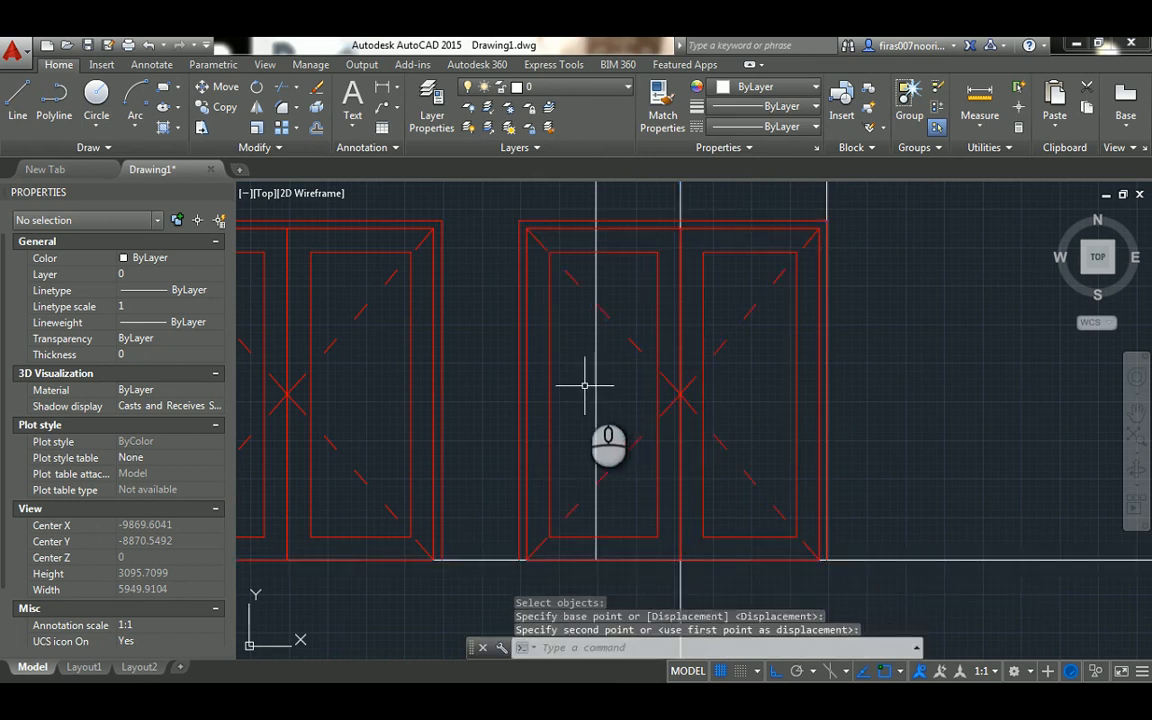
Stretch the copied door's left side rightward so its outer frame edge aligns with the left projection line
{"action": "key", "text": "Return"}
{"action": "left_click", "coordinate": [570, 197]}
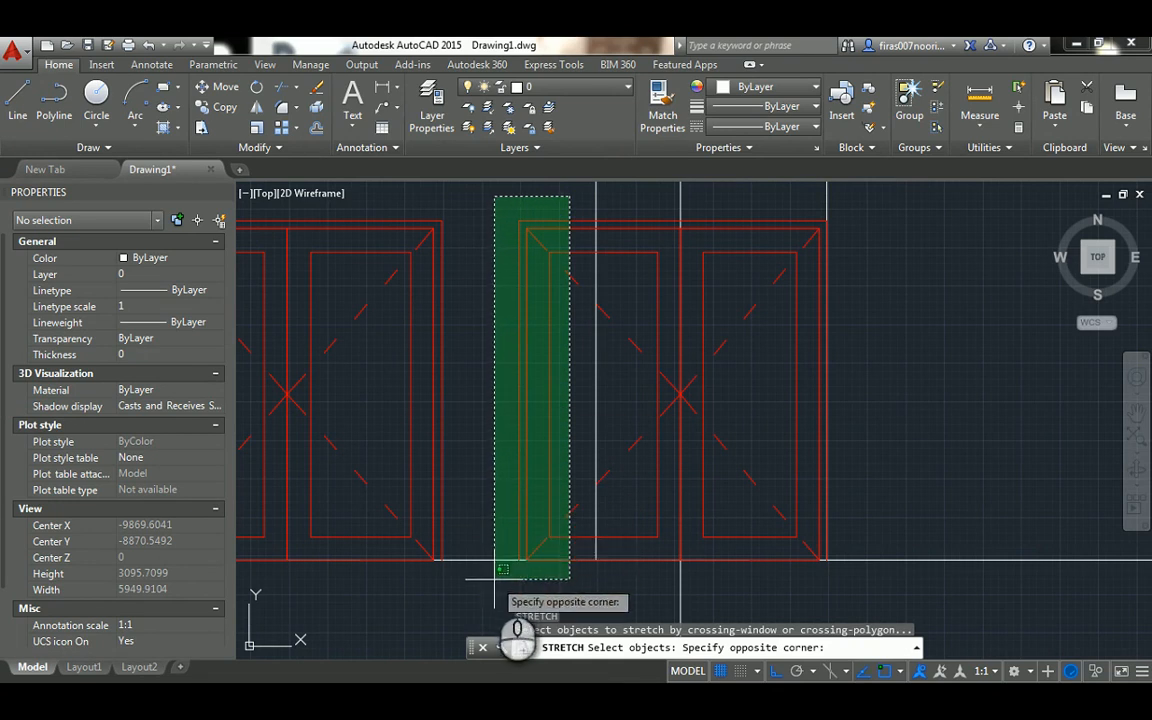
{"action": "left_click", "coordinate": [494, 578]}
{"action": "key", "text": "Return"}
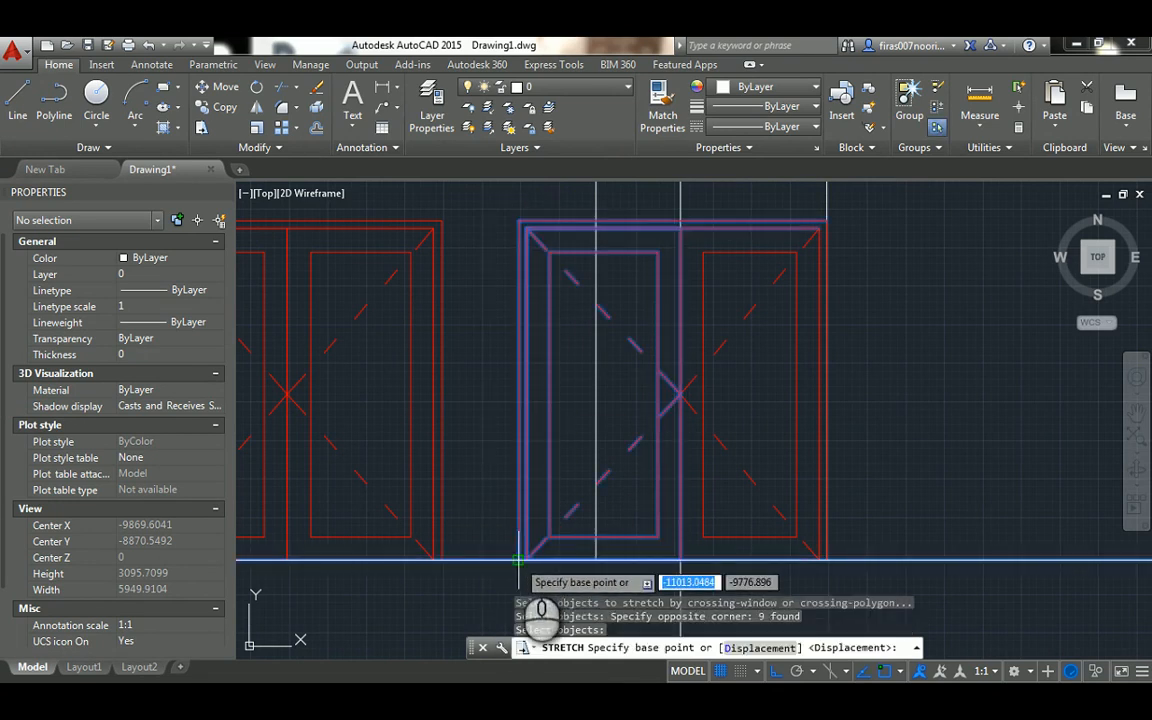
{"action": "left_click", "coordinate": [518, 560]}
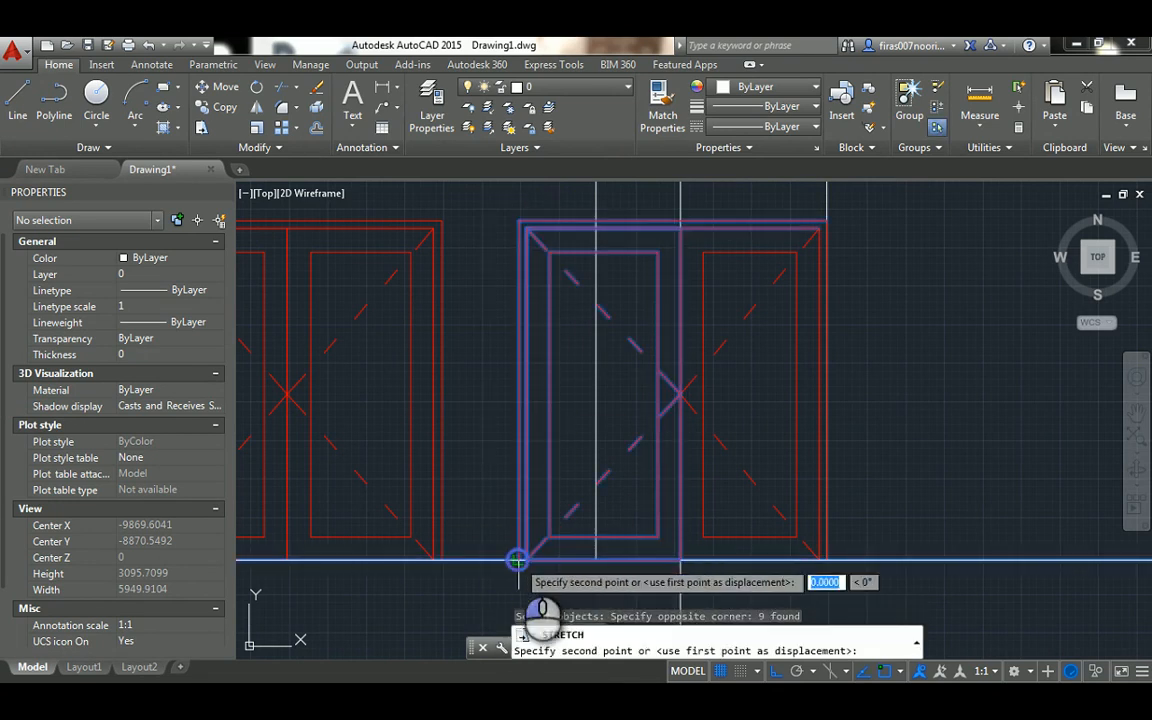
{"action": "left_click", "coordinate": [596, 560]}
Erase the three vertical projection lines above the unequal door elevation
{"action": "scroll", "coordinate": [560, 450], "scroll_direction": "down", "scroll_amount": 3}
{"action": "middle_click_drag", "start_coordinate": [589, 265], "coordinate": [582, 337]}
{"action": "left_click", "coordinate": [761, 265]}
{"action": "left_click", "coordinate": [556, 295]}
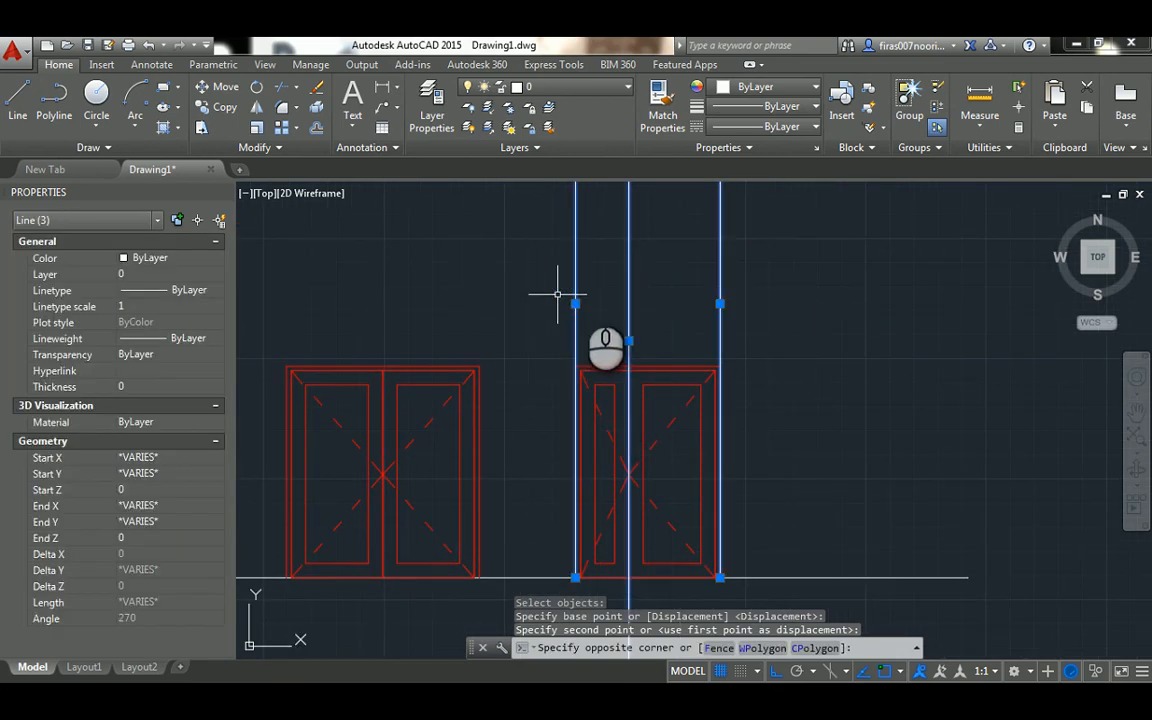
{"action": "key", "text": "Delete"}
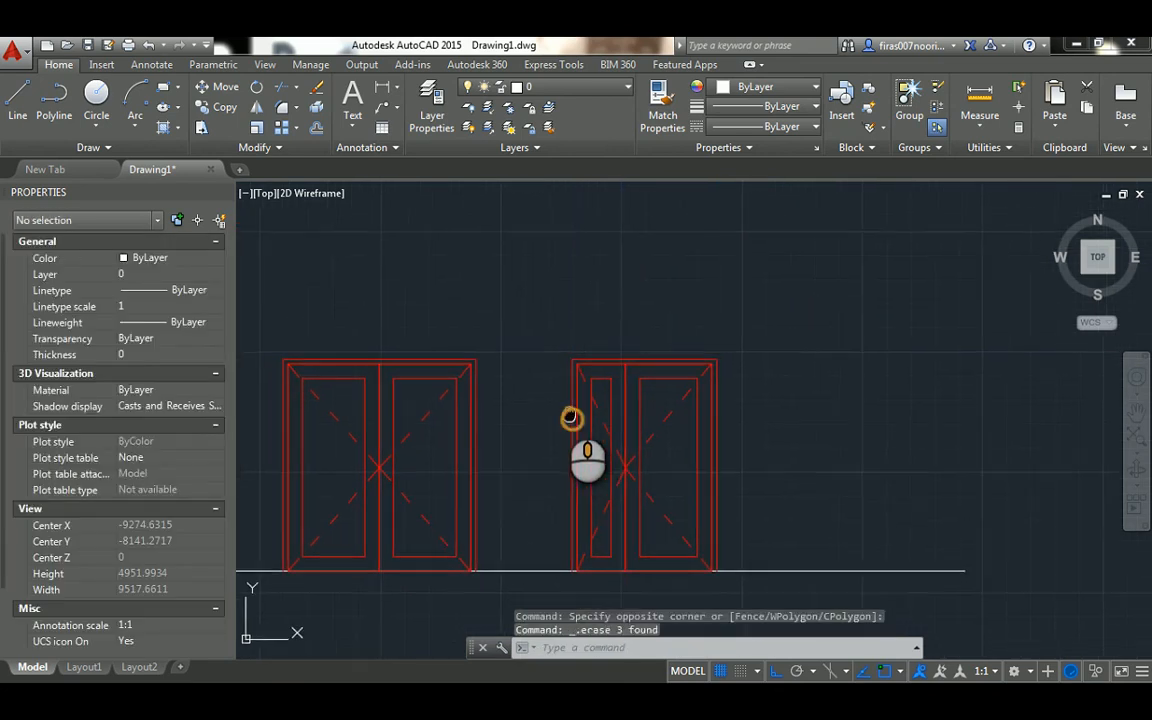
Erase the inner panel rectangles from both leaves of the unequal door elevation
{"action": "mouse_move", "coordinate": [571, 417]}
{"action": "middle_mouse_down"}
{"action": "mouse_move", "coordinate": [571, 328]}
{"action": "mouse_move", "coordinate": [673, 351]}
{"action": "middle_mouse_up"}
{"action": "scroll", "coordinate": [673, 351], "scroll_direction": "down", "scroll_amount": 2}
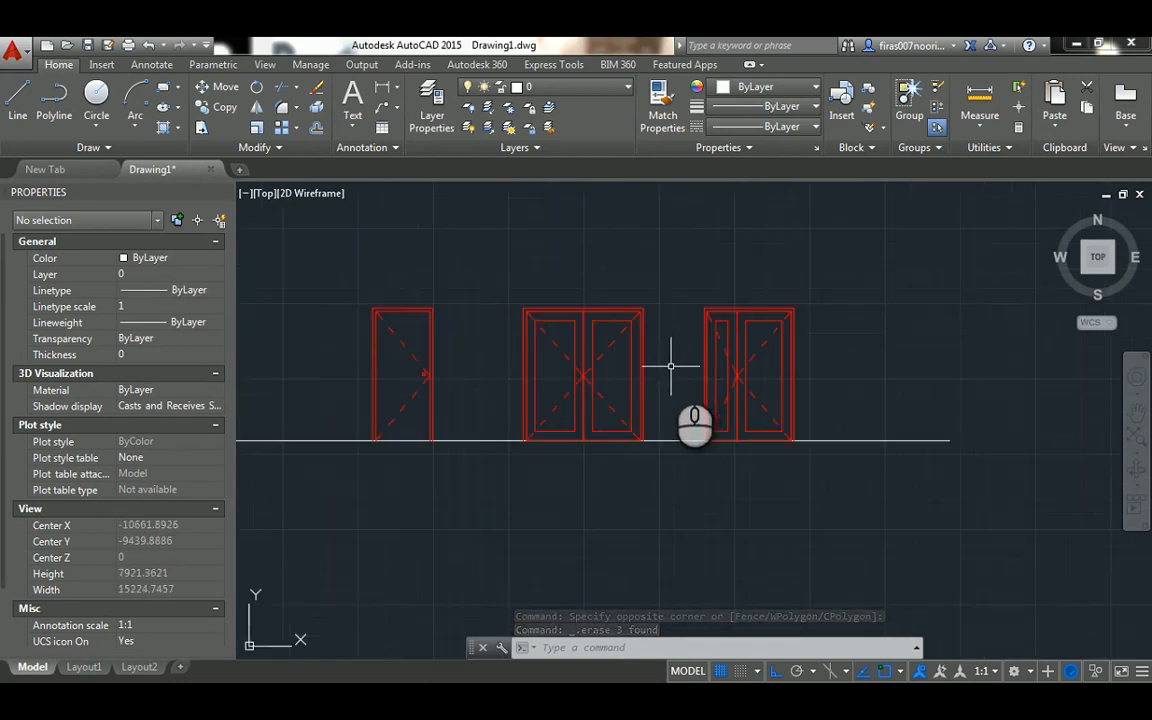
{"action": "scroll", "coordinate": [671, 366], "scroll_direction": "up", "scroll_amount": 4}
{"action": "left_click", "coordinate": [774, 262]}
{"action": "left_click", "coordinate": [769, 279]}
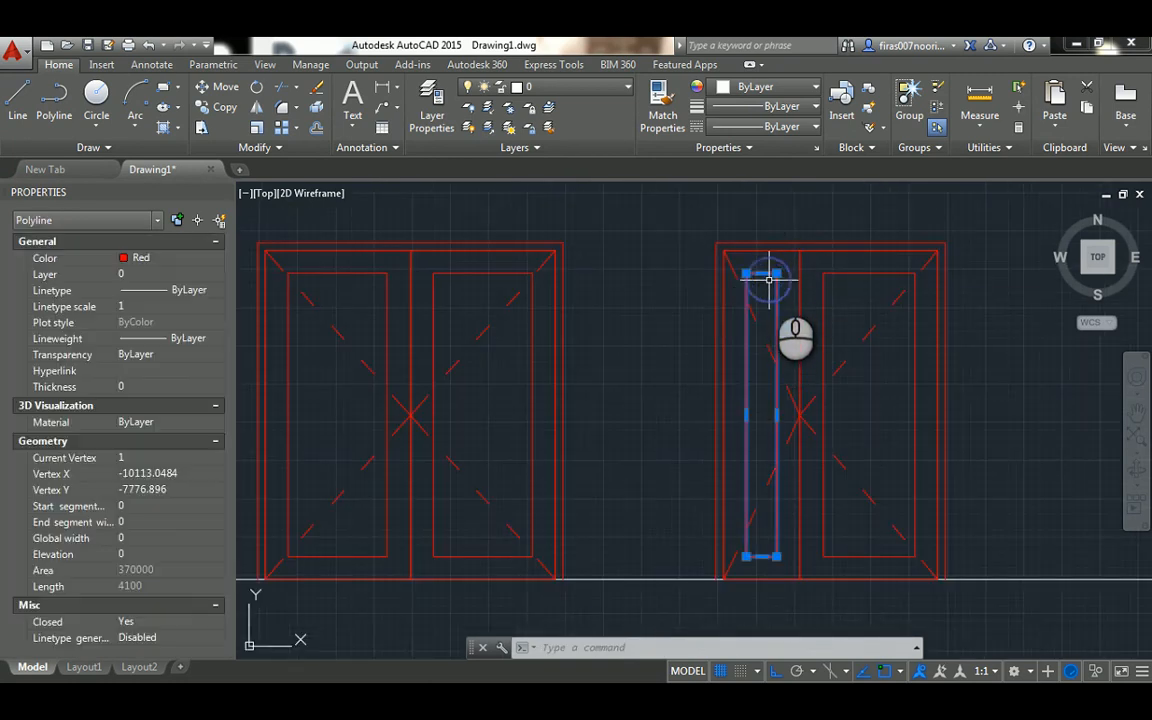
{"action": "key", "text": "Delete"}
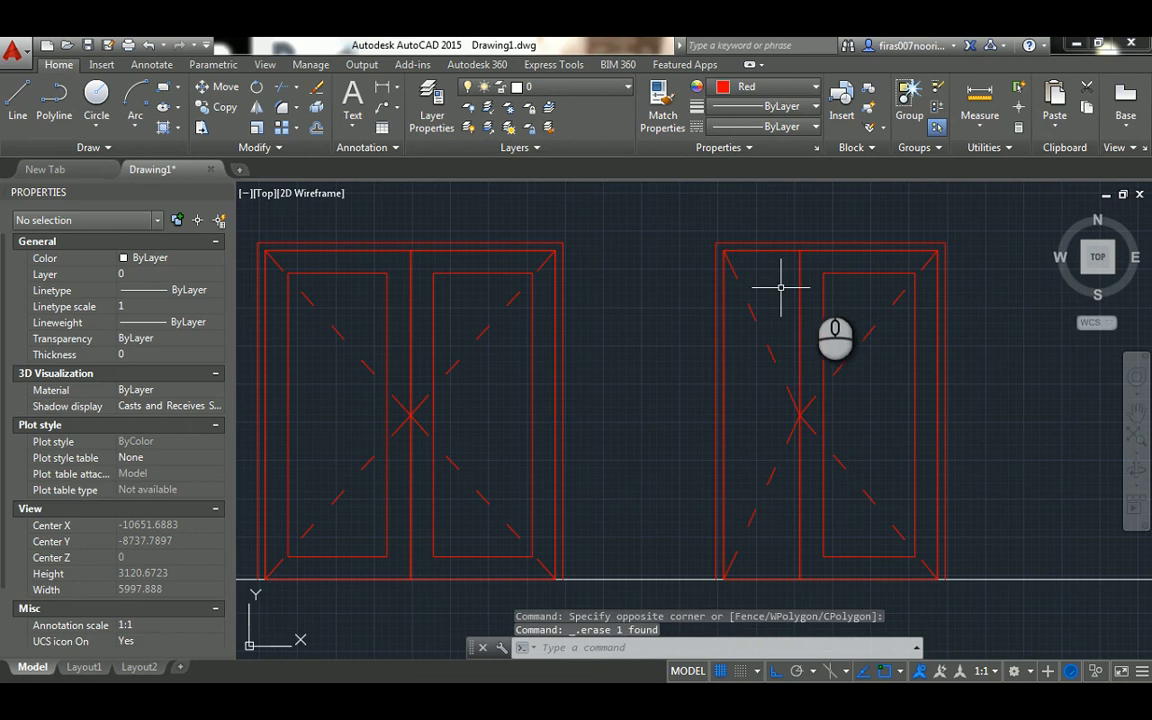
{"action": "left_click", "coordinate": [827, 267]}
{"action": "left_click", "coordinate": [815, 281]}
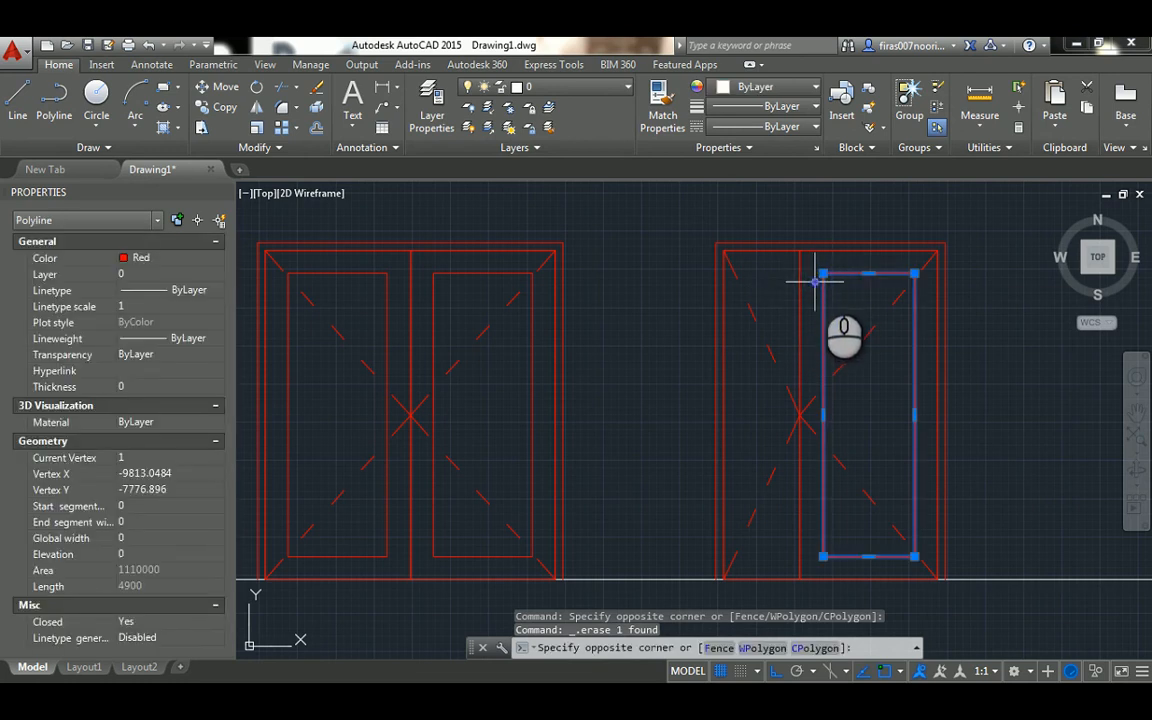
{"action": "key", "text": "Delete"}
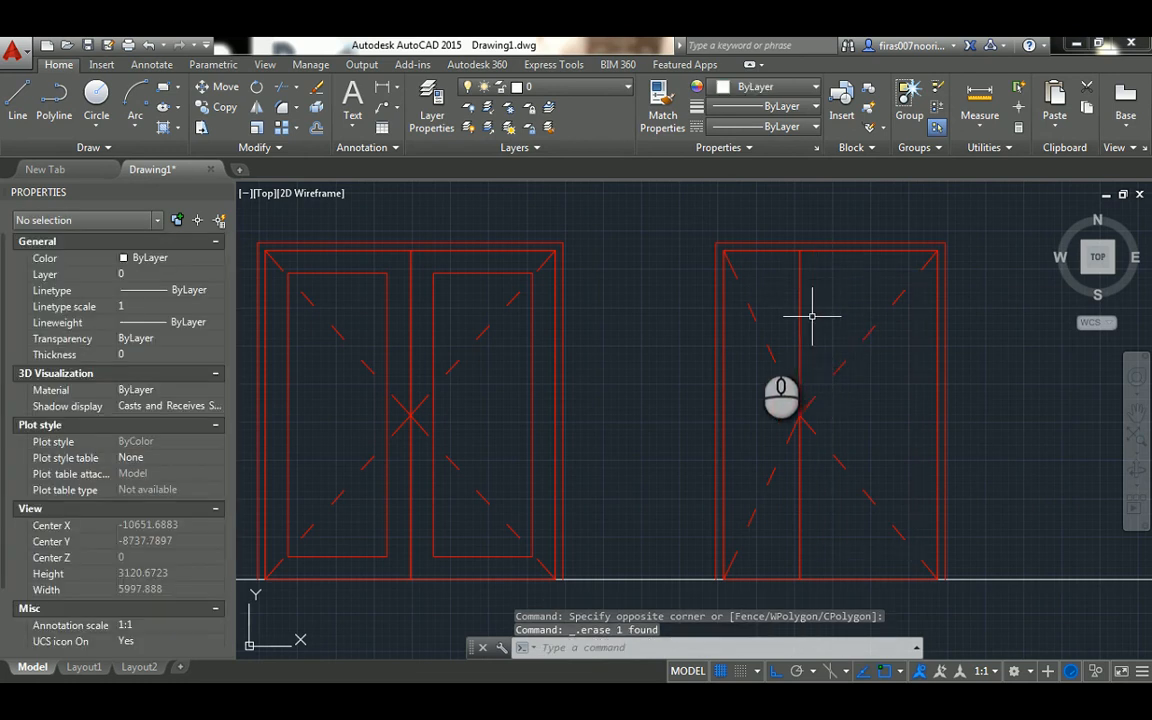
Move the three door elevations with their ground line straight down, leaving space below the plan
{"action": "scroll", "coordinate": [716, 350], "scroll_direction": "down", "scroll_amount": 4}
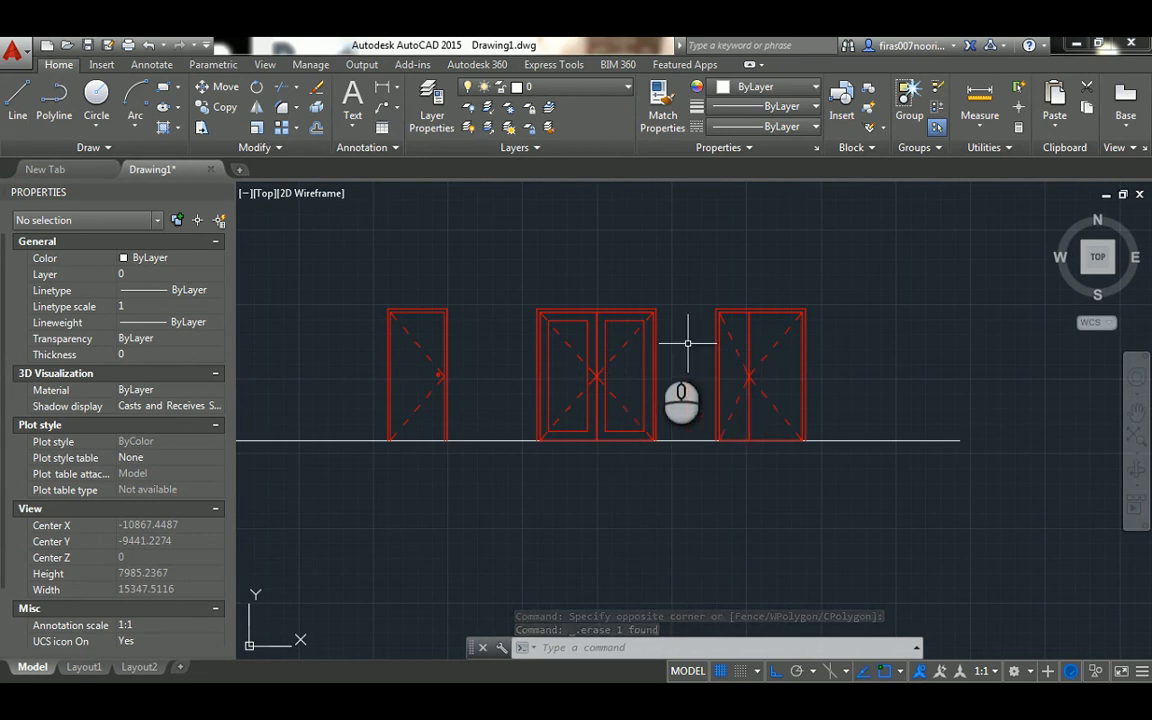
{"action": "scroll", "coordinate": [598, 318], "scroll_direction": "down", "scroll_amount": 2}
{"action": "scroll", "coordinate": [598, 318], "scroll_direction": "down", "scroll_amount": 4}
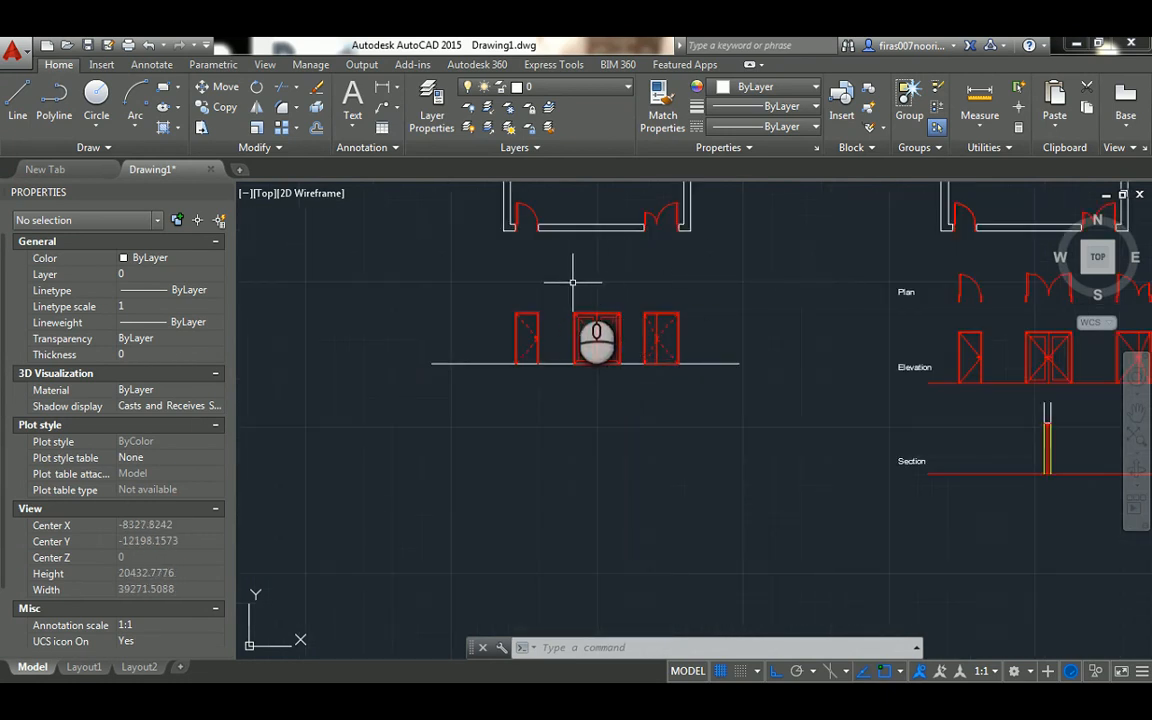
{"action": "mouse_move", "coordinate": [545, 278]}
{"action": "middle_mouse_down"}
{"action": "mouse_move", "coordinate": [545, 309]}
{"action": "mouse_move", "coordinate": [517, 319]}
{"action": "mouse_move", "coordinate": [347, 293]}
{"action": "middle_mouse_up"}
{"action": "mouse_move", "coordinate": [534, 310]}
{"action": "middle_mouse_down"}
{"action": "mouse_move", "coordinate": [785, 377]}
{"action": "mouse_move", "coordinate": [752, 381]}
{"action": "middle_mouse_up"}
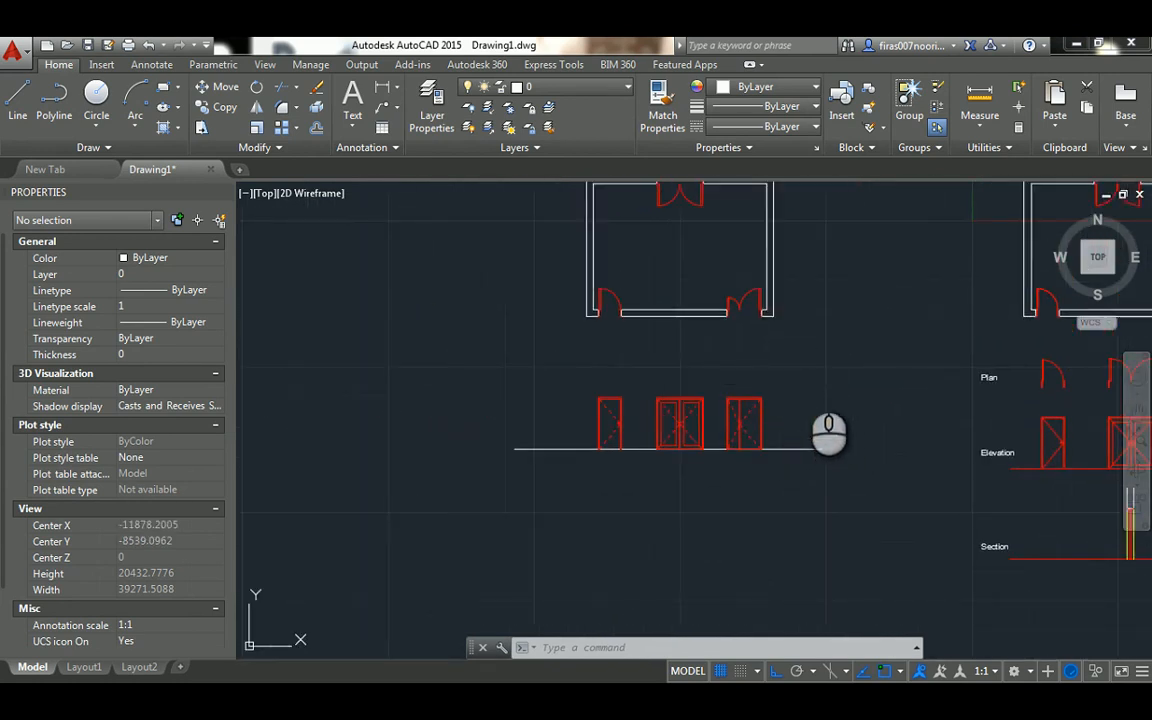
{"action": "type", "text": "m"}
{"action": "key", "text": "Return"}
{"action": "left_click", "coordinate": [806, 373]}
{"action": "left_click", "coordinate": [512, 499]}
{"action": "key", "text": "Return"}
{"action": "left_click", "coordinate": [386, 345]}
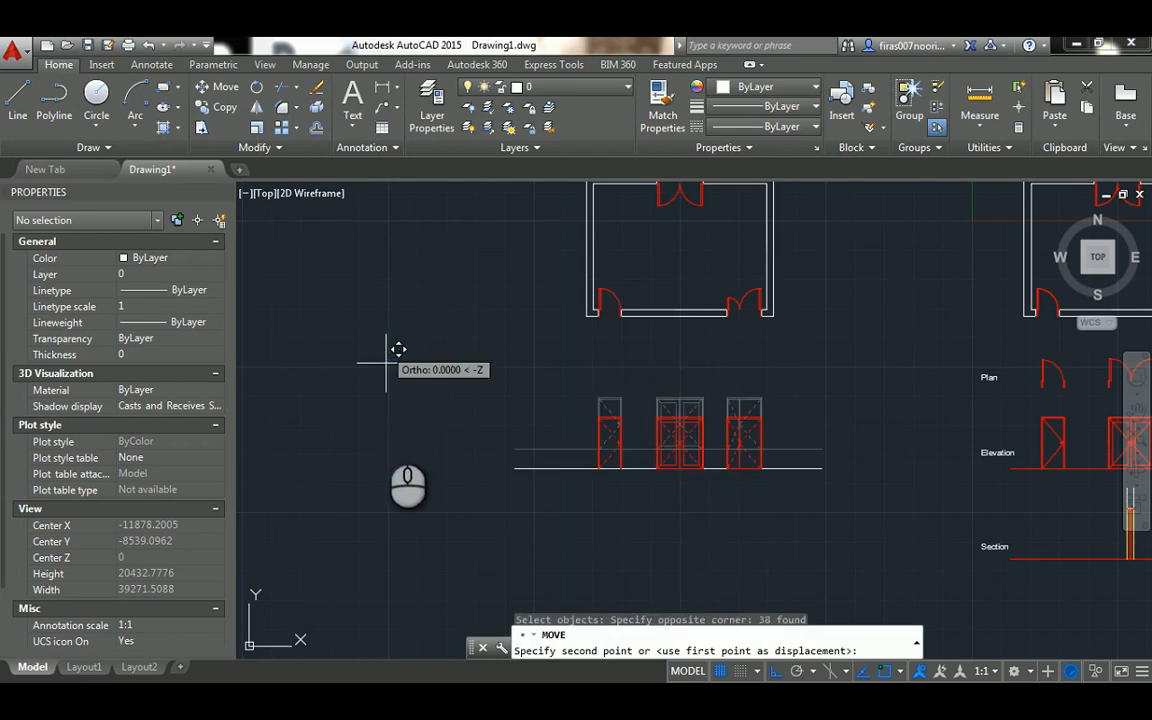
{"action": "key", "text": "Escape"}
{"action": "key", "text": "Escape"}
{"action": "key", "text": "Escape"}
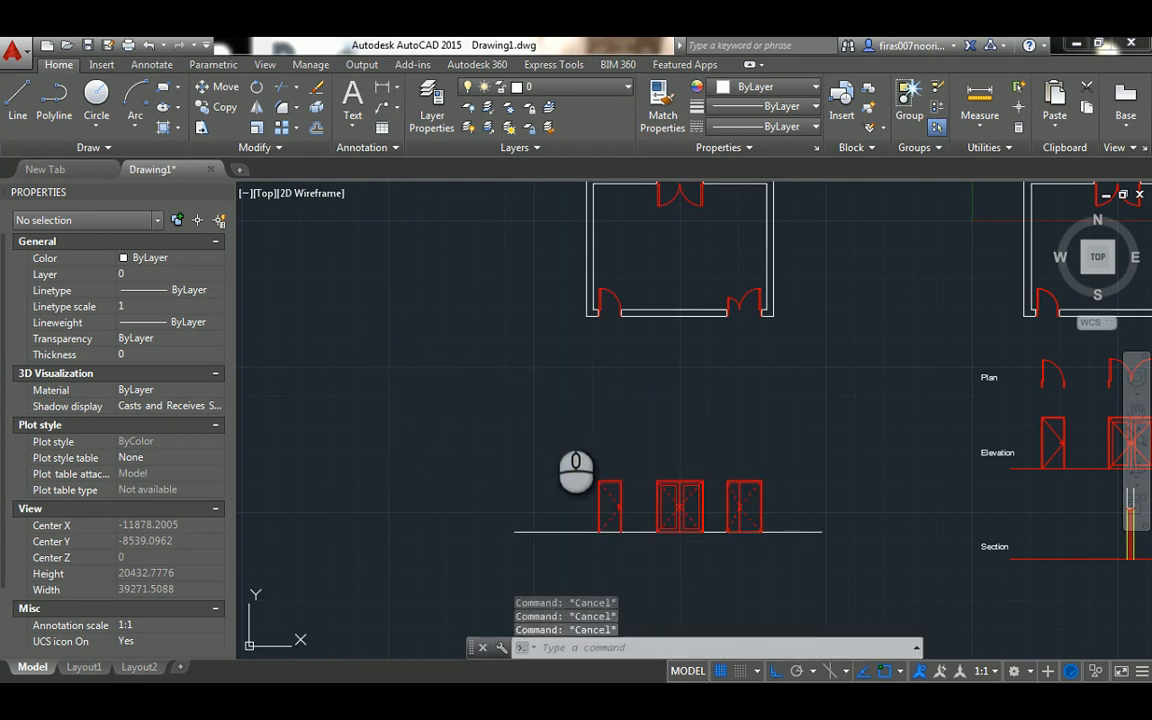
{"action": "type", "text": "l"}
{"action": "key", "text": "Return"}
{"action": "left_click", "coordinate": [529, 405]}
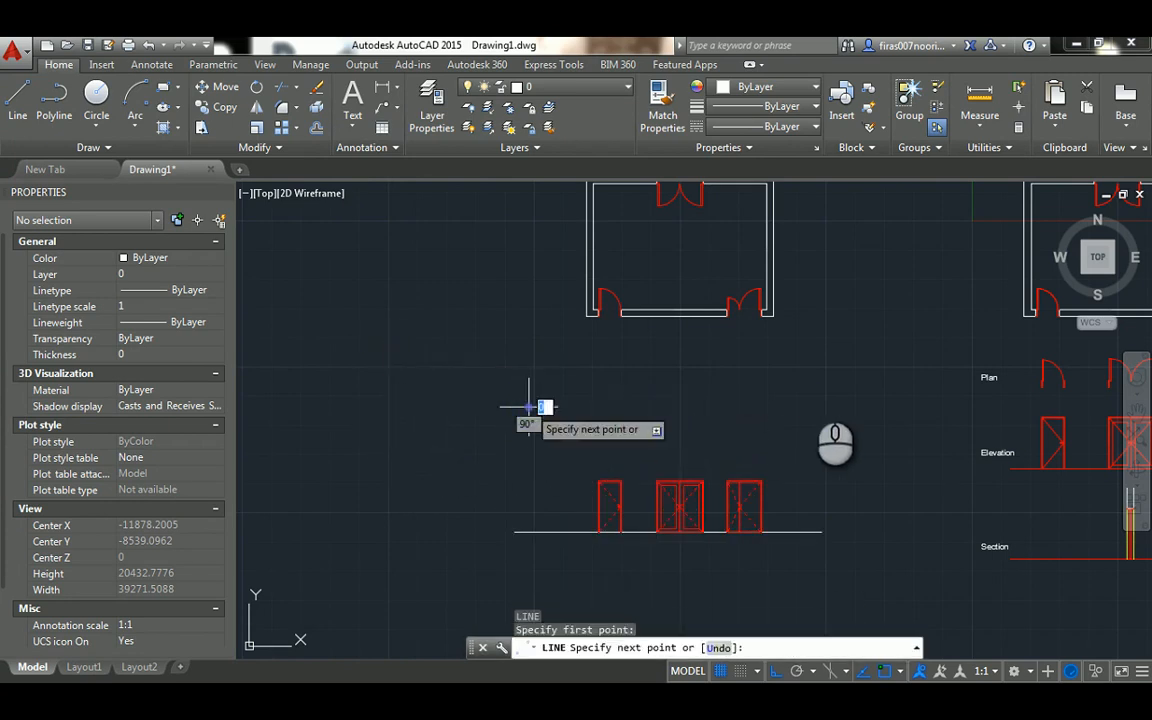
{"action": "key", "text": "Escape"}
{"action": "left_click", "coordinate": [823, 386]}
{"action": "key", "text": "Escape"}
{"action": "key", "text": "Escape"}
{"action": "key", "text": "Escape"}
Draw a horizontal ground line about 14044 units long between the plan and the door elevations
{"action": "type", "text": "l"}
{"action": "key", "text": "Return"}
{"action": "left_click", "coordinate": [514, 410]}
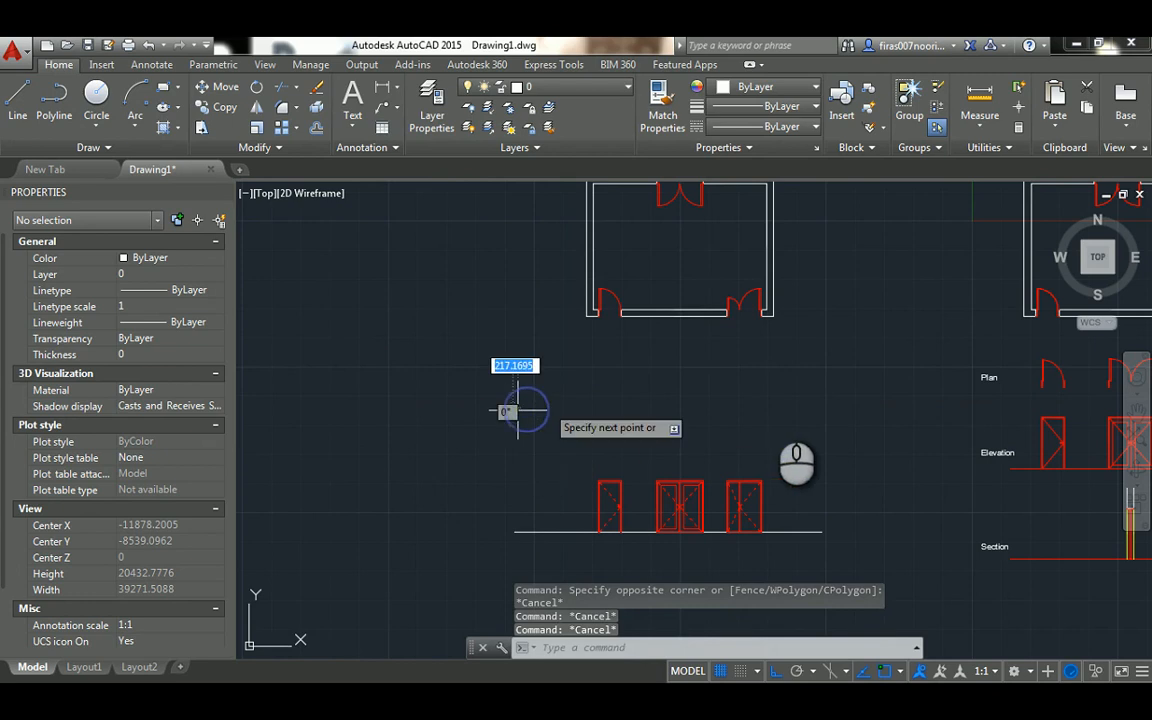
{"action": "left_click", "coordinate": [840, 407]}
{"action": "key", "text": "Escape"}
{"action": "key", "text": "Escape"}
Draw a vertical projection line from the plan's lower left outer wall corner down to the new ground line
{"action": "scroll", "coordinate": [585, 318], "scroll_direction": "up", "scroll_amount": 2}
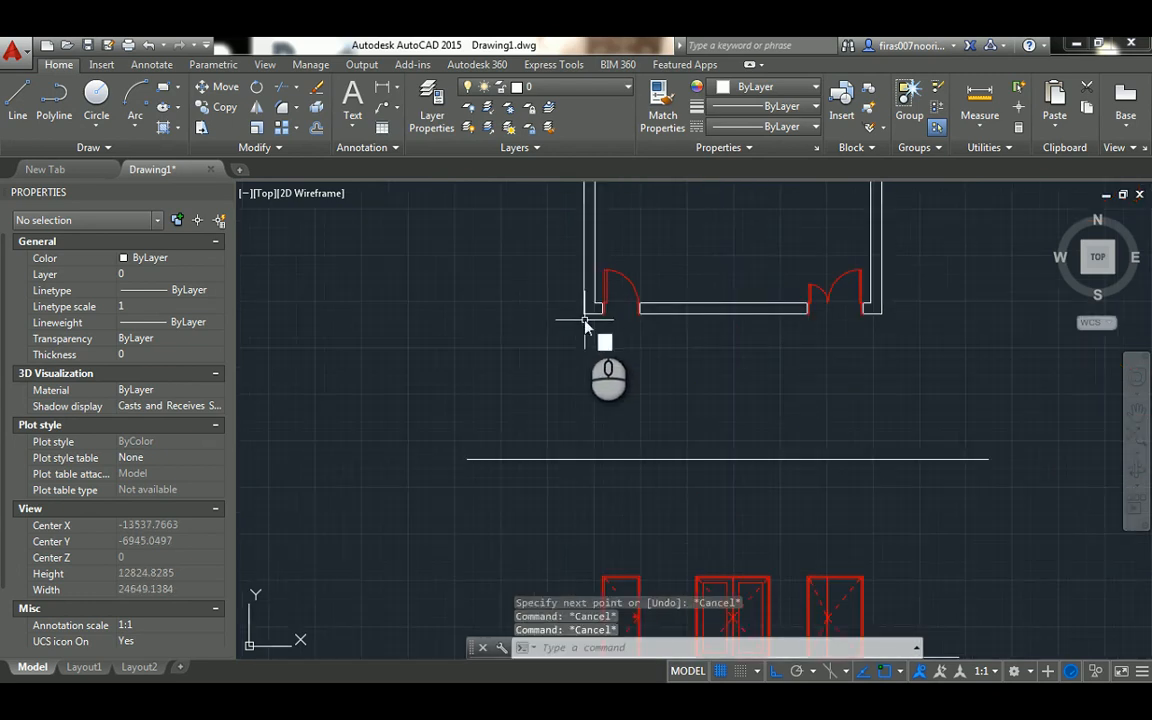
{"action": "key", "text": "Return"}
{"action": "left_click", "coordinate": [585, 316]}
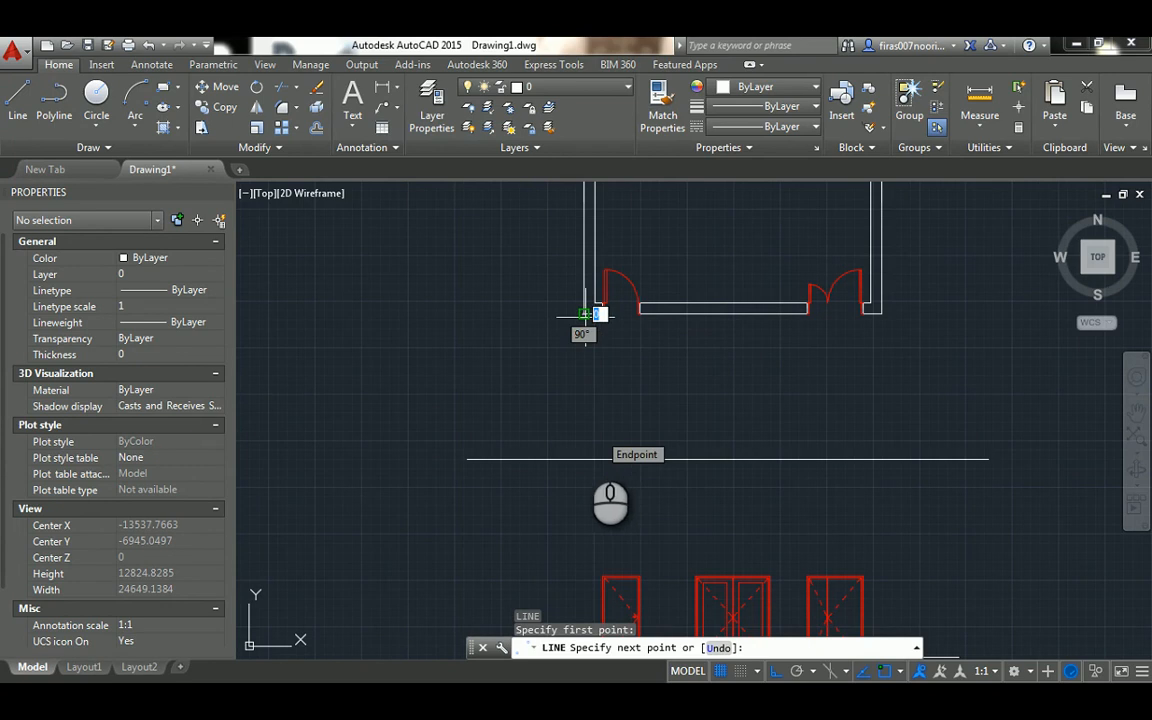
{"action": "left_click", "coordinate": [585, 459]}
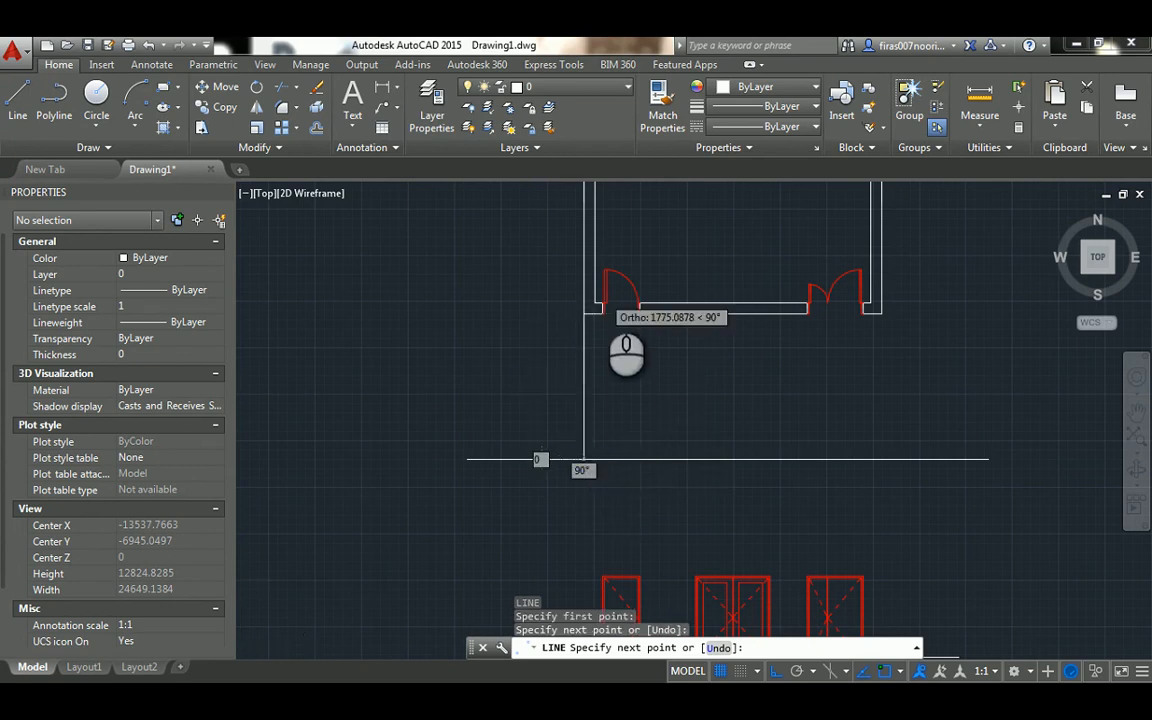
{"action": "scroll", "coordinate": [585, 316], "scroll_direction": "up", "scroll_amount": 4}
{"action": "key", "text": "Escape"}
Draw a vertical projection line from the plan's lower left inner wall corner down to the new ground line
{"action": "key", "text": "Return"}
{"action": "left_click", "coordinate": [582, 316]}
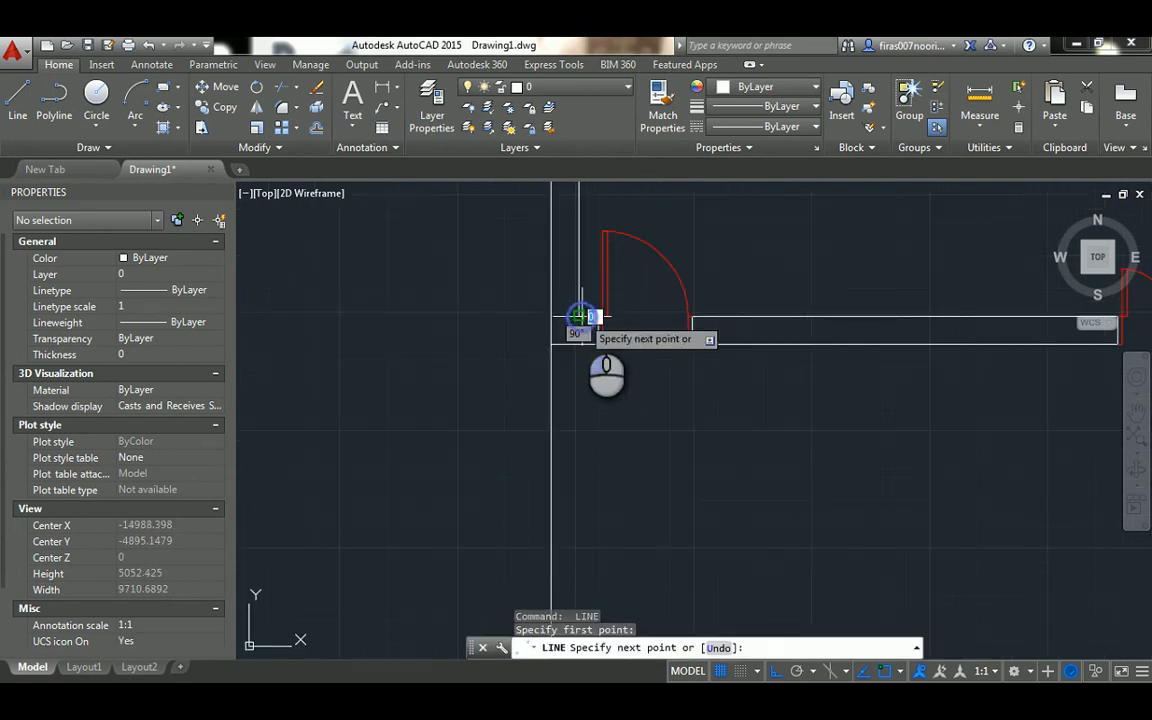
{"action": "scroll", "coordinate": [594, 454], "scroll_direction": "down", "scroll_amount": 2}
{"action": "middle_click_drag", "start_coordinate": [594, 454], "coordinate": [575, 280]}
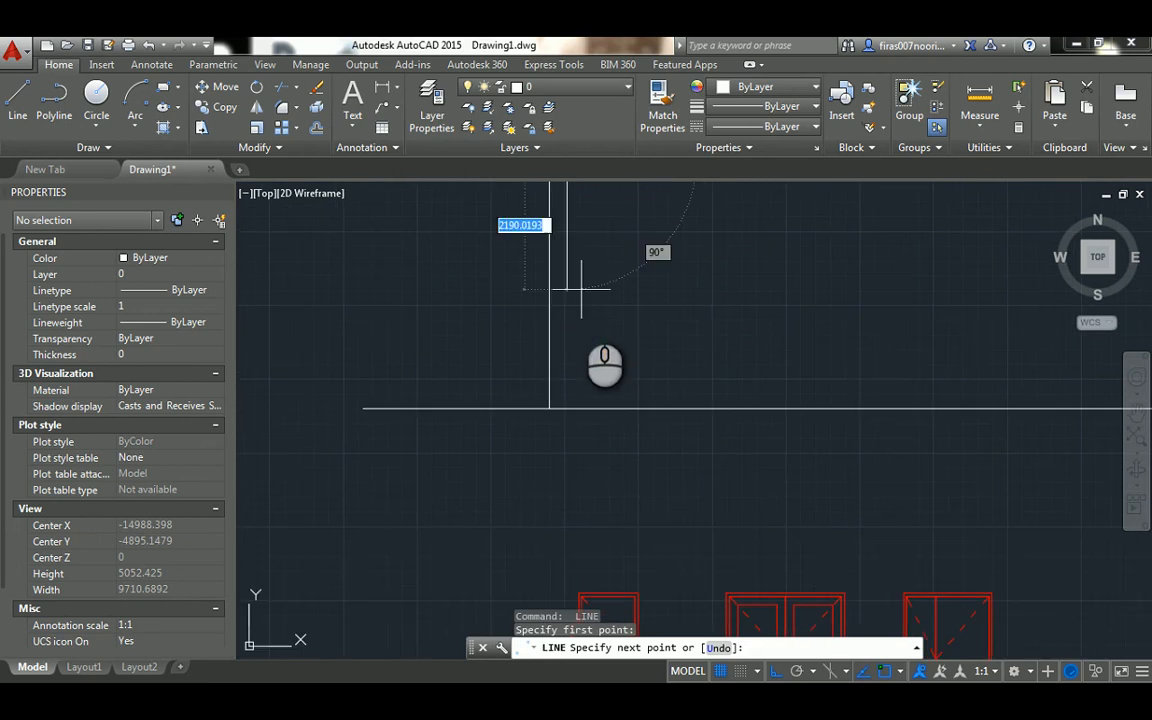
{"action": "left_click", "coordinate": [567, 409]}
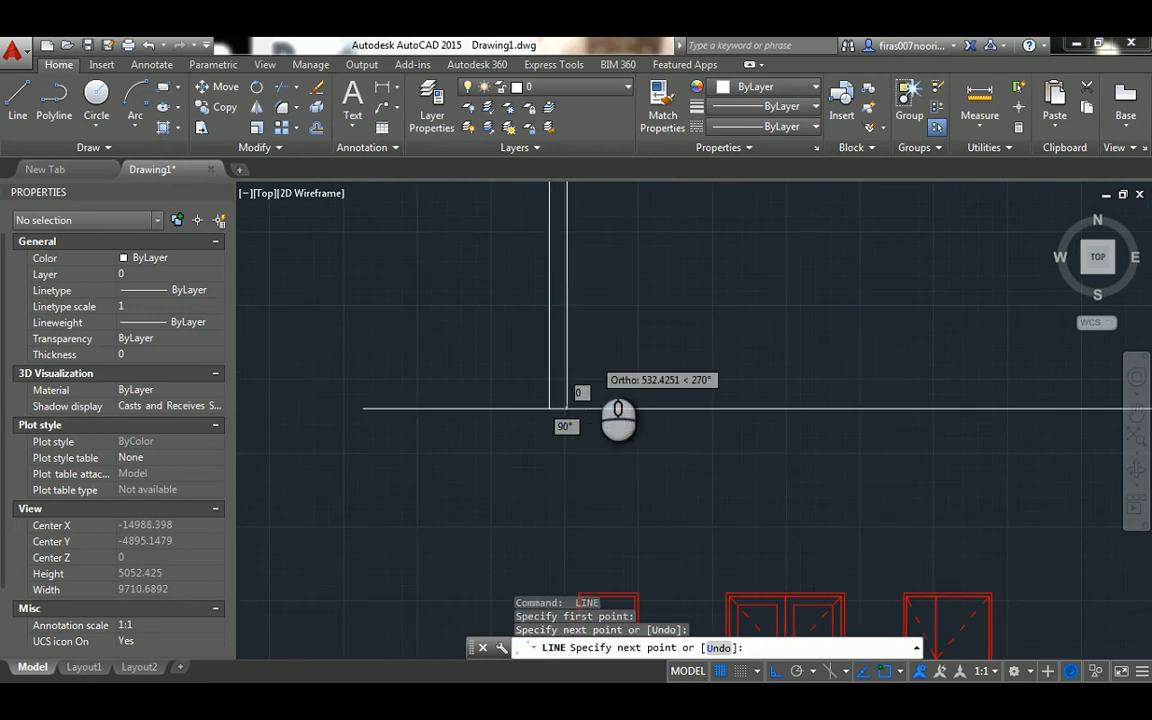
{"action": "scroll", "coordinate": [597, 360], "scroll_direction": "down", "scroll_amount": 4}
{"action": "key", "text": "Escape"}
{"action": "key", "text": "Escape"}
{"action": "scroll", "coordinate": [643, 483], "scroll_direction": "up", "scroll_amount": 2}
{"action": "key", "text": "Escape"}
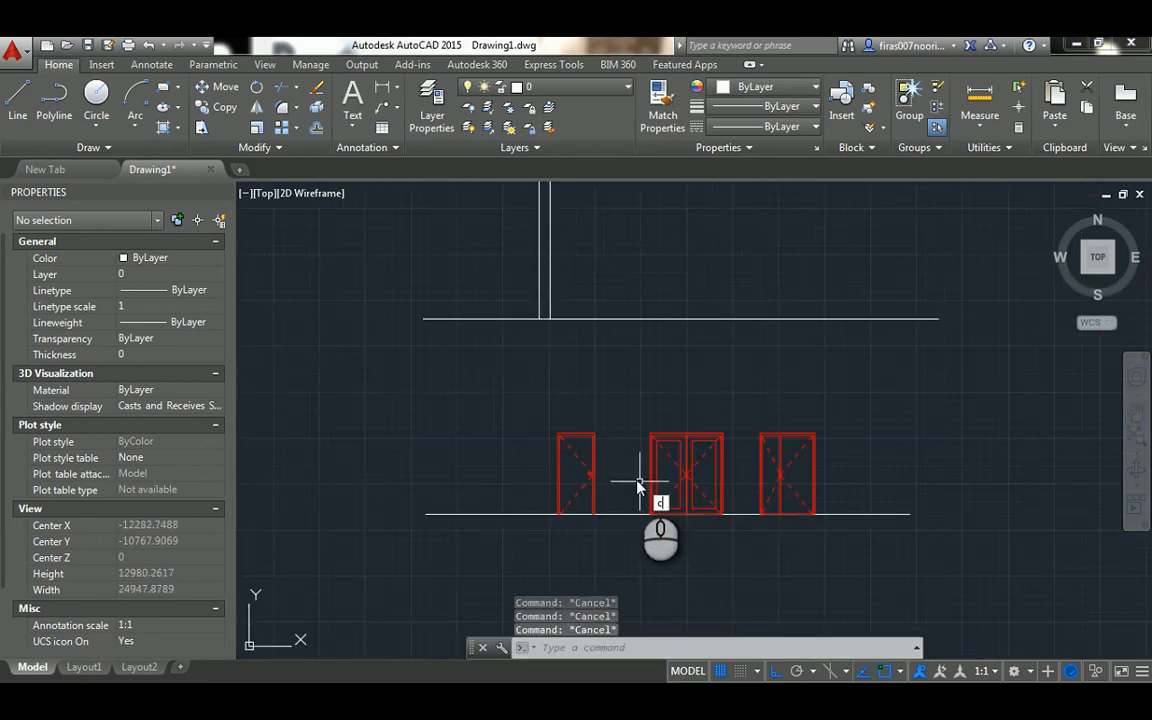
{"action": "type", "text": "co"}
{"action": "key", "text": "space"}
{"action": "left_click", "coordinate": [643, 411]}
{"action": "left_click", "coordinate": [735, 540]}
{"action": "scroll", "coordinate": [733, 528], "scroll_direction": "up", "scroll_amount": 5}
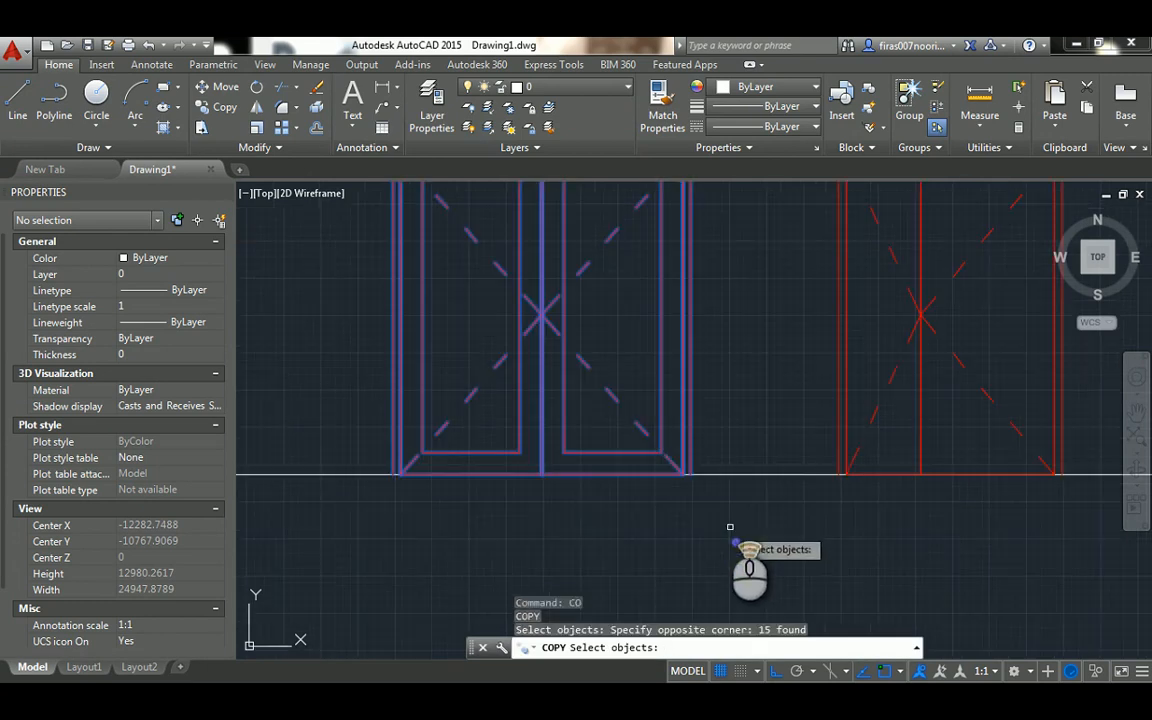
{"action": "key", "text": "space"}
{"action": "left_click", "coordinate": [692, 473]}
{"action": "scroll", "coordinate": [700, 470], "scroll_direction": "down", "scroll_amount": 5}
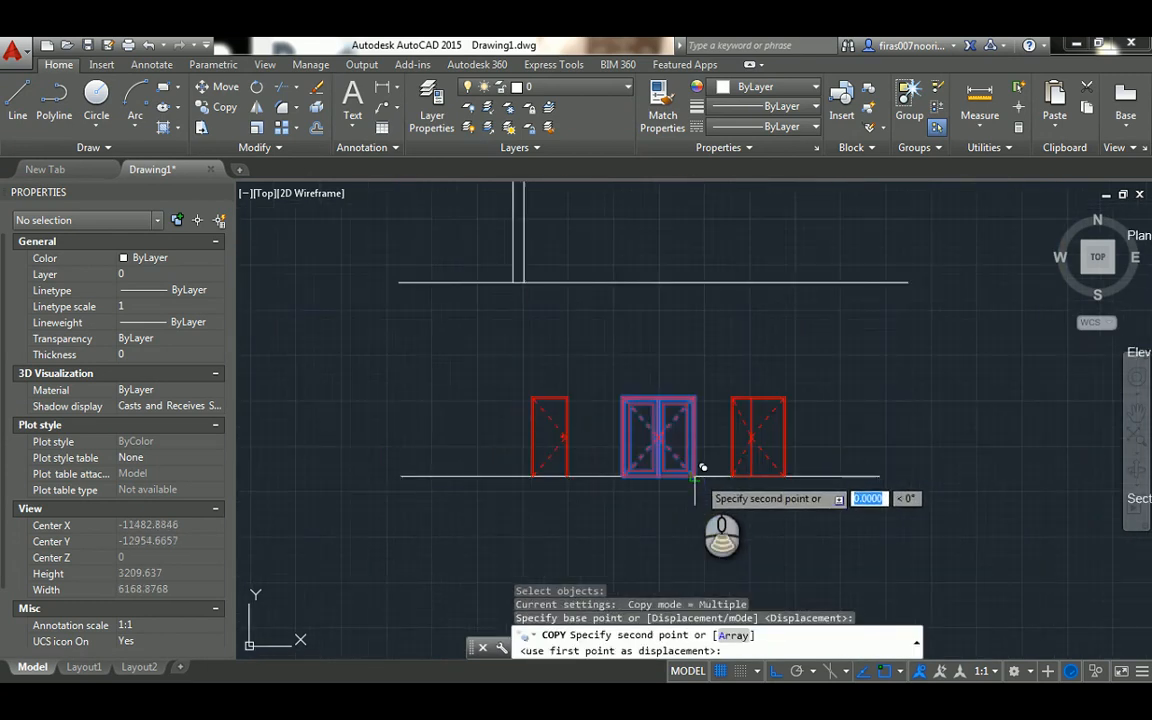
{"action": "scroll", "coordinate": [697, 463], "scroll_direction": "up", "scroll_amount": 2}
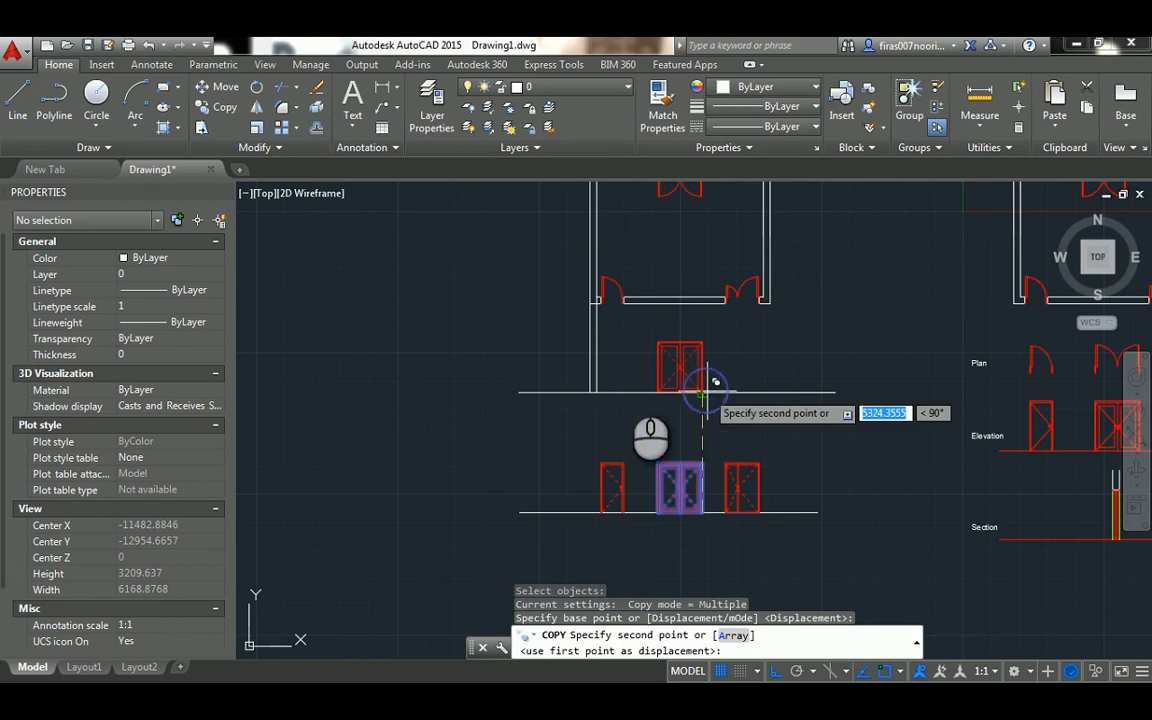
{"action": "key", "text": "Escape"}
{"action": "left_click", "coordinate": [705, 392]}
{"action": "scroll", "coordinate": [583, 425], "scroll_direction": "up", "scroll_amount": 2}
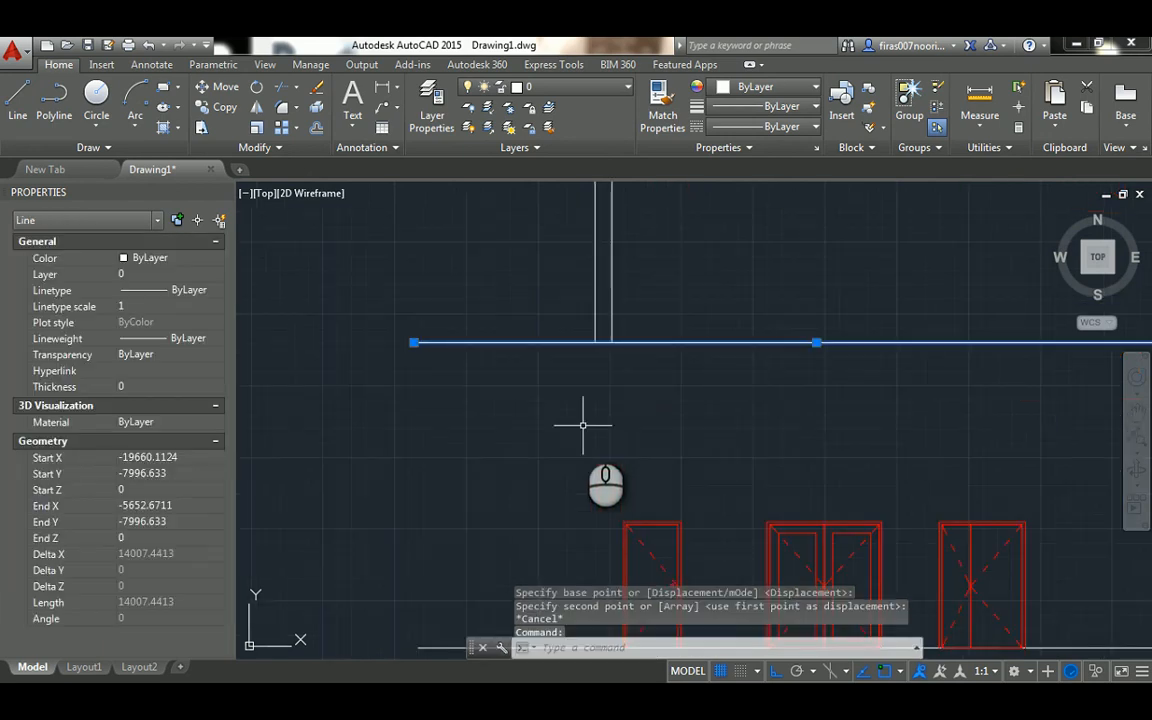
{"action": "middle_click_drag", "start_coordinate": [592, 418], "coordinate": [586, 327]}
{"action": "key", "text": "Escape"}
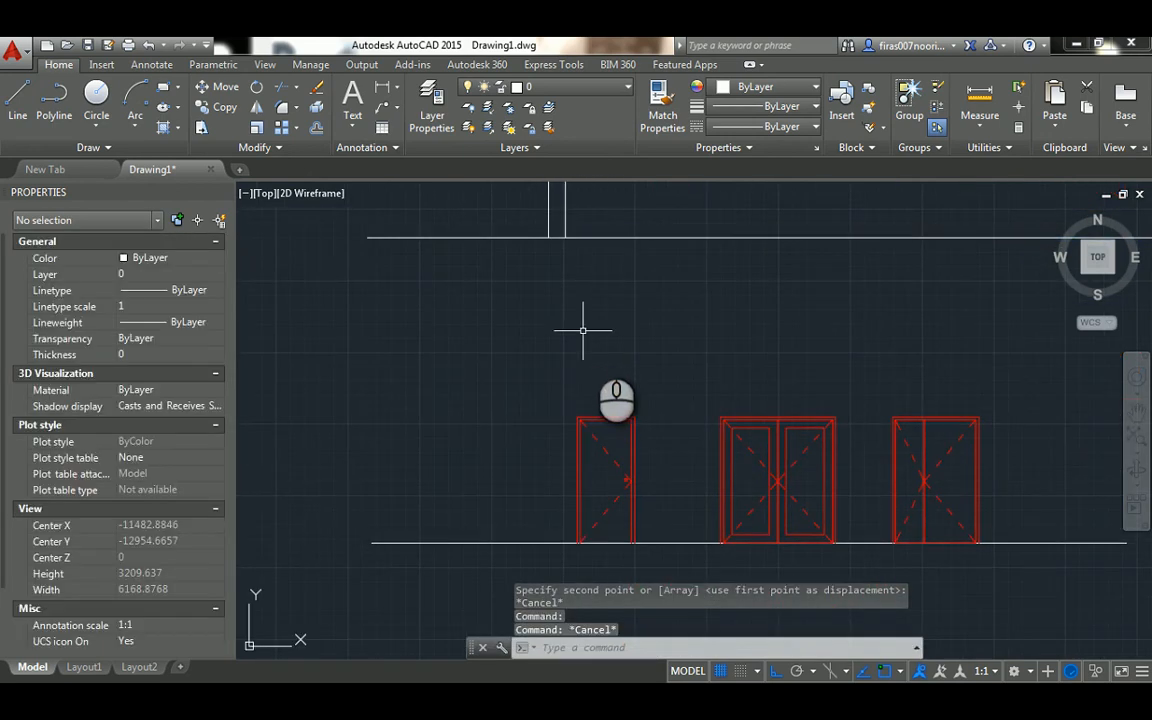
Copy the middle double-door elevation straight up from its lower right corner onto the new ground line
{"action": "type", "text": "co"}
{"action": "key", "text": "Return"}
{"action": "left_click", "coordinate": [710, 391]}
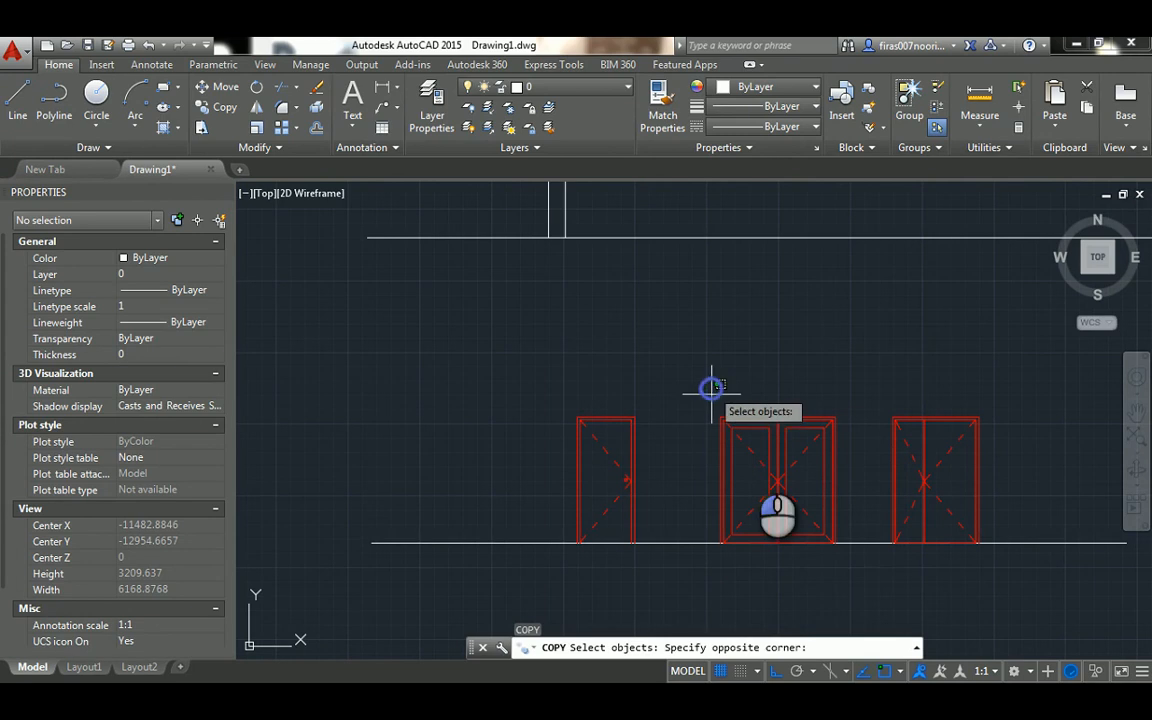
{"action": "left_click", "coordinate": [835, 554]}
{"action": "key", "text": "Return"}
{"action": "left_click", "coordinate": [835, 543]}
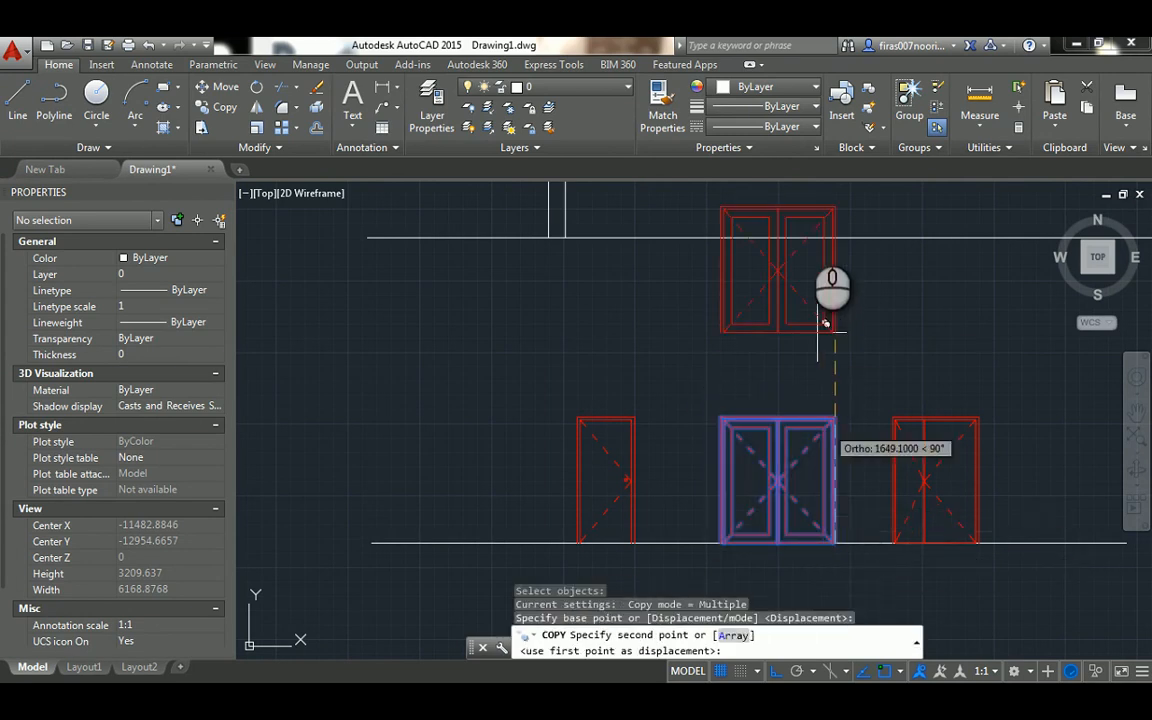
{"action": "left_click", "coordinate": [832, 236]}
{"action": "middle_click_drag", "start_coordinate": [593, 232], "coordinate": [655, 365]}
{"action": "key", "text": "Escape"}
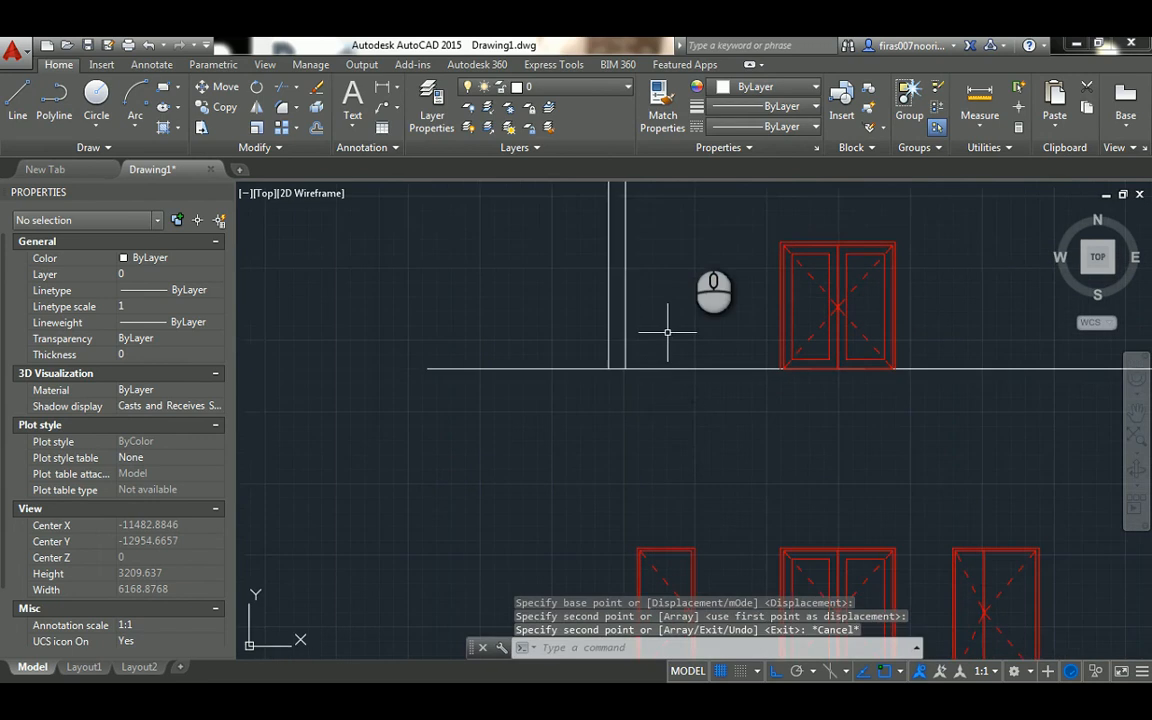
{"action": "scroll", "coordinate": [689, 226], "scroll_direction": "up", "scroll_amount": 2}
{"action": "middle_click_drag", "start_coordinate": [651, 227], "coordinate": [673, 251]}
{"action": "type", "text": "l"}
{"action": "key", "text": "Return"}
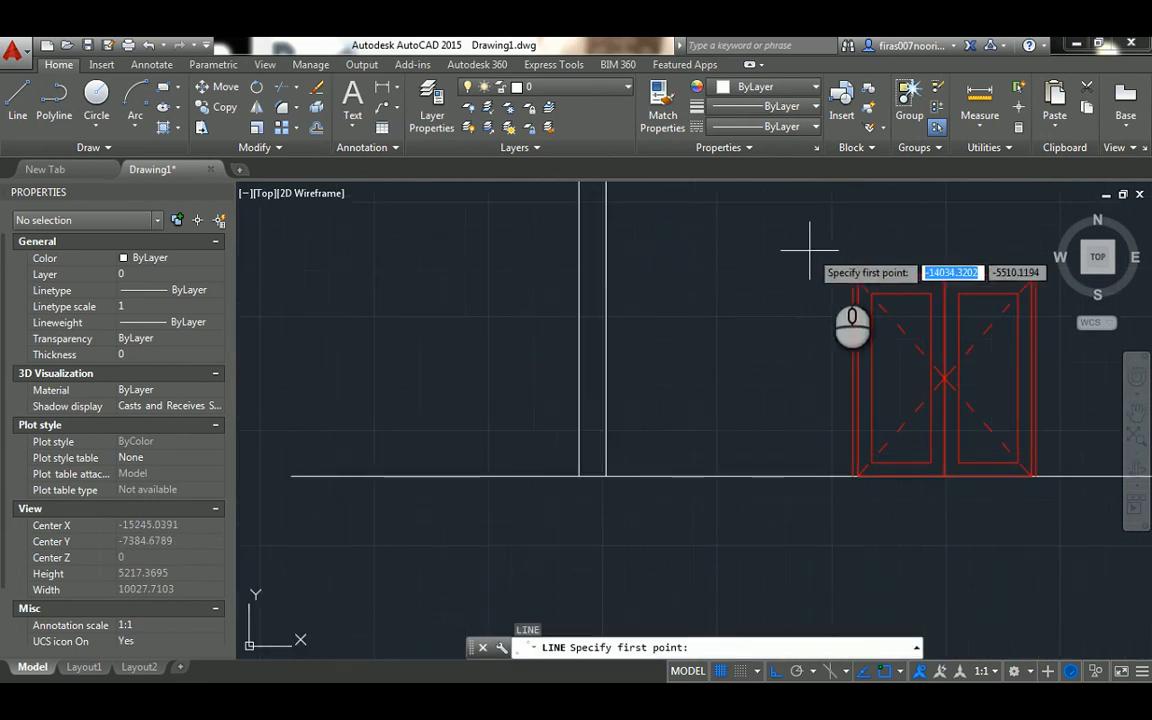
{"action": "left_click", "coordinate": [846, 276]}
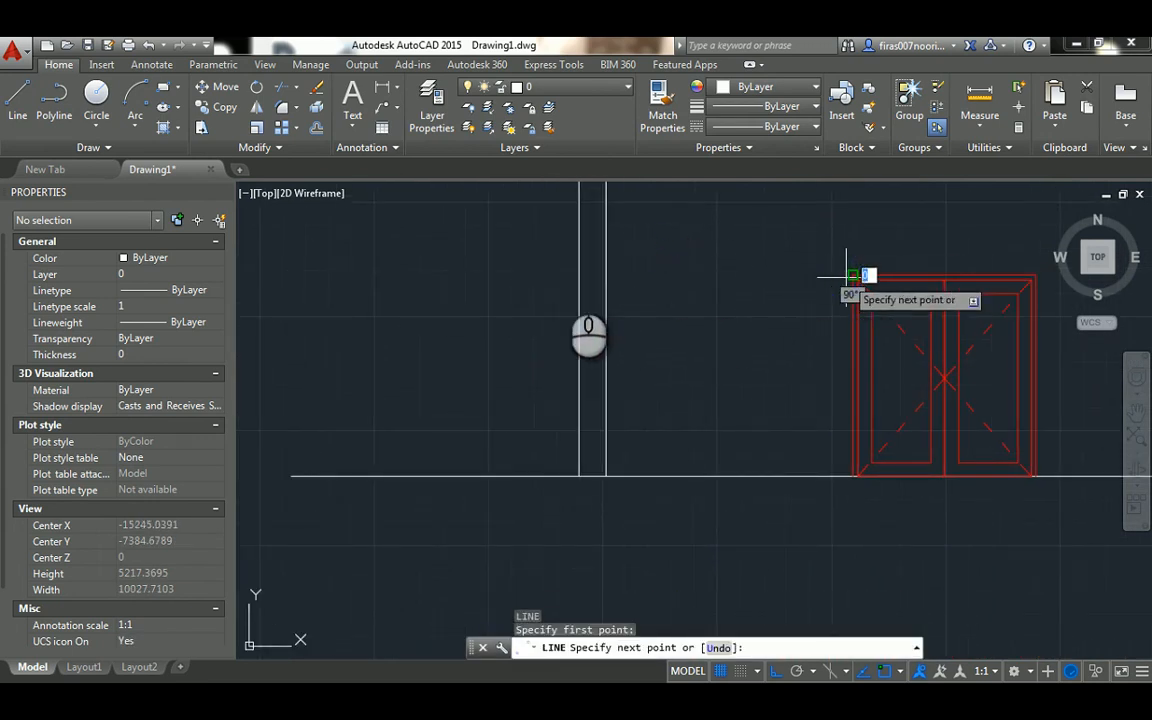
{"action": "key", "text": "Escape"}
{"action": "left_click", "coordinate": [578, 296]}
{"action": "key", "text": "Escape"}
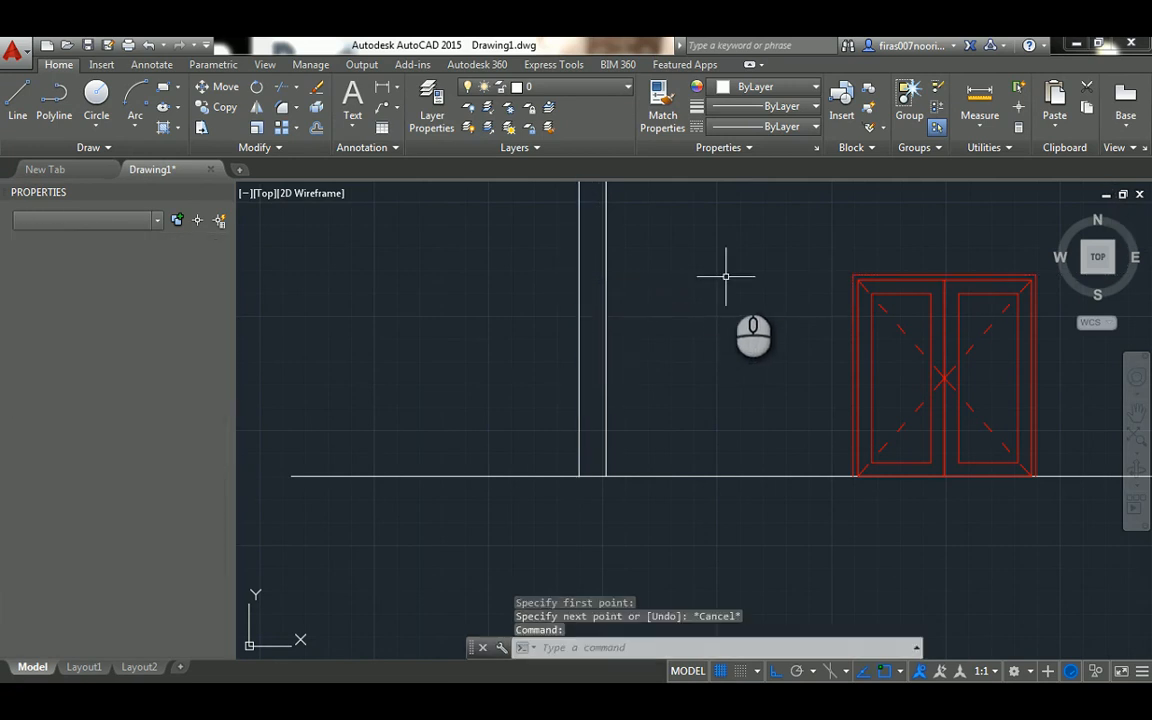
Draw a horizontal line from the copied door's upper left corner across and just past both projected wall lines
{"action": "key", "text": "space"}
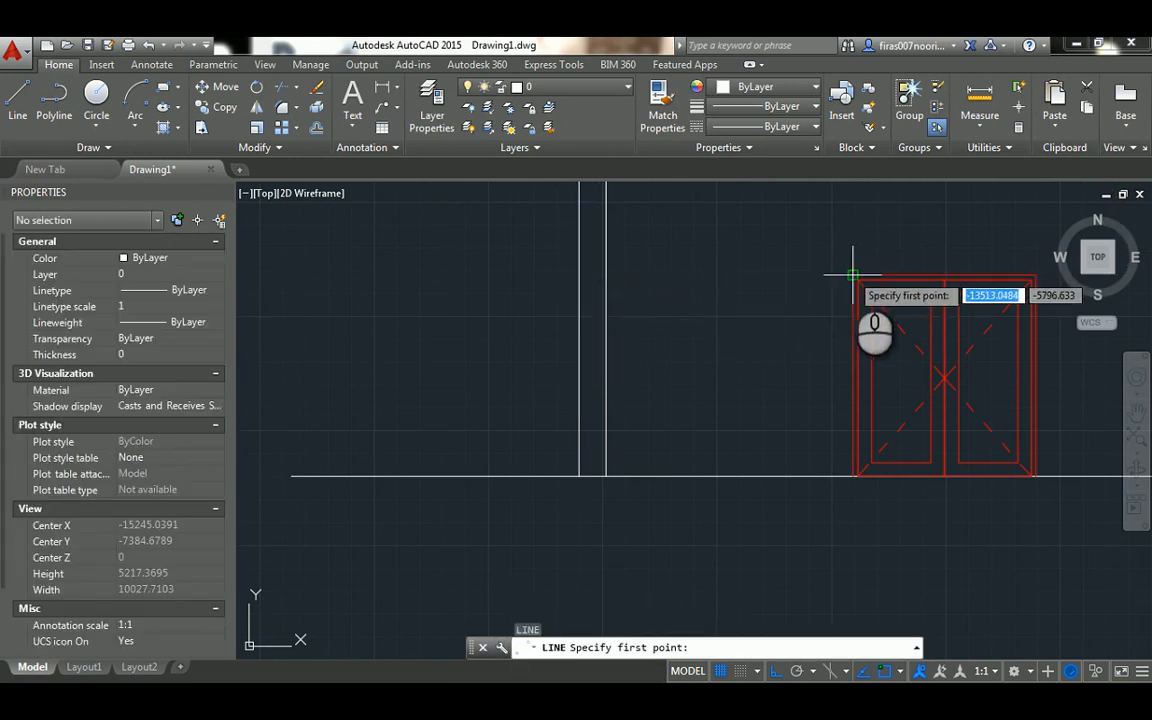
{"action": "left_click", "coordinate": [852, 276]}
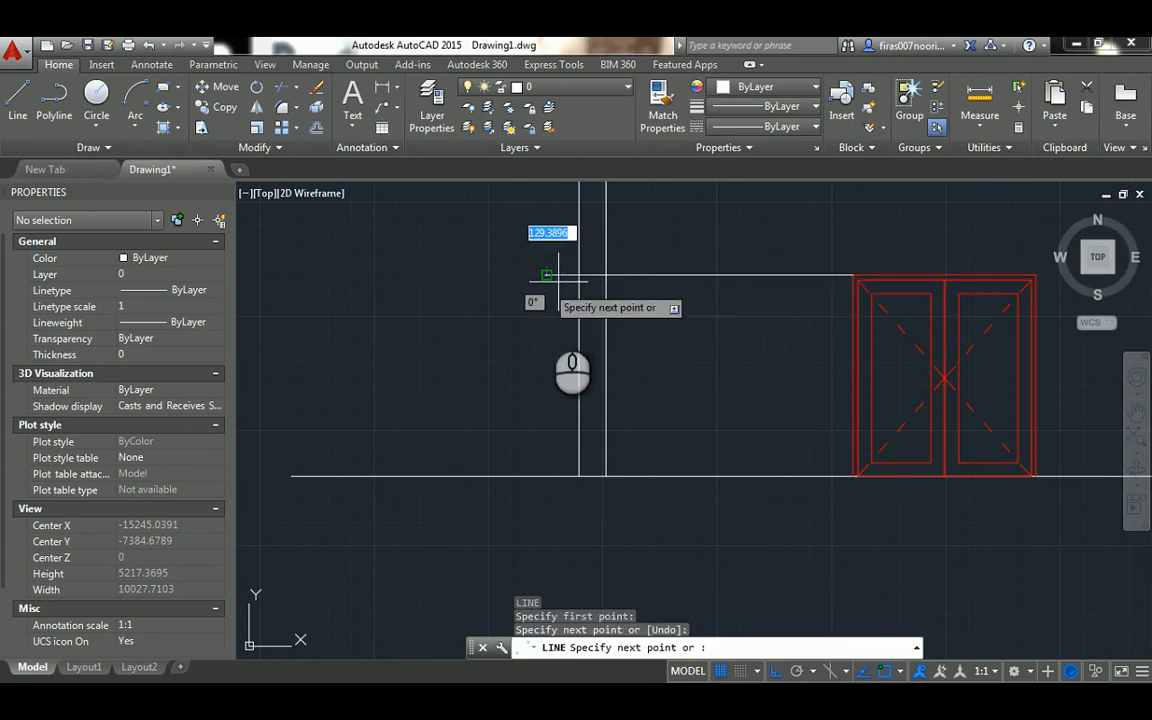
{"action": "key", "text": "Escape"}
{"action": "key", "text": "Escape"}
{"action": "key", "text": "Escape"}
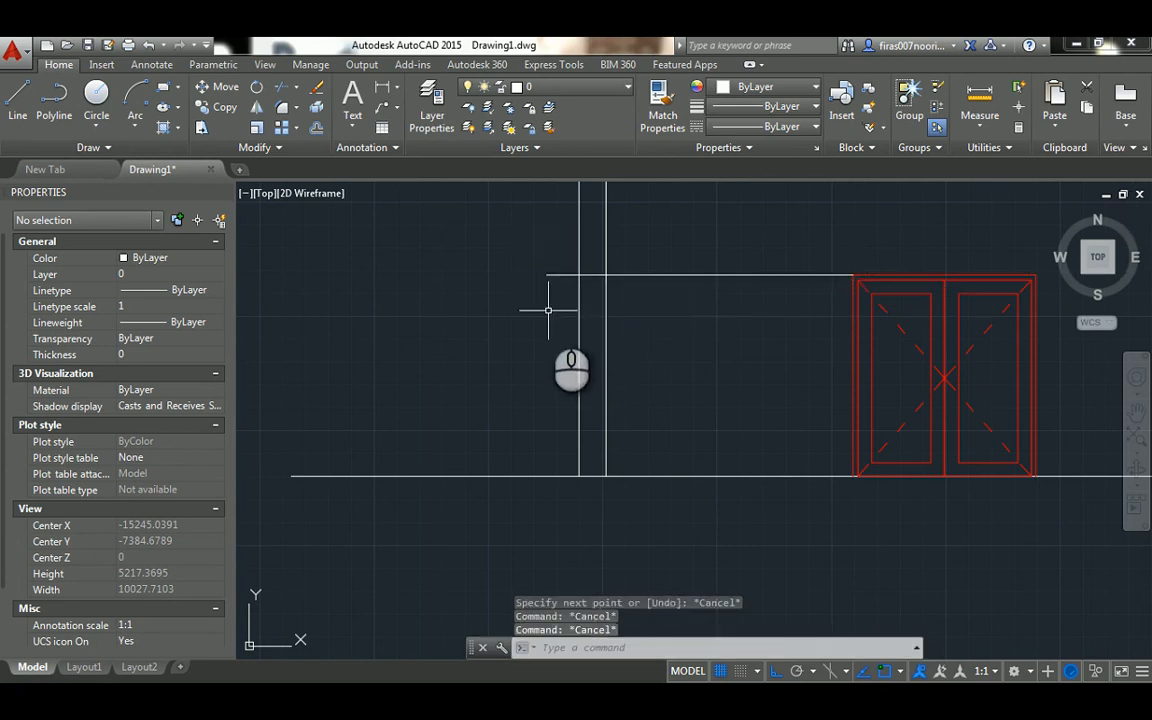
Fillet the horizontal door-height line with both projected wall lines at zero radius, closing the wall's lower end
{"action": "type", "text": "f"}
{"action": "key", "text": "Return"}
{"action": "left_click", "coordinate": [579, 262]}
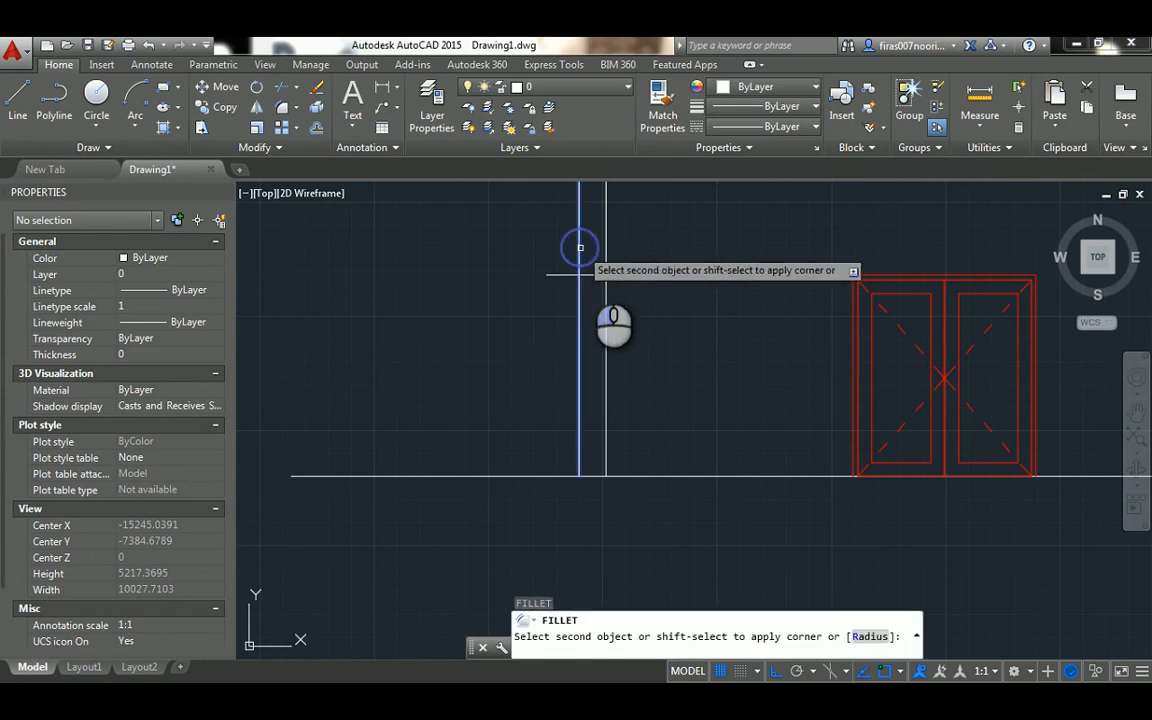
{"action": "left_click", "coordinate": [593, 273]}
{"action": "key", "text": "Escape"}
{"action": "key", "text": "Return"}
{"action": "left_click", "coordinate": [592, 274]}
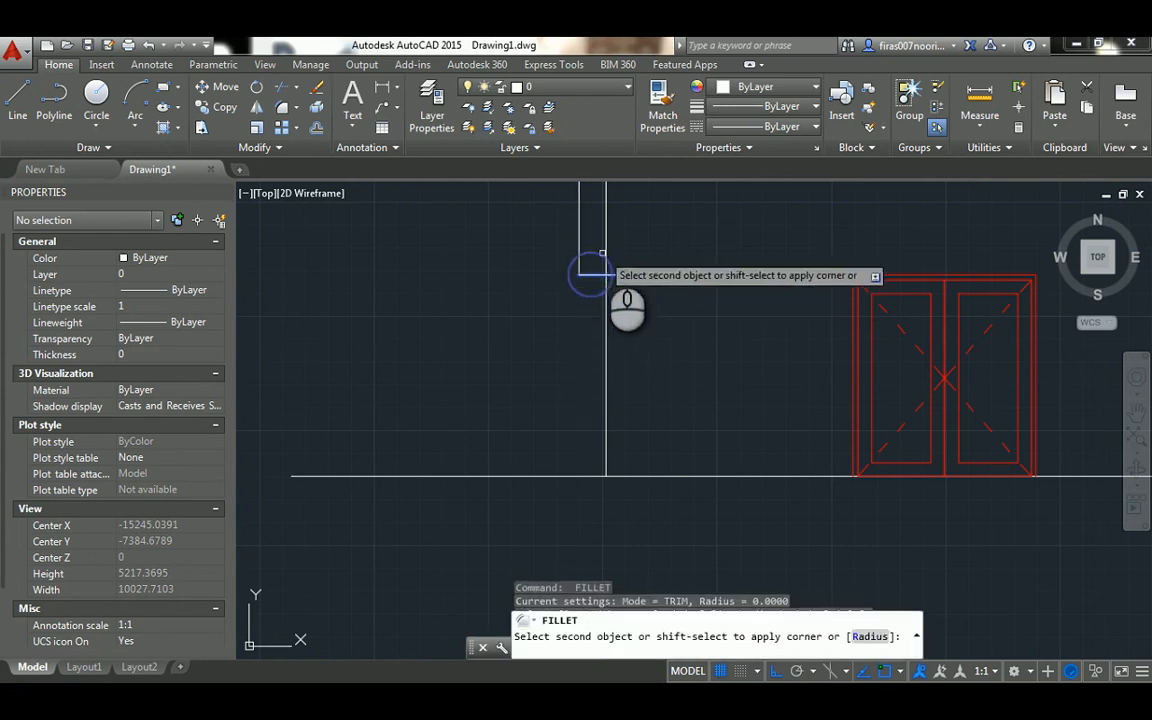
{"action": "key", "text": "Escape"}
{"action": "key", "text": "Escape"}
{"action": "key", "text": "Escape"}
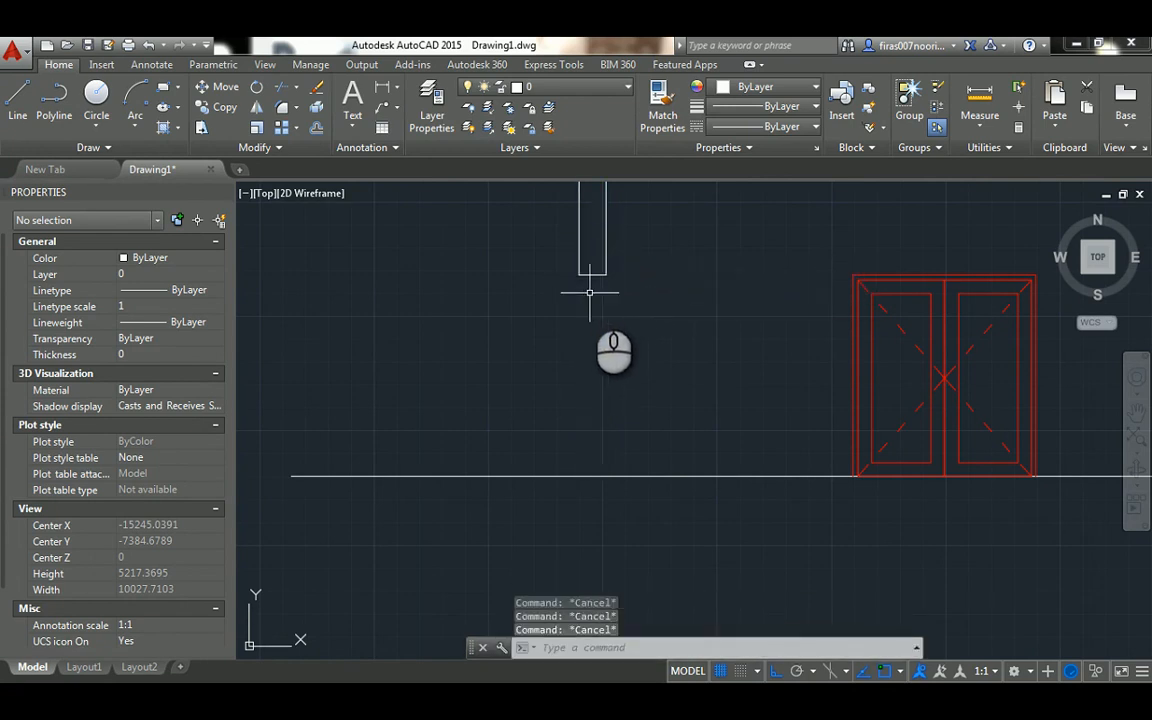
Draw a vertical line from the closed wall end's right corner down to the ground line
{"action": "type", "text": "l"}
{"action": "key", "text": "Return"}
{"action": "left_click", "coordinate": [605, 274]}
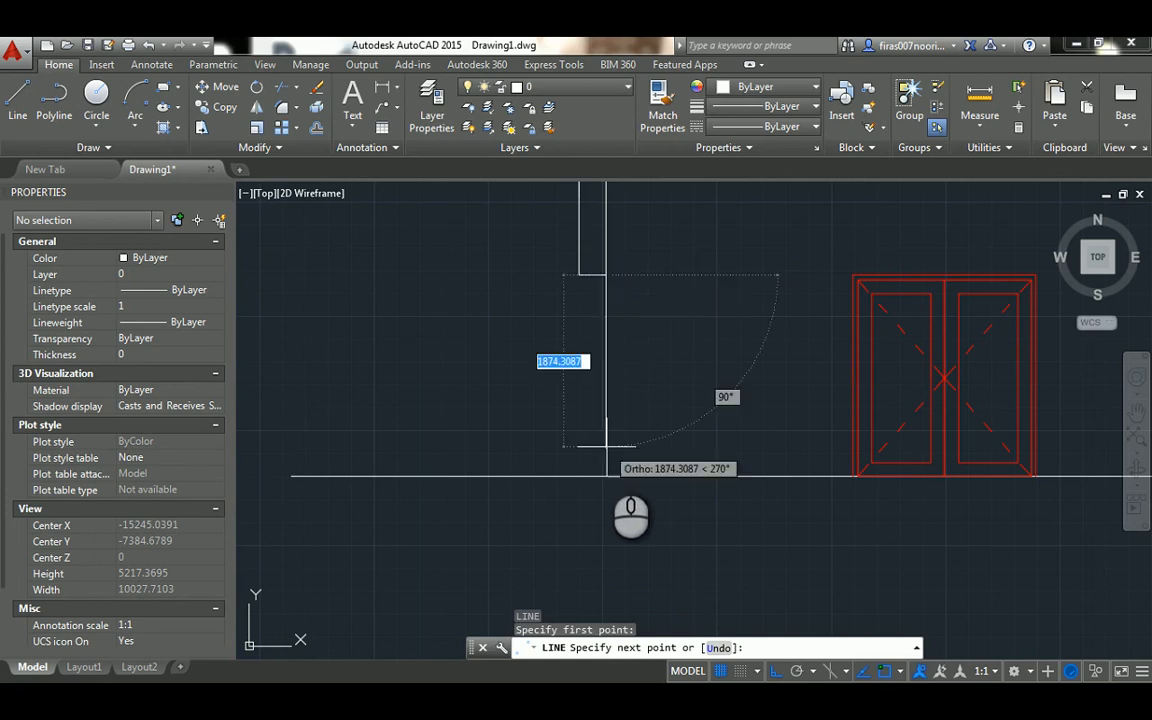
{"action": "left_click", "coordinate": [605, 476]}
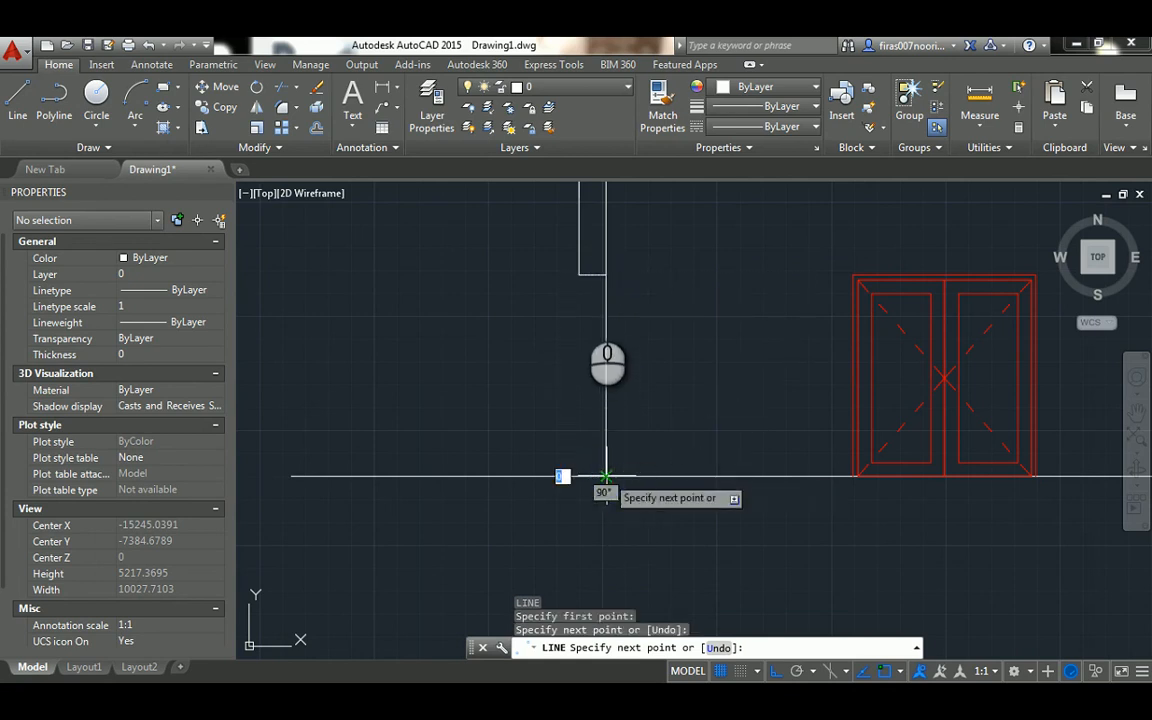
{"action": "key", "text": "Escape"}
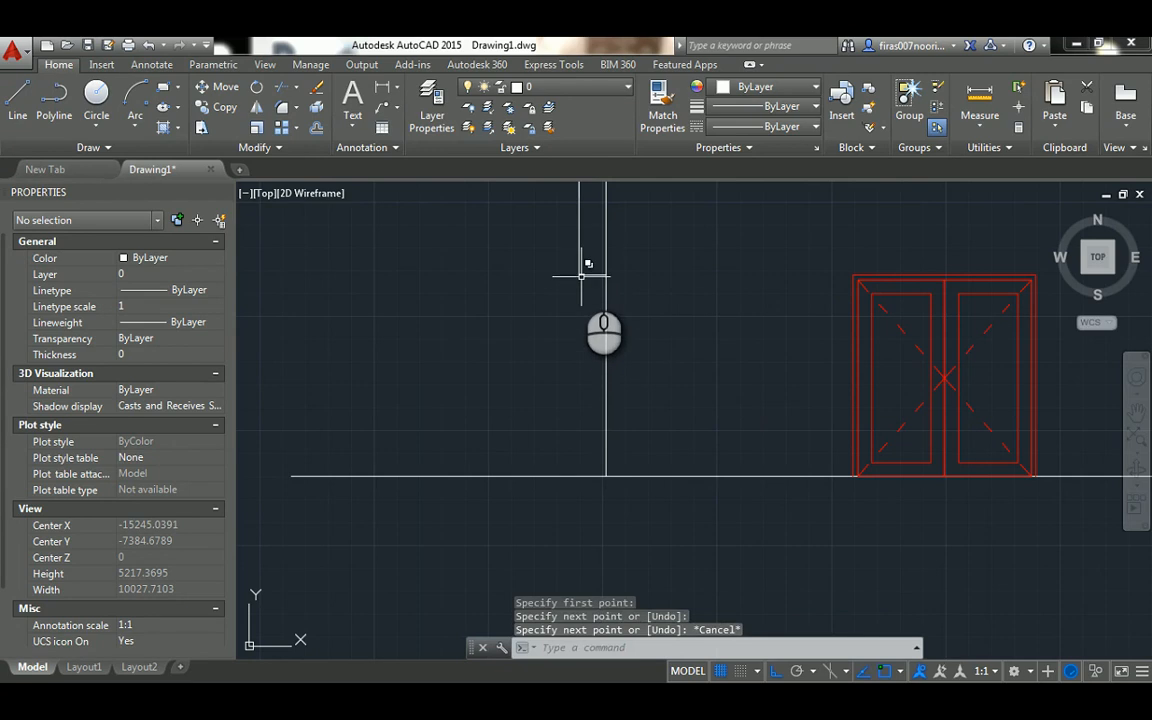
Draw a vertical line from the closed wall end's left corner down to the ground line
{"action": "key", "text": "Return"}
{"action": "left_click", "coordinate": [579, 274]}
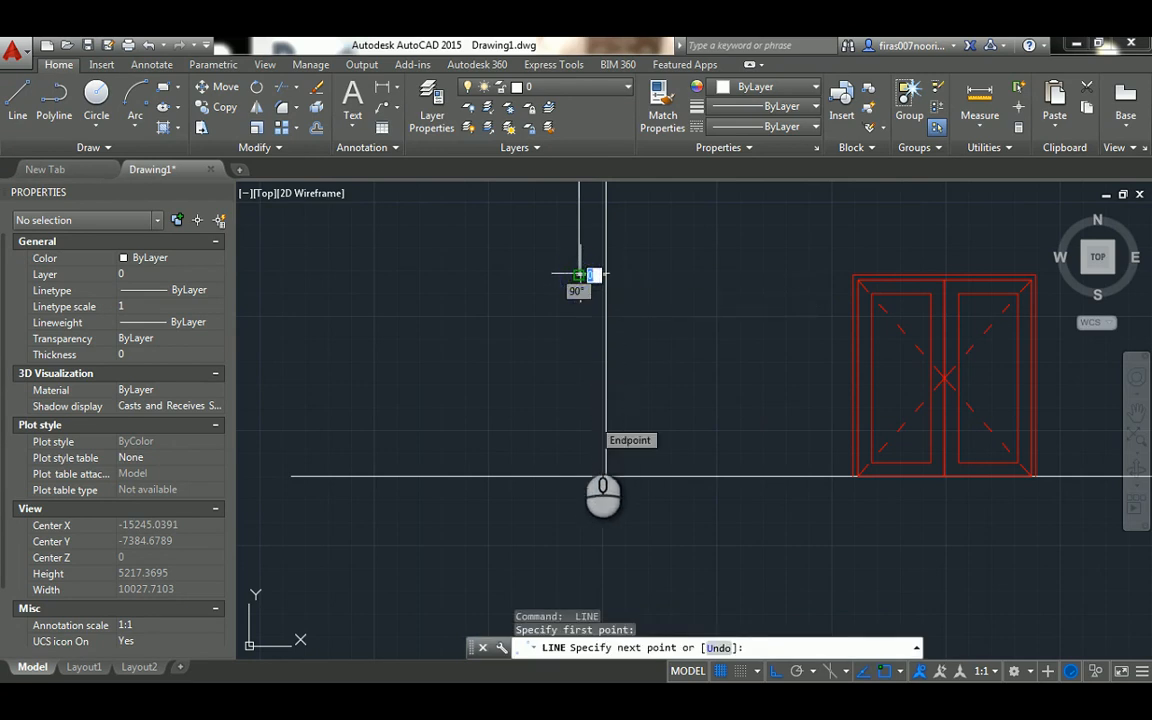
{"action": "left_click", "coordinate": [577, 475]}
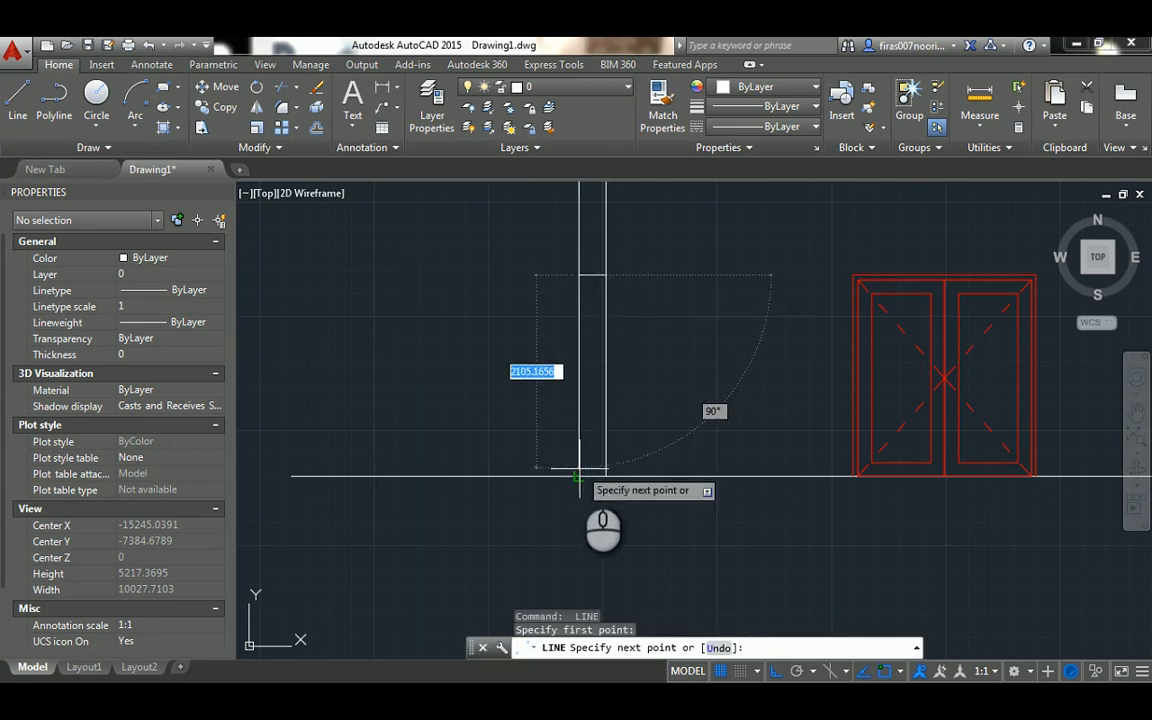
{"action": "key", "text": "Escape"}
{"action": "key", "text": "Escape"}
{"action": "key", "text": "Escape"}
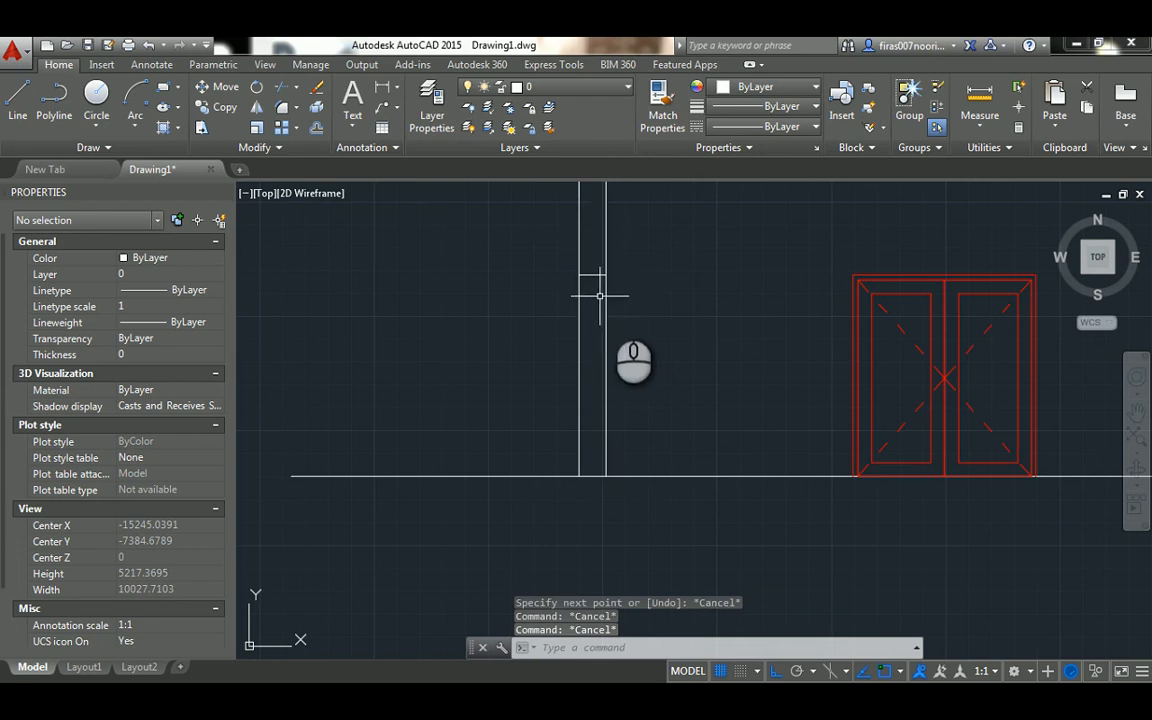
Change the color of the two vertical lines below the closed wall end to Yellow
{"action": "left_click", "coordinate": [612, 298]}
{"action": "left_click", "coordinate": [570, 320]}
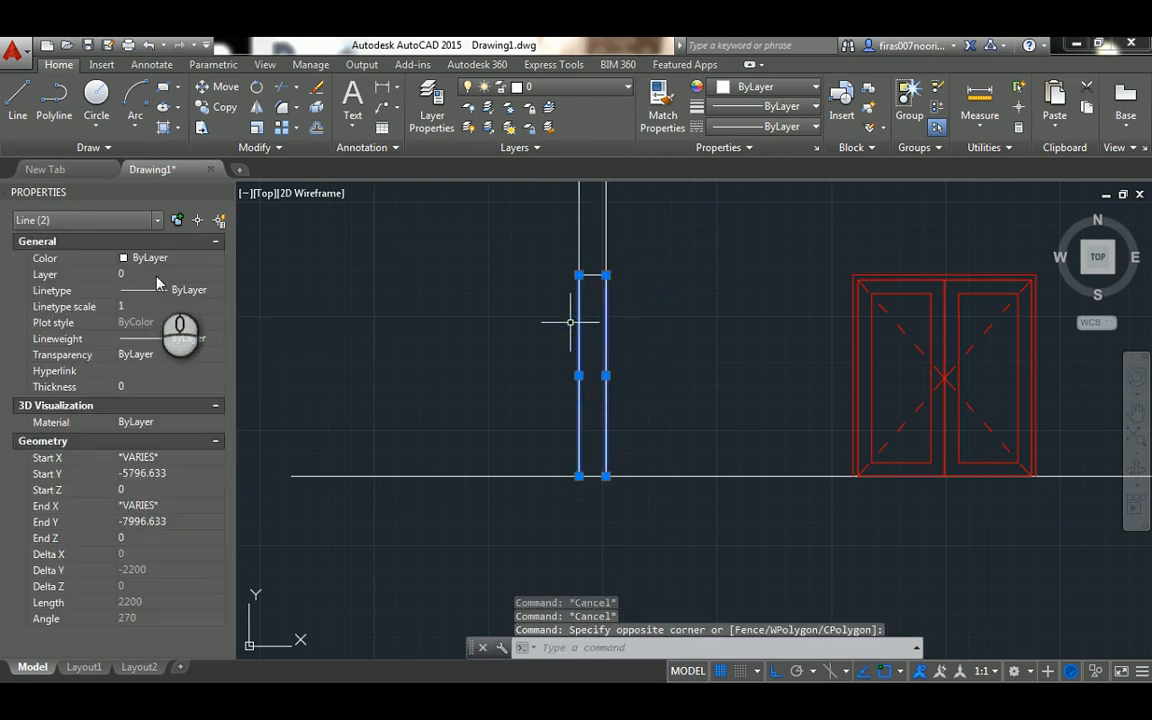
{"action": "left_click", "coordinate": [160, 258]}
{"action": "left_click", "coordinate": [160, 258]}
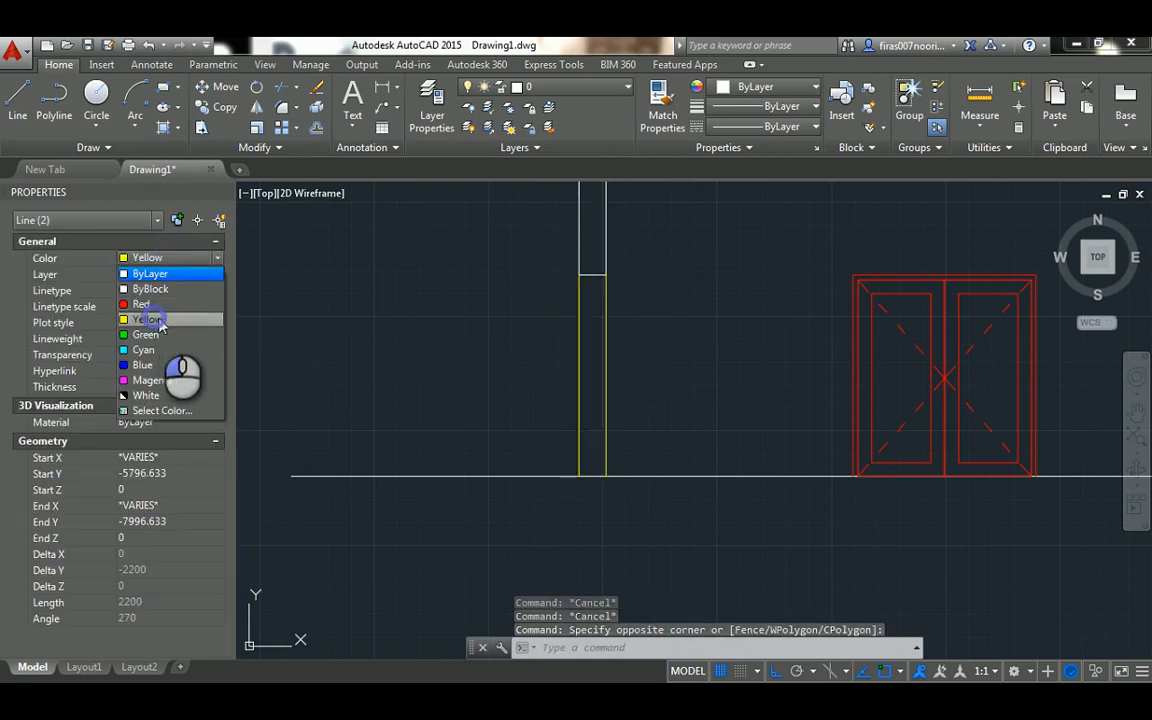
{"action": "left_click", "coordinate": [155, 319]}
{"action": "scroll", "coordinate": [712, 283], "scroll_direction": "up", "scroll_amount": 2}
{"action": "key", "text": "Escape"}
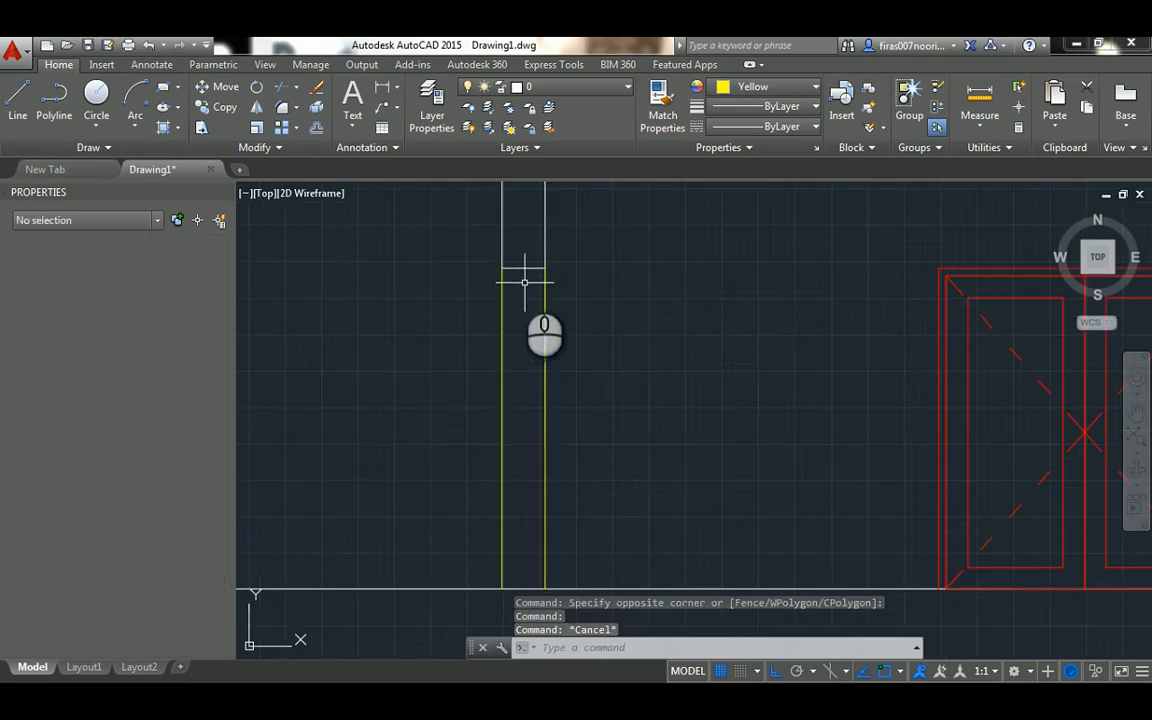
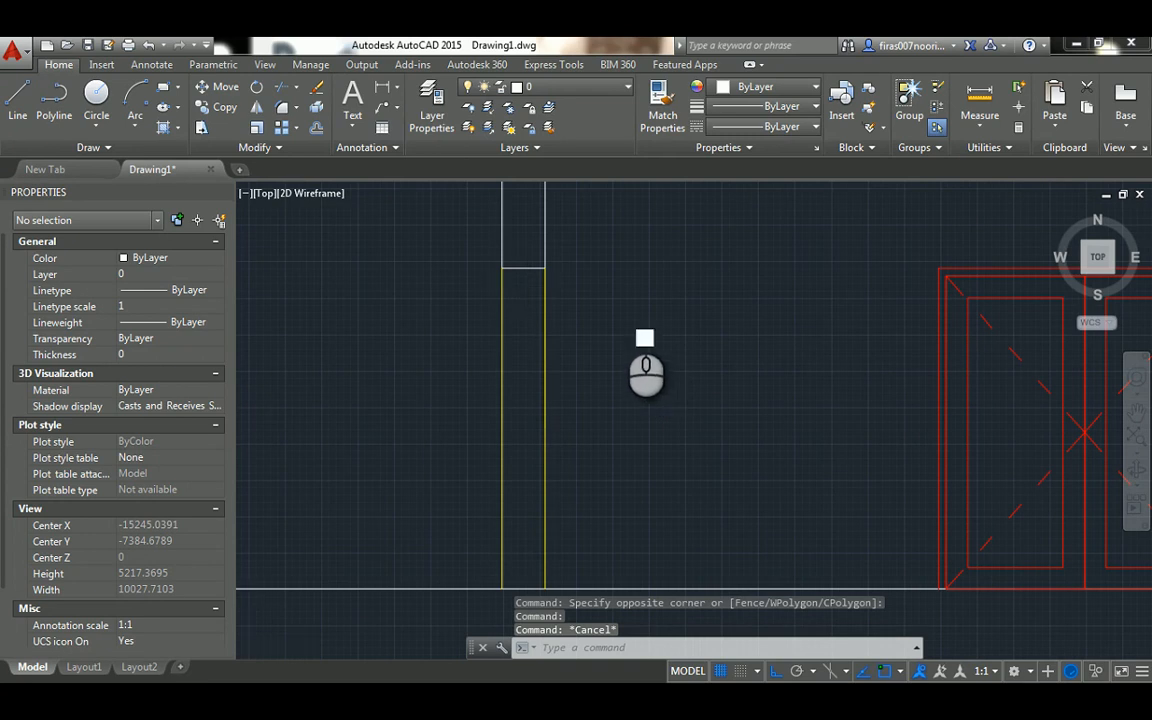
{"action": "scroll", "coordinate": [622, 315], "scroll_direction": "up", "scroll_amount": 5}
{"action": "type", "text": "o"}
{"action": "key", "text": "Return"}
{"action": "scroll", "coordinate": [618, 314], "scroll_direction": "down", "scroll_amount": 4}
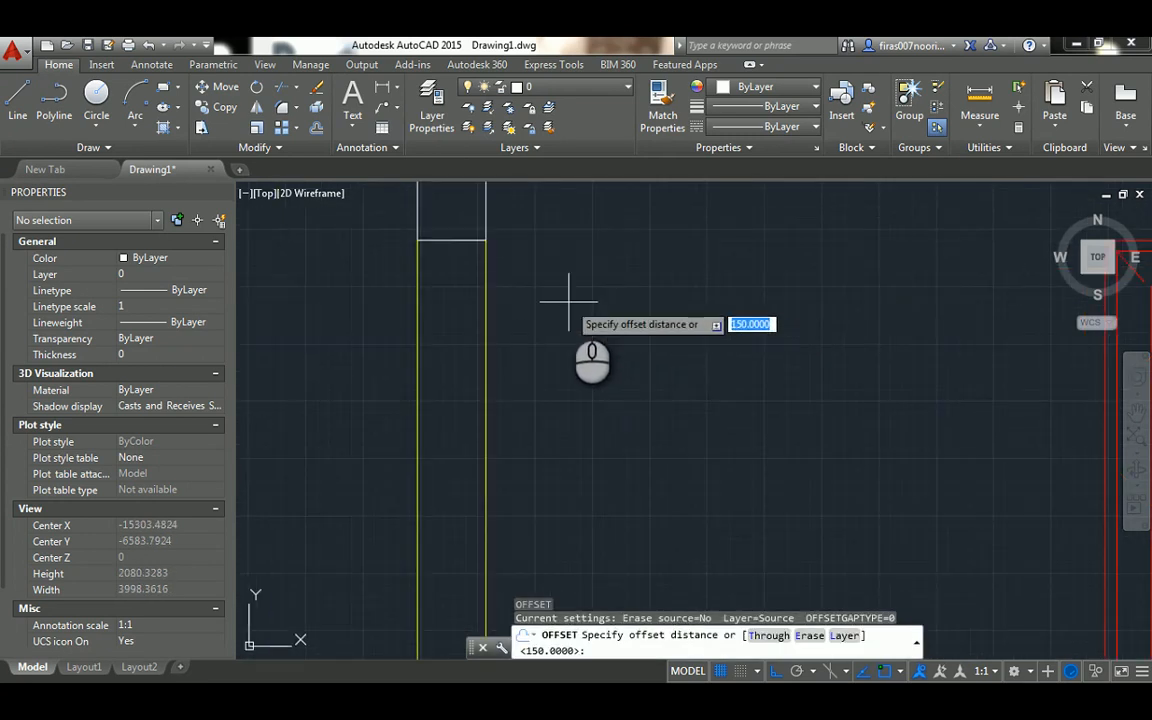
{"action": "key", "text": "Escape"}
{"action": "key", "text": "Escape"}
{"action": "key", "text": "Escape"}
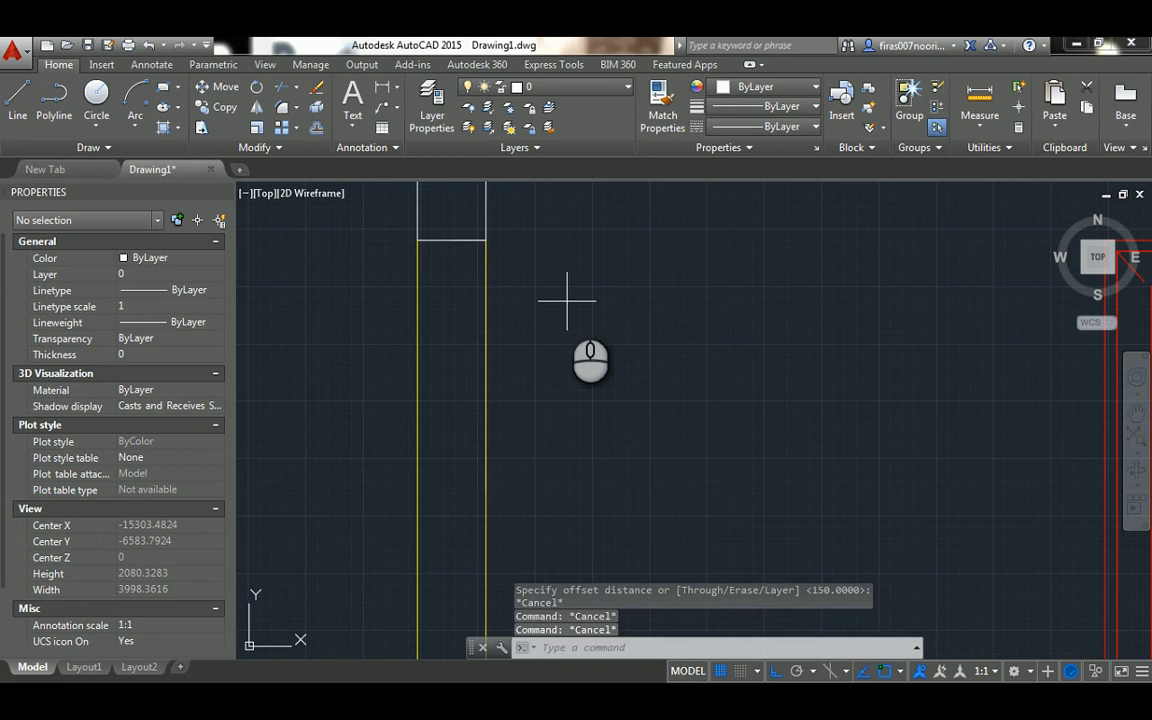
Offset the horizontal line closing the wall's lower end 50 downward
{"action": "type", "text": "o"}
{"action": "key", "text": "Return"}
{"action": "type", "text": "50"}
{"action": "key", "text": "Return"}
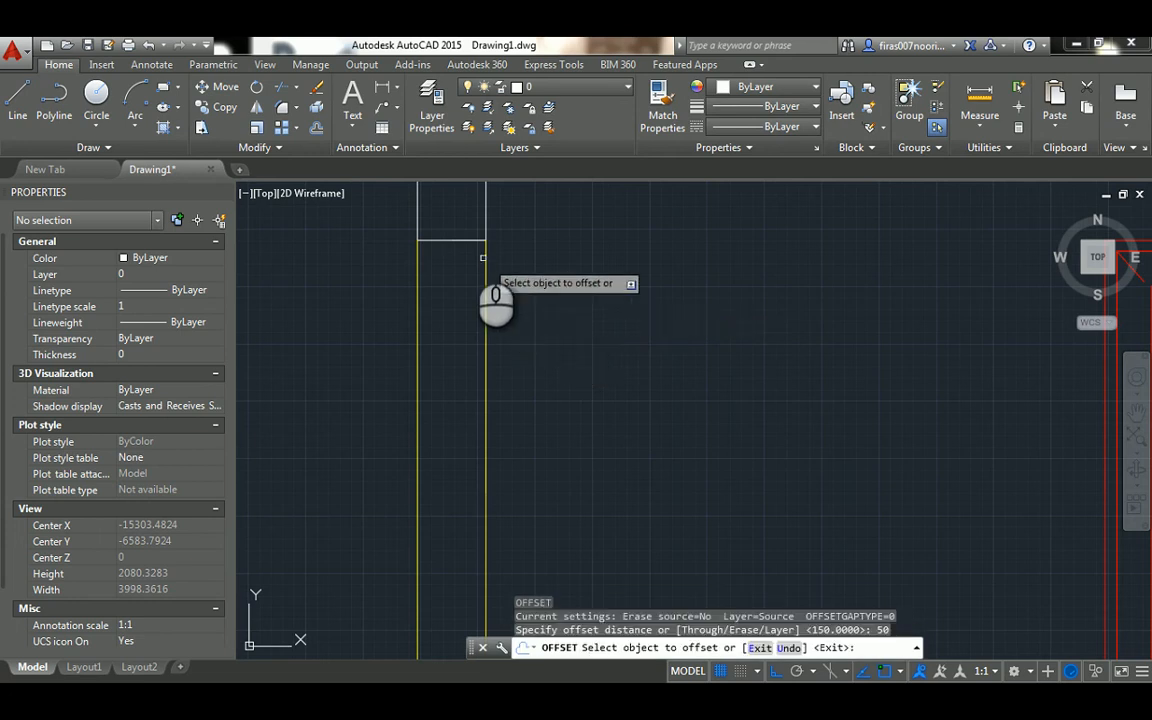
{"action": "left_click", "coordinate": [464, 240]}
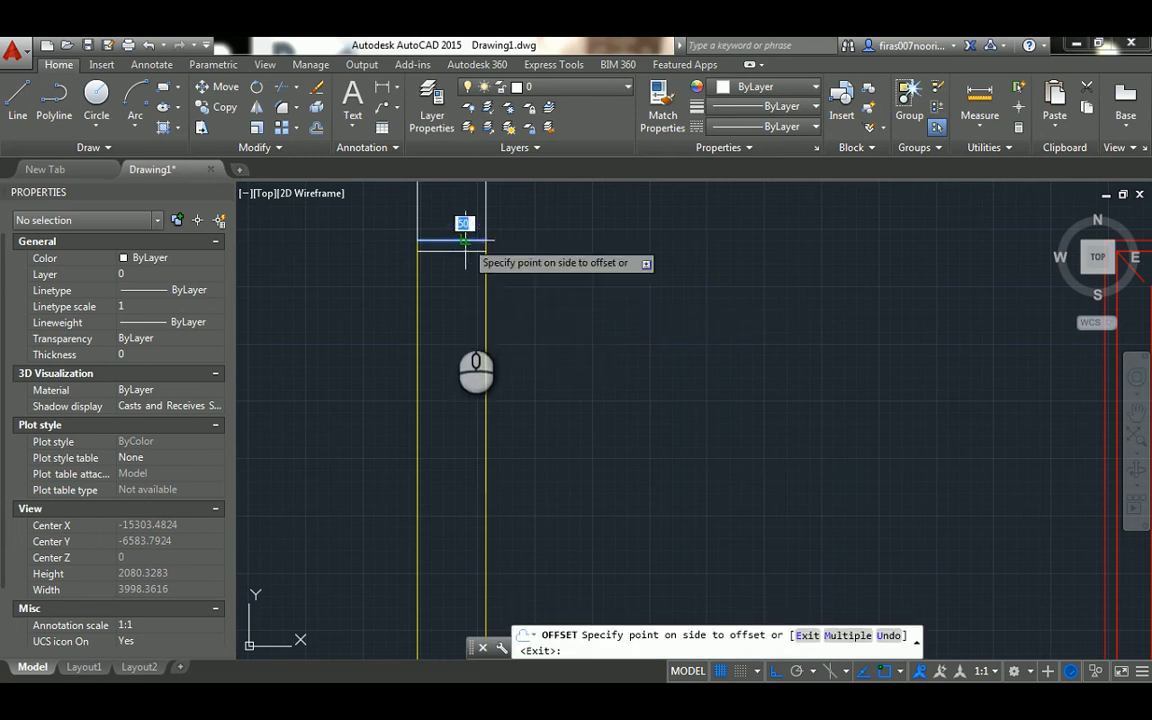
{"action": "left_click", "coordinate": [452, 313]}
{"action": "scroll", "coordinate": [428, 248], "scroll_direction": "up", "scroll_amount": 2}
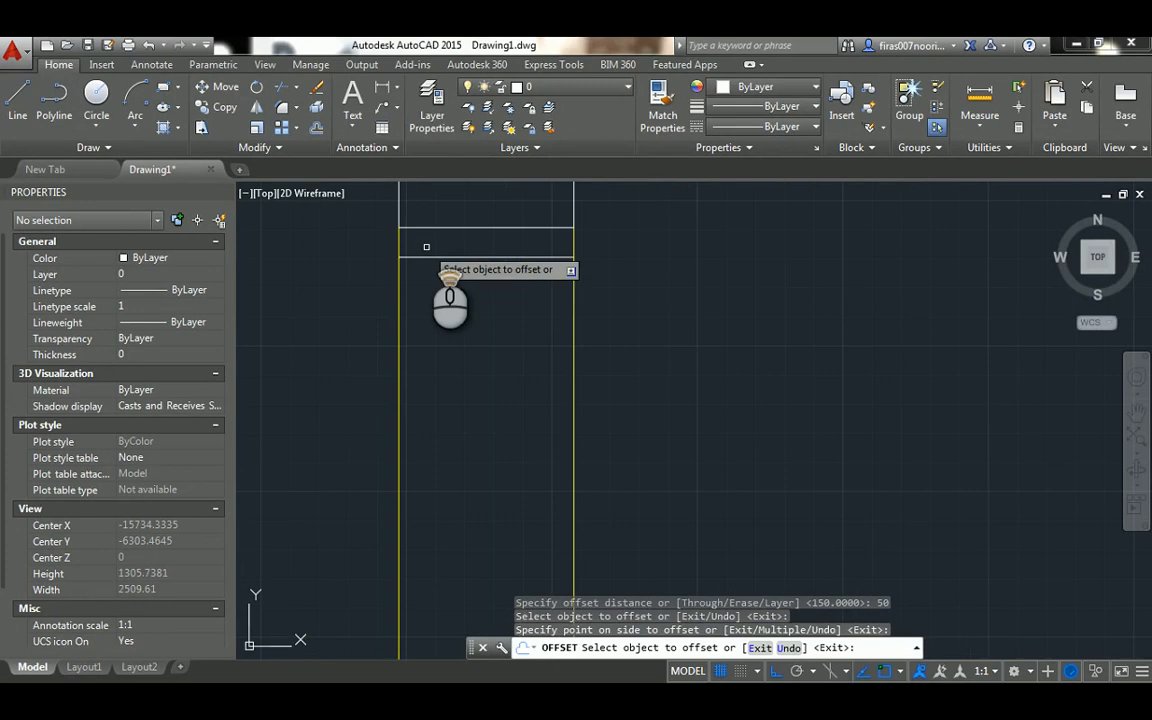
{"action": "key", "text": "Escape"}
{"action": "key", "text": "Escape"}
{"action": "key", "text": "Escape"}
Trim both yellow vertical lines between the wall's closing line and its offset copy
{"action": "key", "text": "Return"}
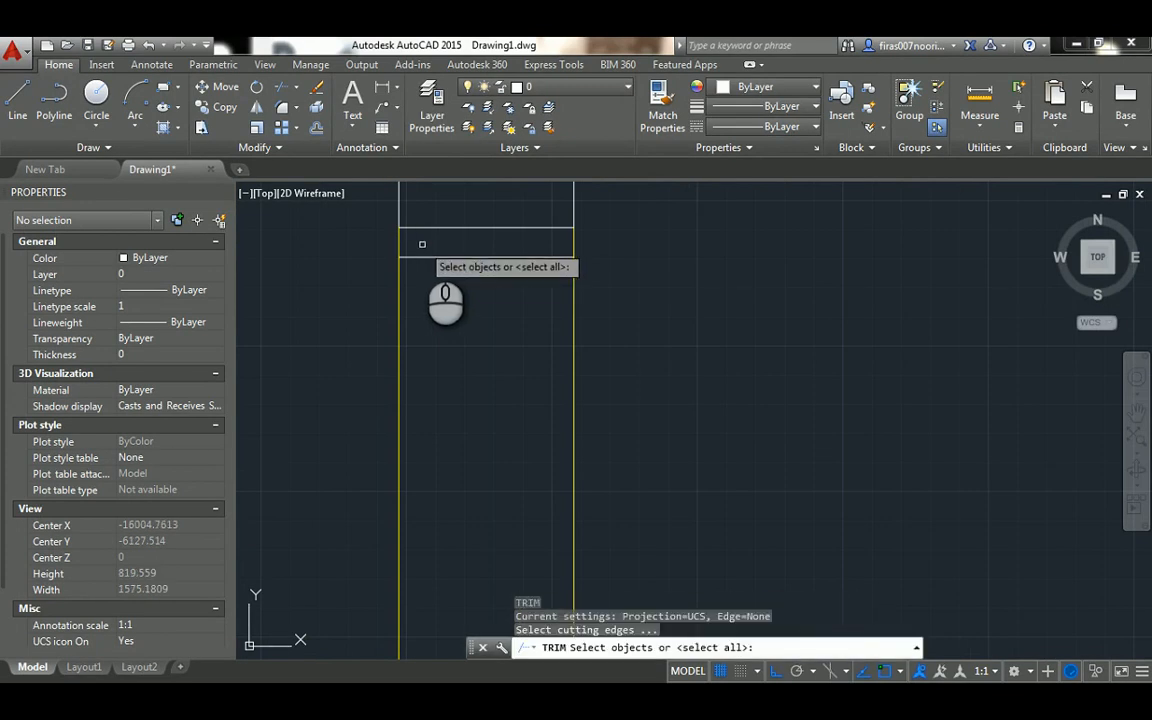
{"action": "key", "text": "Return"}
{"action": "left_click", "coordinate": [399, 243]}
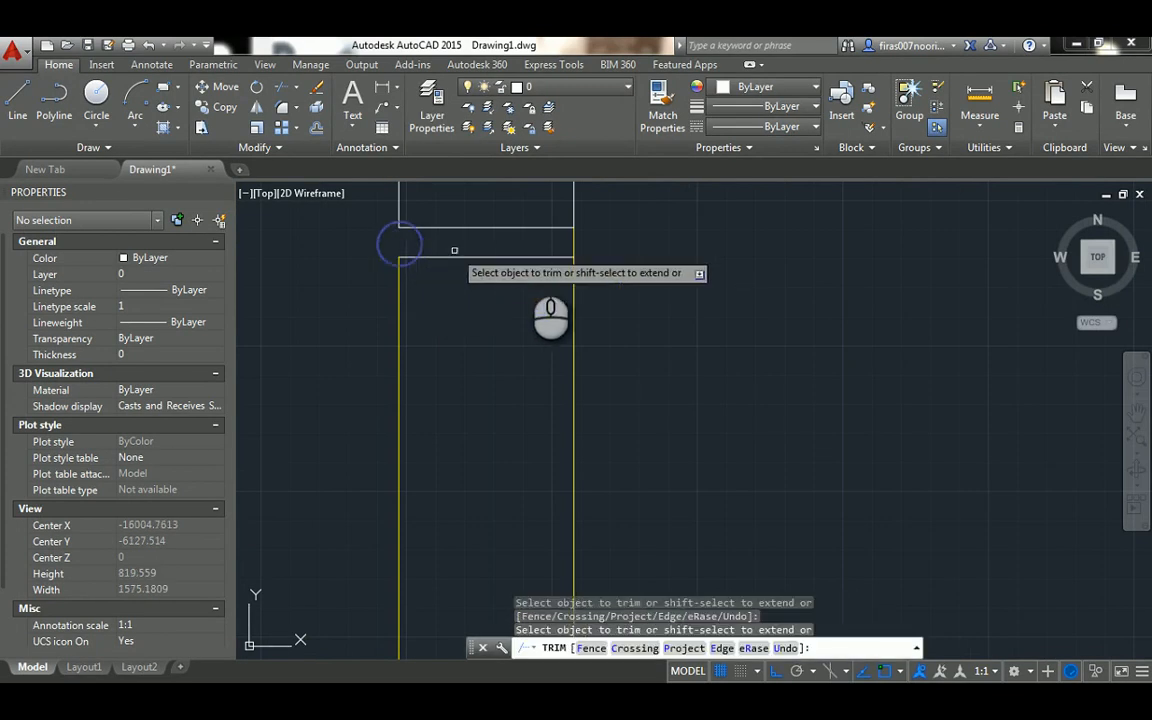
{"action": "left_click", "coordinate": [571, 244]}
{"action": "key", "text": "Escape"}
{"action": "key", "text": "Escape"}
{"action": "key", "text": "Escape"}
Draw short vertical lines joining the wall's closing line and the offset line at their right and left ends
{"action": "type", "text": "l"}
{"action": "key", "text": "Return"}
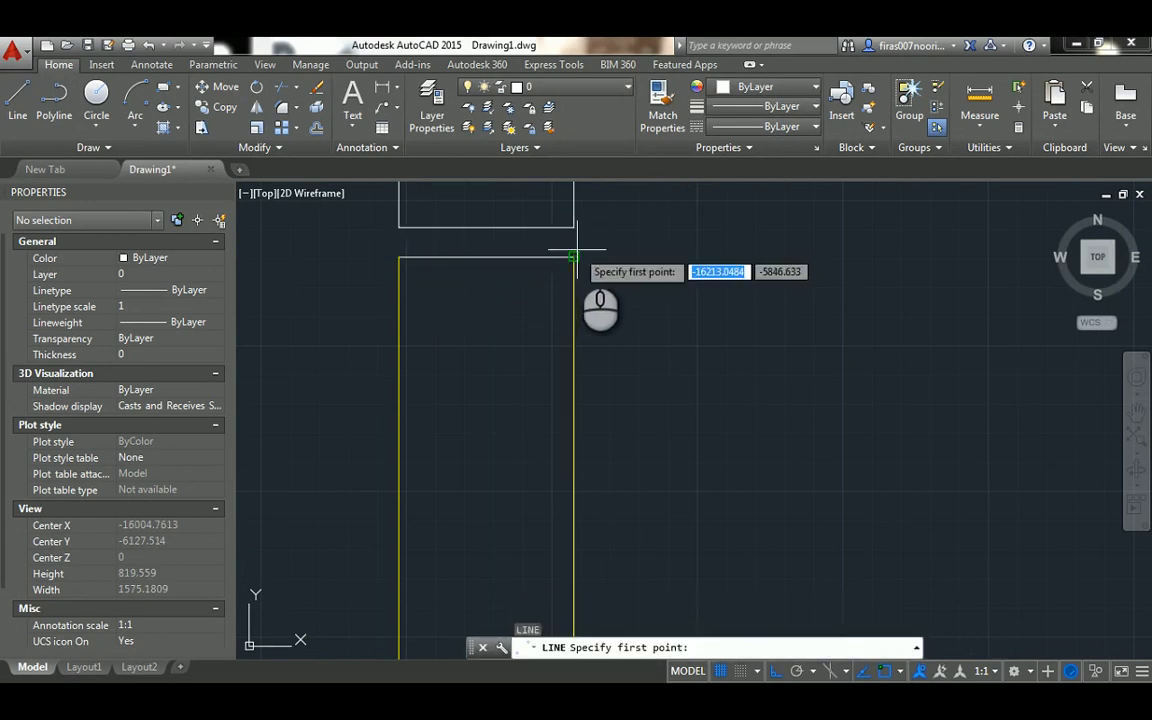
{"action": "left_click", "coordinate": [575, 256]}
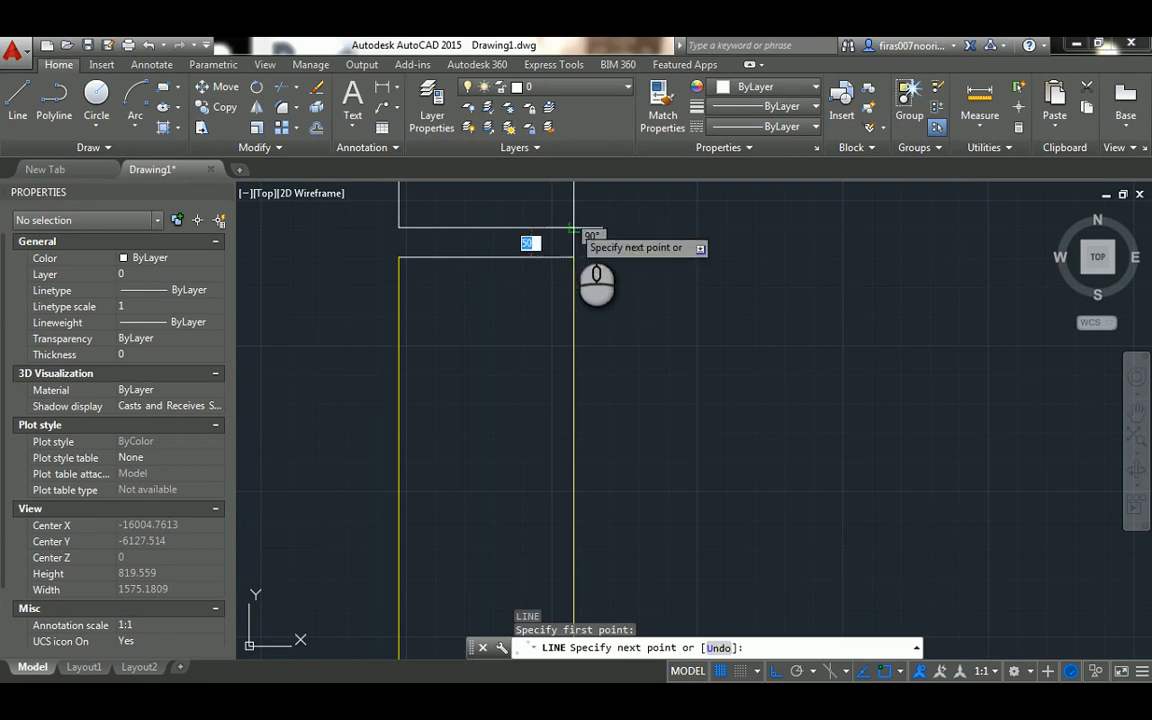
{"action": "left_click", "coordinate": [574, 228]}
{"action": "key", "text": "Escape"}
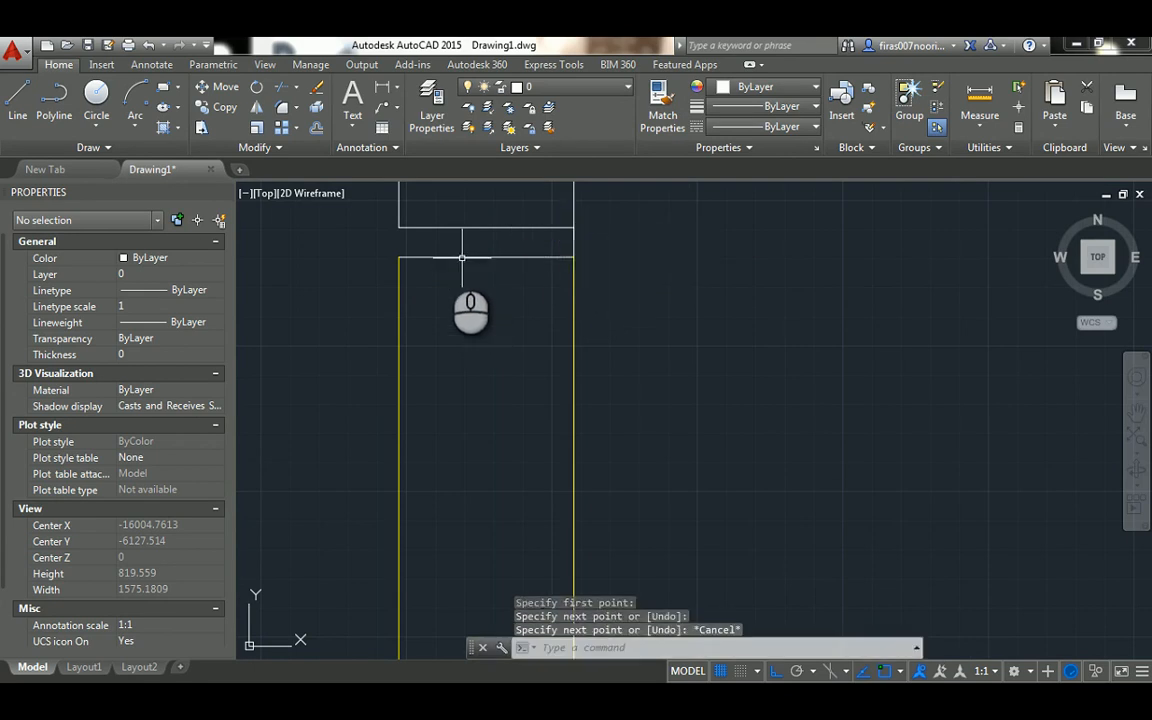
{"action": "key", "text": "Return"}
{"action": "left_click", "coordinate": [399, 228]}
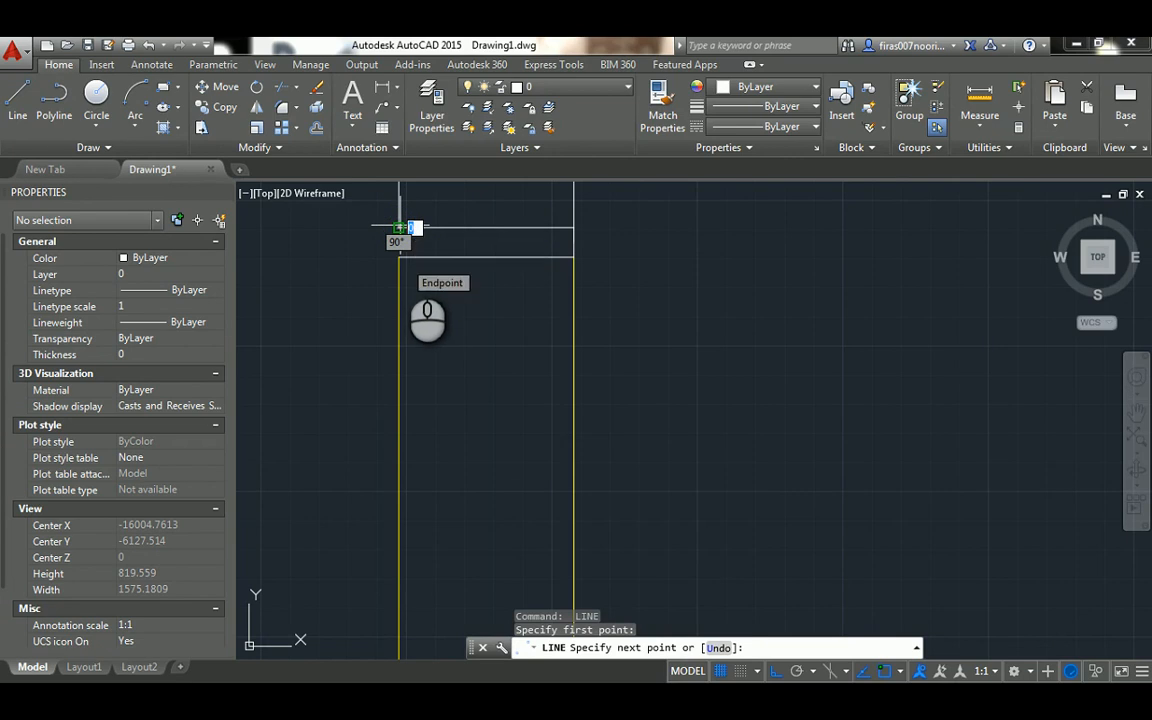
{"action": "left_click", "coordinate": [399, 258]}
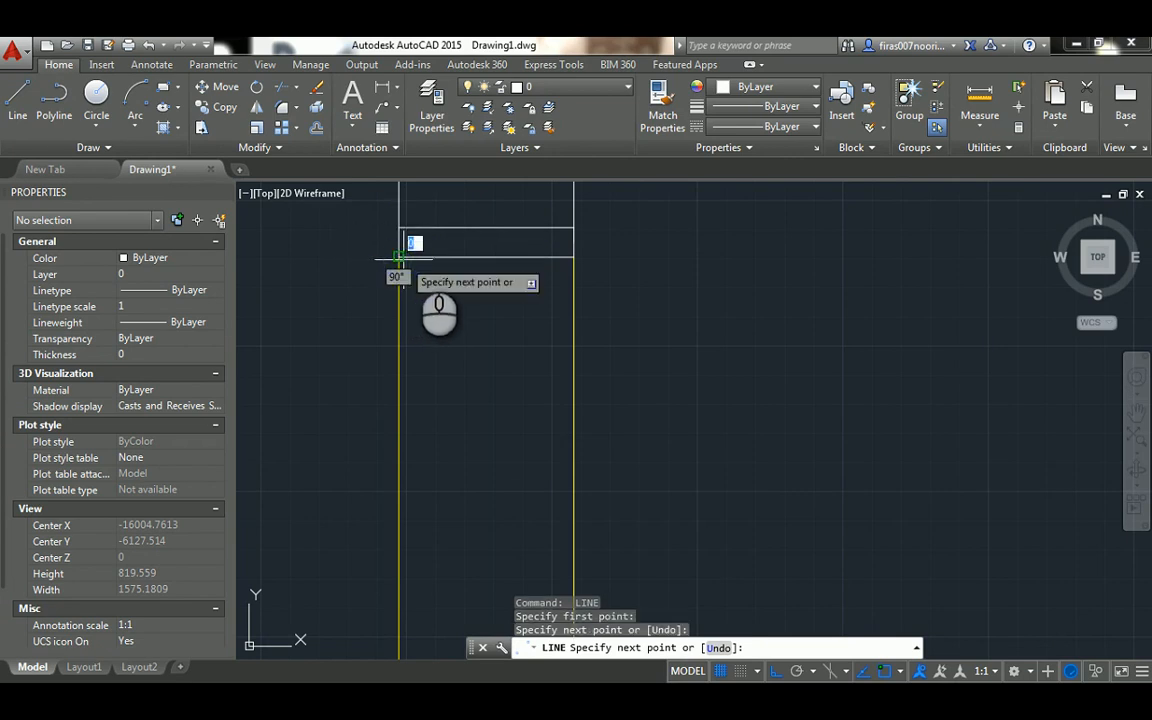
{"action": "key", "text": "Escape"}
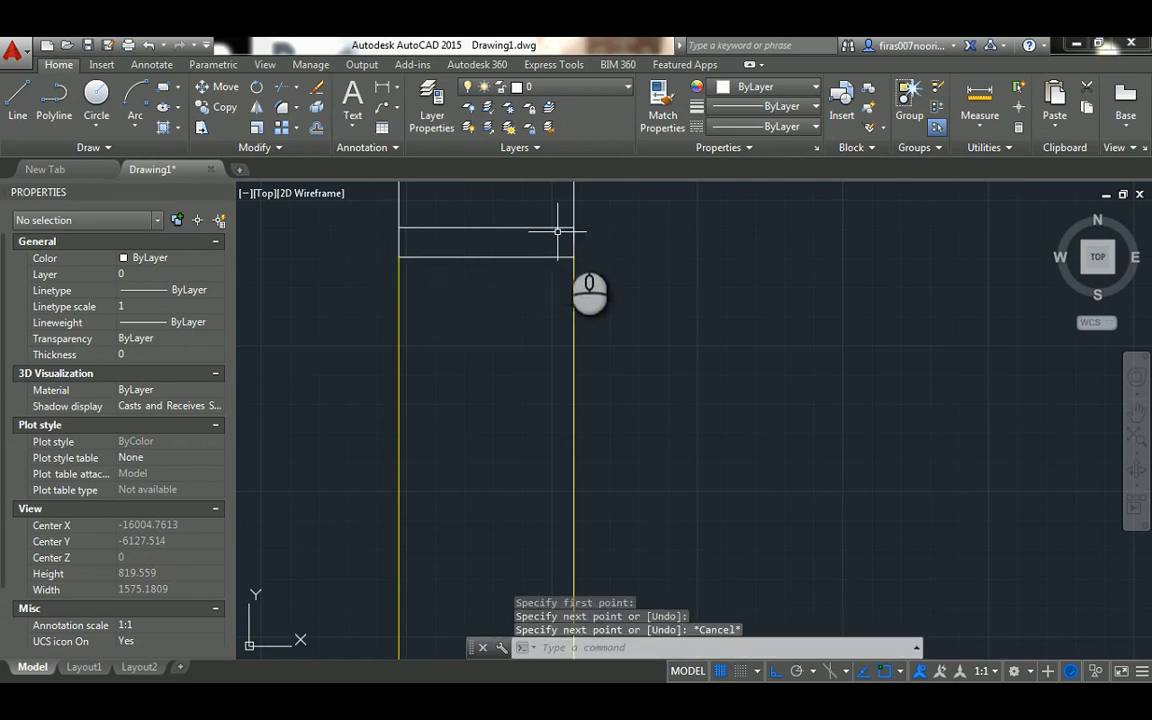
Change the color of the two short vertical lines and the offset horizontal line to Red
{"action": "left_click", "coordinate": [588, 237]}
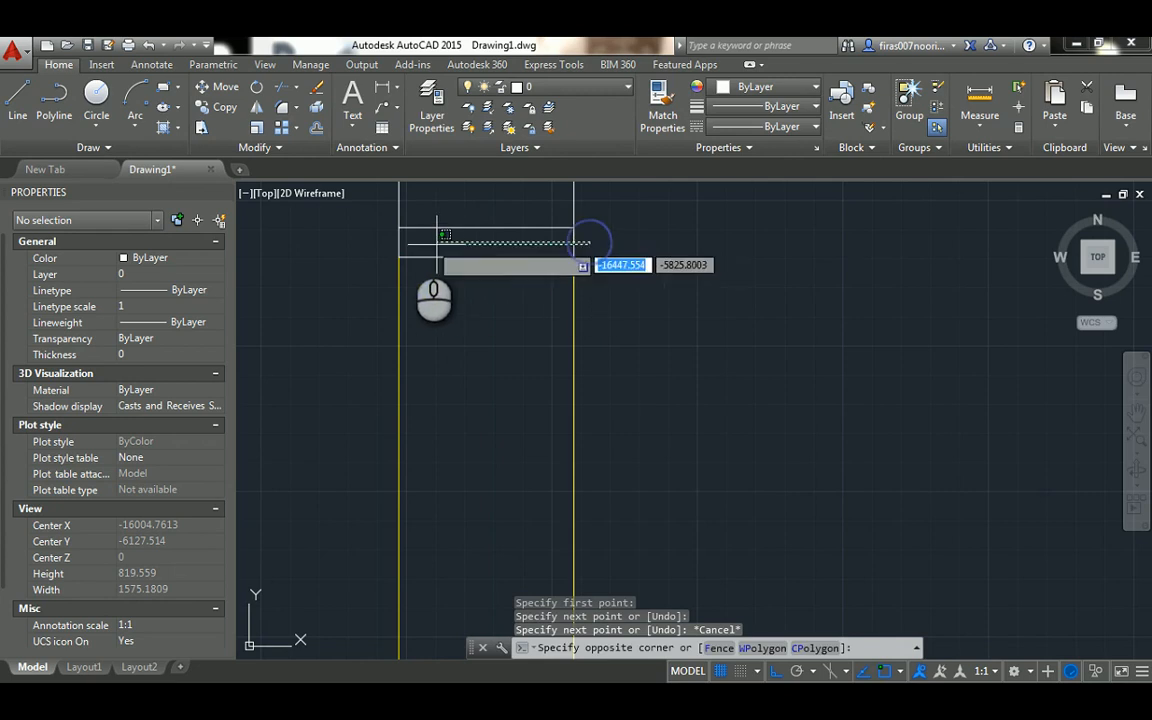
{"action": "left_click", "coordinate": [381, 243]}
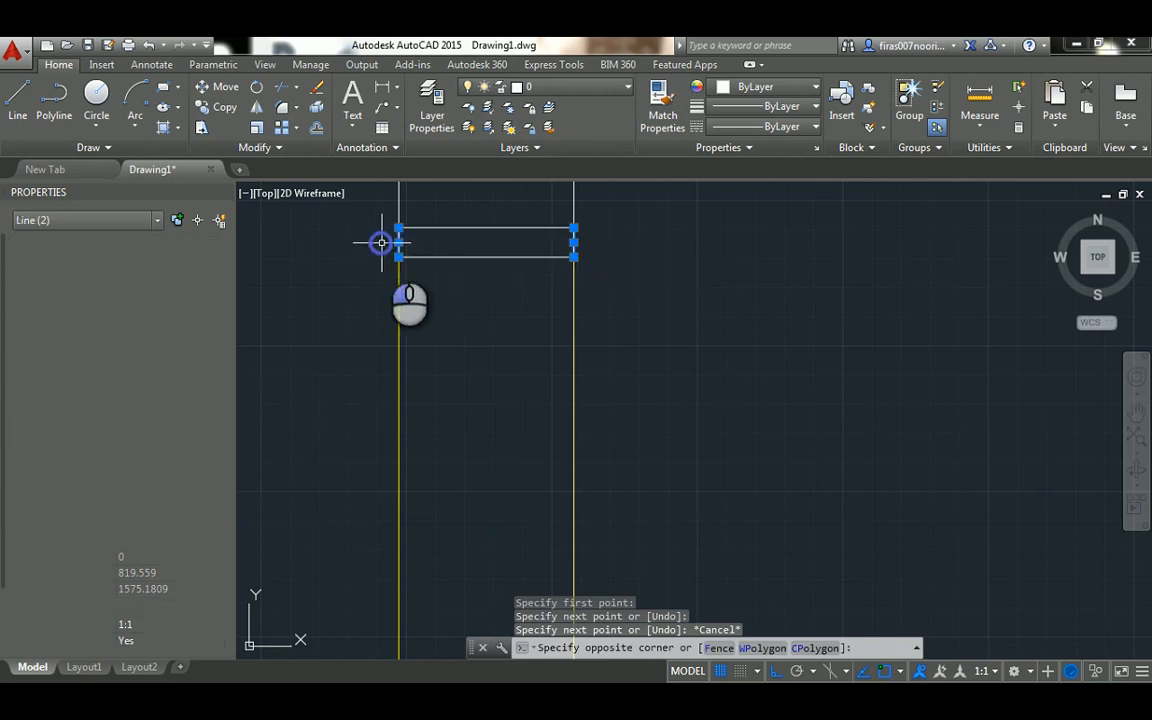
{"action": "left_click", "coordinate": [445, 257]}
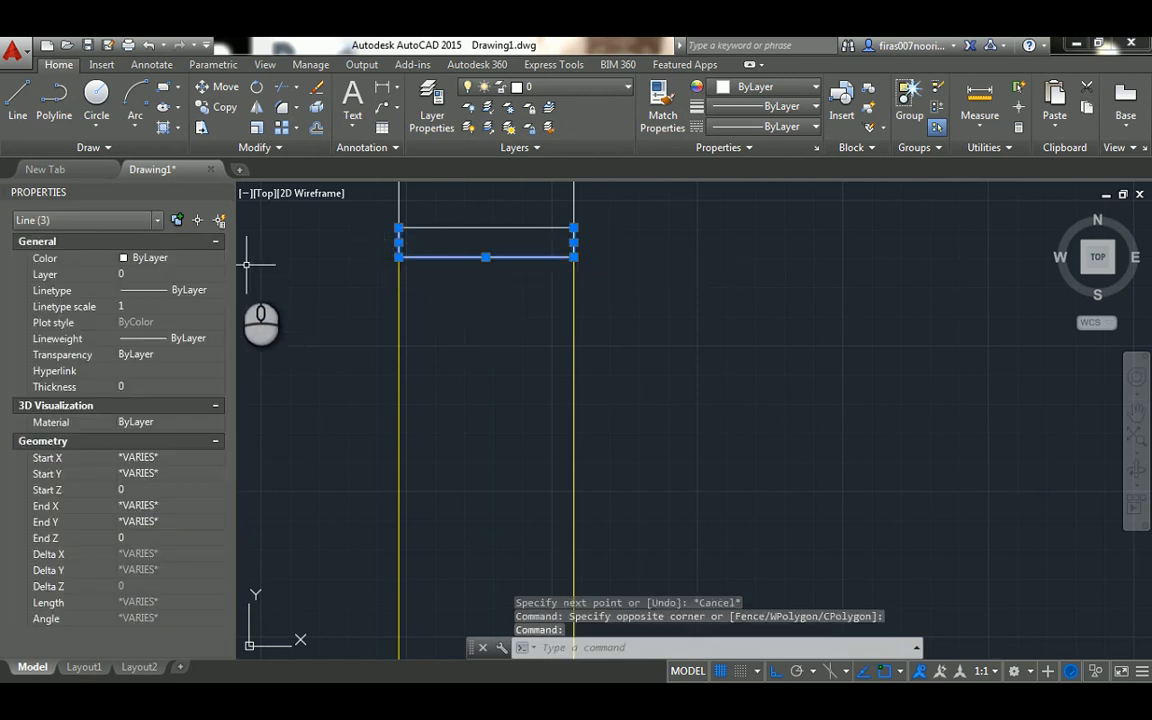
{"action": "left_click", "coordinate": [205, 260]}
{"action": "left_click", "coordinate": [145, 304]}
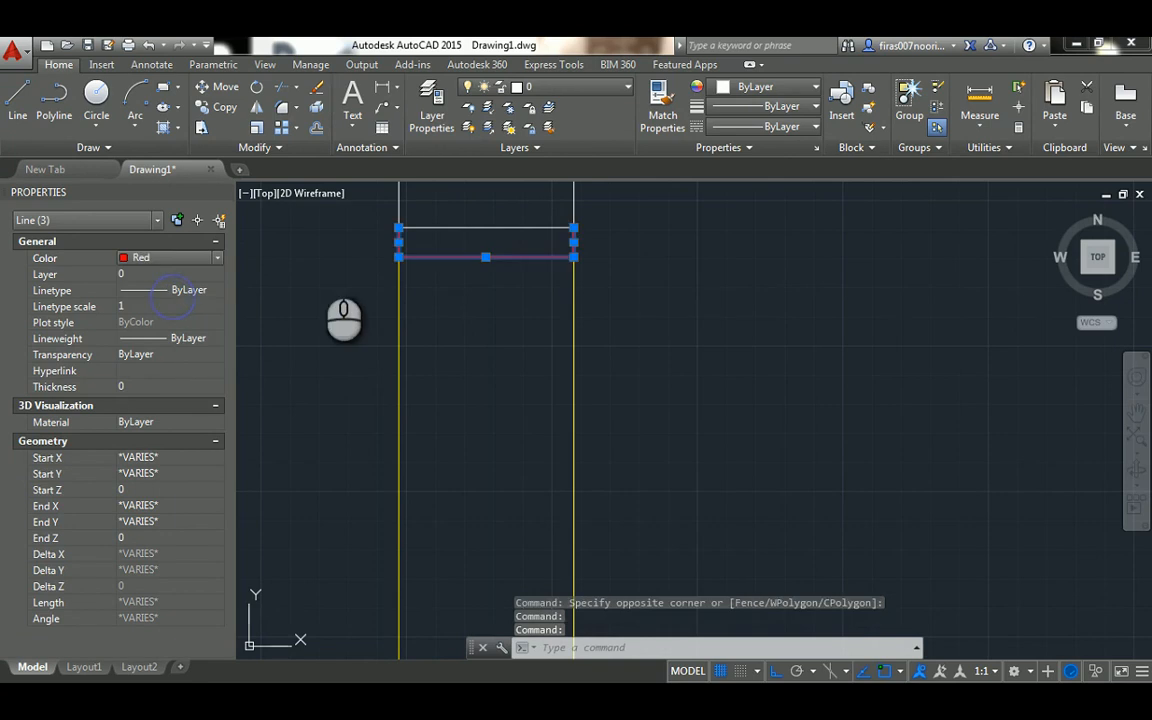
{"action": "scroll", "coordinate": [443, 255], "scroll_direction": "down", "scroll_amount": 7}
{"action": "key", "text": "Escape"}
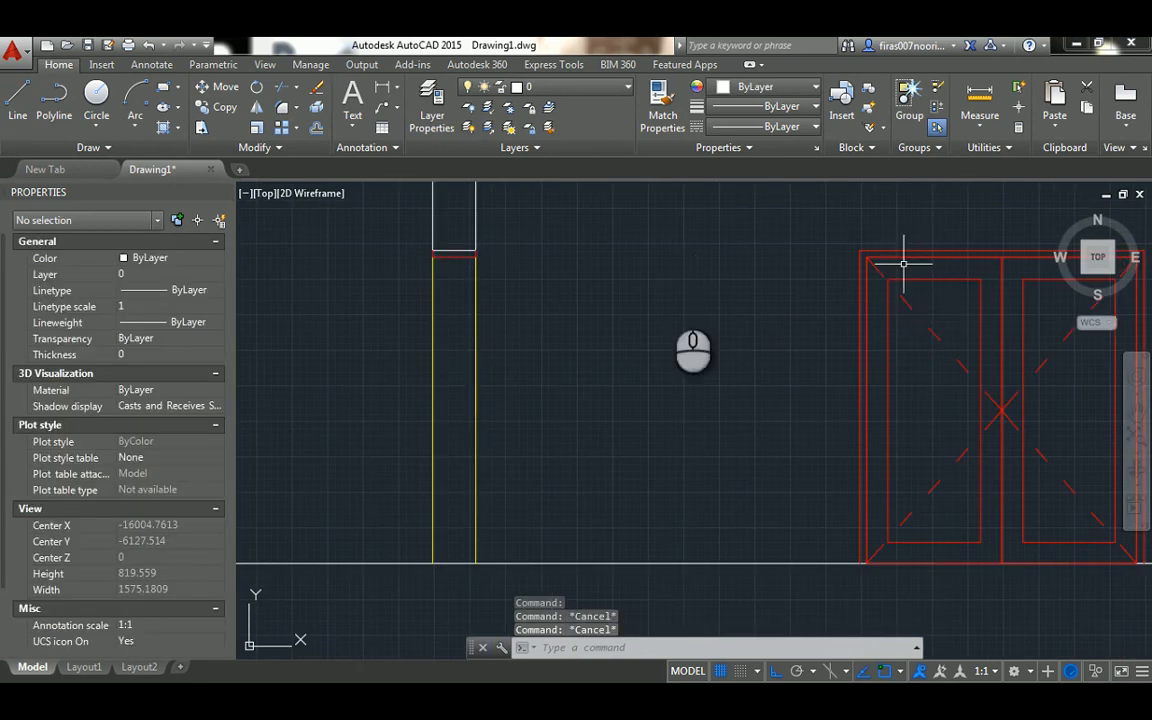
Draw a vertical line from the midpoint of the red frame's lower edge down to the ground line
{"action": "scroll", "coordinate": [452, 272], "scroll_direction": "up", "scroll_amount": 2}
{"action": "scroll", "coordinate": [452, 275], "scroll_direction": "down", "scroll_amount": 2}
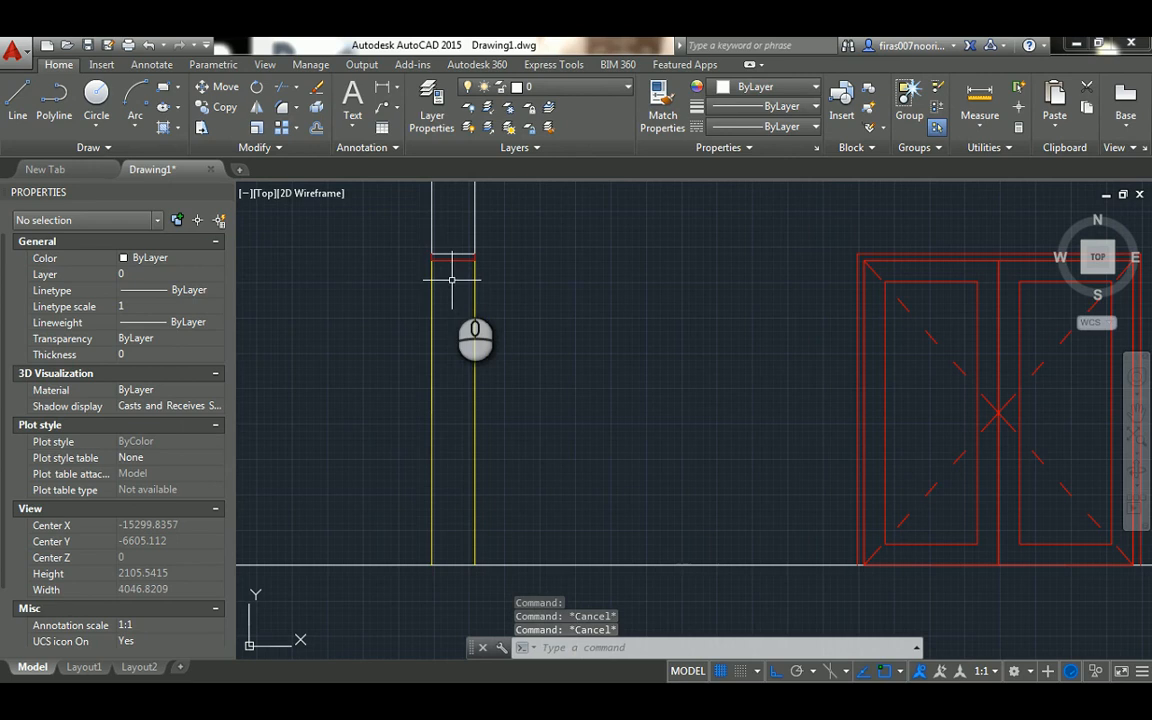
{"action": "type", "text": "l"}
{"action": "key", "text": "Return"}
{"action": "left_click", "coordinate": [452, 262]}
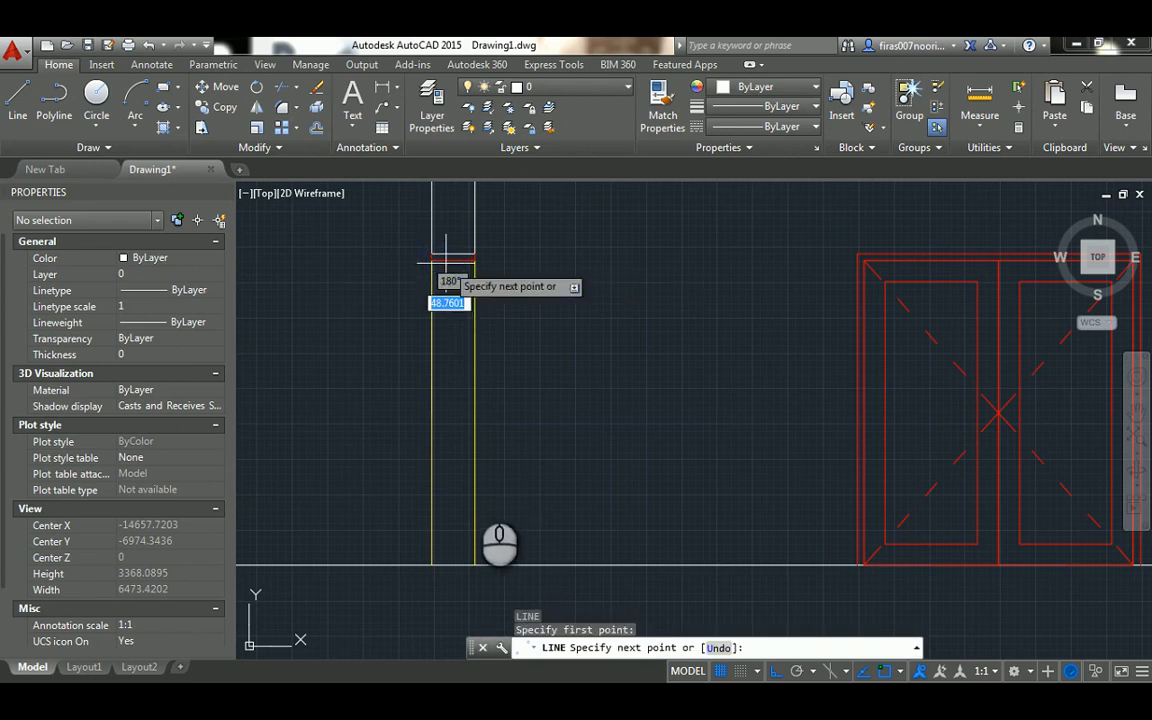
{"action": "left_click", "coordinate": [450, 563]}
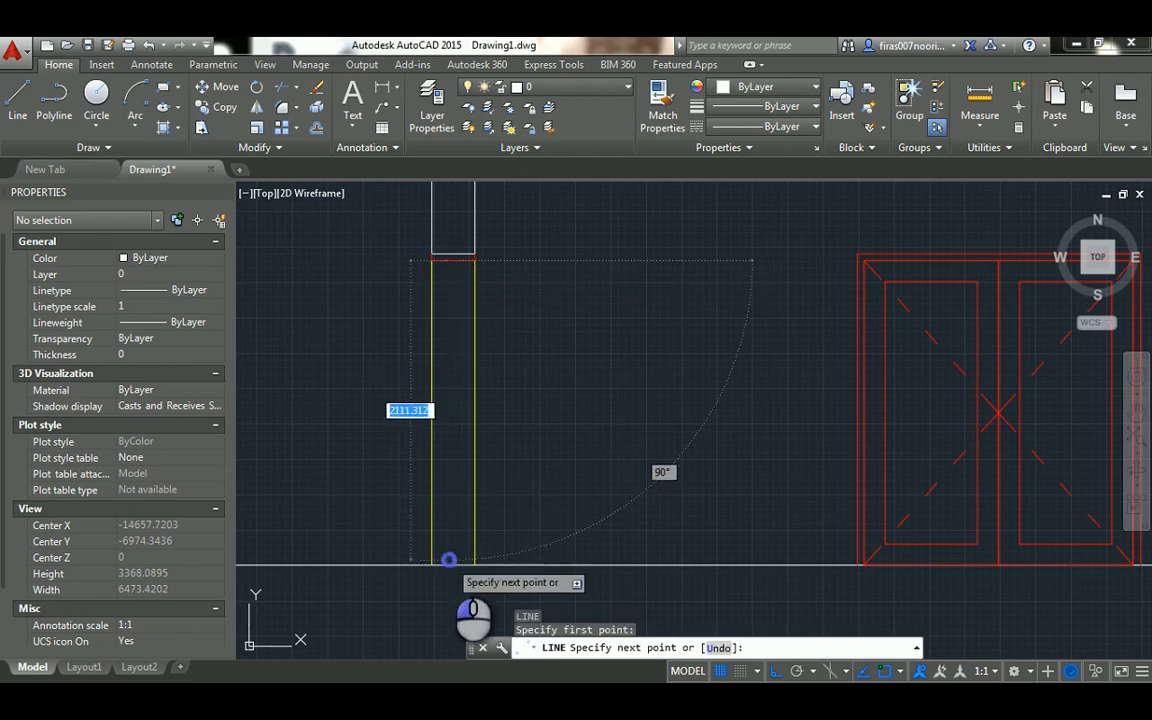
{"action": "key", "text": "Escape"}
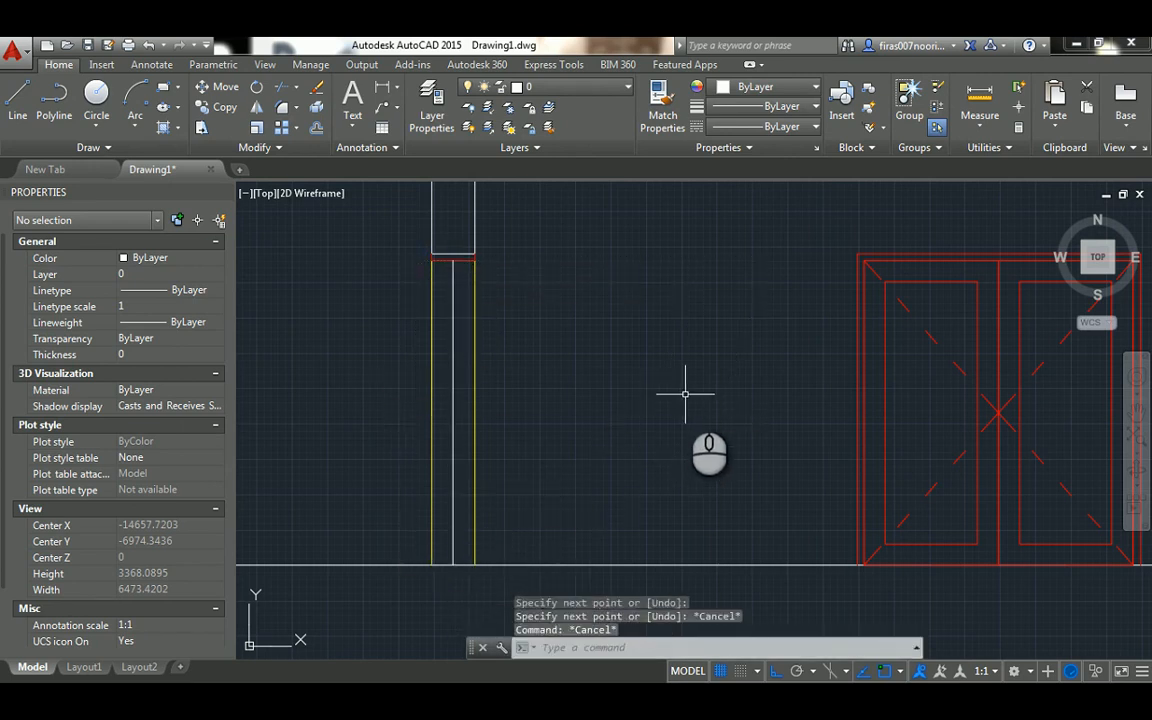
Offset the vertical center line between the yellow lines 25 to its right side
{"action": "type", "text": "o"}
{"action": "key", "text": "Return"}
{"action": "type", "text": "25"}
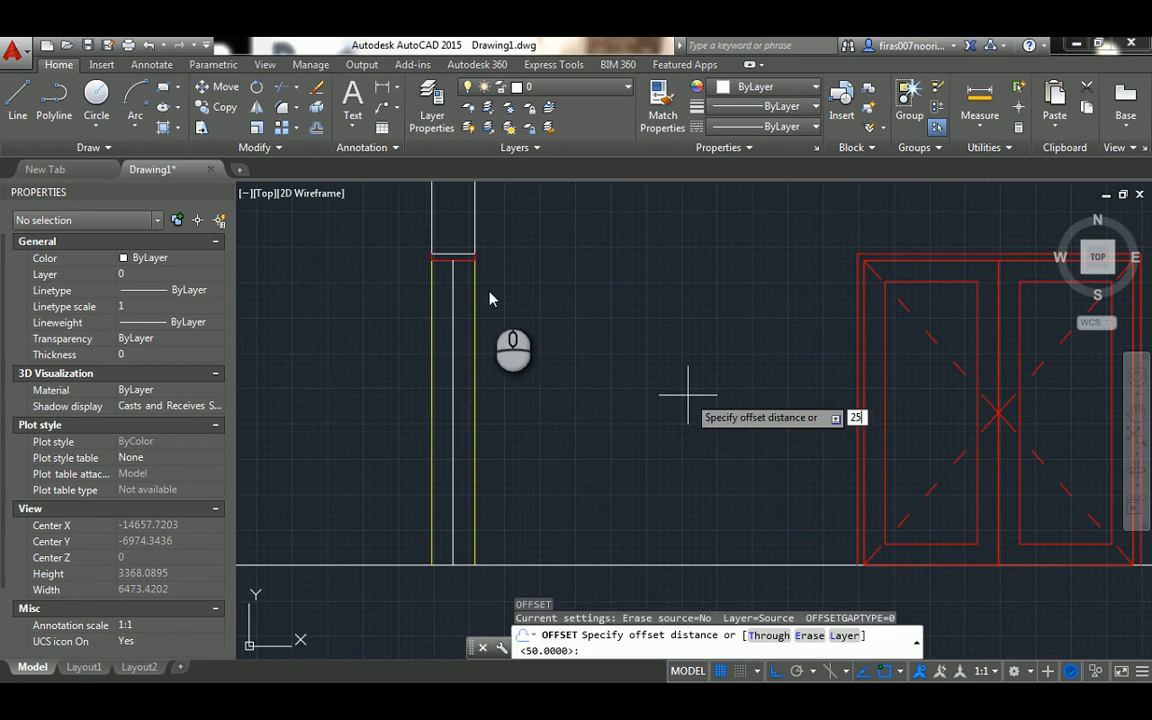
{"action": "key", "text": "Return"}
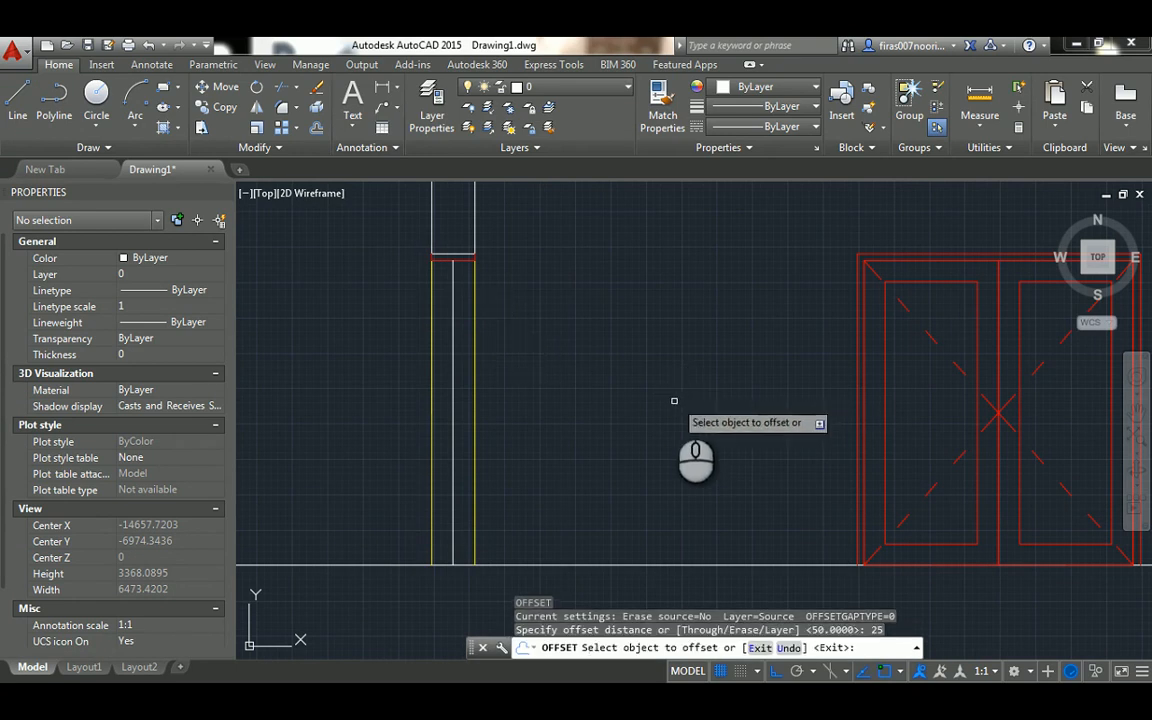
{"action": "left_click", "coordinate": [451, 284]}
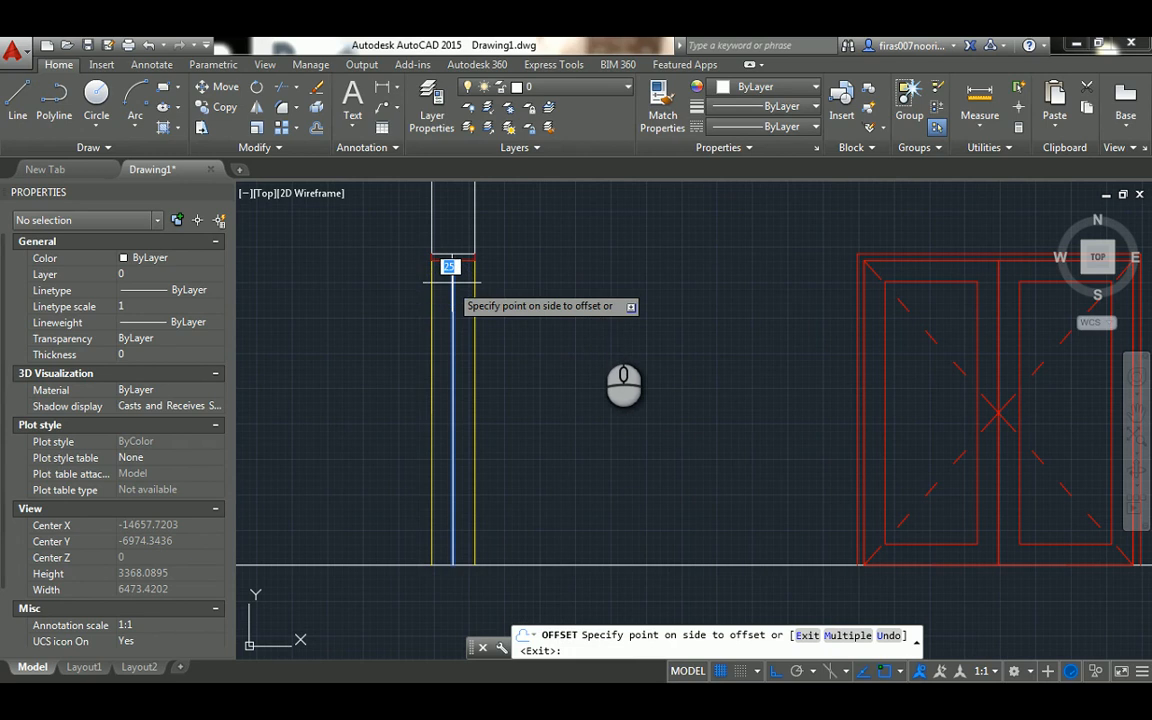
{"action": "scroll", "coordinate": [605, 335], "scroll_direction": "up", "scroll_amount": 2}
{"action": "left_click", "coordinate": [553, 309]}
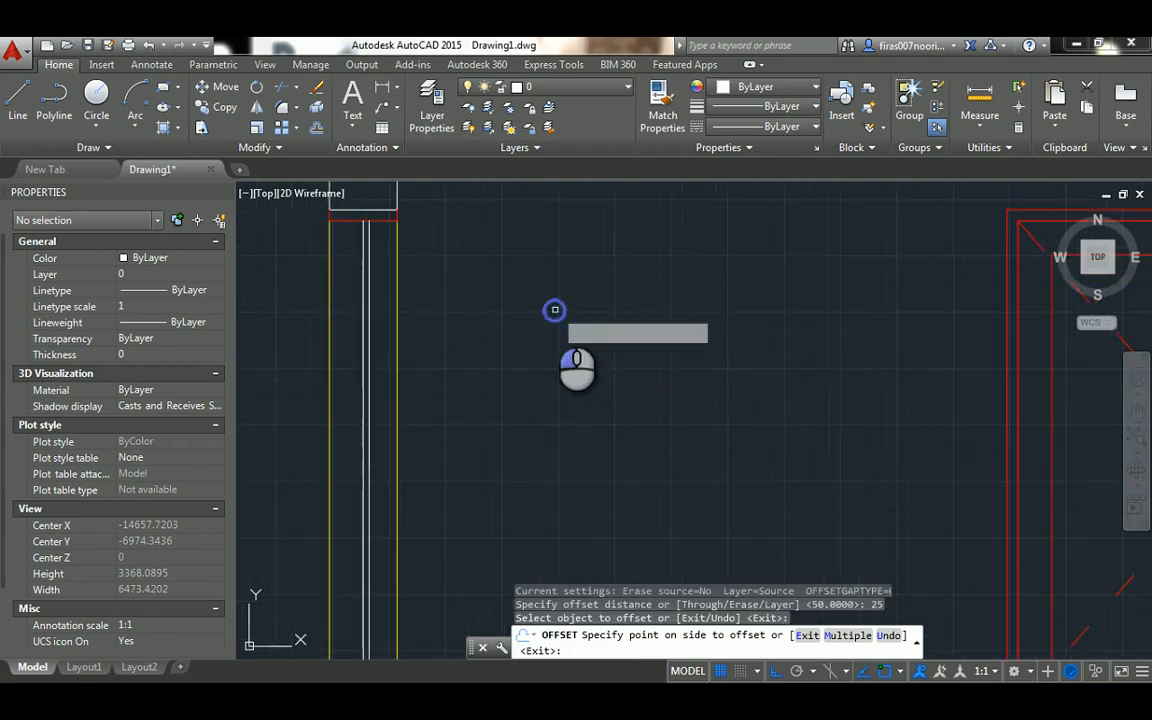
Offset the same vertical center line 25 to its left side
{"action": "scroll", "coordinate": [367, 232], "scroll_direction": "up", "scroll_amount": 2}
{"action": "left_click", "coordinate": [360, 232]}
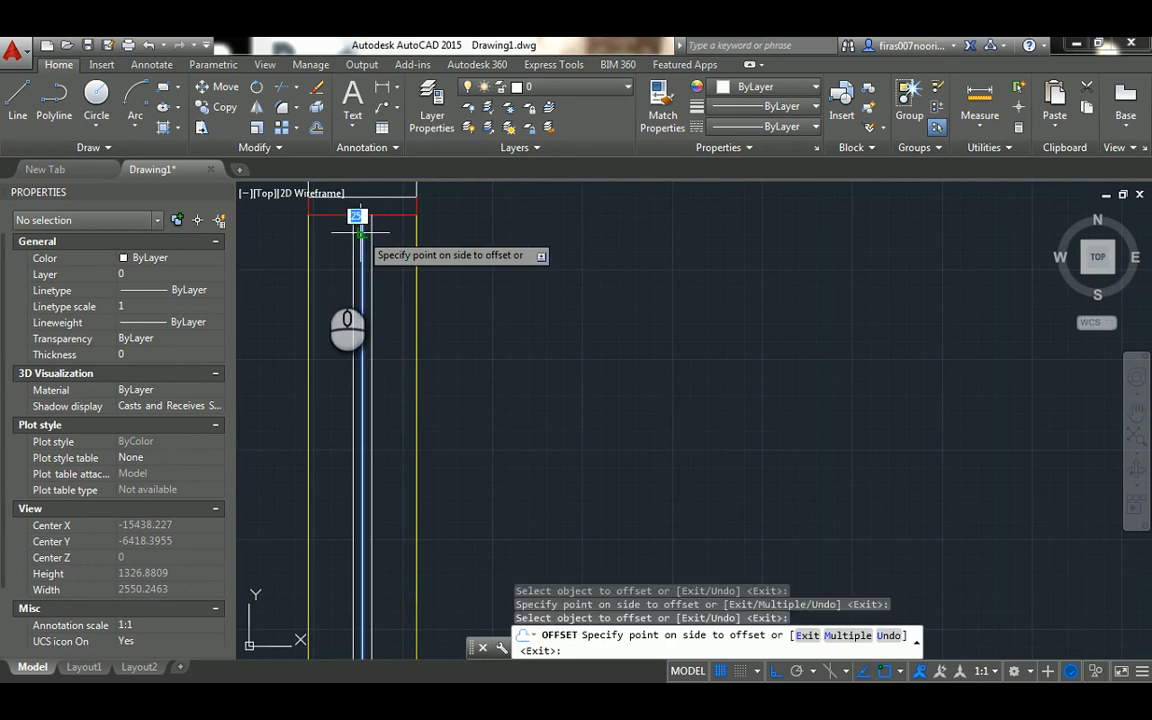
{"action": "left_click", "coordinate": [321, 267]}
{"action": "key", "text": "Escape"}
{"action": "key", "text": "Escape"}
{"action": "scroll", "coordinate": [409, 260], "scroll_direction": "down", "scroll_amount": 4}
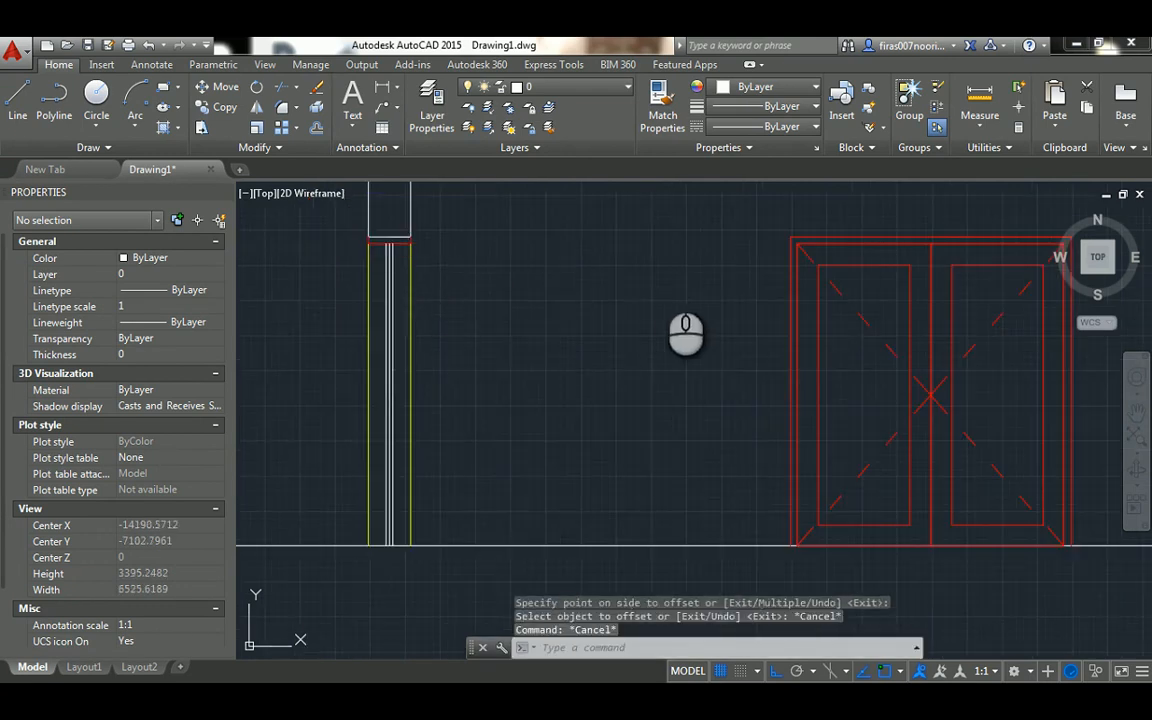
Draw a horizontal line about 3480 long from the left door panel's upper-left corner leftward across the wall section
{"action": "type", "text": "l"}
{"action": "key", "text": "Return"}
{"action": "left_click", "coordinate": [813, 270]}
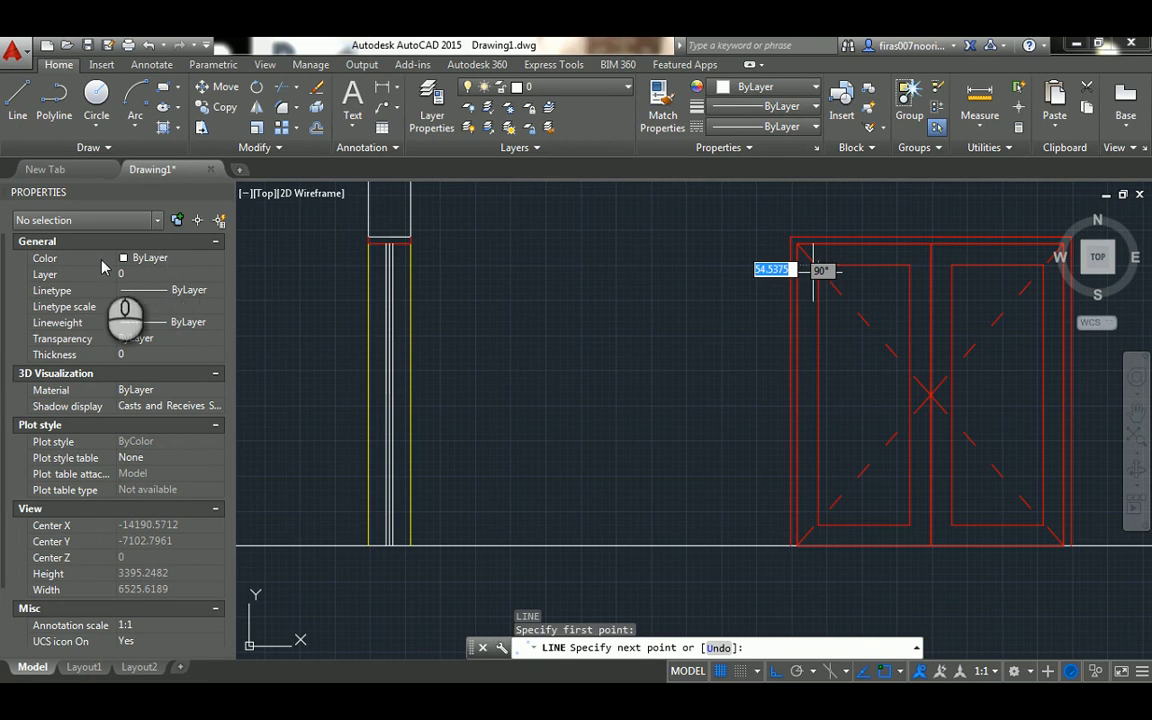
{"action": "left_click", "coordinate": [329, 265]}
{"action": "key", "text": "Escape"}
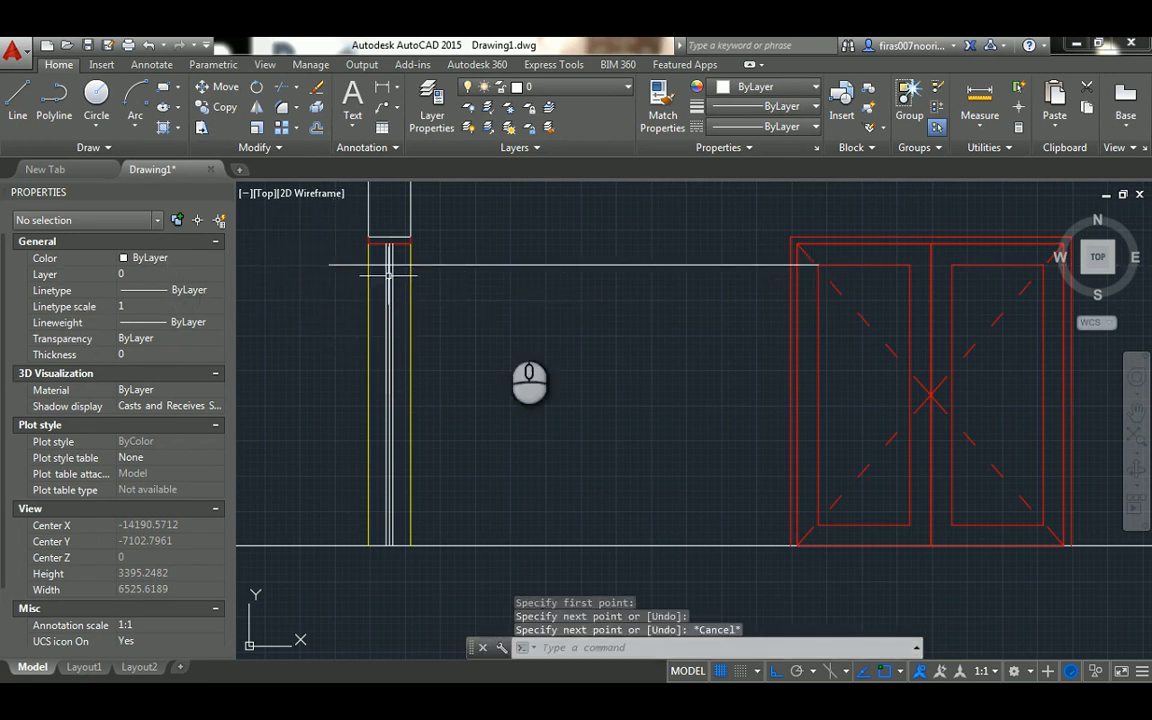
Draw a horizontal line about 3400 long from the left door panel's lower-left corner leftward across the wall section
{"action": "key", "text": "Return"}
{"action": "left_click", "coordinate": [812, 525]}
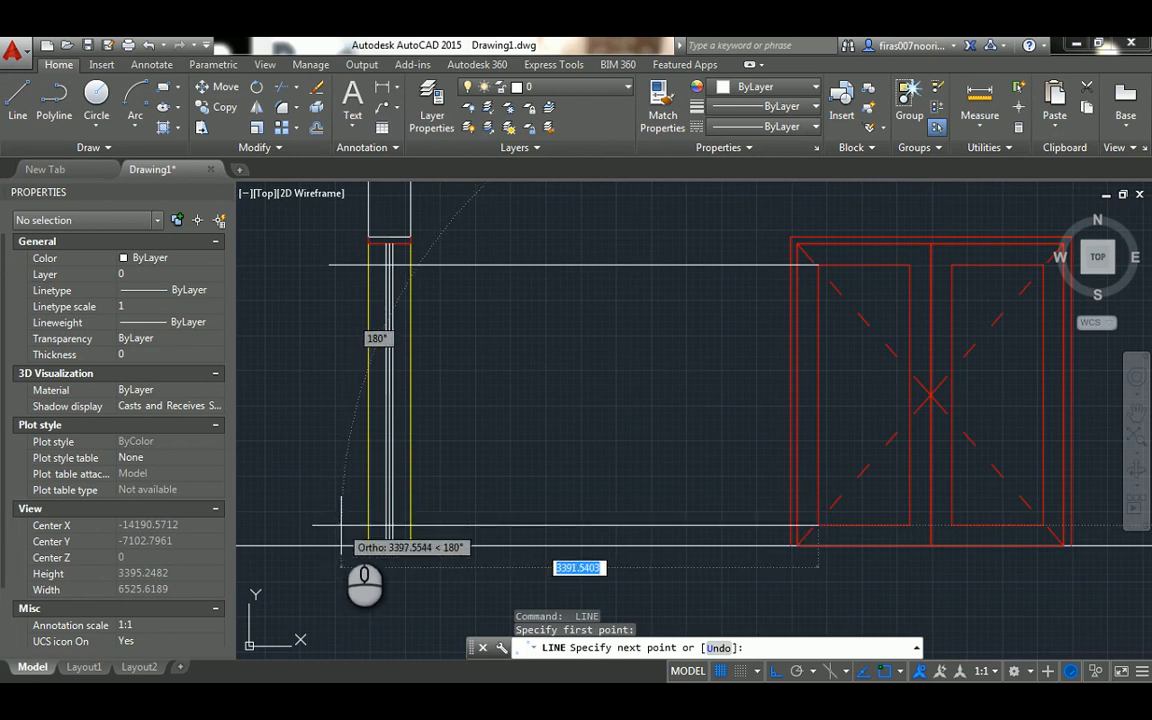
{"action": "left_click", "coordinate": [341, 525]}
{"action": "key", "text": "Escape"}
{"action": "scroll", "coordinate": [370, 525], "scroll_direction": "up", "scroll_amount": 6}
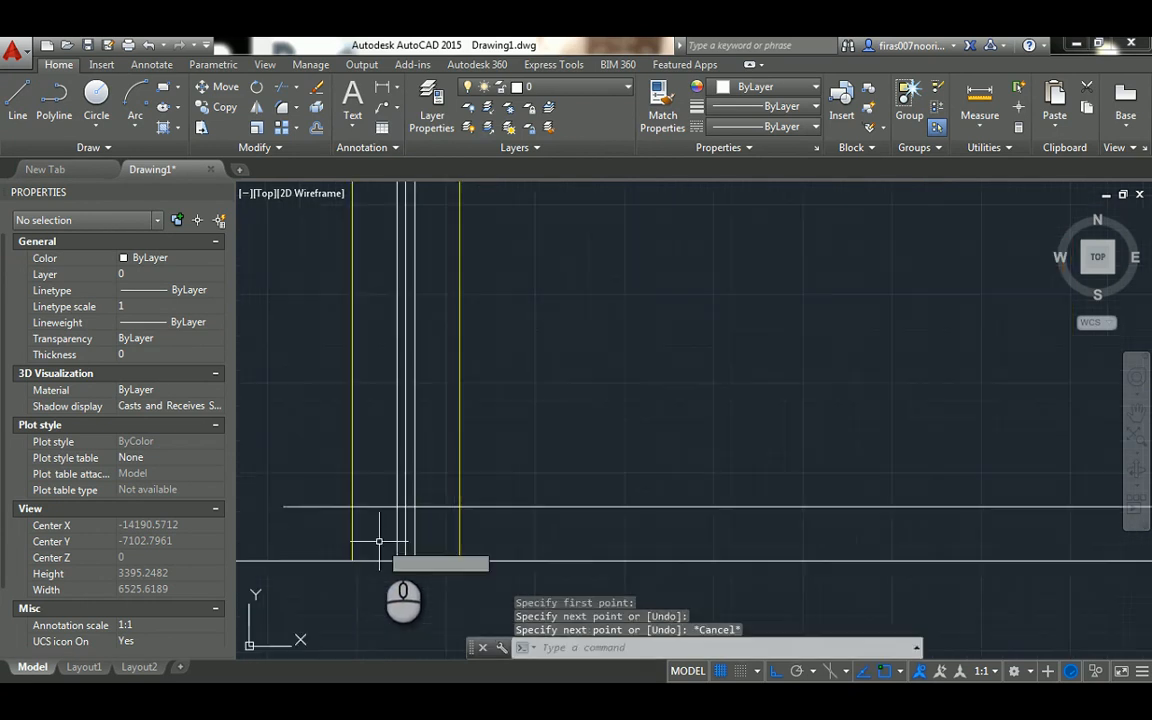
{"action": "key", "text": "Escape"}
{"action": "key", "text": "Escape"}
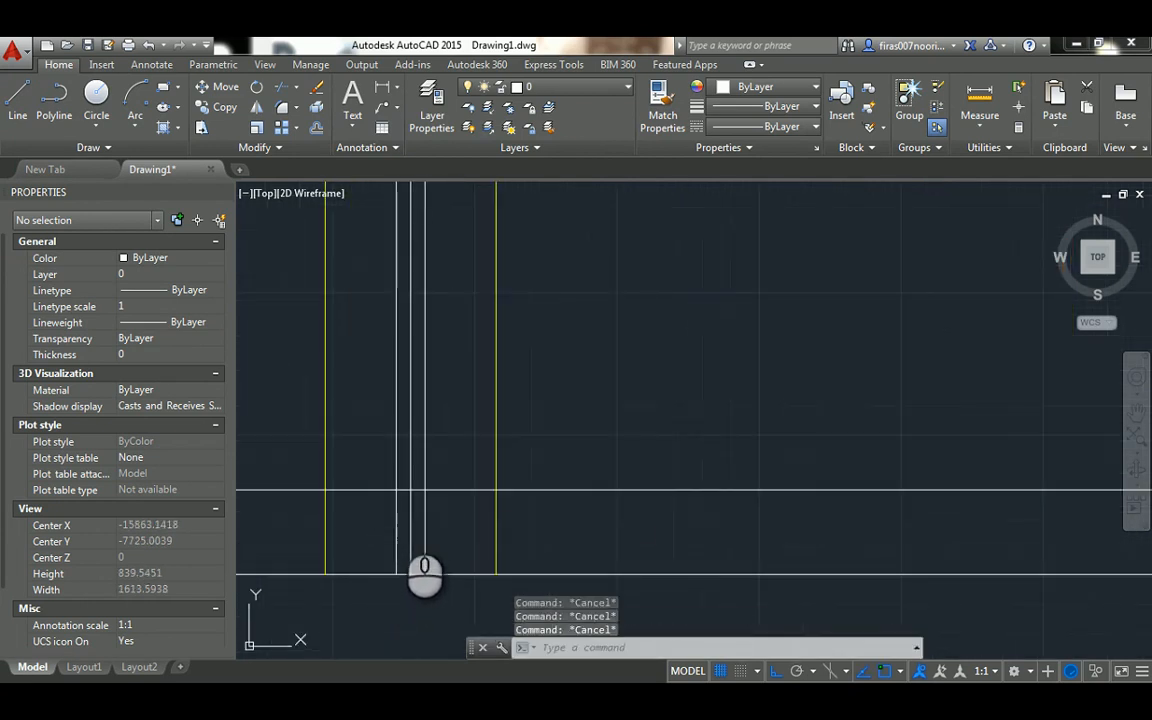
Trim the center line of the door leaf below the lower projected horizontal line
{"action": "type", "text": "tr"}
{"action": "key", "text": "Return"}
{"action": "key", "text": "Return"}
{"action": "left_click", "coordinate": [410, 510]}
{"action": "key", "text": "Escape"}
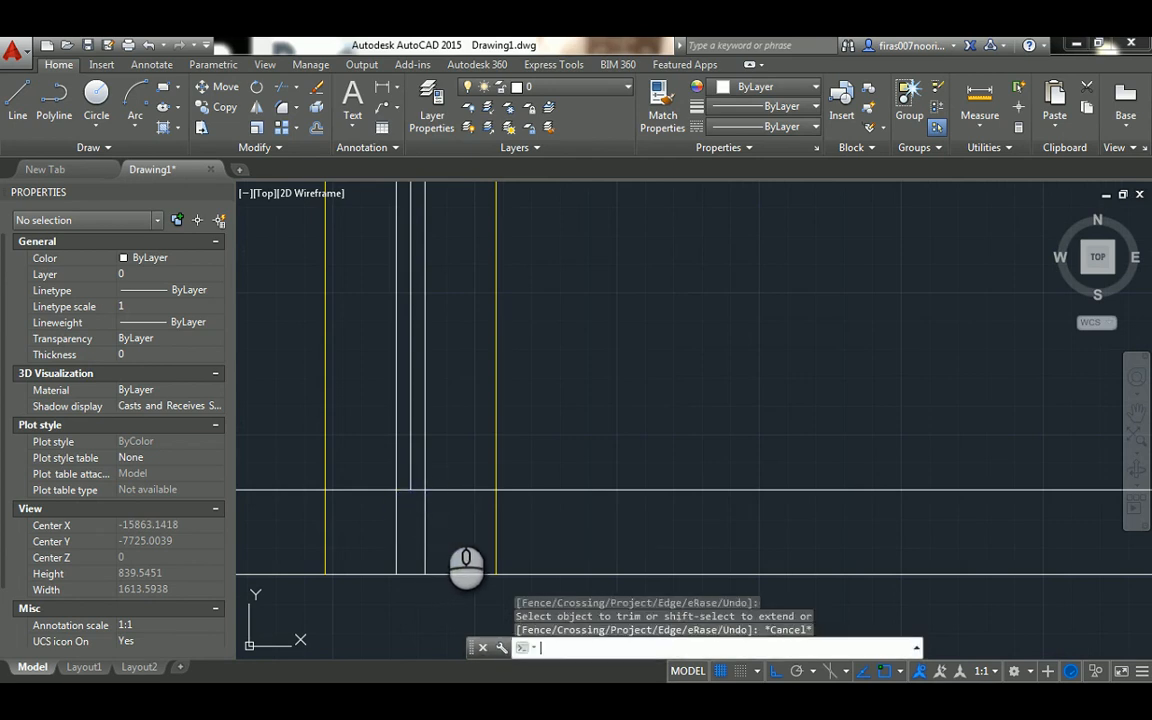
Trim the lower projected horizontal line on both sides of the door leaf, keeping only the piece between its two outer lines
{"action": "key", "text": "Return"}
{"action": "left_click", "coordinate": [452, 505]}
{"action": "left_click", "coordinate": [383, 517]}
{"action": "key", "text": "Return"}
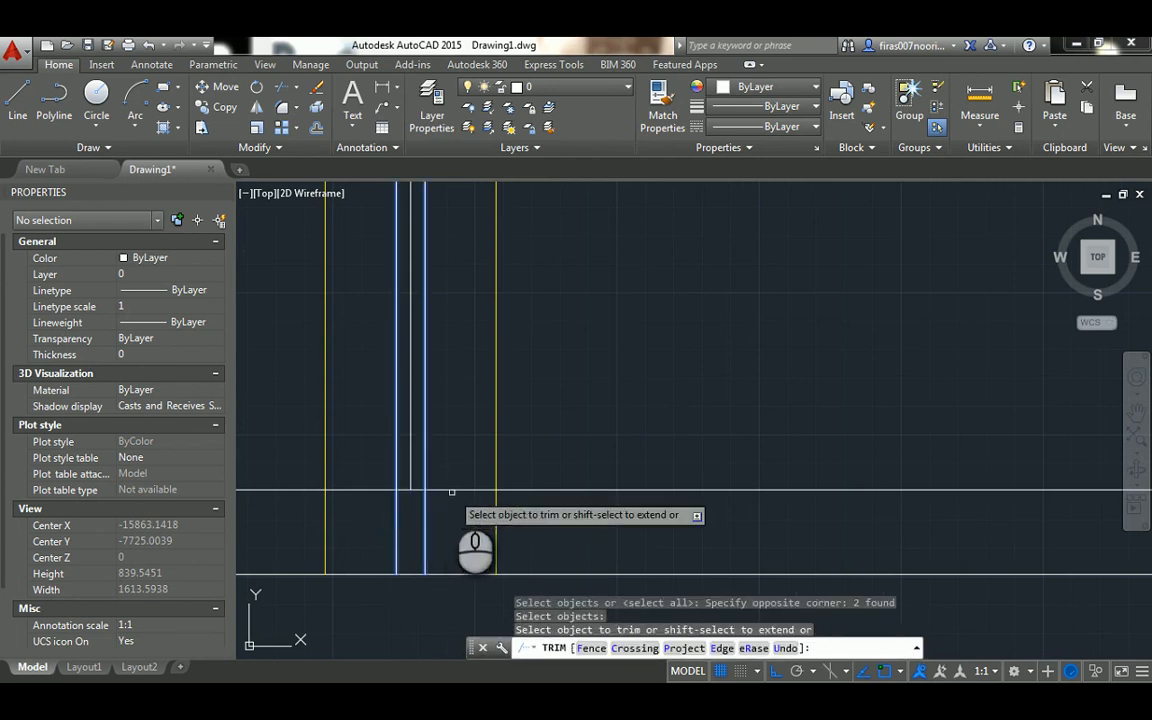
{"action": "left_click", "coordinate": [452, 493]}
{"action": "left_click", "coordinate": [445, 484]}
{"action": "left_click", "coordinate": [379, 491]}
{"action": "scroll", "coordinate": [400, 507], "scroll_direction": "down", "scroll_amount": 2}
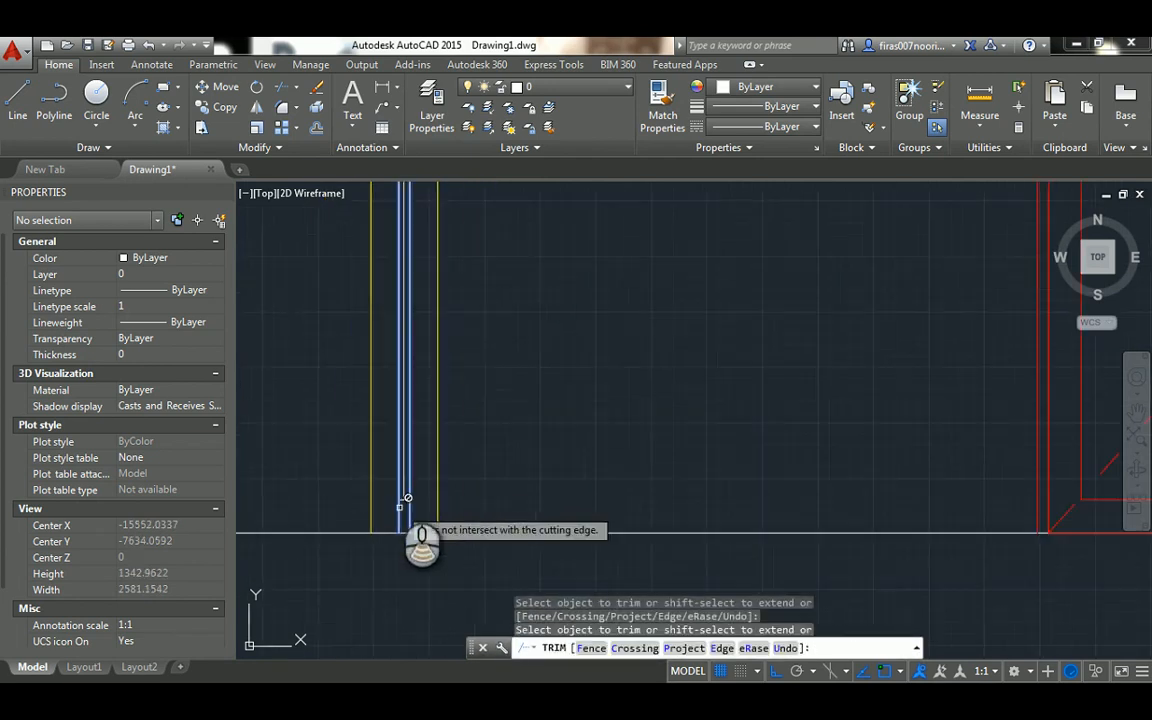
{"action": "middle_click_drag", "start_coordinate": [386, 302], "coordinate": [428, 499]}
{"action": "key", "text": "Escape"}
{"action": "scroll", "coordinate": [453, 308], "scroll_direction": "up", "scroll_amount": 4}
{"action": "key", "text": "Escape"}
{"action": "key", "text": "Escape"}
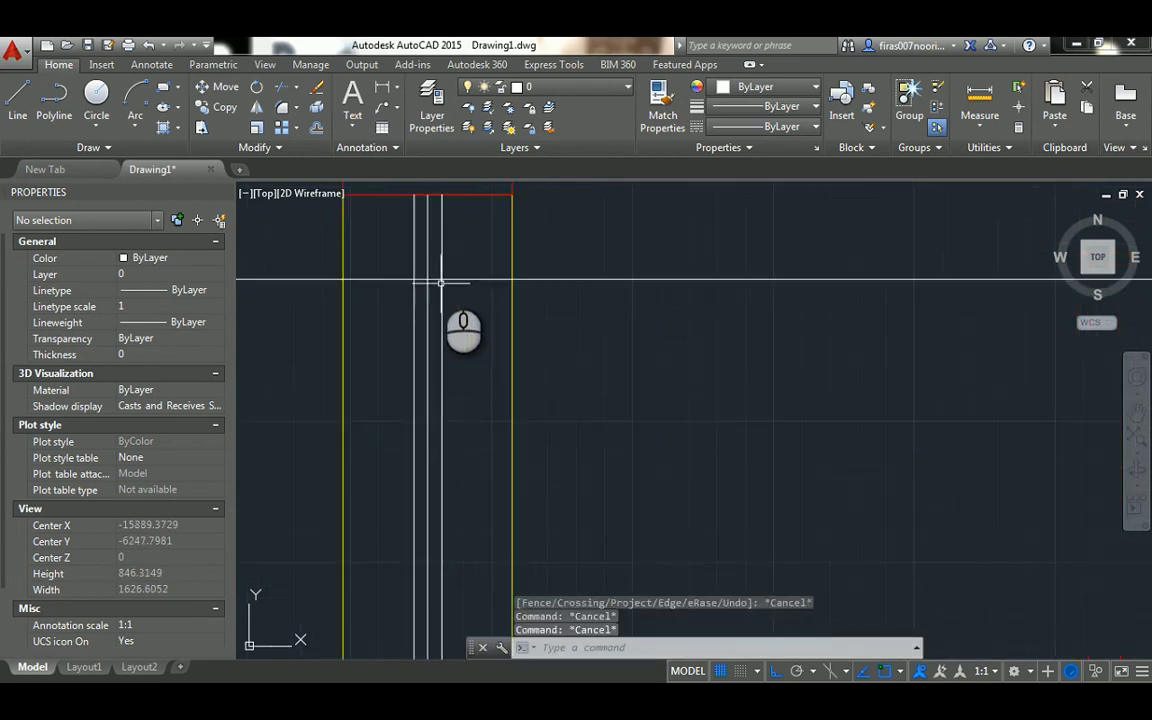
Trim the upper projected horizontal line on both sides of the door leaf, using the leaf's two outer lines as cutting edges
{"action": "key", "text": "Return"}
{"action": "left_click", "coordinate": [441, 255]}
{"action": "left_click", "coordinate": [414, 252]}
{"action": "key", "text": "Return"}
{"action": "left_click", "coordinate": [388, 258]}
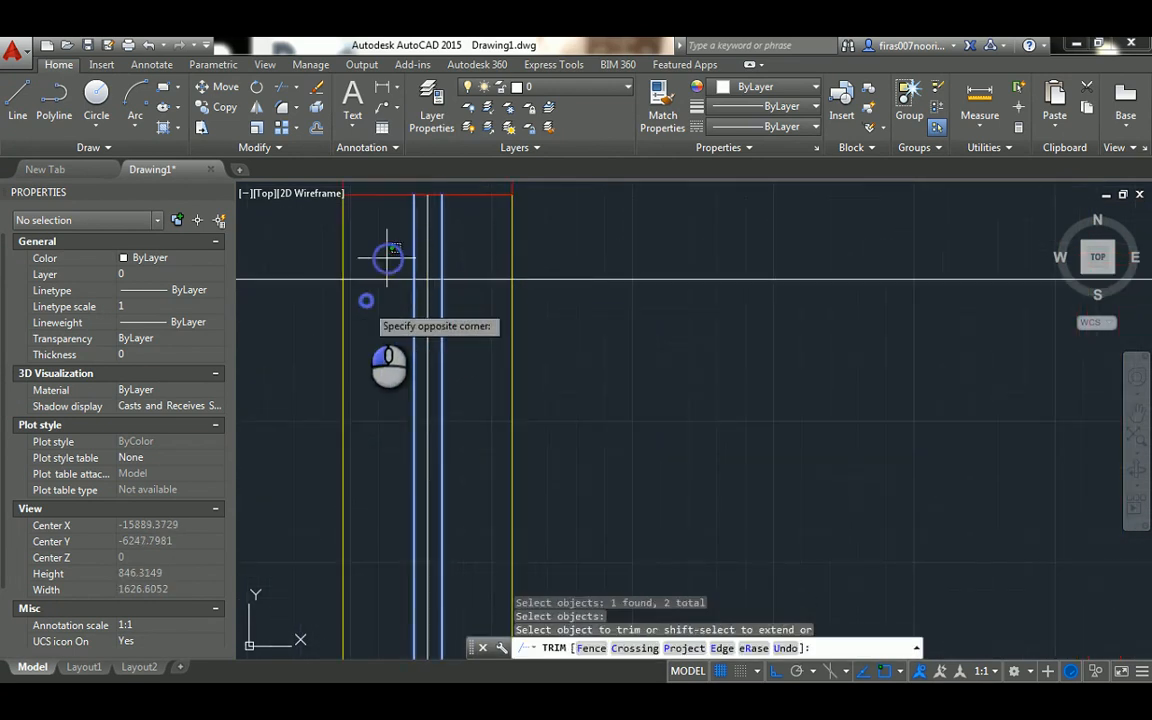
{"action": "left_click", "coordinate": [366, 300]}
{"action": "left_click", "coordinate": [471, 257]}
{"action": "left_click", "coordinate": [450, 302]}
{"action": "key", "text": "Escape"}
Trim the center line of the door leaf above the upper panel edge
{"action": "key", "text": "Return"}
{"action": "key", "text": "Return"}
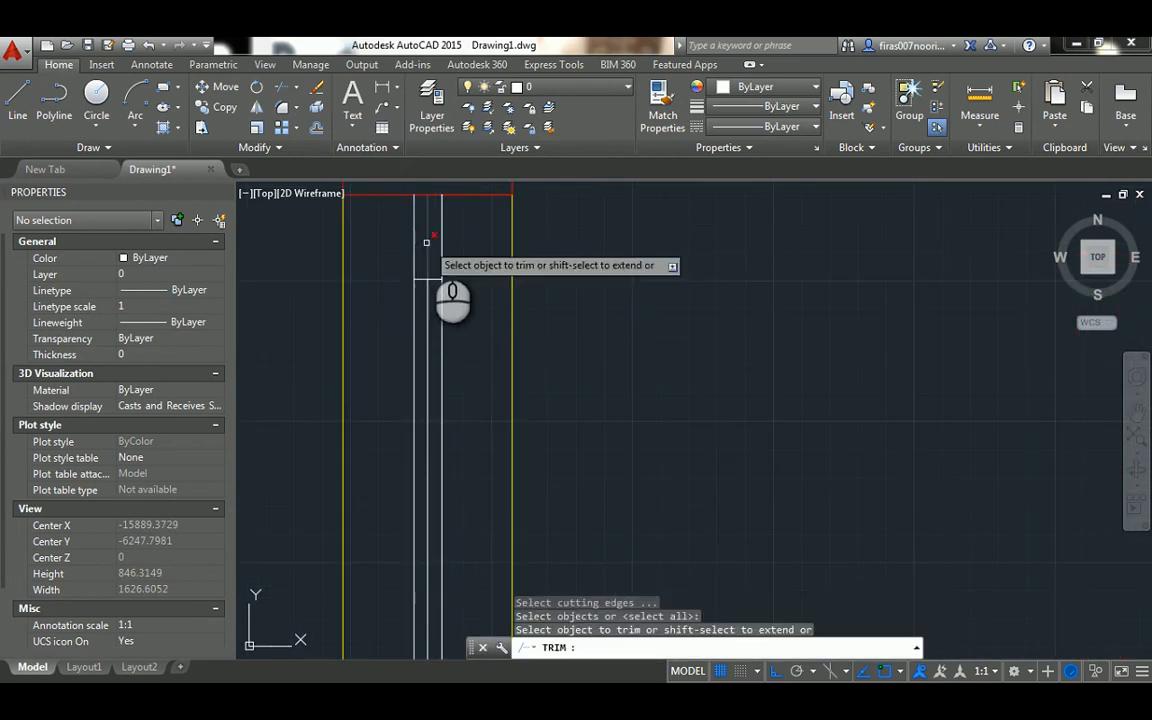
{"action": "scroll", "coordinate": [430, 248], "scroll_direction": "down", "scroll_amount": 4}
{"action": "key", "text": "Escape"}
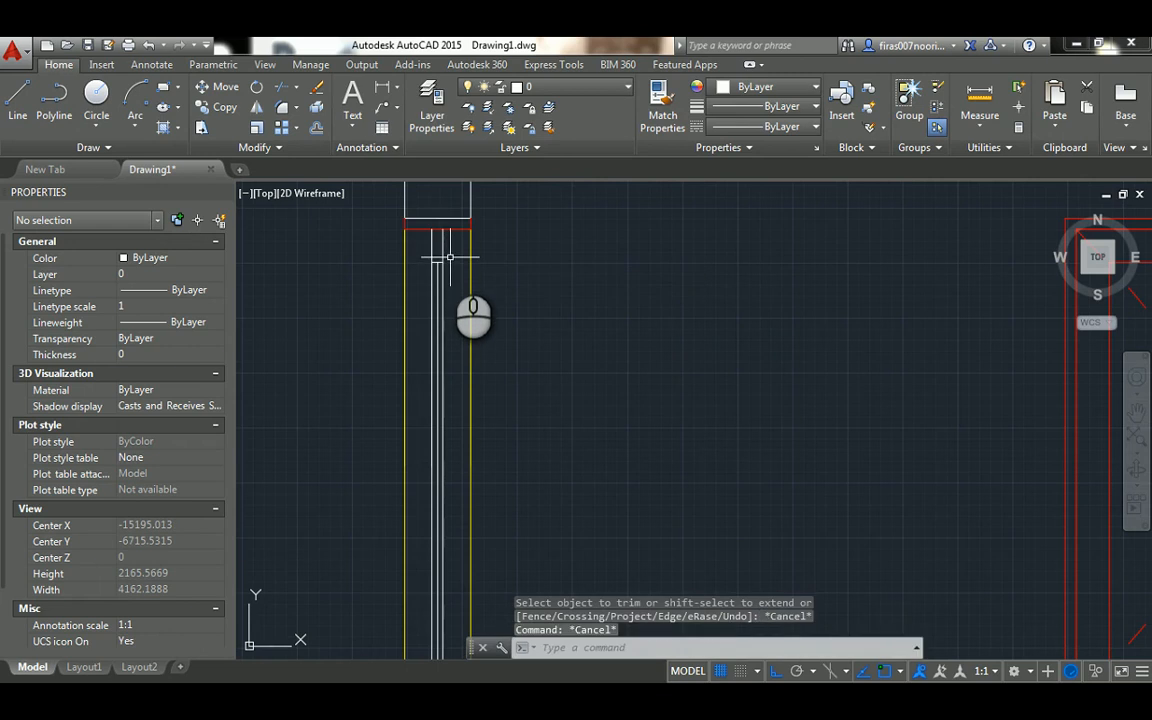
Match the properties of the red frame line at the section's head onto the white door leaf and panel edge lines
{"action": "scroll", "coordinate": [450, 258], "scroll_direction": "down", "scroll_amount": 2}
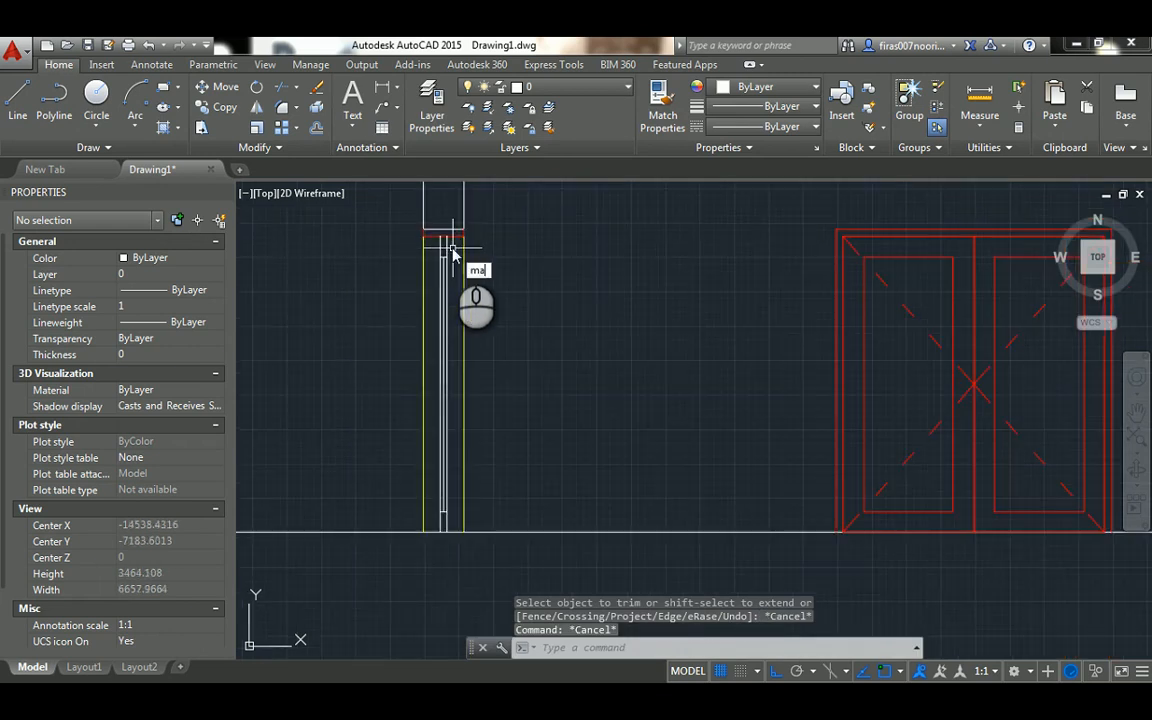
{"action": "type", "text": "ma"}
{"action": "key", "text": "Return"}
{"action": "scroll", "coordinate": [451, 242], "scroll_direction": "up", "scroll_amount": 2}
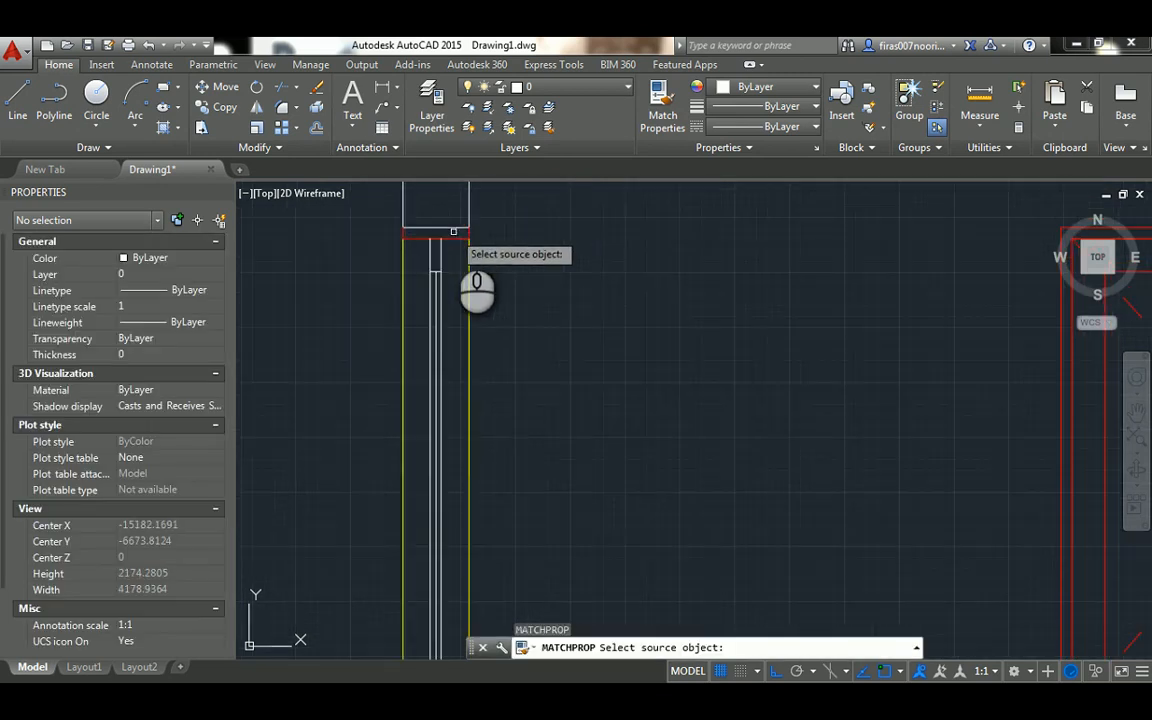
{"action": "left_click", "coordinate": [451, 236]}
{"action": "left_click", "coordinate": [450, 237]}
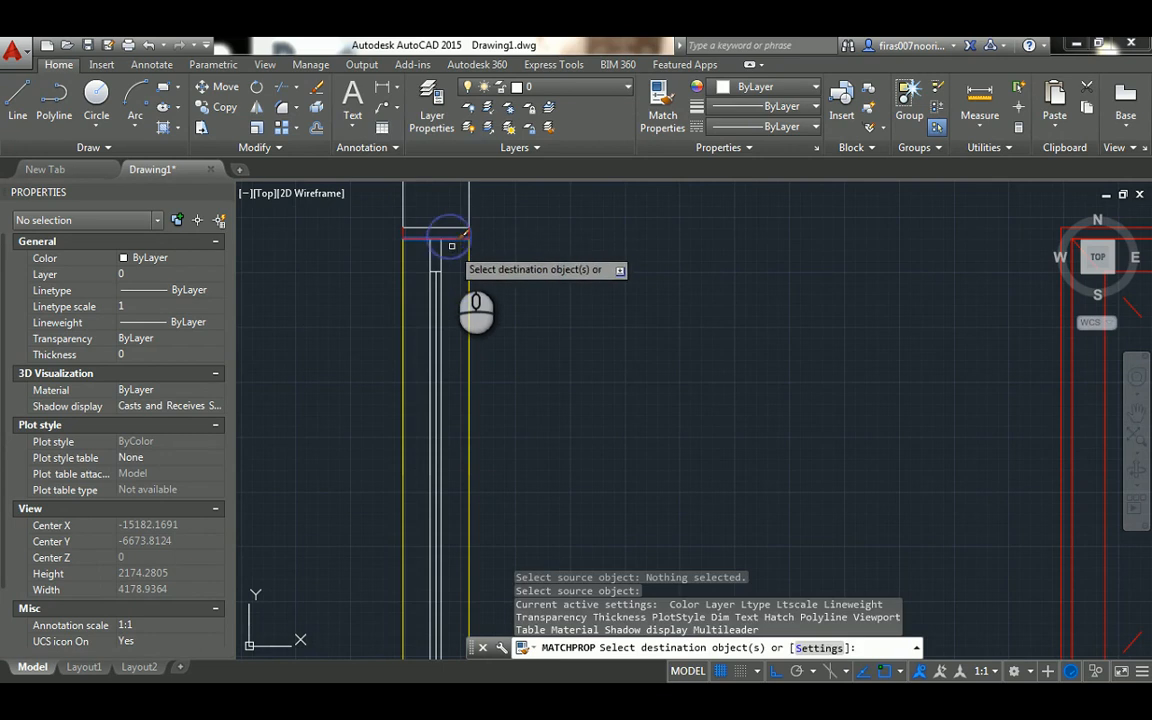
{"action": "scroll", "coordinate": [450, 240], "scroll_direction": "down", "scroll_amount": 4}
{"action": "left_click", "coordinate": [452, 256]}
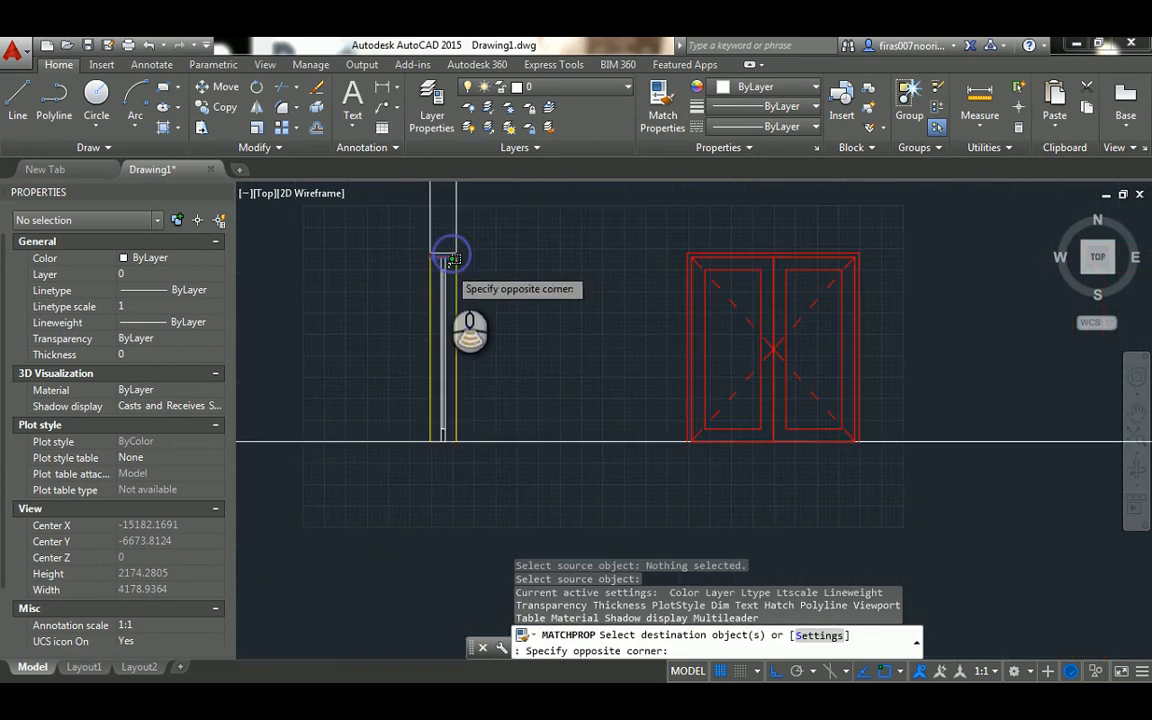
{"action": "left_click", "coordinate": [442, 422]}
{"action": "key", "text": "Escape"}
{"action": "key", "text": "Escape"}
{"action": "key", "text": "Escape"}
{"action": "scroll", "coordinate": [534, 312], "scroll_direction": "up", "scroll_amount": 2}
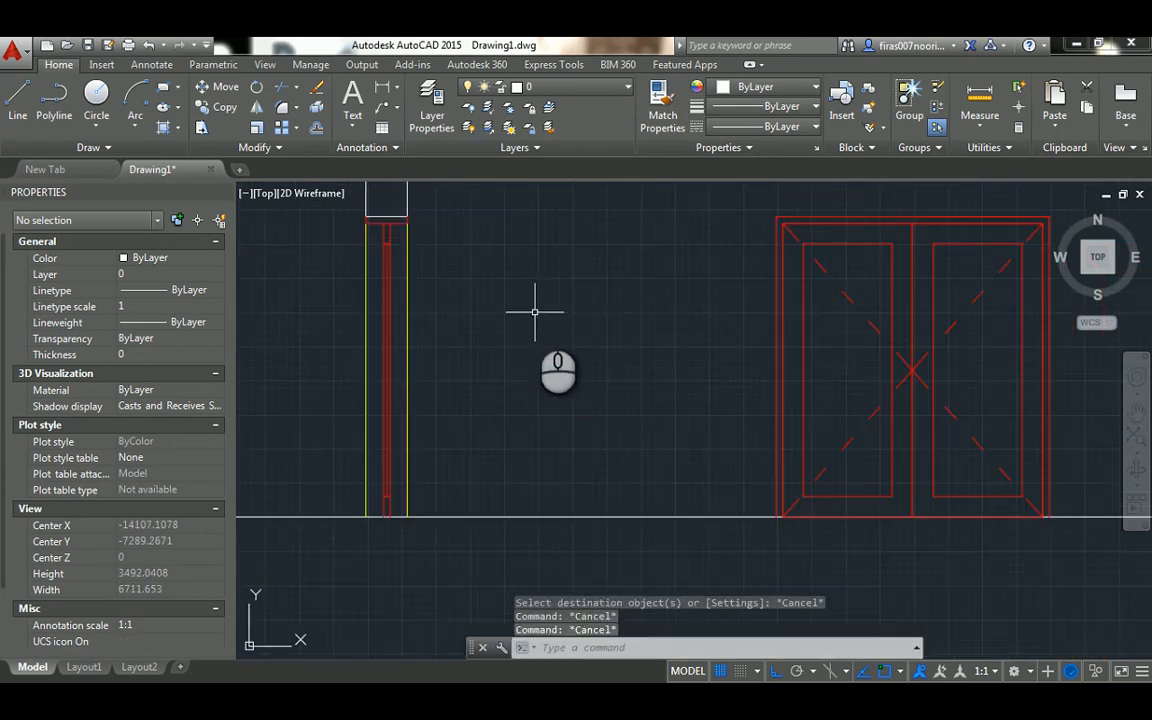
Erase the vertical center line inside the door leaf in the section
{"action": "middle_click_drag", "start_coordinate": [530, 316], "coordinate": [548, 341]}
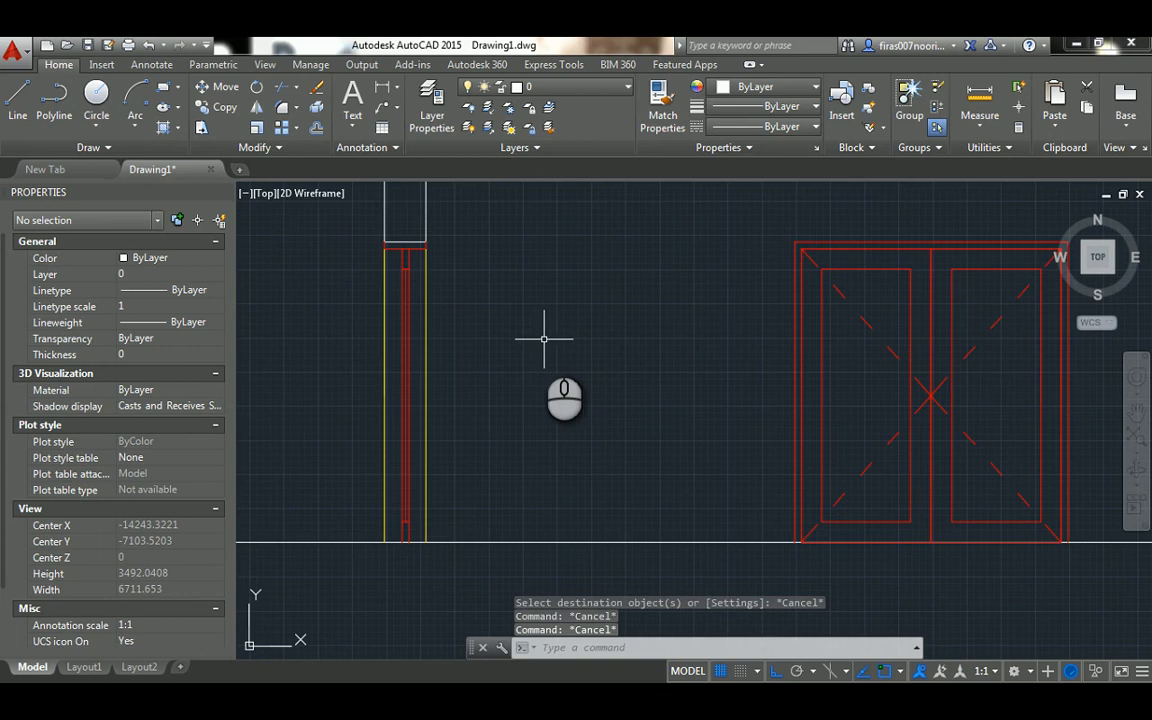
{"action": "scroll", "coordinate": [406, 295], "scroll_direction": "up", "scroll_amount": 4}
{"action": "left_click", "coordinate": [438, 271]}
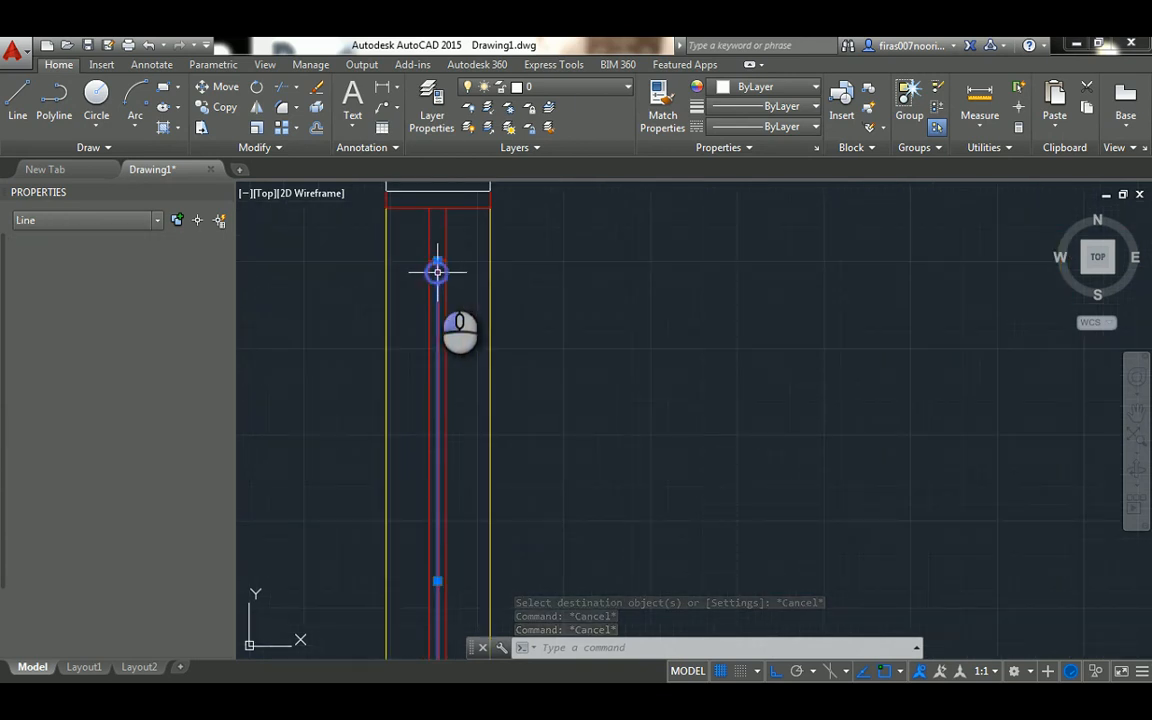
{"action": "key", "text": "Delete"}
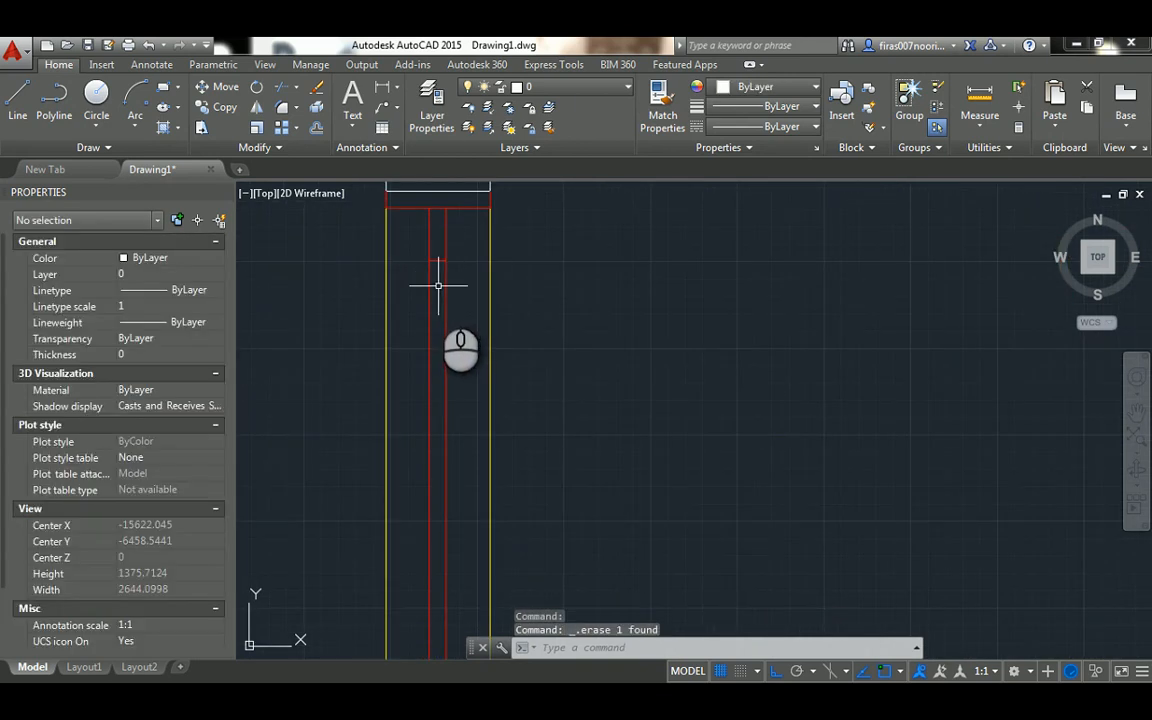
{"action": "scroll", "coordinate": [438, 286], "scroll_direction": "down", "scroll_amount": 4}
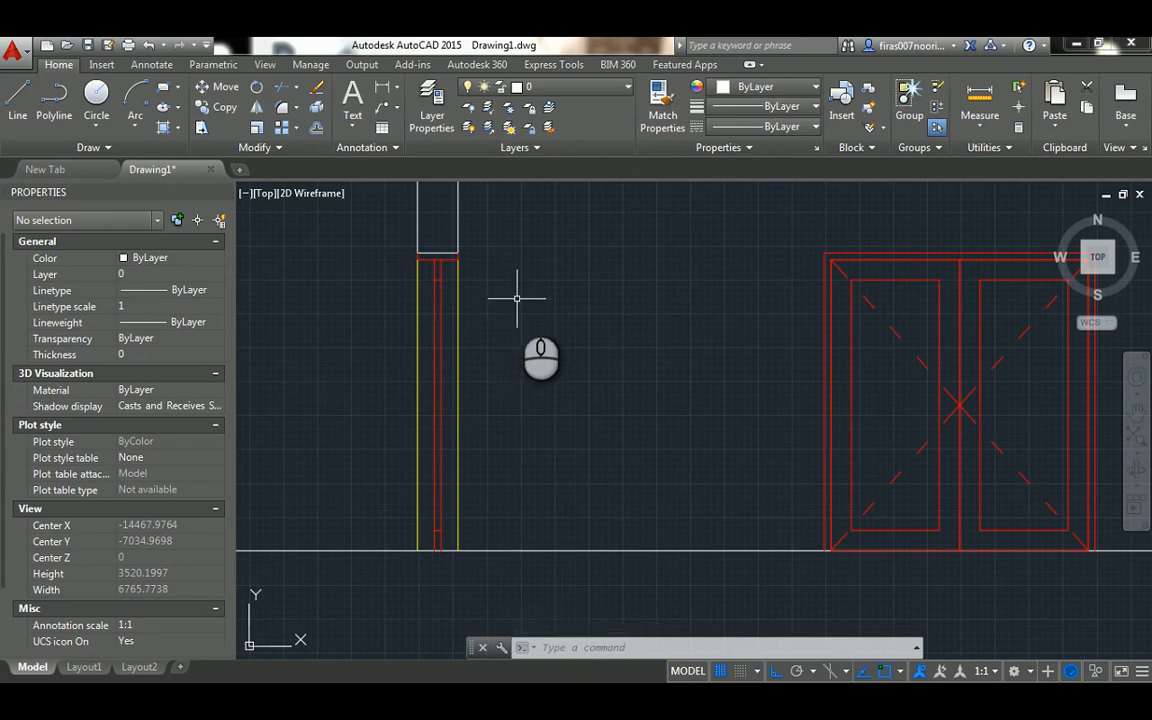
{"action": "scroll", "coordinate": [517, 297], "scroll_direction": "down", "scroll_amount": 6}
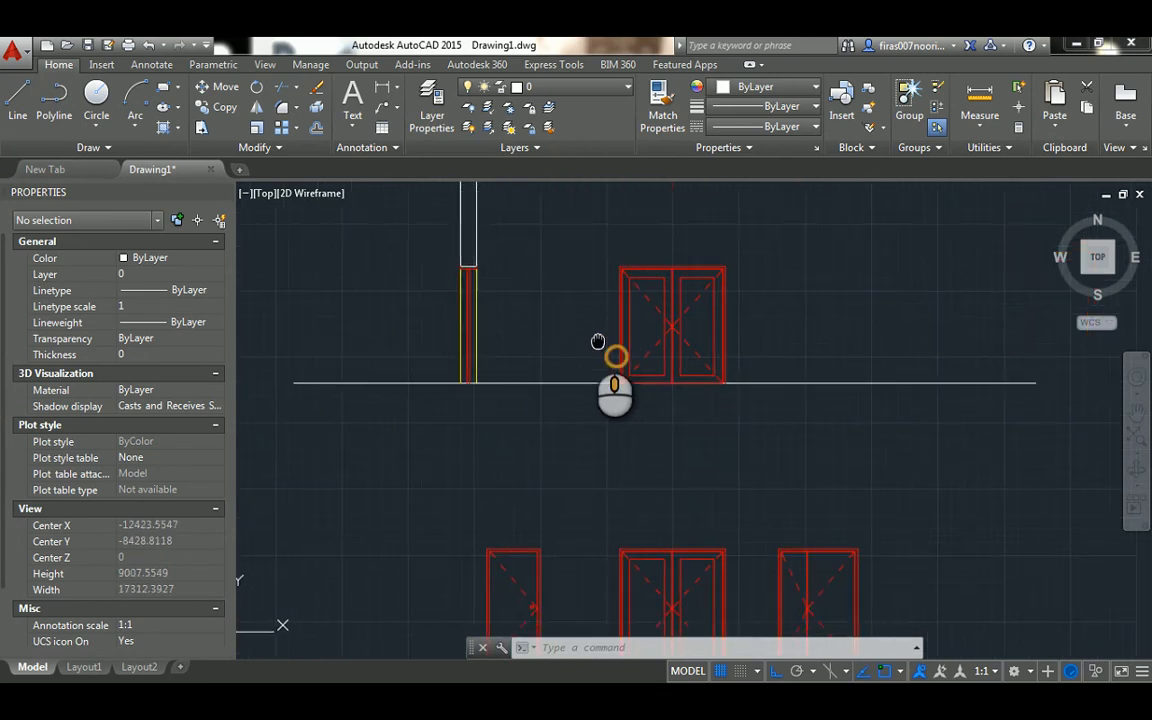
{"action": "middle_click_drag", "start_coordinate": [599, 339], "coordinate": [575, 376]}
{"action": "scroll", "coordinate": [490, 341], "scroll_direction": "up", "scroll_amount": 3}
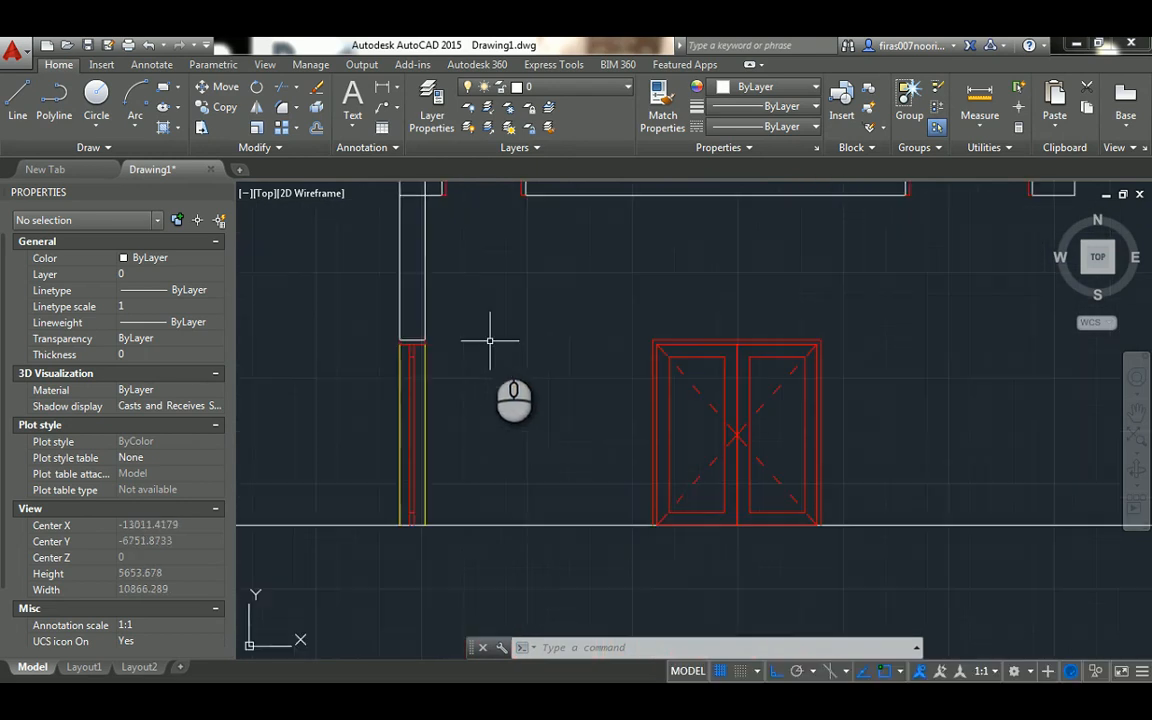